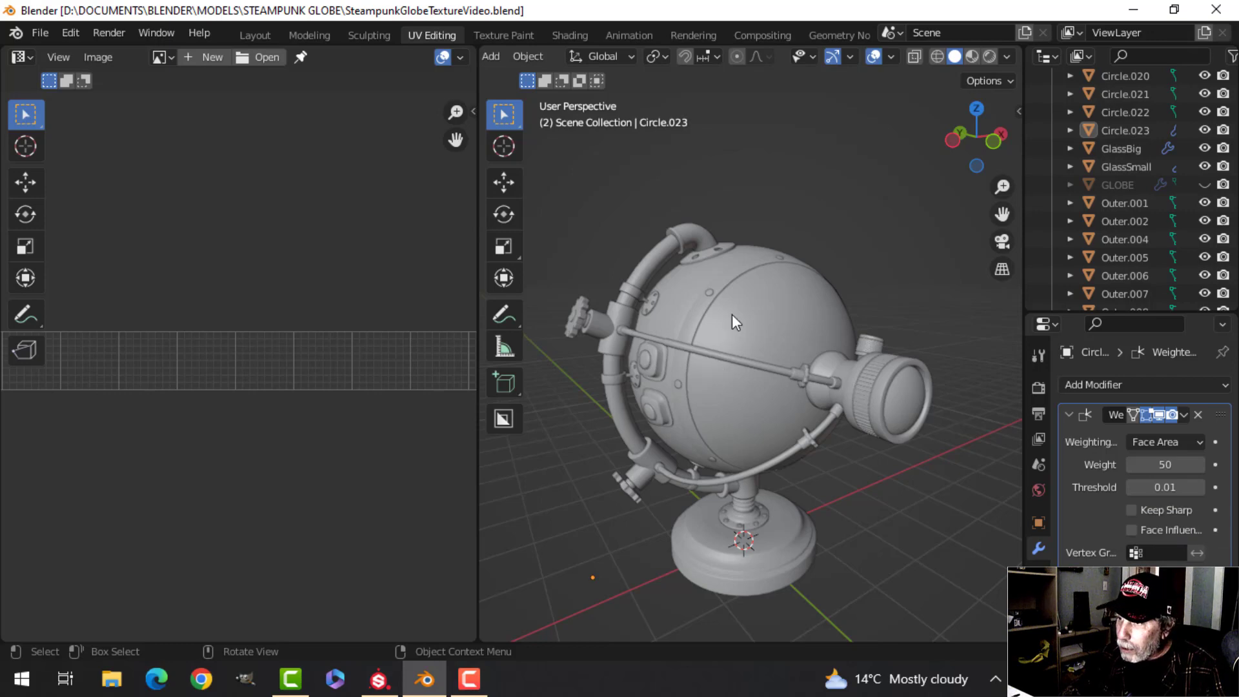
Step: Enter Edit Mode with all parts of the globe model selected and show their UV layout in a maximized editor
{"action": "key", "text": "a"}
{"action": "key", "text": "Tab"}
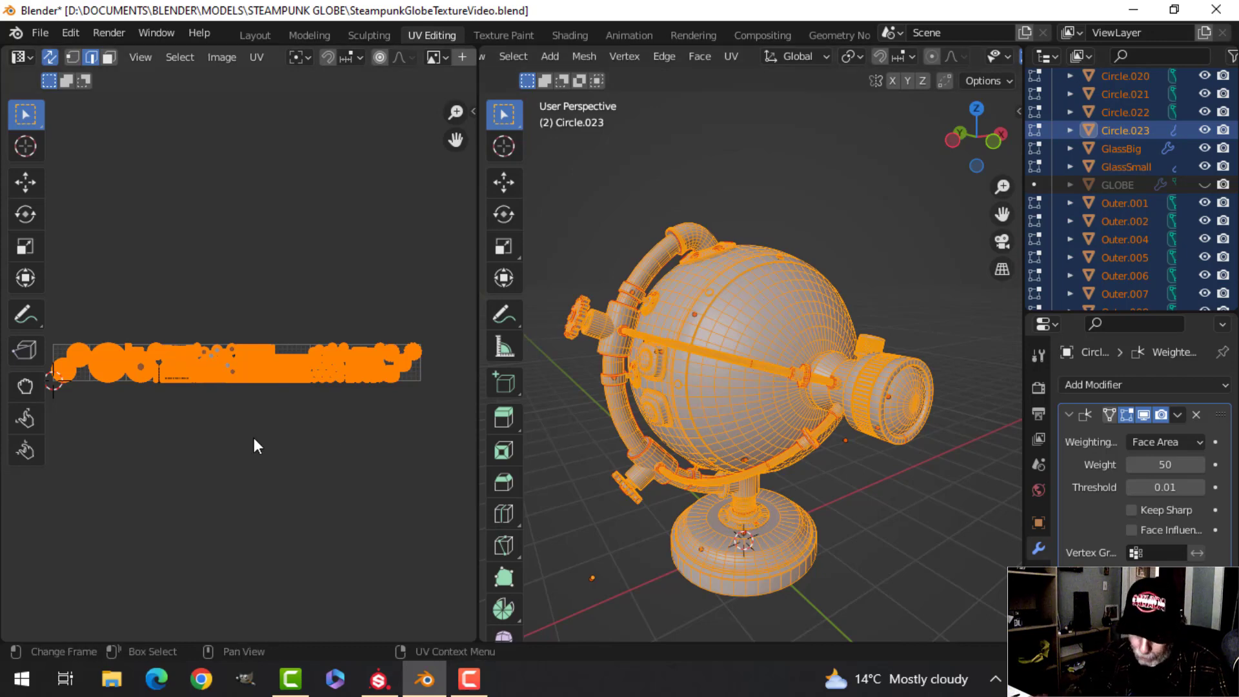
{"action": "key", "text": "ctrl+space"}
{"action": "scroll", "coordinate": [500, 441], "scroll_direction": "up", "scroll_amount": 4}
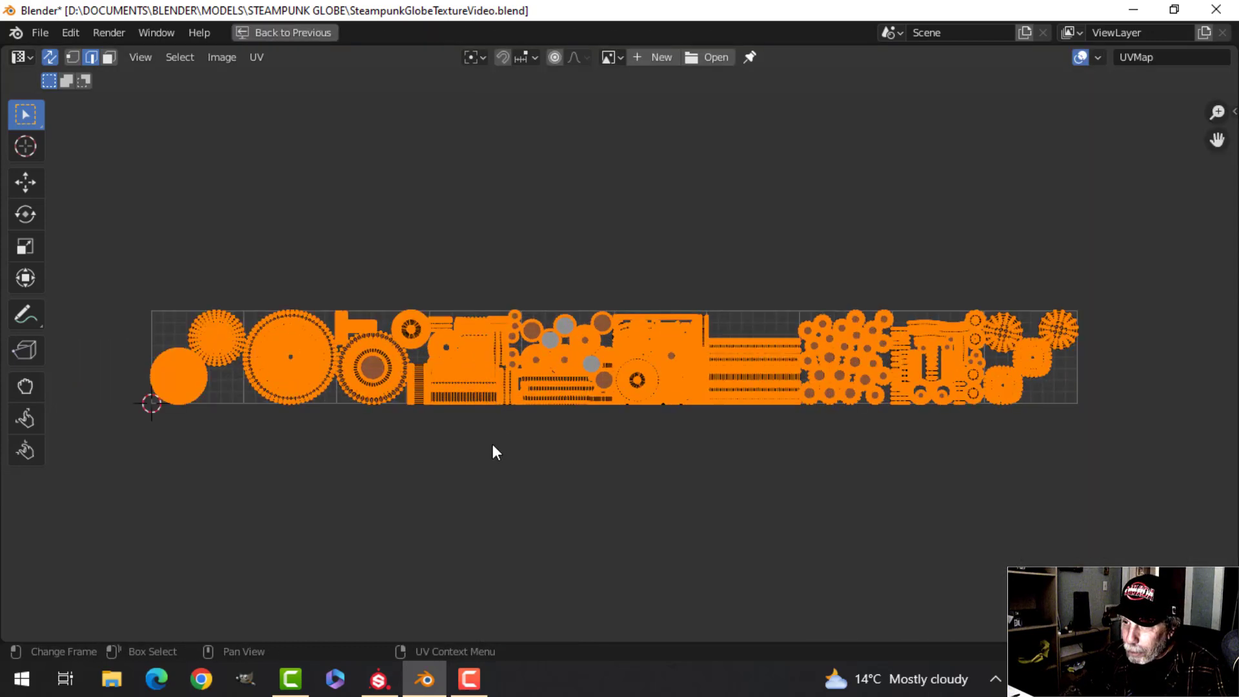
{"action": "key", "text": "alt+a"}
Step: Examine how the UV islands are arranged across the row of UV tiles, and restore the split editor layout
{"action": "middle_click_drag", "start_coordinate": [440, 464], "coordinate": [550, 476]}
{"action": "scroll", "coordinate": [550, 476], "scroll_direction": "up", "scroll_amount": 1}
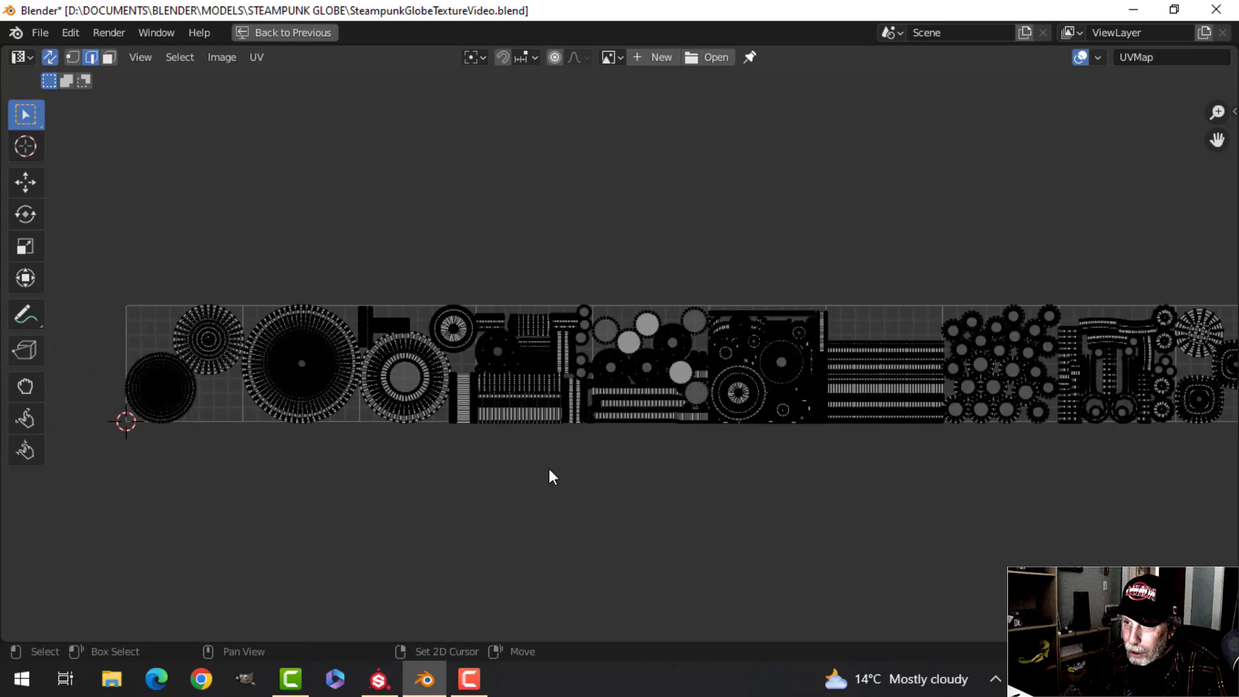
{"action": "scroll", "coordinate": [616, 381], "scroll_direction": "down", "scroll_amount": 1}
{"action": "middle_click_drag", "start_coordinate": [693, 465], "coordinate": [578, 446]}
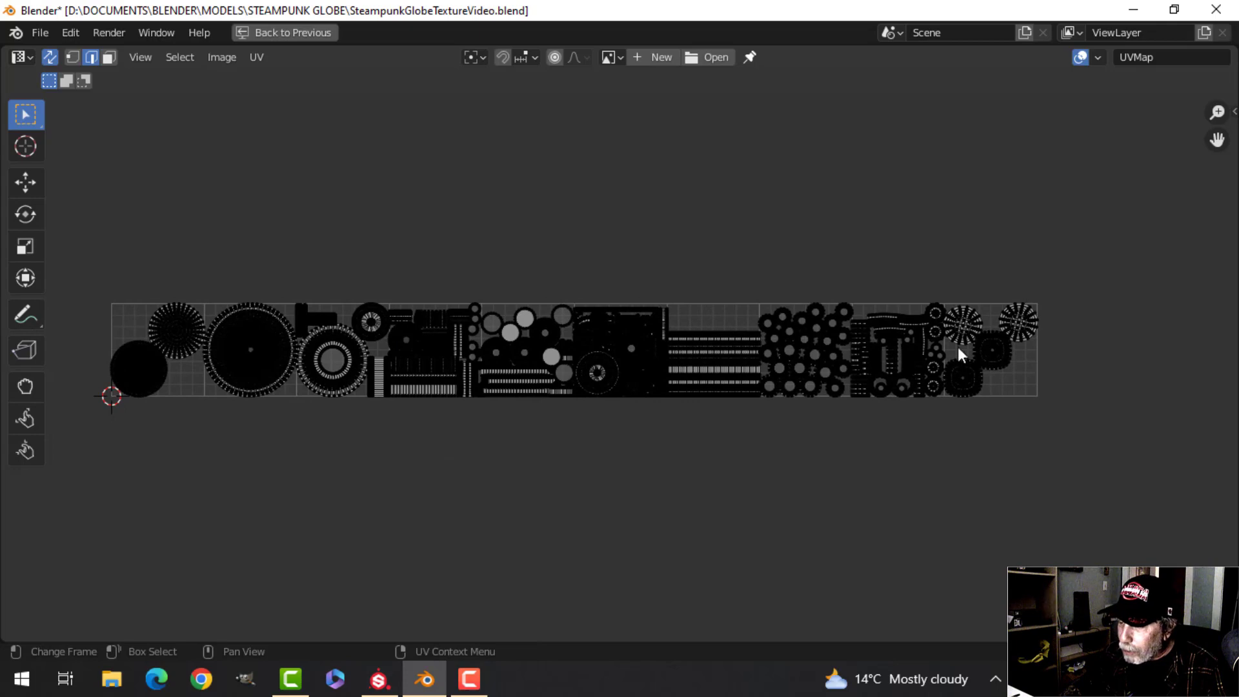
{"action": "scroll", "coordinate": [741, 428], "scroll_direction": "up", "scroll_amount": 3}
{"action": "scroll", "coordinate": [573, 444], "scroll_direction": "up", "scroll_amount": 2}
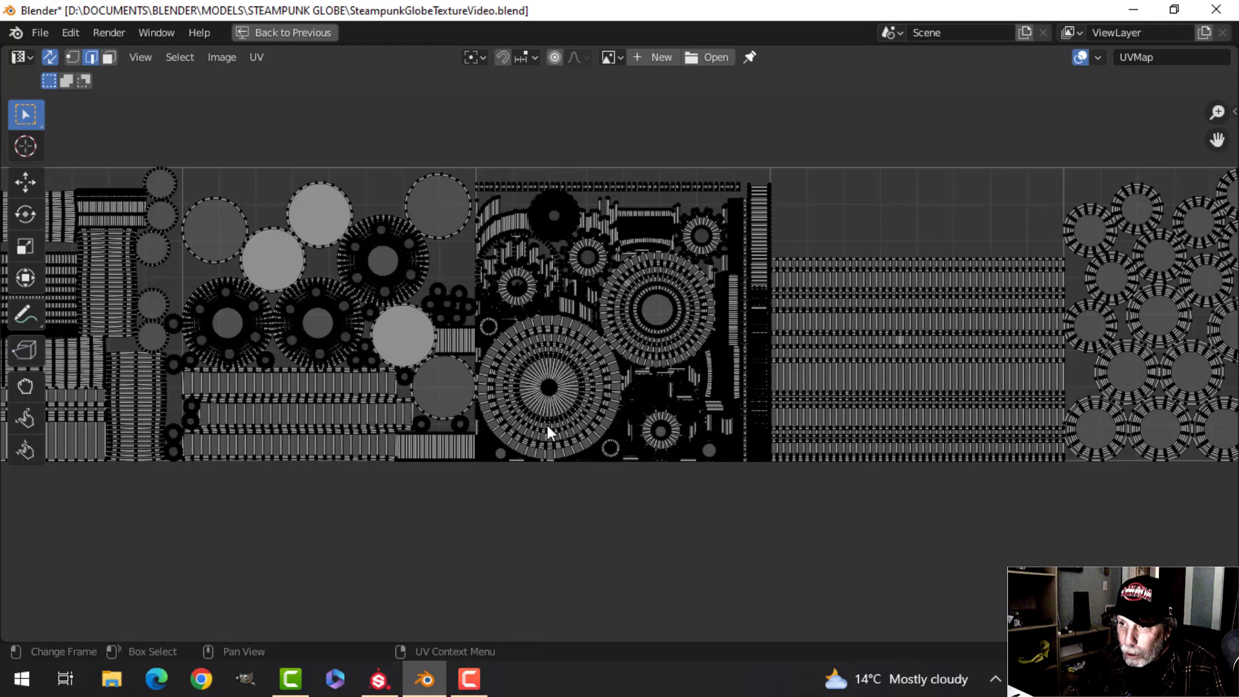
{"action": "scroll", "coordinate": [547, 424], "scroll_direction": "up", "scroll_amount": 1}
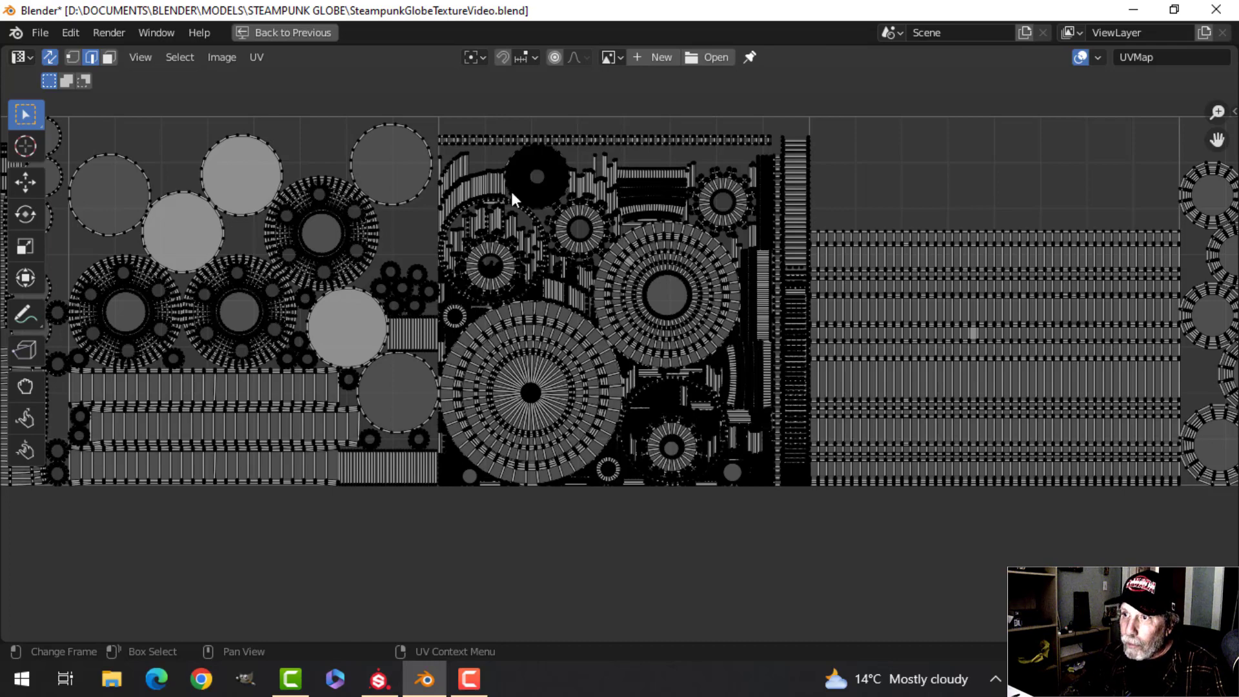
{"action": "scroll", "coordinate": [660, 244], "scroll_direction": "up", "scroll_amount": 1}
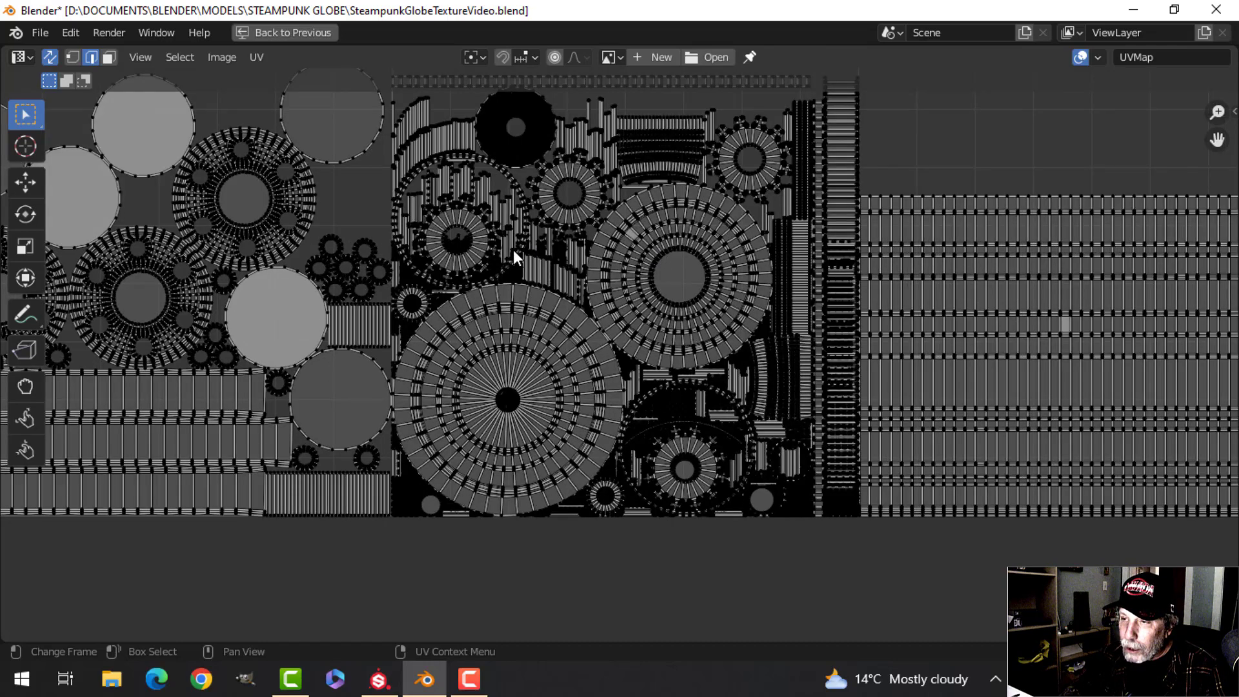
{"action": "scroll", "coordinate": [509, 250], "scroll_direction": "down", "scroll_amount": 3}
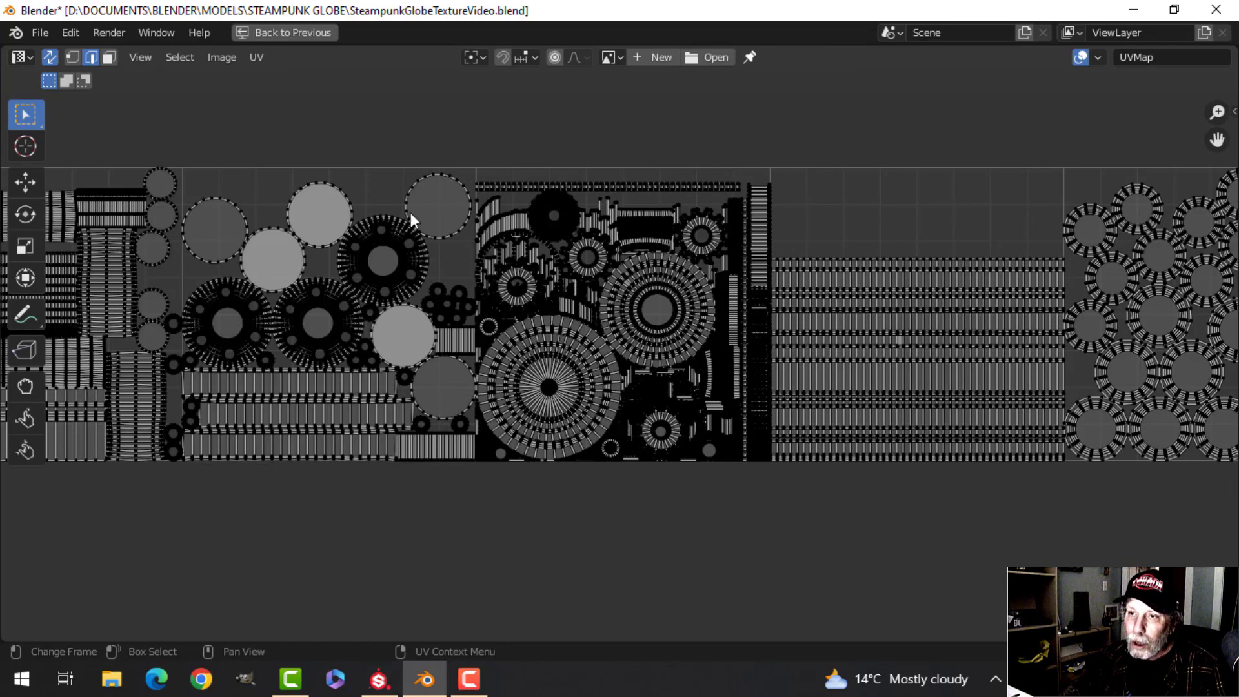
{"action": "left_click", "coordinate": [290, 33]}
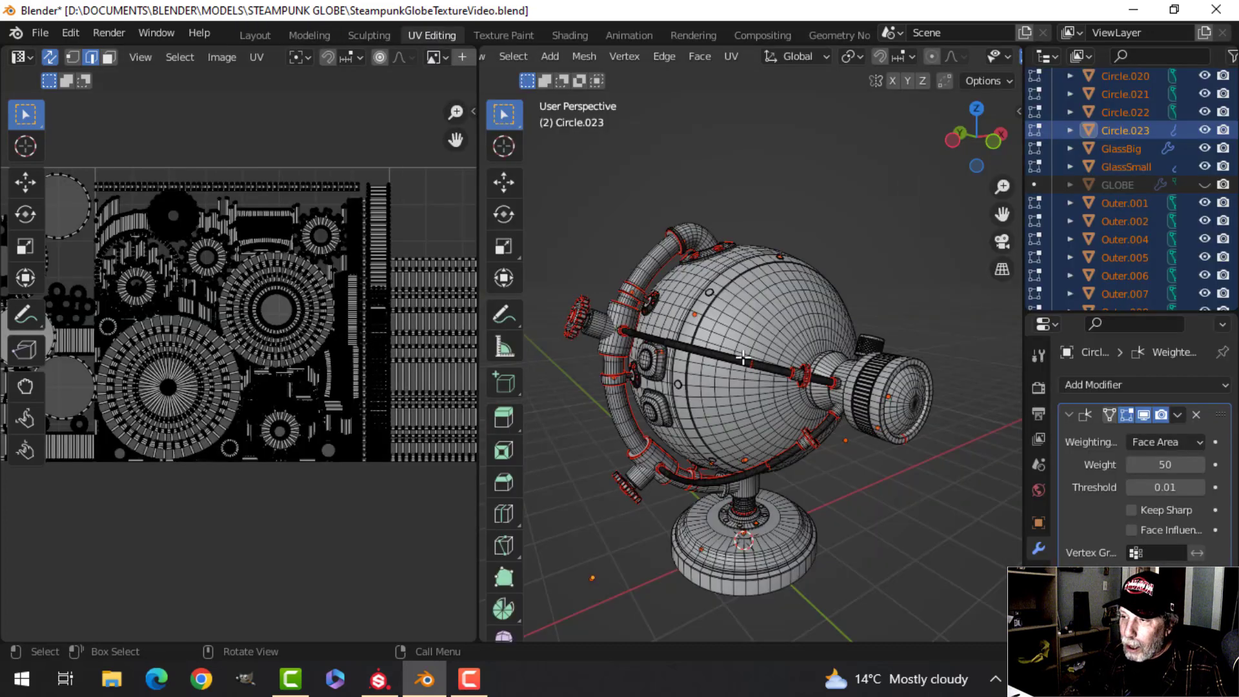
Step: Return to Object Mode and select all visible parts of the globe model
{"action": "key", "text": "Tab"}
{"action": "scroll", "coordinate": [742, 347], "scroll_direction": "down", "scroll_amount": 1}
{"action": "middle_click_drag", "start_coordinate": [939, 400], "coordinate": [884, 368], "text": "shift"}
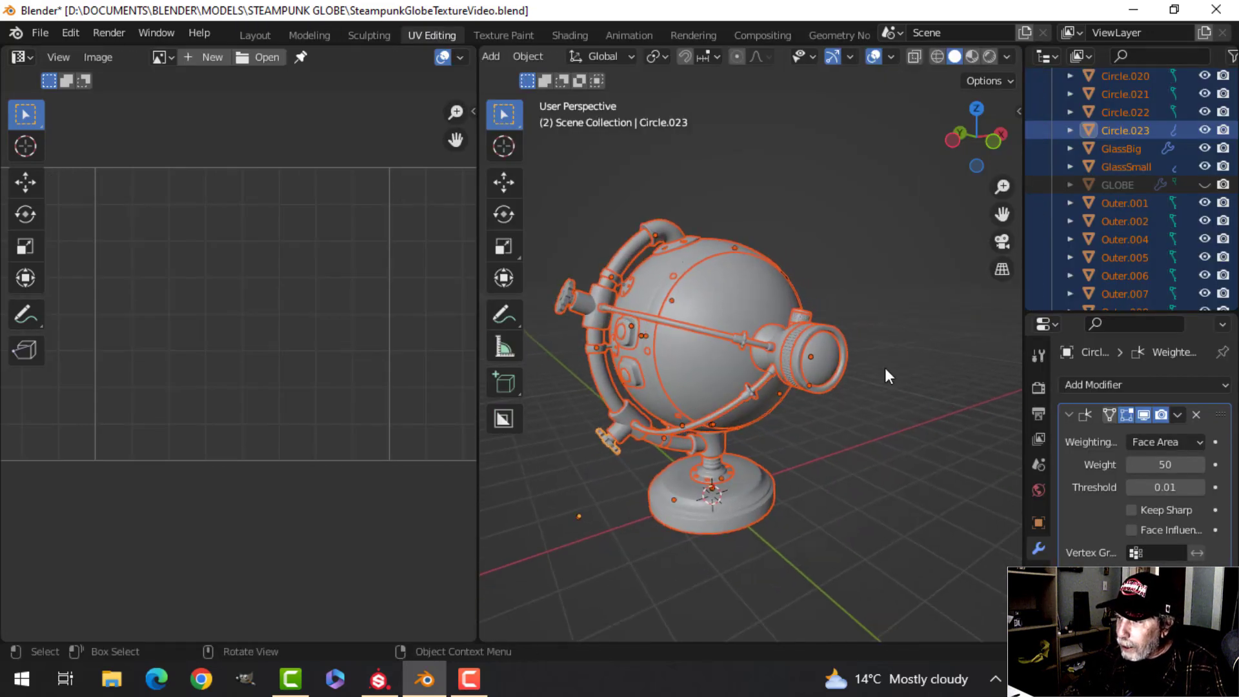
{"action": "key", "text": "alt+a"}
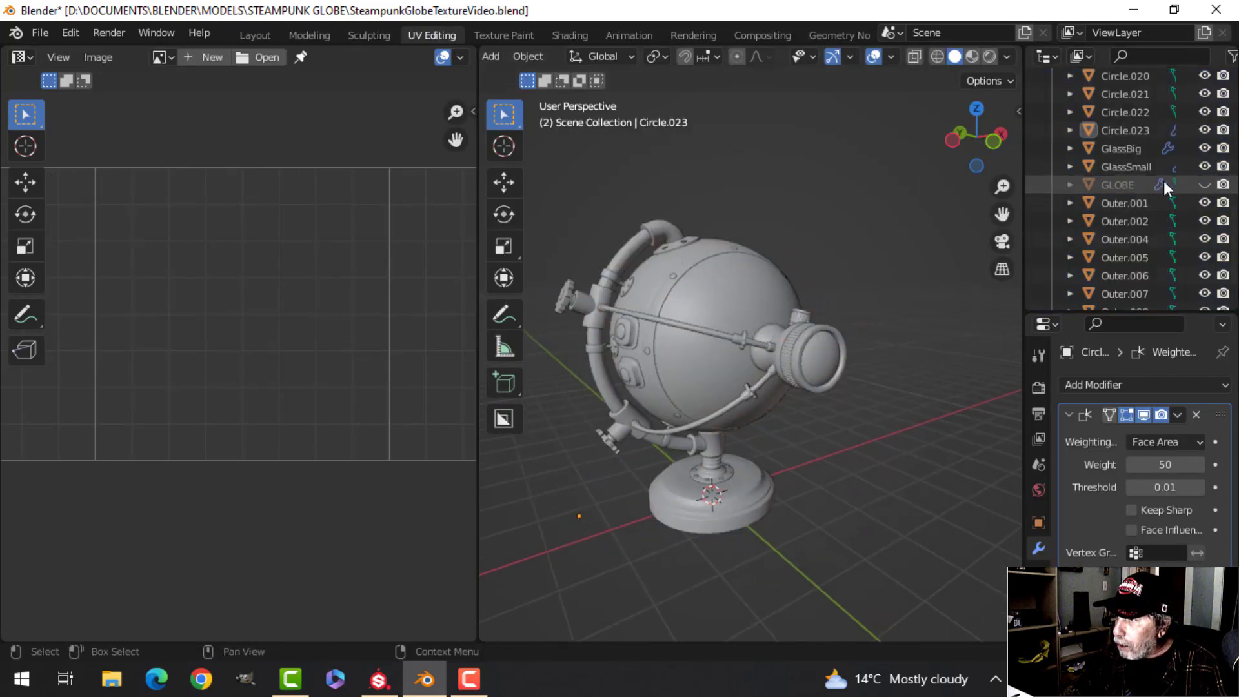
{"action": "key", "text": "a"}
{"action": "scroll", "coordinate": [741, 336], "scroll_direction": "down", "scroll_amount": 2}
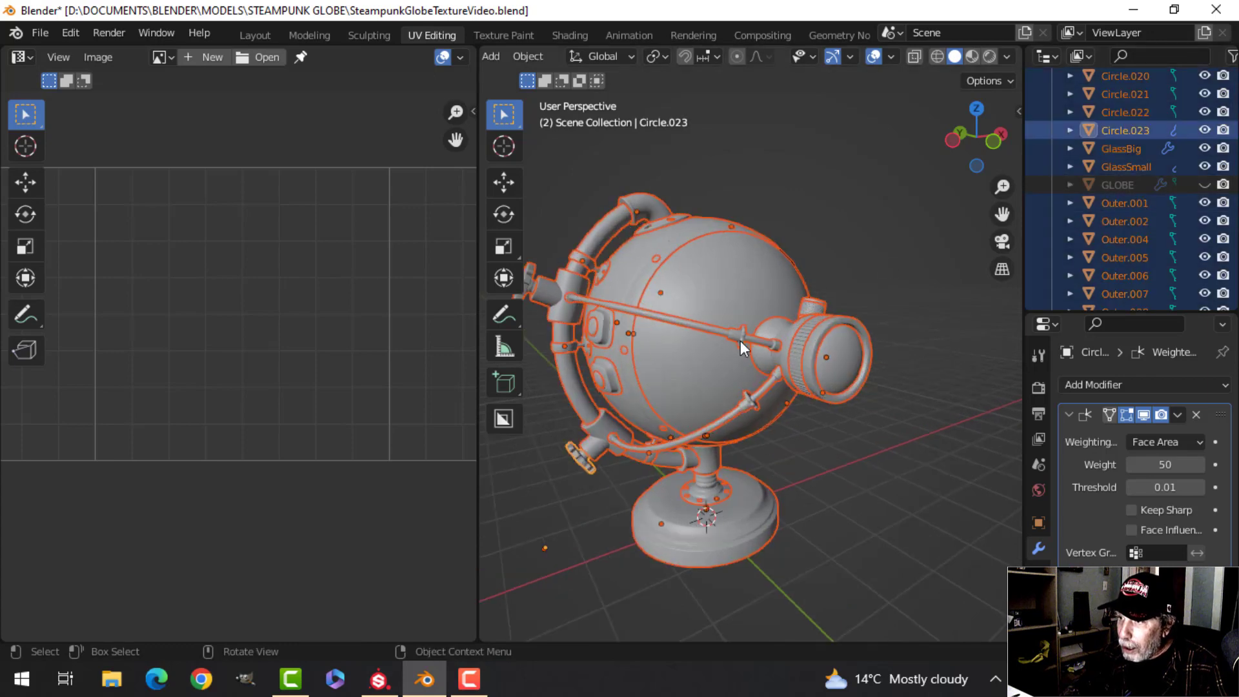
{"action": "middle_click_drag", "start_coordinate": [733, 334], "coordinate": [763, 317], "text": "shift"}
{"action": "scroll", "coordinate": [796, 319], "scroll_direction": "up", "scroll_amount": 1}
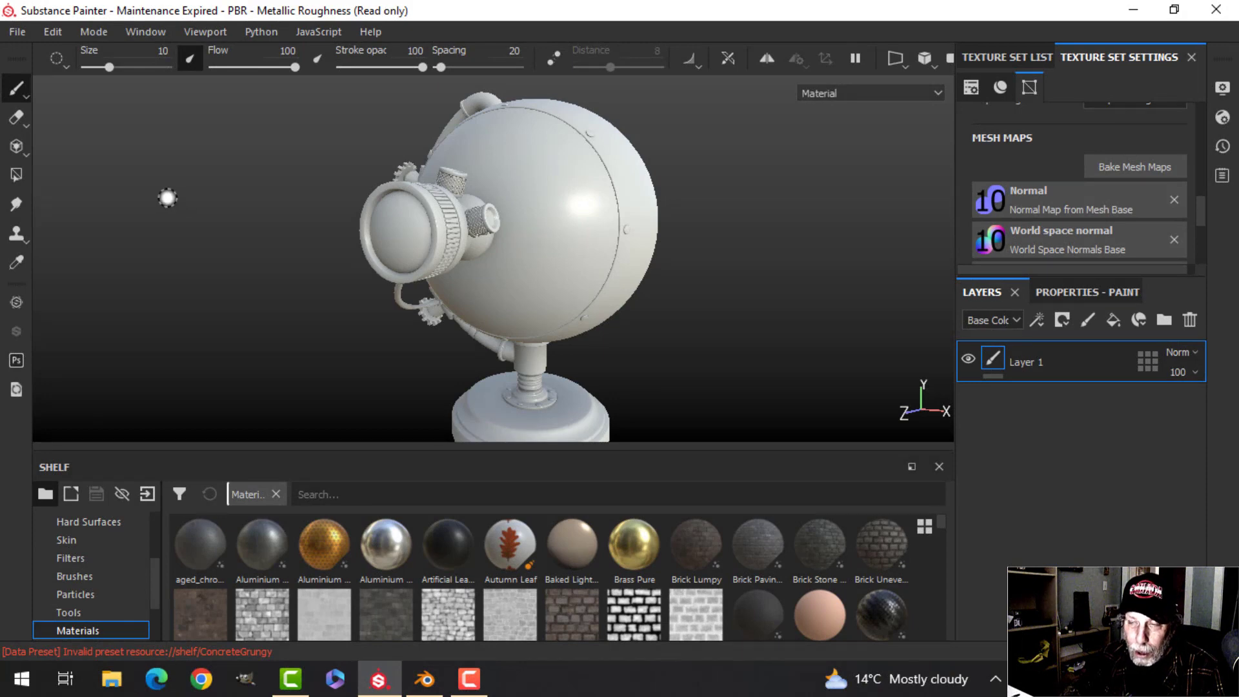
{"action": "left_click", "coordinate": [17, 32]}
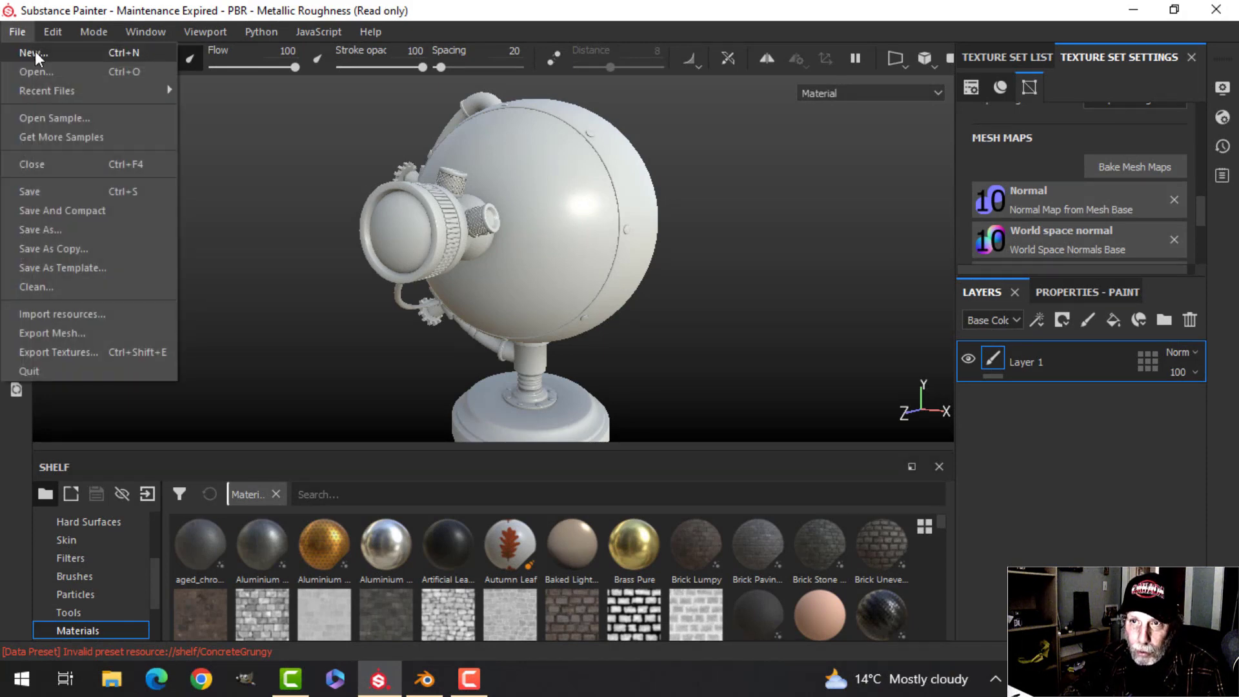
{"action": "left_click", "coordinate": [35, 52]}
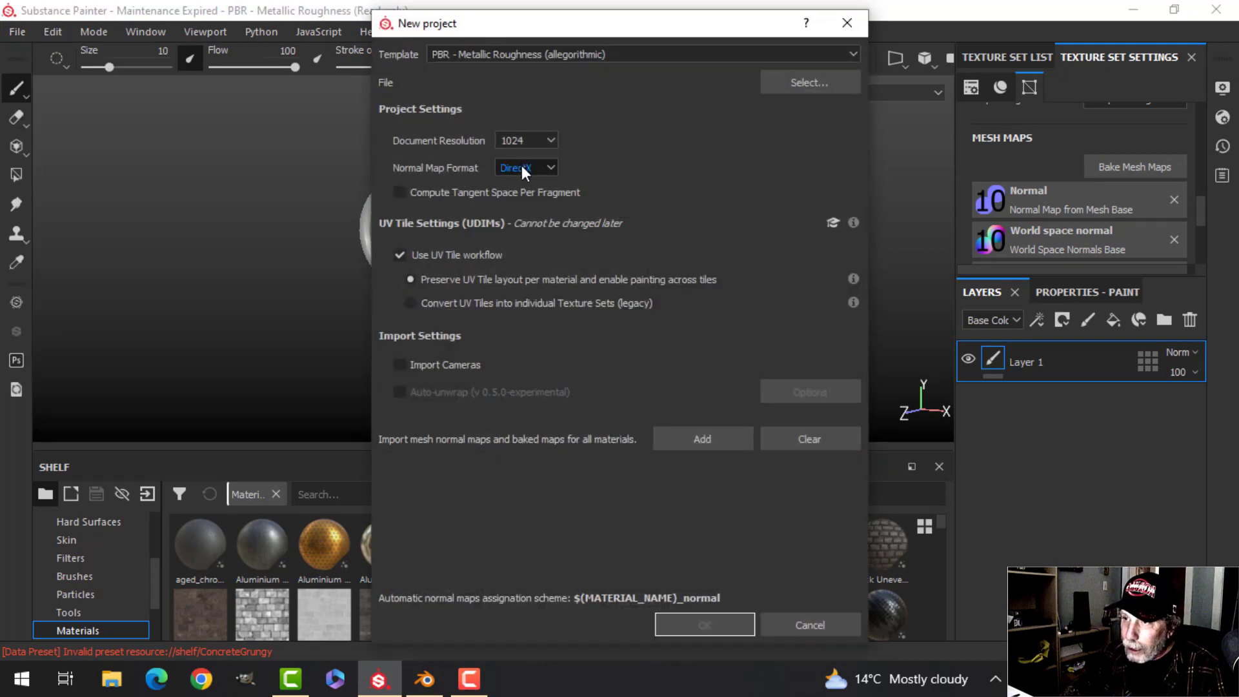
{"action": "left_click", "coordinate": [522, 166]}
{"action": "left_click", "coordinate": [516, 194]}
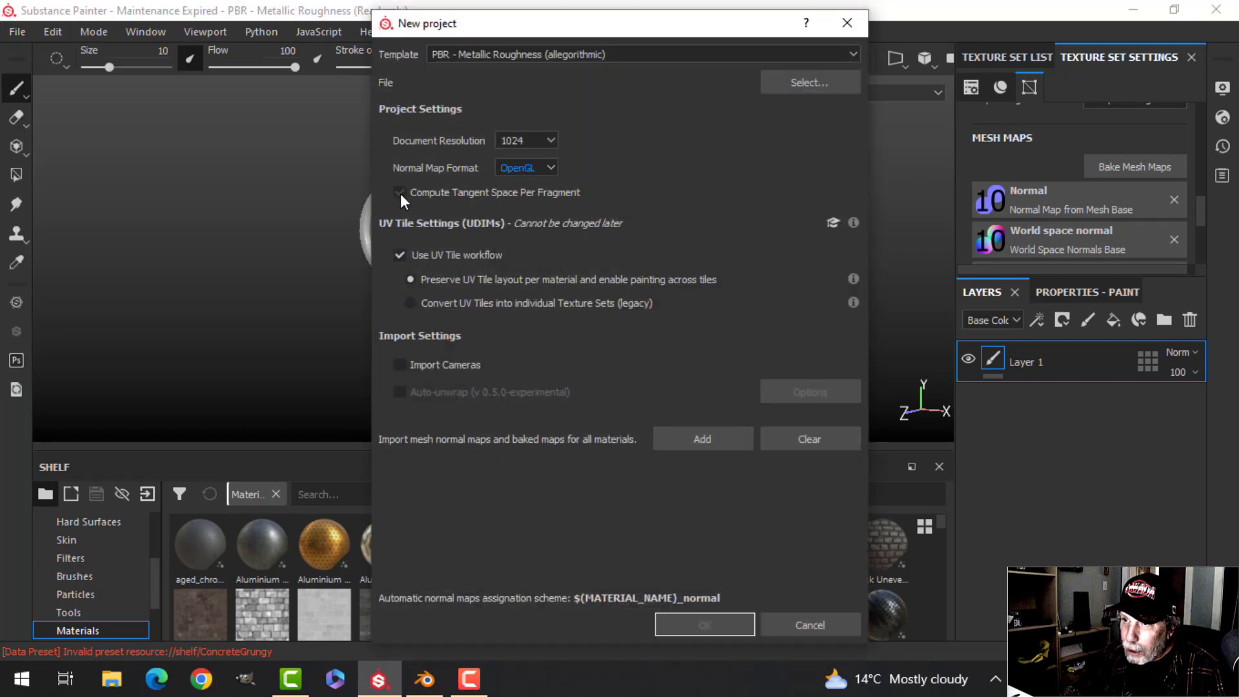
{"action": "left_click", "coordinate": [400, 255]}
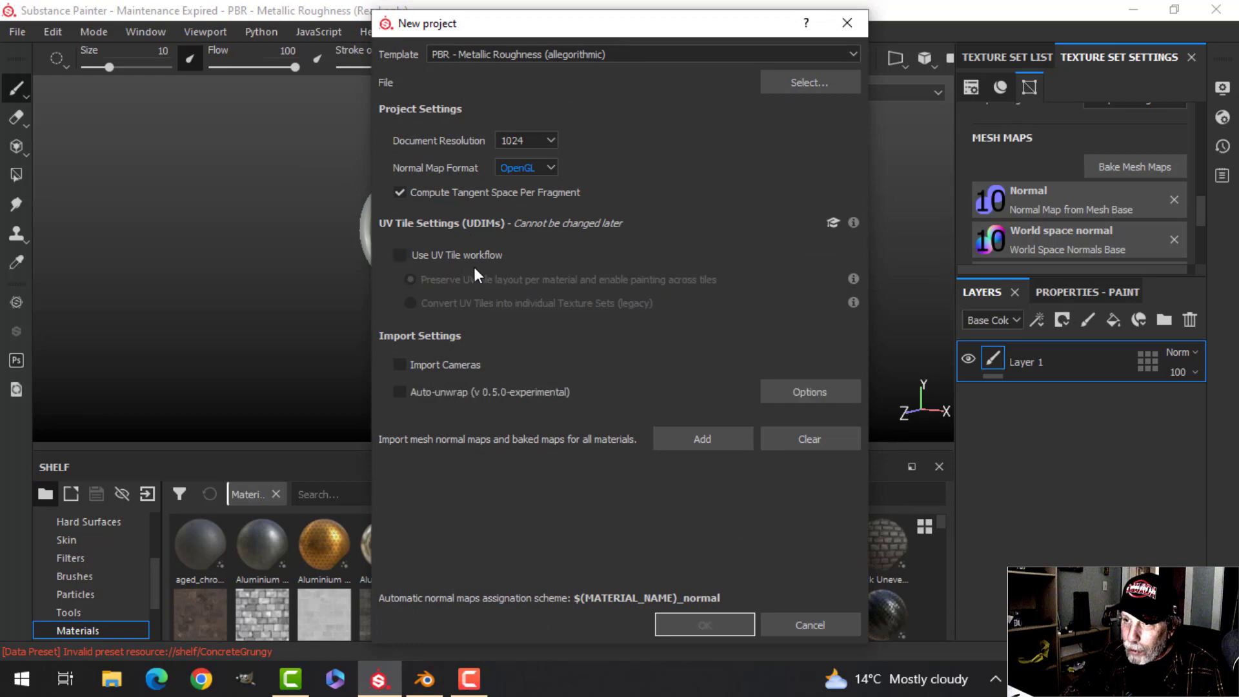
{"action": "left_click", "coordinate": [400, 255]}
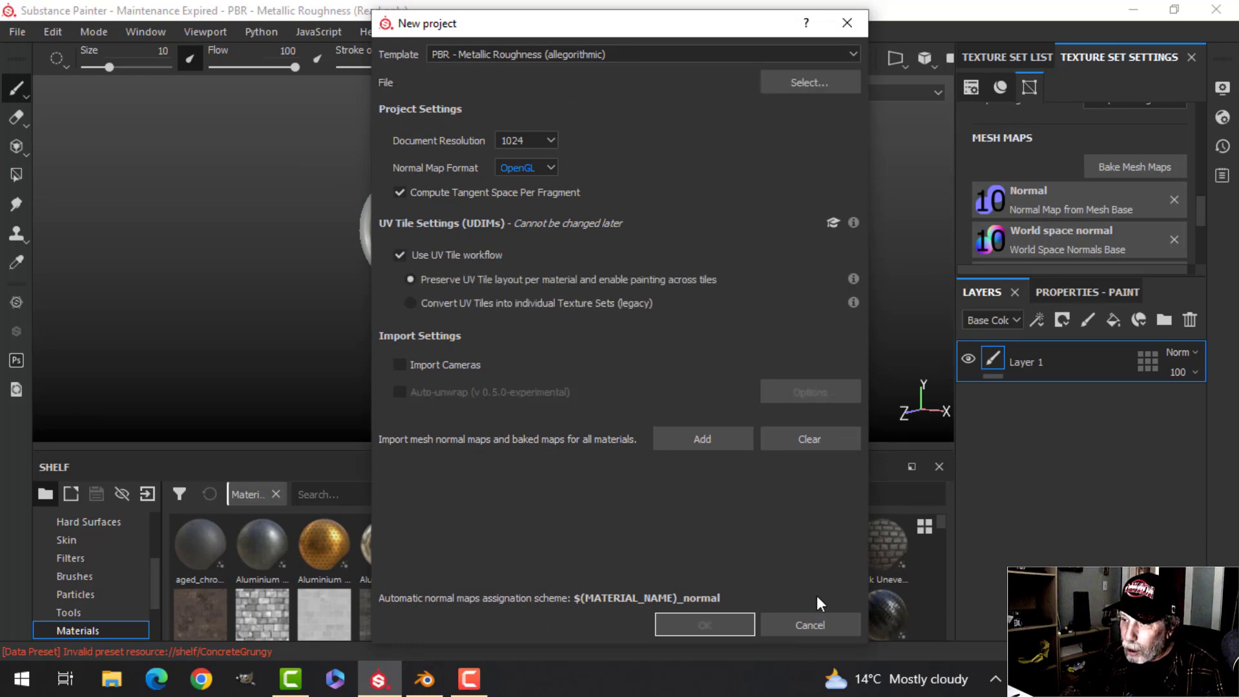
{"action": "left_click", "coordinate": [799, 624]}
Step: Review the UV tiles listed under the Base texture set and return to the texture set settings
{"action": "left_click", "coordinate": [1007, 57]}
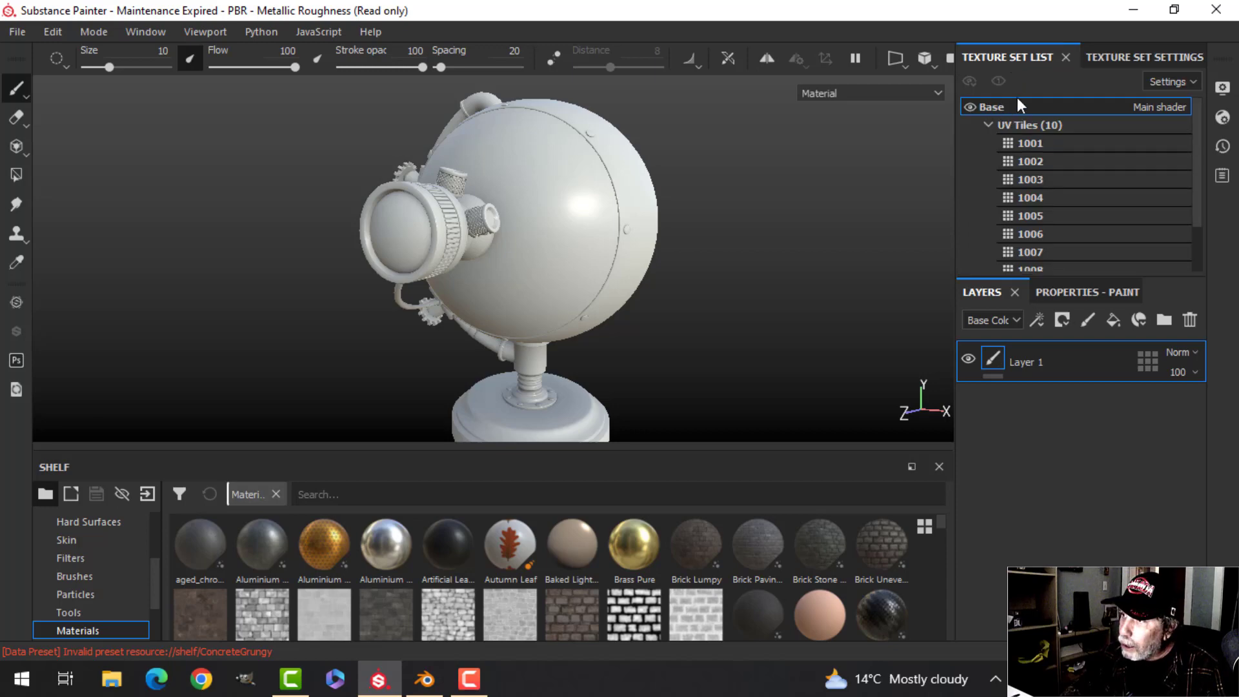
{"action": "scroll", "coordinate": [1024, 138], "scroll_direction": "down", "scroll_amount": 2}
{"action": "scroll", "coordinate": [1024, 142], "scroll_direction": "up", "scroll_amount": 2}
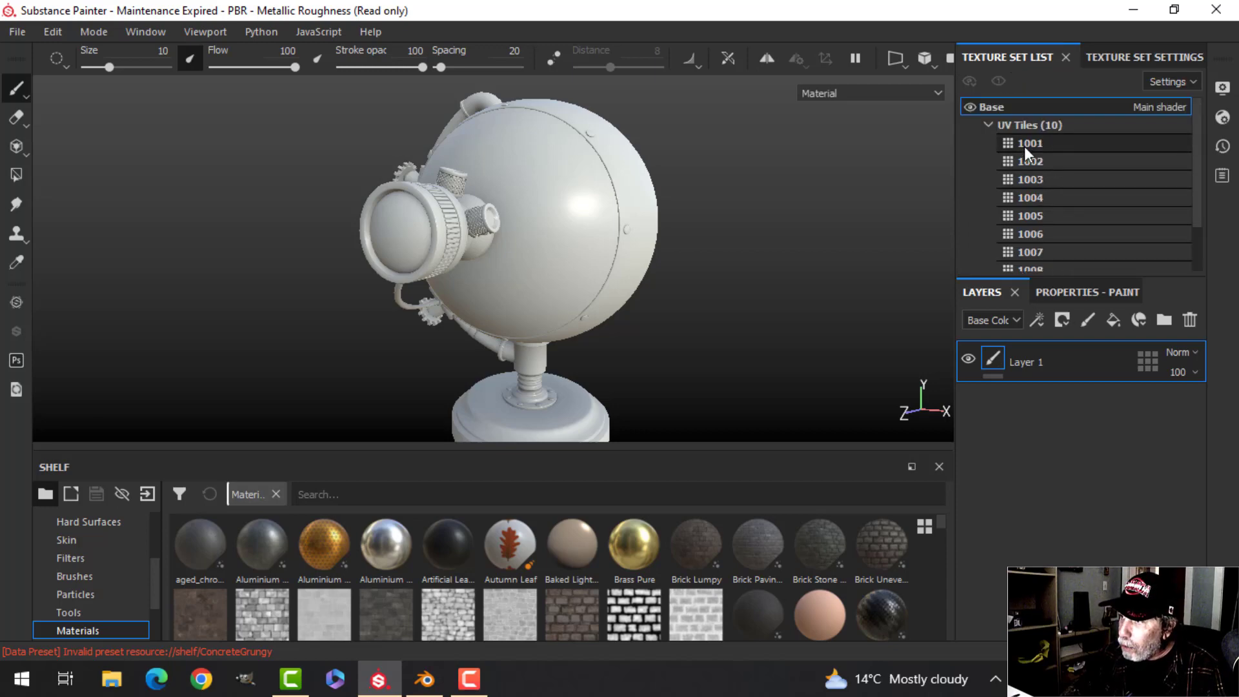
{"action": "scroll", "coordinate": [1024, 147], "scroll_direction": "down", "scroll_amount": 2}
{"action": "scroll", "coordinate": [1032, 252], "scroll_direction": "up", "scroll_amount": 2}
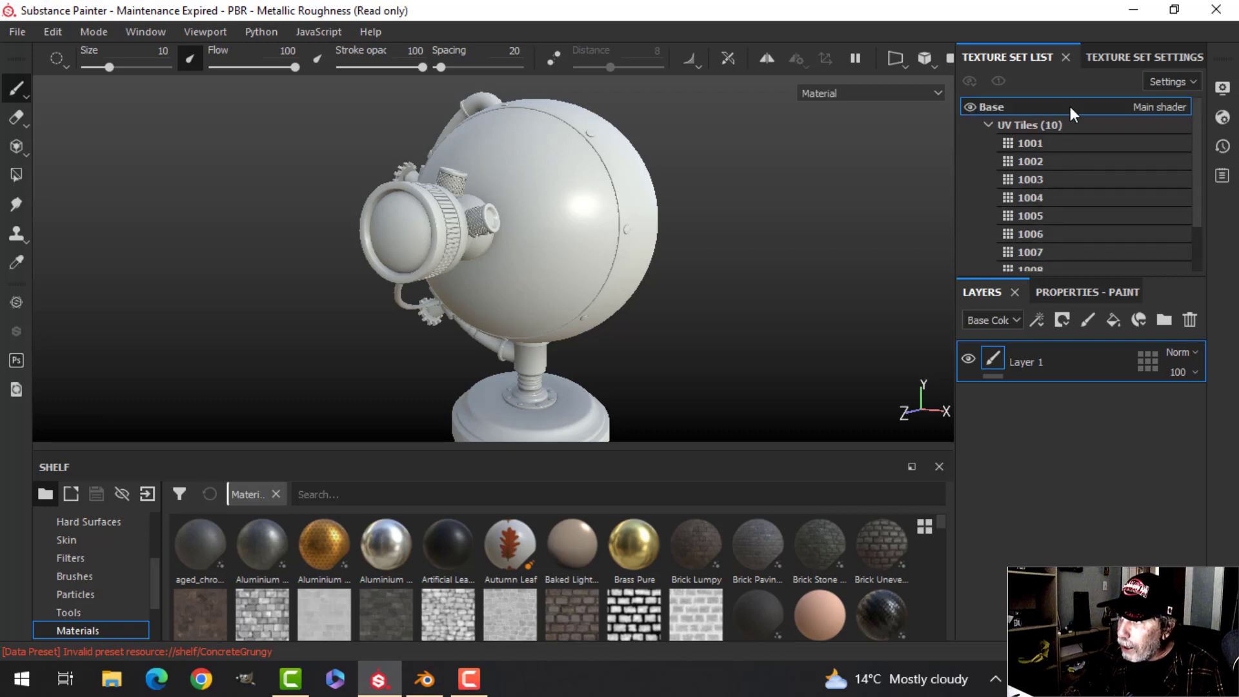
{"action": "left_click", "coordinate": [1096, 59]}
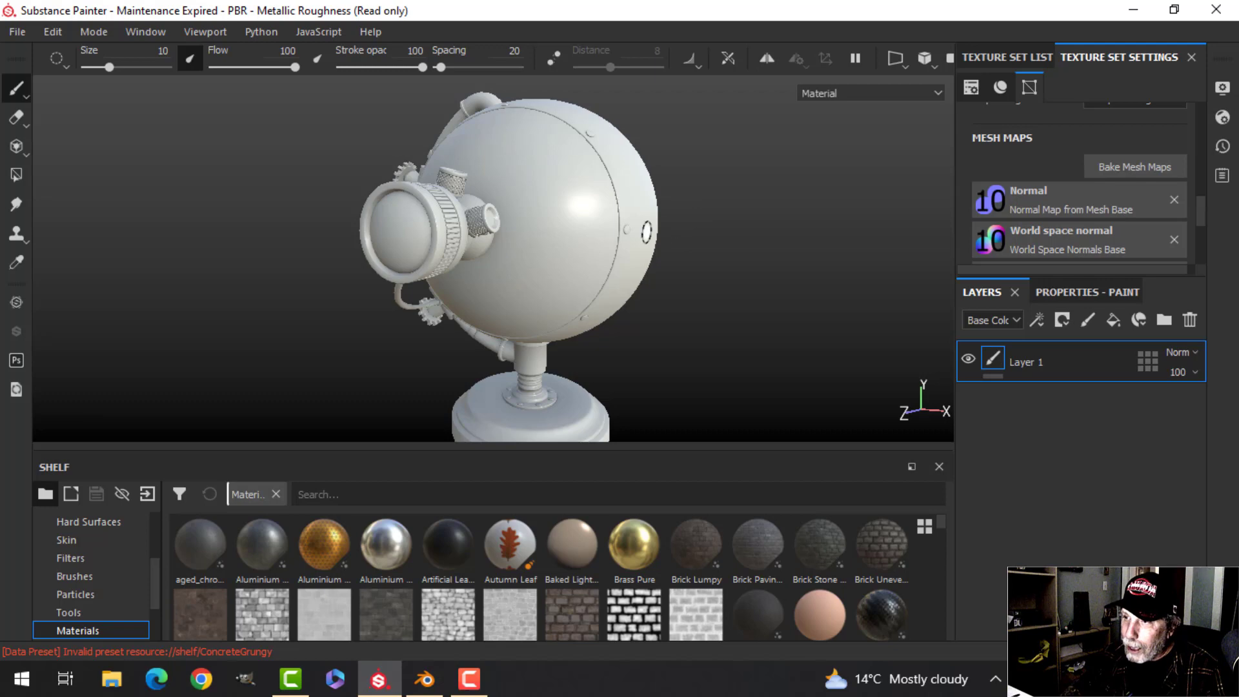
Step: Delete Layer 1 and add a new fill layer and a folder to the layer stack
{"action": "left_click_drag", "start_coordinate": [645, 222], "coordinate": [700, 235], "text": "alt"}
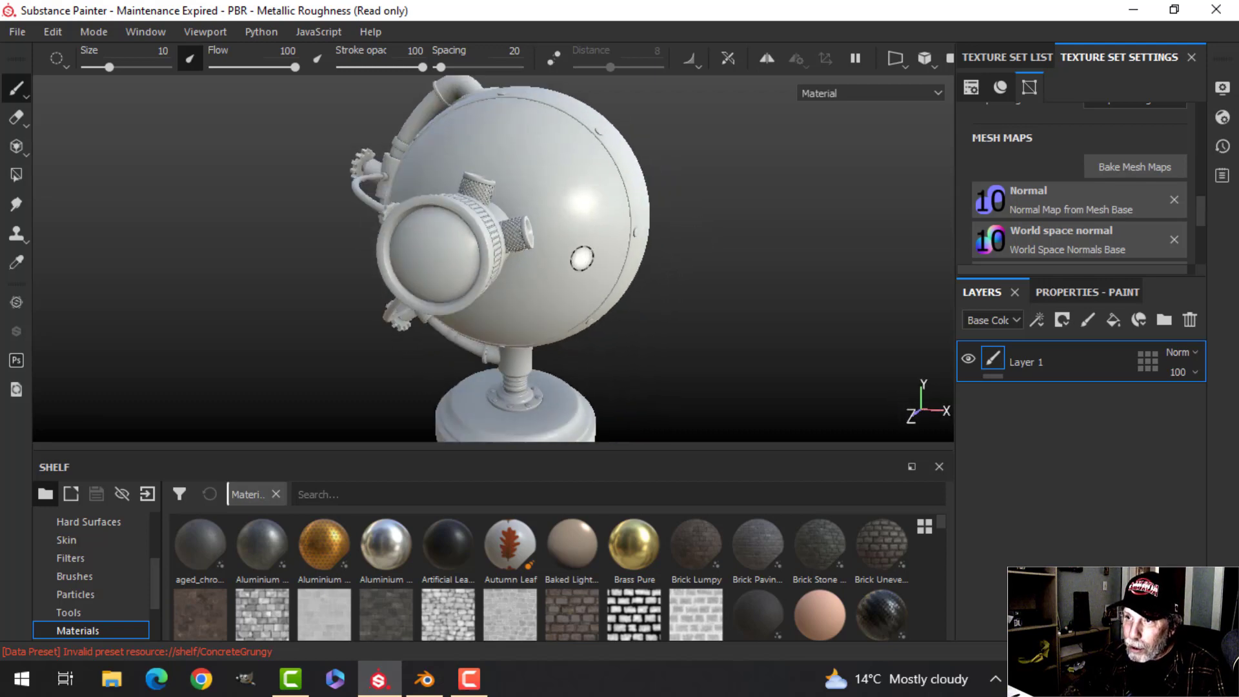
{"action": "mouse_move", "coordinate": [580, 258]}
{"action": "left_mouse_down", "text": "alt"}
{"action": "mouse_move", "coordinate": [672, 257]}
{"action": "mouse_move", "coordinate": [540, 282]}
{"action": "mouse_move", "coordinate": [506, 254]}
{"action": "mouse_move", "coordinate": [421, 261]}
{"action": "mouse_move", "coordinate": [419, 335]}
{"action": "mouse_move", "coordinate": [397, 275]}
{"action": "mouse_move", "coordinate": [380, 298]}
{"action": "mouse_move", "coordinate": [475, 277]}
{"action": "mouse_move", "coordinate": [645, 269]}
{"action": "mouse_move", "coordinate": [553, 239]}
{"action": "mouse_move", "coordinate": [497, 254]}
{"action": "mouse_move", "coordinate": [511, 274]}
{"action": "mouse_move", "coordinate": [516, 265]}
{"action": "mouse_move", "coordinate": [496, 271]}
{"action": "mouse_move", "coordinate": [524, 264]}
{"action": "left_mouse_up", "text": "alt"}
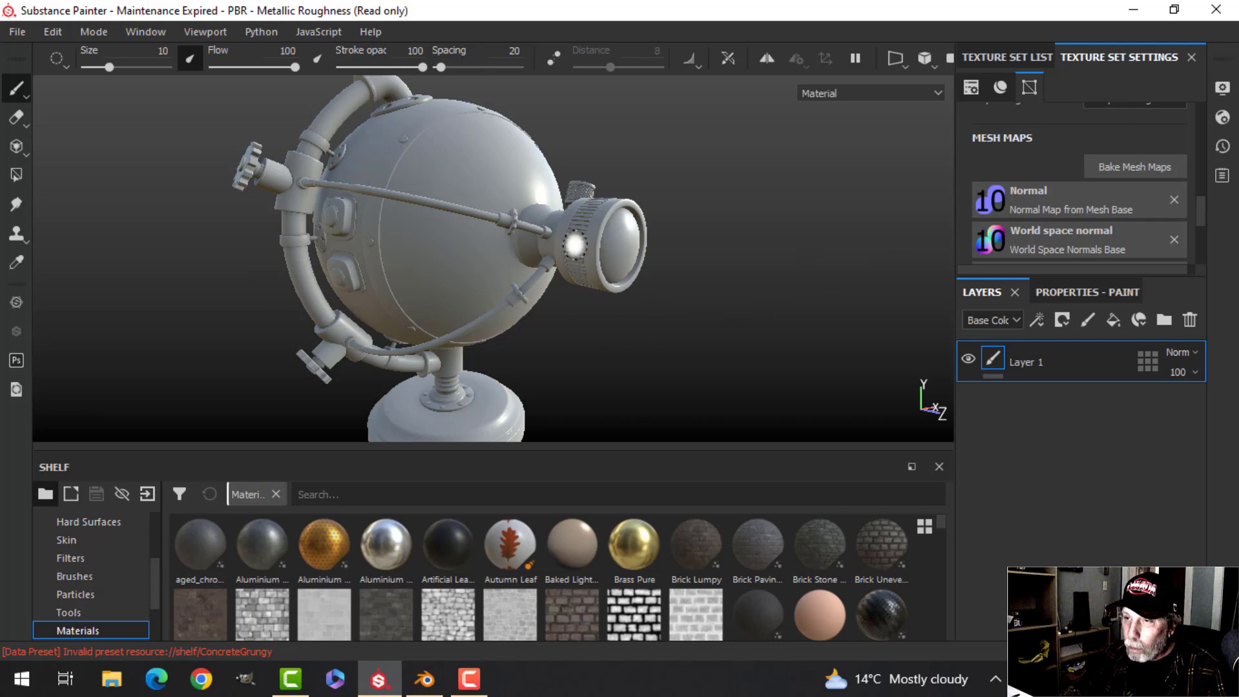
{"action": "left_click", "coordinate": [1191, 318]}
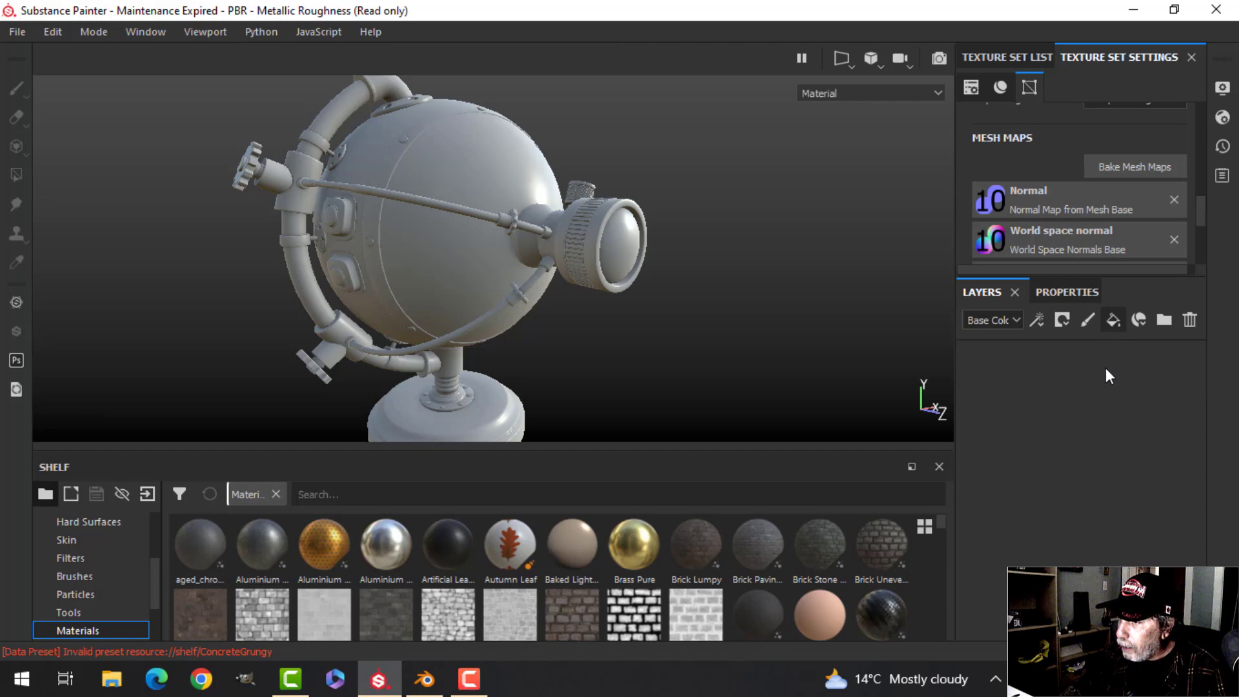
{"action": "left_click", "coordinate": [1113, 319]}
{"action": "left_click", "coordinate": [1164, 319]}
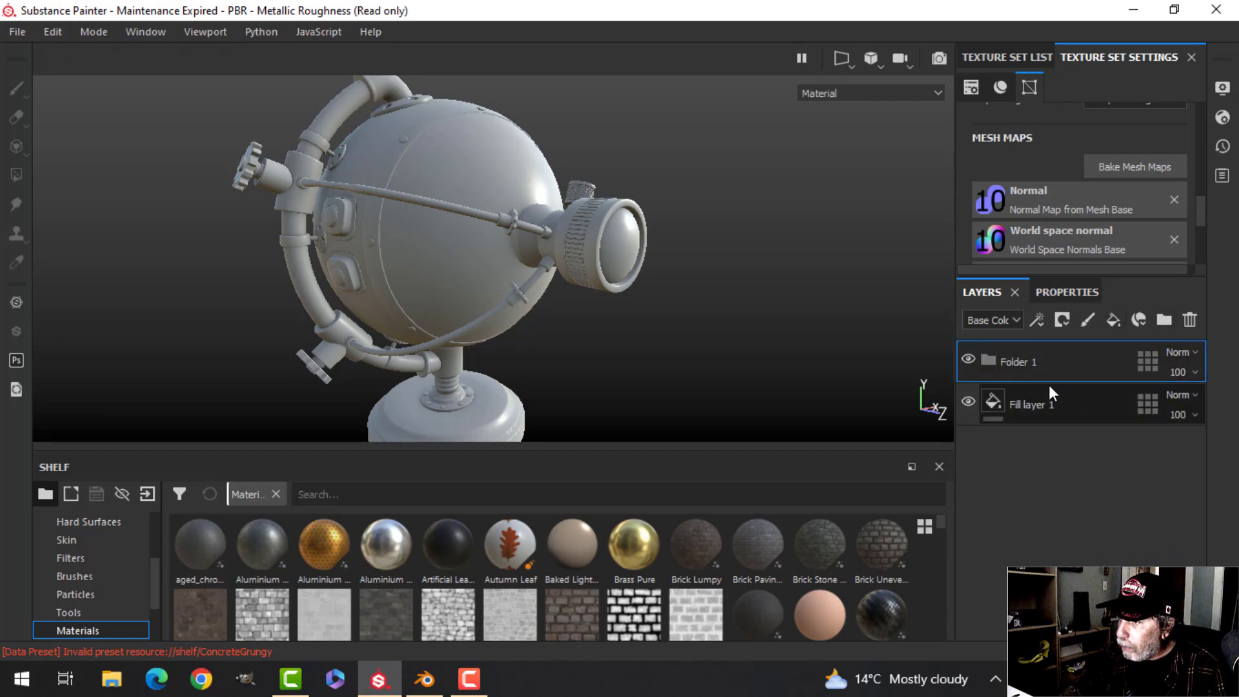
Step: Move the fill layer into the folder and rename the folder Orange
{"action": "left_click", "coordinate": [1026, 406]}
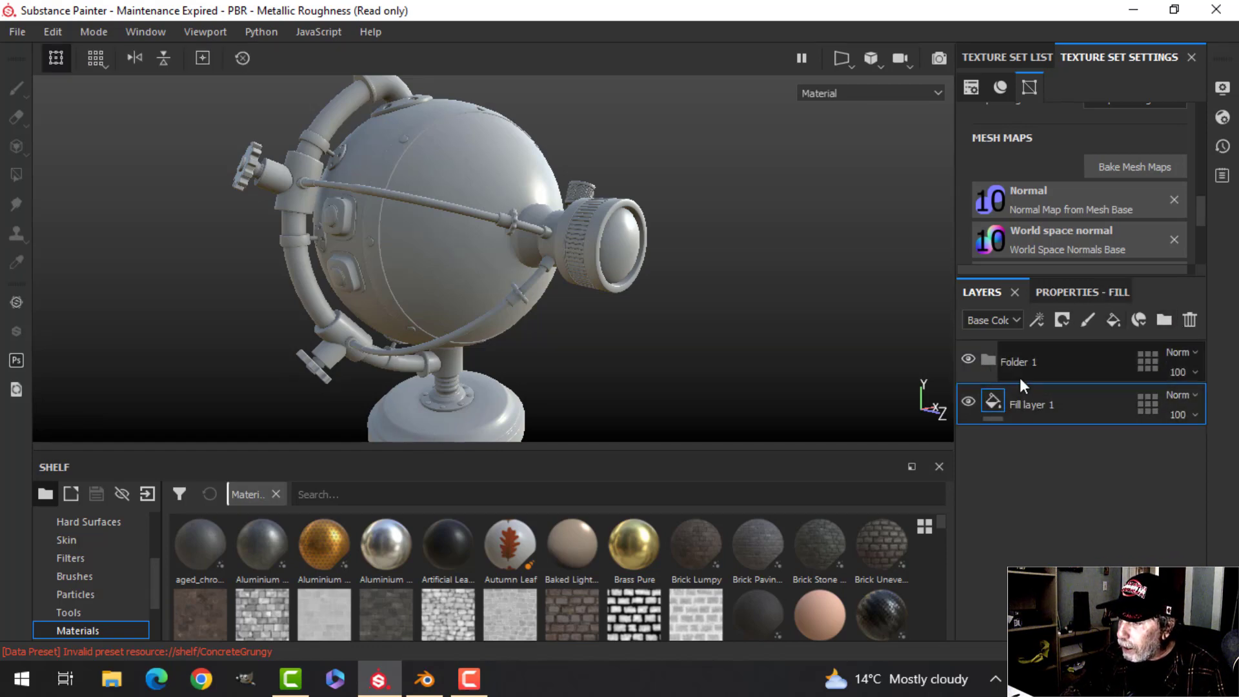
{"action": "left_click_drag", "start_coordinate": [1015, 391], "coordinate": [1024, 358]}
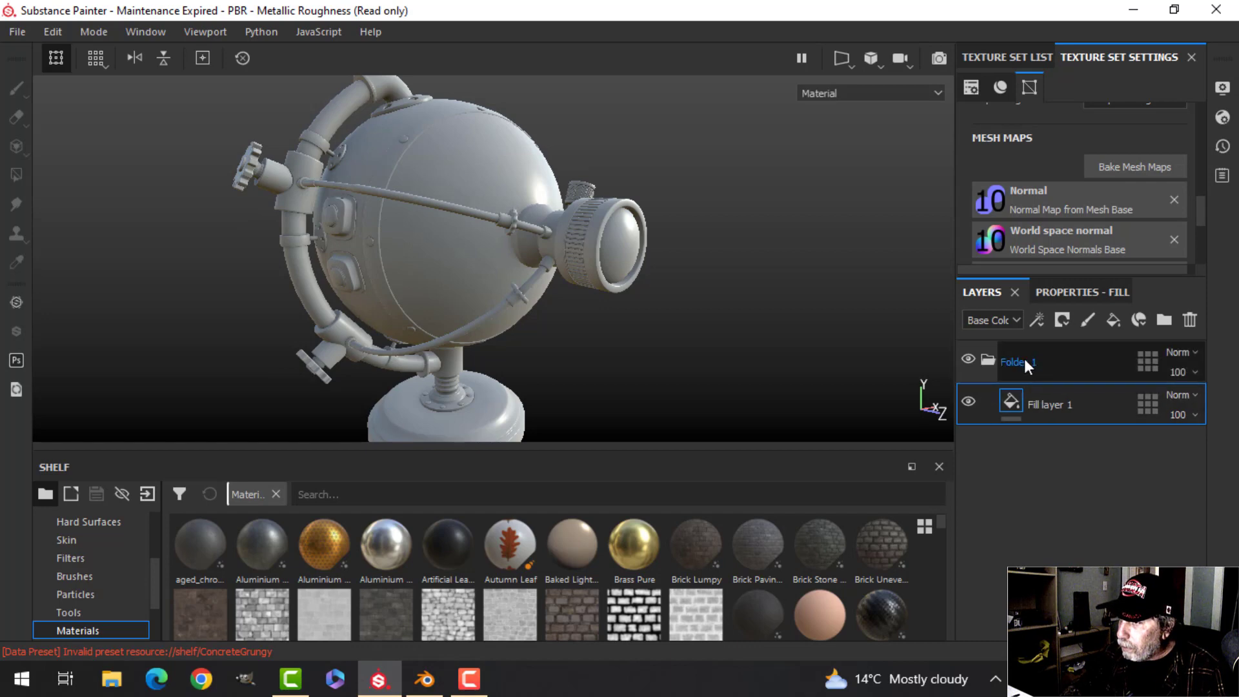
{"action": "left_click", "coordinate": [986, 361]}
{"action": "double_click", "coordinate": [1017, 366]}
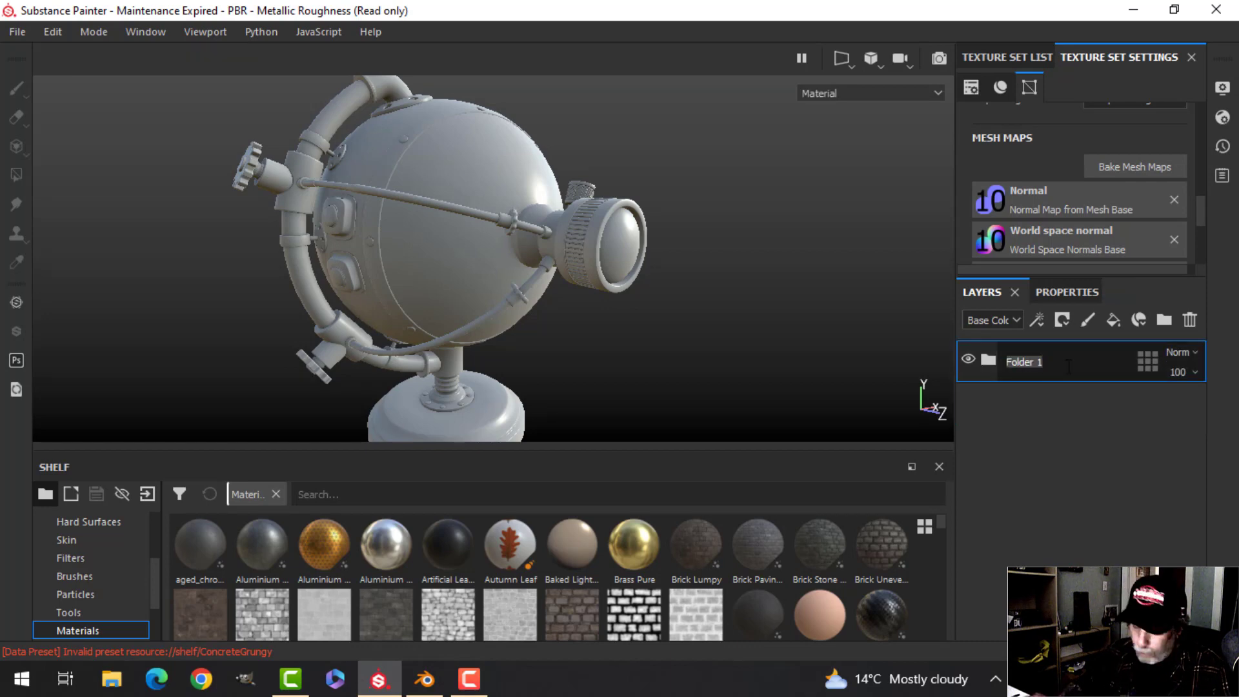
{"action": "type", "text": "Orange"}
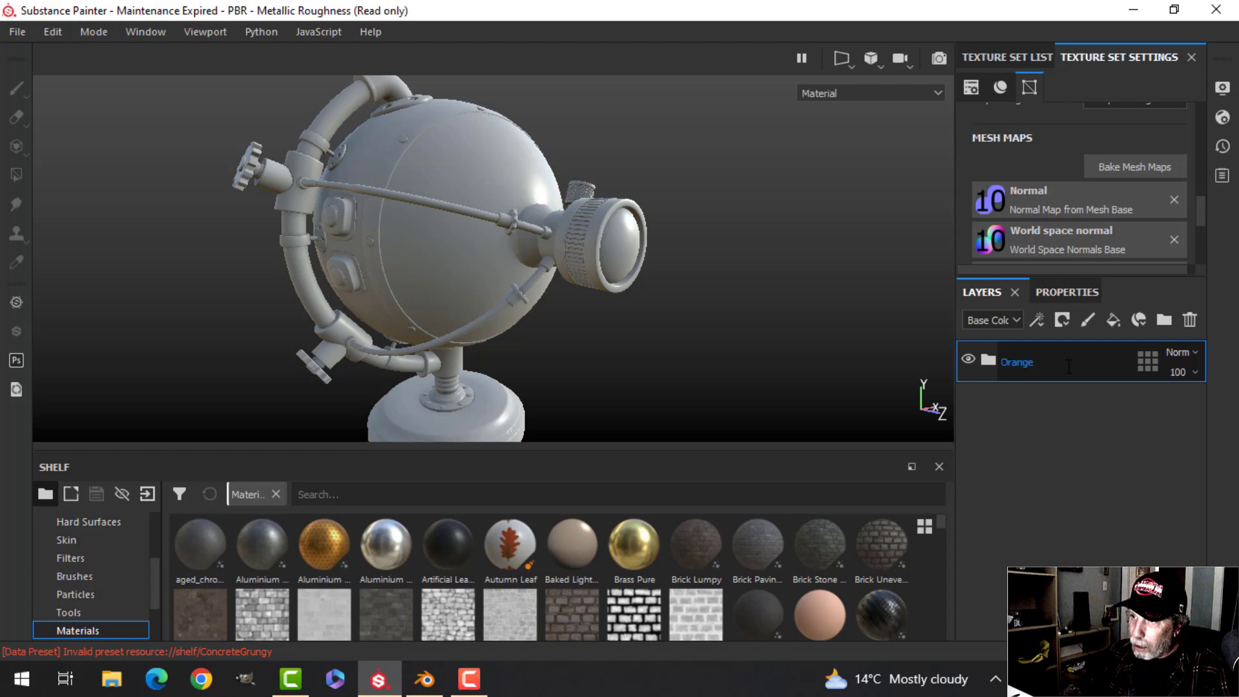
{"action": "key", "text": "Return"}
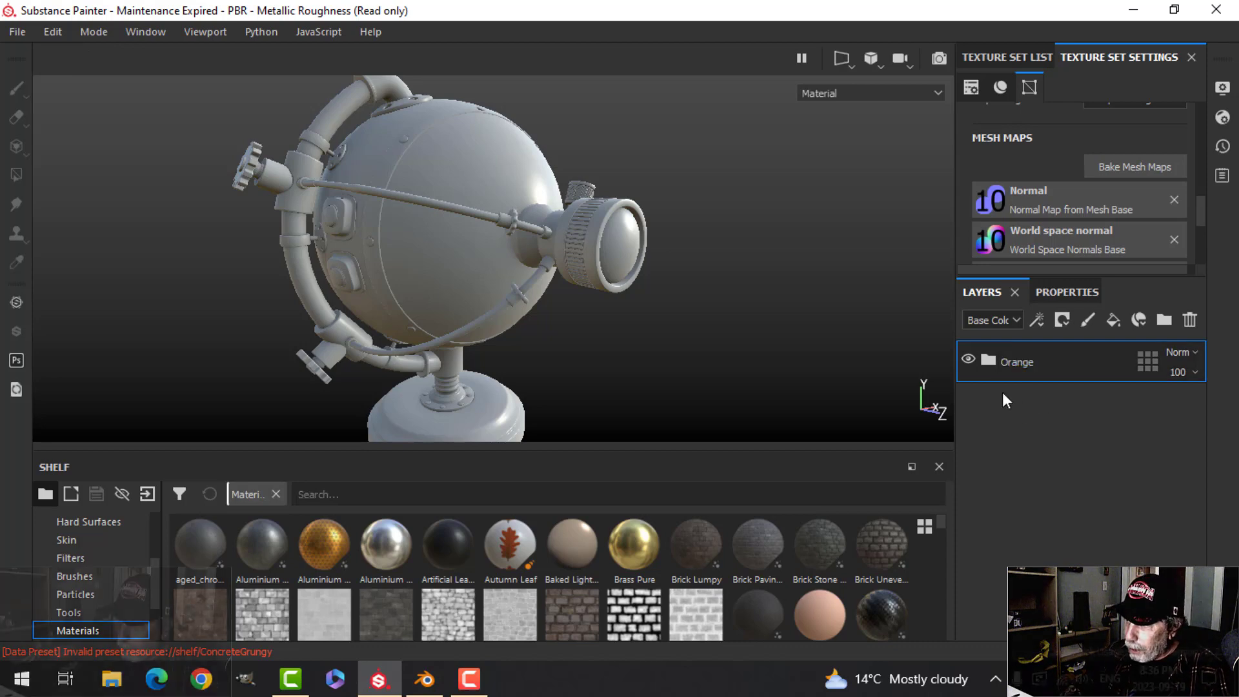
Step: Limit the fill layer inside the Orange folder to the color, rough and metal channels
{"action": "left_click", "coordinate": [991, 361]}
{"action": "left_click", "coordinate": [1047, 401]}
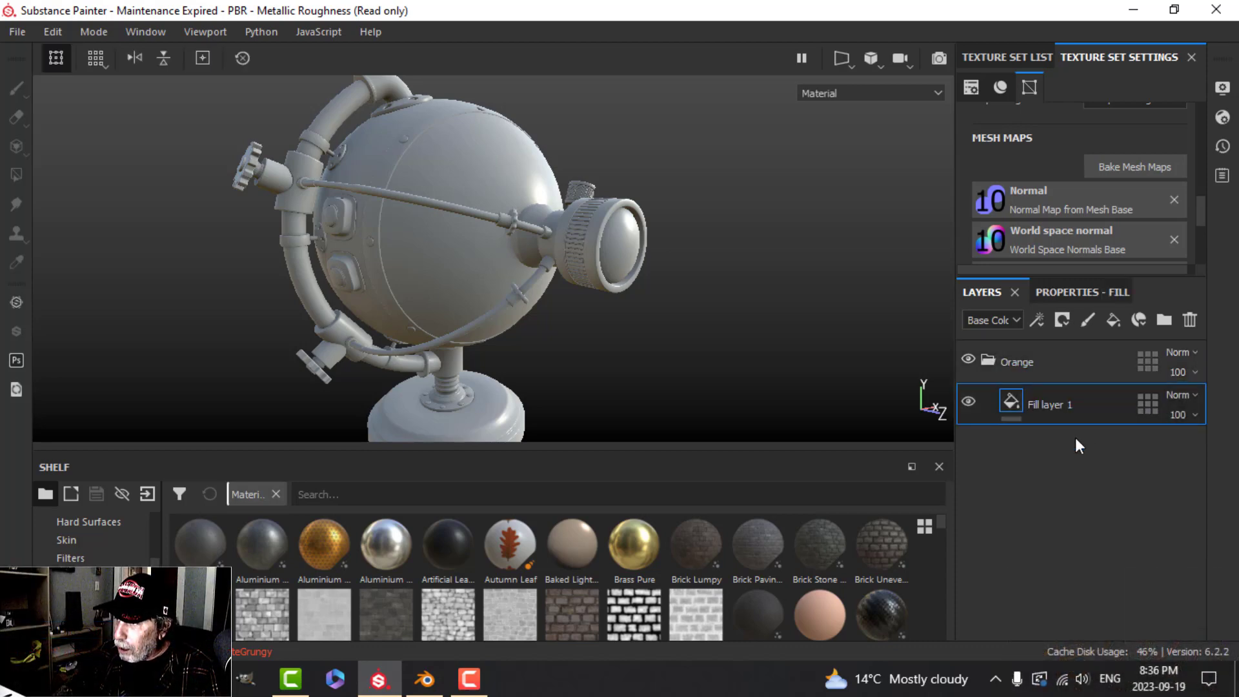
{"action": "left_click", "coordinate": [1076, 294]}
{"action": "scroll", "coordinate": [1029, 515], "scroll_direction": "down", "scroll_amount": 3}
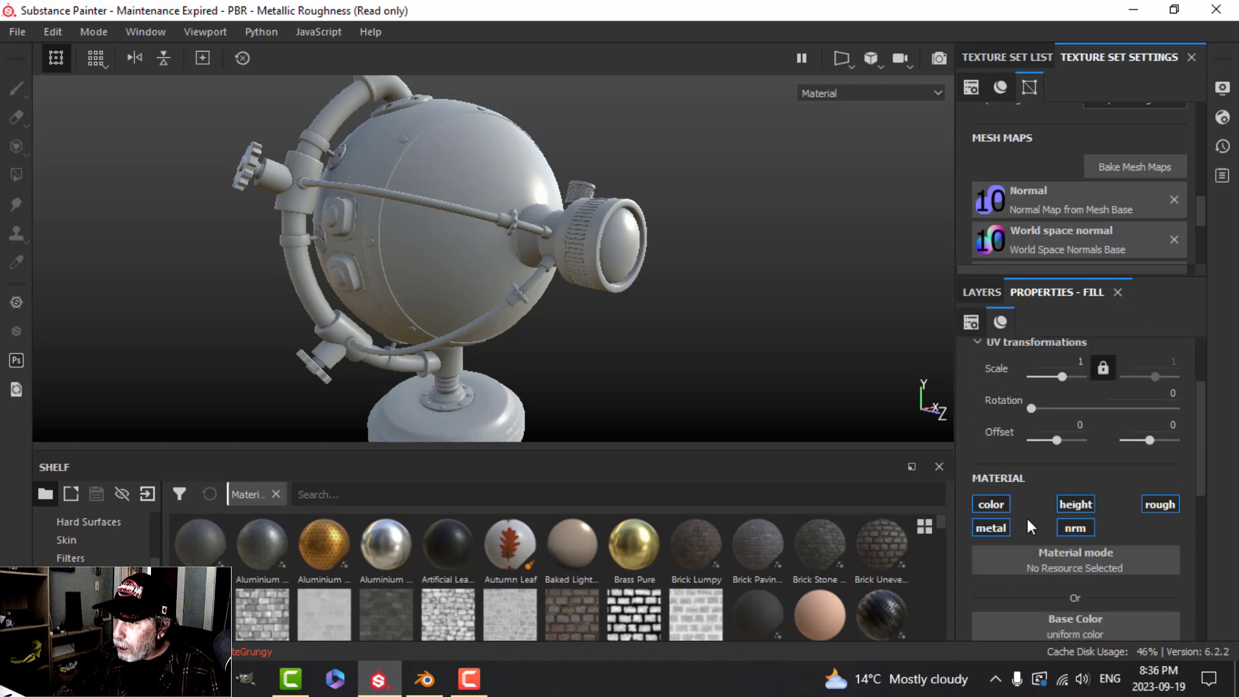
{"action": "left_click", "coordinate": [990, 505], "text": "alt"}
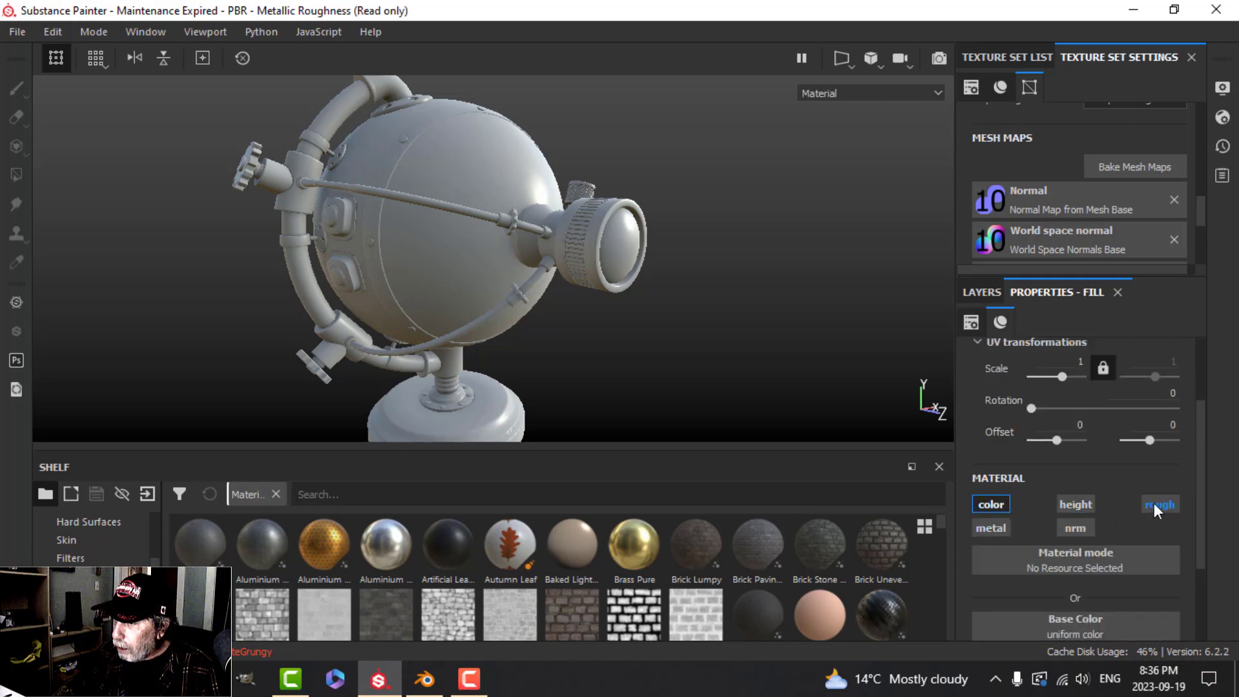
{"action": "left_click", "coordinate": [994, 528]}
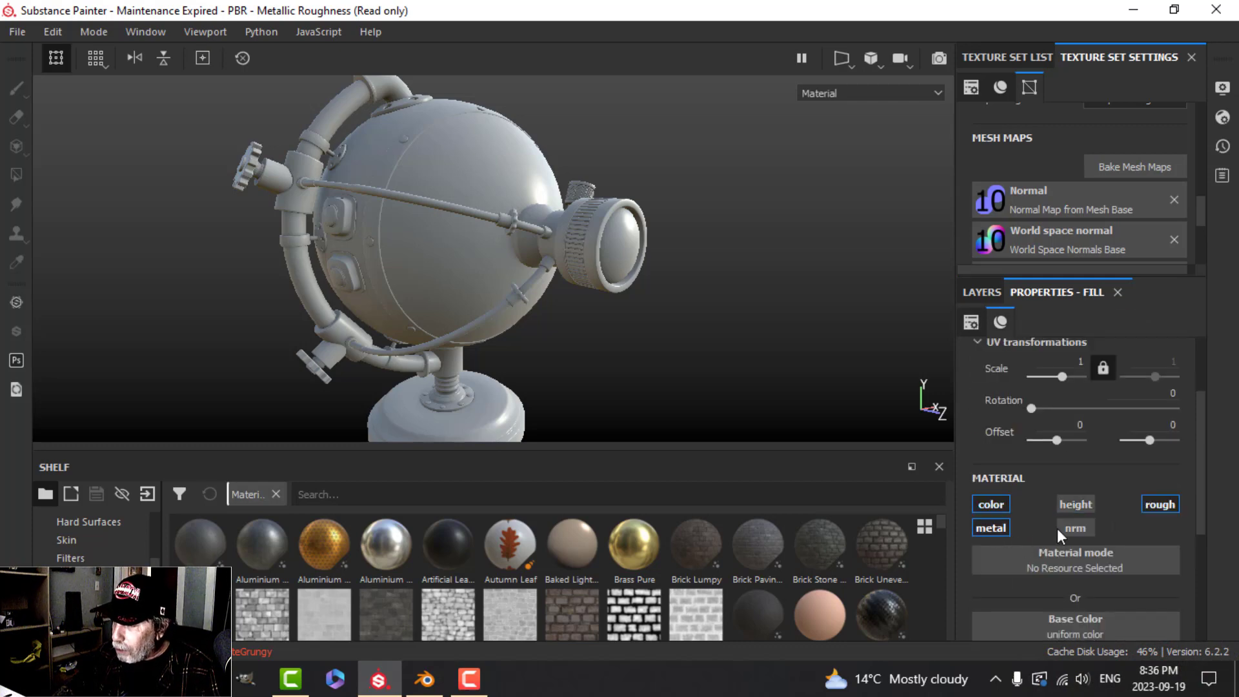
Step: Give the Orange folder's fill layer an orange-yellow base color of about R 0.894, G 0.579, B 0.002 and set its roughness to 1
{"action": "scroll", "coordinate": [1148, 535], "scroll_direction": "down", "scroll_amount": 1}
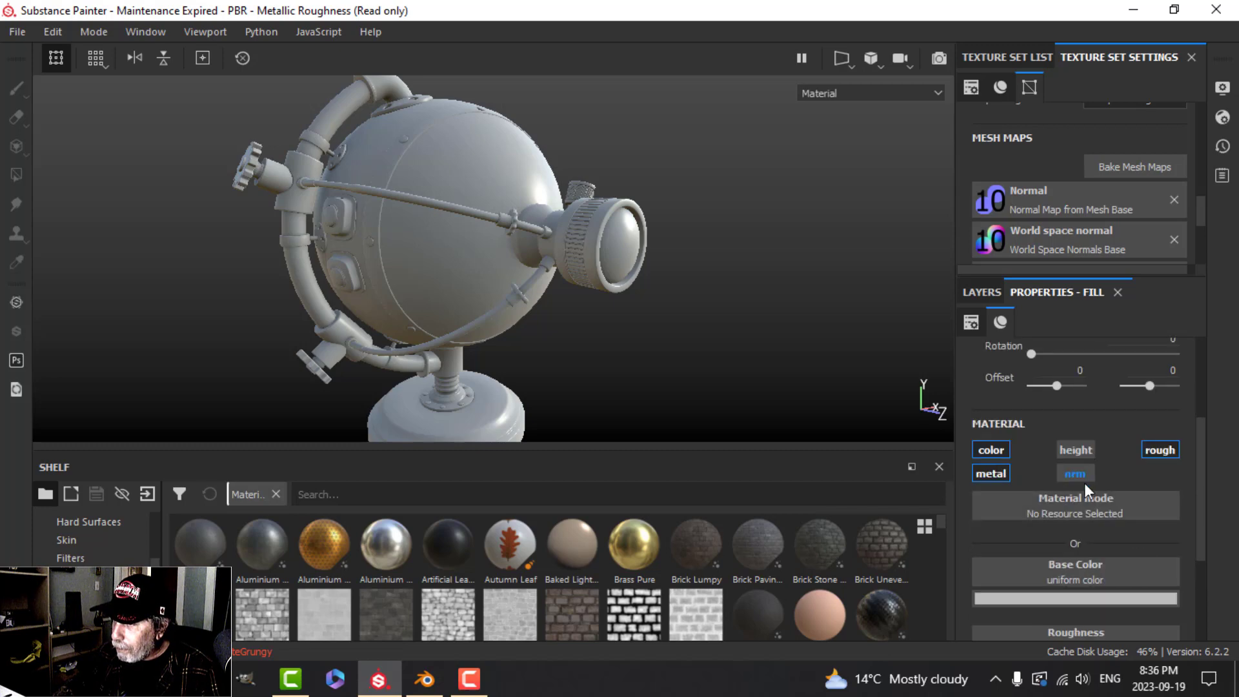
{"action": "scroll", "coordinate": [1106, 532], "scroll_direction": "down", "scroll_amount": 1}
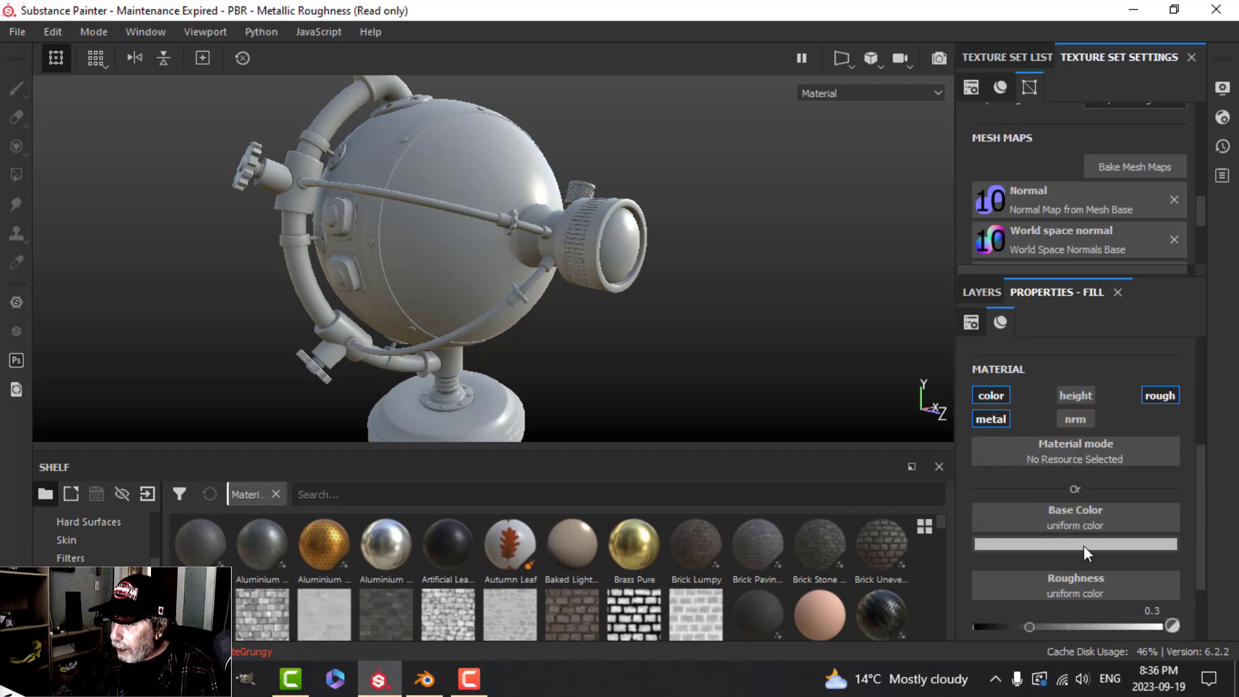
{"action": "left_click", "coordinate": [1082, 545]}
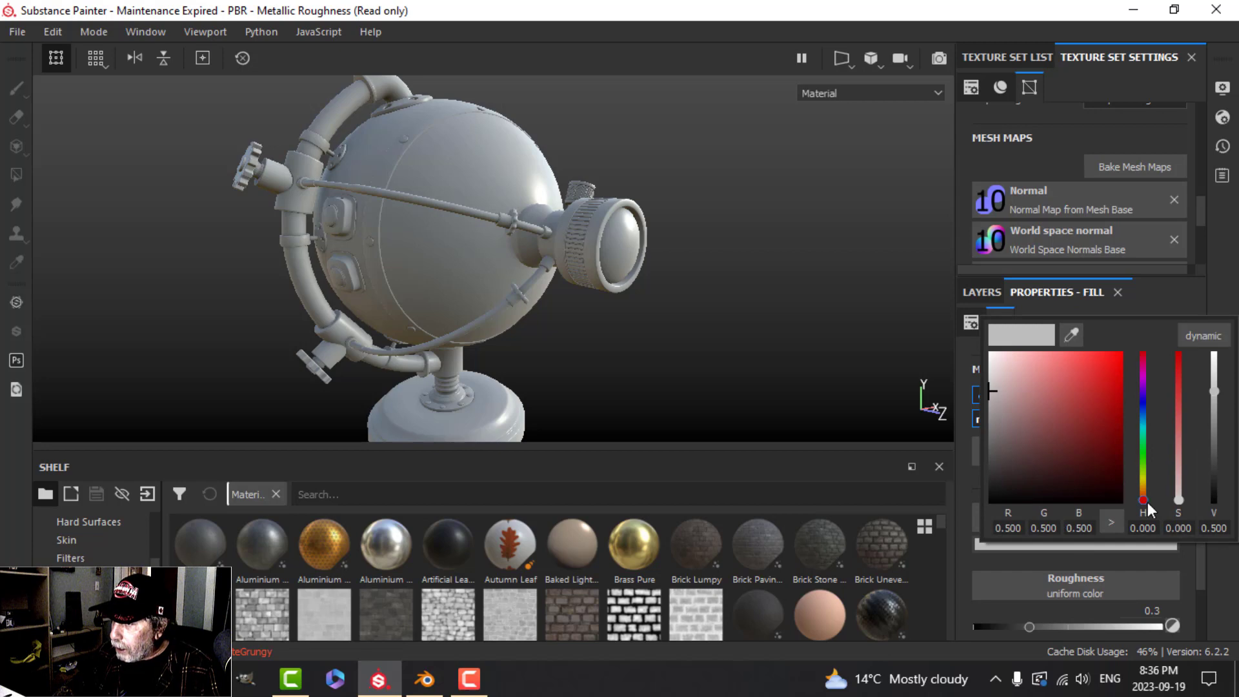
{"action": "left_click_drag", "start_coordinate": [1144, 501], "coordinate": [1141, 486]}
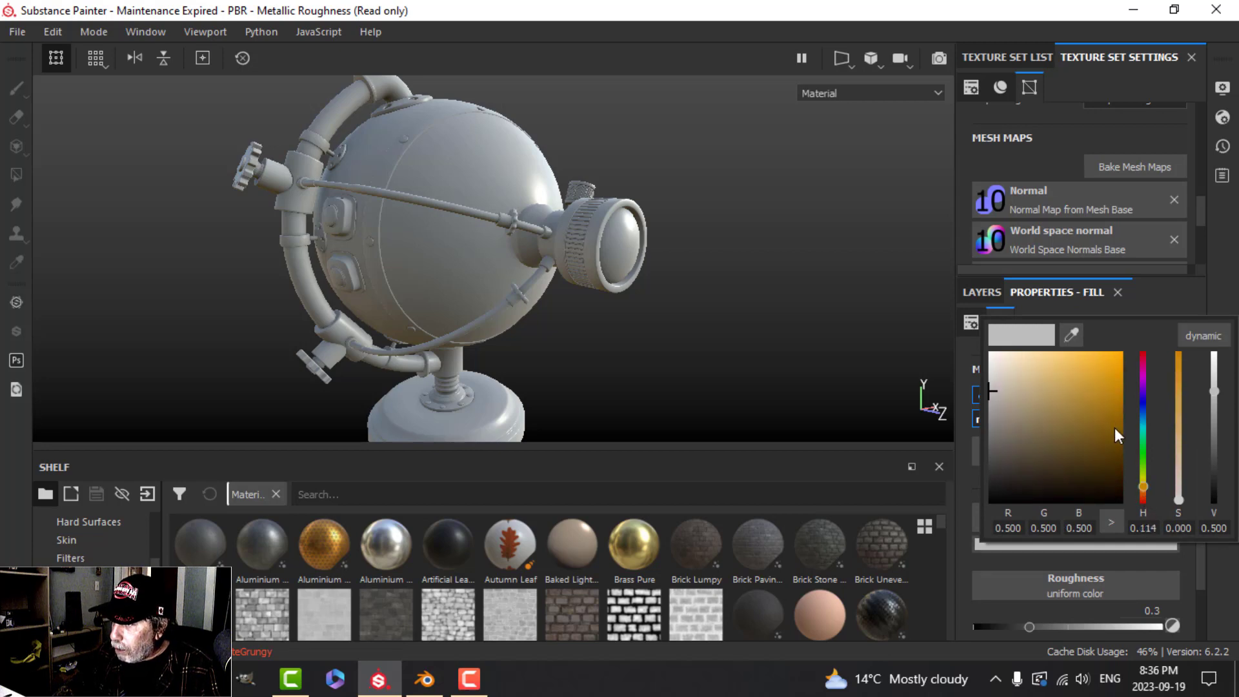
{"action": "left_click_drag", "start_coordinate": [1113, 427], "coordinate": [1116, 358]}
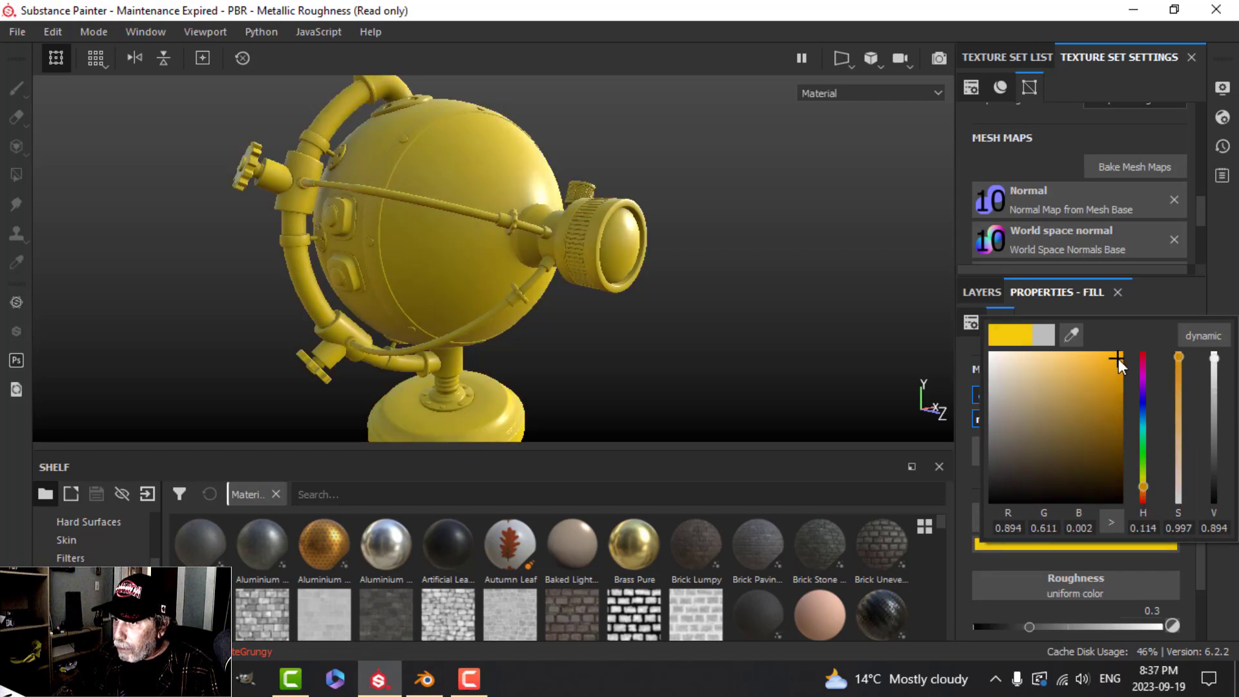
{"action": "left_click", "coordinate": [1145, 488]}
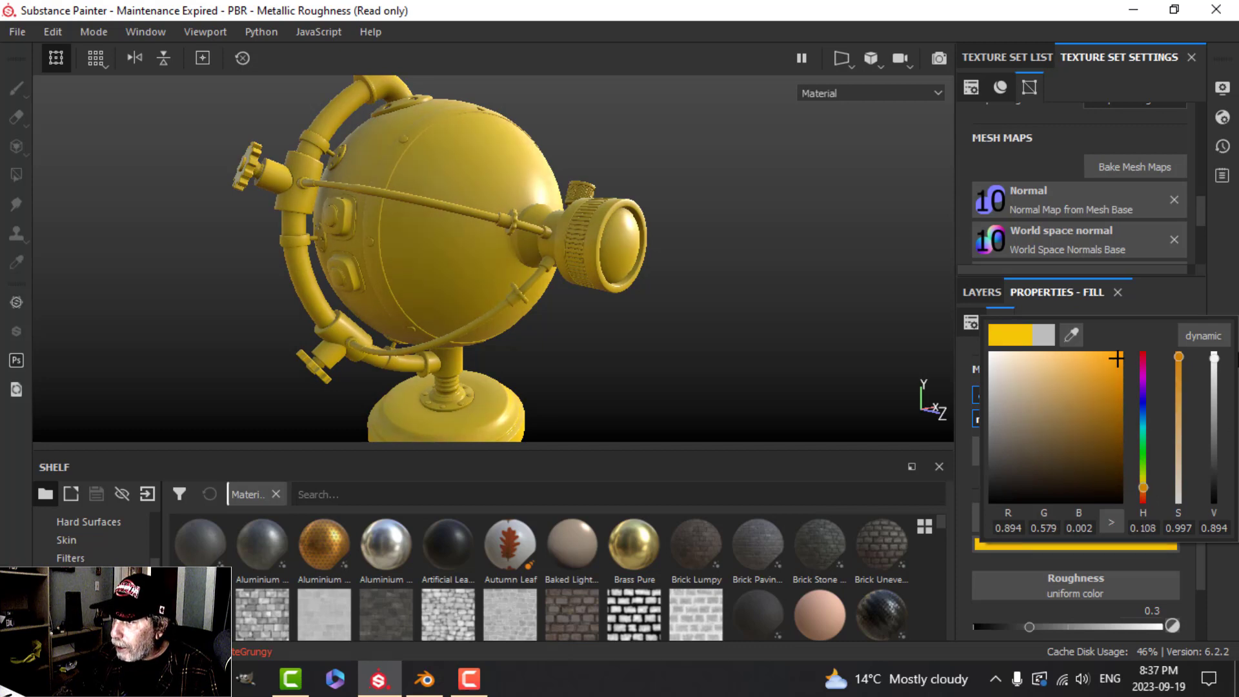
{"action": "left_click", "coordinate": [1218, 290]}
{"action": "scroll", "coordinate": [1097, 512], "scroll_direction": "down", "scroll_amount": 3}
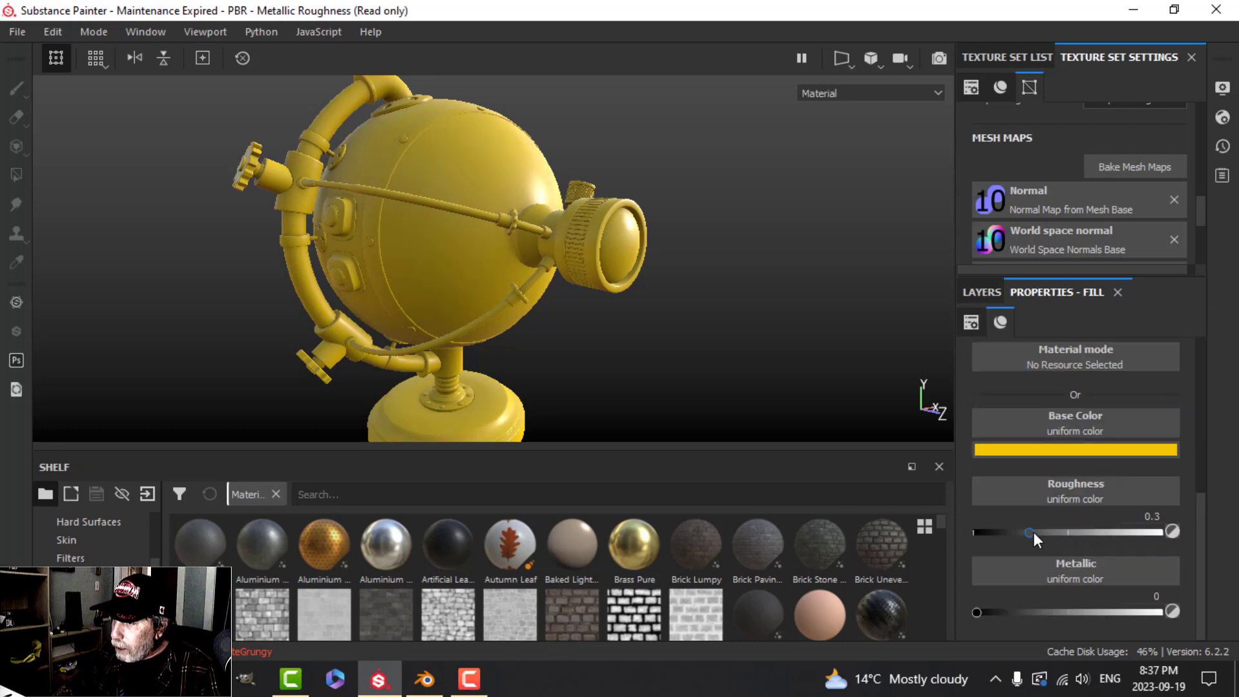
{"action": "left_click_drag", "start_coordinate": [1032, 531], "coordinate": [1209, 521]}
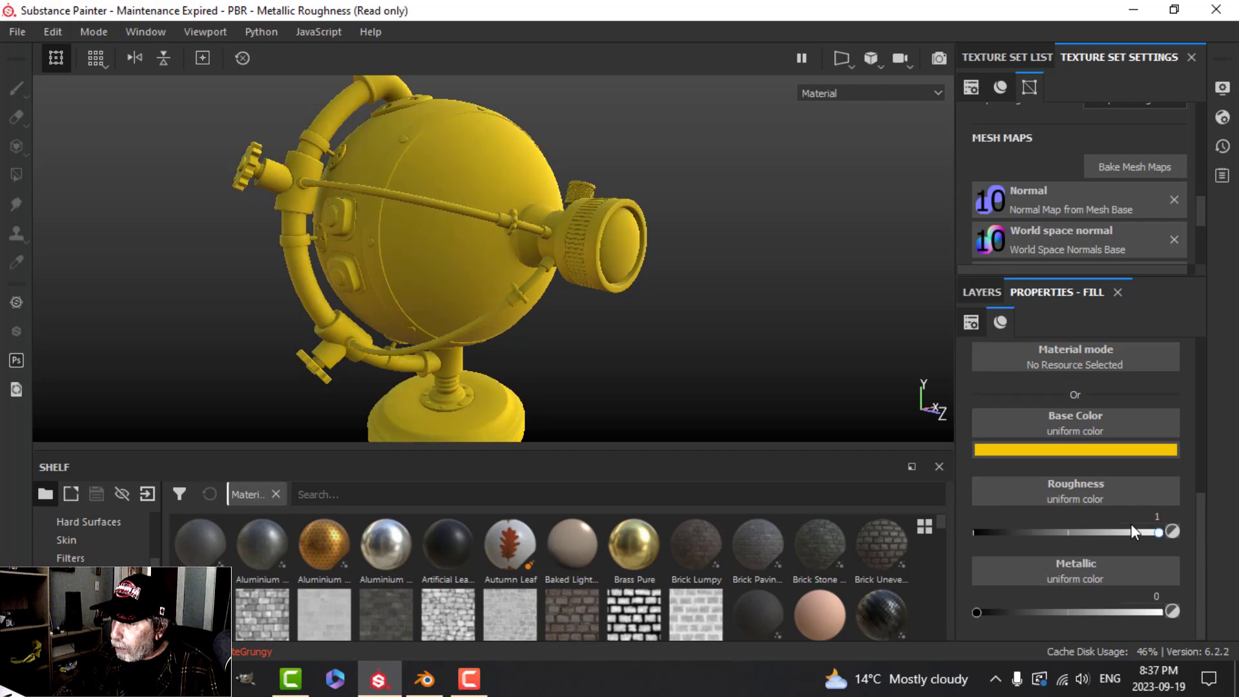
Step: Rename the fill layer inside the Orange folder to Base
{"action": "left_click", "coordinate": [982, 292]}
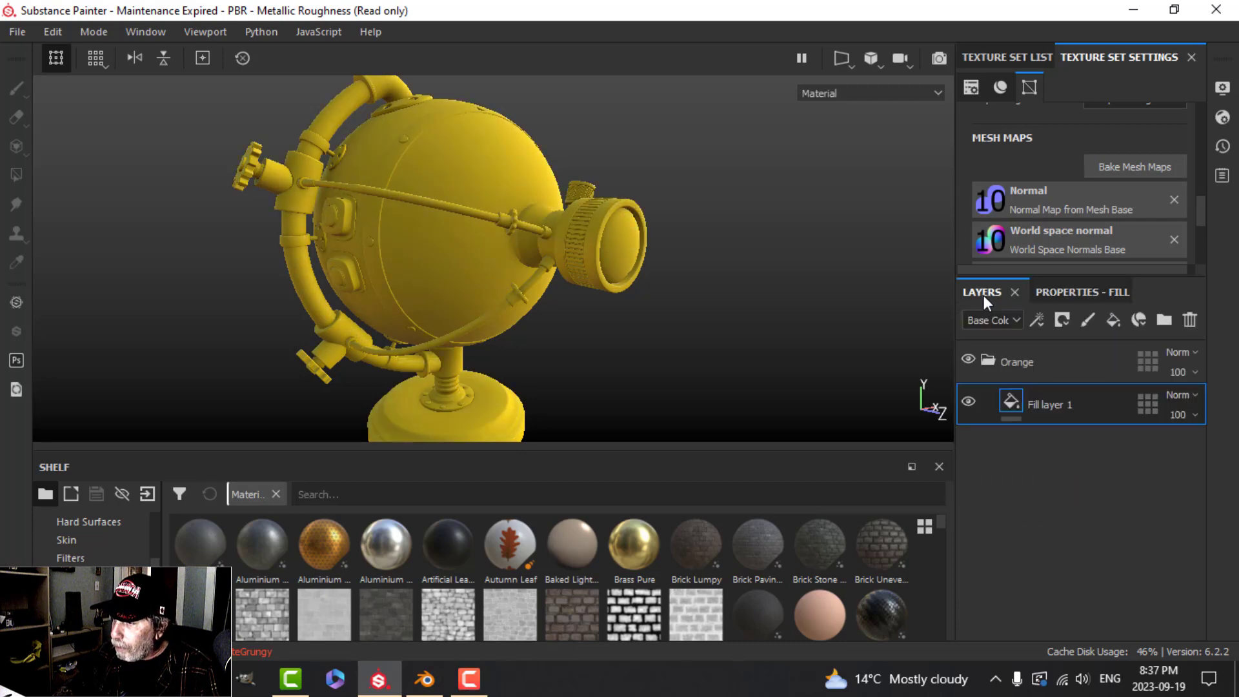
{"action": "double_click", "coordinate": [1061, 403]}
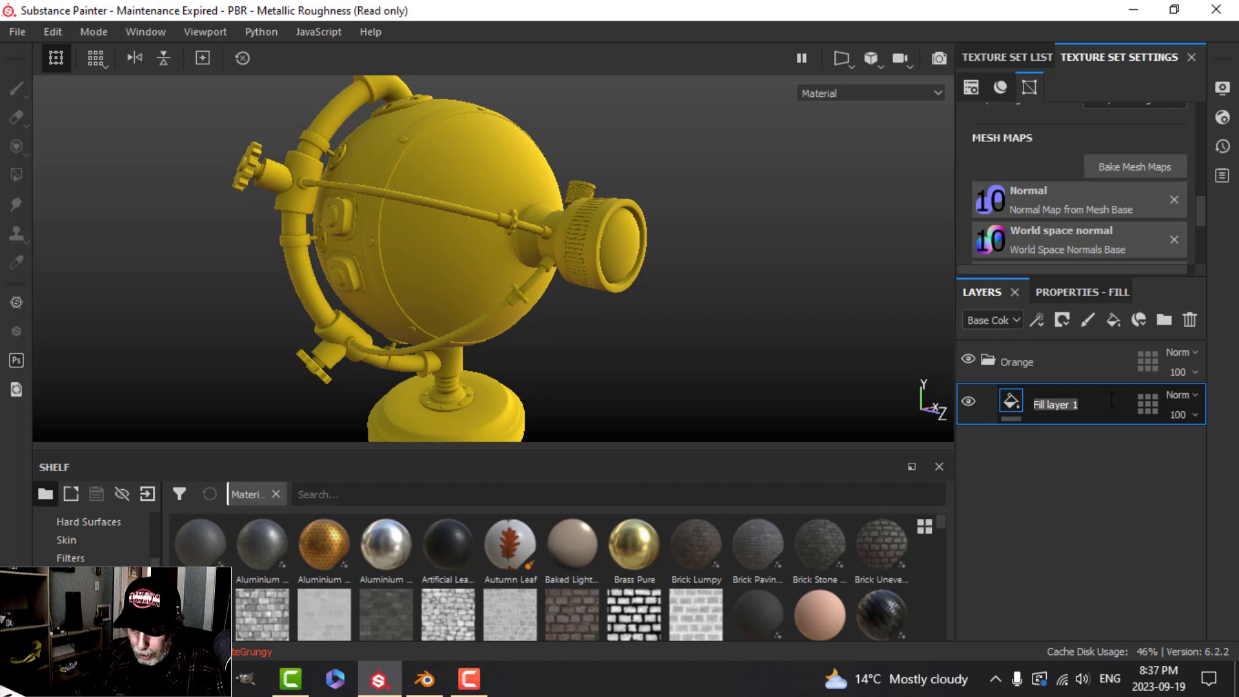
{"action": "type", "text": "Base"}
{"action": "key", "text": "Return"}
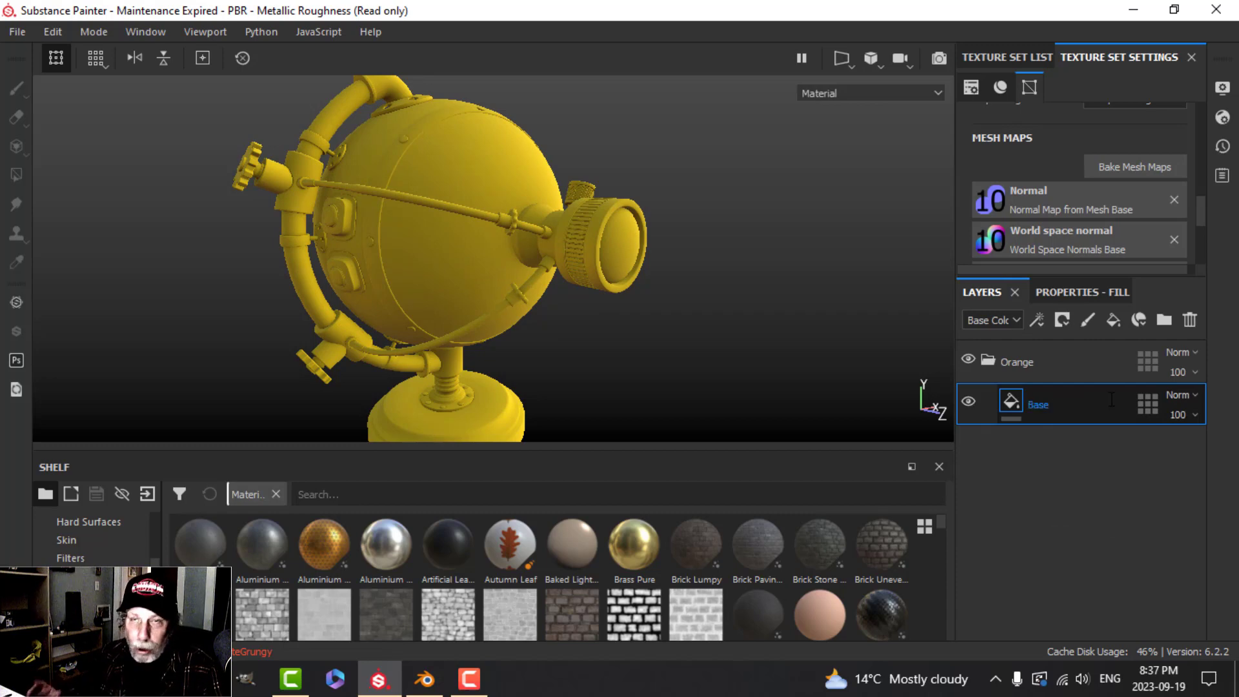
Step: Add a color-only fill layer named Edges above Base, with a light grey base color of about 0.760 in R, G and B
{"action": "left_click", "coordinate": [1113, 319]}
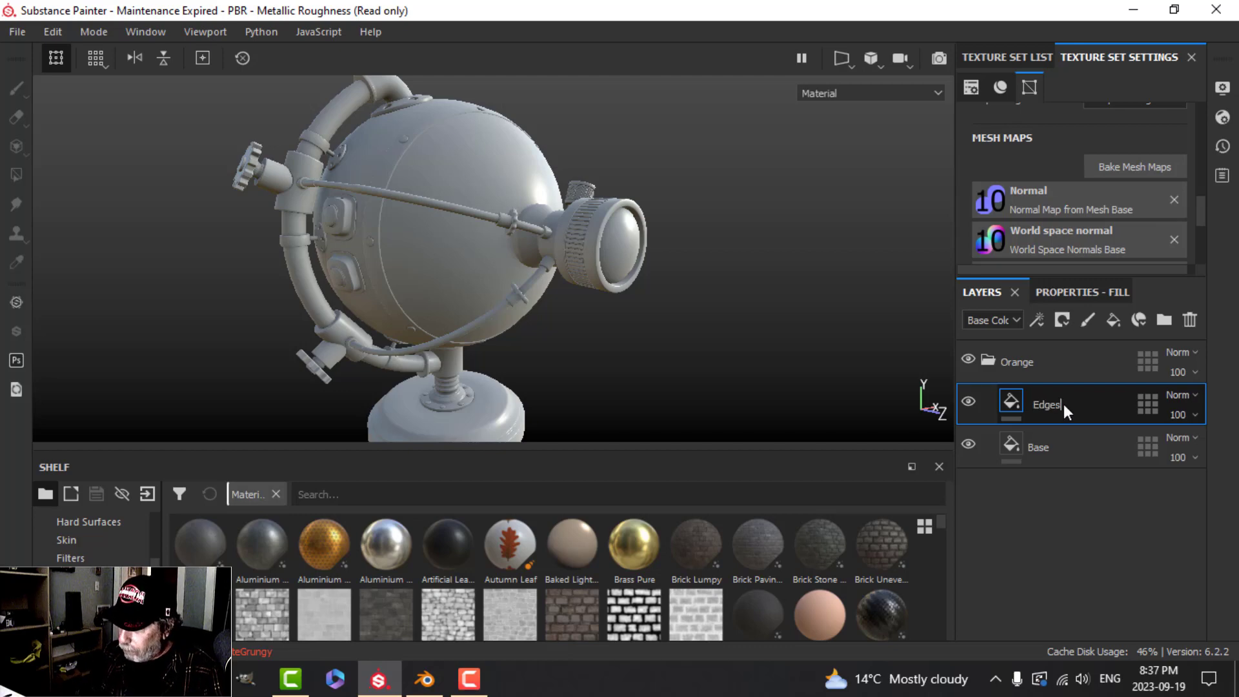
{"action": "left_click", "coordinate": [1075, 290]}
{"action": "scroll", "coordinate": [1025, 384], "scroll_direction": "up", "scroll_amount": 3}
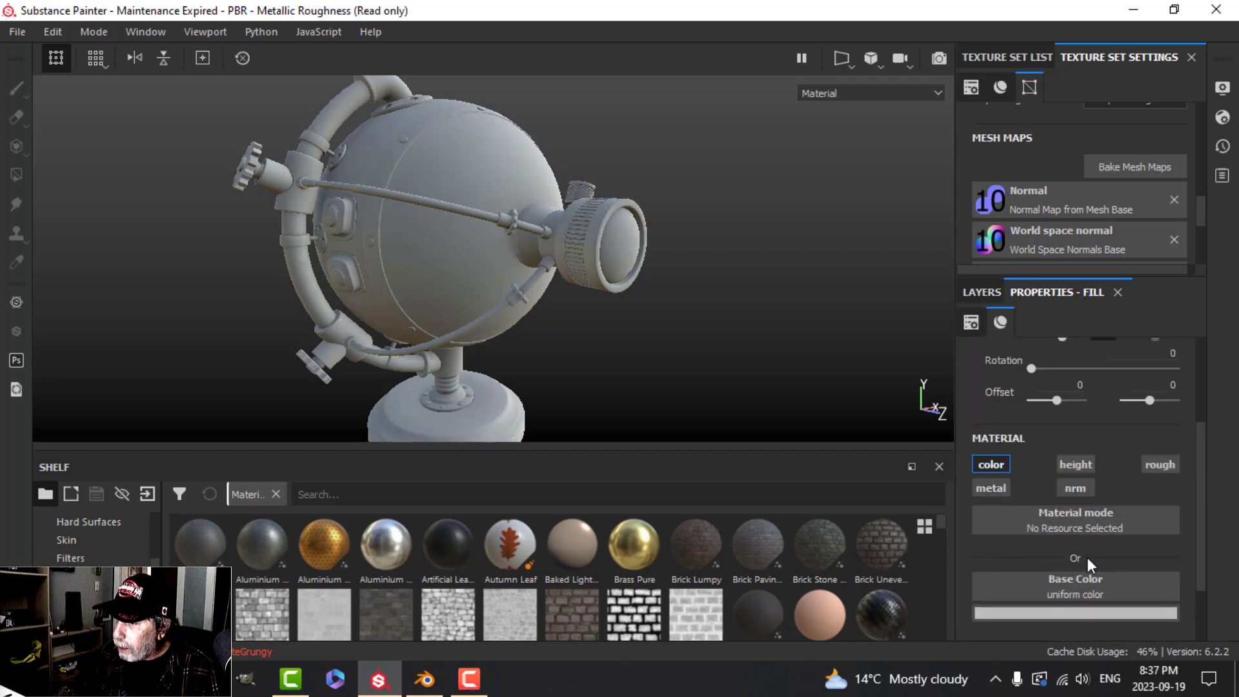
{"action": "scroll", "coordinate": [1086, 558], "scroll_direction": "down", "scroll_amount": 2}
{"action": "left_click", "coordinate": [1049, 526]}
{"action": "left_click_drag", "start_coordinate": [994, 396], "coordinate": [976, 353]}
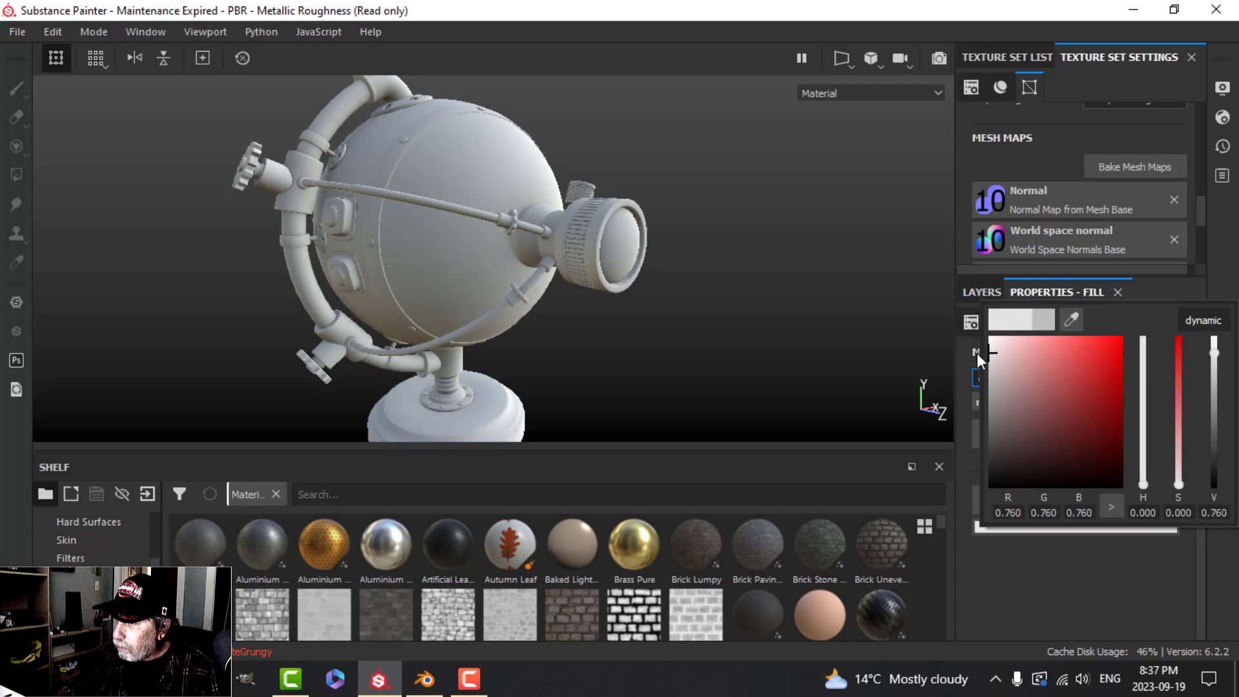
Step: Add a black mask to the Edges layer and apply a Mask Editor generator to it
{"action": "left_click", "coordinate": [981, 293]}
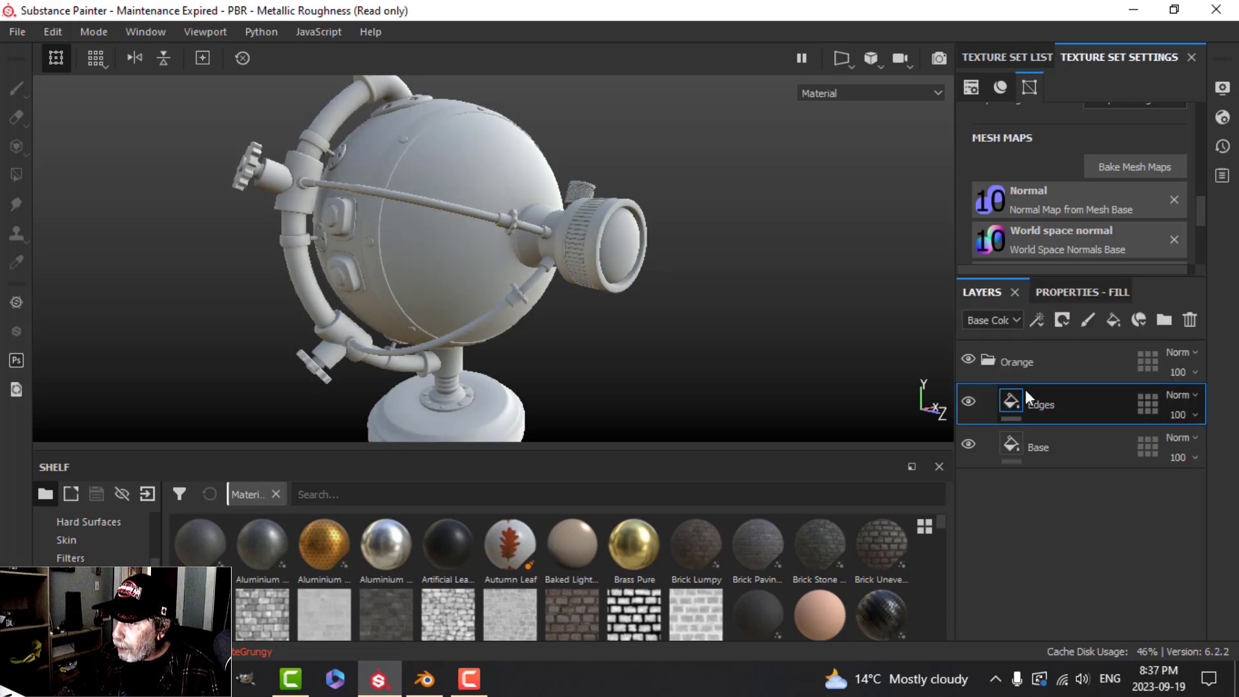
{"action": "left_click", "coordinate": [1064, 321]}
{"action": "left_click", "coordinate": [1089, 360]}
{"action": "left_click", "coordinate": [1038, 322]}
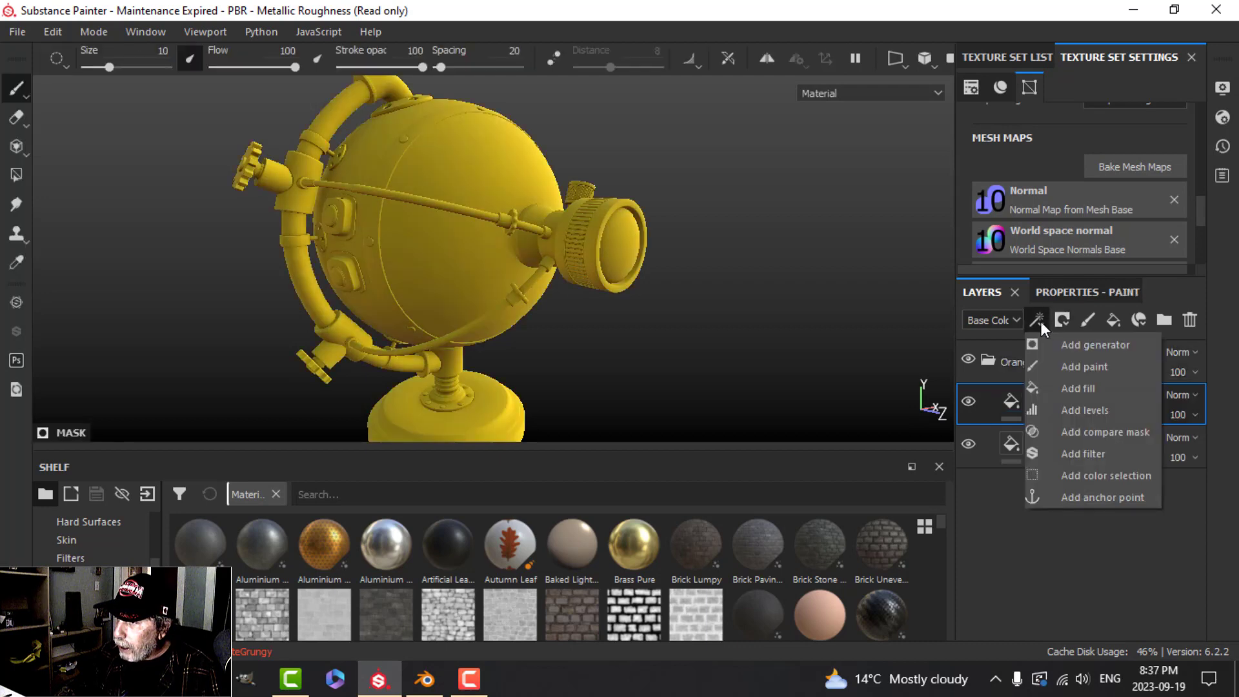
{"action": "left_click", "coordinate": [1066, 343]}
{"action": "left_click", "coordinate": [1072, 293]}
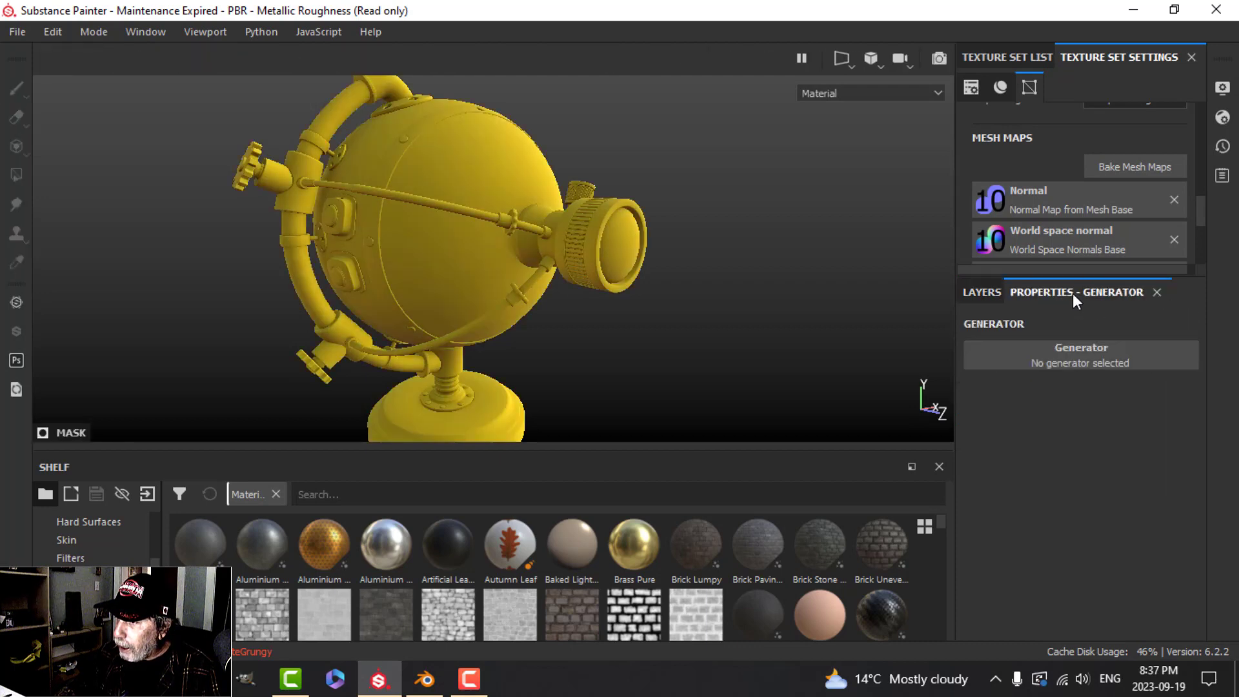
{"action": "left_click", "coordinate": [1067, 350]}
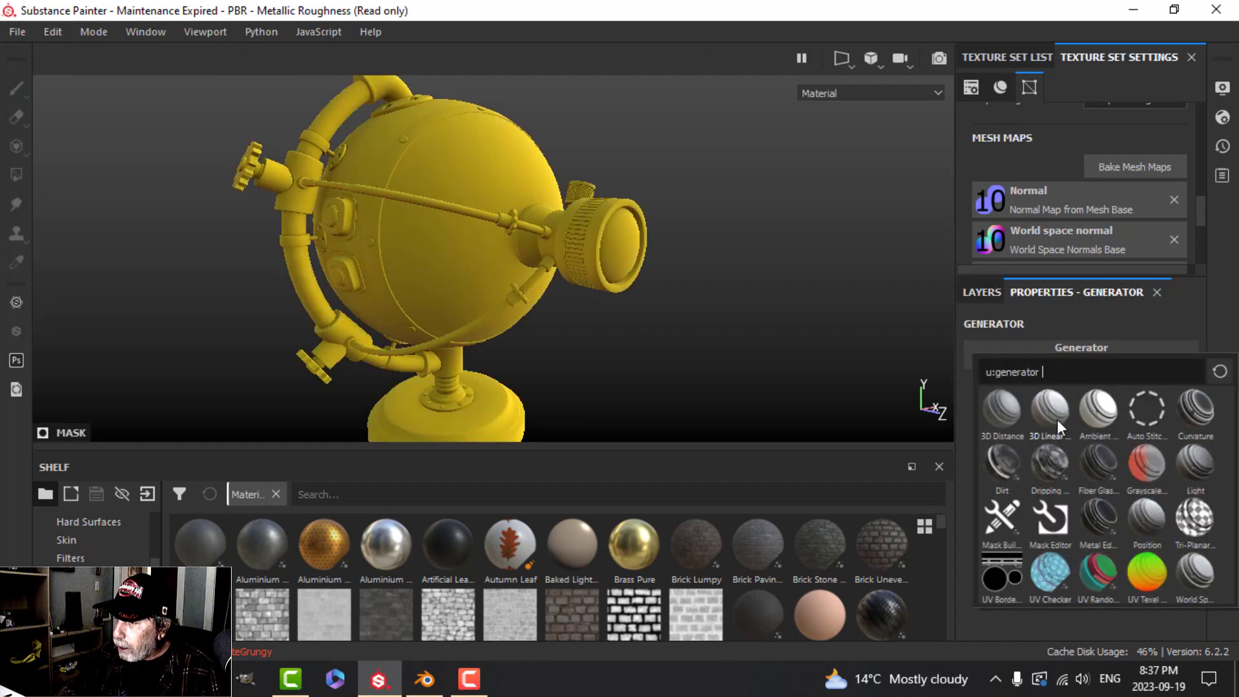
{"action": "left_click", "coordinate": [1049, 519]}
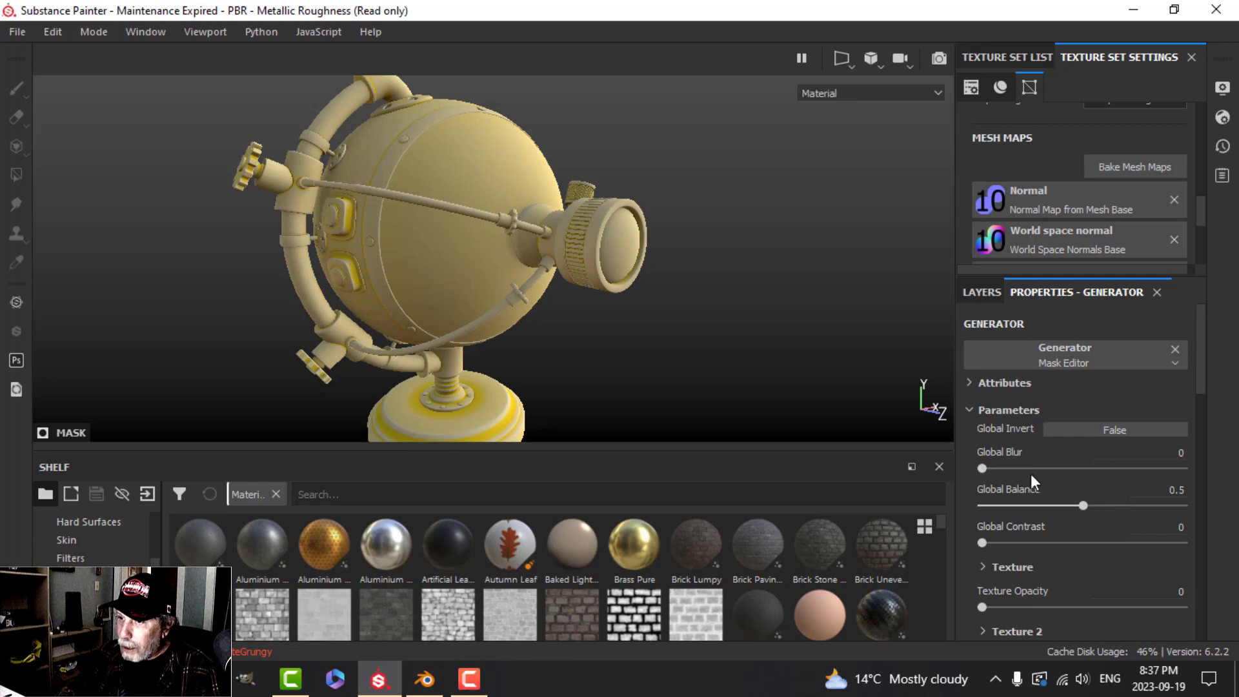
Step: Set the Mask Editor's Global Blur to 1.3 and its Curvature Opacity to 0.4
{"action": "left_click", "coordinate": [1169, 453]}
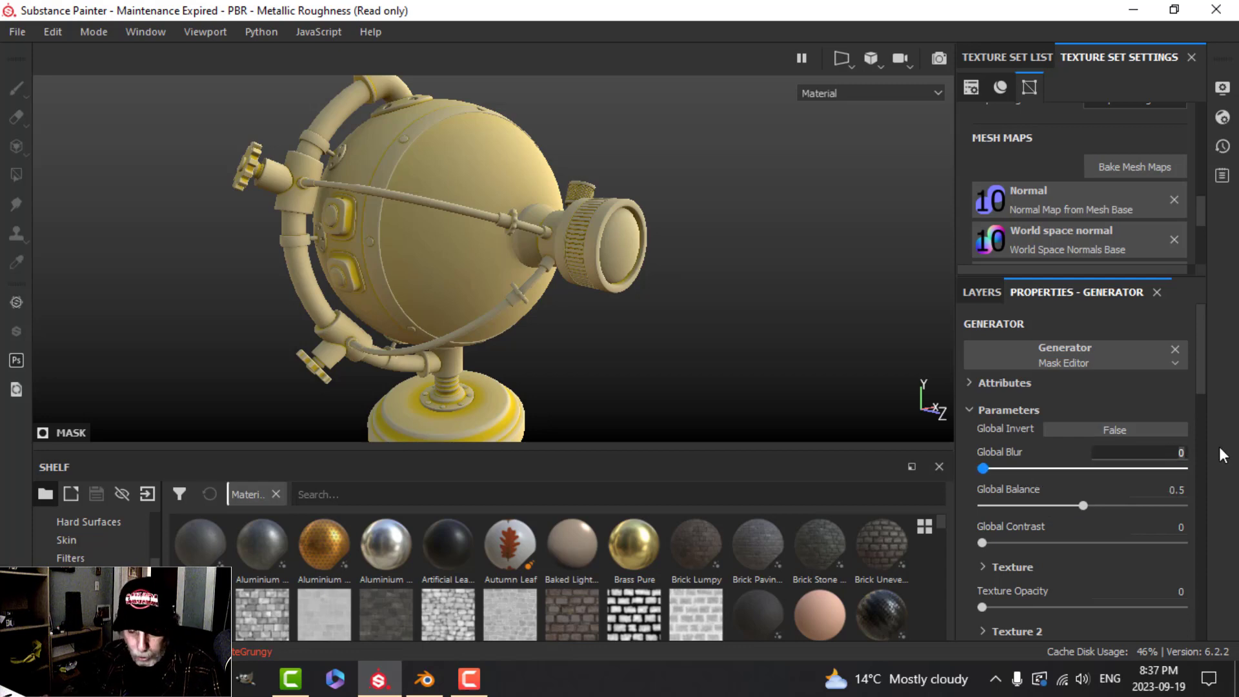
{"action": "type", "text": "1.3"}
{"action": "key", "text": "Return"}
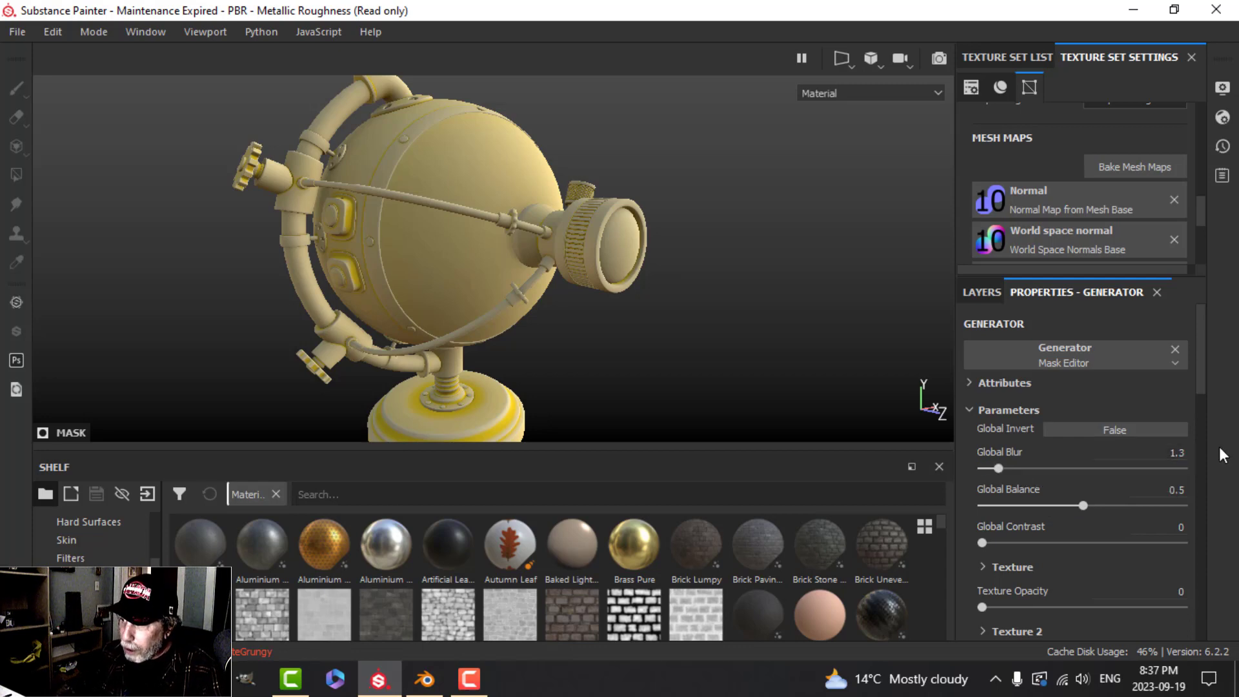
{"action": "scroll", "coordinate": [1105, 500], "scroll_direction": "down", "scroll_amount": 3}
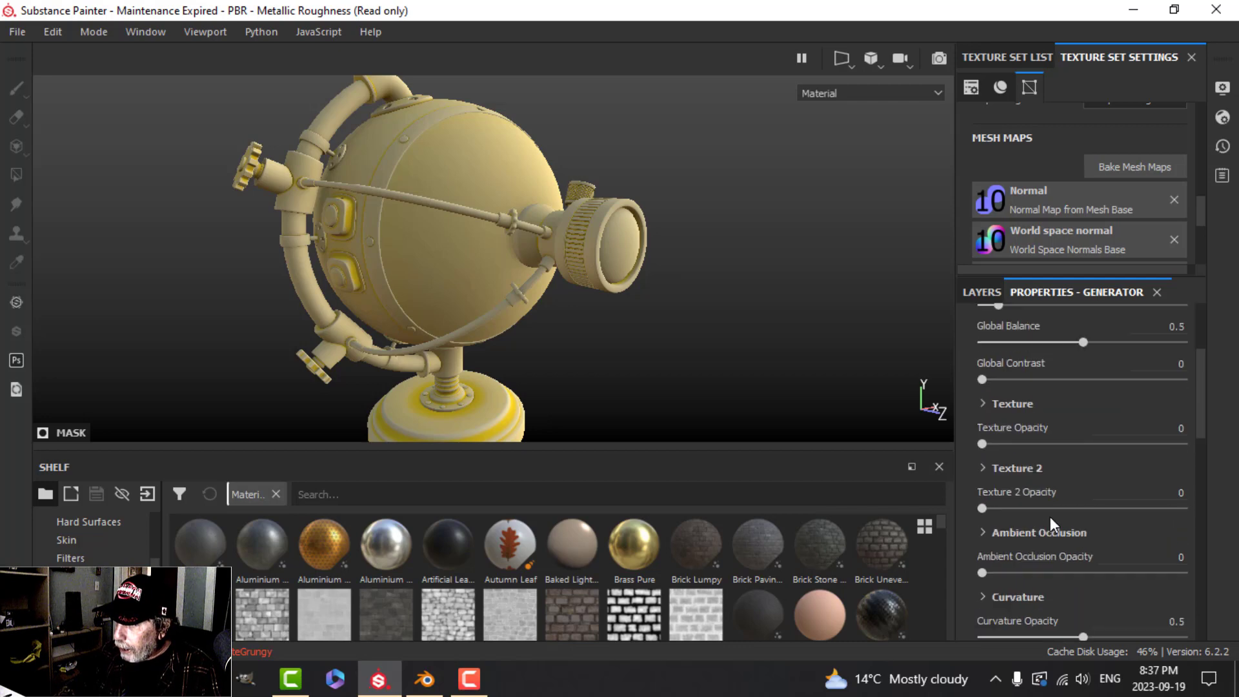
{"action": "scroll", "coordinate": [1050, 520], "scroll_direction": "down", "scroll_amount": 2}
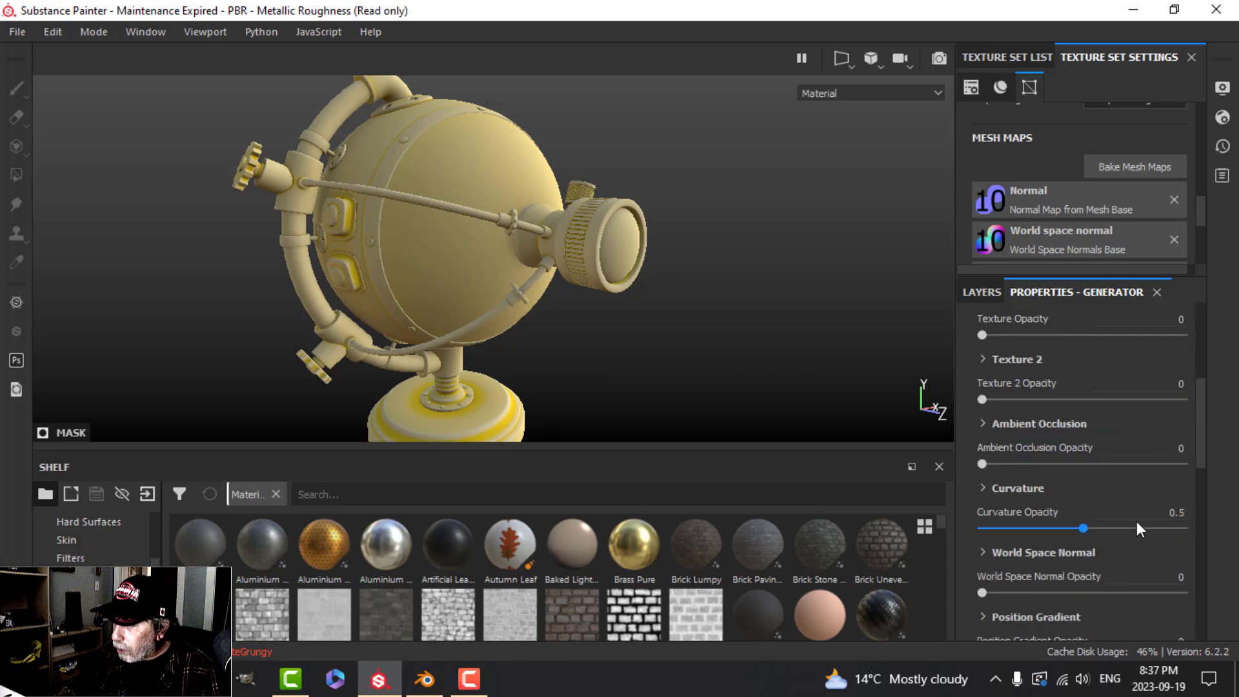
{"action": "left_click", "coordinate": [1163, 514]}
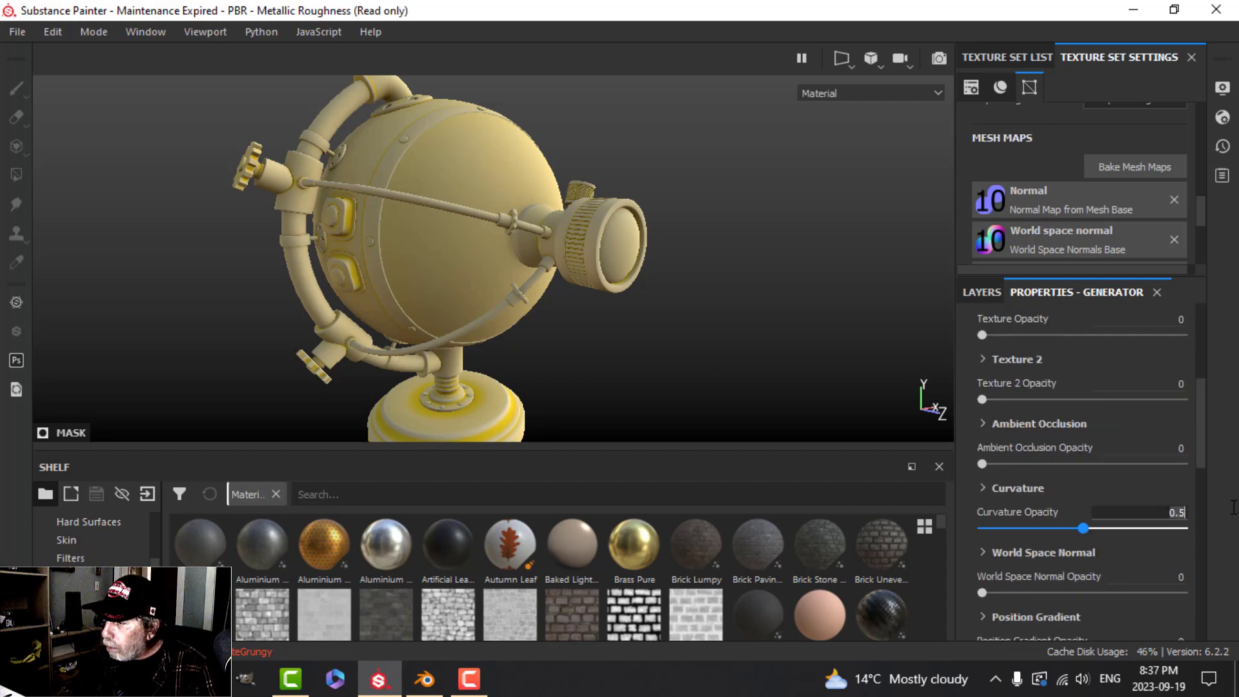
{"action": "key", "text": "BackSpace"}
{"action": "type", "text": "4"}
{"action": "key", "text": "Return"}
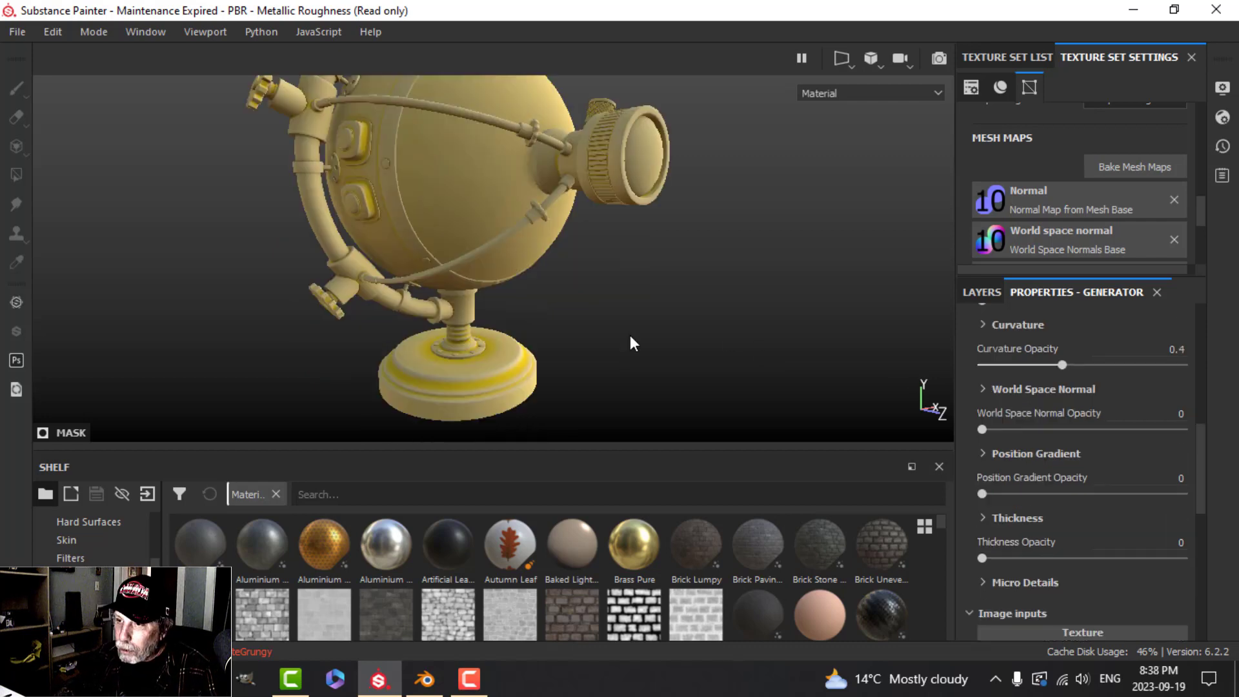
{"action": "mouse_move", "coordinate": [628, 337]}
{"action": "left_mouse_down", "text": "alt"}
{"action": "mouse_move", "coordinate": [619, 357]}
{"action": "mouse_move", "coordinate": [637, 351]}
{"action": "left_mouse_up", "text": "alt"}
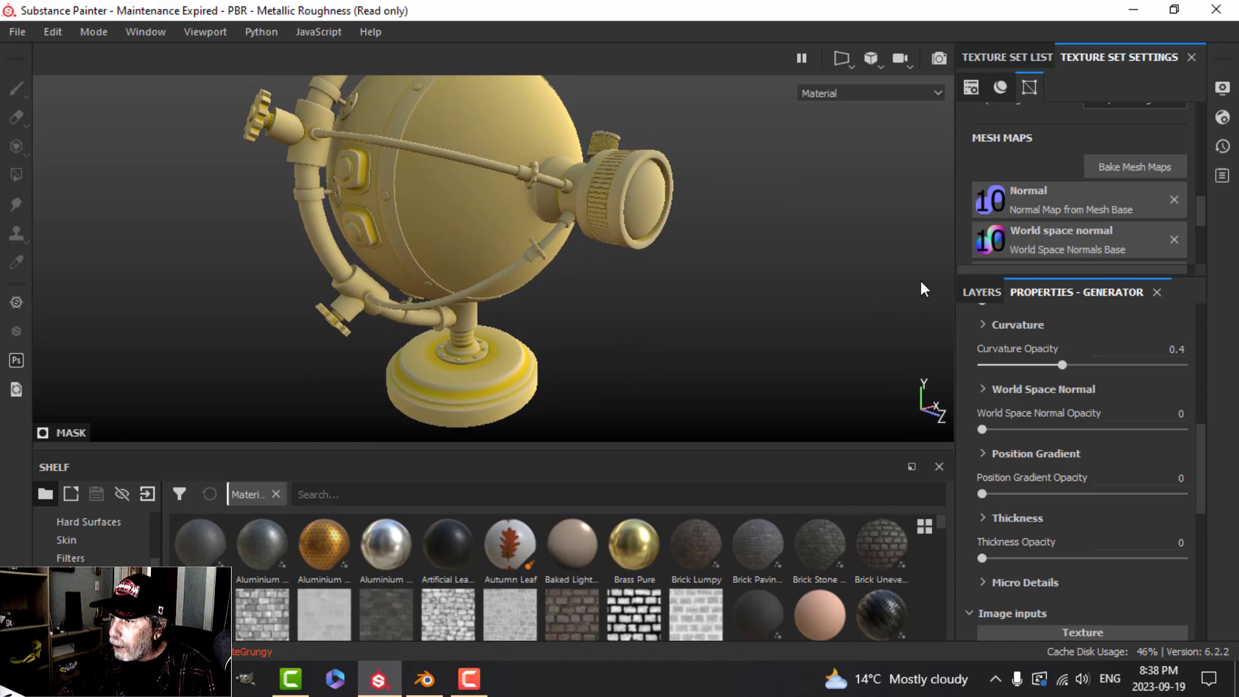
Step: Change the Edges layer's blending mode to Linear dodge (Add) and check the effect on the model
{"action": "left_click", "coordinate": [973, 285]}
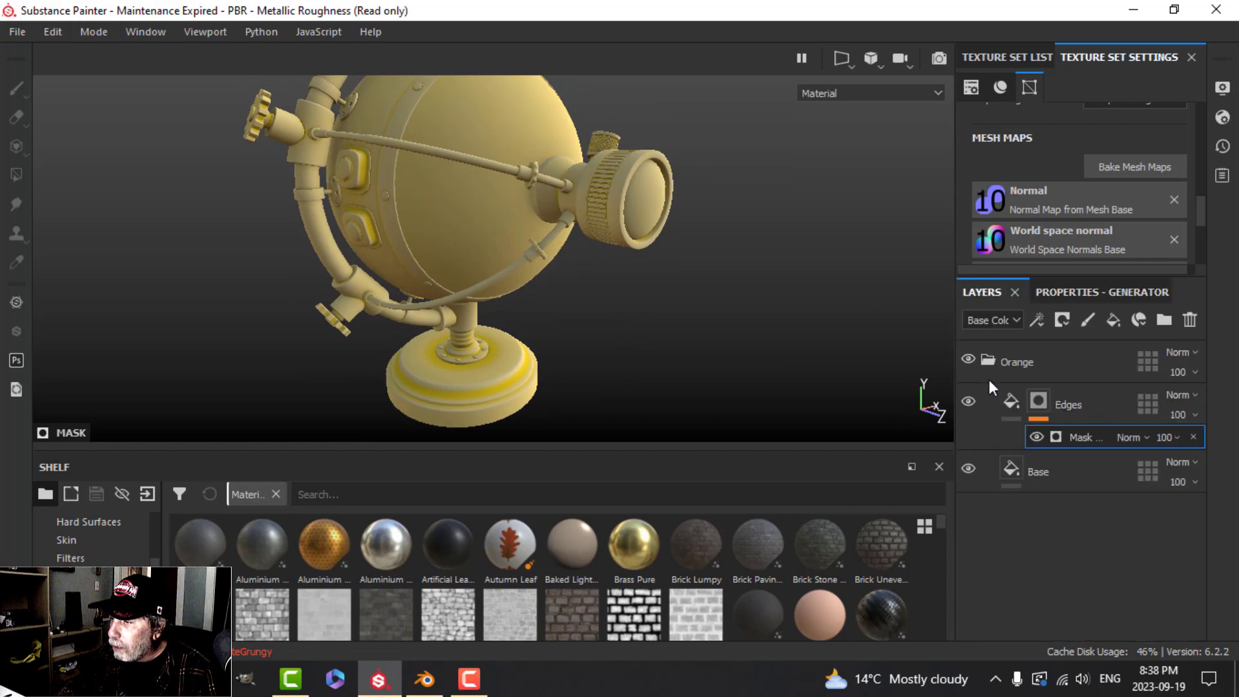
{"action": "left_click", "coordinate": [1020, 401]}
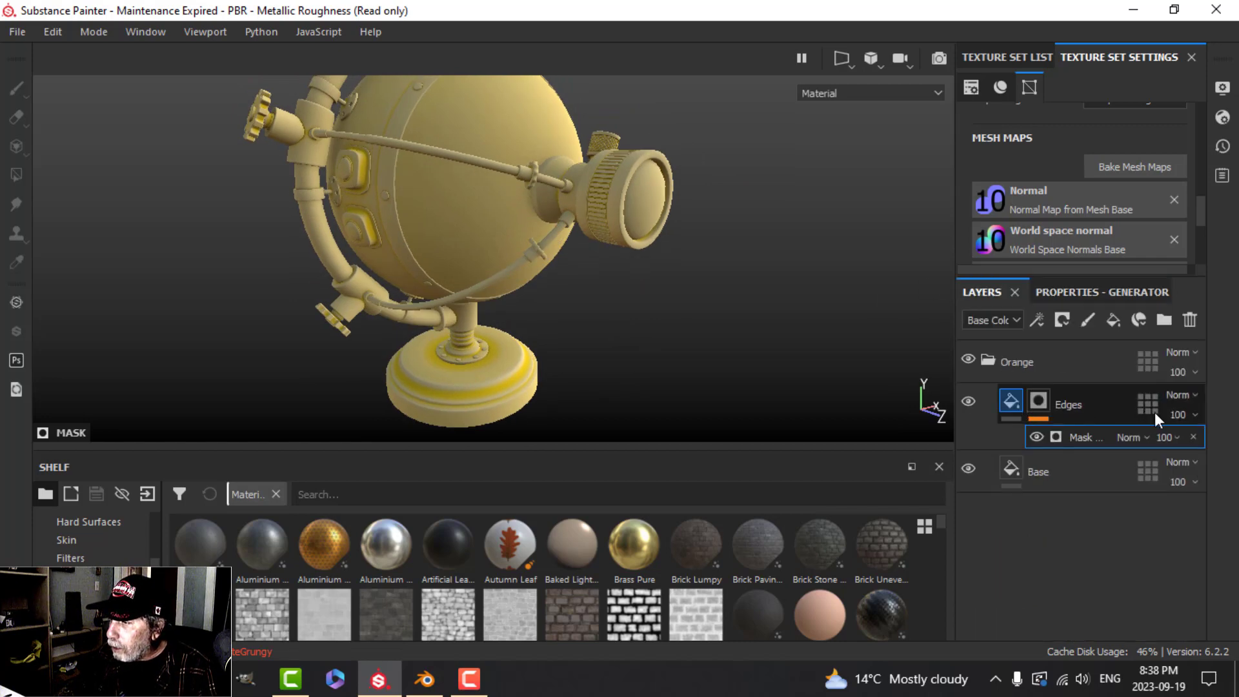
{"action": "left_click", "coordinate": [1192, 396]}
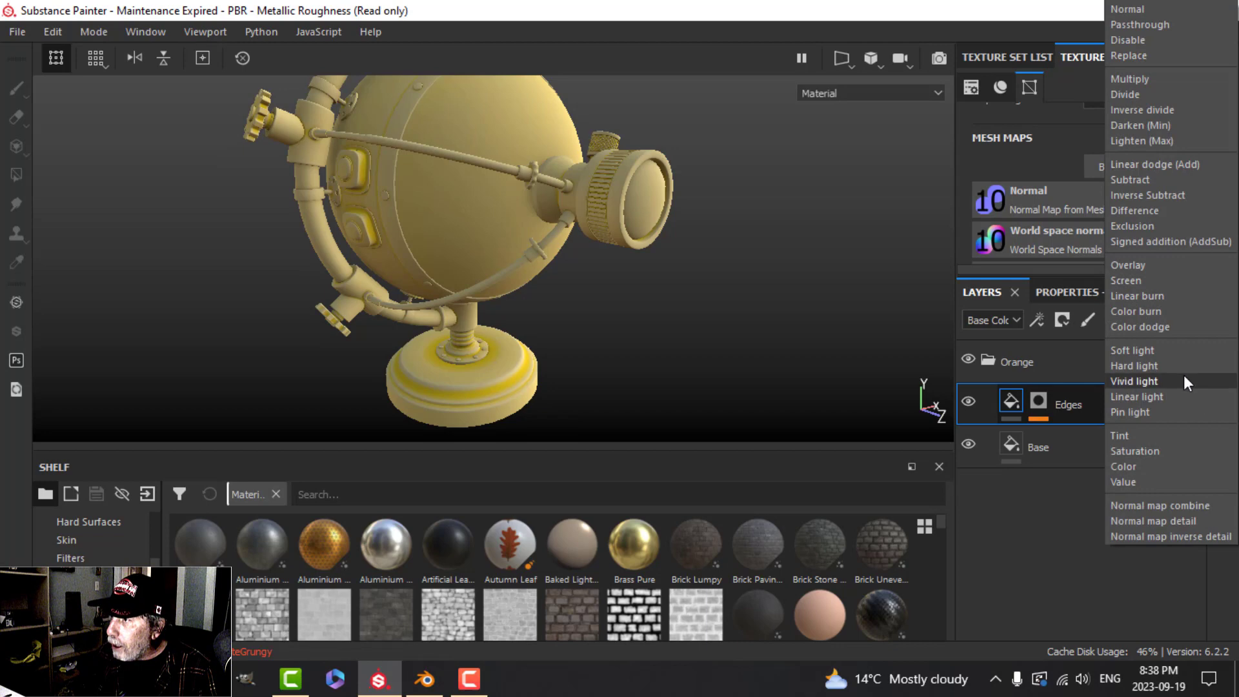
{"action": "left_click", "coordinate": [1139, 167]}
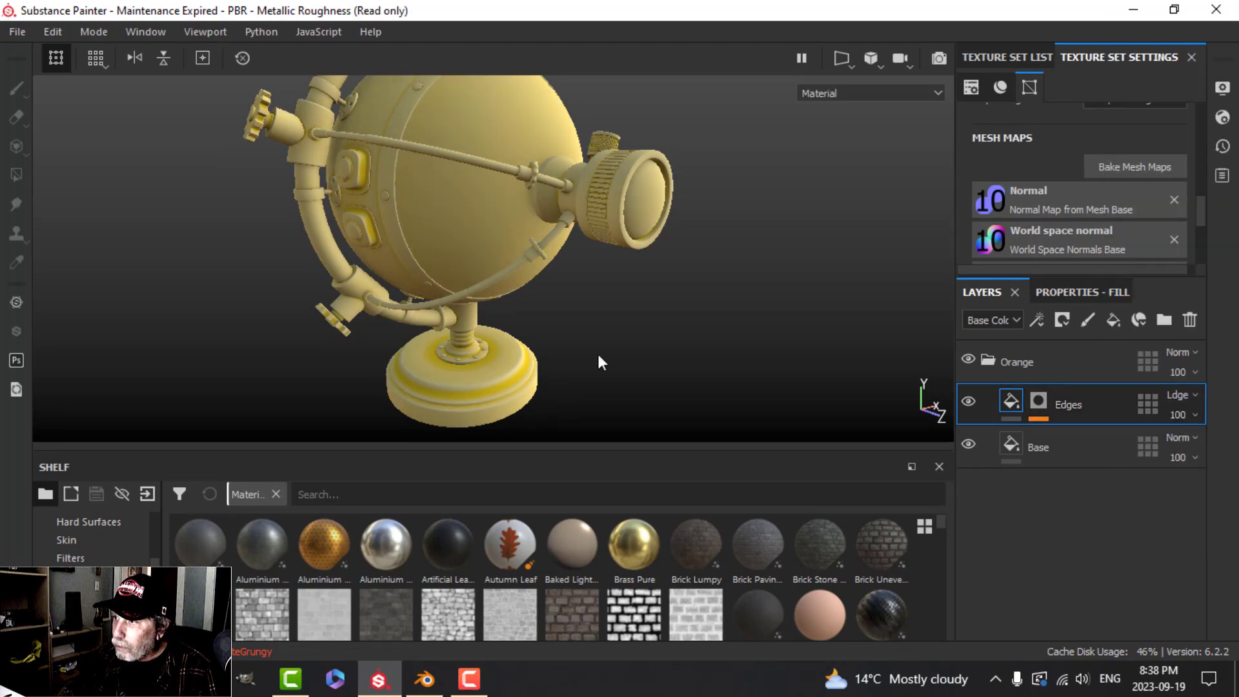
{"action": "left_click_drag", "start_coordinate": [598, 355], "coordinate": [630, 355], "text": "alt"}
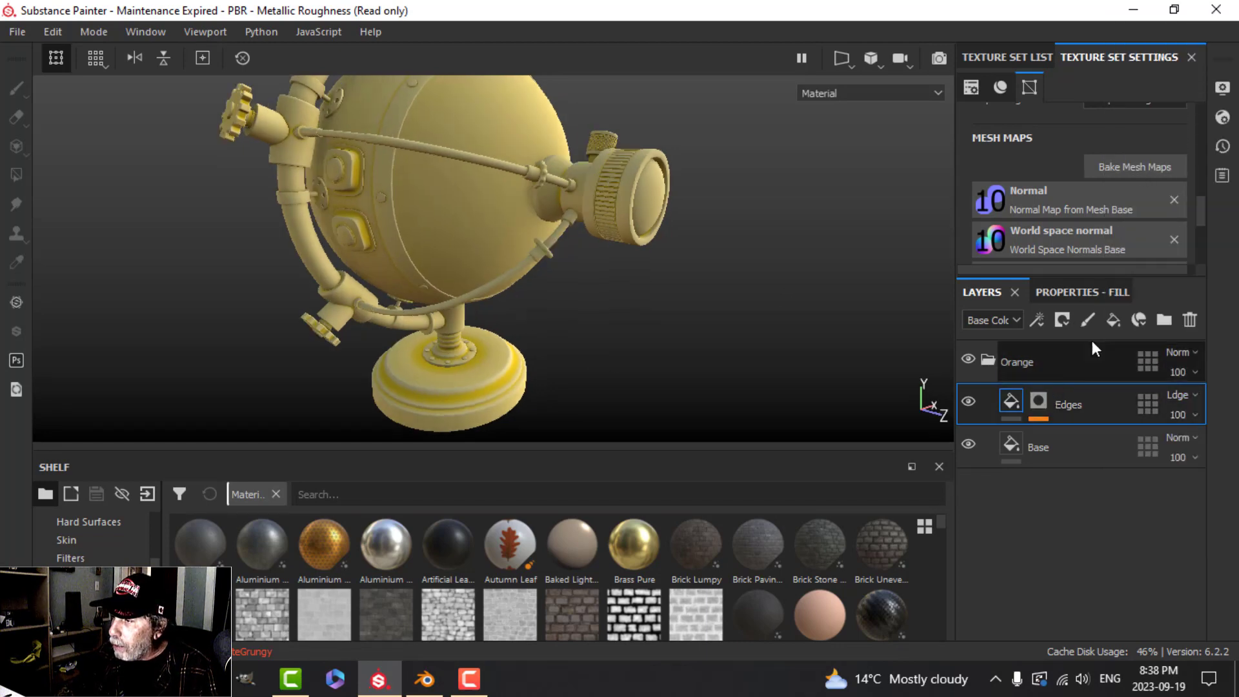
Step: Add a fill layer named Gradient above Edges and limit it to the color channel
{"action": "left_click", "coordinate": [1113, 319]}
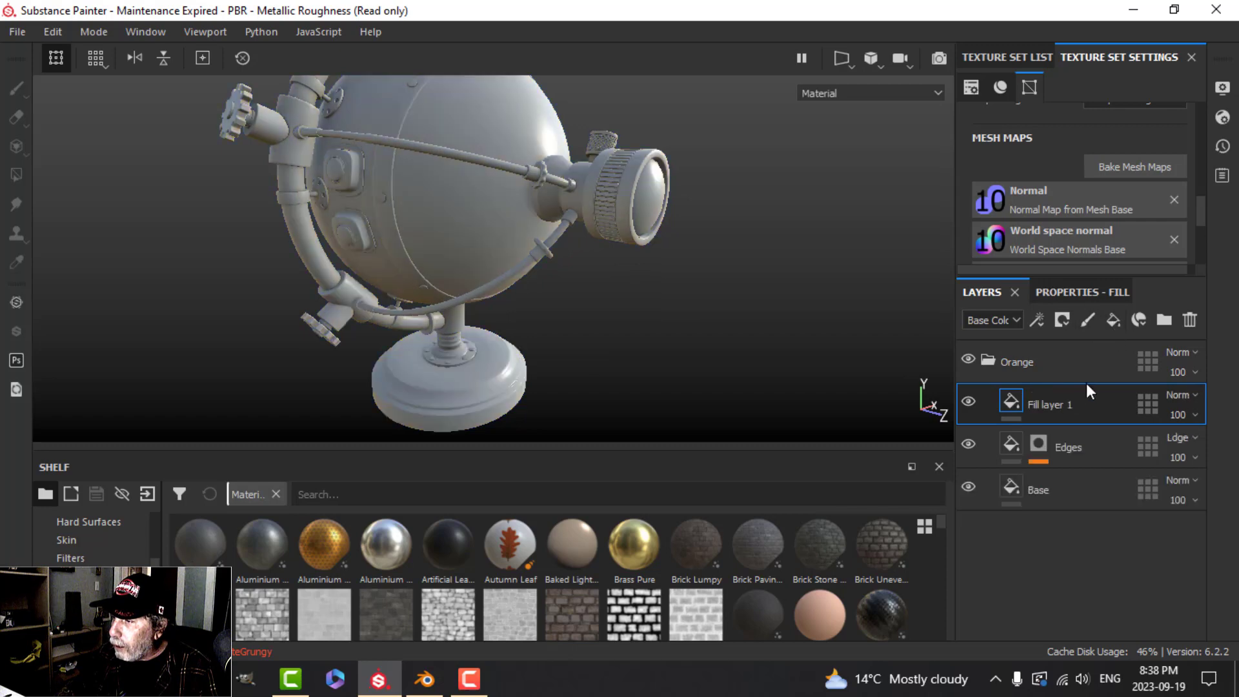
{"action": "double_click", "coordinate": [1039, 408]}
{"action": "type", "text": "Gra"}
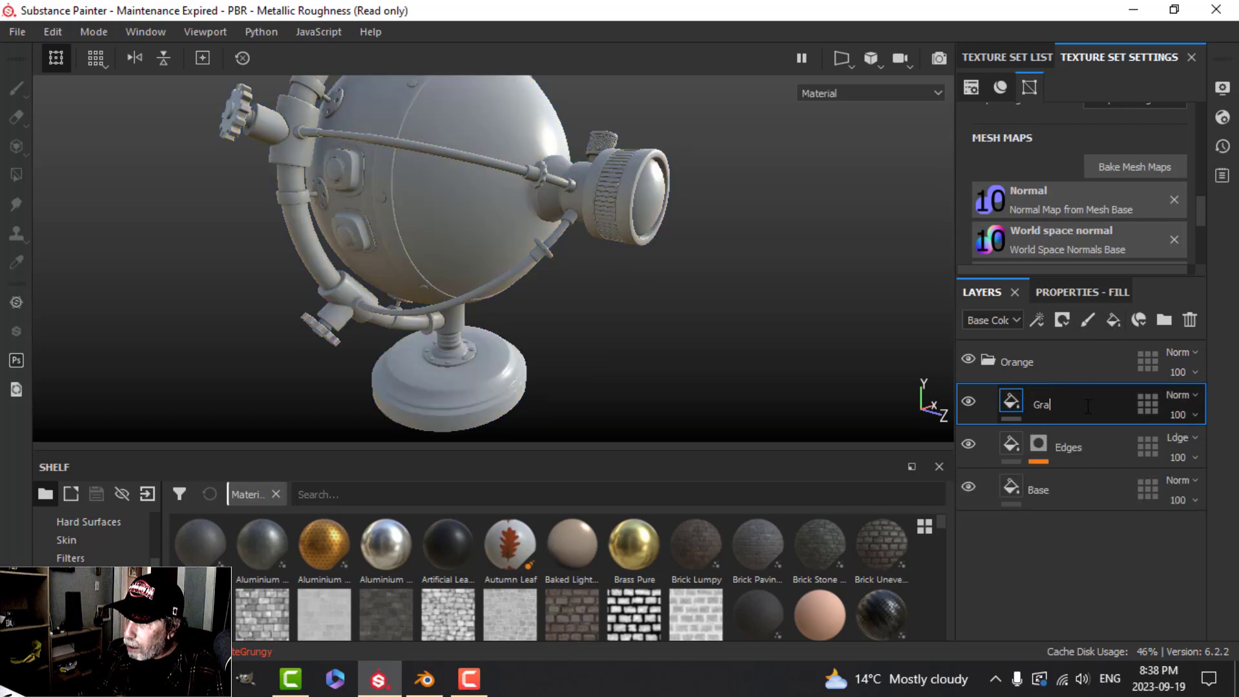
{"action": "type", "text": "dient"}
{"action": "key", "text": "Return"}
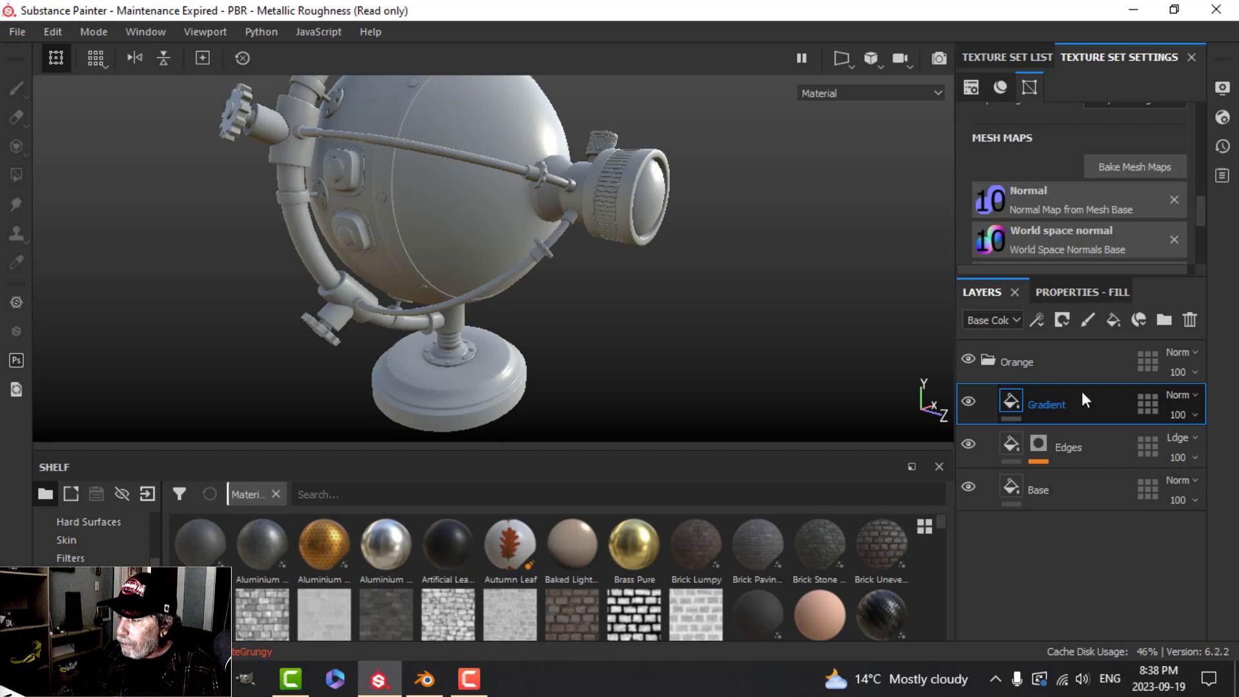
{"action": "left_click", "coordinate": [1074, 290]}
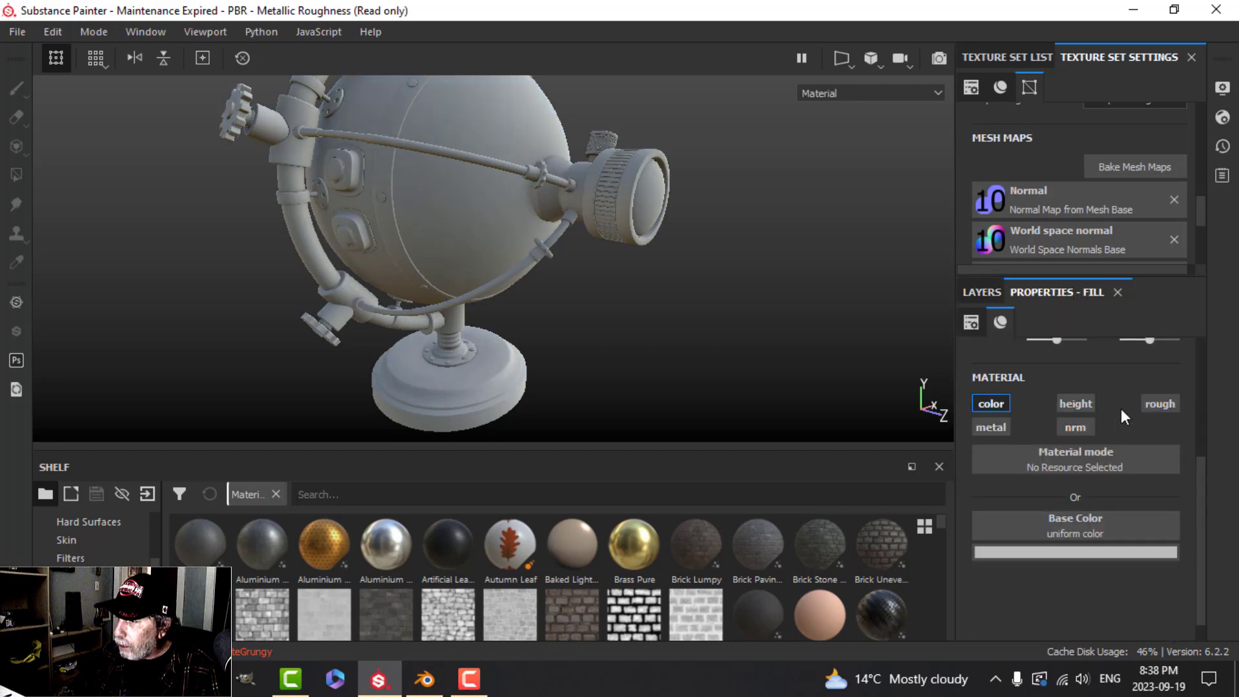
Step: Enable the roughness and metallic channels on the Gradient layer and set its roughness to 1
{"action": "left_click", "coordinate": [1165, 403]}
{"action": "left_click", "coordinate": [989, 428]}
{"action": "scroll", "coordinate": [1058, 540], "scroll_direction": "down", "scroll_amount": 2}
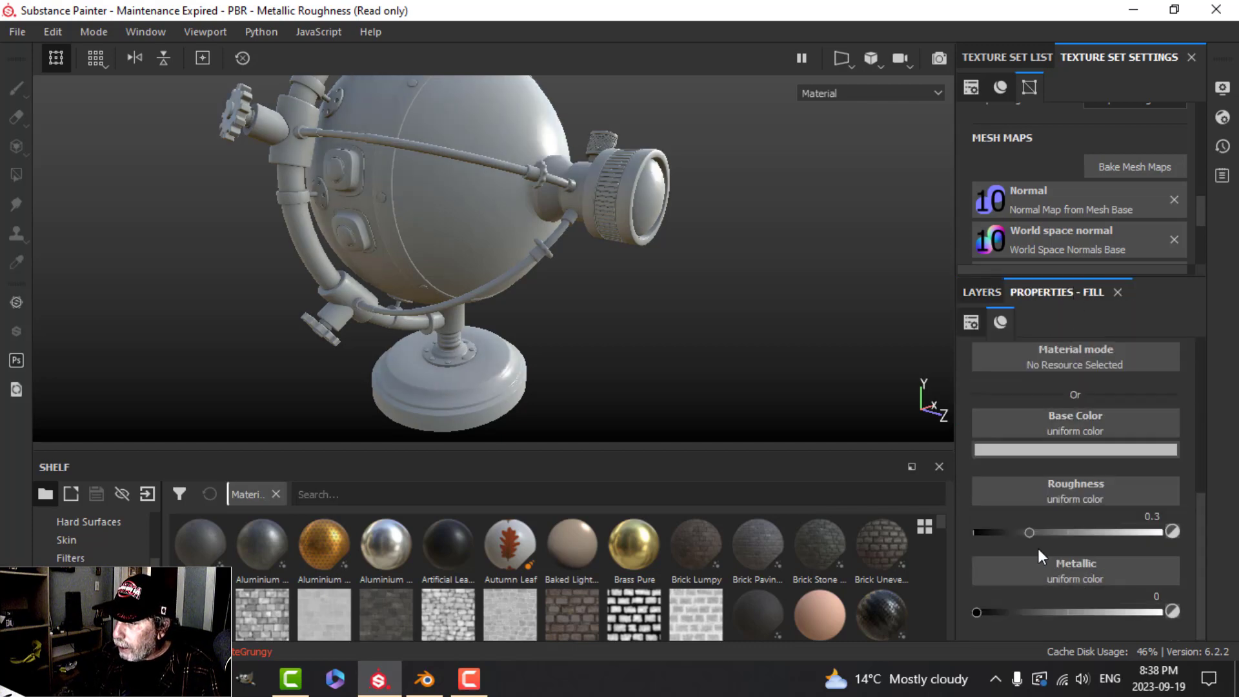
{"action": "left_click_drag", "start_coordinate": [1027, 532], "coordinate": [1214, 529]}
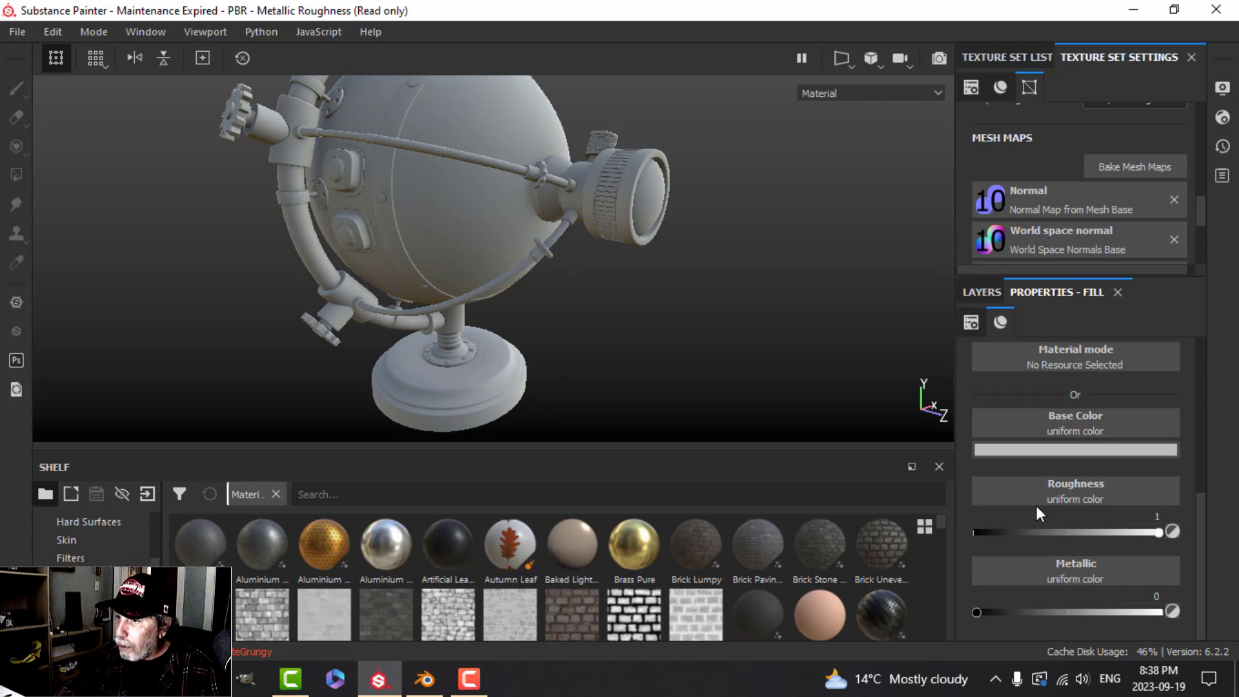
Step: Set the Gradient layer's base color to a dark yellowish brown
{"action": "left_click", "coordinate": [1071, 449]}
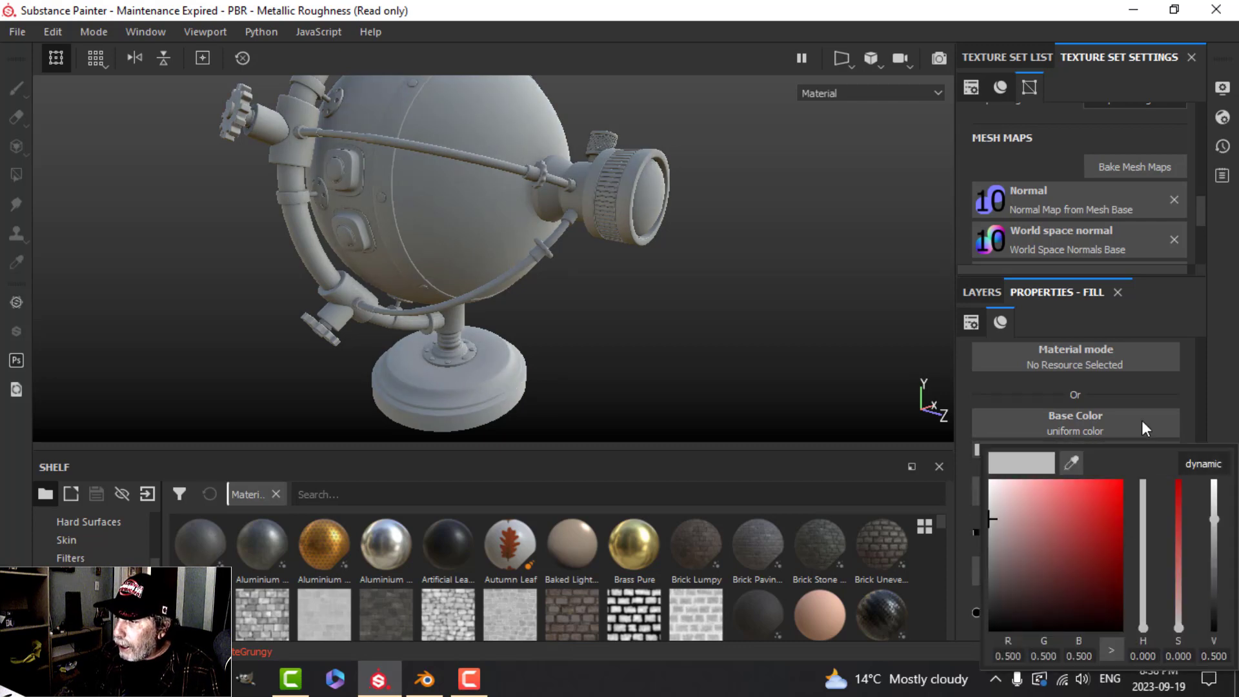
{"action": "left_click", "coordinate": [1203, 465]}
{"action": "mouse_move", "coordinate": [1141, 622]}
{"action": "left_mouse_down"}
{"action": "mouse_move", "coordinate": [1120, 579]}
{"action": "mouse_move", "coordinate": [1143, 618]}
{"action": "left_mouse_up"}
{"action": "left_click", "coordinate": [1202, 403]}
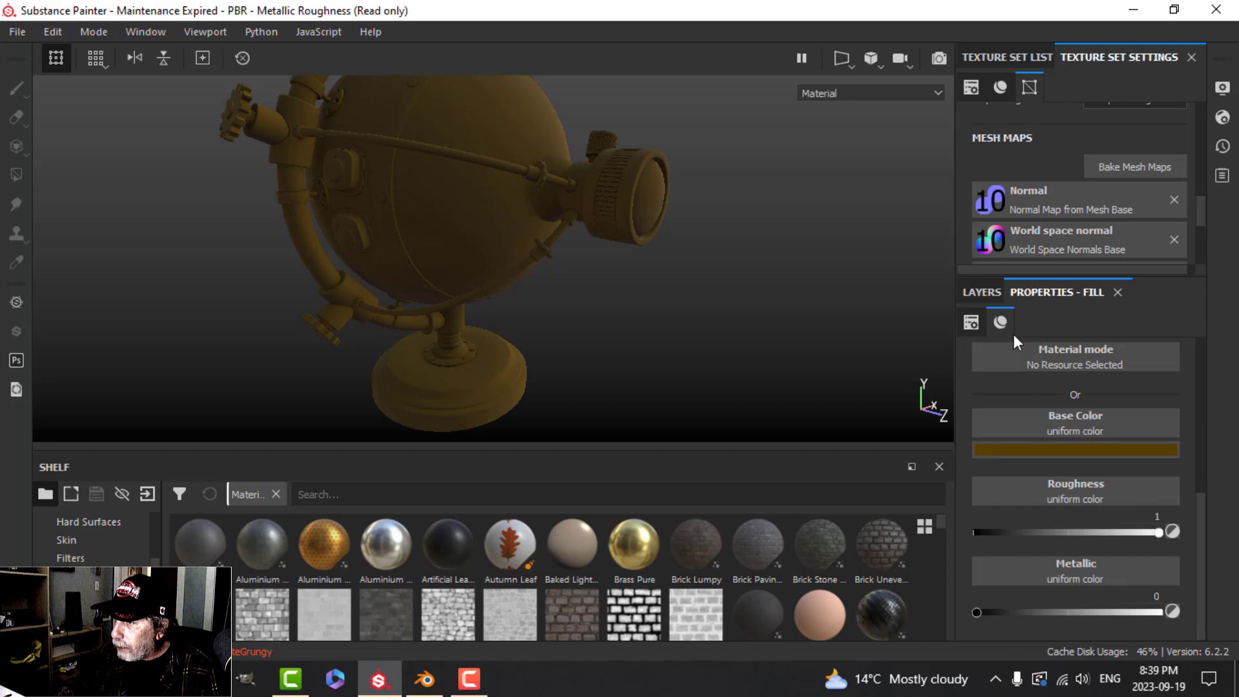
Step: Change the Gradient layer's blending mode to Overlay and check the effect on the model
{"action": "left_click", "coordinate": [993, 292]}
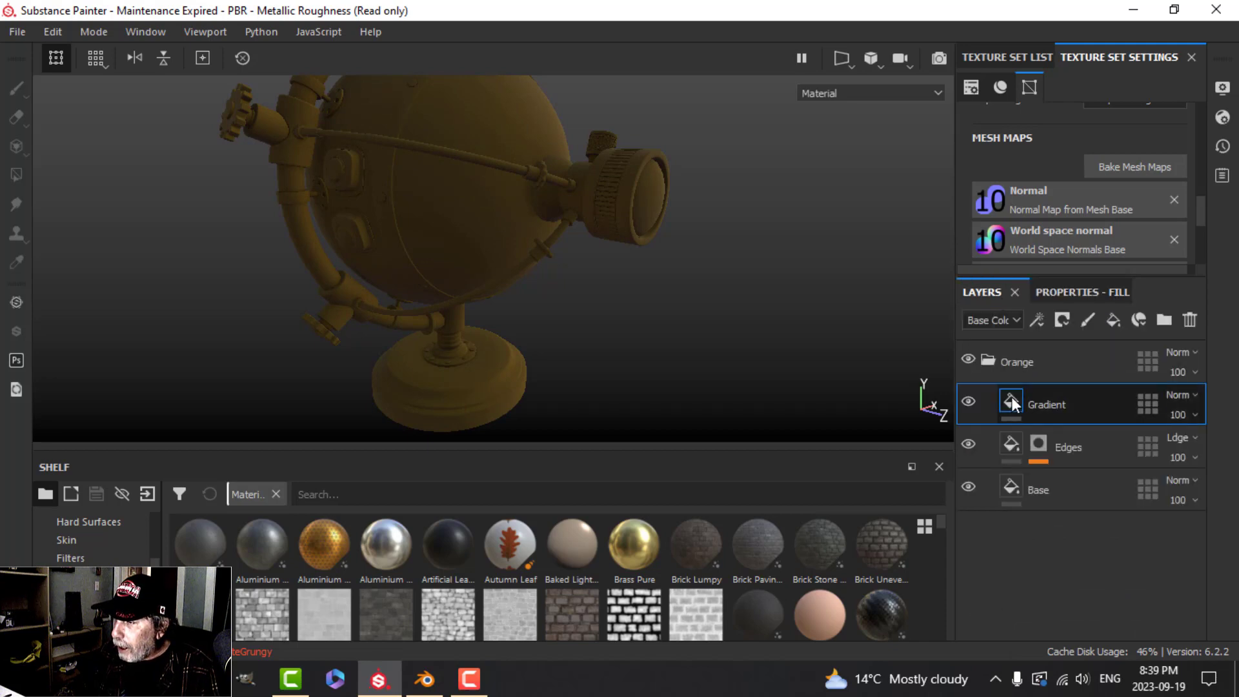
{"action": "left_click", "coordinate": [1183, 392]}
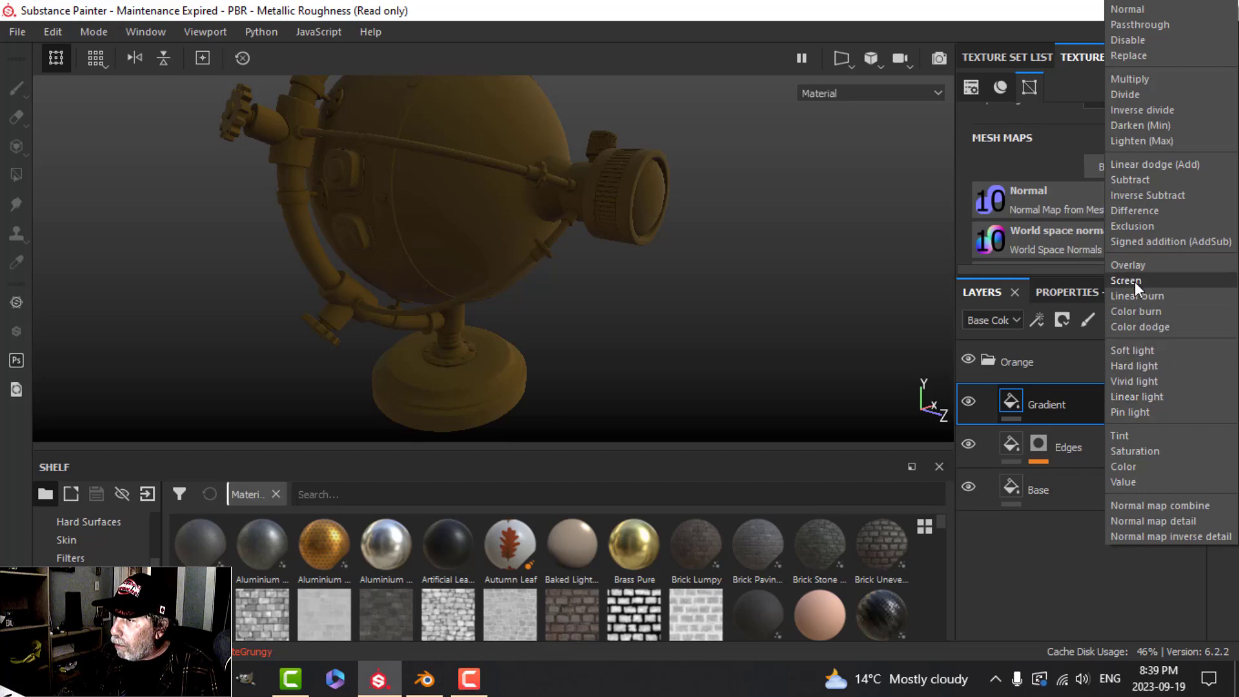
{"action": "left_click", "coordinate": [1132, 265]}
{"action": "left_click_drag", "start_coordinate": [651, 347], "coordinate": [642, 272], "text": "alt"}
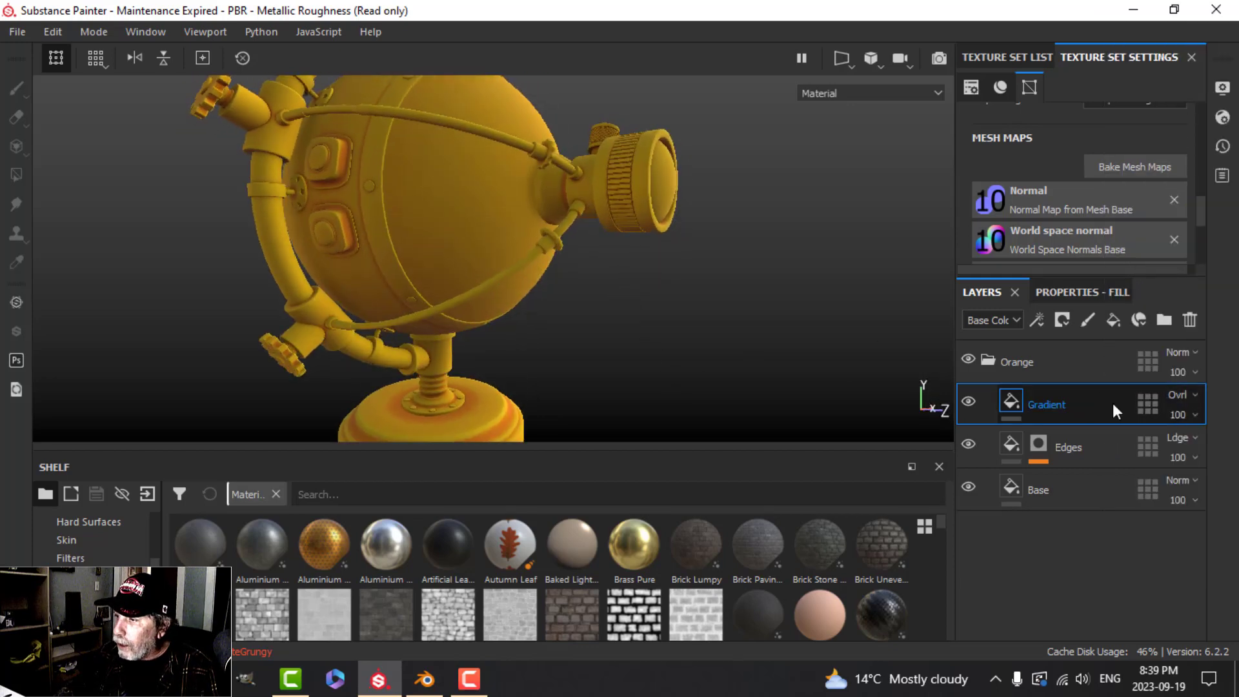
Step: Add a black mask to the Gradient layer and apply a Mask Editor generator to it
{"action": "left_click", "coordinate": [1061, 319]}
{"action": "left_click", "coordinate": [1077, 361]}
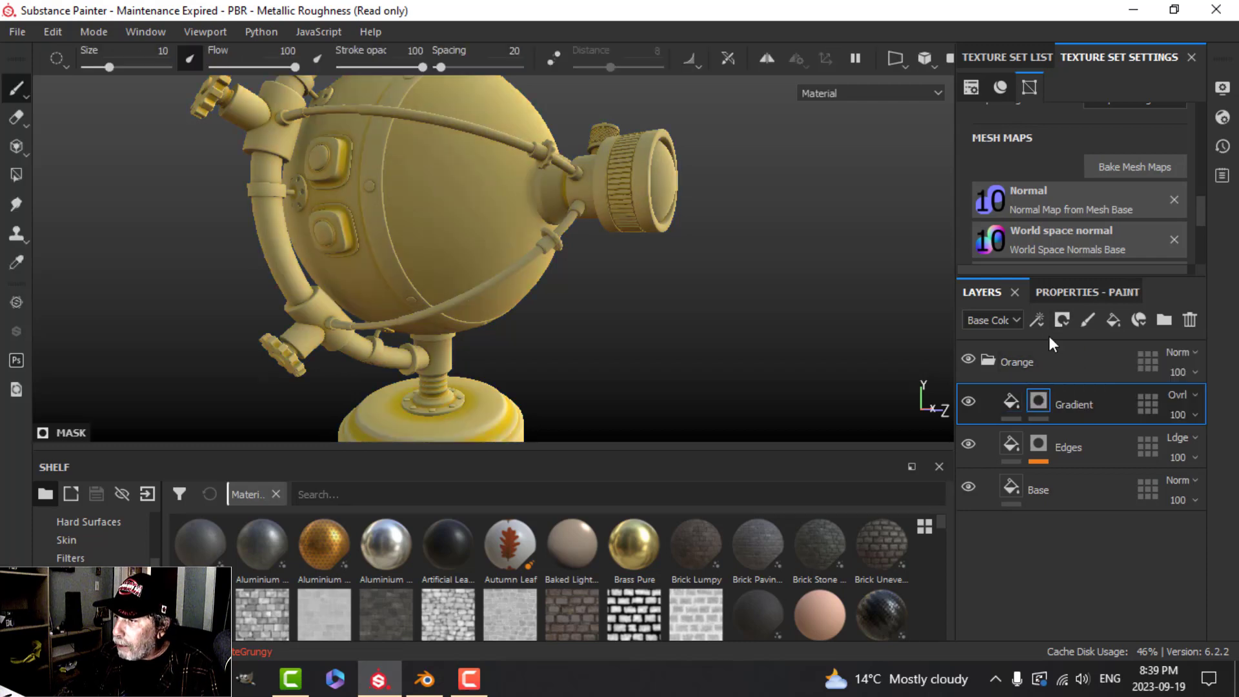
{"action": "left_click", "coordinate": [1037, 320]}
{"action": "left_click", "coordinate": [1082, 343]}
{"action": "left_click", "coordinate": [1079, 292]}
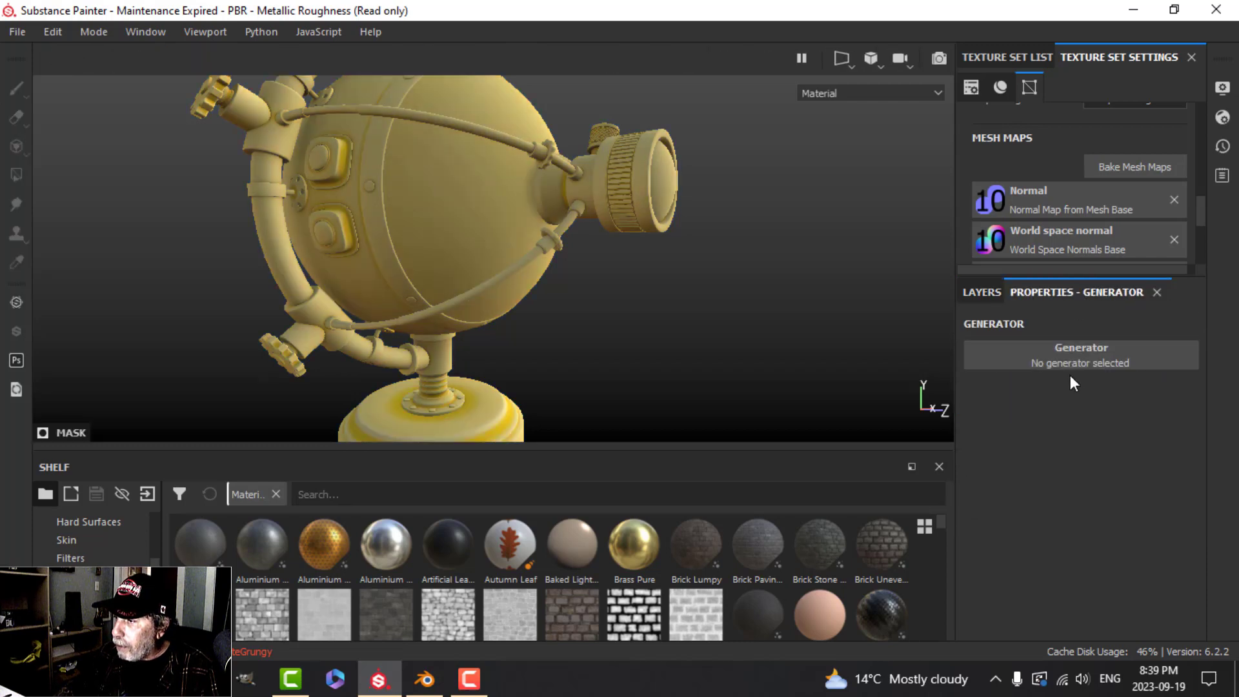
{"action": "left_click", "coordinate": [1068, 362]}
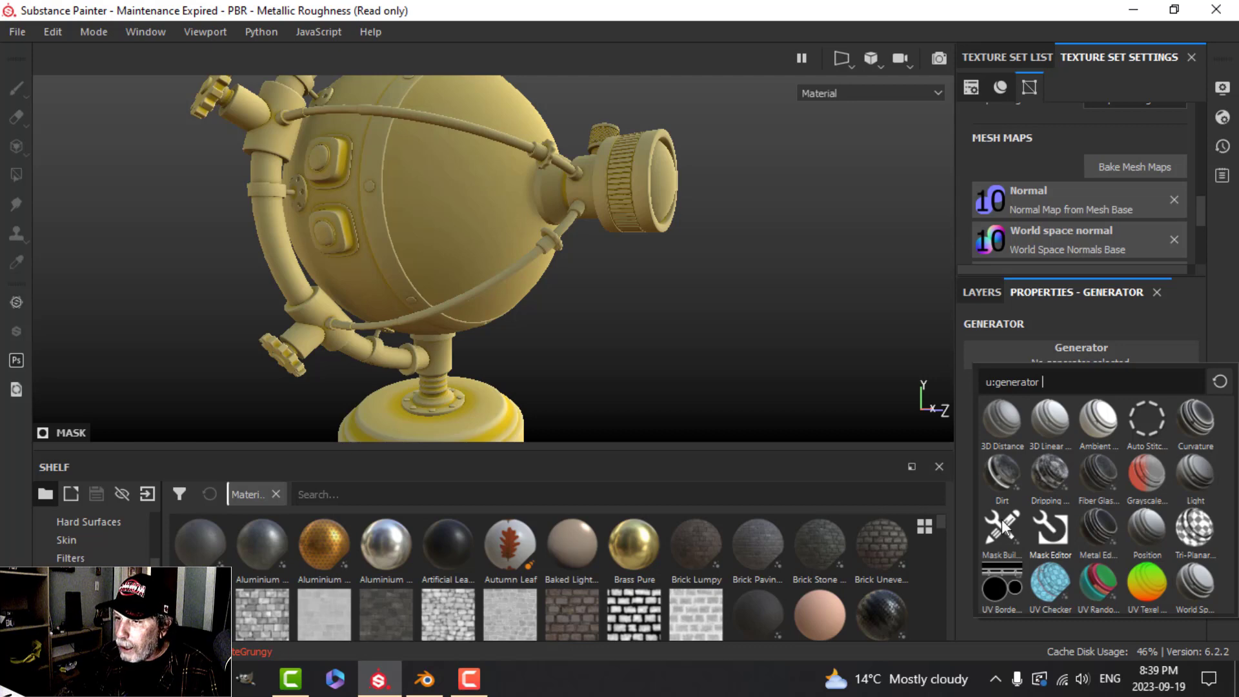
Step: Set the Gradient mask generator's Global Invert to True and inspect the result on the model
{"action": "left_click_drag", "start_coordinate": [750, 302], "coordinate": [745, 327], "text": "alt"}
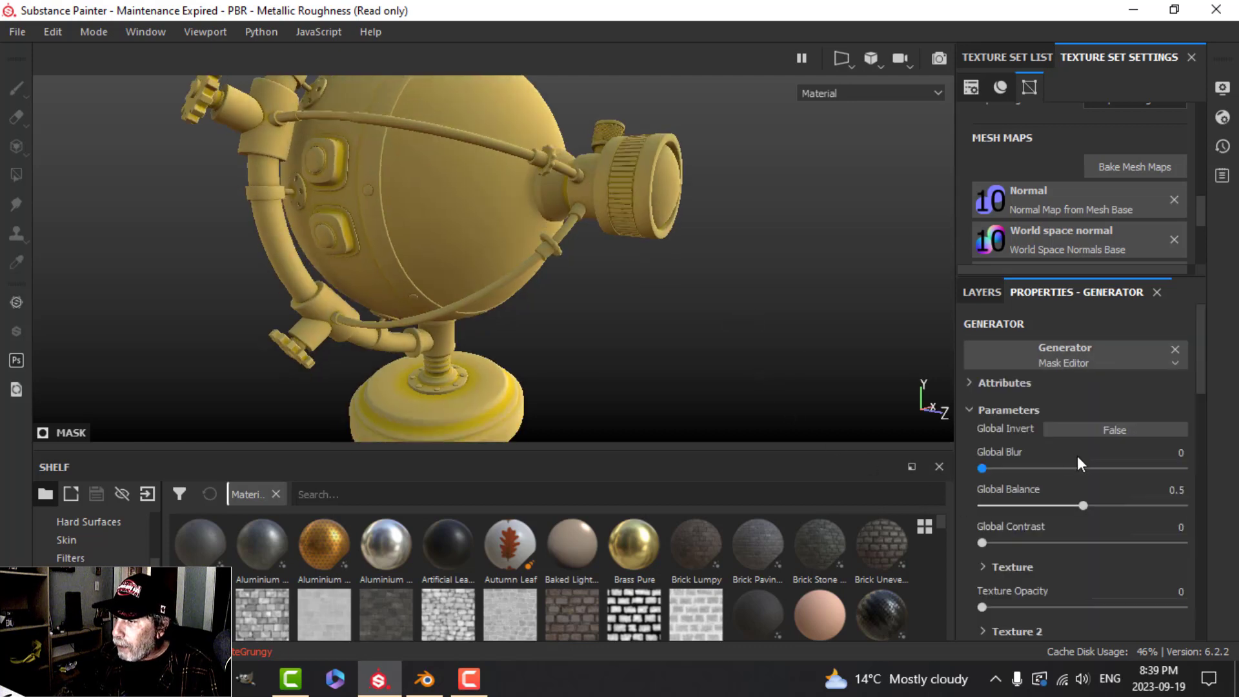
{"action": "left_click", "coordinate": [1086, 427]}
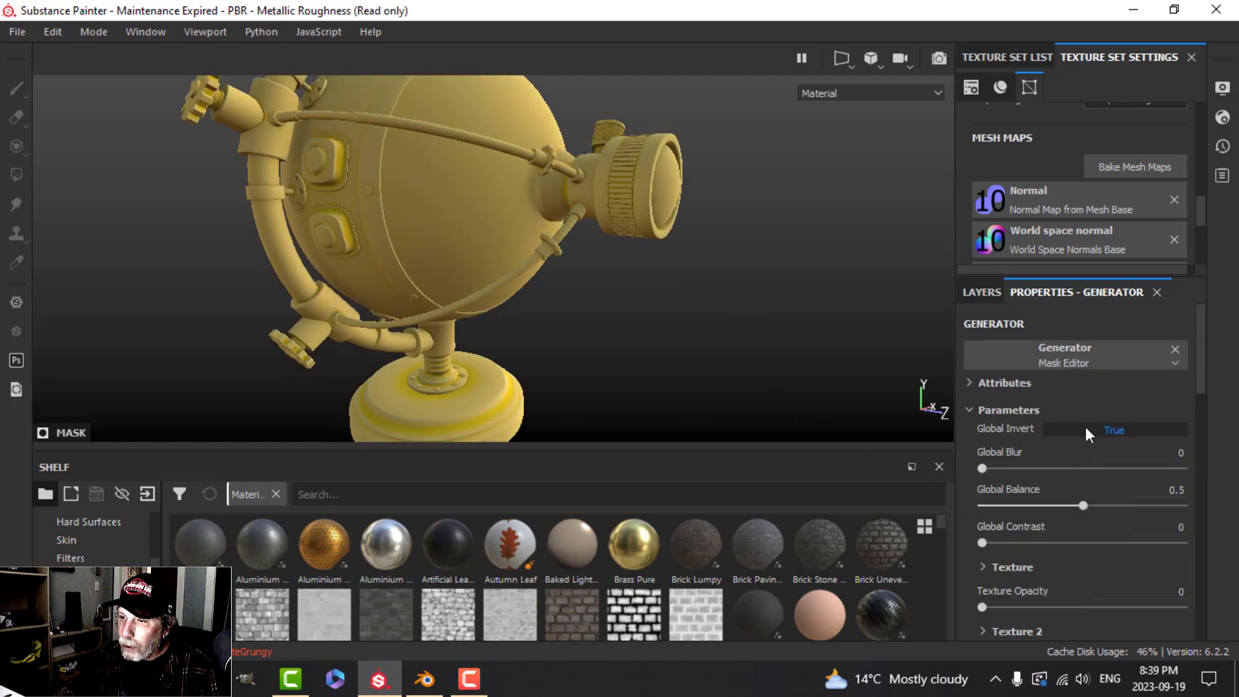
{"action": "left_click_drag", "start_coordinate": [529, 337], "coordinate": [589, 358], "text": "alt"}
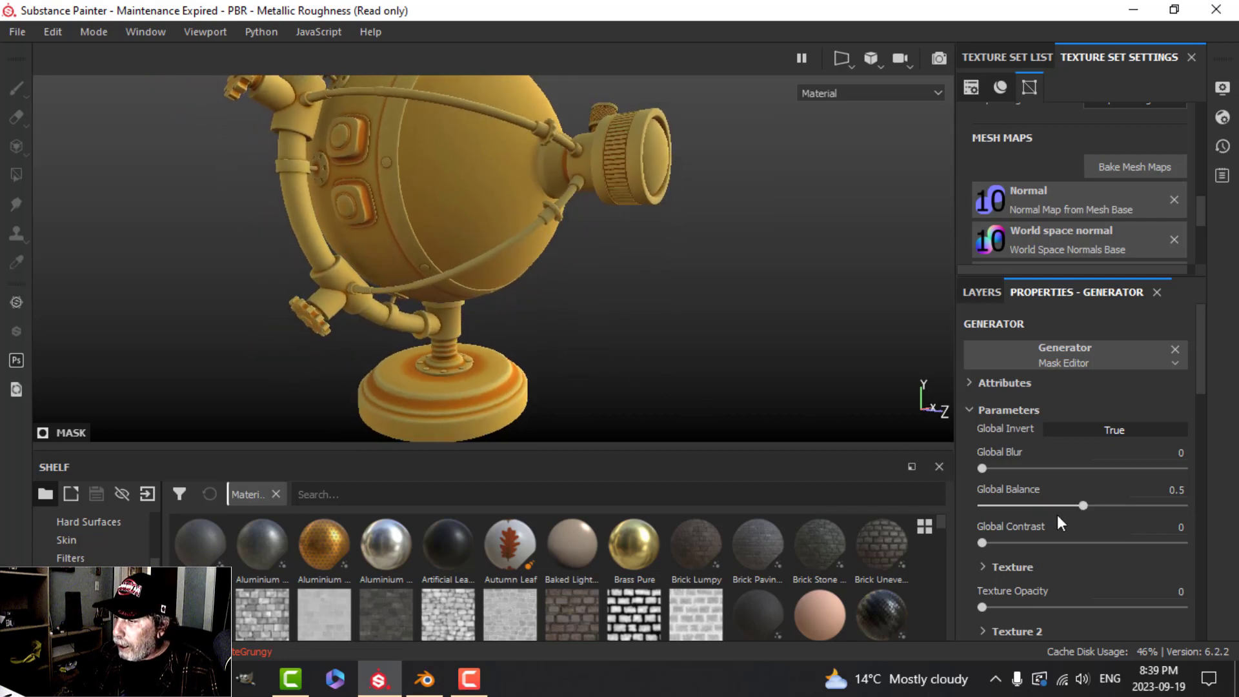
Step: Set the Gradient mask generator's World Space Normal Opacity to 0.8 and inspect the shading around the globe
{"action": "scroll", "coordinate": [1053, 514], "scroll_direction": "down", "scroll_amount": 3}
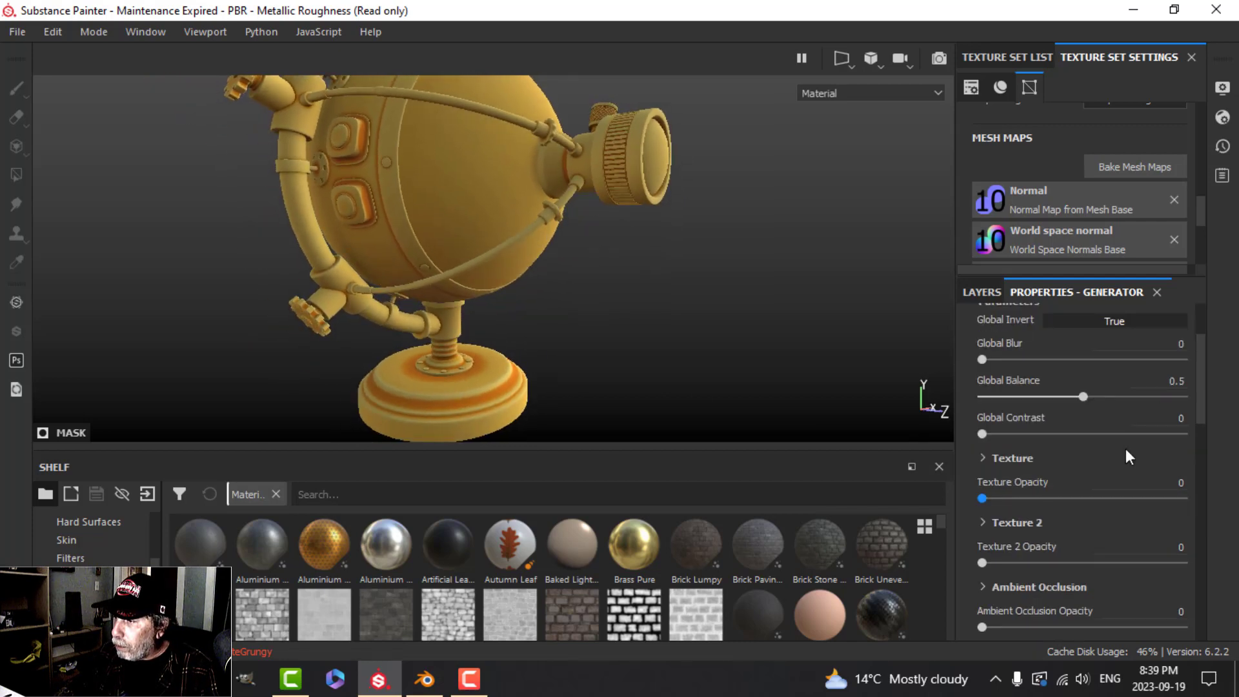
{"action": "scroll", "coordinate": [1084, 492], "scroll_direction": "down", "scroll_amount": 3}
{"action": "scroll", "coordinate": [1083, 500], "scroll_direction": "down", "scroll_amount": 3}
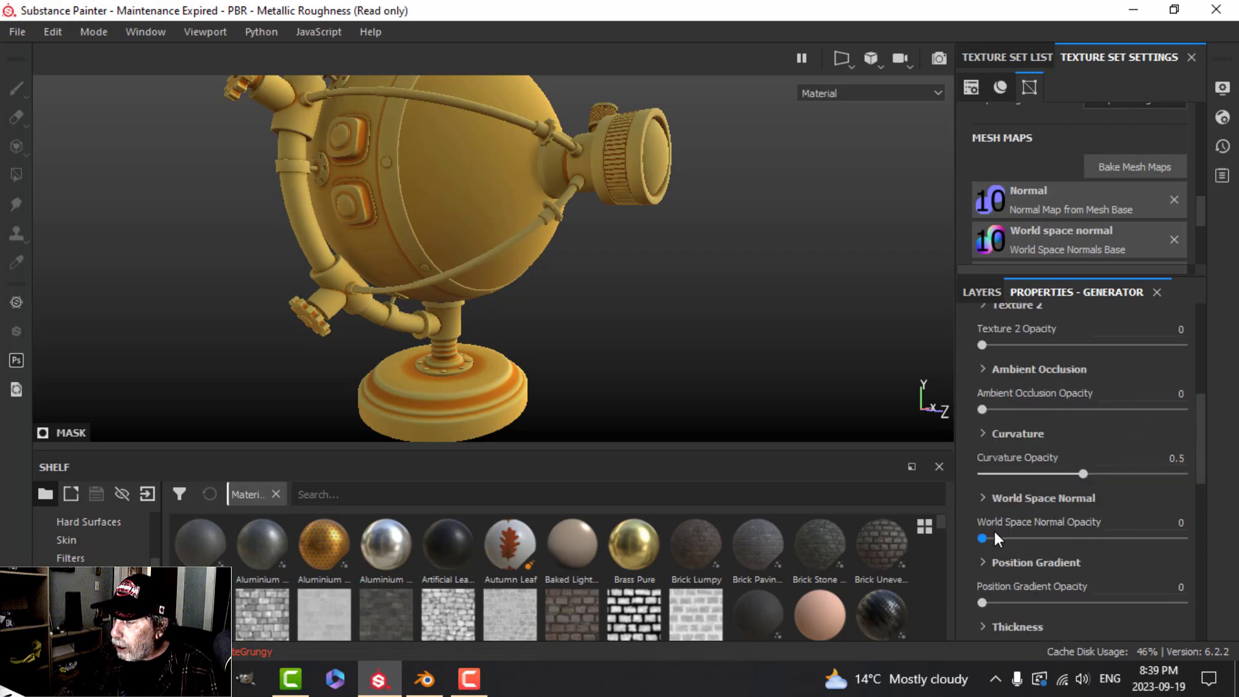
{"action": "left_click", "coordinate": [1170, 525]}
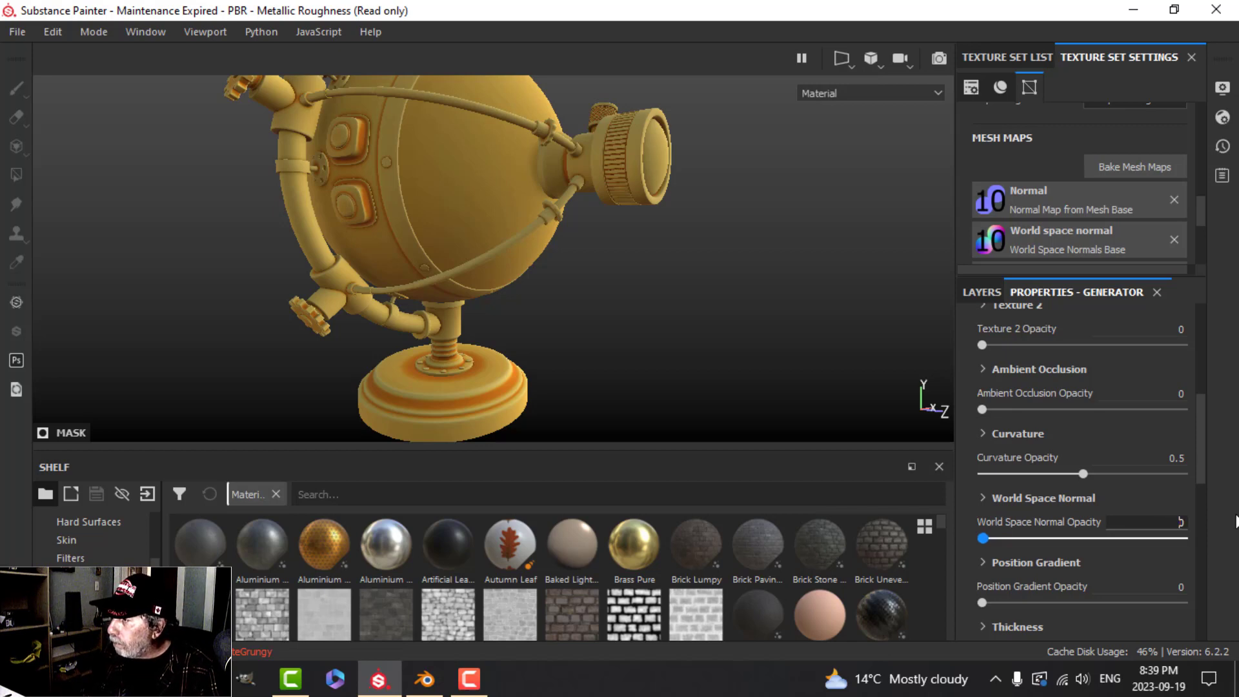
{"action": "type", "text": "8"}
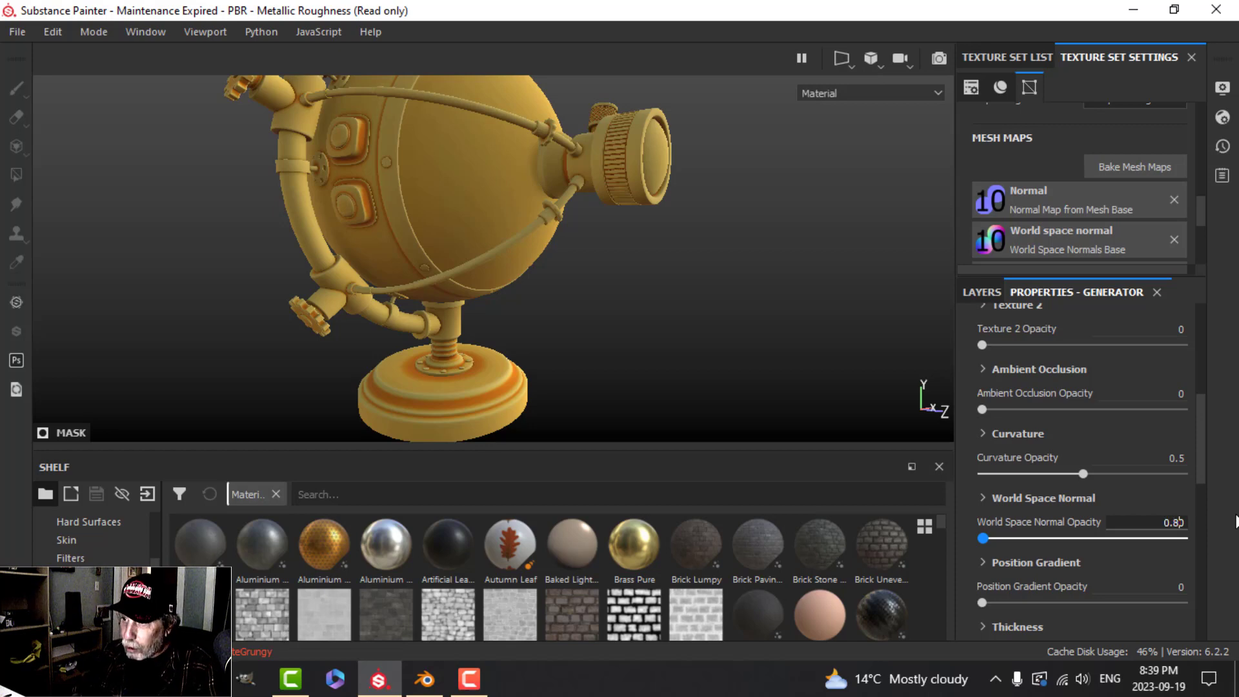
{"action": "key", "text": "Return"}
{"action": "mouse_move", "coordinate": [568, 300]}
{"action": "left_mouse_down", "text": "alt"}
{"action": "mouse_move", "coordinate": [578, 277]}
{"action": "mouse_move", "coordinate": [590, 304]}
{"action": "left_mouse_up", "text": "alt"}
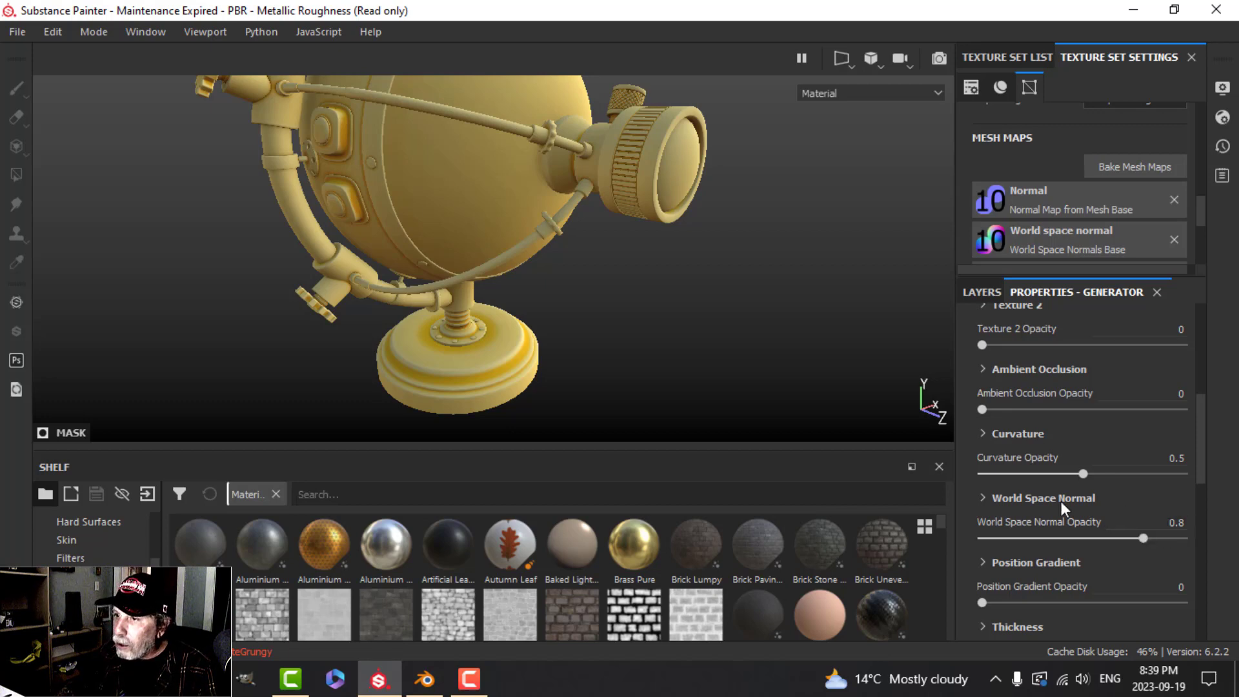
{"action": "scroll", "coordinate": [1061, 500], "scroll_direction": "up", "scroll_amount": 3}
{"action": "scroll", "coordinate": [696, 342], "scroll_direction": "up", "scroll_amount": 2}
{"action": "left_click_drag", "start_coordinate": [676, 340], "coordinate": [800, 342], "text": "alt"}
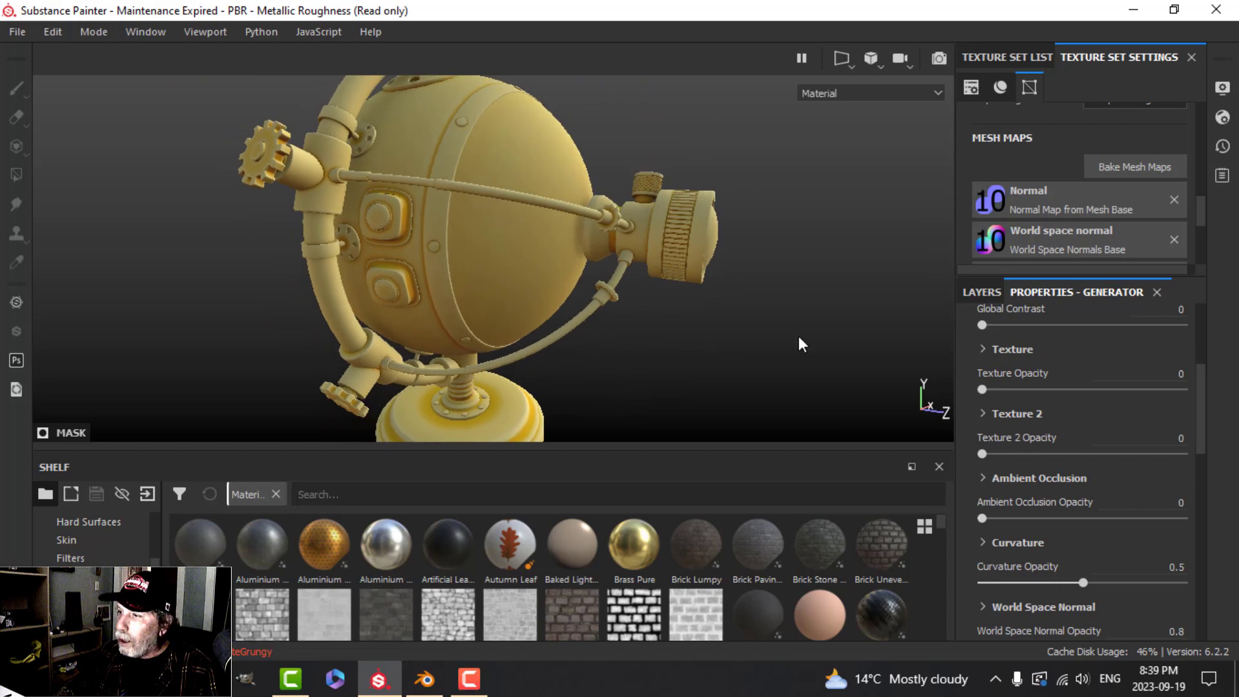
Step: Shift the Base layer's base color to a deeper orange with hue 0.078 and check it on the model
{"action": "left_click", "coordinate": [976, 291]}
{"action": "left_click", "coordinate": [1016, 512]}
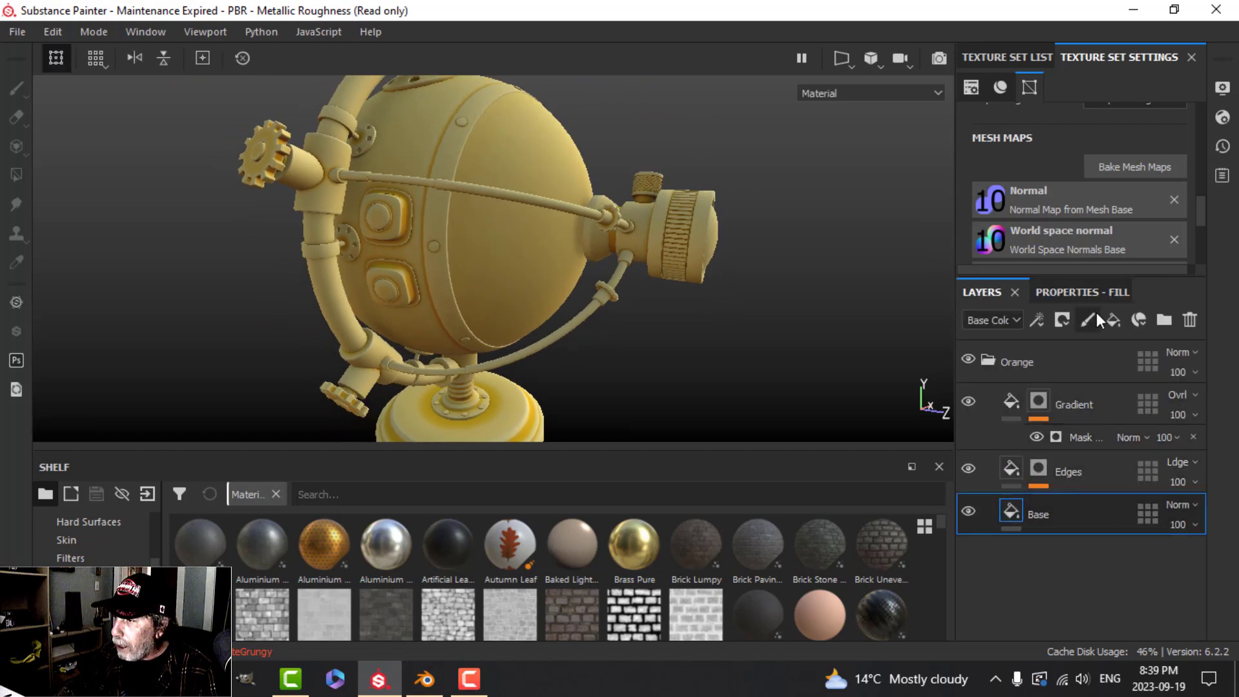
{"action": "left_click", "coordinate": [1071, 292]}
{"action": "left_click", "coordinate": [1100, 447]}
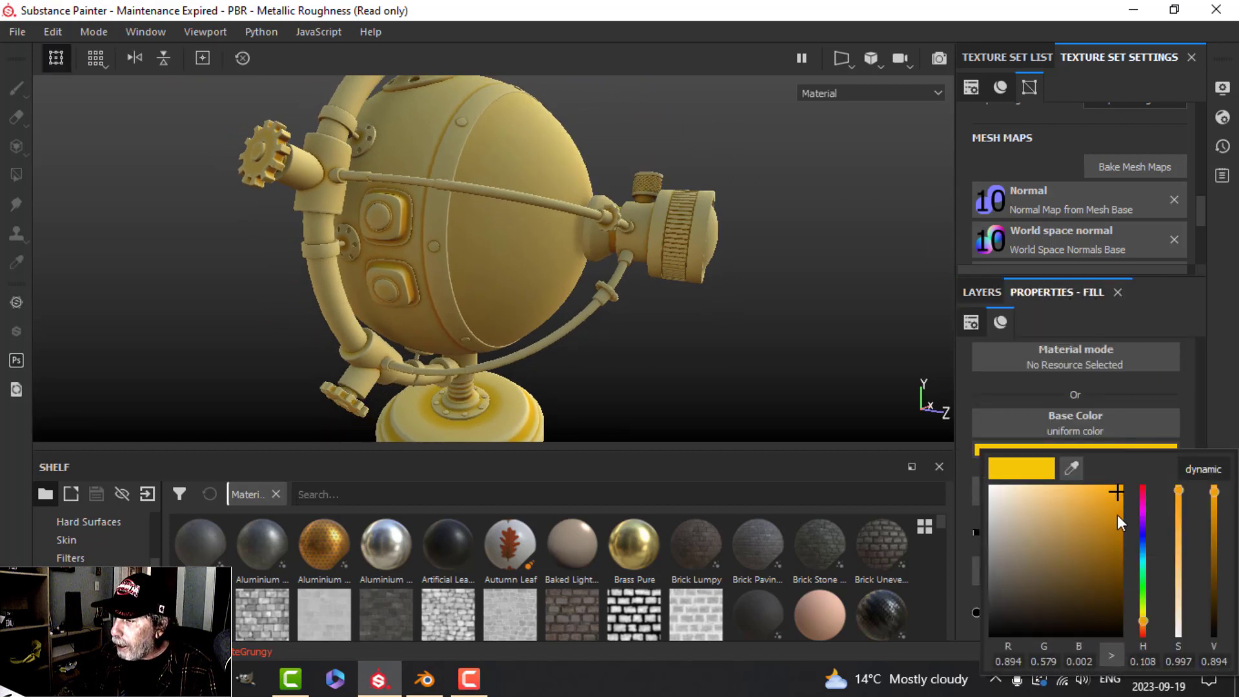
{"action": "left_click_drag", "start_coordinate": [1143, 617], "coordinate": [1151, 624]}
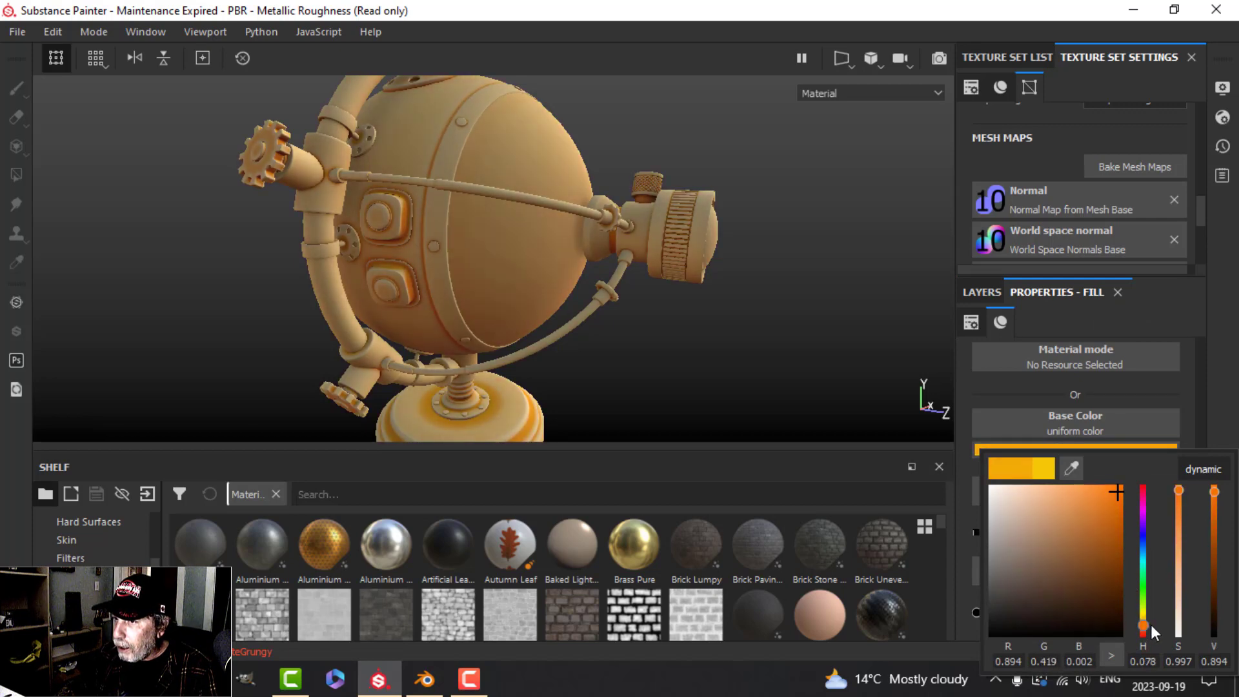
{"action": "left_click_drag", "start_coordinate": [719, 360], "coordinate": [653, 342], "text": "alt"}
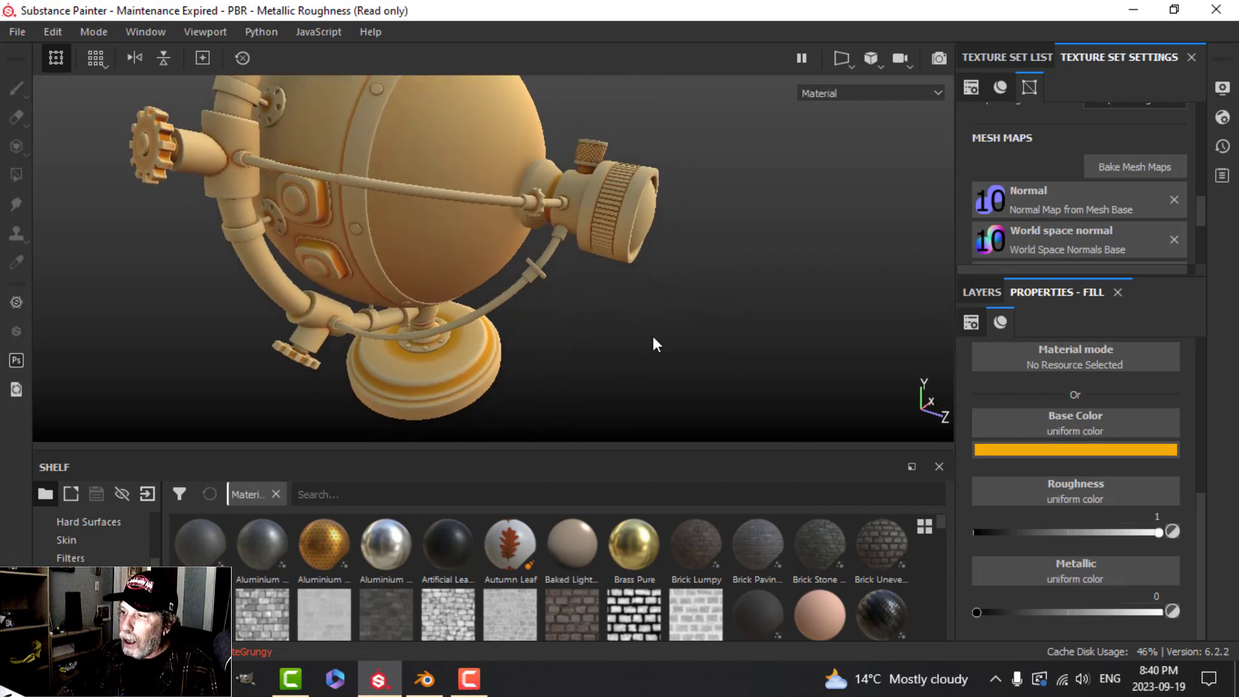
Step: Collapse the Orange folder and duplicate it
{"action": "left_click", "coordinate": [981, 292]}
{"action": "left_click", "coordinate": [1015, 403]}
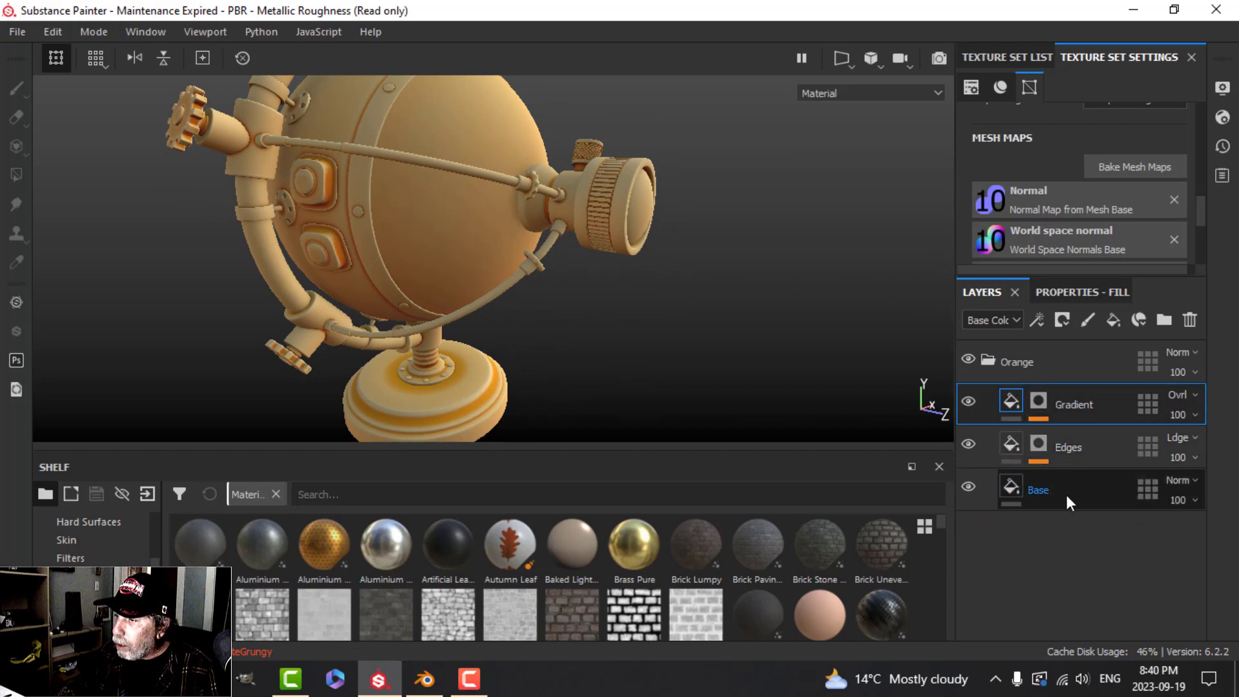
{"action": "left_click", "coordinate": [987, 361]}
{"action": "left_click", "coordinate": [1032, 362]}
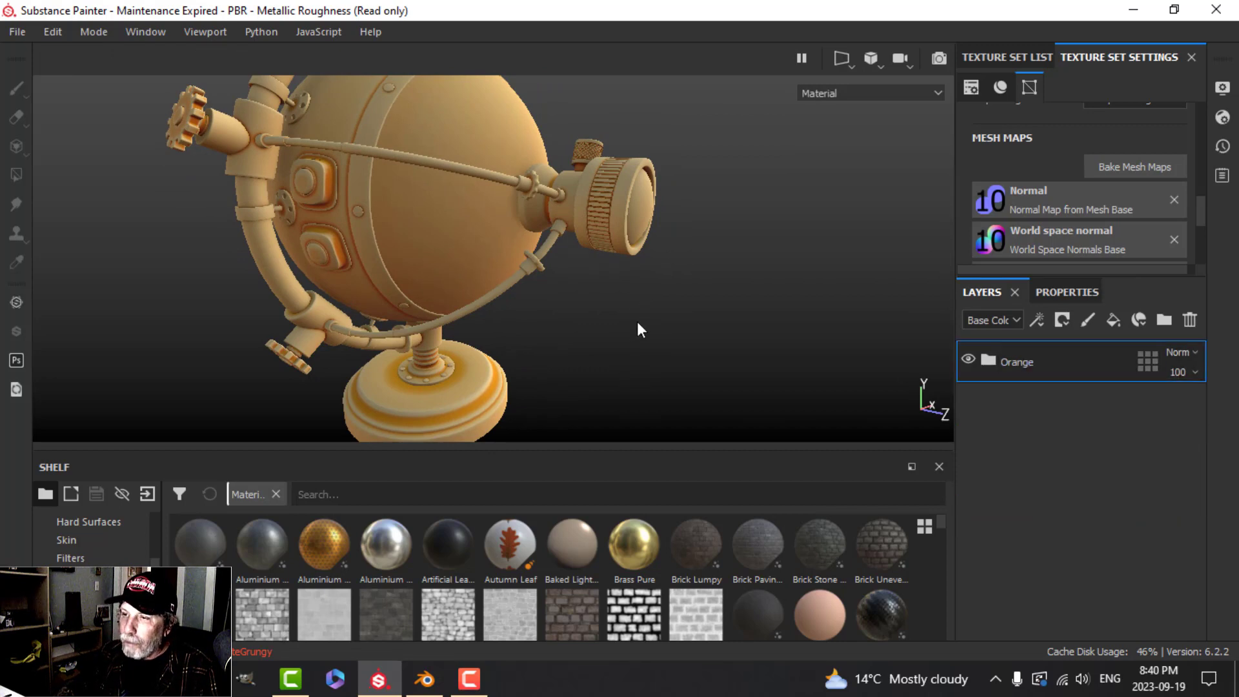
{"action": "right_click", "coordinate": [1050, 367]}
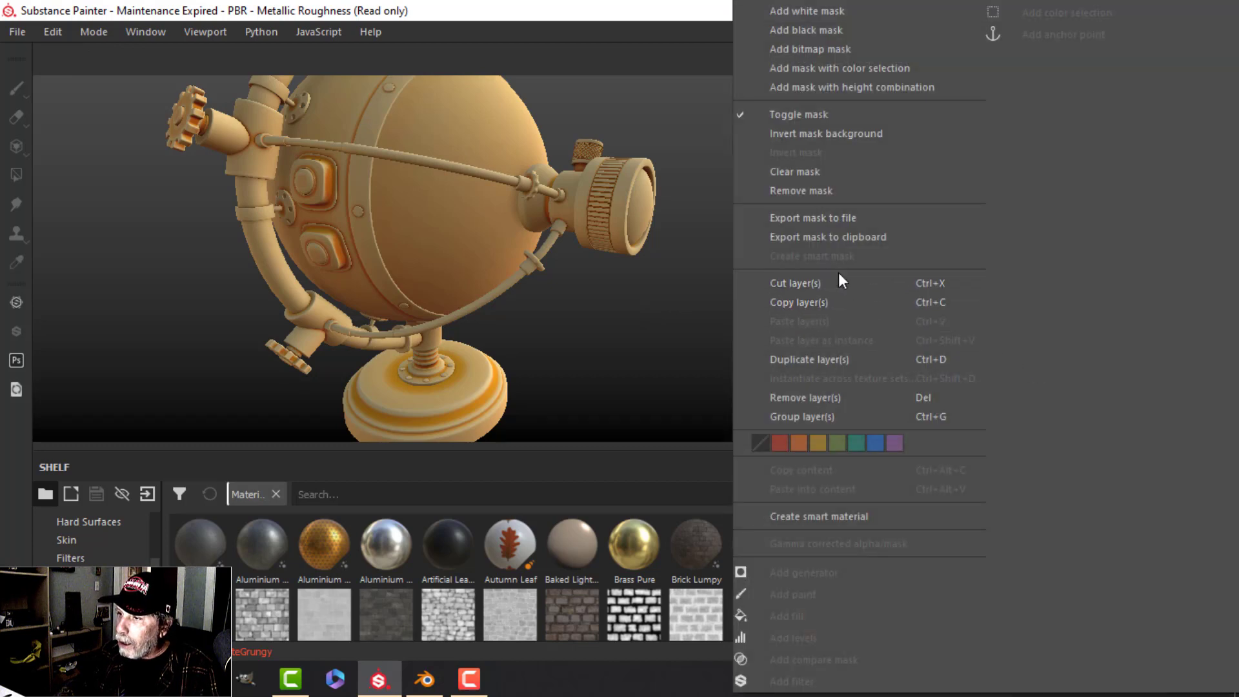
{"action": "left_click", "coordinate": [822, 357]}
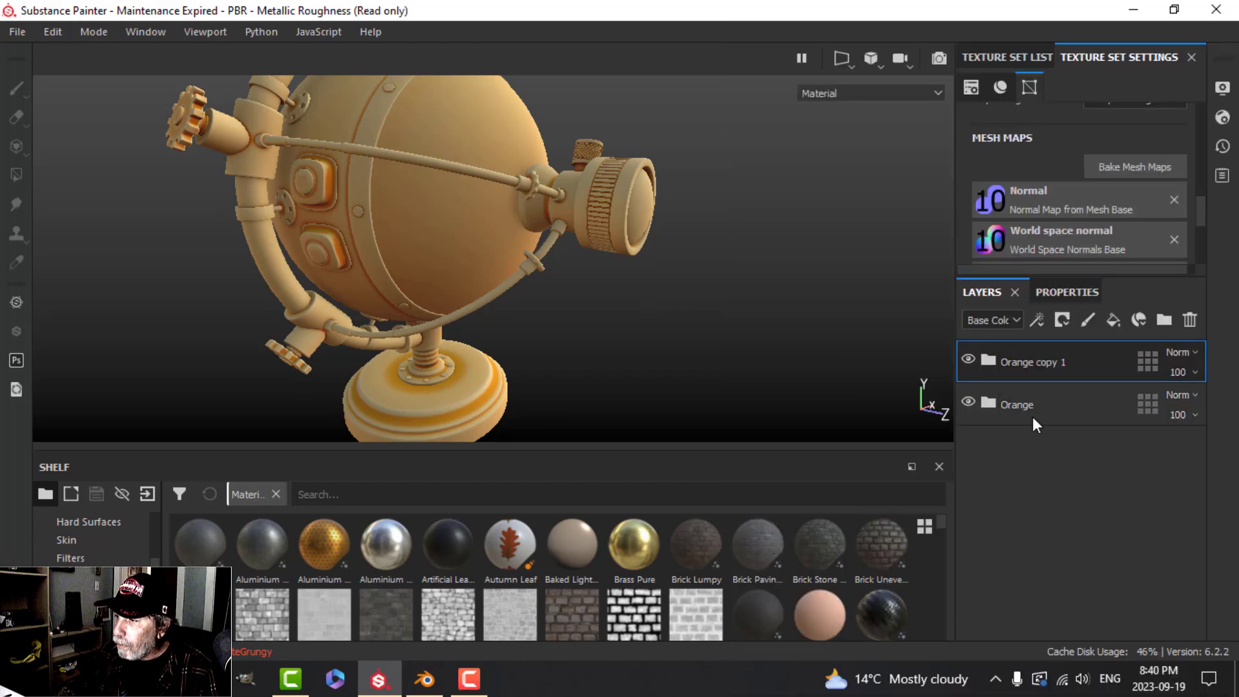
Step: Set the base color of the Base layer in the Orange copy 1 folder to pure red (R 1, G 0, B 0)
{"action": "left_click", "coordinate": [990, 359]}
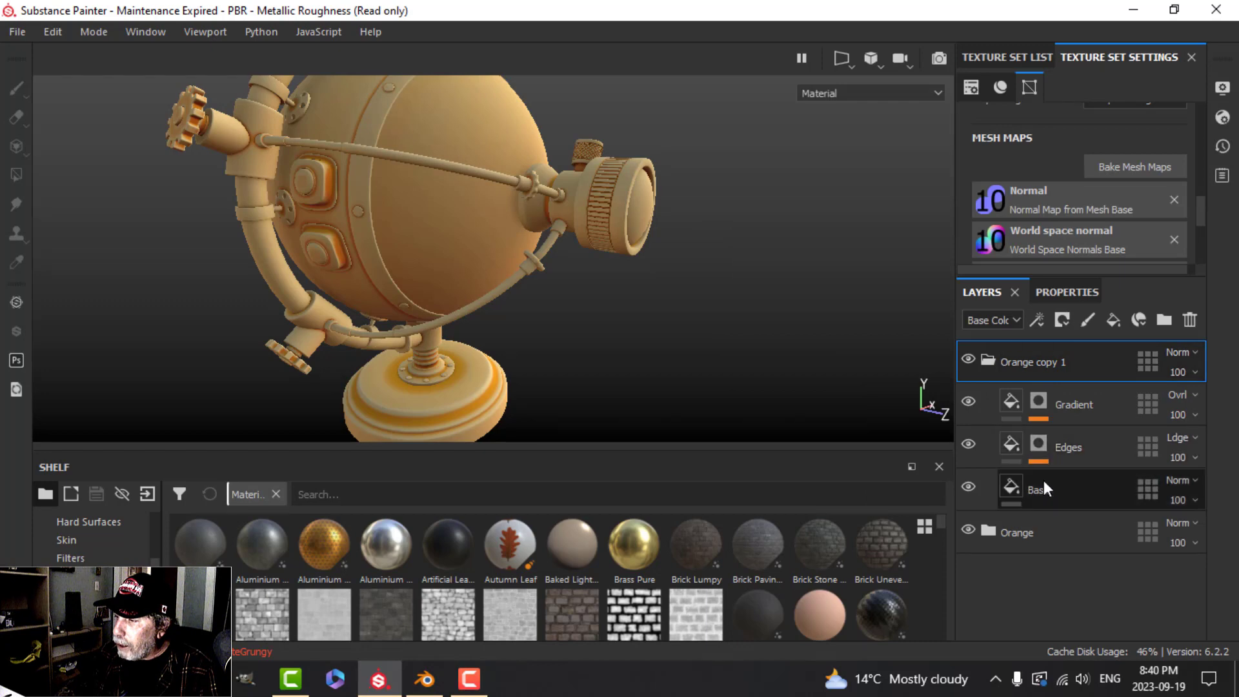
{"action": "left_click", "coordinate": [1013, 489]}
{"action": "left_click", "coordinate": [1078, 294]}
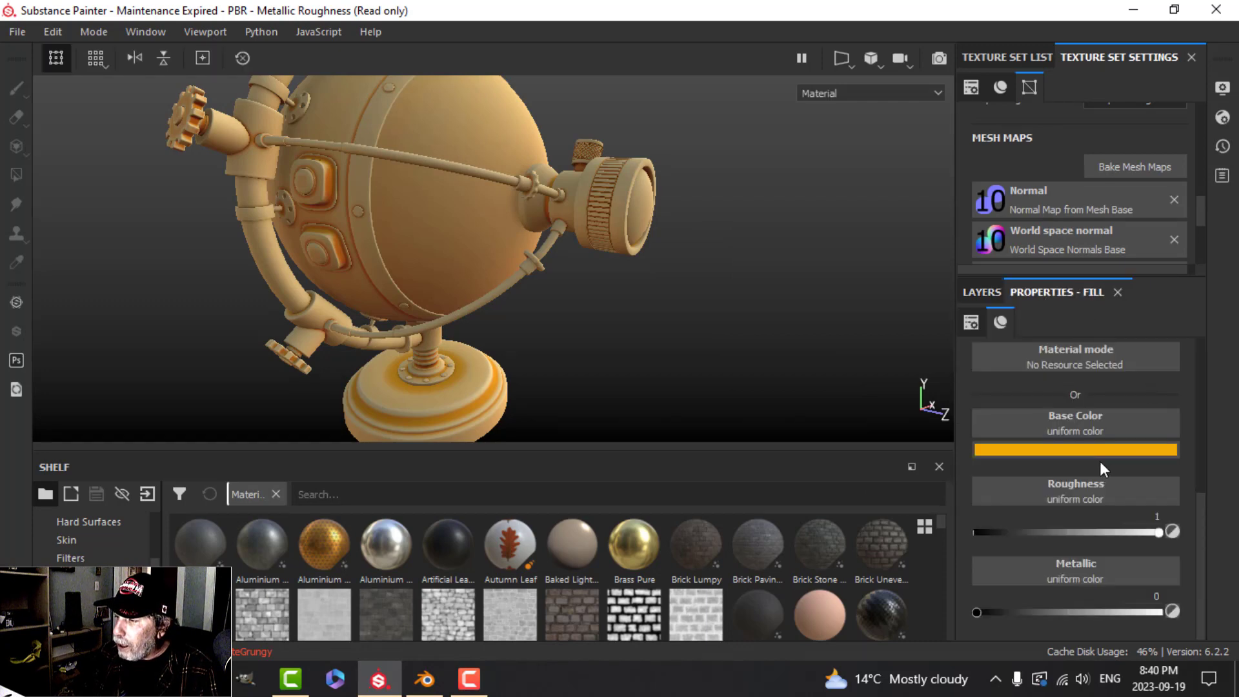
{"action": "left_click", "coordinate": [1073, 450]}
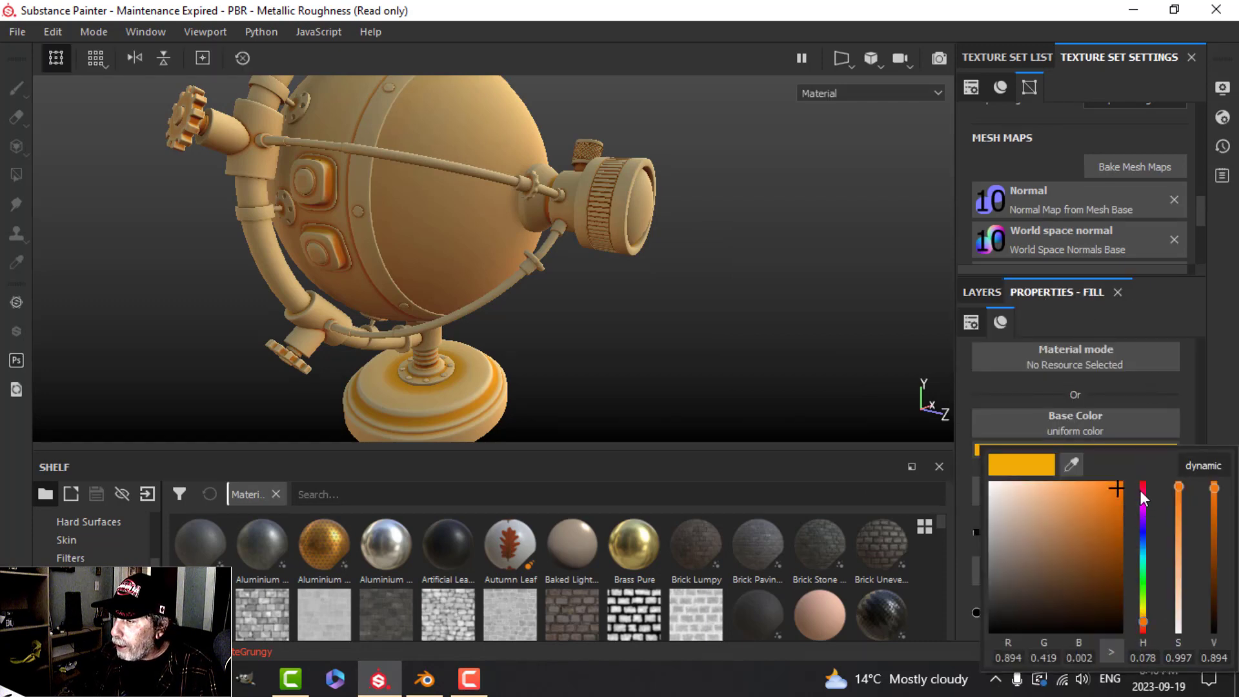
{"action": "left_click_drag", "start_coordinate": [1142, 498], "coordinate": [1141, 476]}
{"action": "left_click", "coordinate": [1125, 479]}
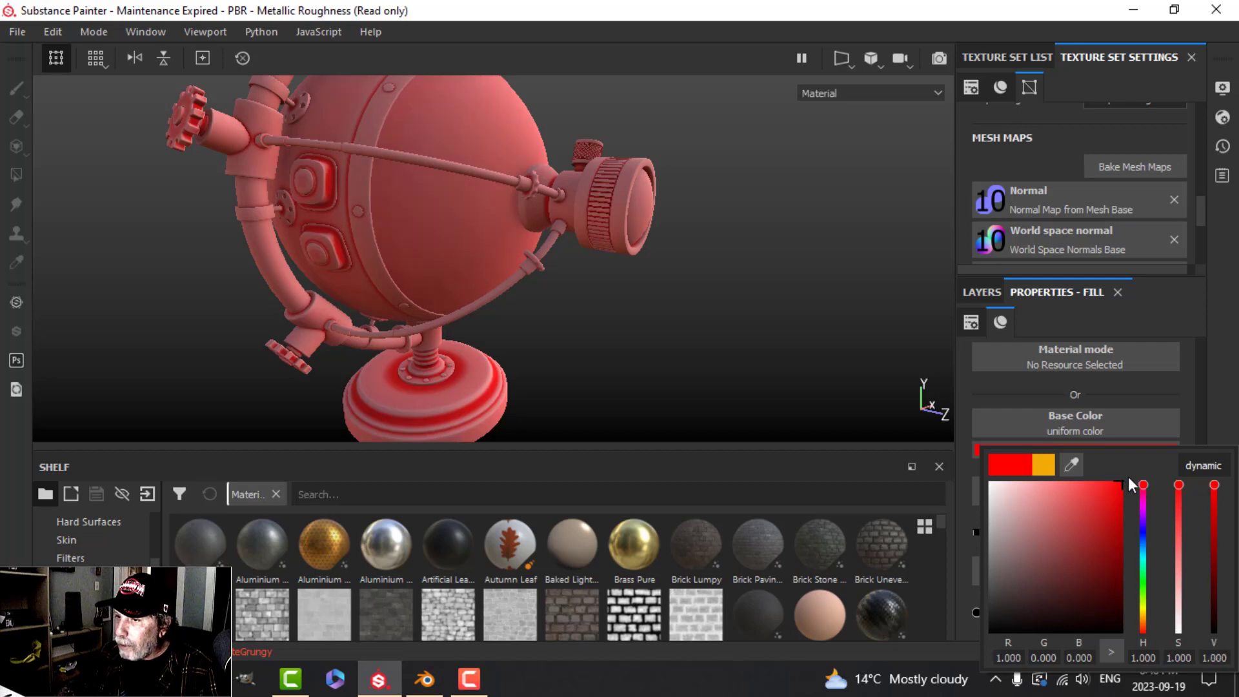
{"action": "left_click", "coordinate": [1227, 375]}
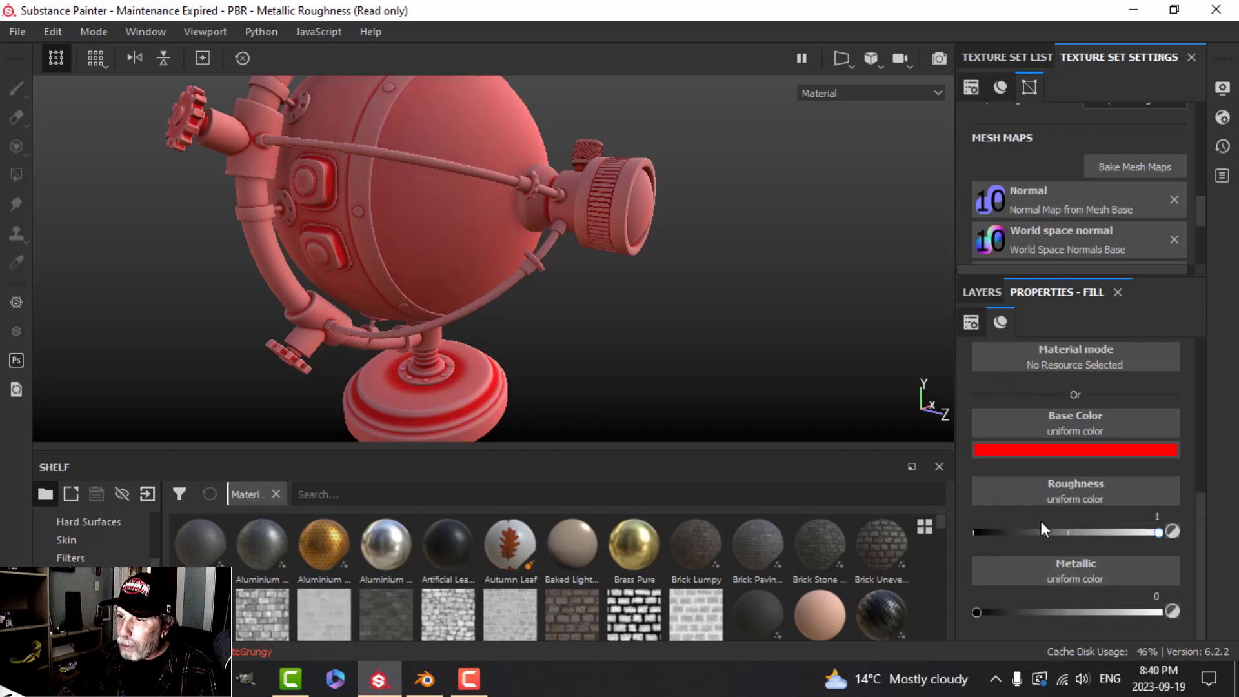
Step: Check the fill properties of the Gradient layer in the Orange copy 1 folder and collapse the folder
{"action": "left_click", "coordinate": [978, 291]}
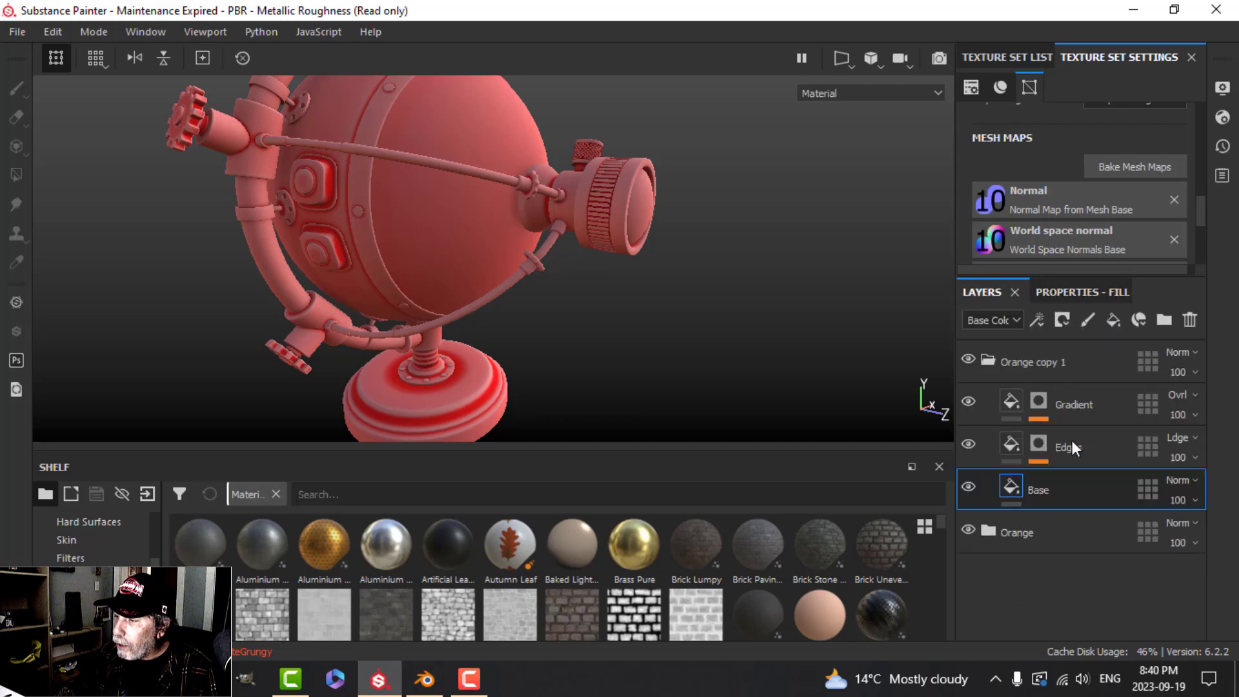
{"action": "left_click", "coordinate": [1010, 403]}
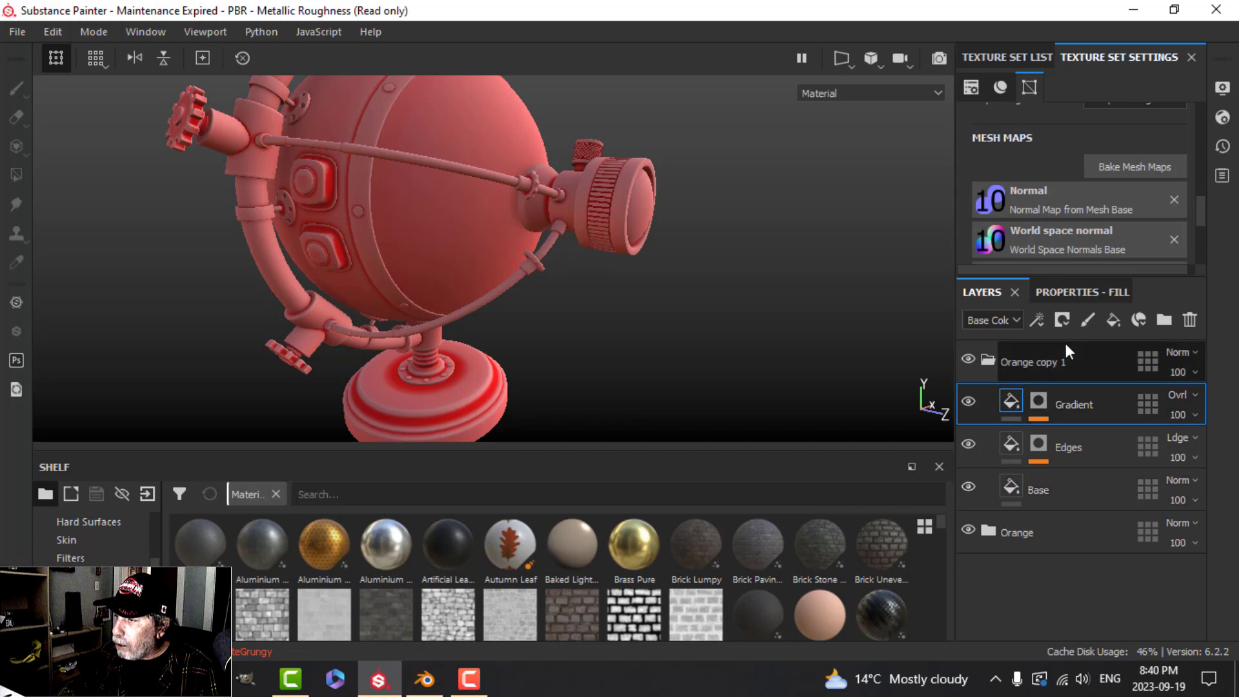
{"action": "left_click", "coordinate": [1063, 293]}
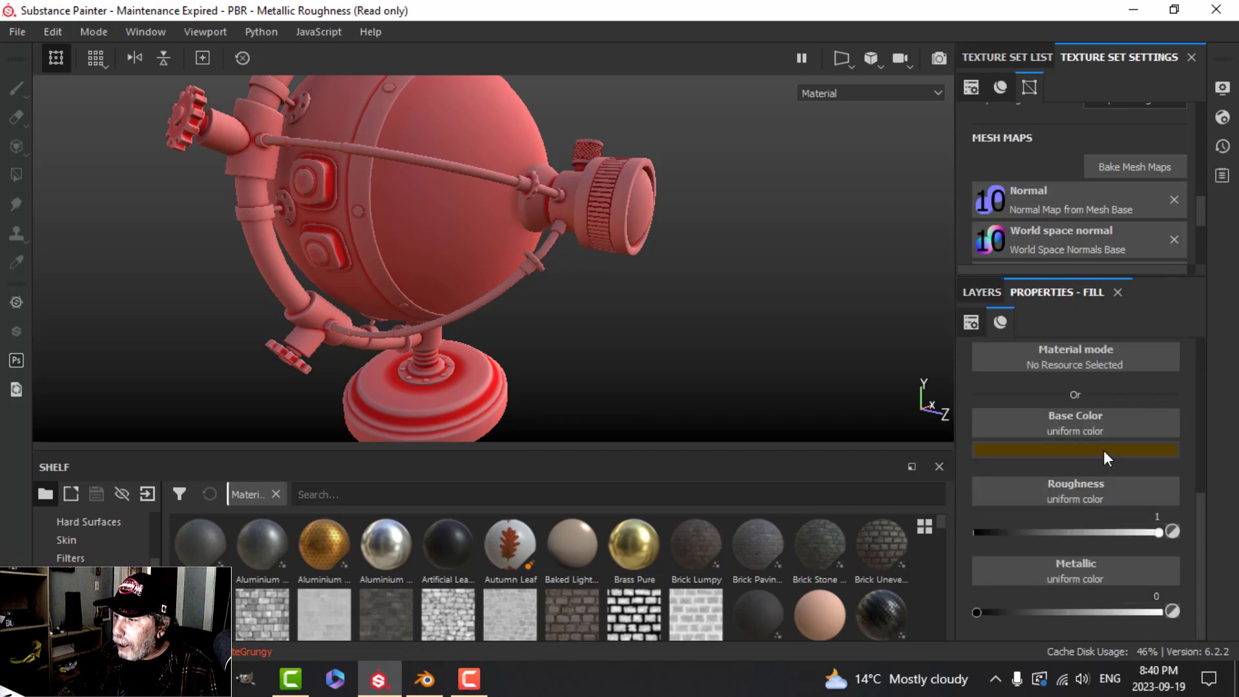
{"action": "left_click", "coordinate": [981, 291]}
{"action": "left_click", "coordinate": [989, 362]}
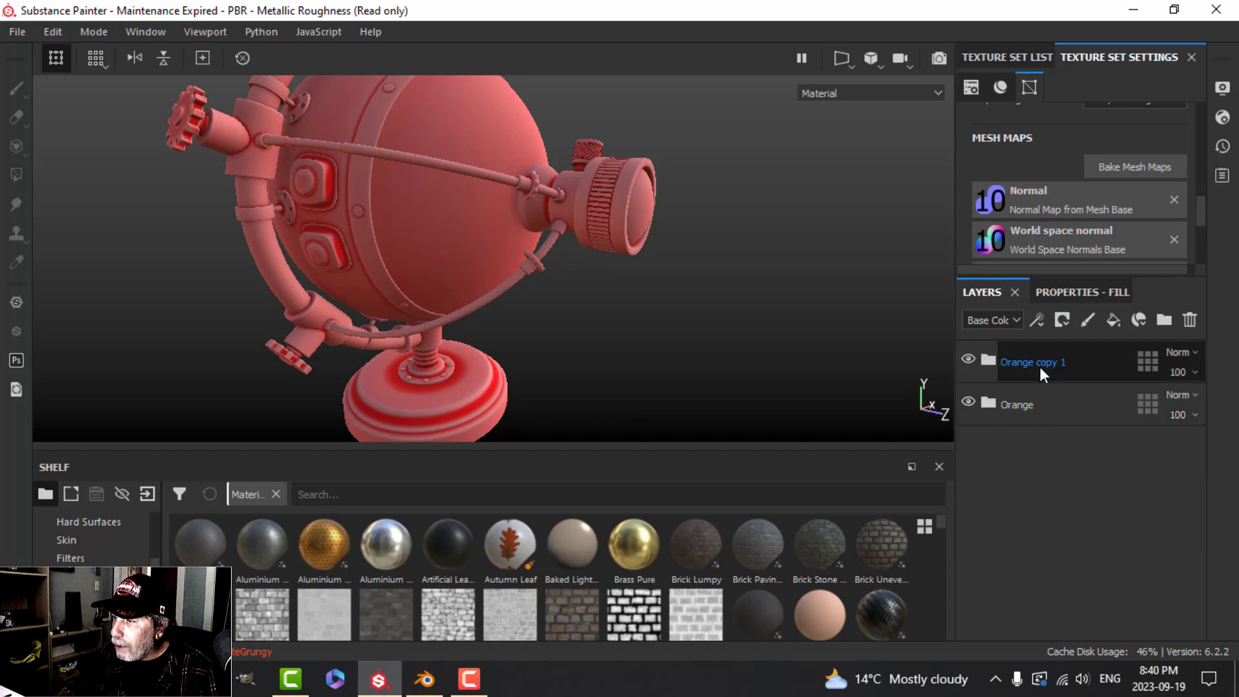
Step: Add a black mask to the Orange copy 1 folder
{"action": "left_click", "coordinate": [1048, 362]}
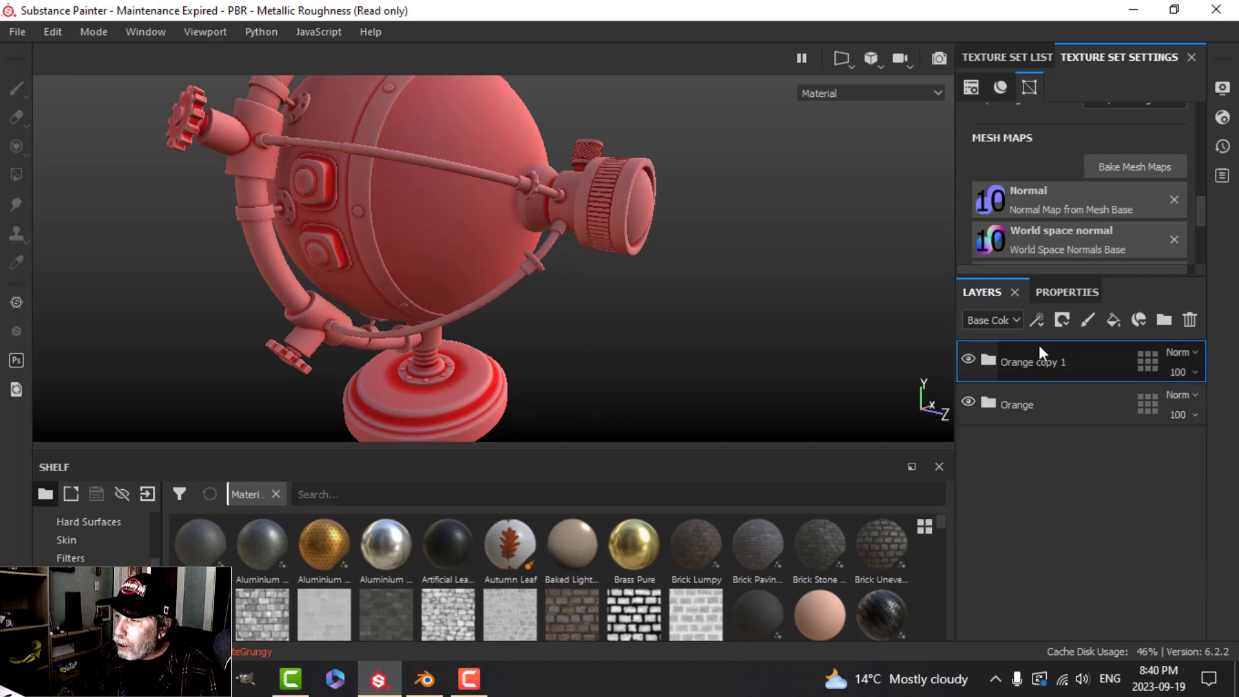
{"action": "left_click", "coordinate": [1061, 320]}
{"action": "left_click", "coordinate": [1081, 362]}
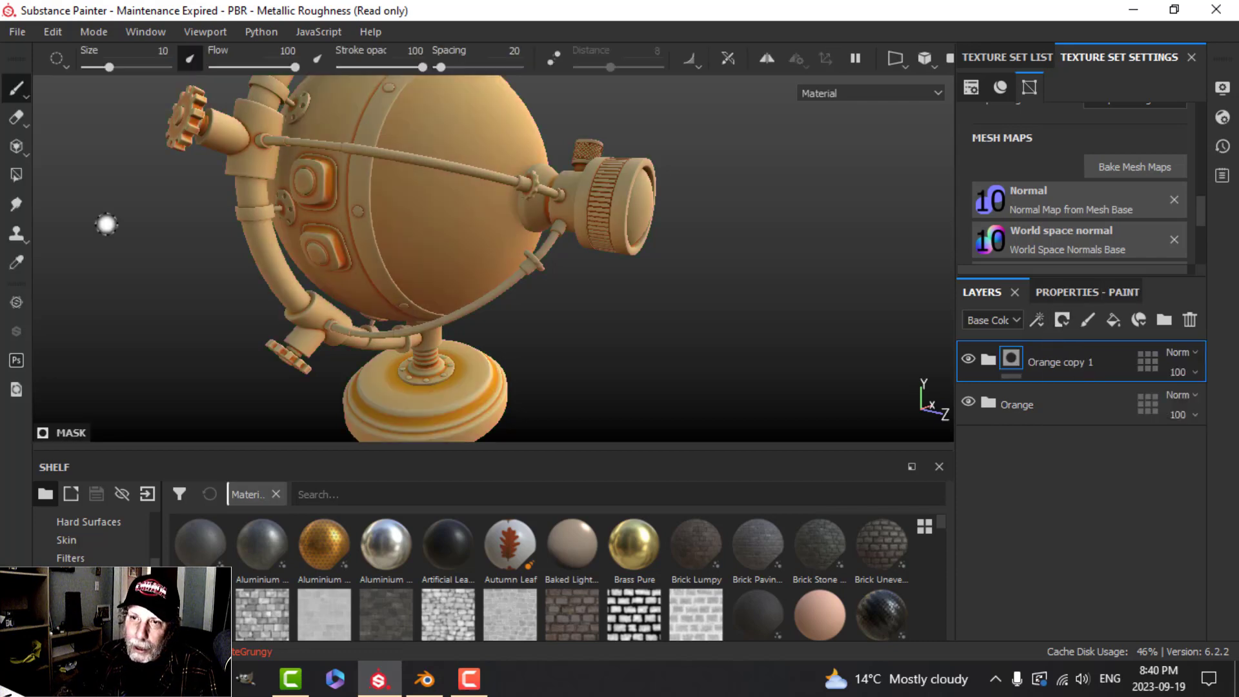
Step: Use Polygon Fill in mesh mode to reveal the red material on the globe's round base and curved support pipe
{"action": "key", "text": "4"}
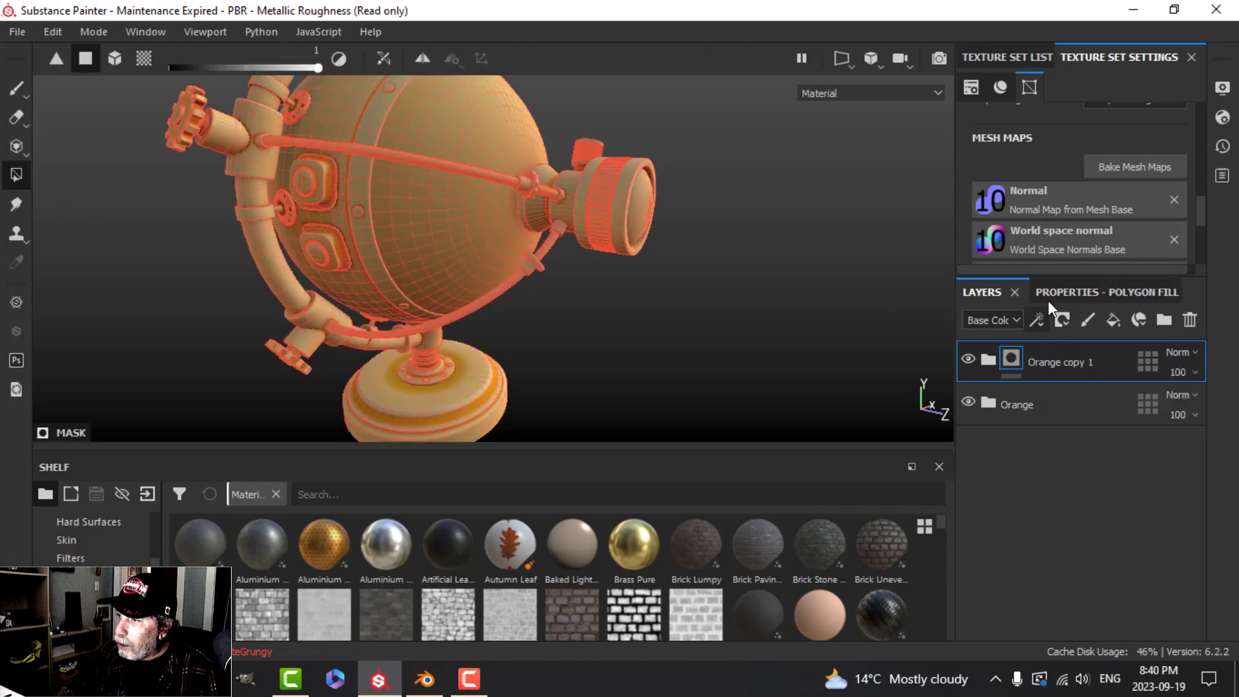
{"action": "left_click", "coordinate": [1069, 294]}
{"action": "left_click", "coordinate": [1079, 322]}
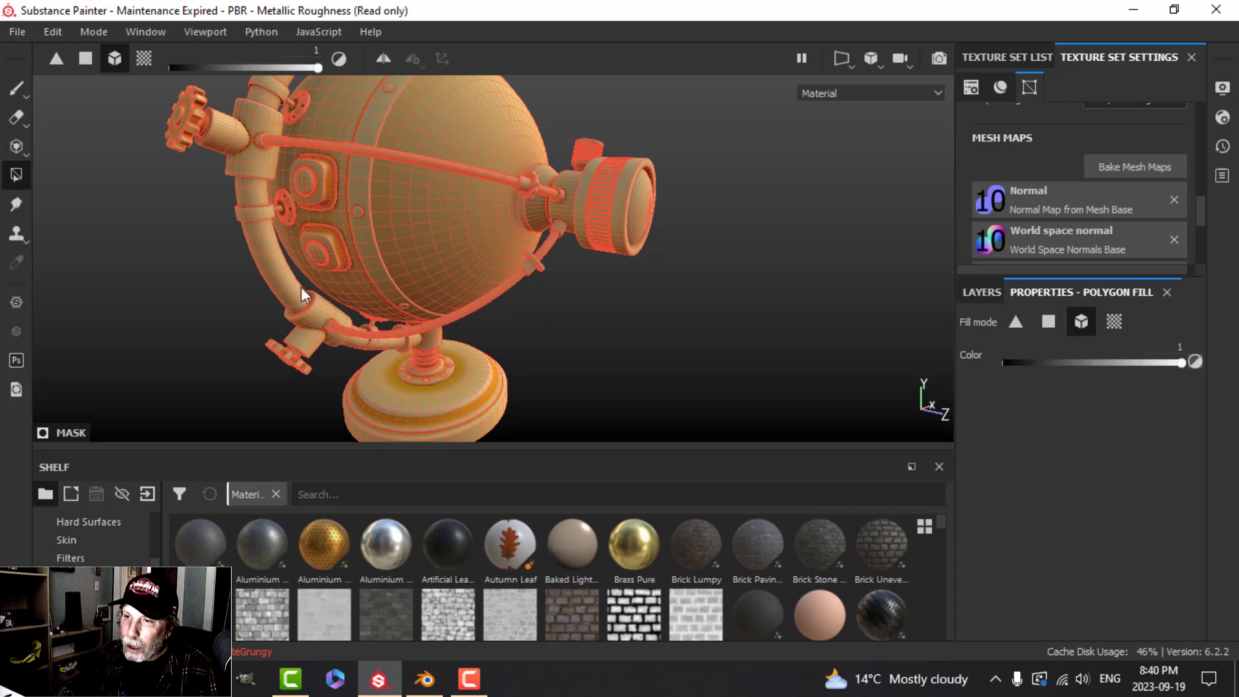
{"action": "left_click", "coordinate": [455, 402]}
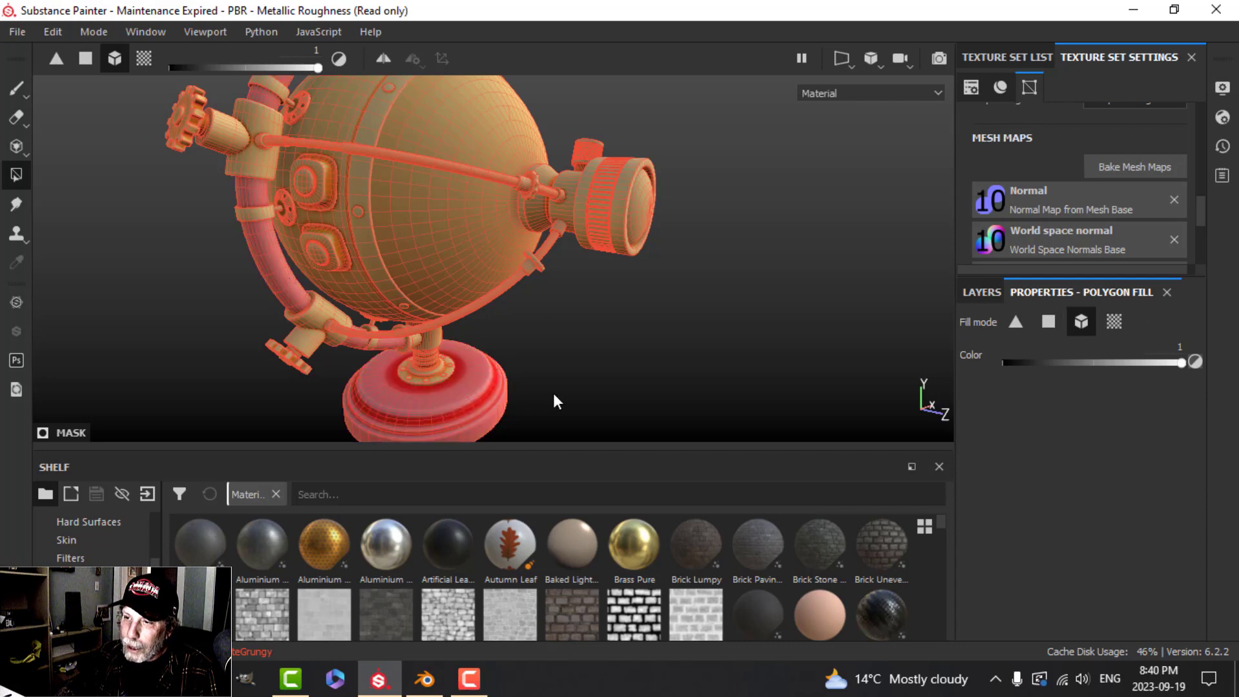
{"action": "left_click", "coordinate": [17, 88]}
Step: Set the Base layer in the Orange folder to a roughness of 0.5121 and a metallic value of 0.5072
{"action": "mouse_move", "coordinate": [633, 346]}
{"action": "left_mouse_down", "text": "alt"}
{"action": "mouse_move", "coordinate": [533, 348]}
{"action": "mouse_move", "coordinate": [929, 392]}
{"action": "left_mouse_up", "text": "alt"}
{"action": "scroll", "coordinate": [542, 352], "scroll_direction": "up", "scroll_amount": 3}
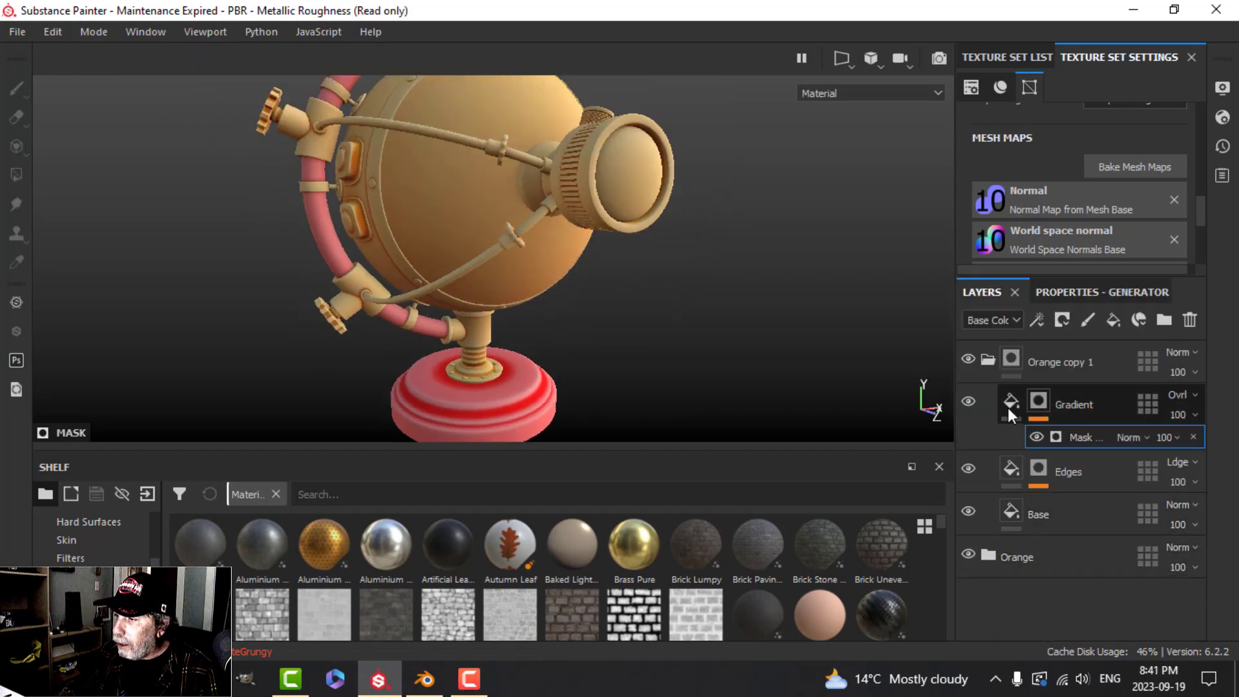
{"action": "left_click", "coordinate": [993, 356]}
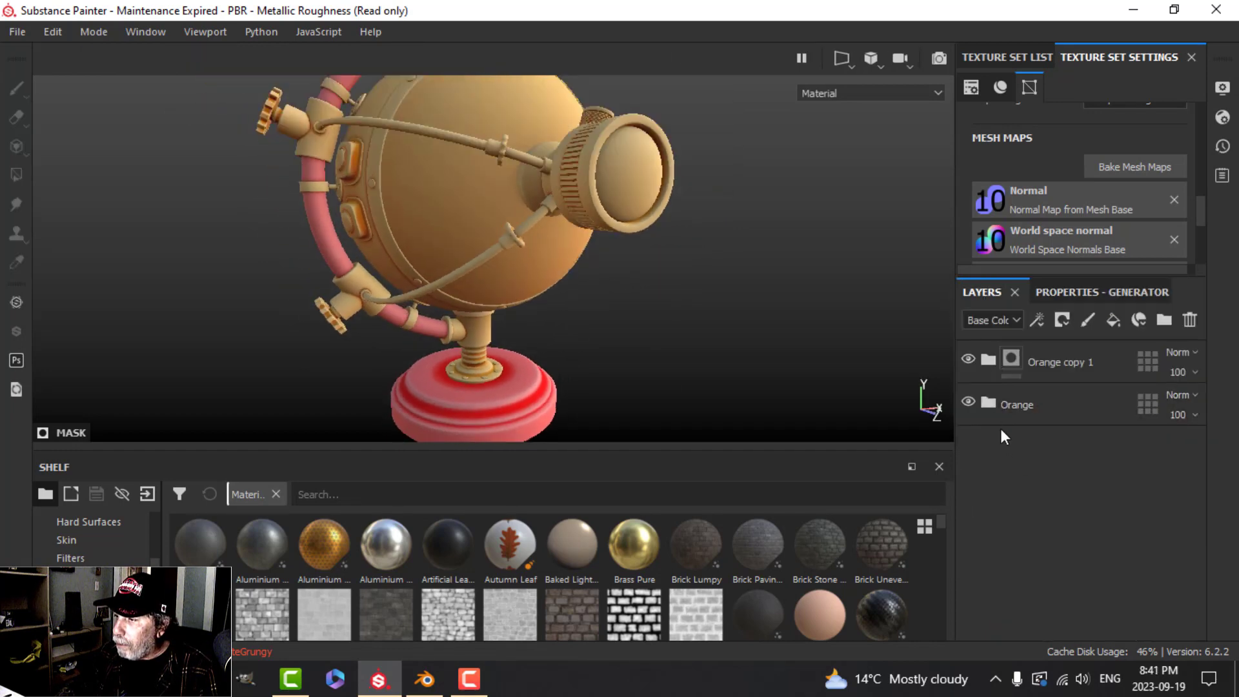
{"action": "left_click", "coordinate": [989, 403]}
{"action": "left_click", "coordinate": [1019, 532]}
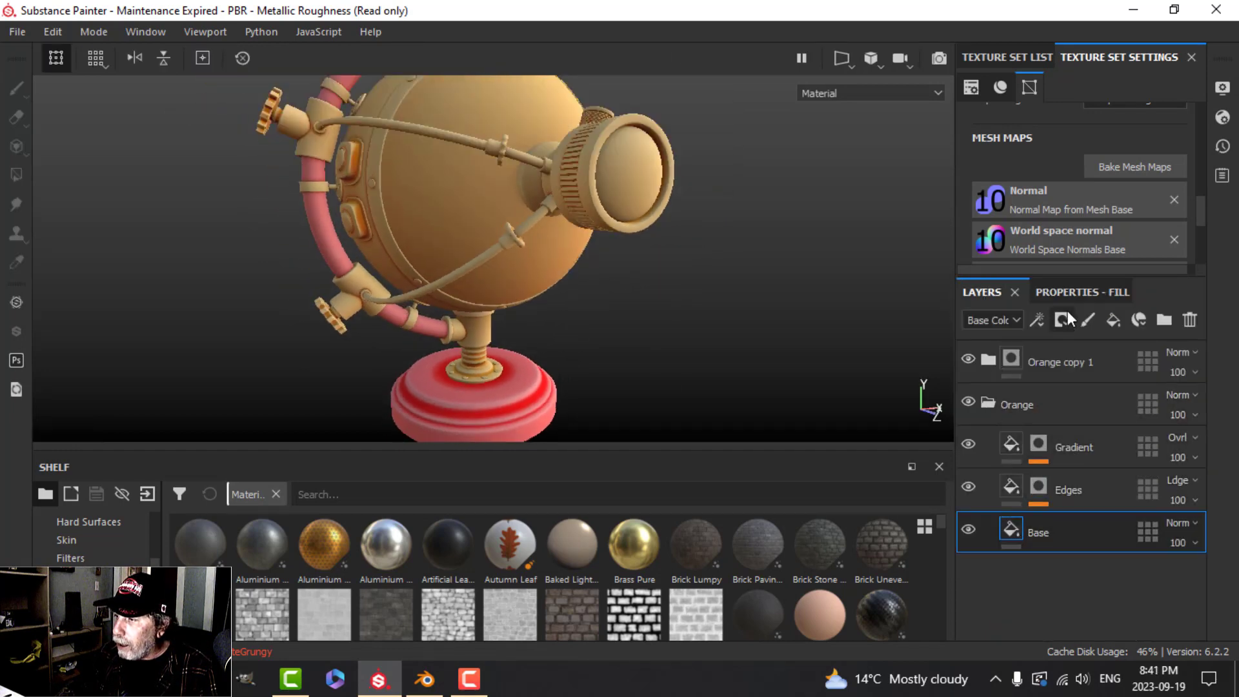
{"action": "left_click", "coordinate": [1064, 292]}
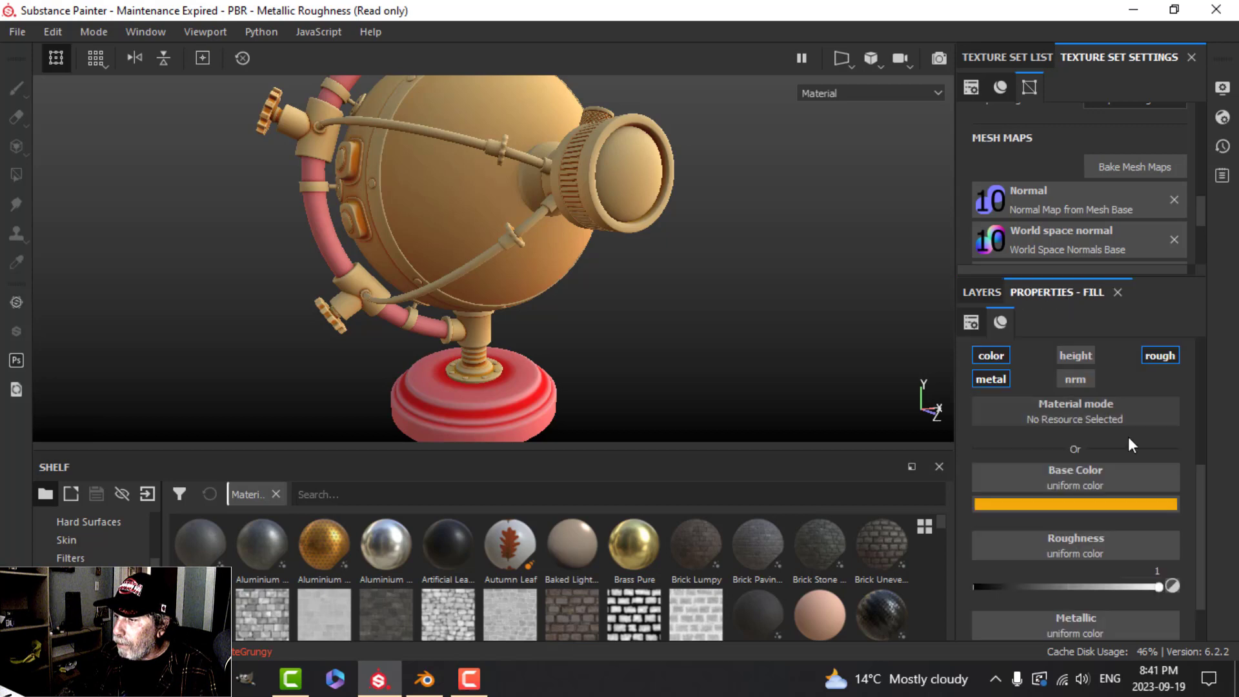
{"action": "left_click", "coordinate": [1069, 584]}
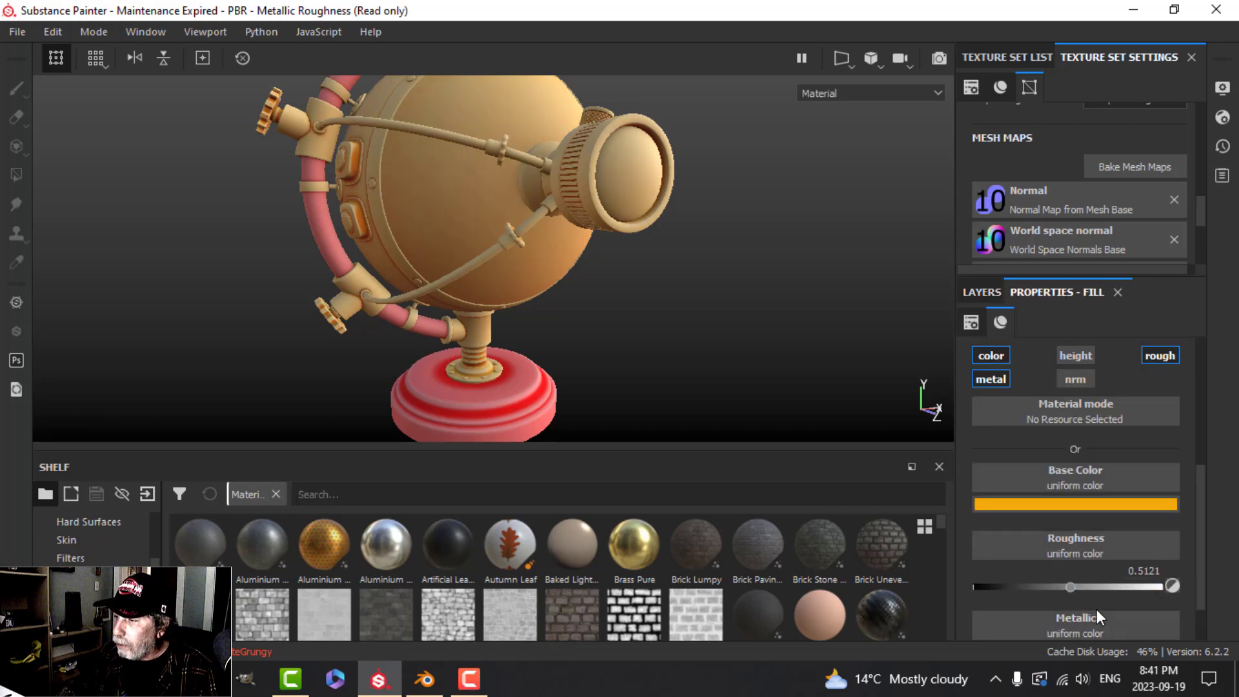
{"action": "scroll", "coordinate": [1086, 593], "scroll_direction": "down", "scroll_amount": 1}
{"action": "left_click_drag", "start_coordinate": [984, 619], "coordinate": [1068, 620]}
Step: Adjust the Orange folder's Base layer to a metallic value of 0.5507 and a roughness of 0.4444
{"action": "left_click_drag", "start_coordinate": [496, 284], "coordinate": [562, 294], "text": "alt"}
{"action": "scroll", "coordinate": [557, 294], "scroll_direction": "up", "scroll_amount": 3}
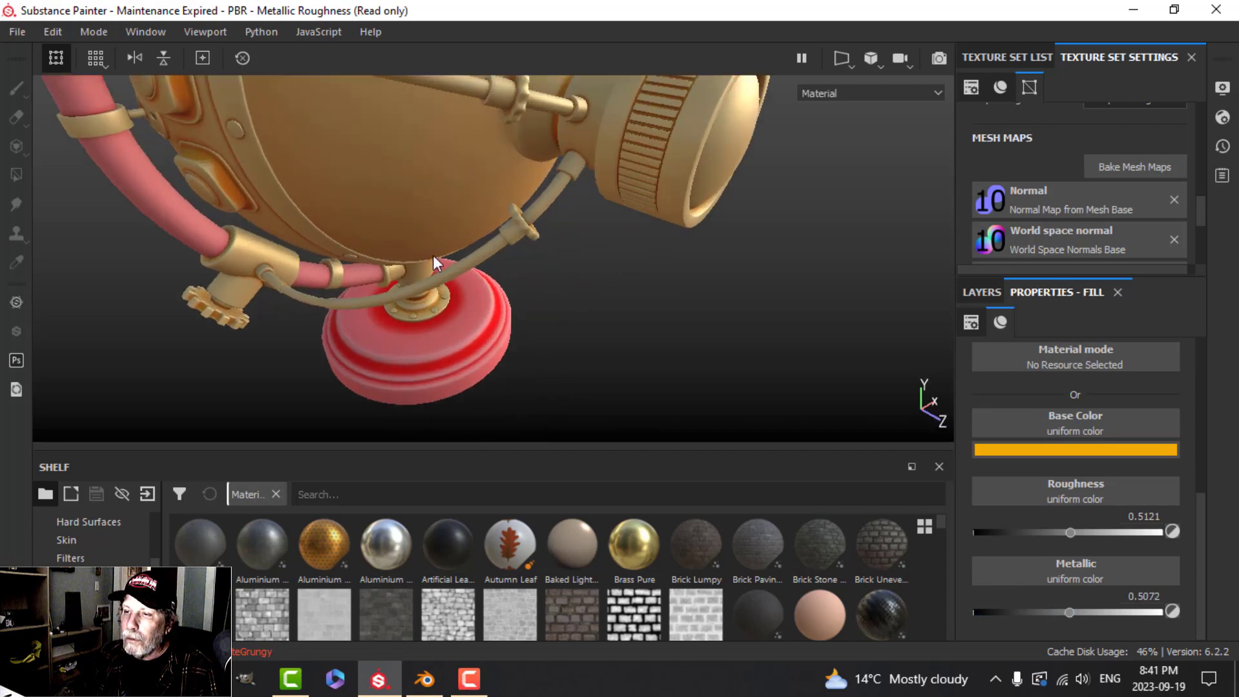
{"action": "middle_click_drag", "start_coordinate": [435, 256], "coordinate": [540, 332], "text": "alt"}
{"action": "left_click_drag", "start_coordinate": [540, 332], "coordinate": [562, 280], "text": "alt"}
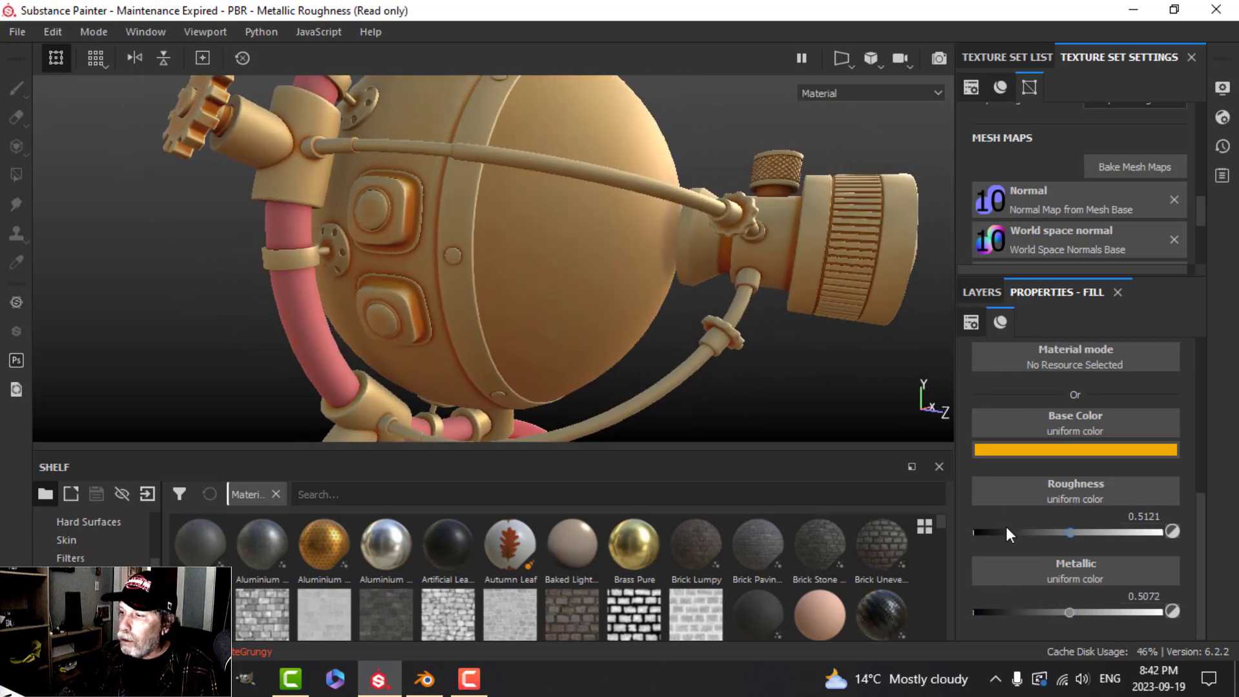
{"action": "left_click_drag", "start_coordinate": [1066, 612], "coordinate": [1078, 613]}
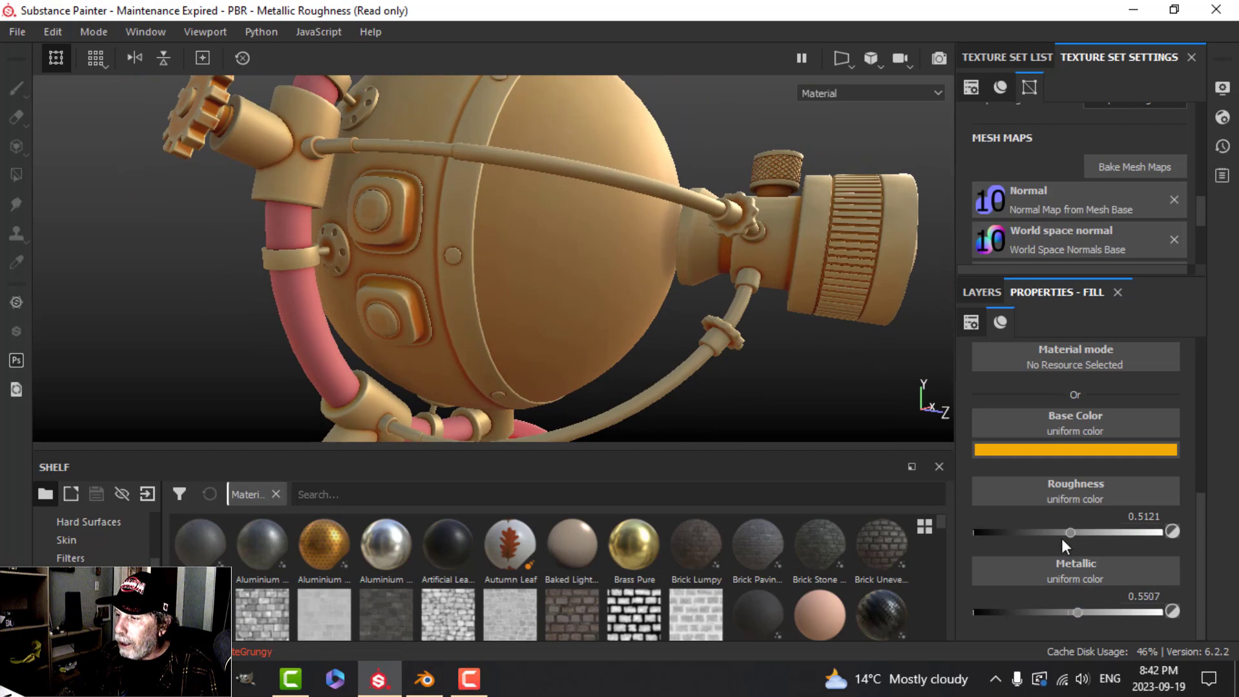
{"action": "left_click_drag", "start_coordinate": [1063, 532], "coordinate": [1057, 531]}
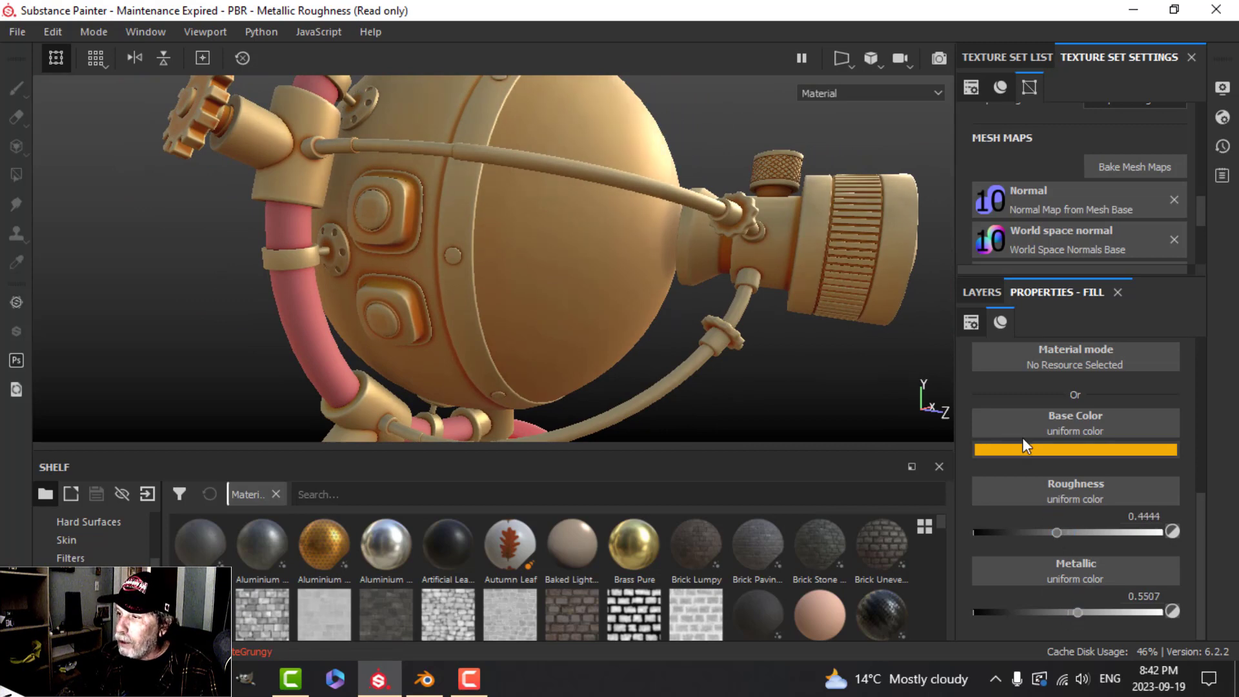
Step: Set both the roughness and metallic values of the Gradient layer in the Orange folder to 0.4976
{"action": "left_click", "coordinate": [982, 293]}
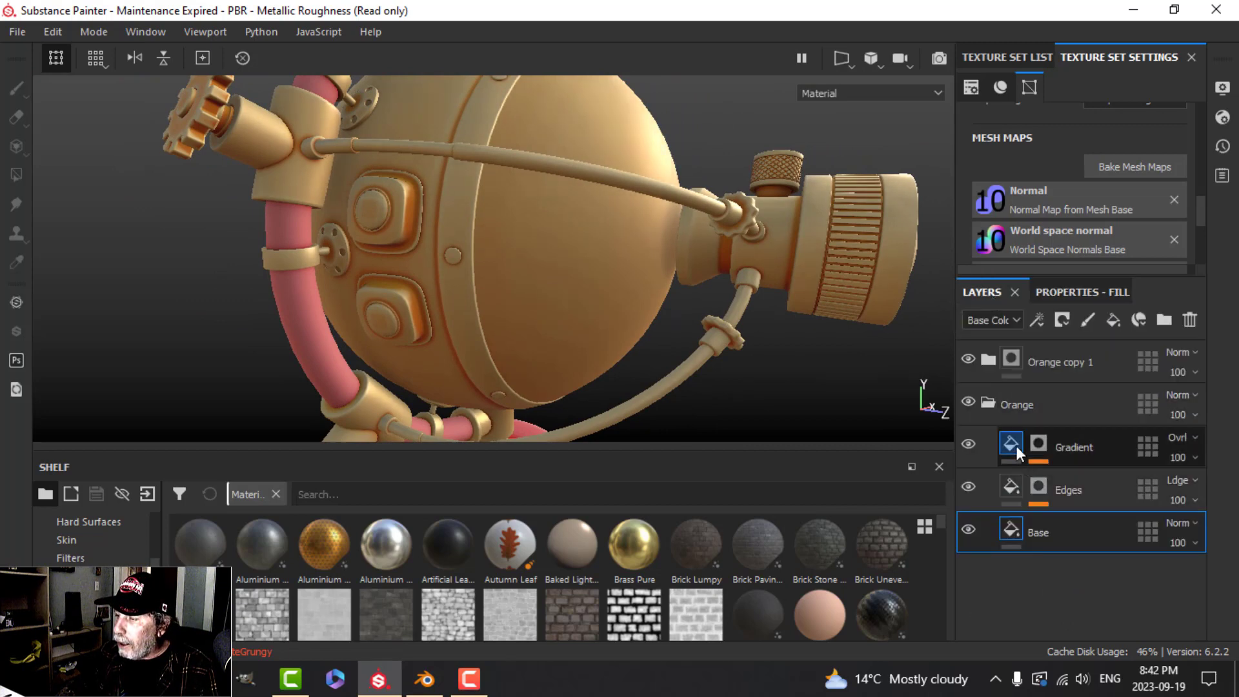
{"action": "left_click", "coordinate": [1082, 292]}
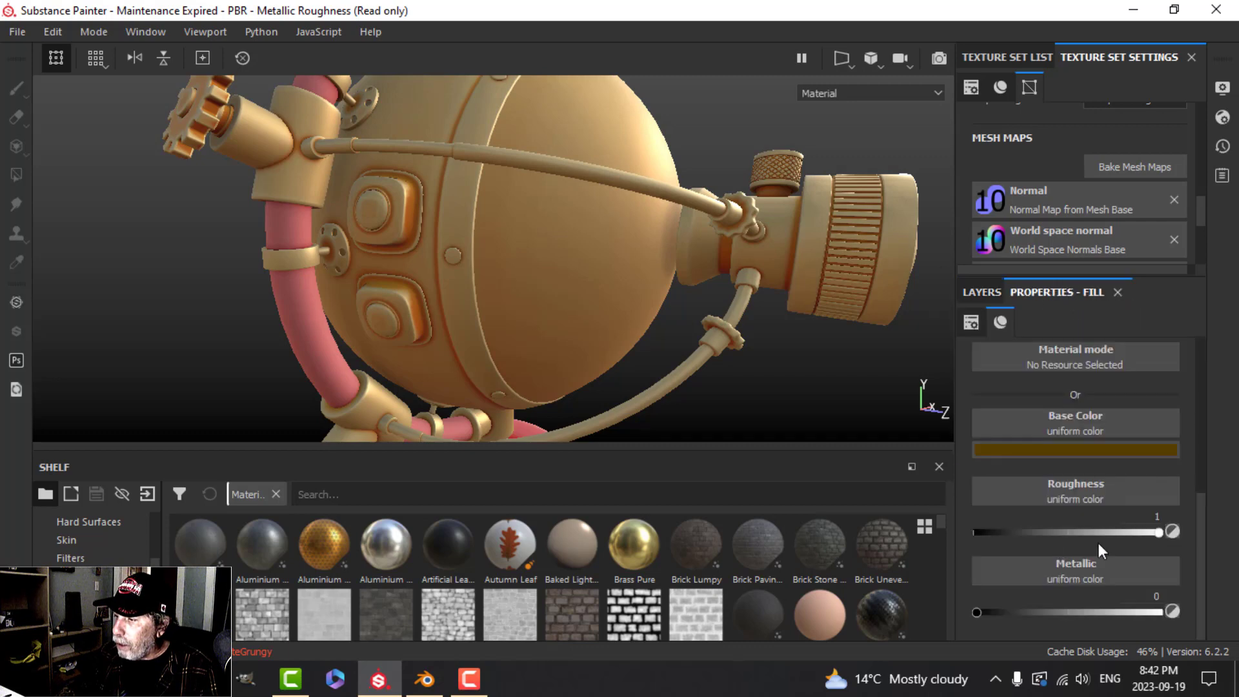
{"action": "left_click", "coordinate": [1067, 531]}
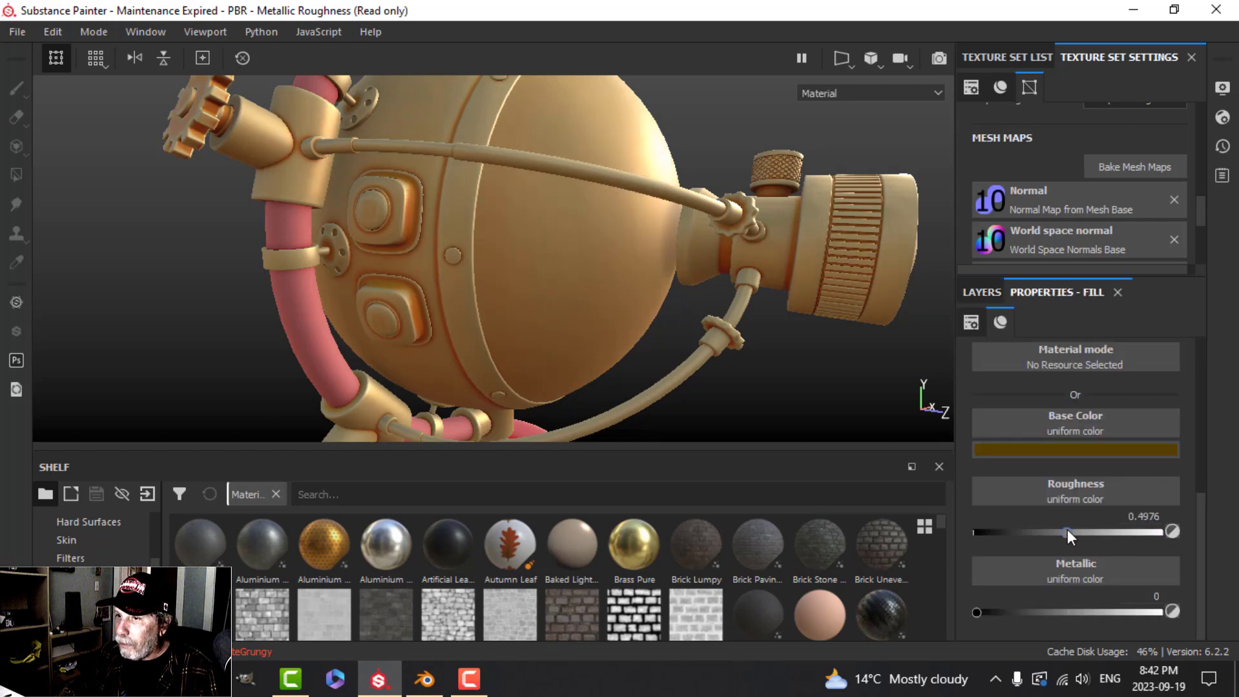
{"action": "left_click", "coordinate": [1065, 612]}
Step: Darken the Orange folder's Gradient layer base color slightly to R 0.082, G 0.042, B 0.001
{"action": "left_click_drag", "start_coordinate": [549, 258], "coordinate": [560, 284], "text": "alt"}
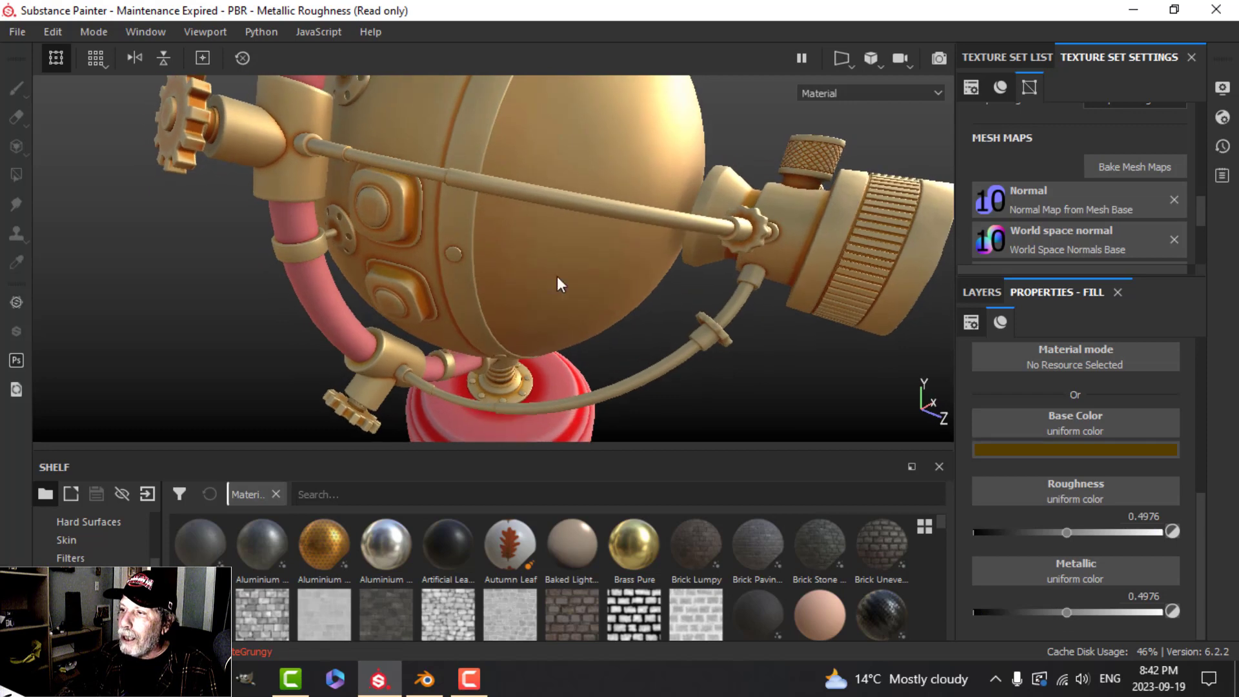
{"action": "left_click_drag", "start_coordinate": [798, 317], "coordinate": [529, 271], "text": "alt"}
{"action": "left_click", "coordinate": [1050, 449]}
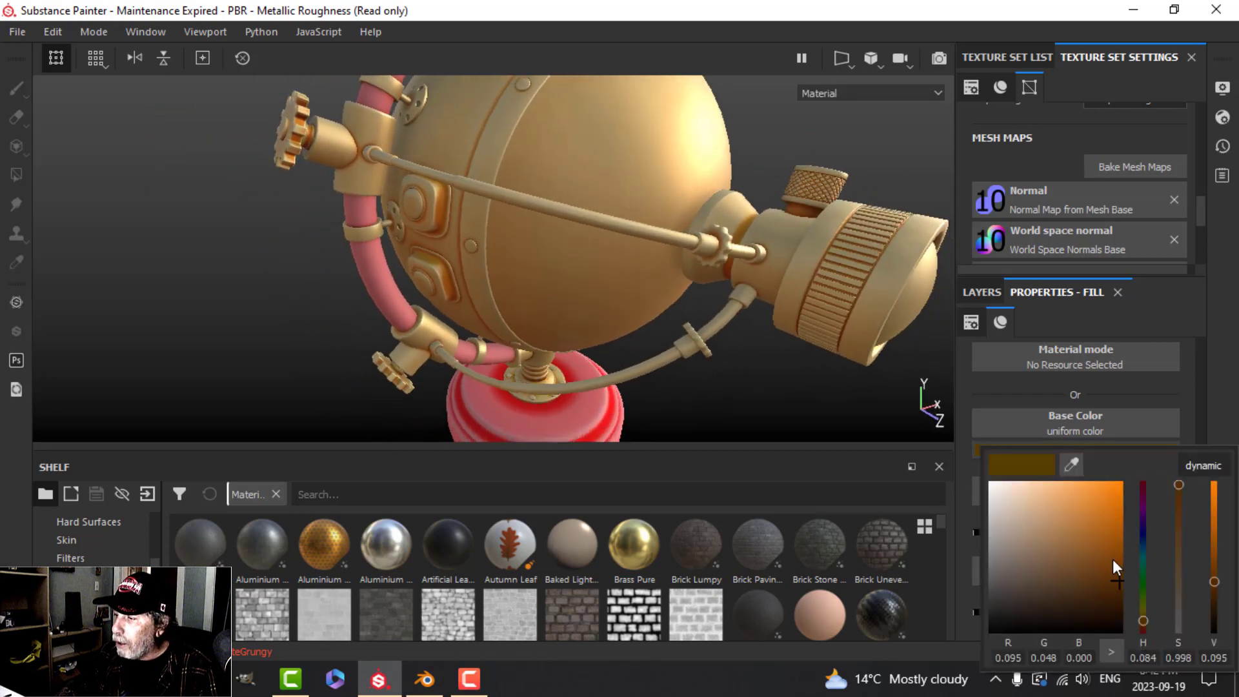
{"action": "left_click_drag", "start_coordinate": [1120, 583], "coordinate": [1109, 584]}
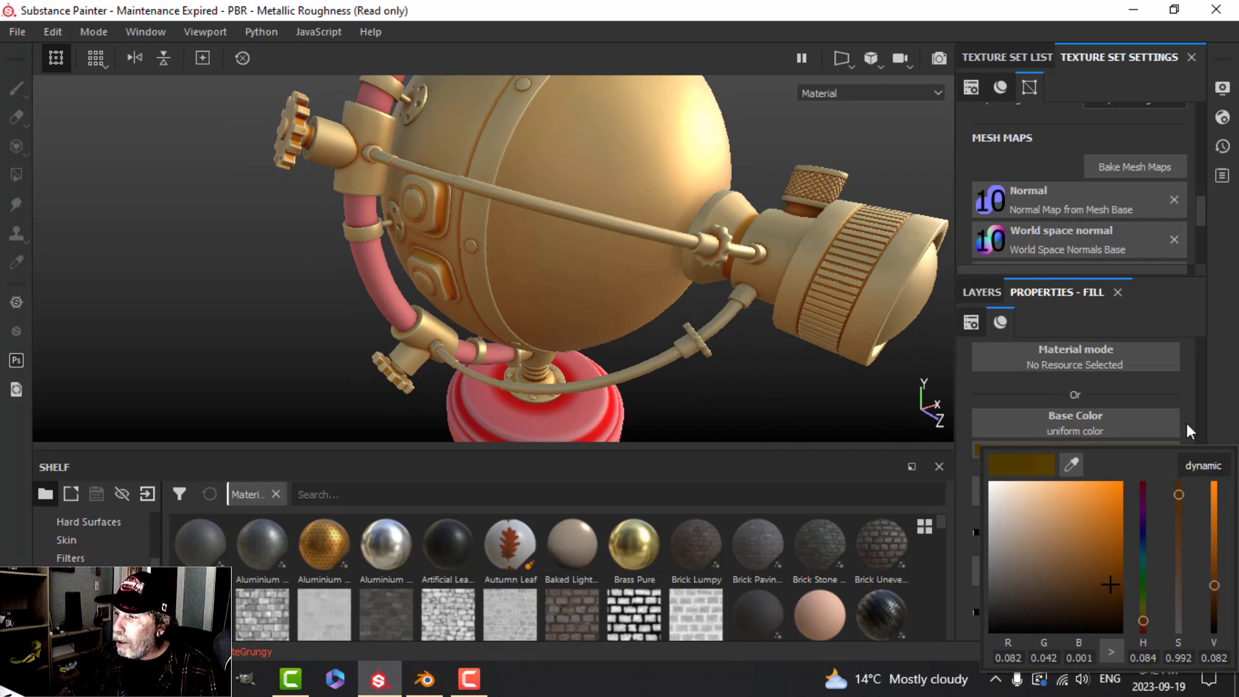
Step: Shift the base color of the Orange folder's Base layer toward a yellower gold and check it on the model
{"action": "left_click", "coordinate": [997, 298]}
{"action": "left_click", "coordinate": [1017, 527]}
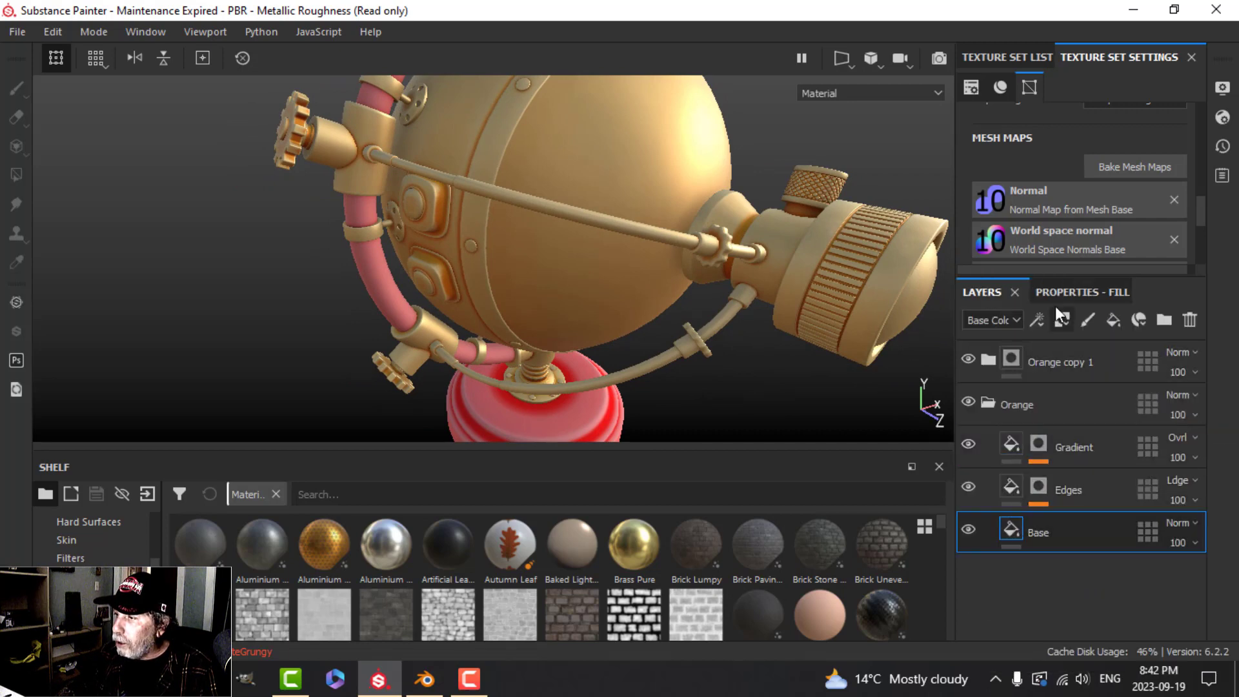
{"action": "left_click", "coordinate": [1057, 296]}
{"action": "left_click", "coordinate": [1076, 450]}
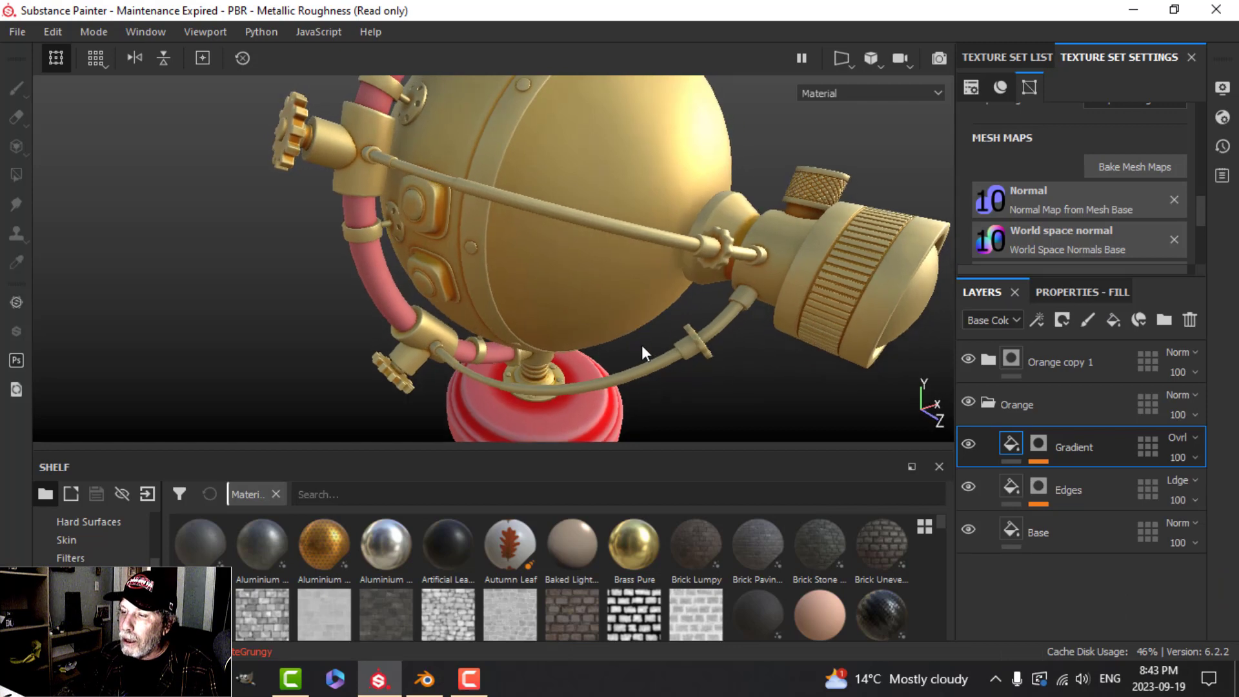
{"action": "left_click_drag", "start_coordinate": [641, 352], "coordinate": [619, 324], "text": "alt"}
Step: Collapse the Orange folder and rename the Orange copy 1 folder as Red
{"action": "left_click", "coordinate": [995, 400]}
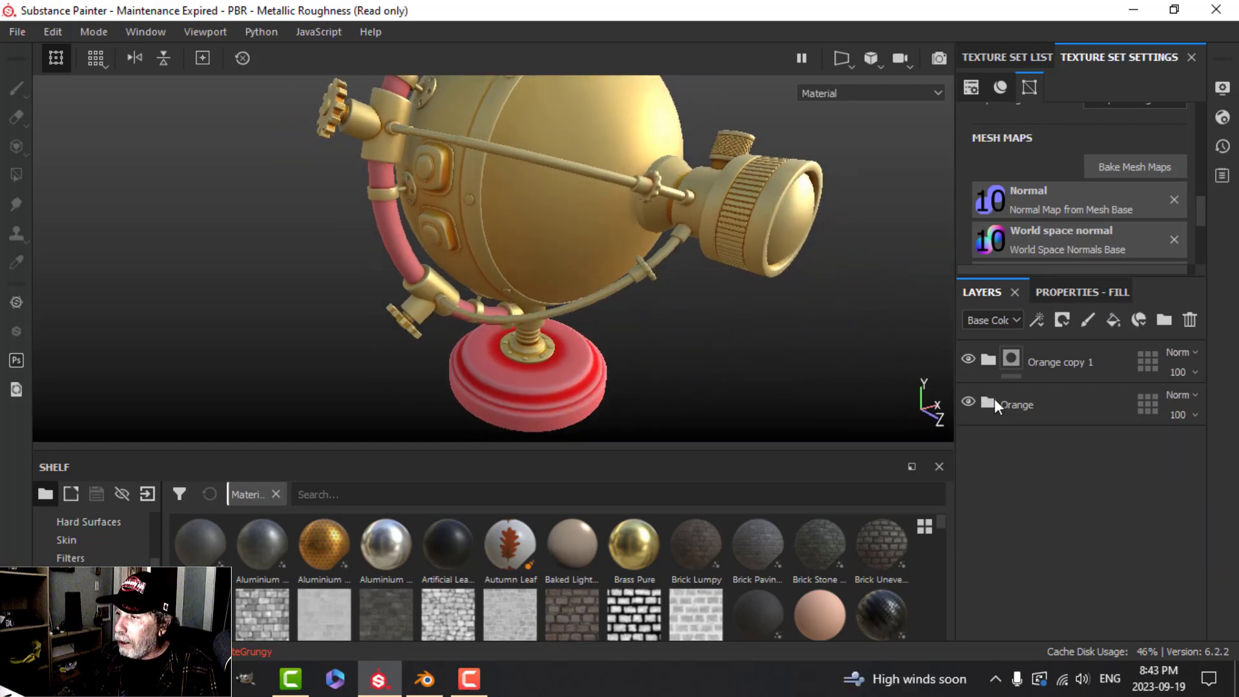
{"action": "left_click", "coordinate": [988, 359]}
{"action": "left_click", "coordinate": [987, 360]}
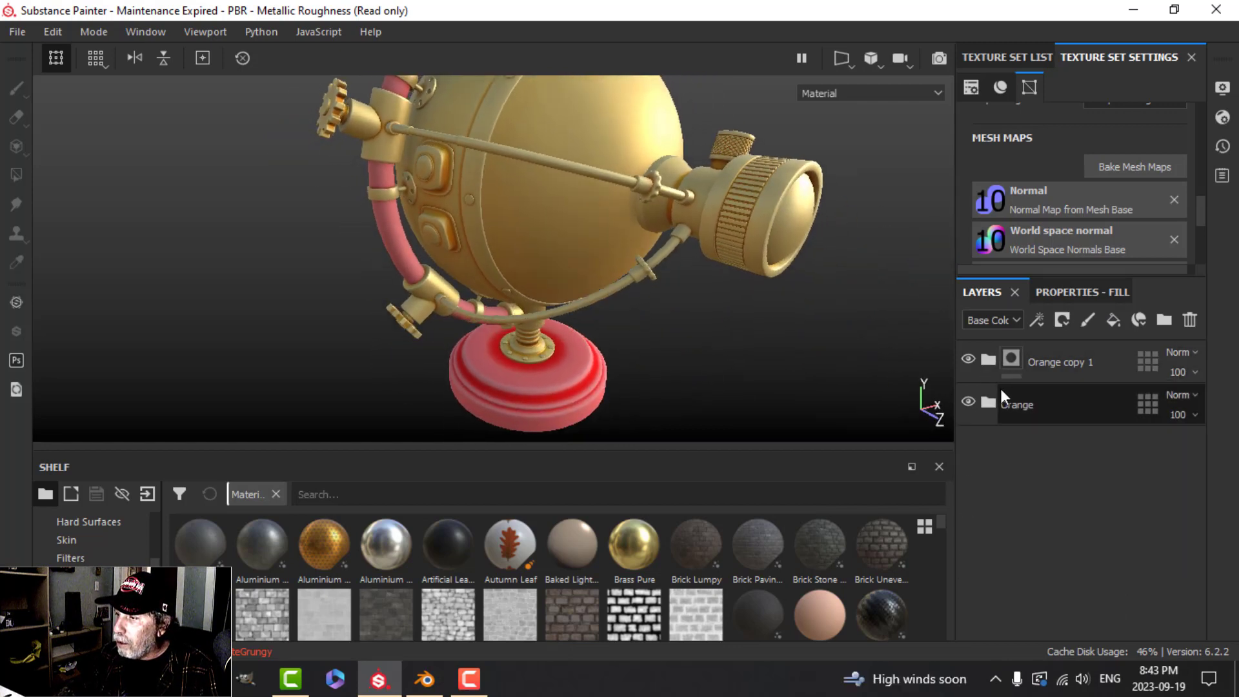
{"action": "double_click", "coordinate": [1041, 361]}
{"action": "type", "text": "Red"}
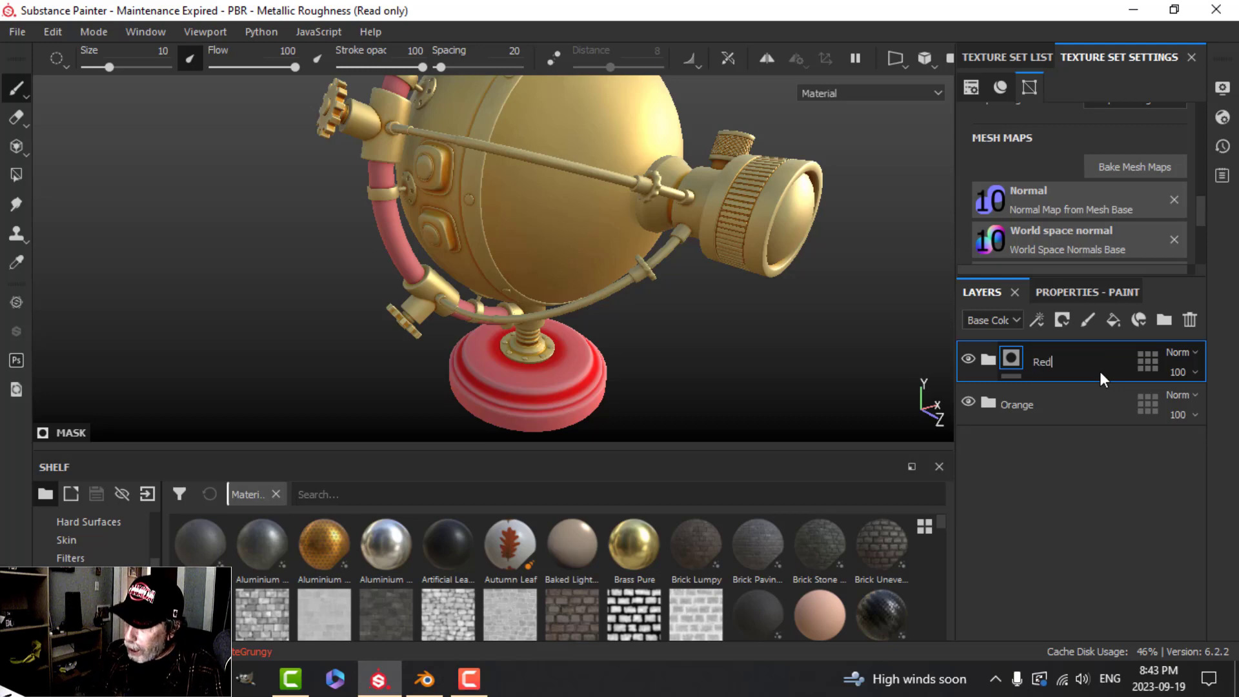
{"action": "key", "text": "Return"}
Step: Set the Base layer in the Red folder to a roughness of 0.5072 and a metallic value of 0.4831
{"action": "left_click", "coordinate": [990, 360]}
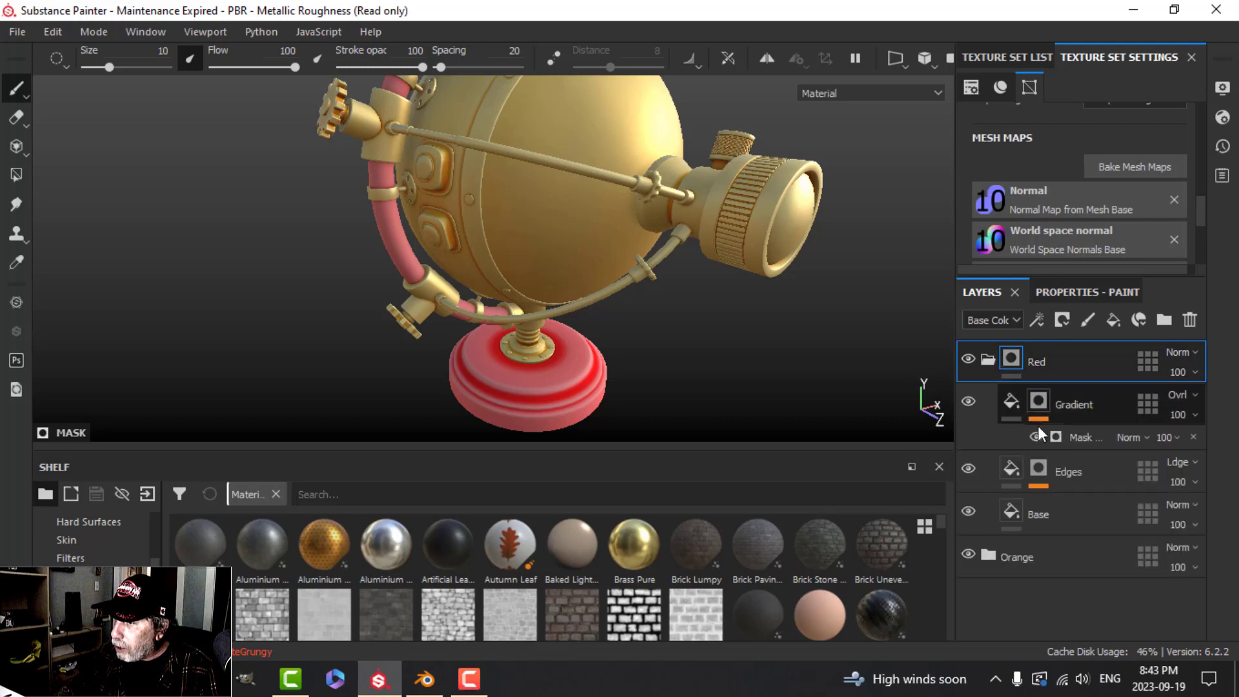
{"action": "left_click", "coordinate": [1001, 514]}
{"action": "left_click", "coordinate": [1066, 293]}
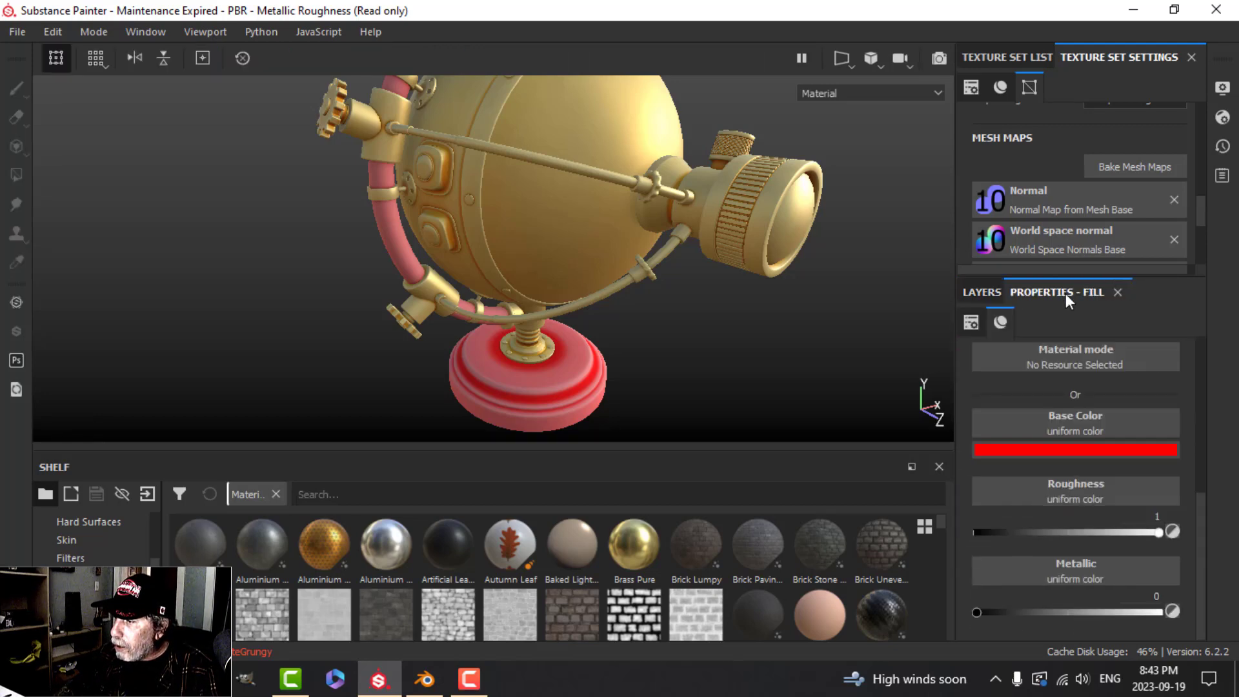
{"action": "left_click", "coordinate": [1069, 532]}
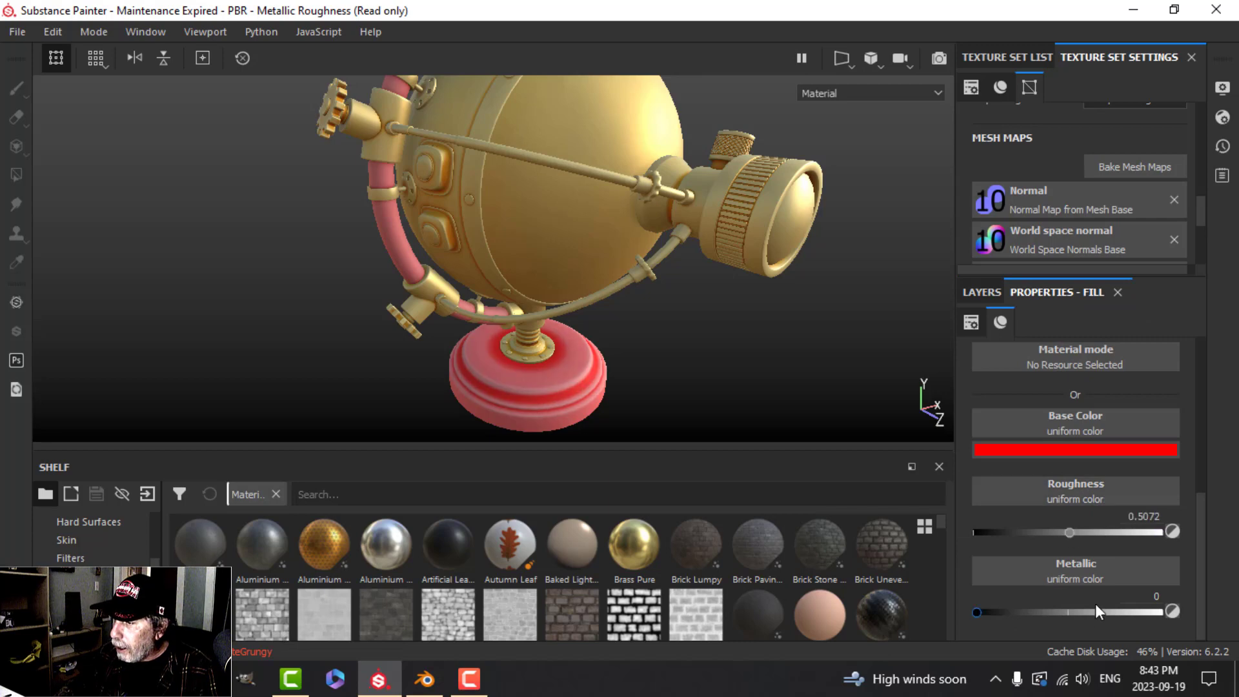
{"action": "left_click", "coordinate": [1065, 612]}
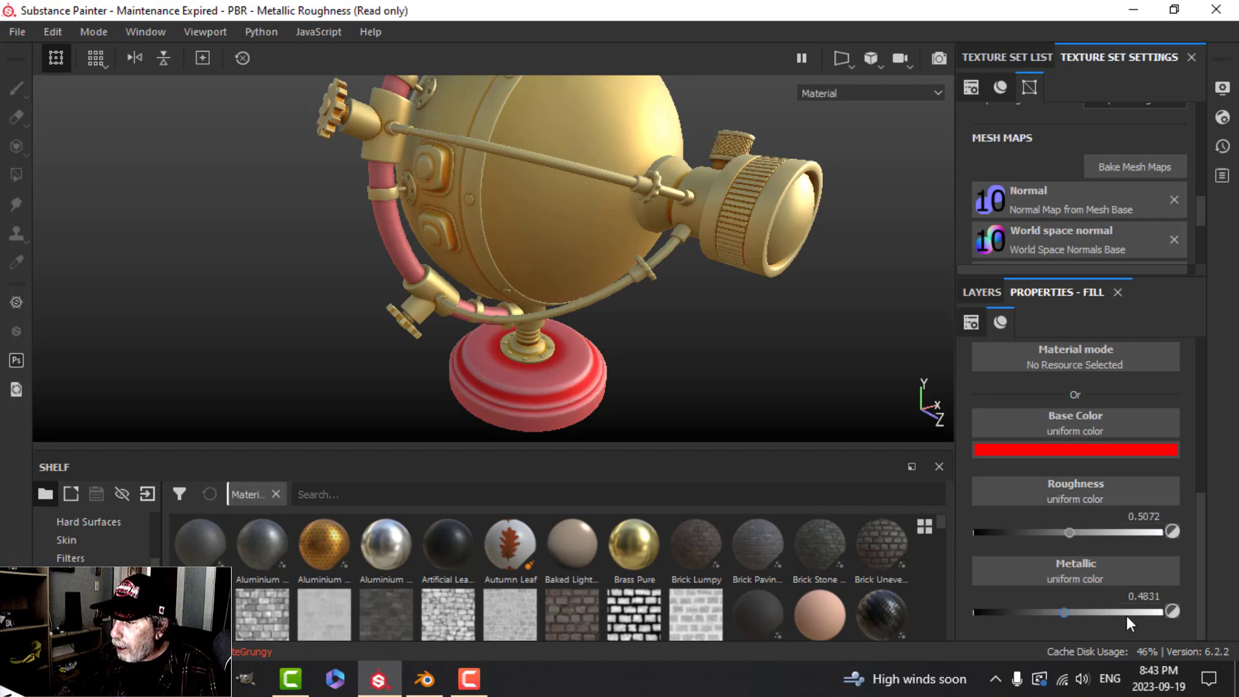
Step: Set the Gradient layer in the Red folder to a roughness of 0.4879 and raise its metallic value to about halfway
{"action": "left_click", "coordinate": [990, 296]}
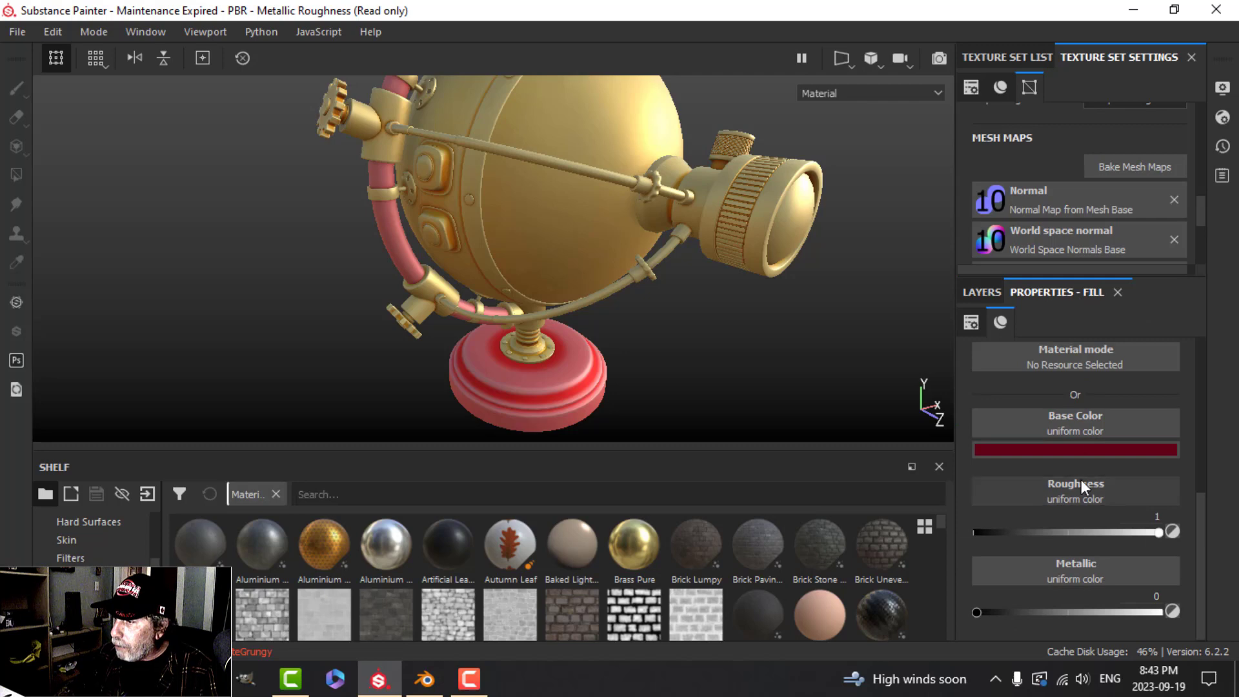
{"action": "left_click", "coordinate": [1065, 533]}
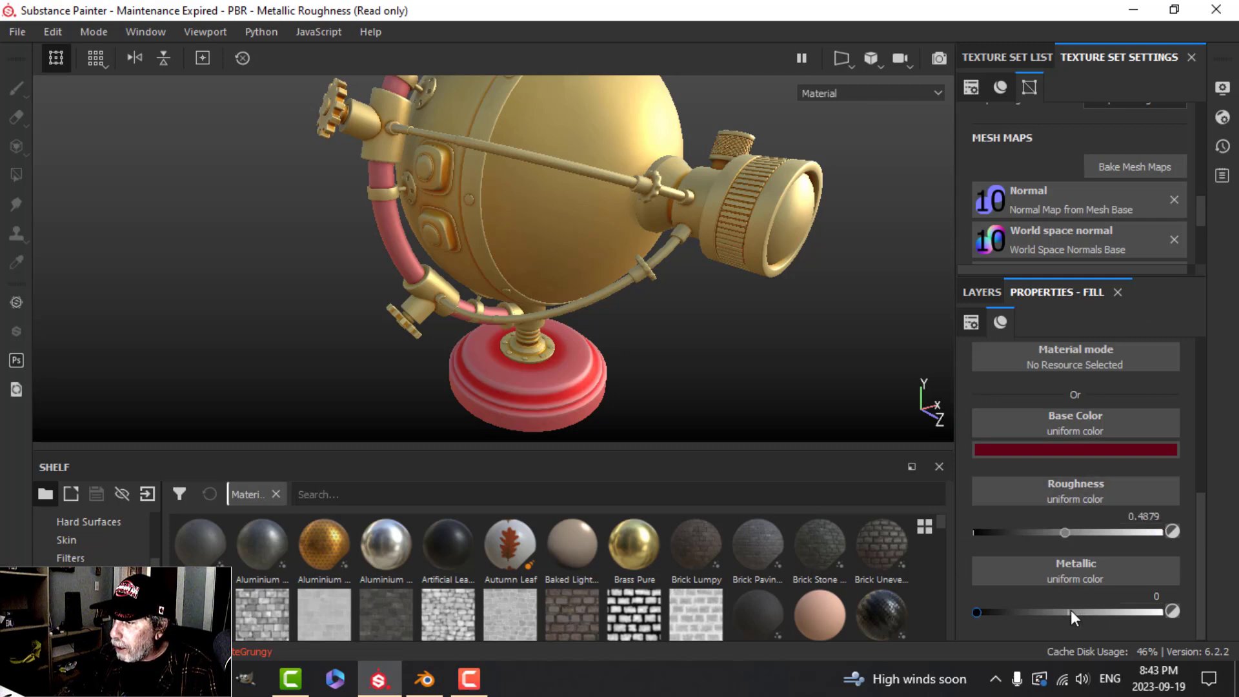
{"action": "left_click", "coordinate": [1068, 612]}
{"action": "left_click", "coordinate": [979, 294]}
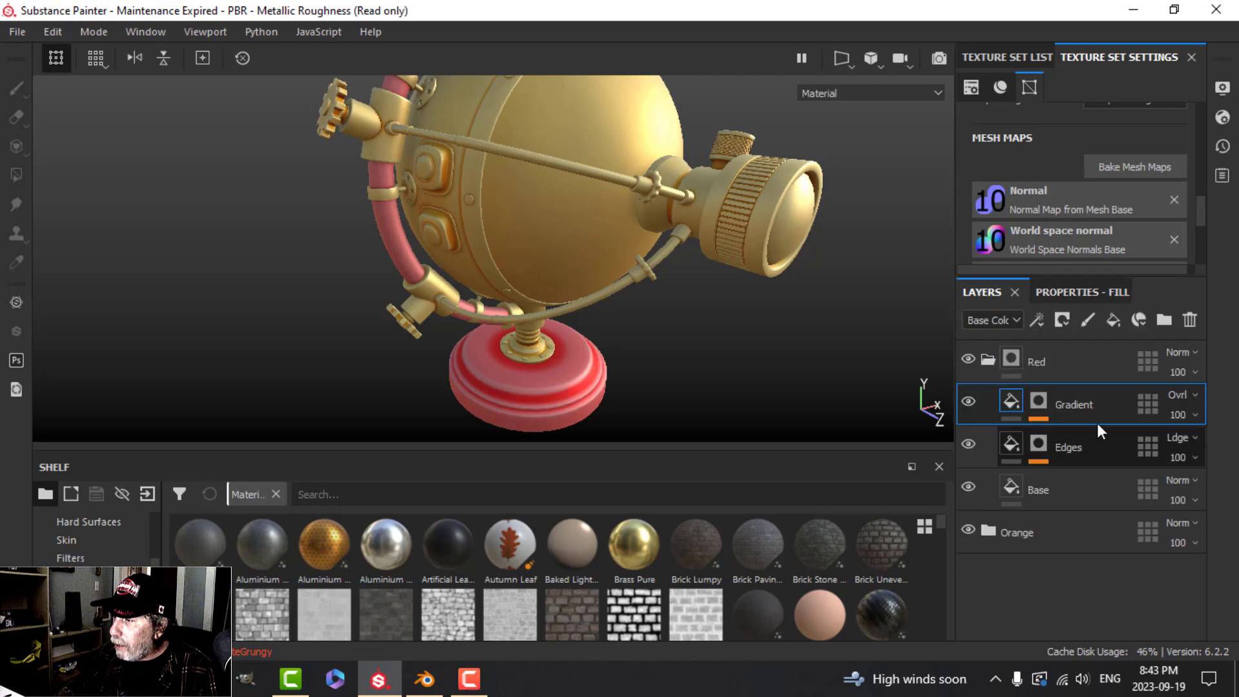
Step: Duplicate the collapsed Red folder and clear the mask on the copy
{"action": "left_click", "coordinate": [988, 359]}
{"action": "left_click", "coordinate": [1070, 359]}
{"action": "left_click_drag", "start_coordinate": [583, 295], "coordinate": [644, 288], "text": "alt"}
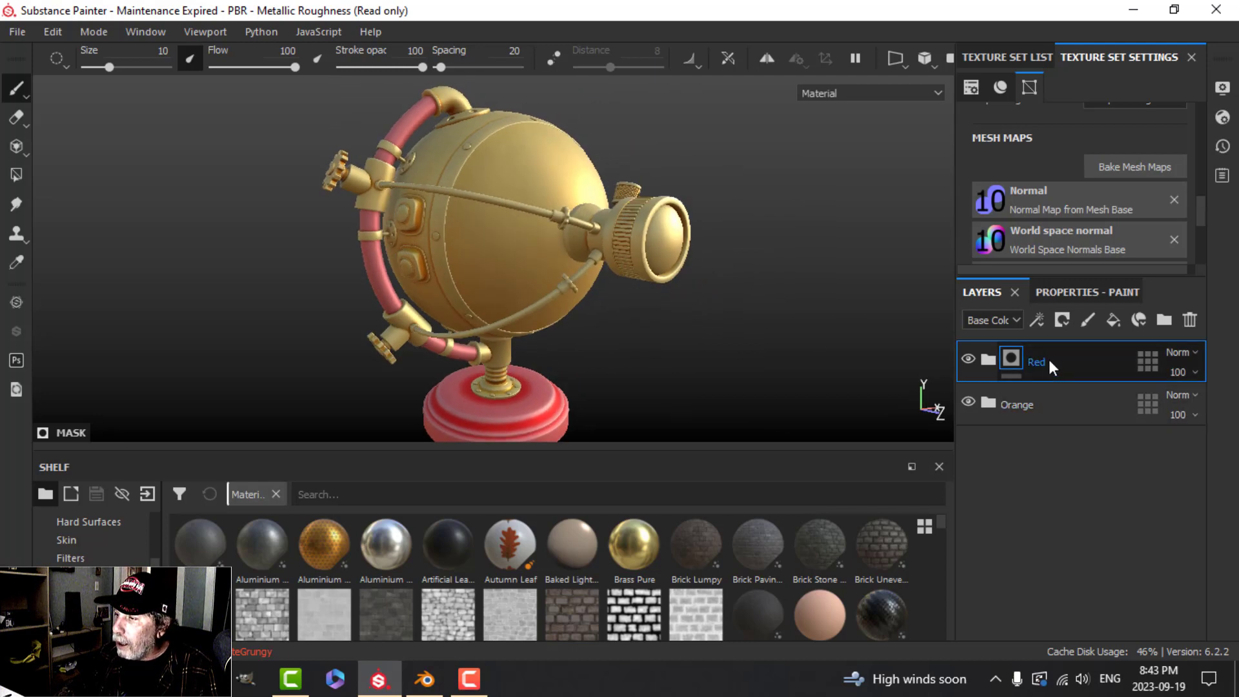
{"action": "right_click", "coordinate": [1048, 359]}
{"action": "left_click", "coordinate": [987, 360]}
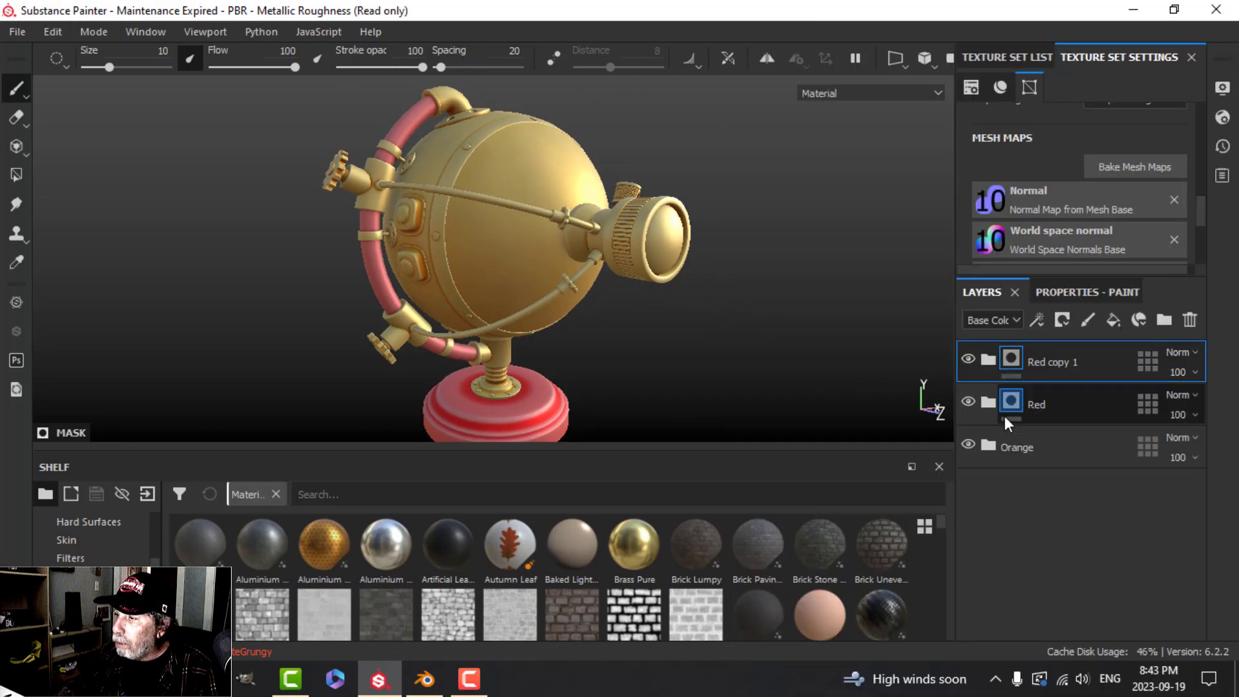
{"action": "right_click", "coordinate": [1010, 361]}
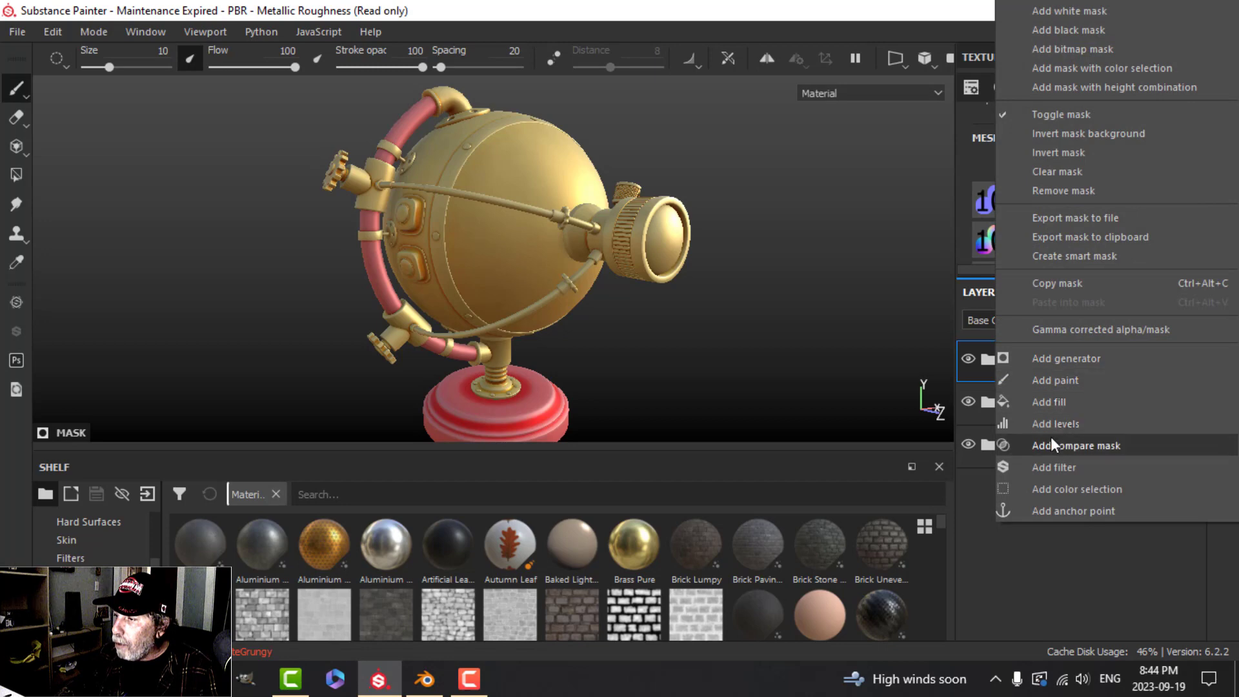
{"action": "left_click", "coordinate": [1063, 170]}
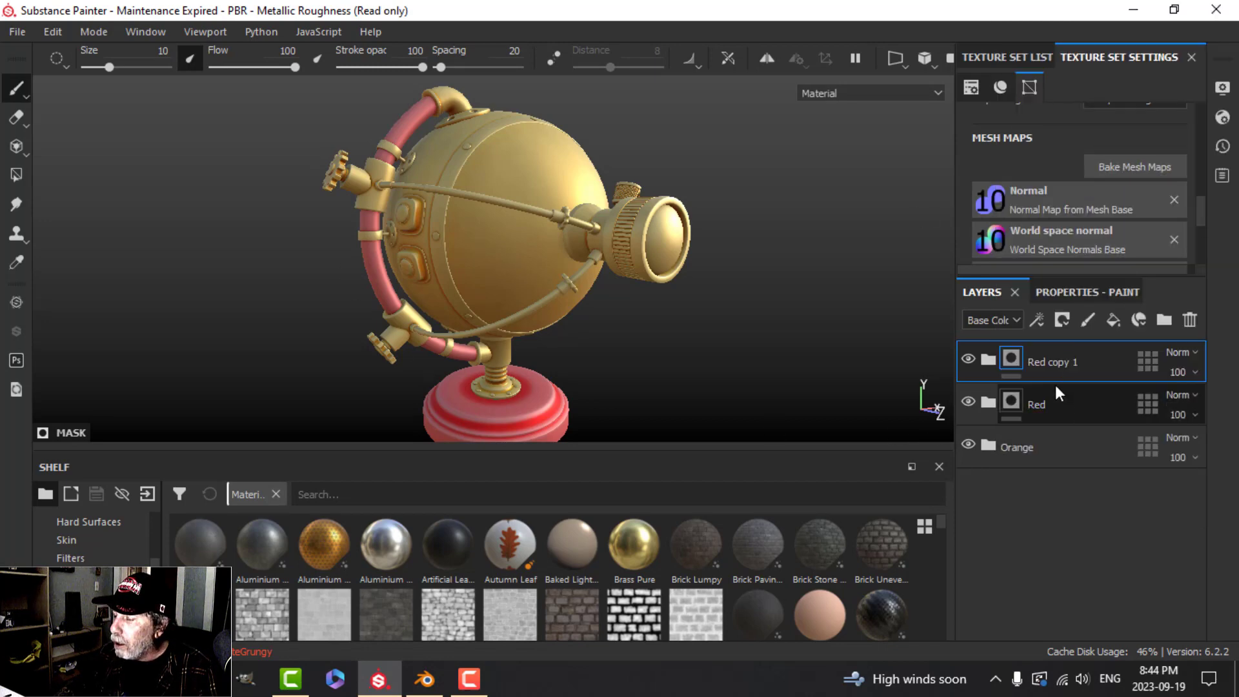
Step: Expand the Red copy 1 folder and rename it as Silver
{"action": "left_click", "coordinate": [989, 358]}
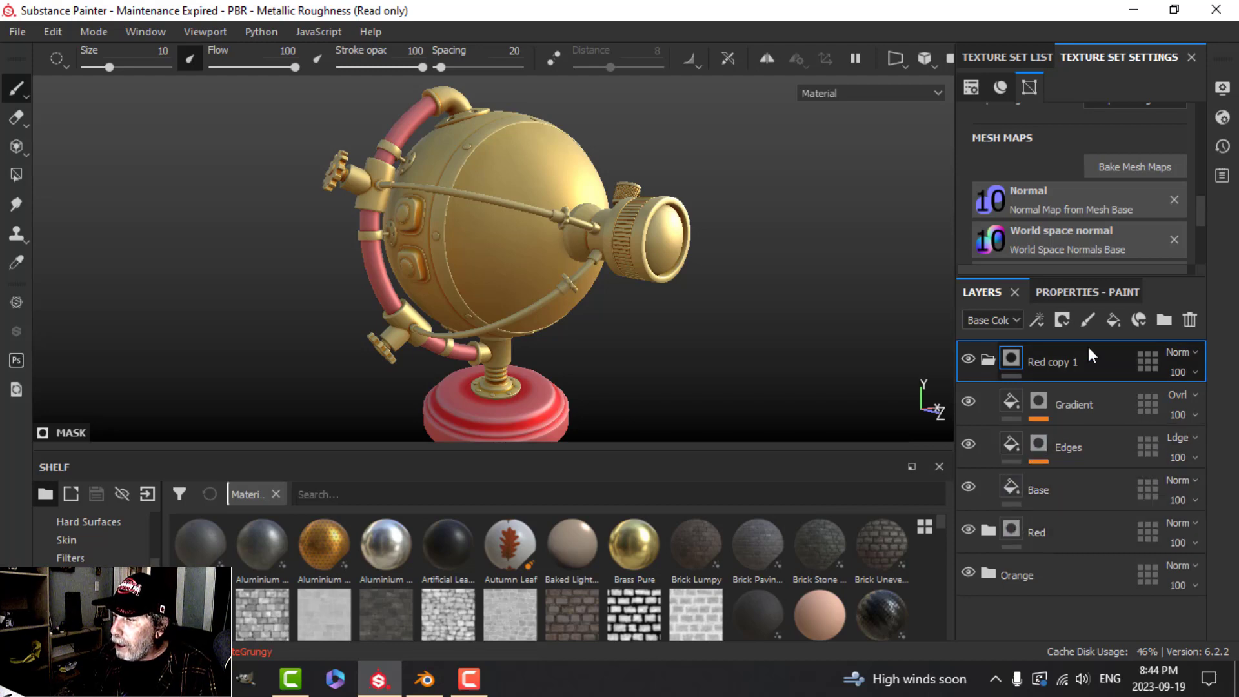
{"action": "double_click", "coordinate": [1069, 355]}
{"action": "type", "text": "Sl"}
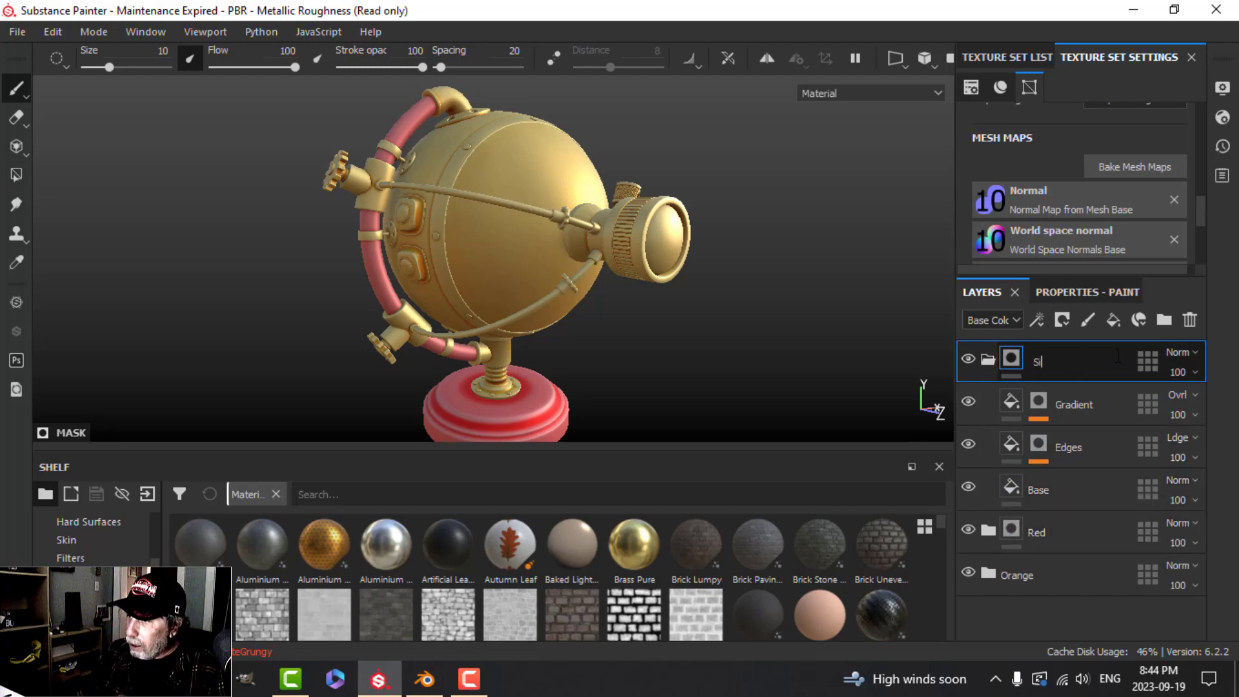
{"action": "type", "text": "lver"}
{"action": "key", "text": "Return"}
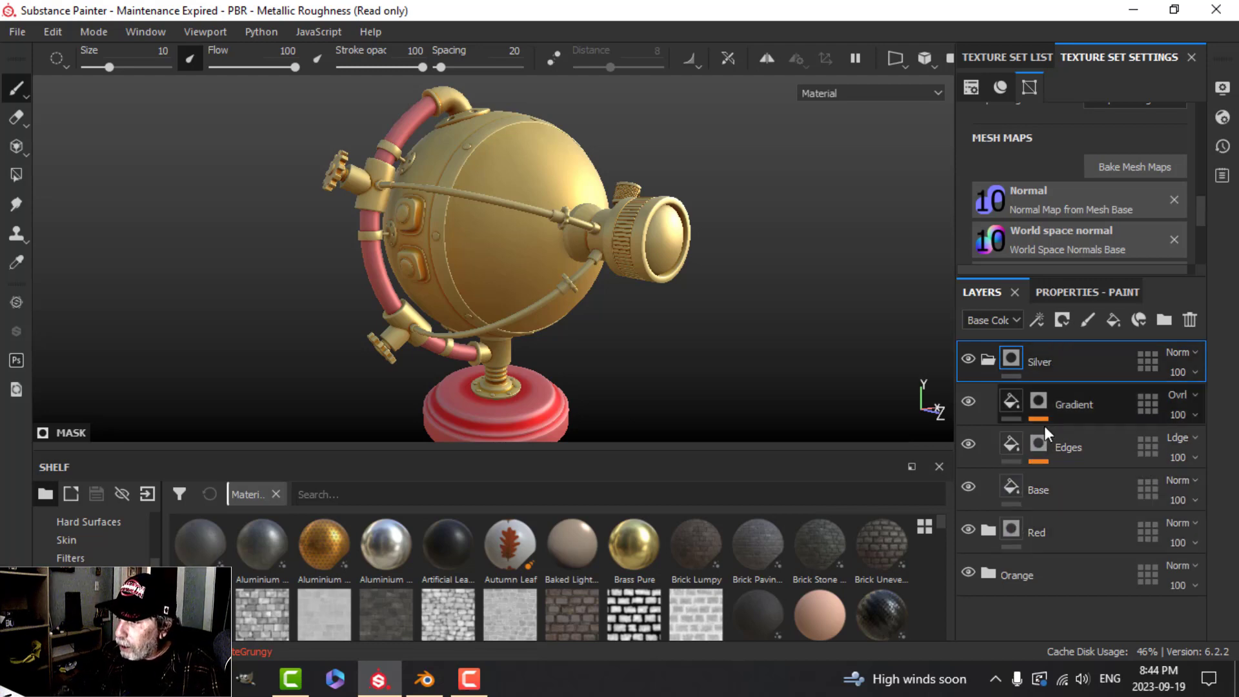
Step: Change the base color of the Silver folder's Base layer to a pale grayish blue
{"action": "left_click", "coordinate": [1004, 490]}
{"action": "left_click", "coordinate": [1070, 285]}
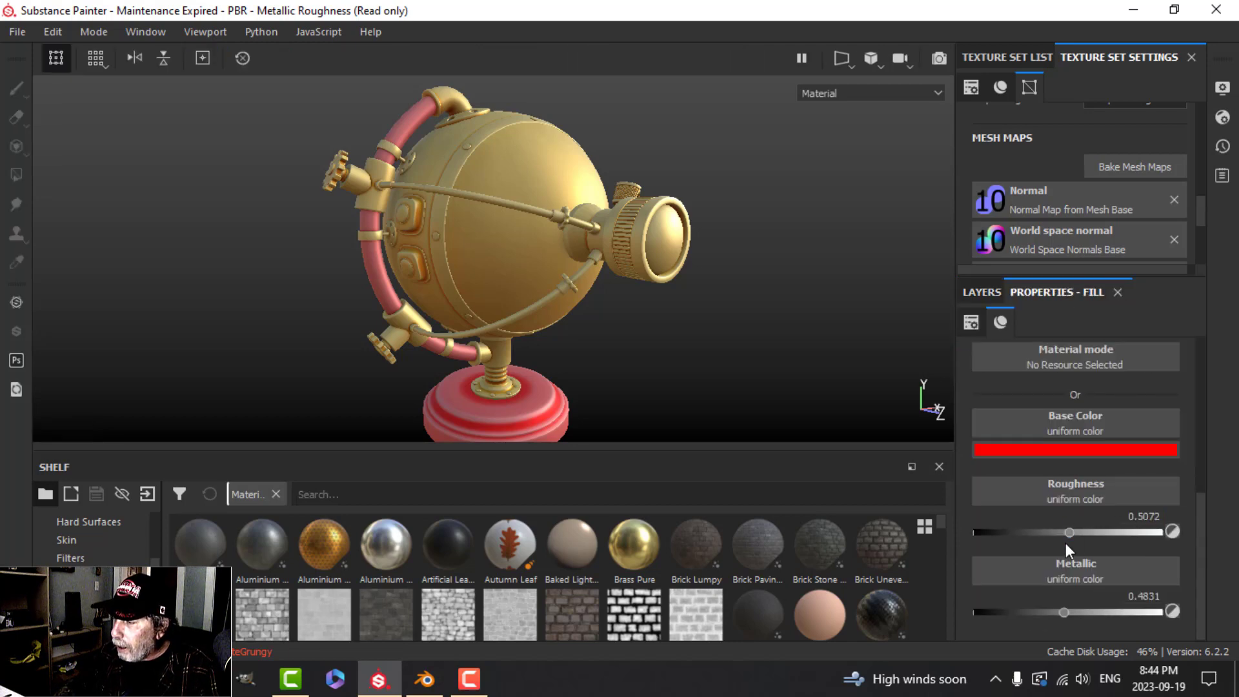
{"action": "left_click", "coordinate": [1066, 448]}
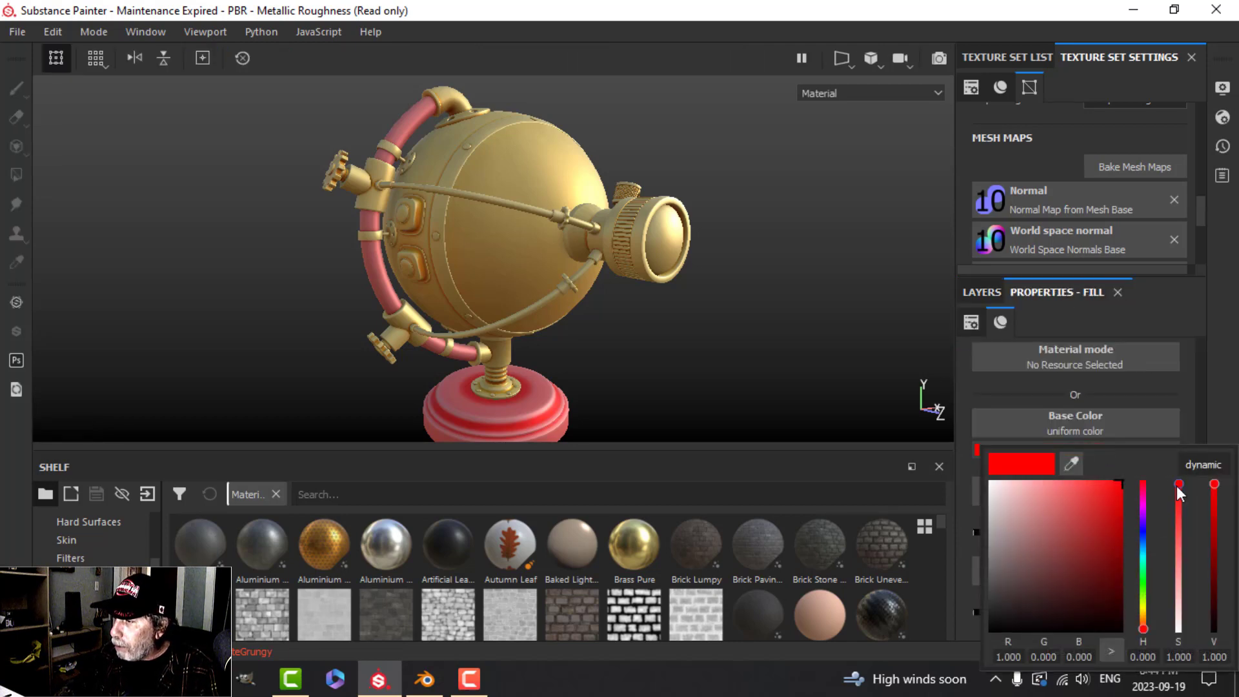
{"action": "left_click", "coordinate": [1142, 550]}
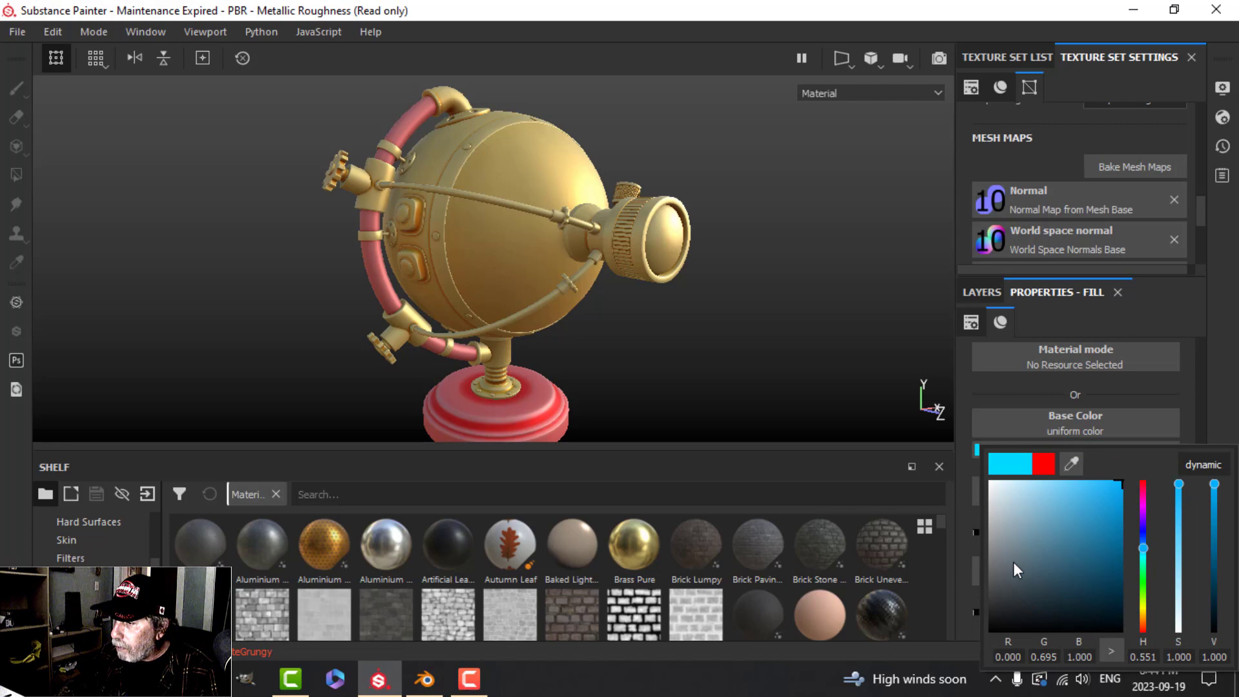
{"action": "left_click_drag", "start_coordinate": [1014, 563], "coordinate": [1011, 502]}
{"action": "left_click", "coordinate": [1216, 336]}
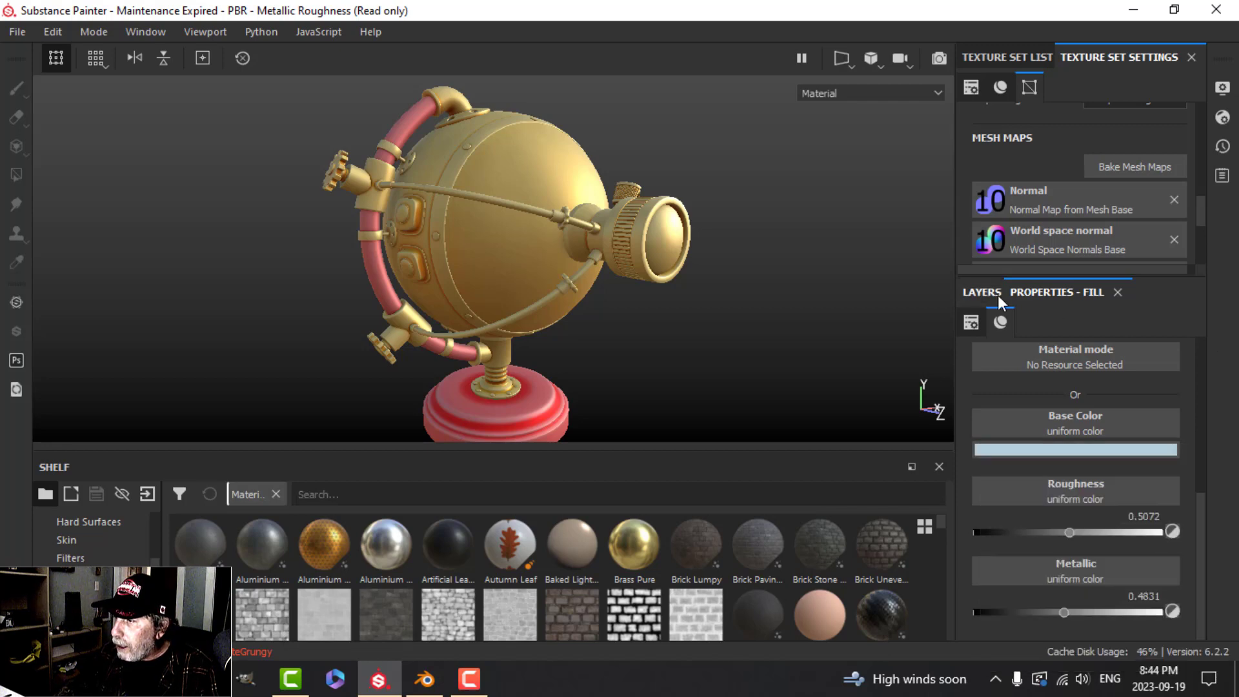
Step: Set the base color of the Silver folder's Gradient layer to a muted dark blue, R 0.062, G 0.071, B 0.170
{"action": "left_click", "coordinate": [987, 292]}
{"action": "left_click", "coordinate": [1045, 403]}
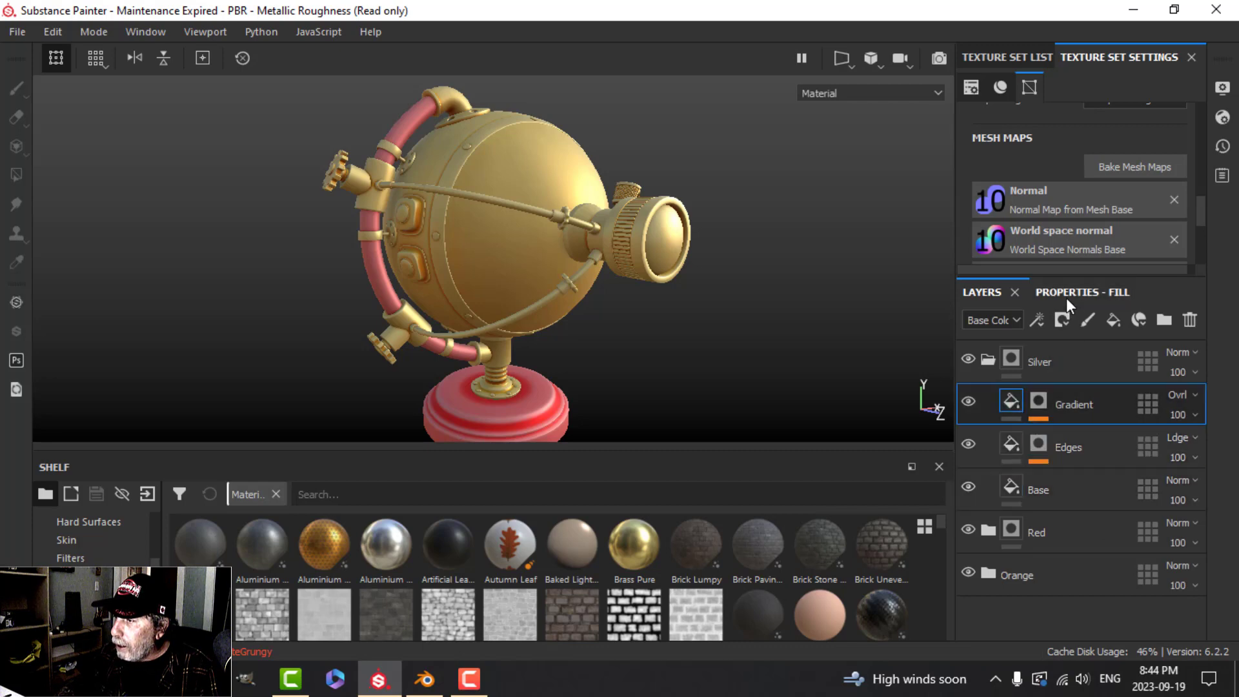
{"action": "left_click", "coordinate": [1066, 293]}
{"action": "left_click", "coordinate": [1076, 449]}
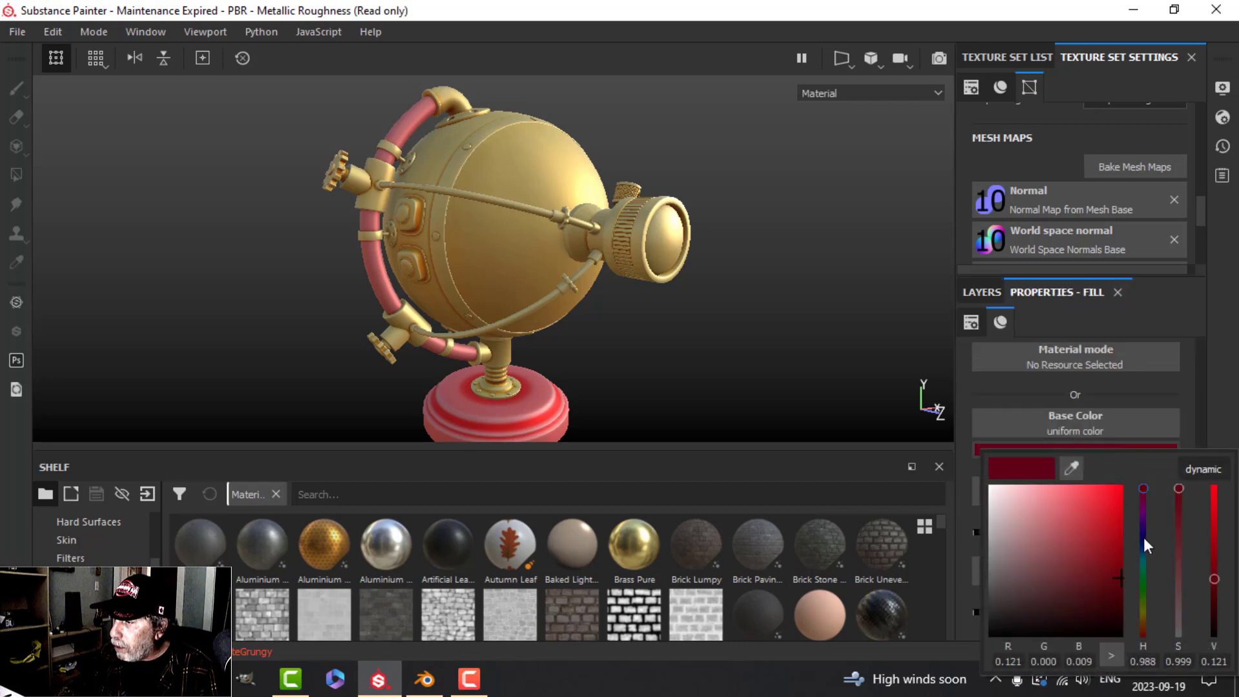
{"action": "left_click", "coordinate": [1143, 538]}
{"action": "mouse_move", "coordinate": [1033, 571]}
{"action": "left_mouse_down"}
{"action": "mouse_move", "coordinate": [1050, 566]}
{"action": "mouse_move", "coordinate": [1036, 568]}
{"action": "left_mouse_up"}
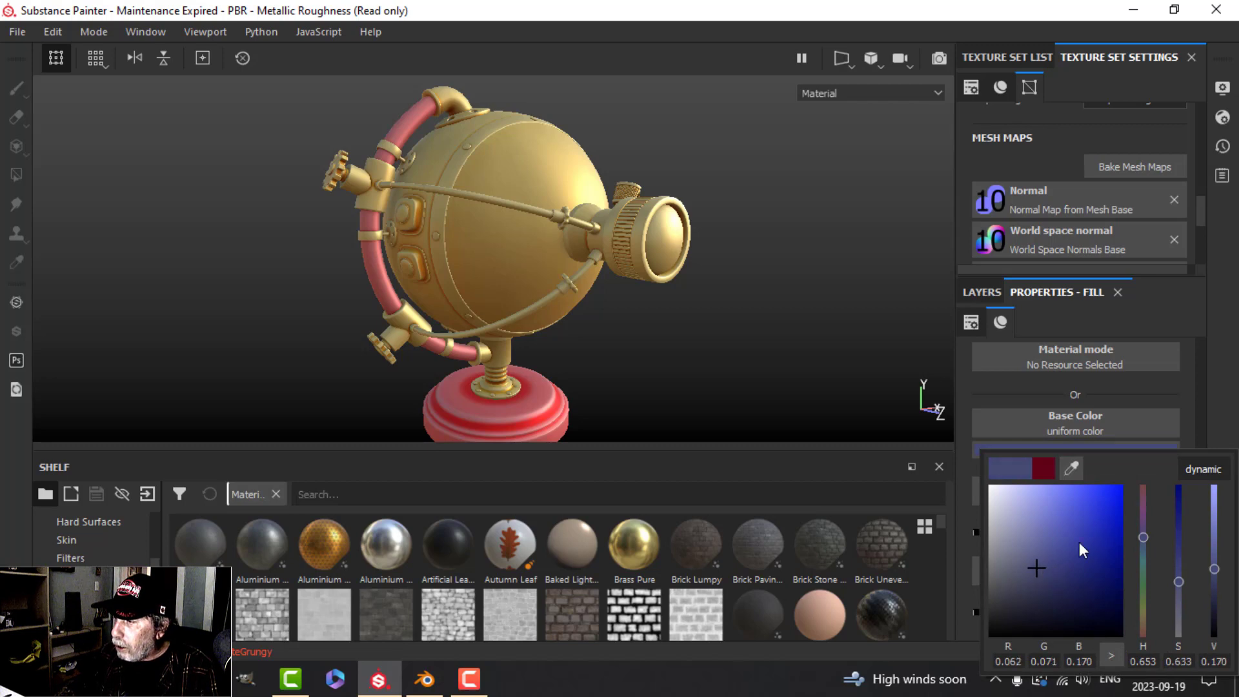
{"action": "left_click", "coordinate": [1209, 352]}
Step: Collapse the Silver folder and polygon-fill its mask on the ridged lens ring and the knurled knob above it
{"action": "left_click", "coordinate": [997, 292]}
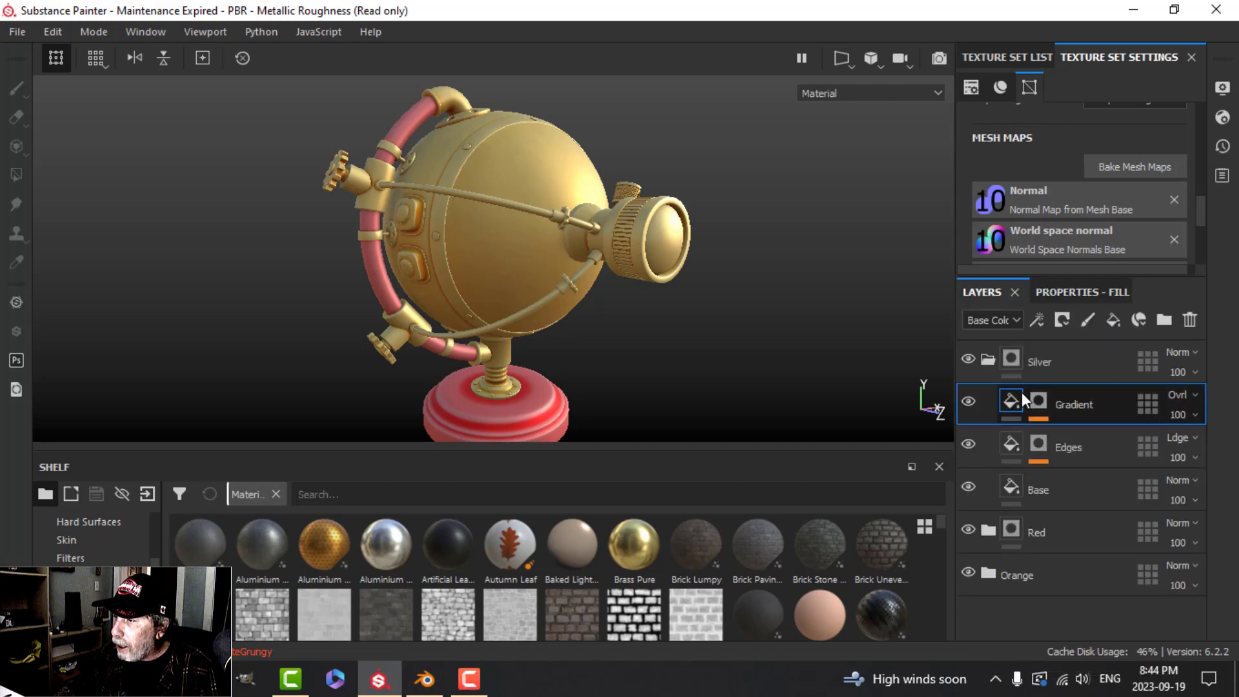
{"action": "left_click", "coordinate": [990, 355]}
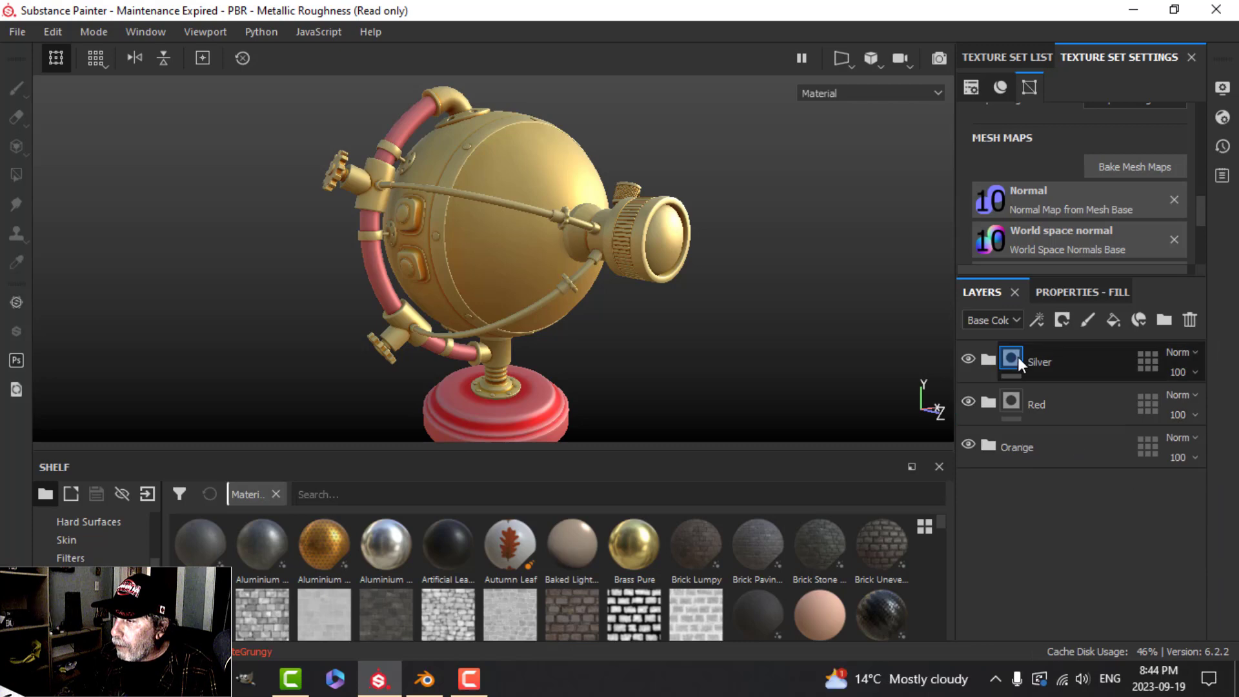
{"action": "left_click", "coordinate": [1011, 357]}
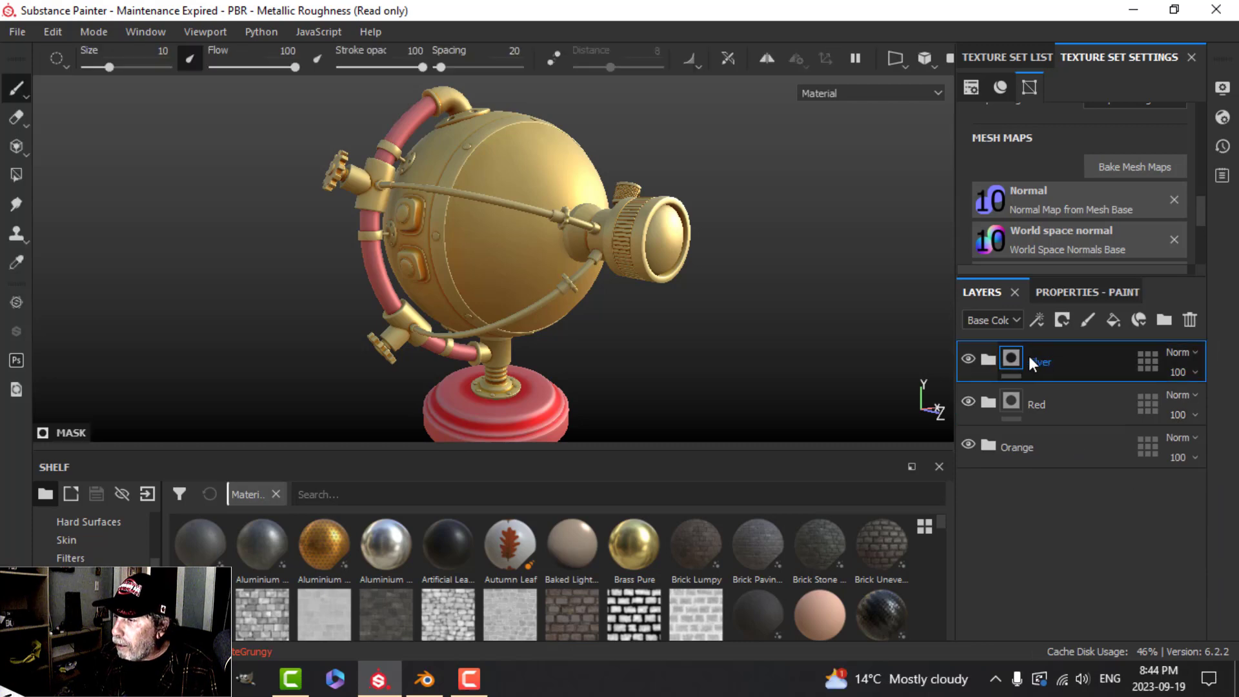
{"action": "left_click", "coordinate": [16, 174]}
{"action": "scroll", "coordinate": [351, 198], "scroll_direction": "up", "scroll_amount": 3}
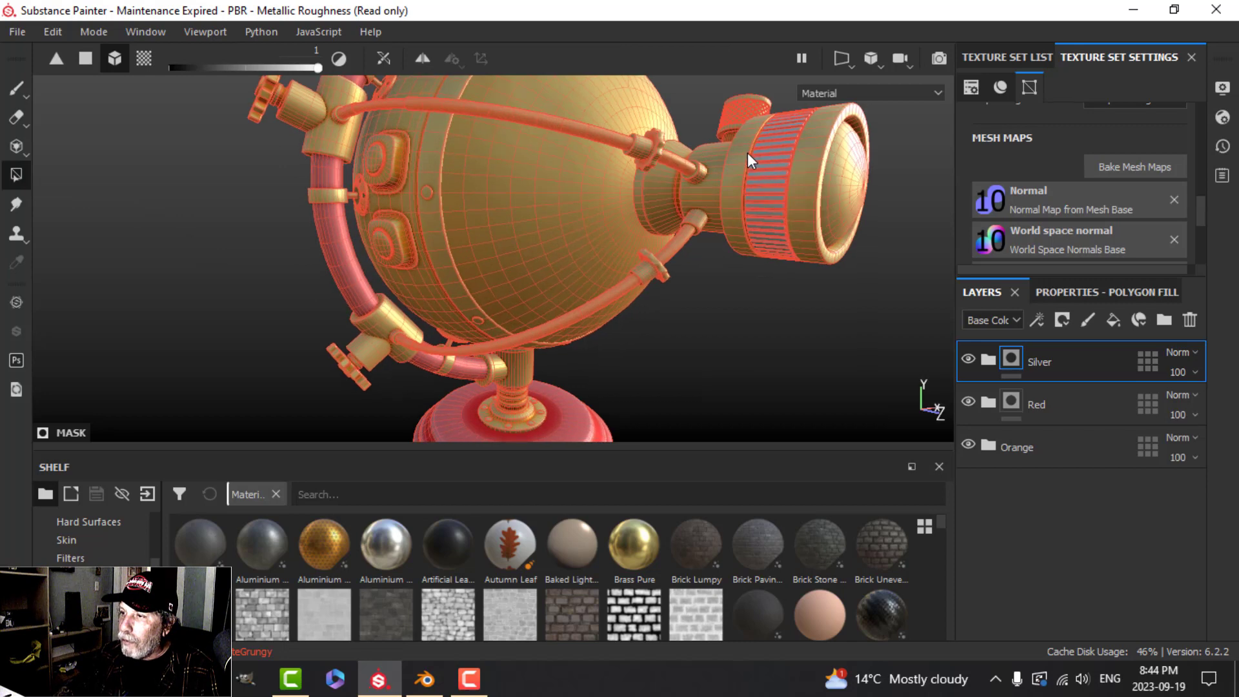
{"action": "left_click_drag", "start_coordinate": [752, 165], "coordinate": [768, 210], "text": "alt"}
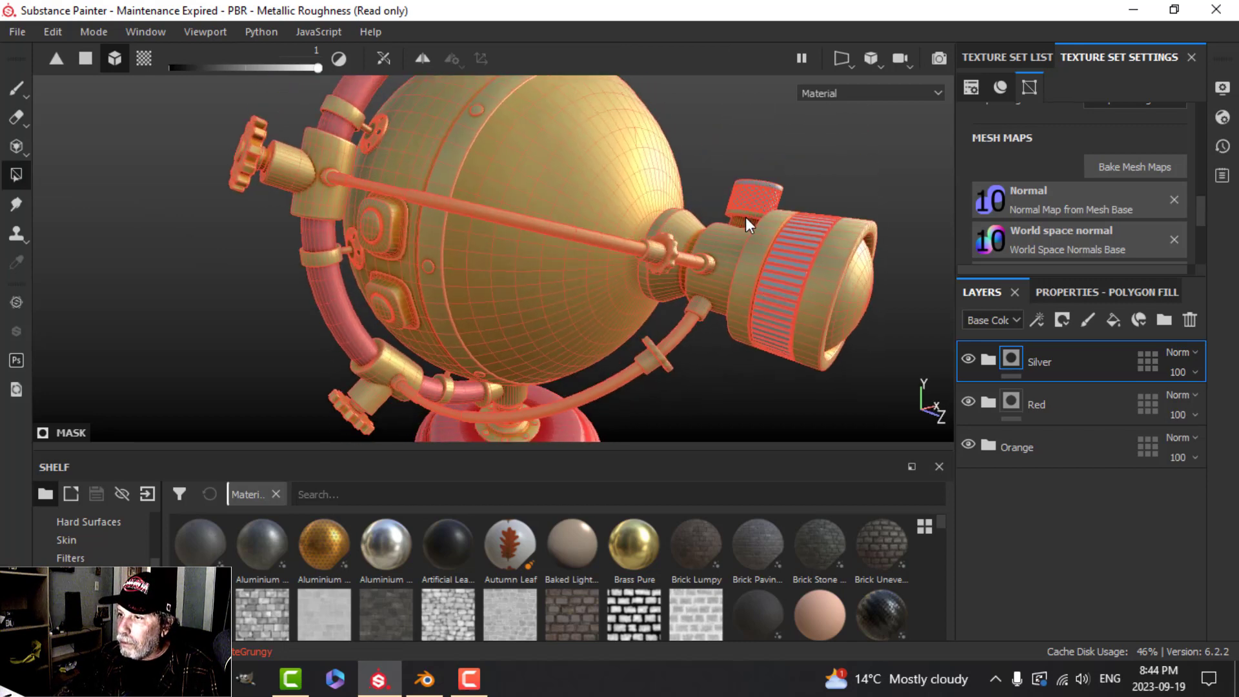
Step: Examine the silver lens ring and knob without the wireframe, from close up and against the whole globe and base
{"action": "left_click", "coordinate": [18, 90]}
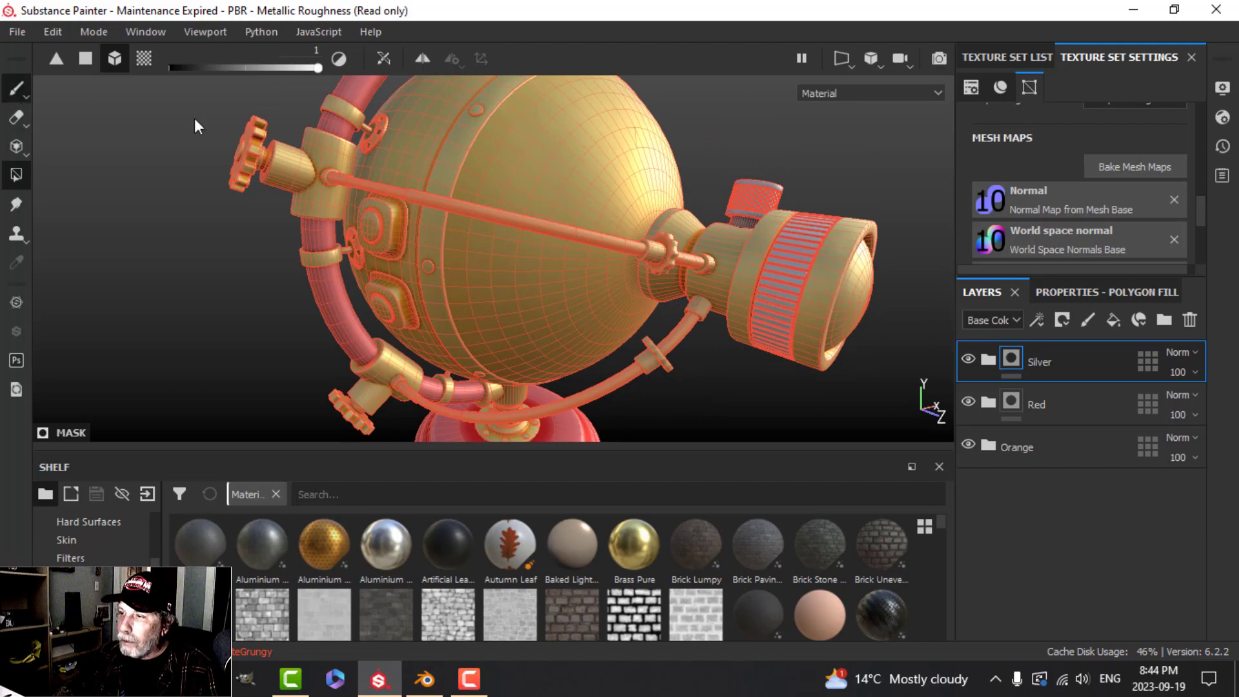
{"action": "left_click_drag", "start_coordinate": [785, 222], "coordinate": [810, 257], "text": "alt"}
{"action": "right_click_drag", "start_coordinate": [810, 257], "coordinate": [855, 278], "text": "alt"}
{"action": "mouse_move", "coordinate": [854, 279]}
{"action": "middle_mouse_down", "text": "alt"}
{"action": "mouse_move", "coordinate": [809, 271]}
{"action": "mouse_move", "coordinate": [695, 336]}
{"action": "middle_mouse_up", "text": "alt"}
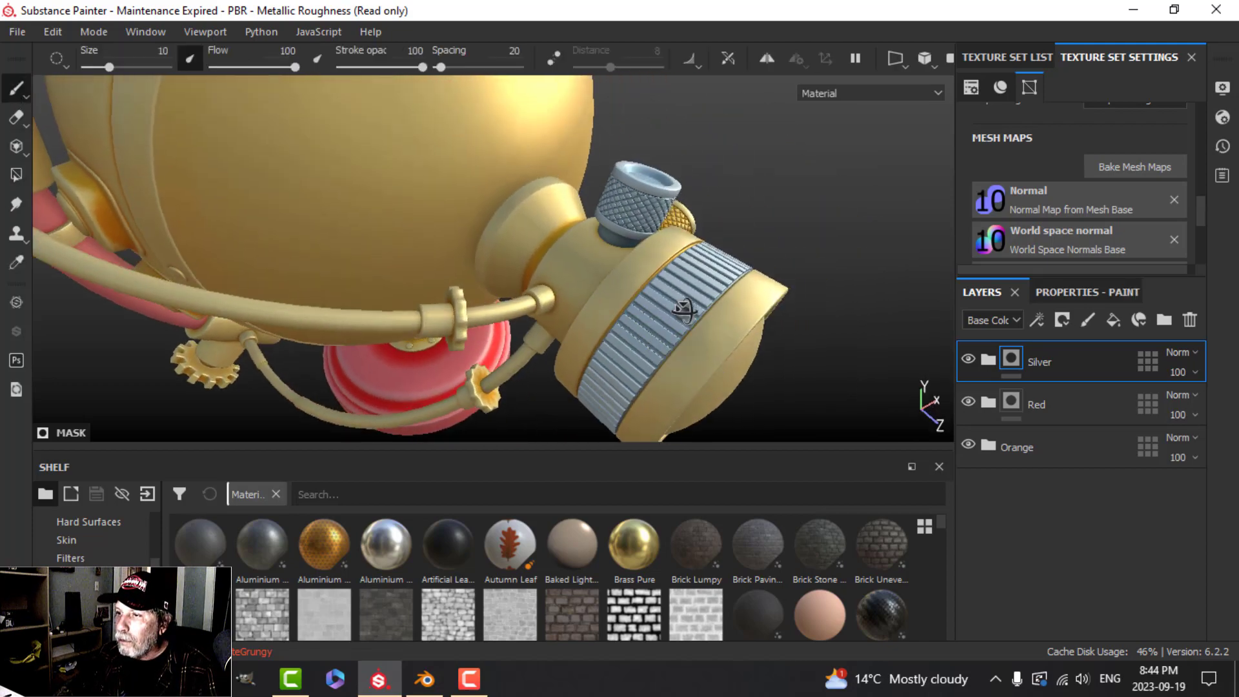
{"action": "left_click_drag", "start_coordinate": [684, 306], "coordinate": [722, 262], "text": "alt"}
{"action": "scroll", "coordinate": [653, 358], "scroll_direction": "down", "scroll_amount": 2}
{"action": "middle_click_drag", "start_coordinate": [653, 358], "coordinate": [679, 183], "text": "alt"}
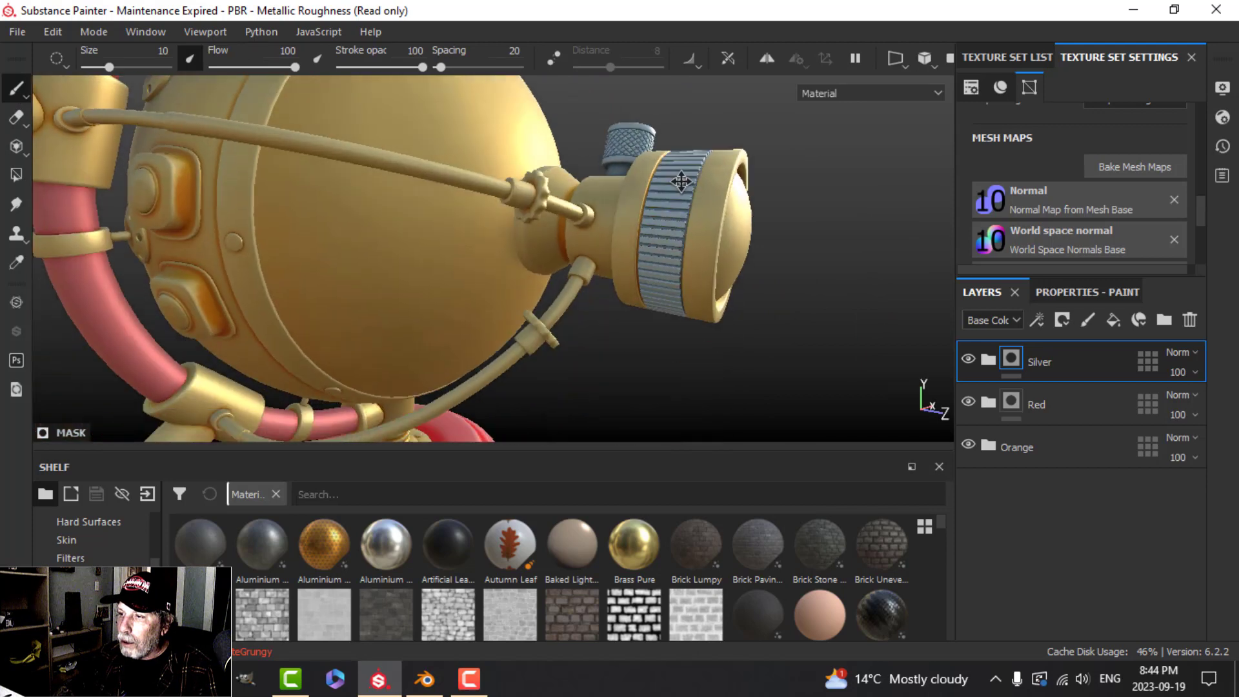
{"action": "middle_click_drag", "start_coordinate": [652, 242], "coordinate": [685, 180], "text": "alt"}
{"action": "scroll", "coordinate": [680, 227], "scroll_direction": "up", "scroll_amount": 2}
{"action": "scroll", "coordinate": [679, 245], "scroll_direction": "down", "scroll_amount": 2}
{"action": "scroll", "coordinate": [678, 248], "scroll_direction": "down", "scroll_amount": 3}
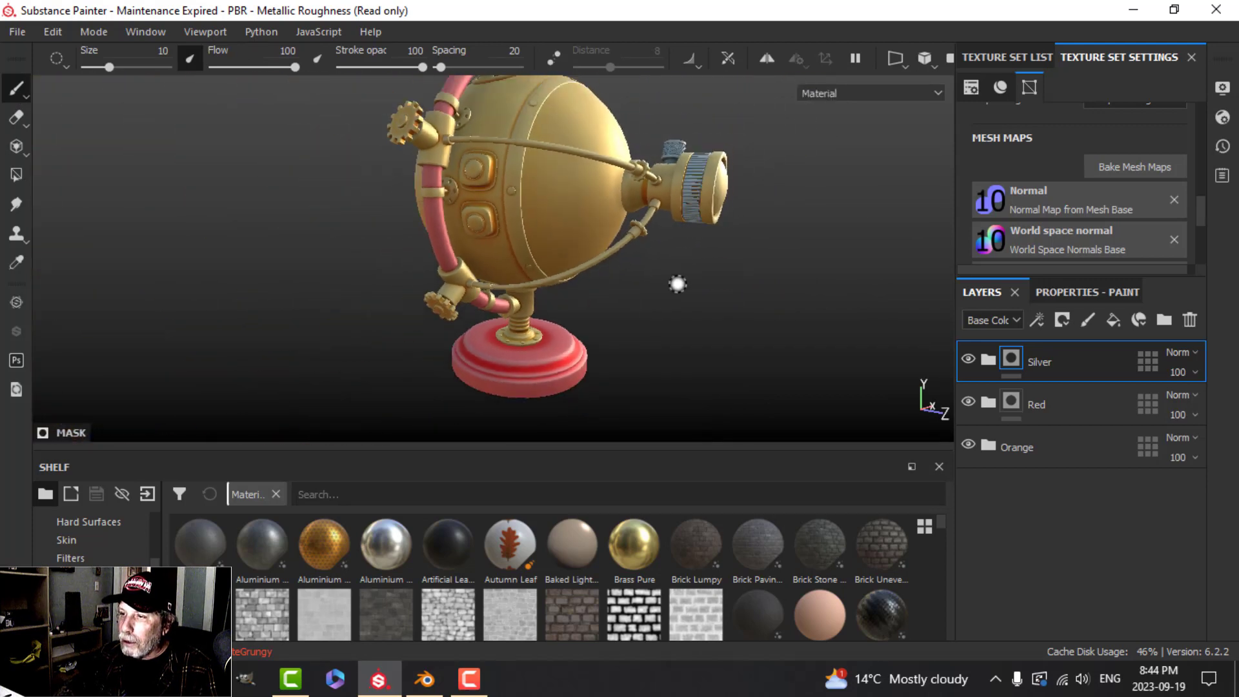
{"action": "middle_click_drag", "start_coordinate": [664, 283], "coordinate": [680, 216], "text": "alt"}
{"action": "scroll", "coordinate": [665, 258], "scroll_direction": "up", "scroll_amount": 2}
{"action": "middle_click_drag", "start_coordinate": [664, 264], "coordinate": [700, 225], "text": "alt"}
{"action": "left_click_drag", "start_coordinate": [699, 213], "coordinate": [636, 234], "text": "alt"}
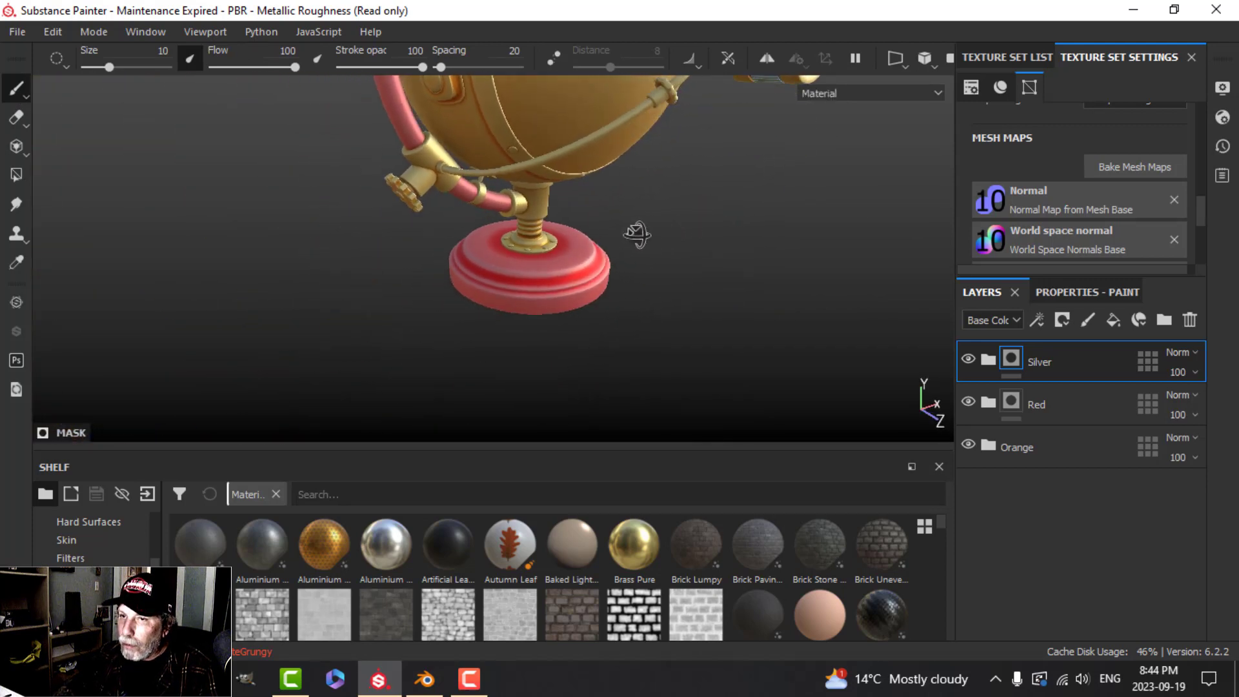
Step: Polygon-fill the Silver mask on the threaded stem and the round flange on top of the red base
{"action": "left_click", "coordinate": [12, 178]}
{"action": "scroll", "coordinate": [564, 292], "scroll_direction": "up", "scroll_amount": 4}
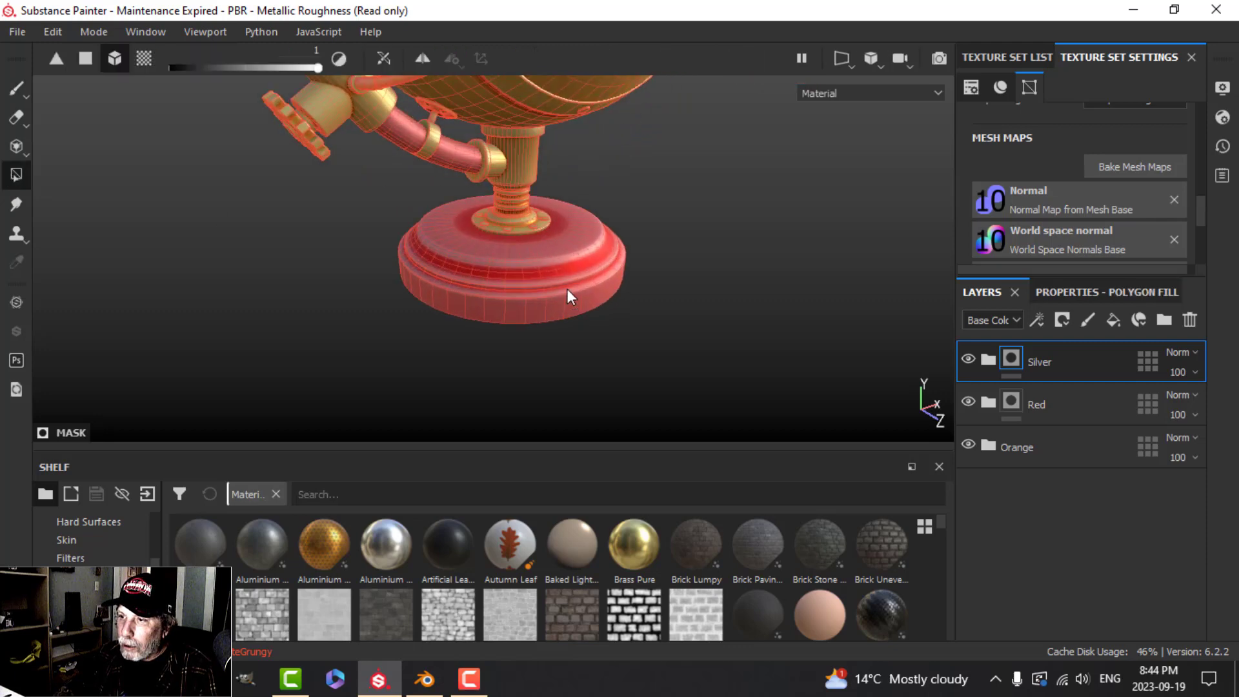
{"action": "left_click", "coordinate": [497, 178]}
{"action": "scroll", "coordinate": [571, 216], "scroll_direction": "down", "scroll_amount": 3}
{"action": "scroll", "coordinate": [555, 213], "scroll_direction": "up", "scroll_amount": 5}
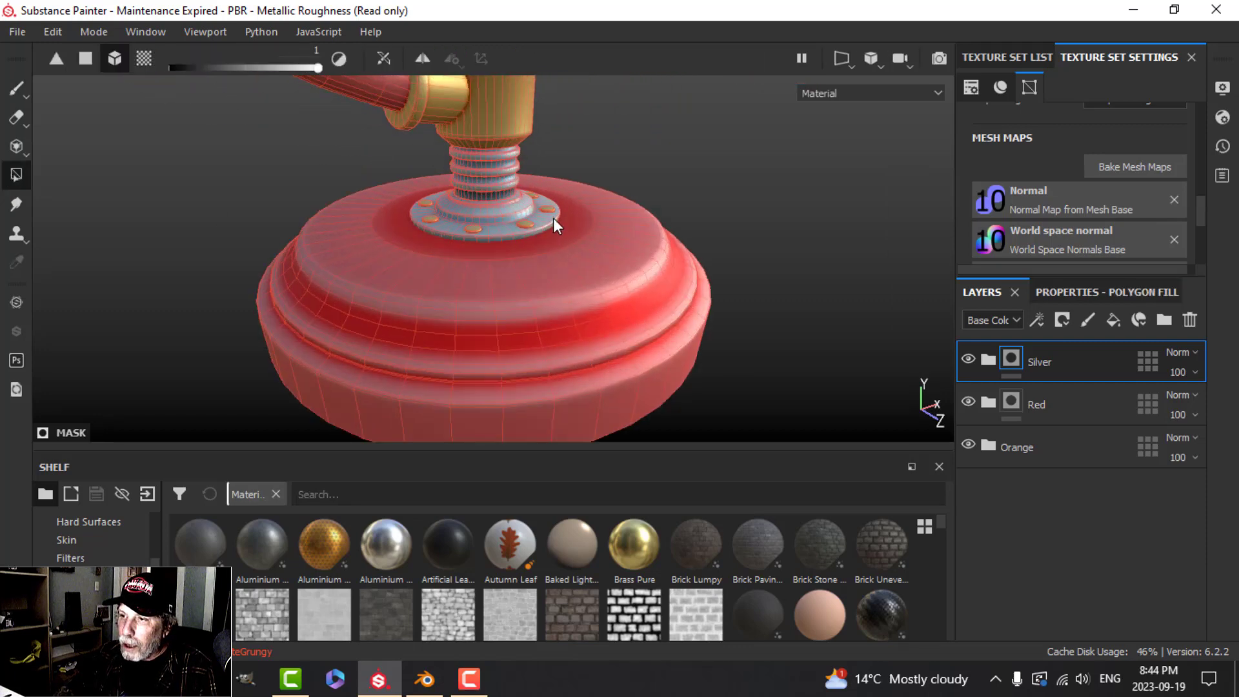
Step: Polygon-fill the Silver mask on the round rivets around the flange on the red base
{"action": "scroll", "coordinate": [555, 297], "scroll_direction": "up", "scroll_amount": 3}
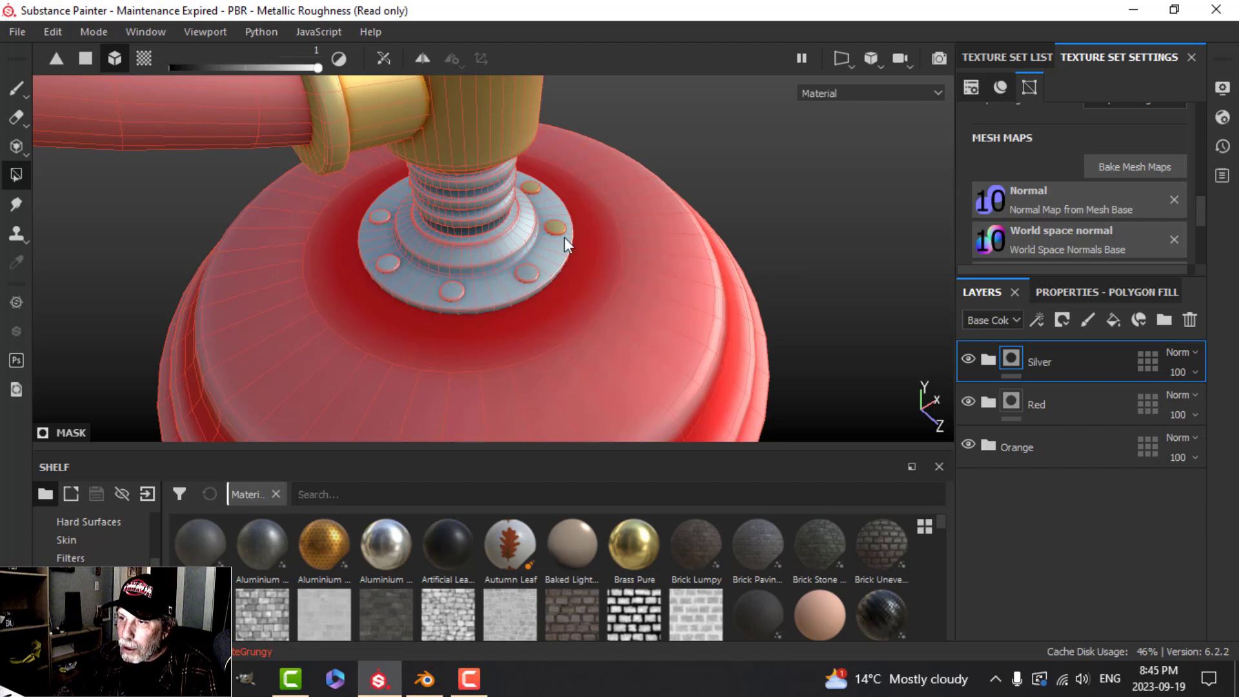
{"action": "left_click_drag", "start_coordinate": [637, 231], "coordinate": [524, 316], "text": "alt"}
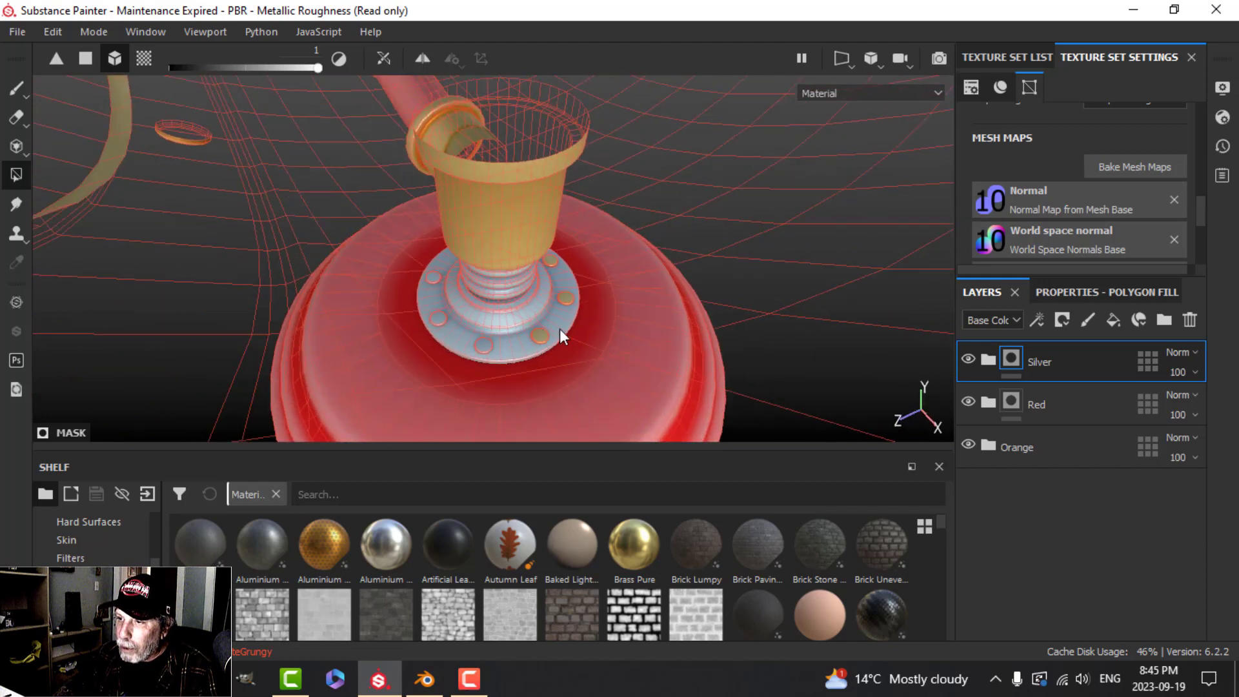
{"action": "left_click", "coordinate": [564, 300]}
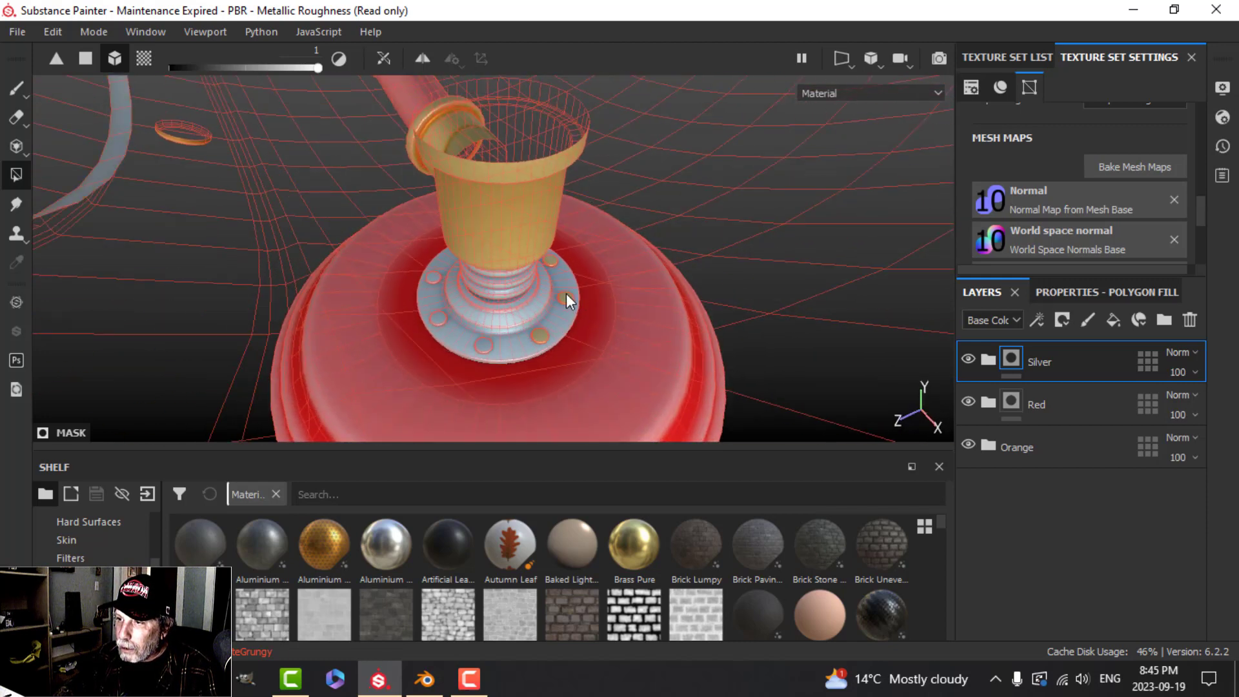
{"action": "left_click_drag", "start_coordinate": [680, 340], "coordinate": [757, 265], "text": "alt"}
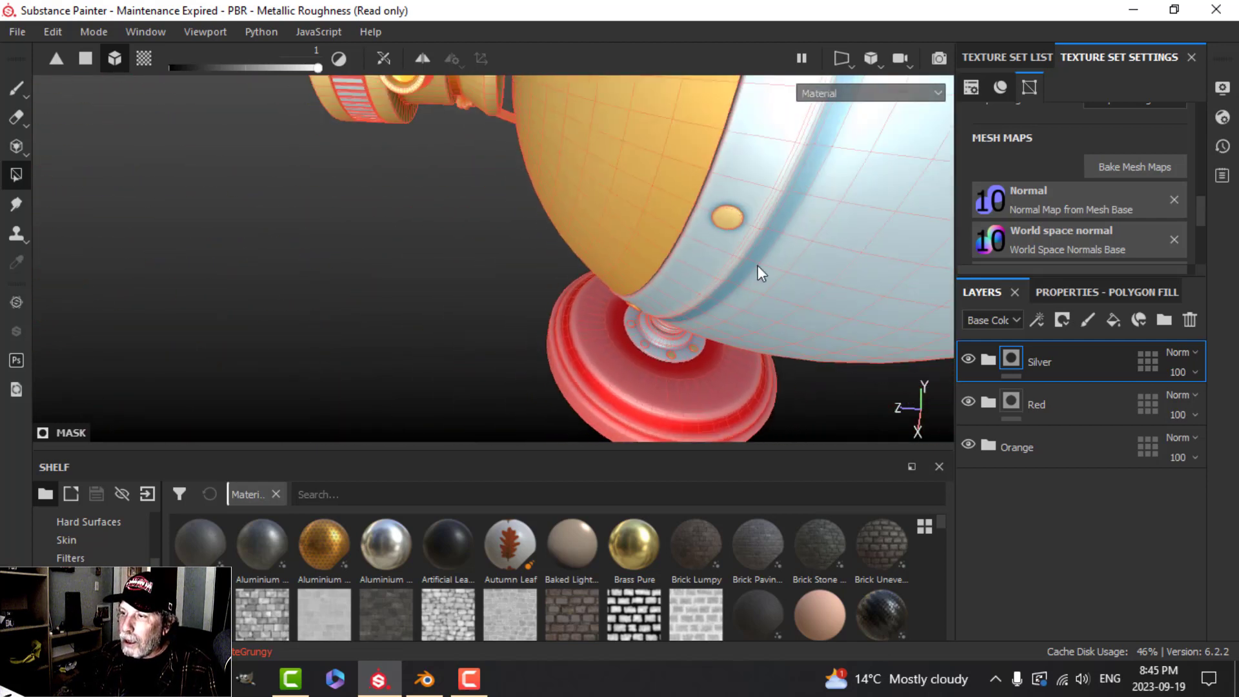
{"action": "left_click", "coordinate": [792, 273]}
{"action": "scroll", "coordinate": [737, 348], "scroll_direction": "up", "scroll_amount": 3}
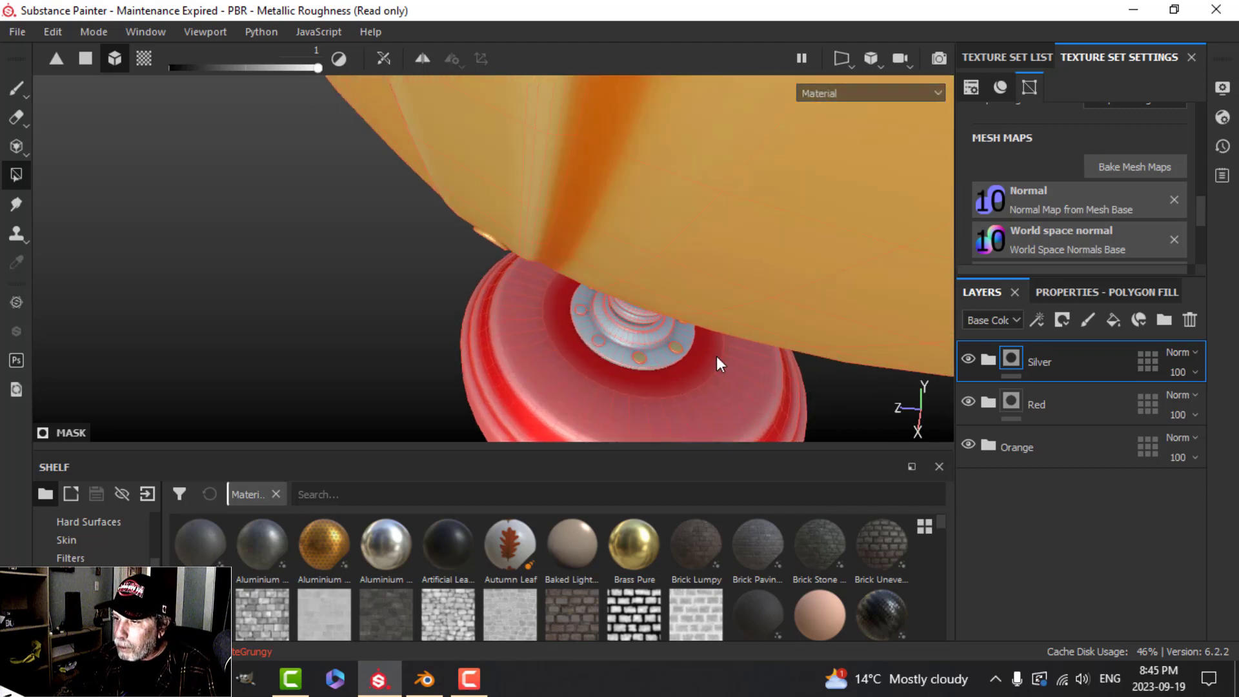
{"action": "scroll", "coordinate": [716, 355], "scroll_direction": "up", "scroll_amount": 4}
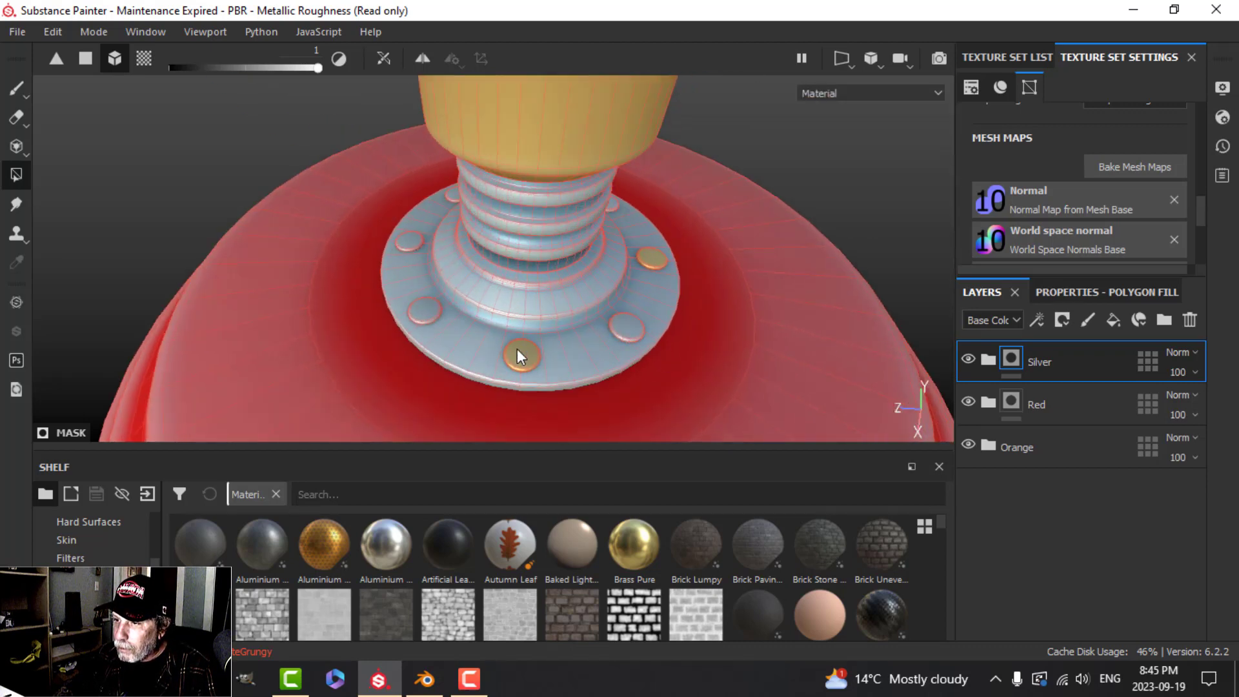
{"action": "left_click_drag", "start_coordinate": [420, 316], "coordinate": [633, 298], "text": "alt"}
{"action": "scroll", "coordinate": [590, 354], "scroll_direction": "up", "scroll_amount": 3}
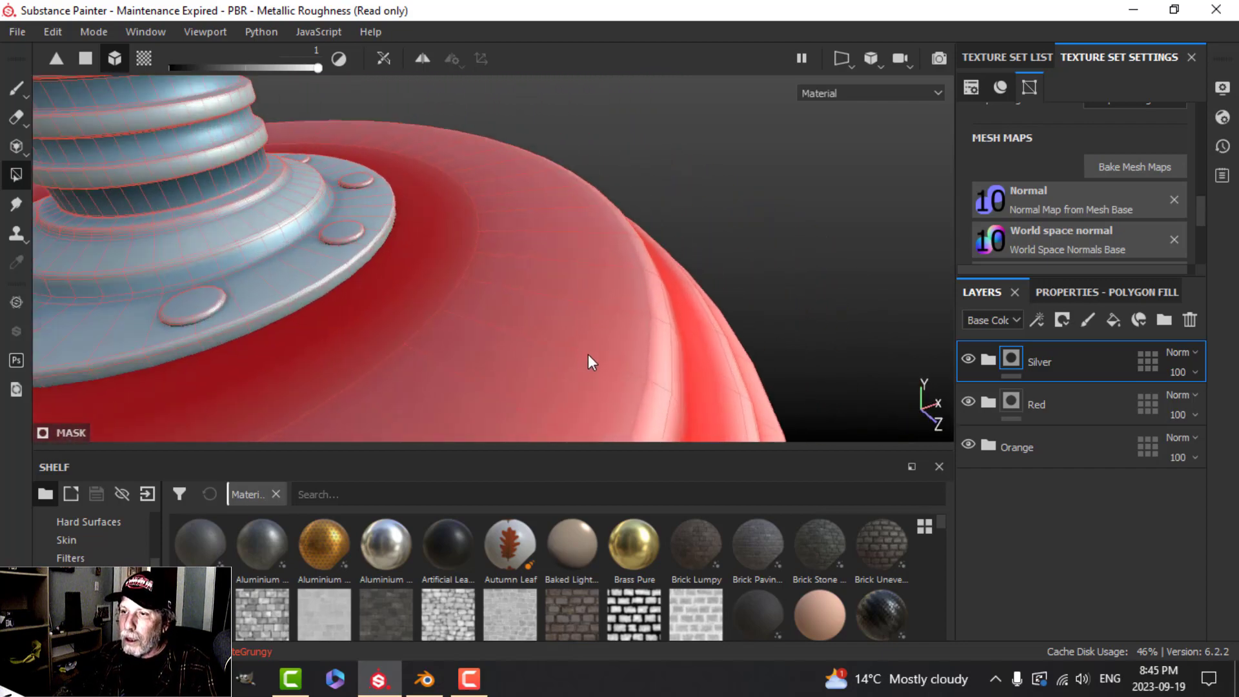
{"action": "scroll", "coordinate": [580, 352], "scroll_direction": "down", "scroll_amount": 3}
Step: Polygon-fill the Silver mask on the toothed valve wheels mounted along the red pipe
{"action": "scroll", "coordinate": [566, 339], "scroll_direction": "down", "scroll_amount": 6}
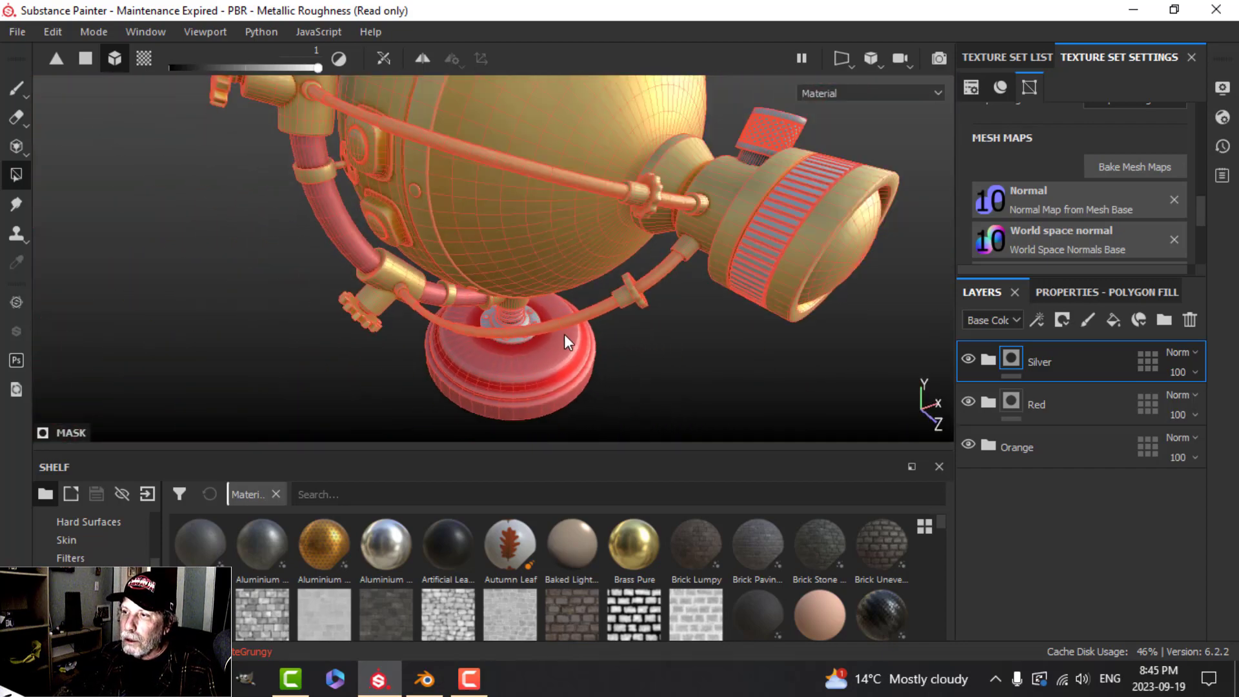
{"action": "middle_click_drag", "start_coordinate": [564, 334], "coordinate": [694, 347], "text": "alt"}
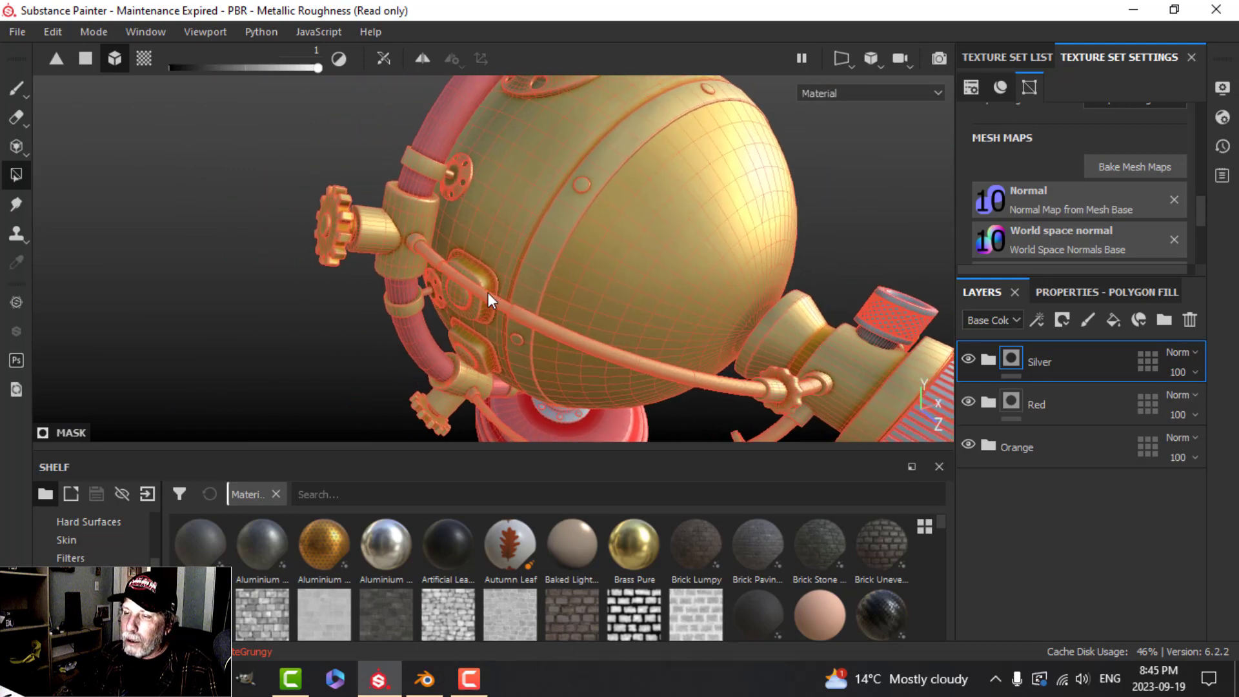
{"action": "scroll", "coordinate": [488, 292], "scroll_direction": "up", "scroll_amount": 3}
{"action": "middle_click_drag", "start_coordinate": [432, 296], "coordinate": [527, 321], "text": "alt"}
{"action": "left_click_drag", "start_coordinate": [527, 321], "coordinate": [506, 222], "text": "alt"}
{"action": "left_click", "coordinate": [452, 260]}
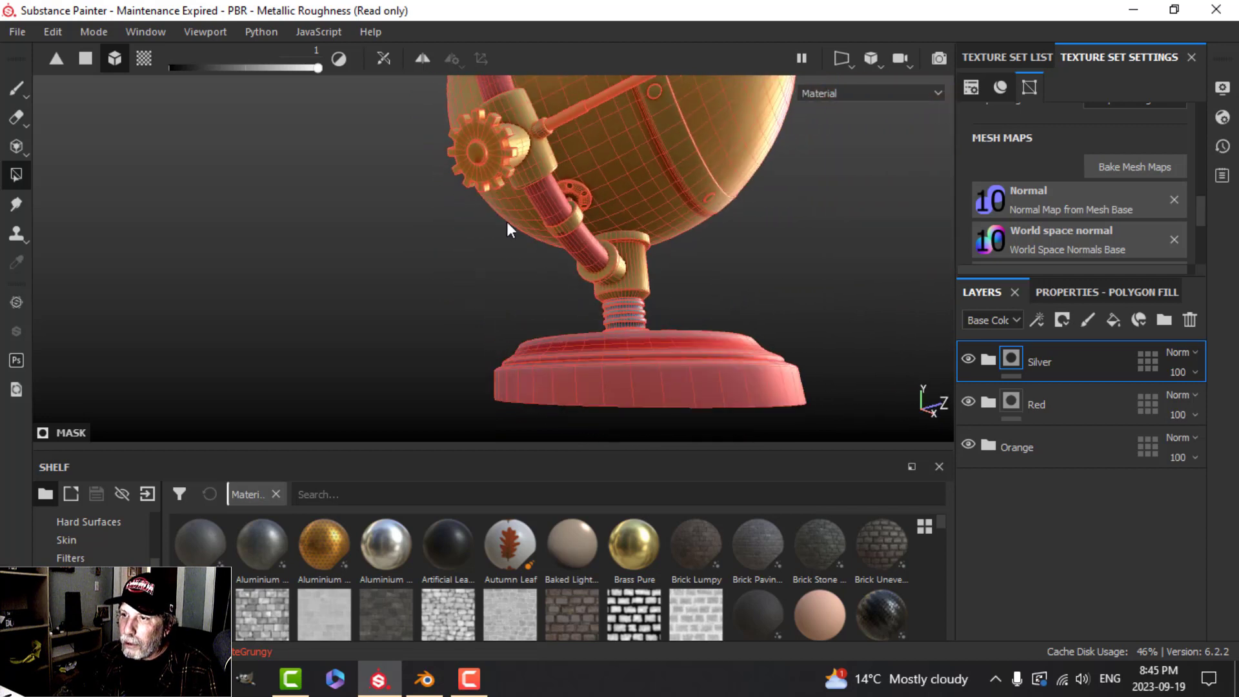
{"action": "left_click", "coordinate": [489, 144]}
{"action": "scroll", "coordinate": [635, 153], "scroll_direction": "down", "scroll_amount": 2}
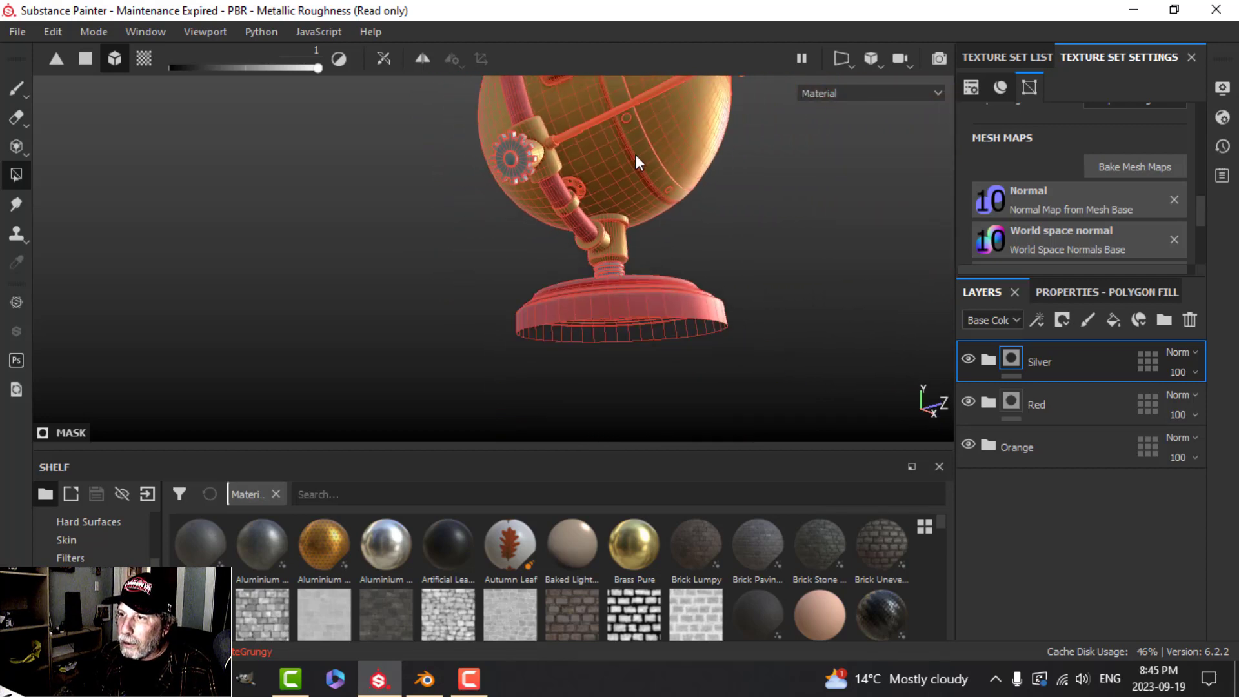
Step: Polygon-fill the Silver mask on the two square button frames and the lower curved rod beside the globe
{"action": "scroll", "coordinate": [628, 162], "scroll_direction": "up", "scroll_amount": 5}
{"action": "middle_click_drag", "start_coordinate": [628, 162], "coordinate": [596, 270], "text": "alt"}
{"action": "left_click_drag", "start_coordinate": [596, 271], "coordinate": [538, 282], "text": "alt"}
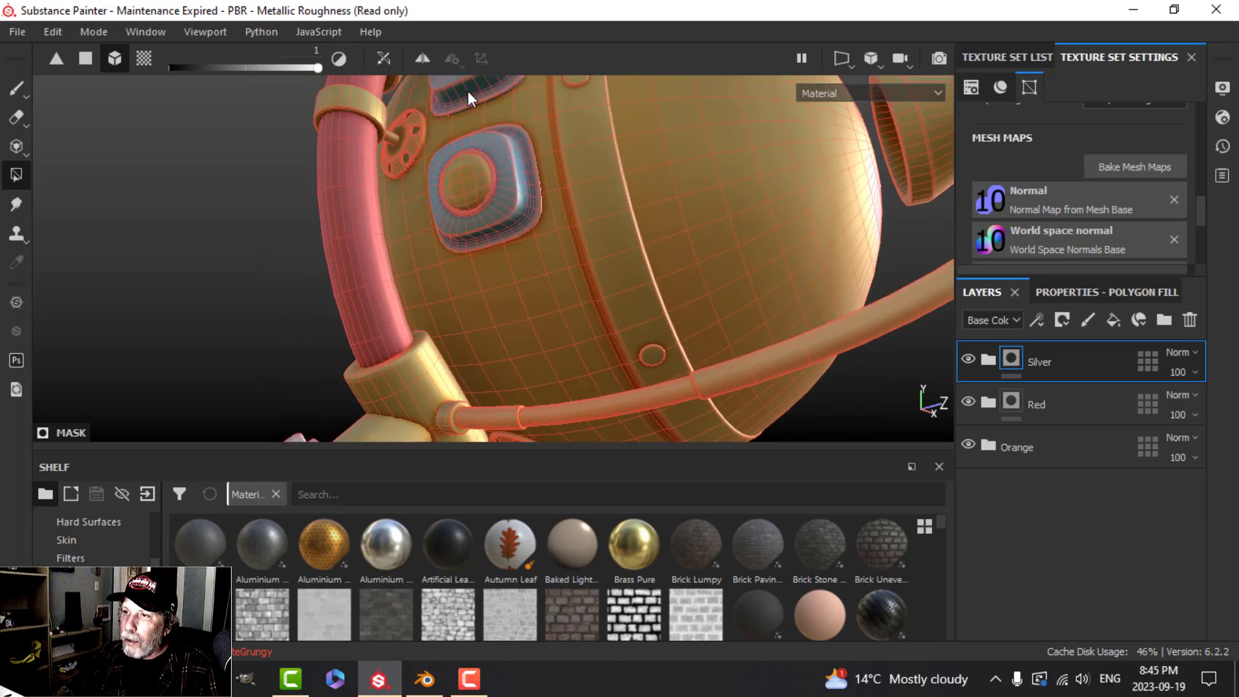
{"action": "left_click_drag", "start_coordinate": [590, 380], "coordinate": [564, 395], "text": "alt"}
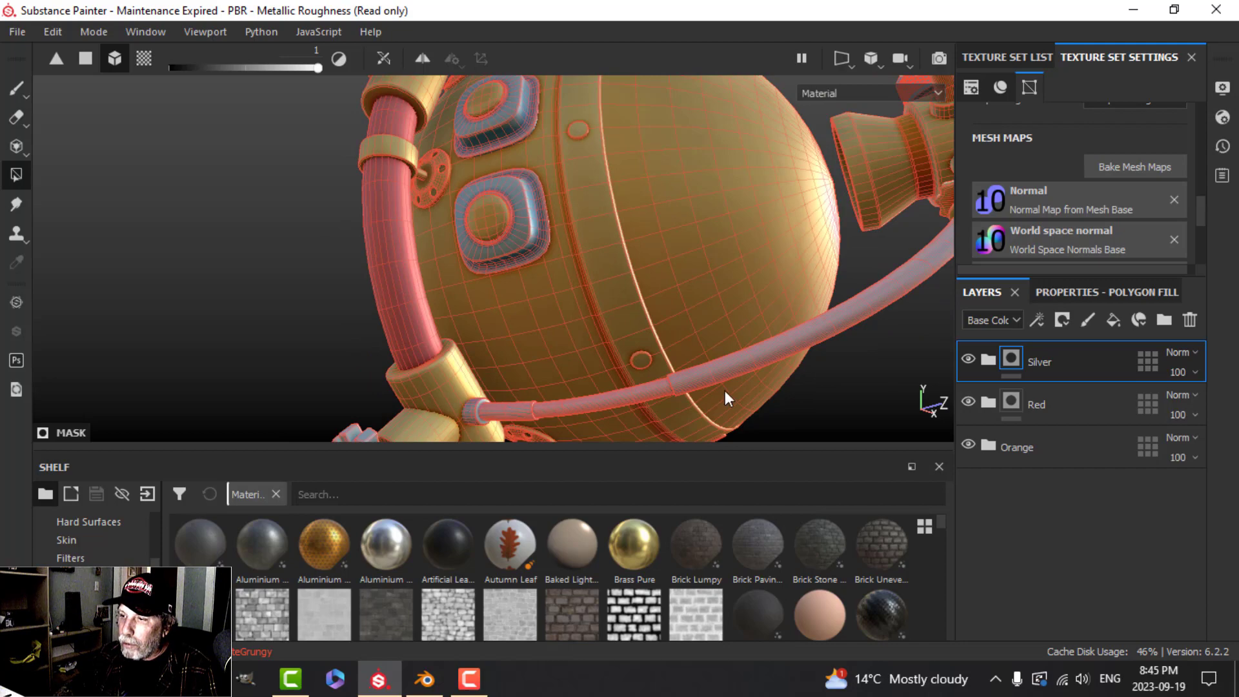
Step: Polygon-fill the Silver mask on the rods' gear-shaped nuts and end collars and on the upper curved rod
{"action": "left_click_drag", "start_coordinate": [725, 393], "coordinate": [627, 377], "text": "alt"}
{"action": "scroll", "coordinate": [645, 348], "scroll_direction": "up", "scroll_amount": 5}
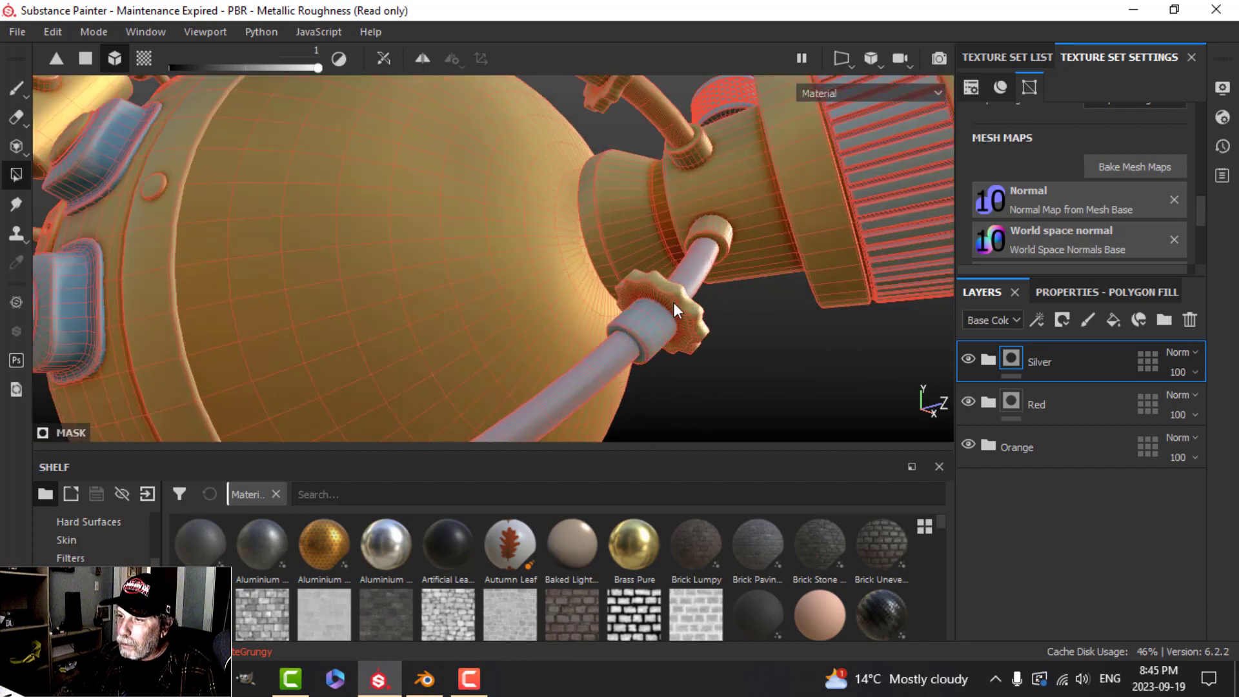
{"action": "scroll", "coordinate": [713, 231], "scroll_direction": "down", "scroll_amount": 5}
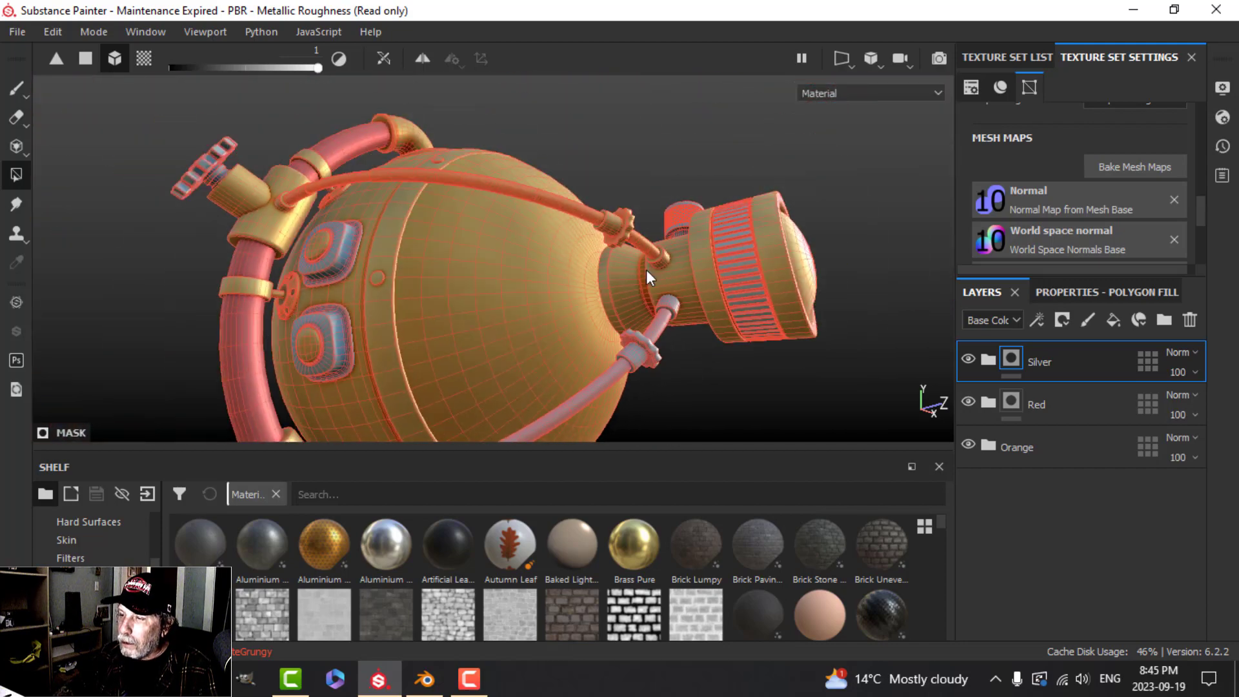
{"action": "scroll", "coordinate": [671, 292], "scroll_direction": "up", "scroll_amount": 5}
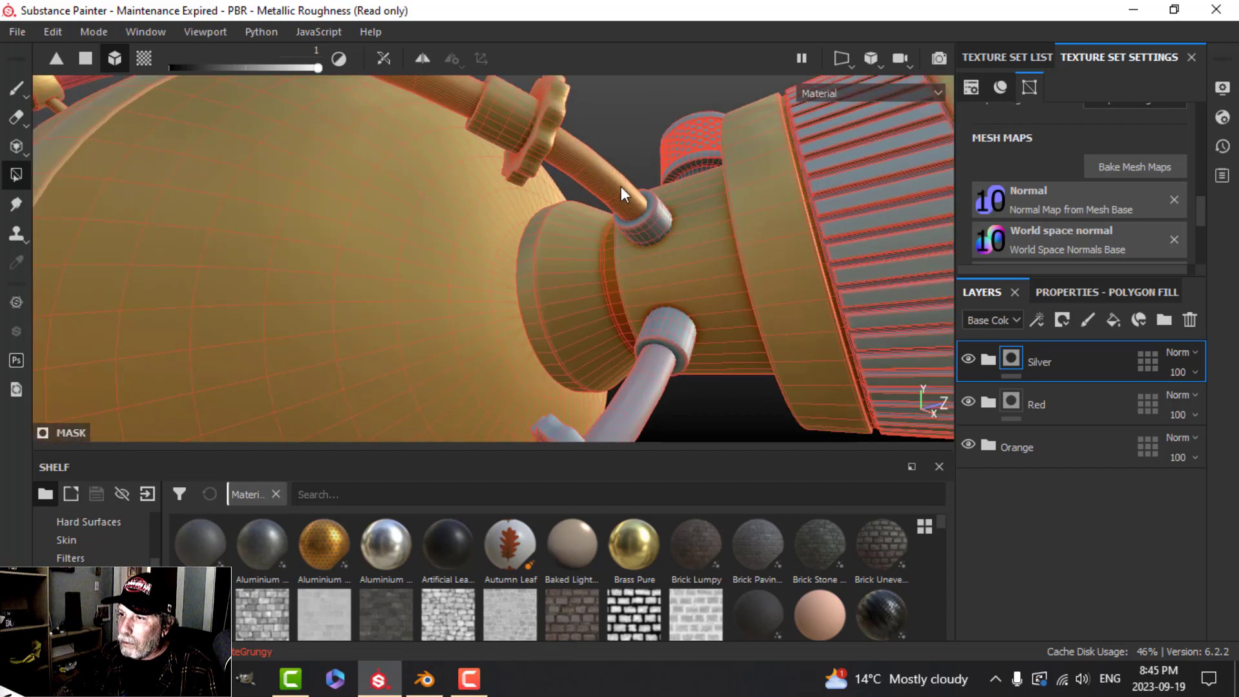
{"action": "scroll", "coordinate": [496, 245], "scroll_direction": "up", "scroll_amount": 2}
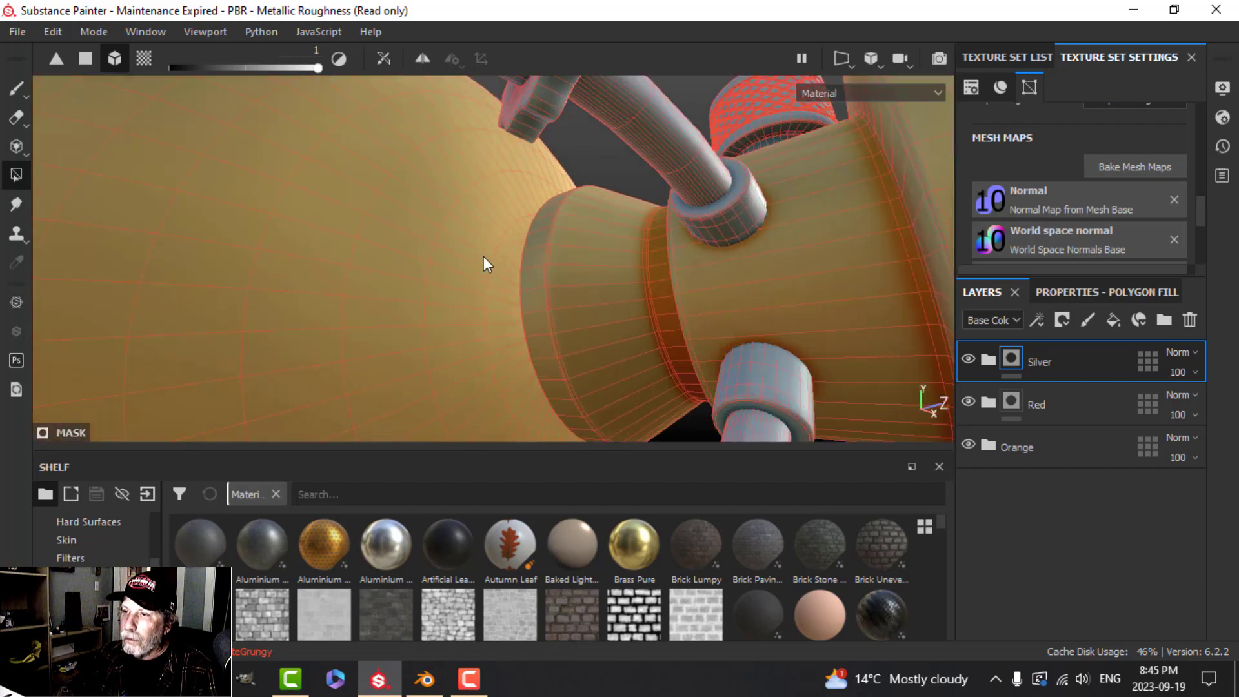
{"action": "scroll", "coordinate": [485, 257], "scroll_direction": "down", "scroll_amount": 5}
{"action": "middle_click_drag", "start_coordinate": [393, 263], "coordinate": [567, 378], "text": "alt"}
{"action": "scroll", "coordinate": [566, 378], "scroll_direction": "up", "scroll_amount": 2}
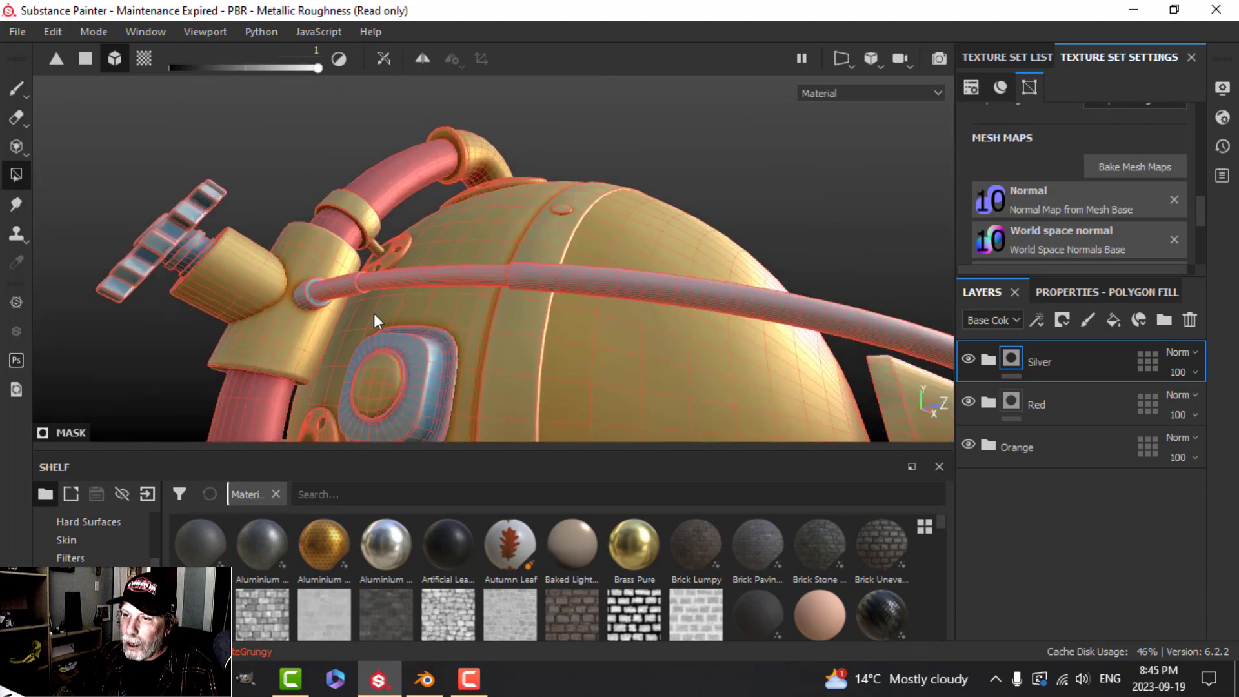
Step: Polygon-fill the Silver mask on the globe's round rear plate, including its hub, outer ring and rivets
{"action": "left_click_drag", "start_coordinate": [464, 349], "coordinate": [710, 347], "text": "alt"}
{"action": "scroll", "coordinate": [449, 346], "scroll_direction": "down", "scroll_amount": 5}
{"action": "mouse_move", "coordinate": [449, 346]}
{"action": "left_mouse_down", "text": "alt"}
{"action": "mouse_move", "coordinate": [619, 303]}
{"action": "mouse_move", "coordinate": [528, 345]}
{"action": "mouse_move", "coordinate": [548, 335]}
{"action": "left_mouse_up", "text": "alt"}
{"action": "scroll", "coordinate": [419, 281], "scroll_direction": "up", "scroll_amount": 5}
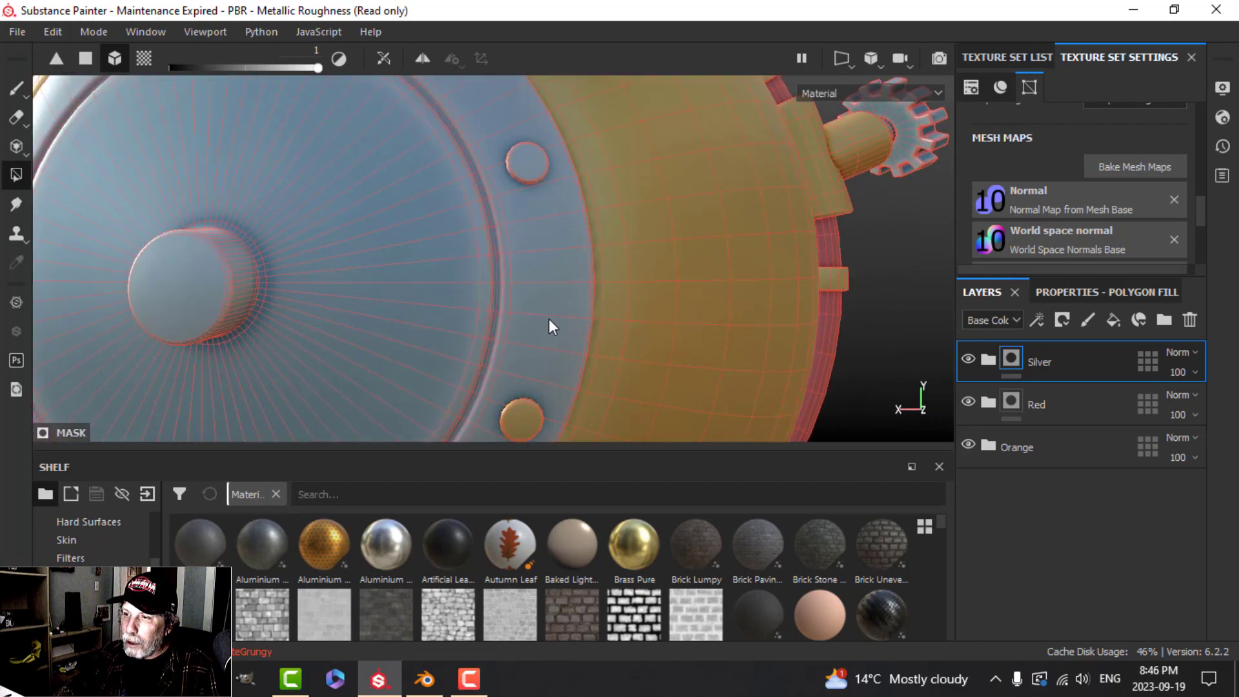
{"action": "scroll", "coordinate": [548, 319], "scroll_direction": "down", "scroll_amount": 5}
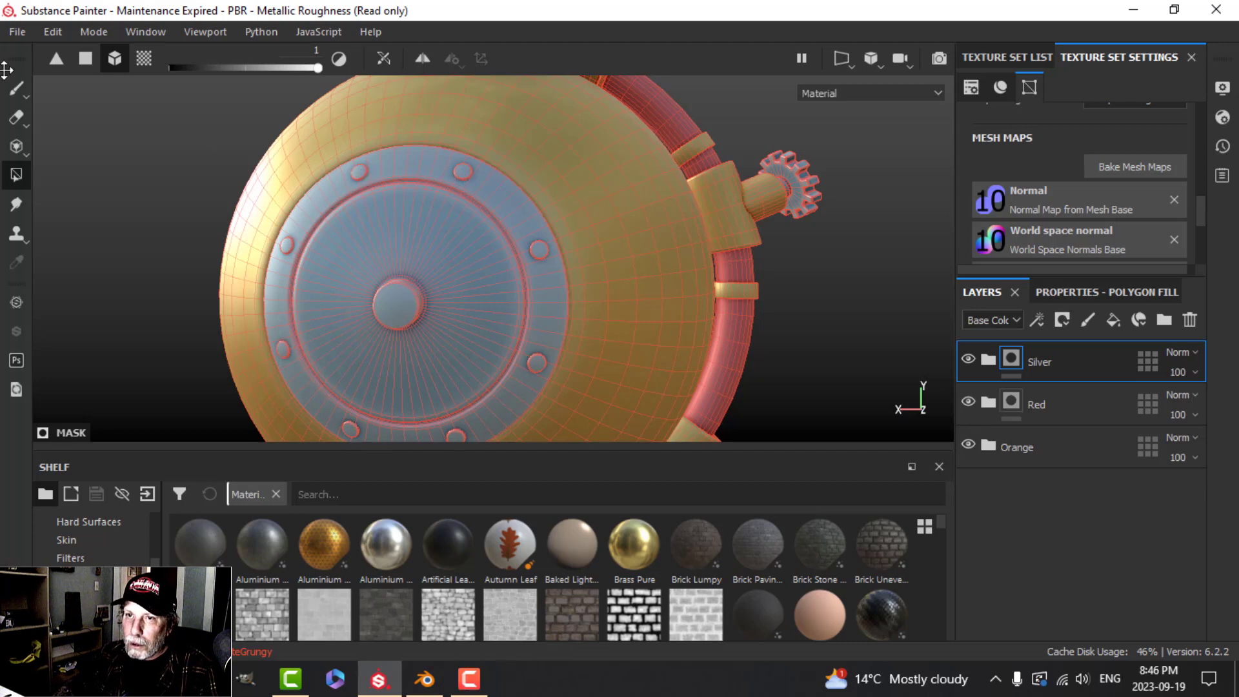
Step: Examine the silver parts around the whole globe with the wireframe hidden by switching to the Paint tool
{"action": "left_click", "coordinate": [17, 90]}
{"action": "scroll", "coordinate": [652, 373], "scroll_direction": "up", "scroll_amount": 2}
{"action": "scroll", "coordinate": [622, 359], "scroll_direction": "down", "scroll_amount": 5}
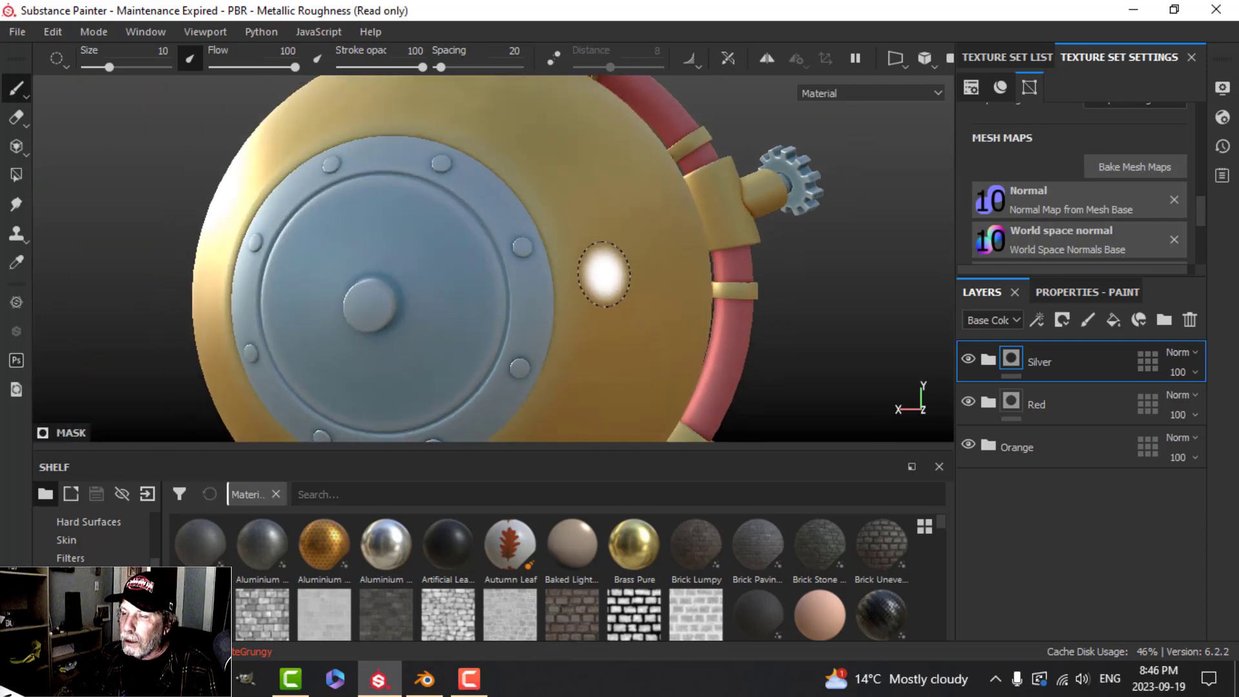
{"action": "left_click_drag", "start_coordinate": [776, 268], "coordinate": [545, 260], "text": "alt"}
{"action": "scroll", "coordinate": [545, 260], "scroll_direction": "up", "scroll_amount": 6}
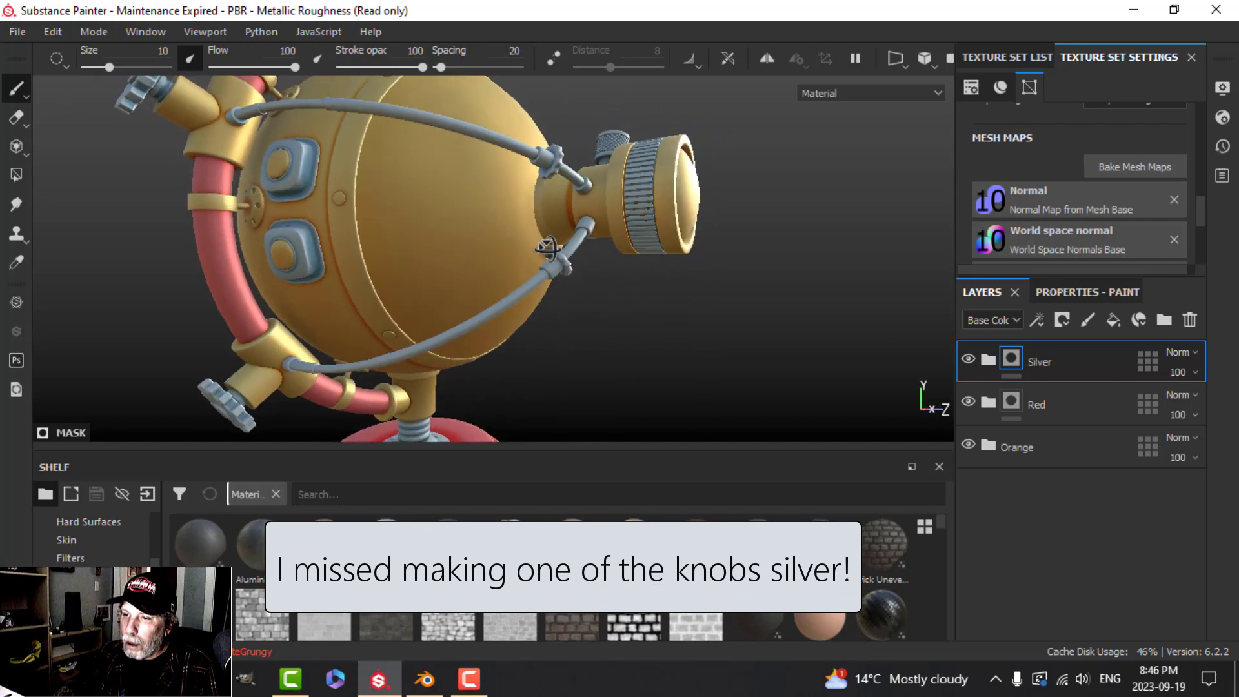
{"action": "middle_click_drag", "start_coordinate": [513, 300], "coordinate": [618, 214], "text": "alt"}
{"action": "scroll", "coordinate": [615, 258], "scroll_direction": "down", "scroll_amount": 2}
{"action": "scroll", "coordinate": [613, 258], "scroll_direction": "up", "scroll_amount": 2}
{"action": "left_click_drag", "start_coordinate": [614, 258], "coordinate": [616, 226], "text": "alt"}
{"action": "middle_click_drag", "start_coordinate": [616, 226], "coordinate": [584, 274], "text": "alt"}
Step: Set the Silver folder's Base layer to roughness 0.4203 and metallic 0.5266
{"action": "left_click", "coordinate": [987, 359]}
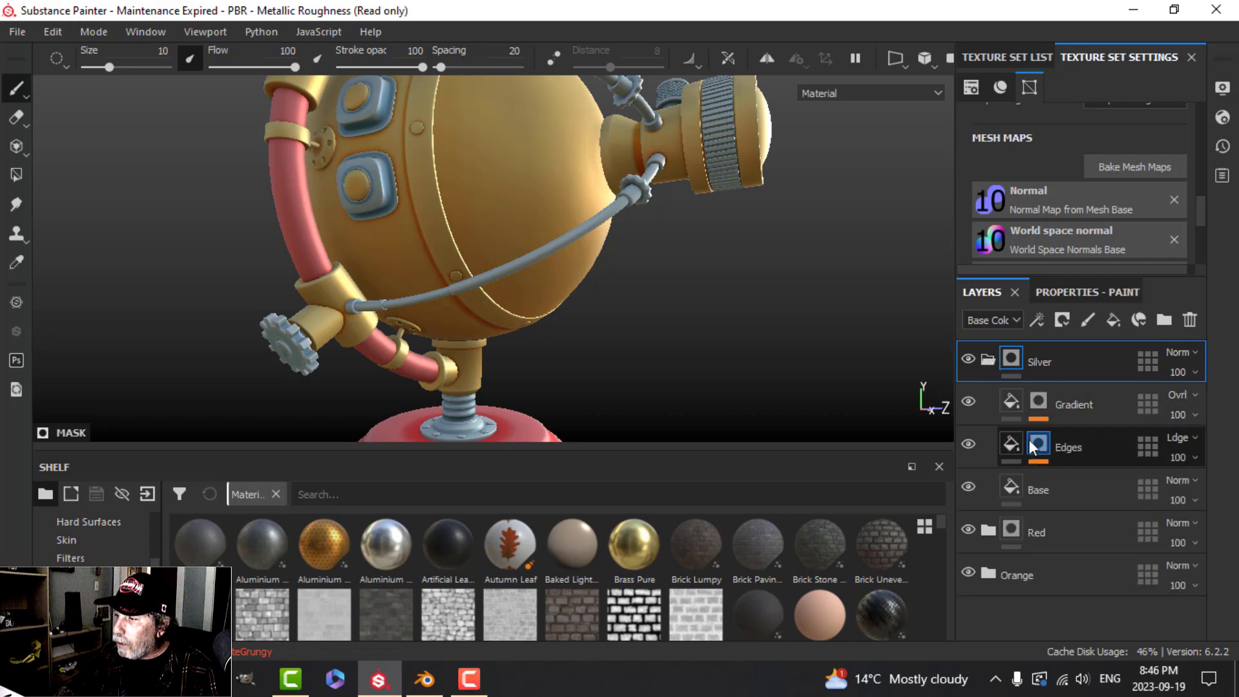
{"action": "left_click", "coordinate": [1009, 496]}
{"action": "left_click", "coordinate": [1059, 295]}
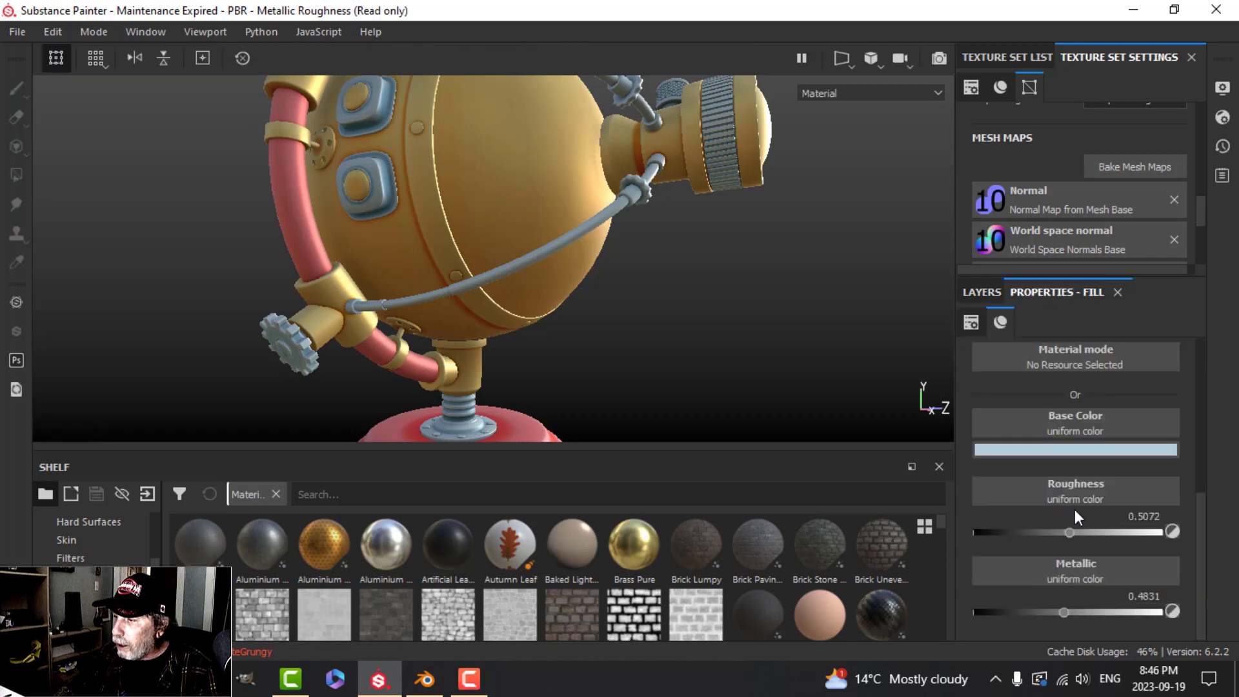
{"action": "left_click_drag", "start_coordinate": [1068, 533], "coordinate": [1052, 532]}
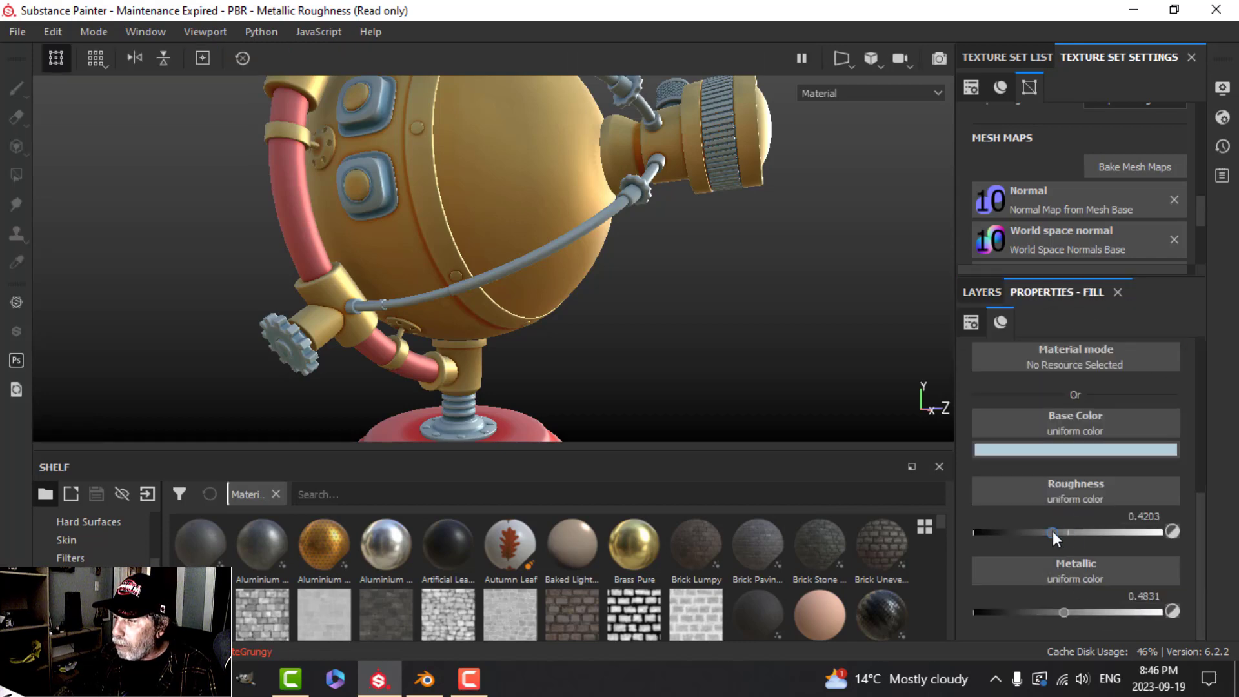
{"action": "left_click_drag", "start_coordinate": [1064, 612], "coordinate": [1072, 612]}
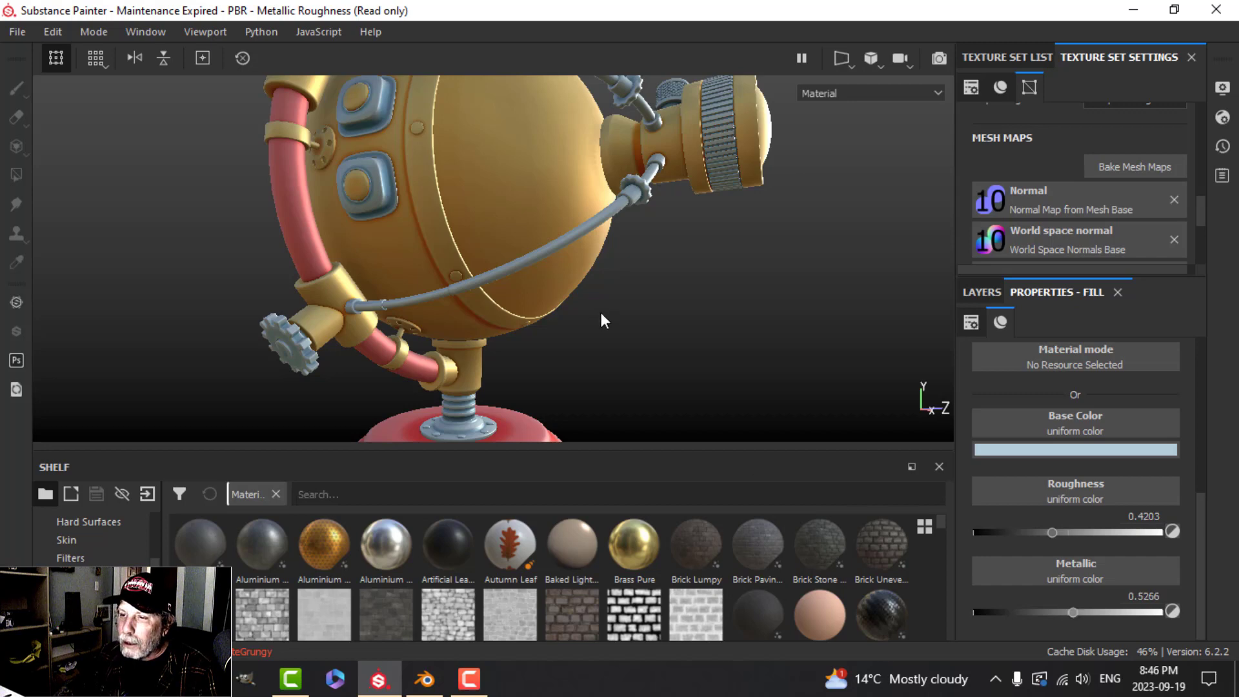
Step: Check the adjusted silver finish from several sides, collapse the Silver folder and save the project as SteampunkGlobeVideo
{"action": "scroll", "coordinate": [597, 316], "scroll_direction": "up", "scroll_amount": 3}
{"action": "left_click_drag", "start_coordinate": [592, 317], "coordinate": [581, 283], "text": "alt"}
{"action": "middle_click_drag", "start_coordinate": [581, 284], "coordinate": [584, 268], "text": "alt"}
{"action": "left_click_drag", "start_coordinate": [583, 269], "coordinate": [583, 234], "text": "alt"}
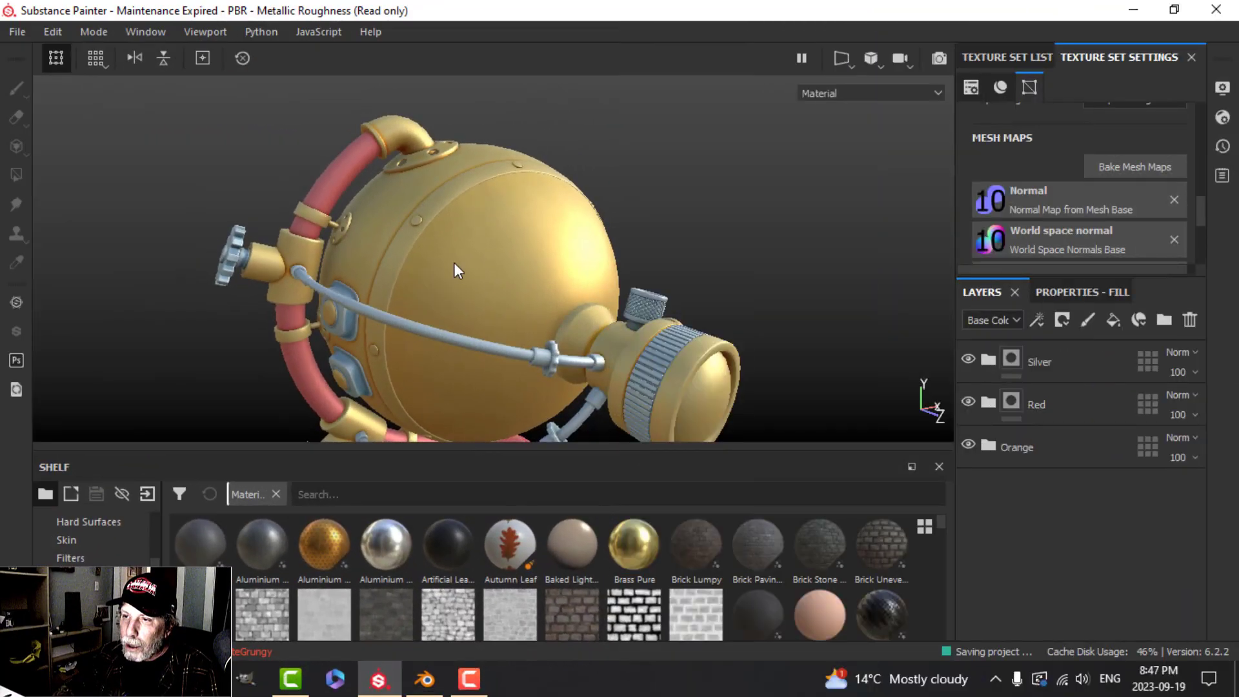
{"action": "left_click_drag", "start_coordinate": [397, 291], "coordinate": [497, 256], "text": "alt"}
{"action": "middle_click_drag", "start_coordinate": [678, 304], "coordinate": [656, 288], "text": "alt"}
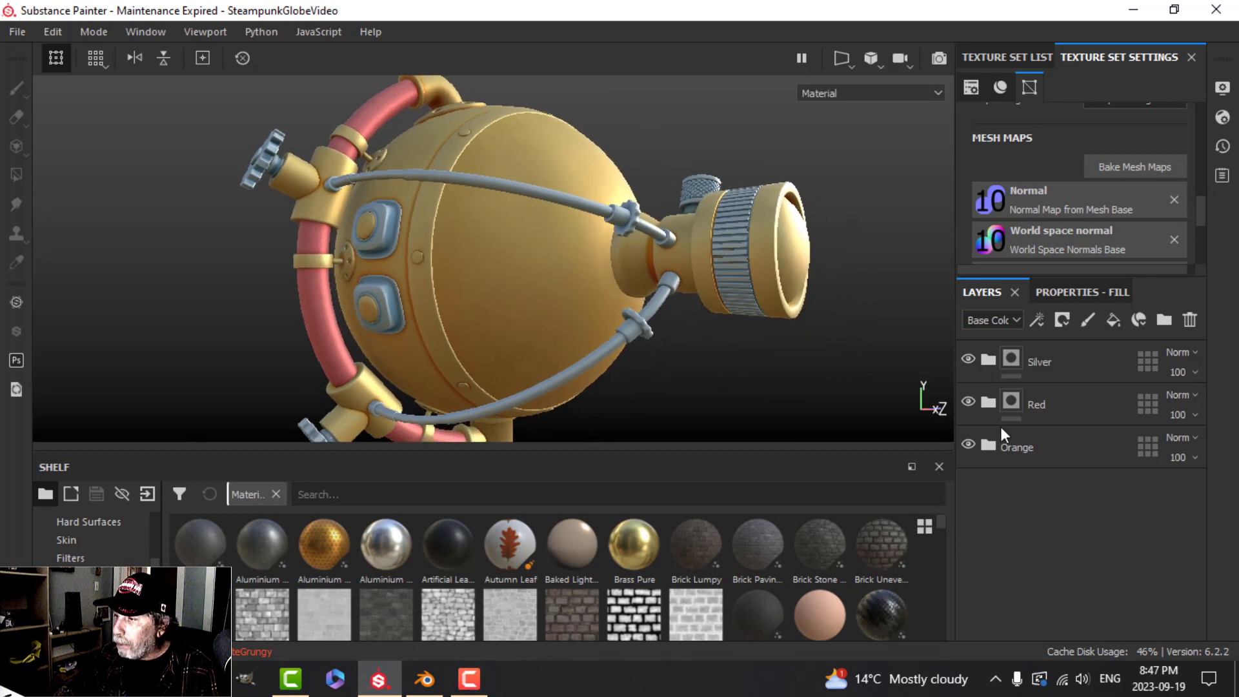
Step: Duplicate the Red folder and rename the copy Pattern
{"action": "left_click", "coordinate": [1050, 400]}
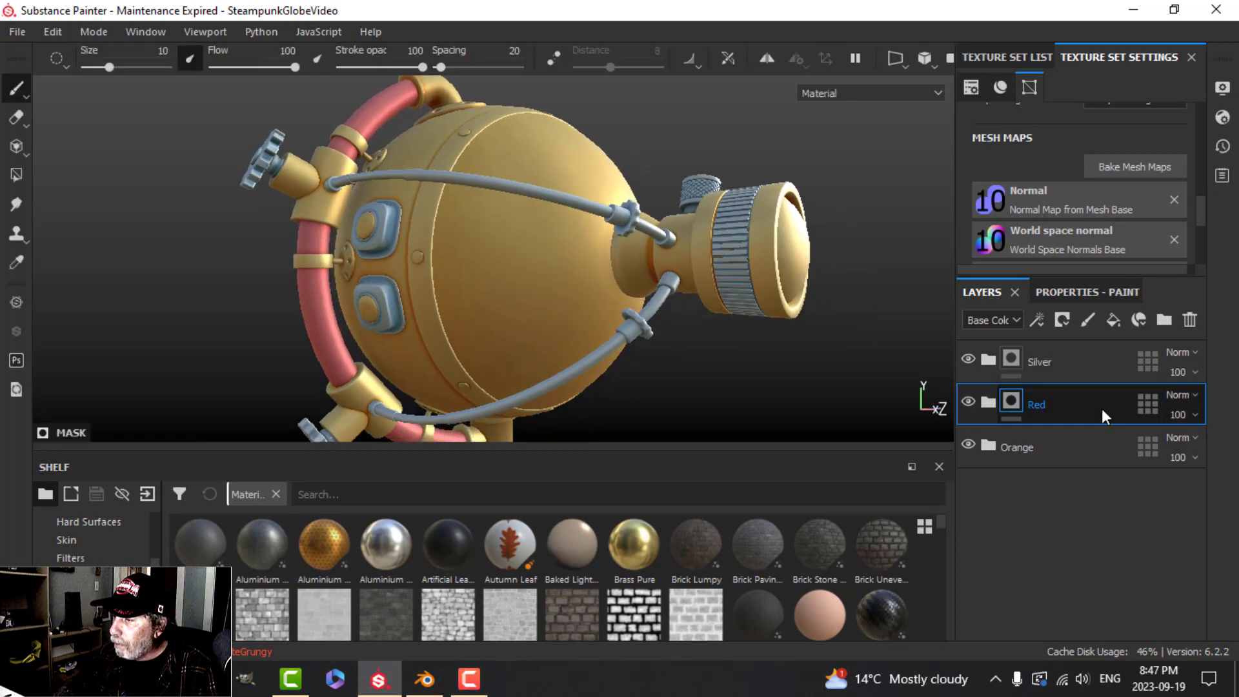
{"action": "right_click", "coordinate": [1065, 401]}
{"action": "left_click", "coordinate": [828, 357]}
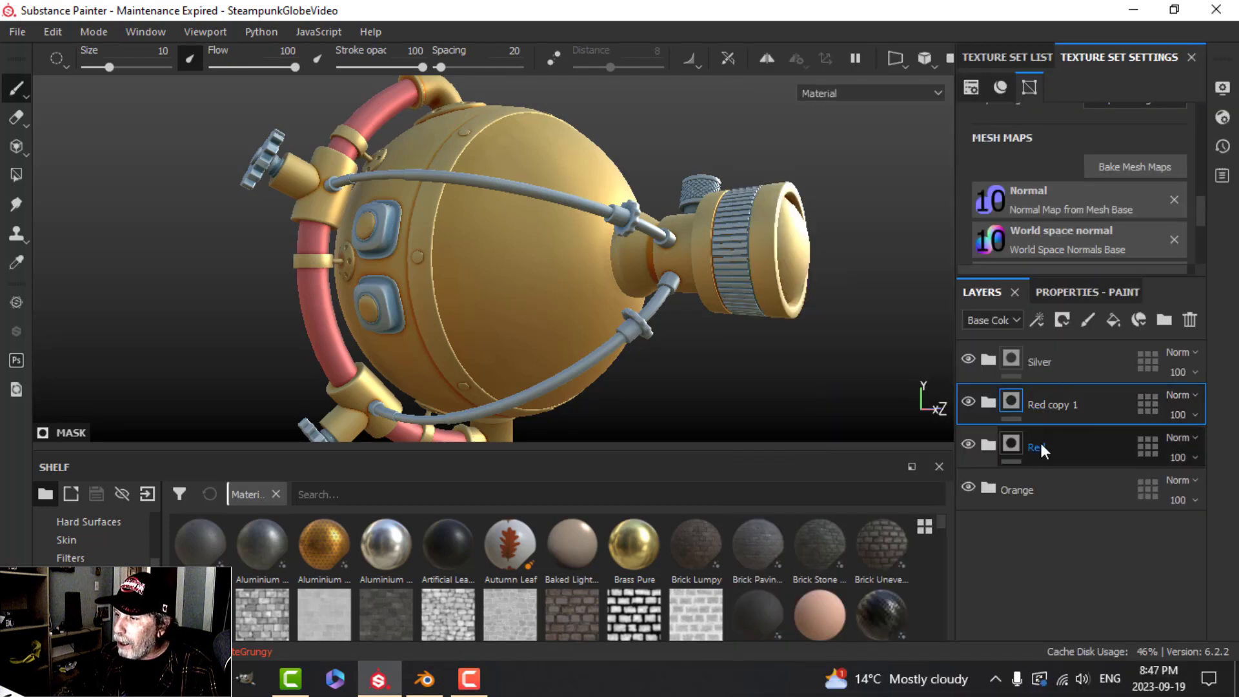
{"action": "double_click", "coordinate": [1062, 405]}
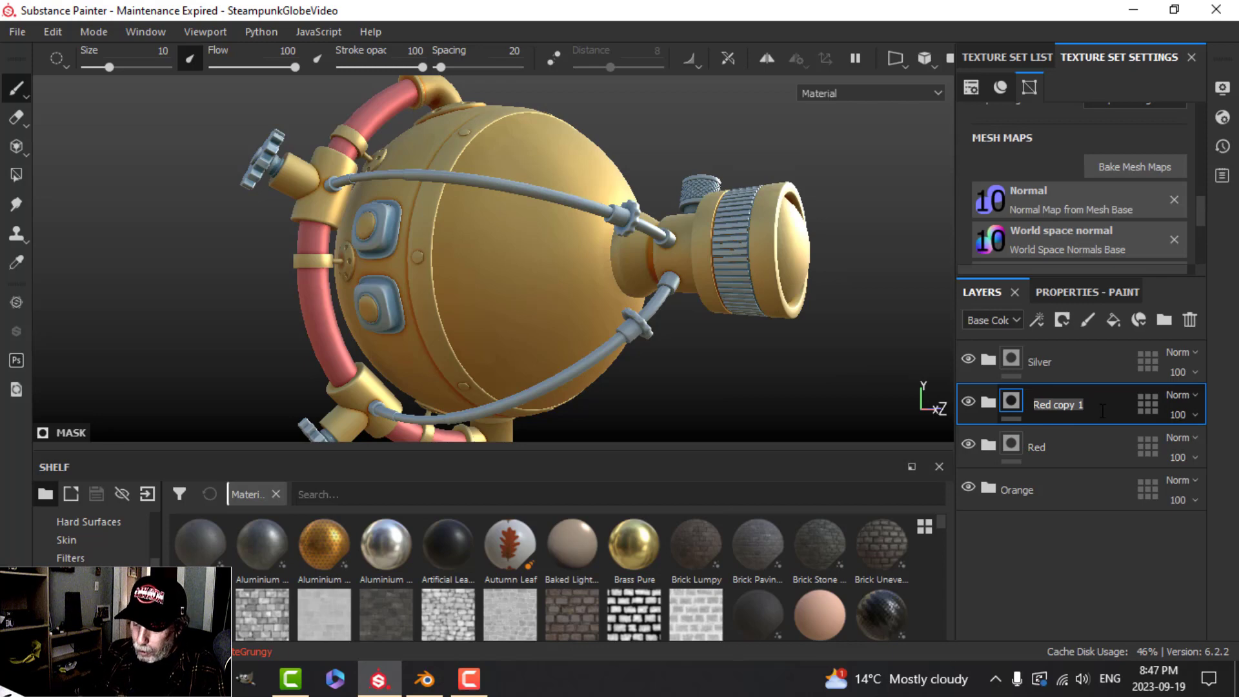
{"action": "type", "text": "Pattern"}
{"action": "key", "text": "Return"}
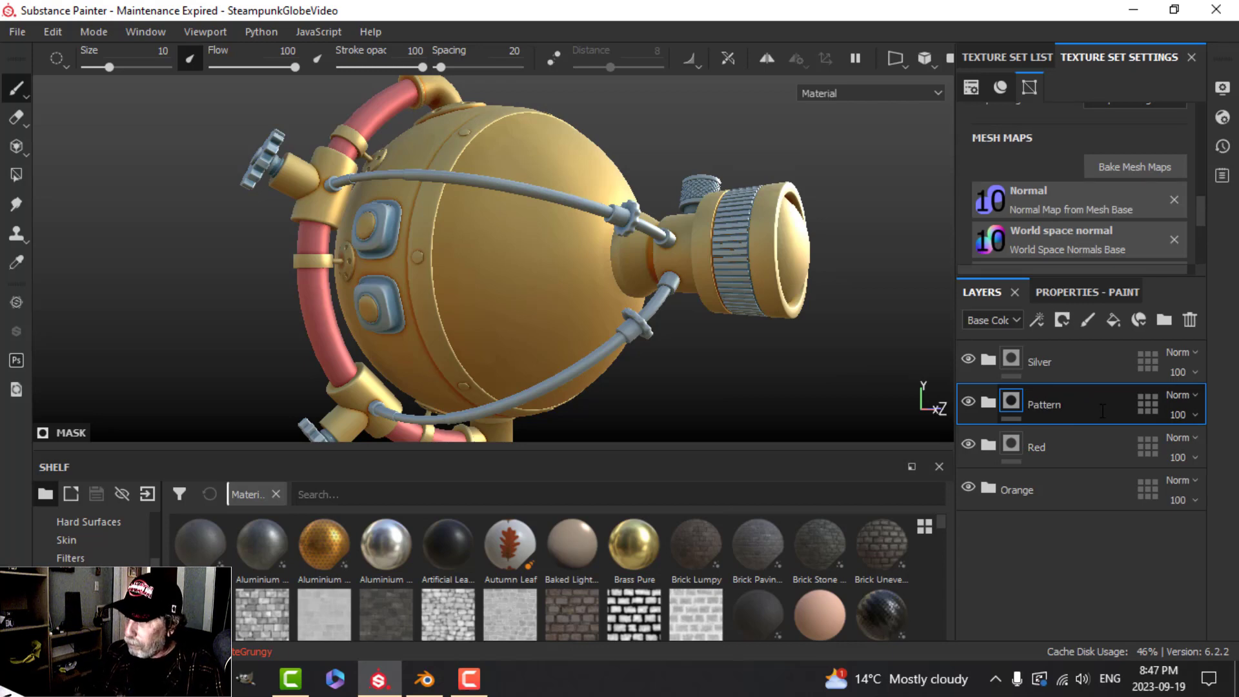
Step: Expand the Pattern folder and delete its Edges layer
{"action": "left_click", "coordinate": [989, 403]}
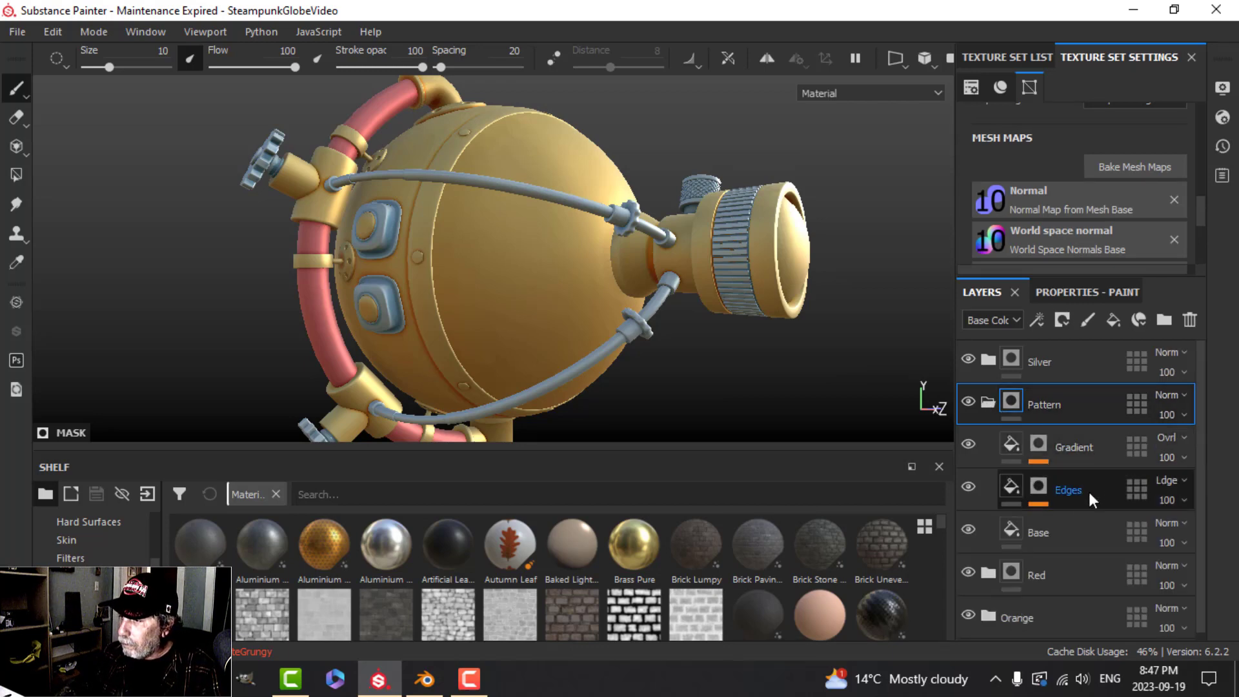
{"action": "left_click", "coordinate": [1047, 529]}
{"action": "left_click", "coordinate": [1087, 494]}
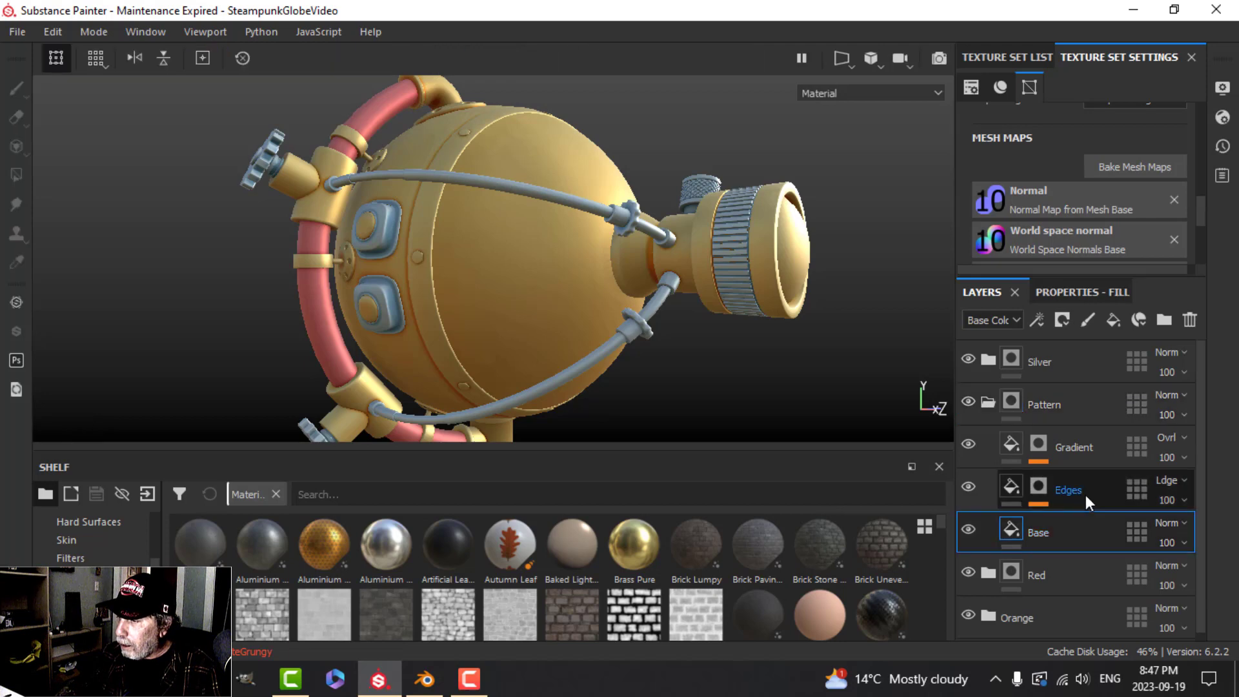
{"action": "key", "text": "Delete"}
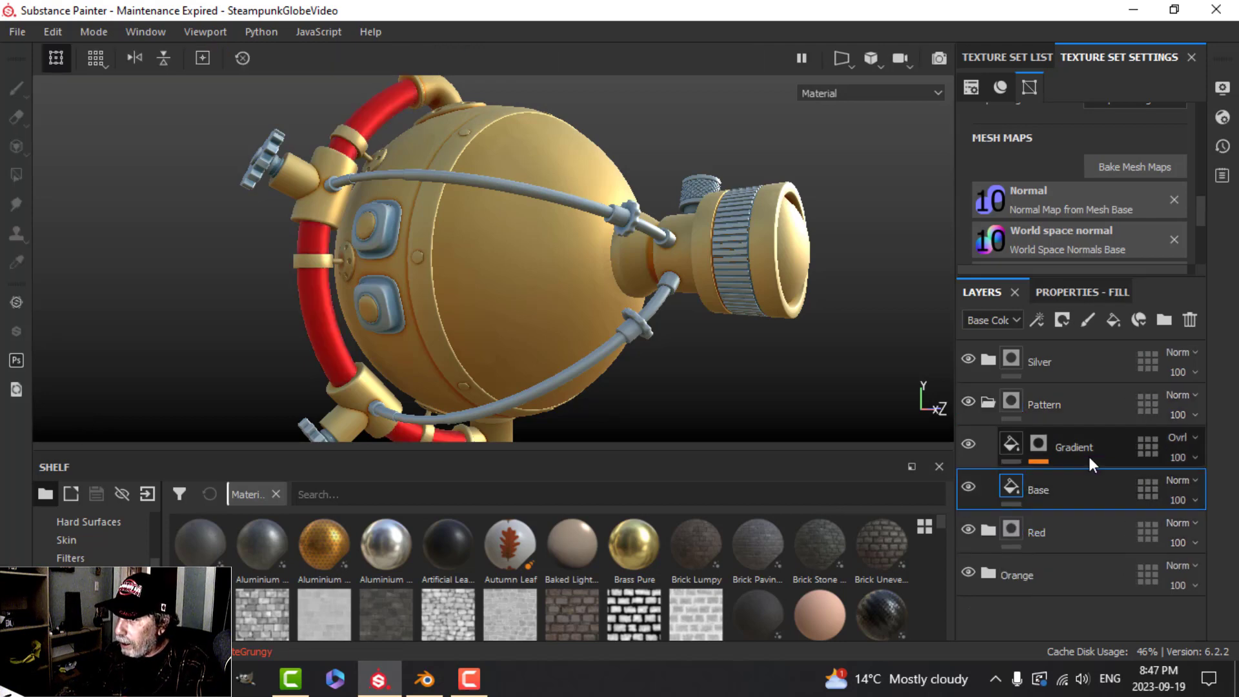
Step: Delete the Pattern folder's Gradient layer, then clear the folder's mask and fill in only the curved tube with Polygon Fill
{"action": "left_click", "coordinate": [1092, 452]}
{"action": "key", "text": "Delete"}
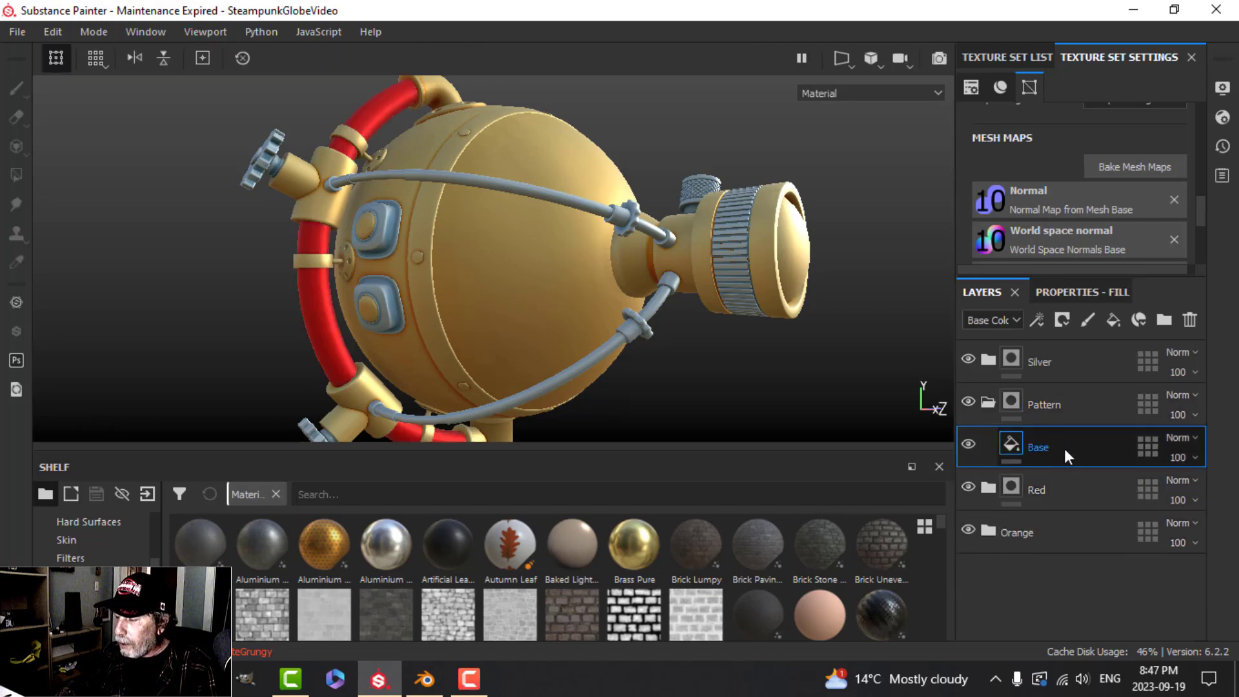
{"action": "left_click", "coordinate": [1012, 400]}
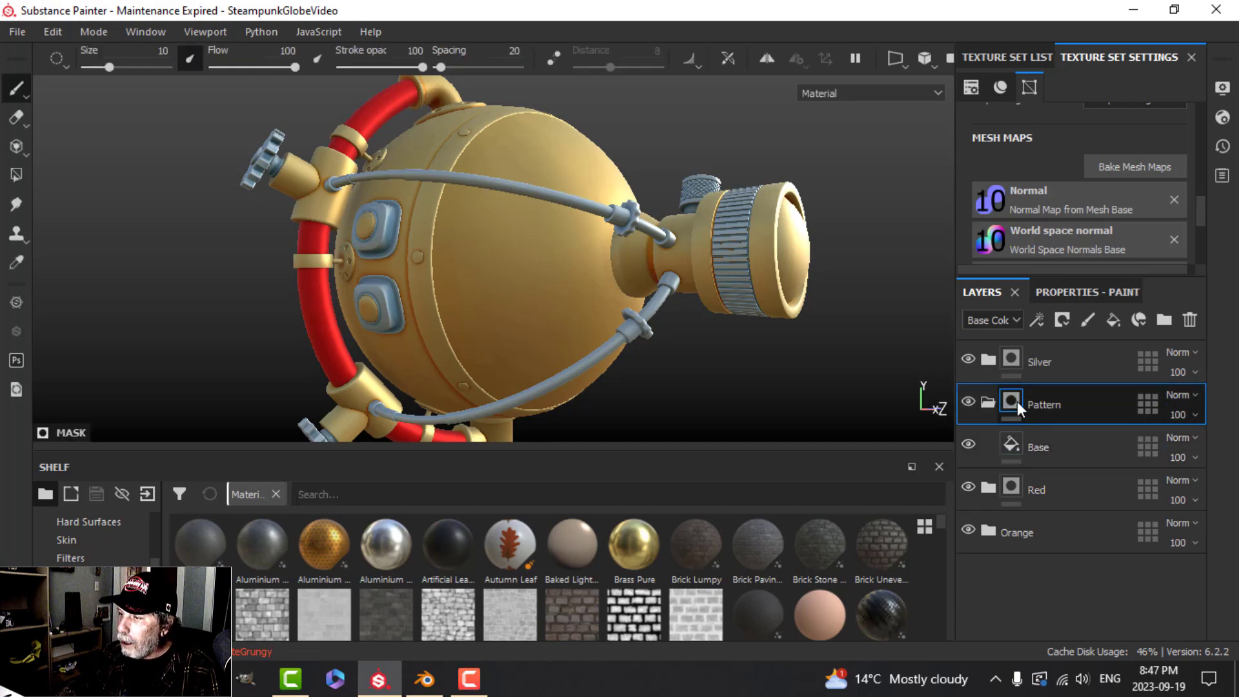
{"action": "right_click", "coordinate": [1017, 401]}
{"action": "left_click", "coordinate": [1062, 171]}
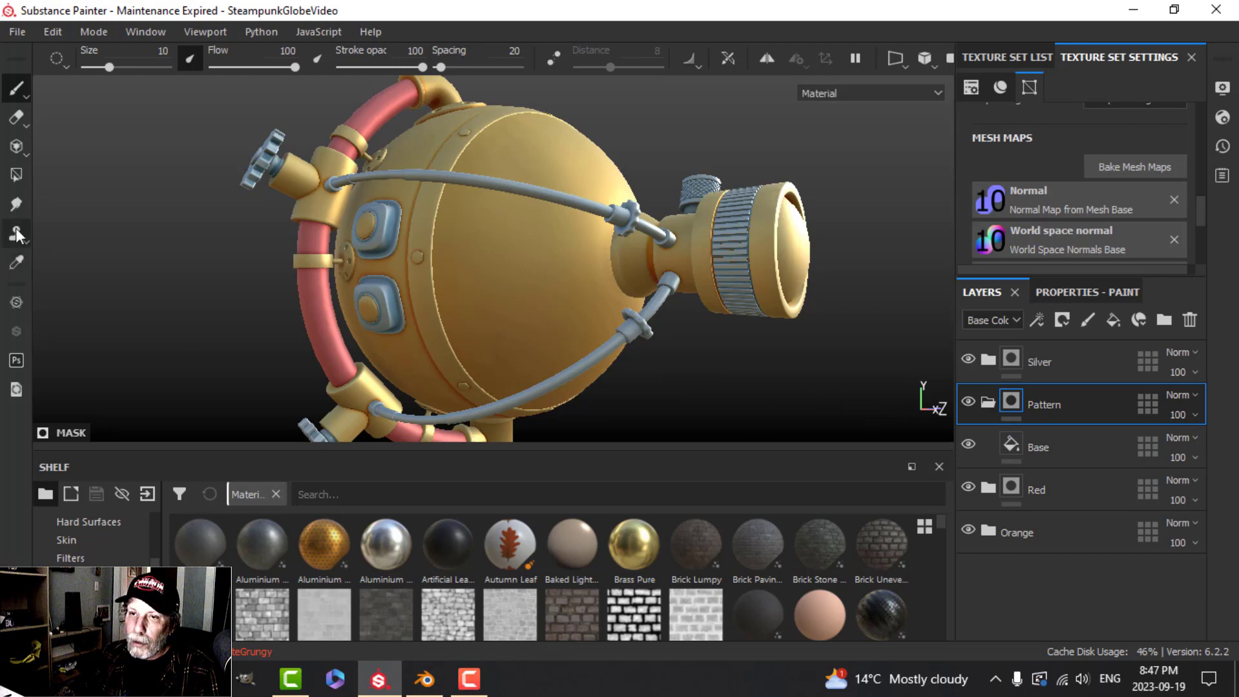
{"action": "left_click", "coordinate": [16, 174]}
{"action": "left_click", "coordinate": [312, 303]}
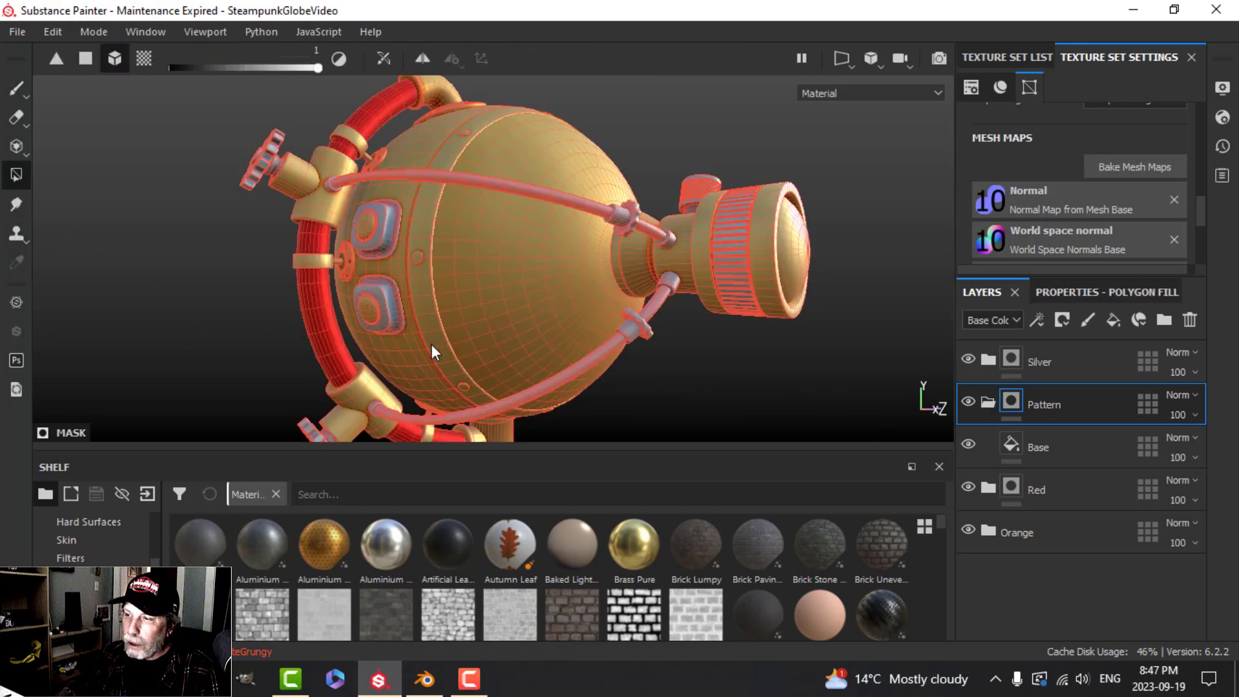
Step: Set the base color of the Pattern folder's Base layer to near-black and enable its height channel
{"action": "left_click", "coordinate": [1010, 442]}
{"action": "left_click", "coordinate": [1057, 289]}
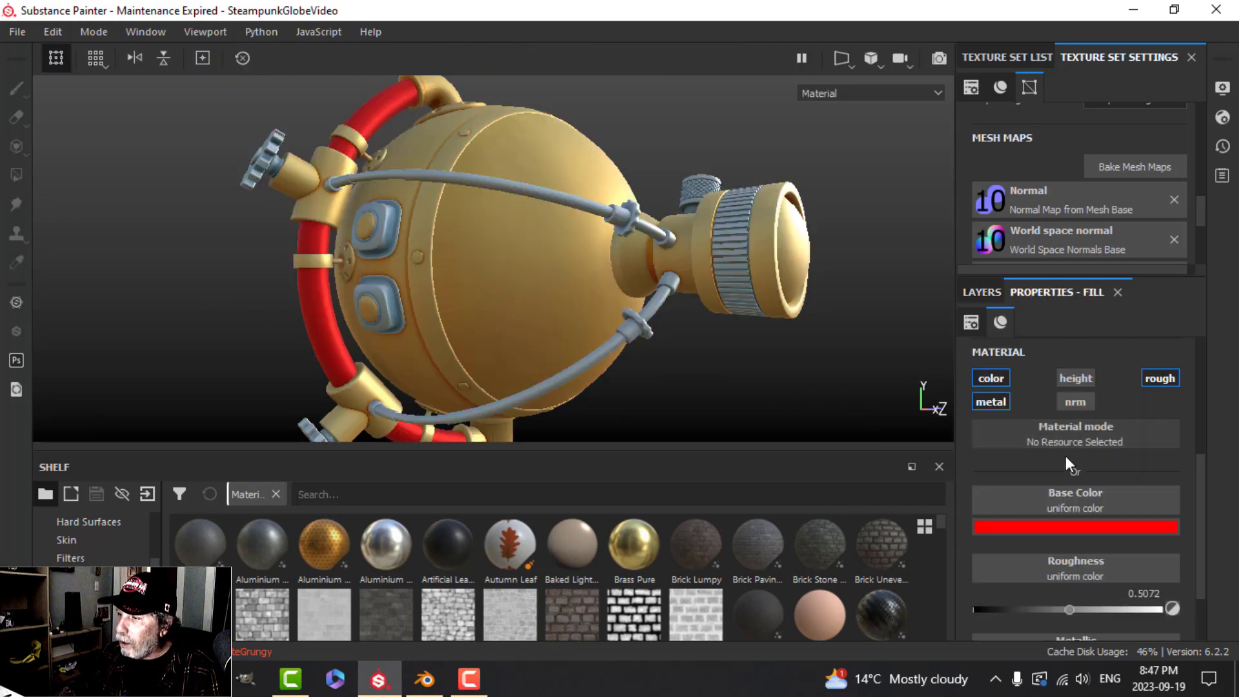
{"action": "left_click", "coordinate": [1054, 520]}
{"action": "left_click_drag", "start_coordinate": [993, 449], "coordinate": [984, 456]}
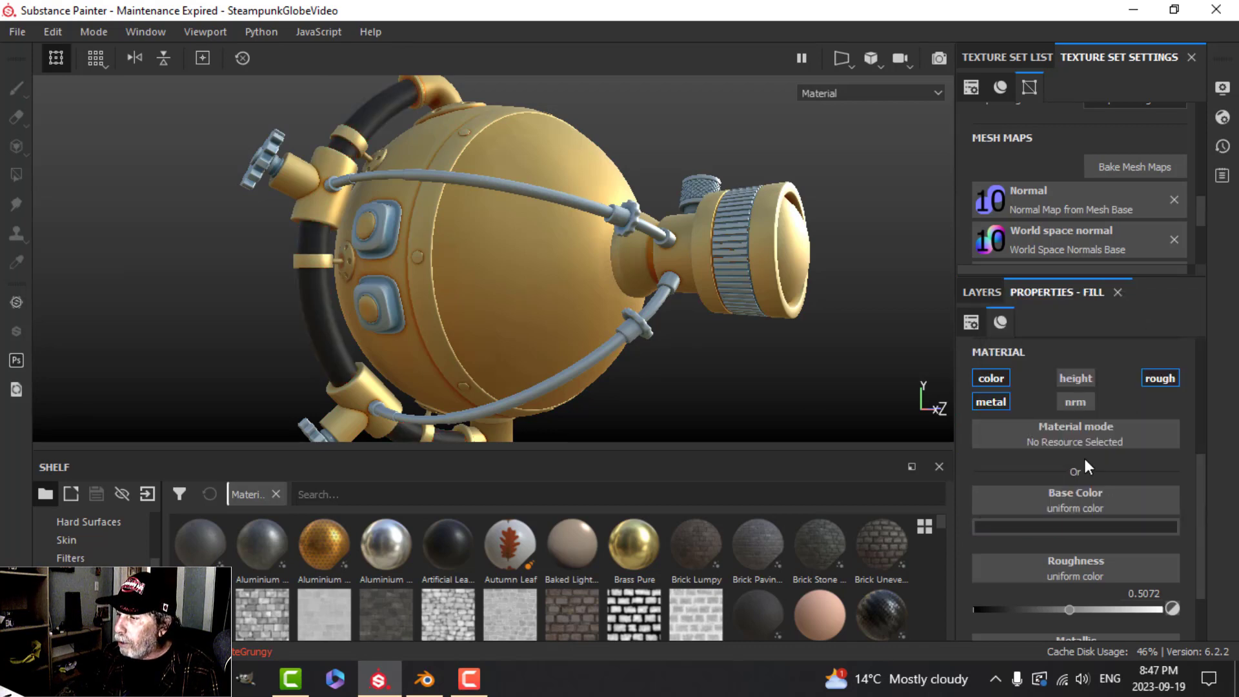
{"action": "scroll", "coordinate": [1083, 458], "scroll_direction": "down", "scroll_amount": 2}
{"action": "scroll", "coordinate": [1084, 464], "scroll_direction": "up", "scroll_amount": 3}
{"action": "left_click", "coordinate": [1075, 410]}
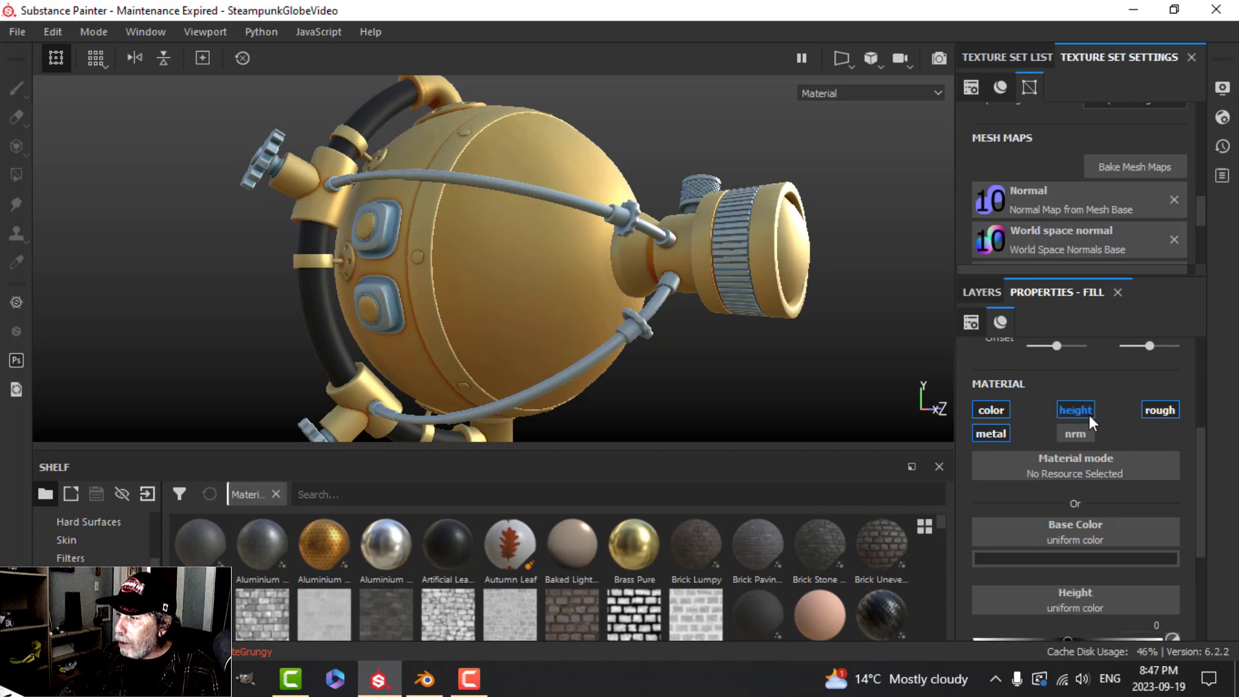
{"action": "scroll", "coordinate": [1116, 475], "scroll_direction": "down", "scroll_amount": 5}
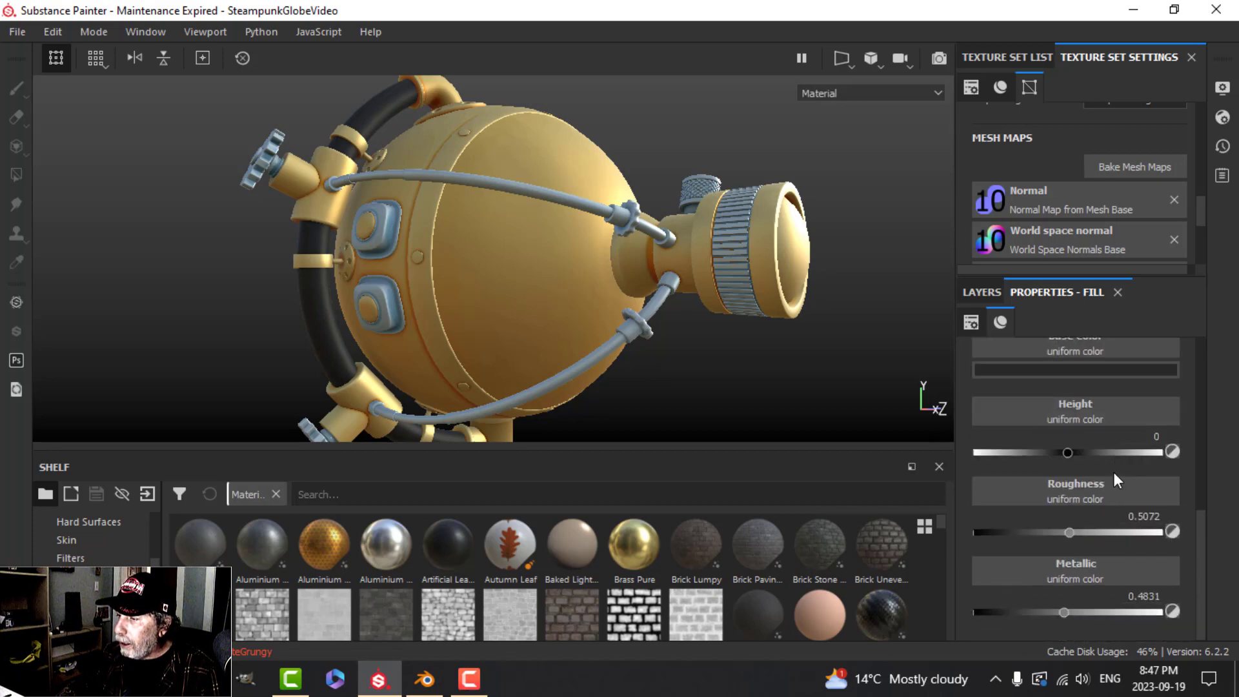
{"action": "scroll", "coordinate": [1112, 471], "scroll_direction": "up", "scroll_amount": 3}
{"action": "scroll", "coordinate": [1112, 470], "scroll_direction": "up", "scroll_amount": 4}
{"action": "left_click", "coordinate": [984, 293]}
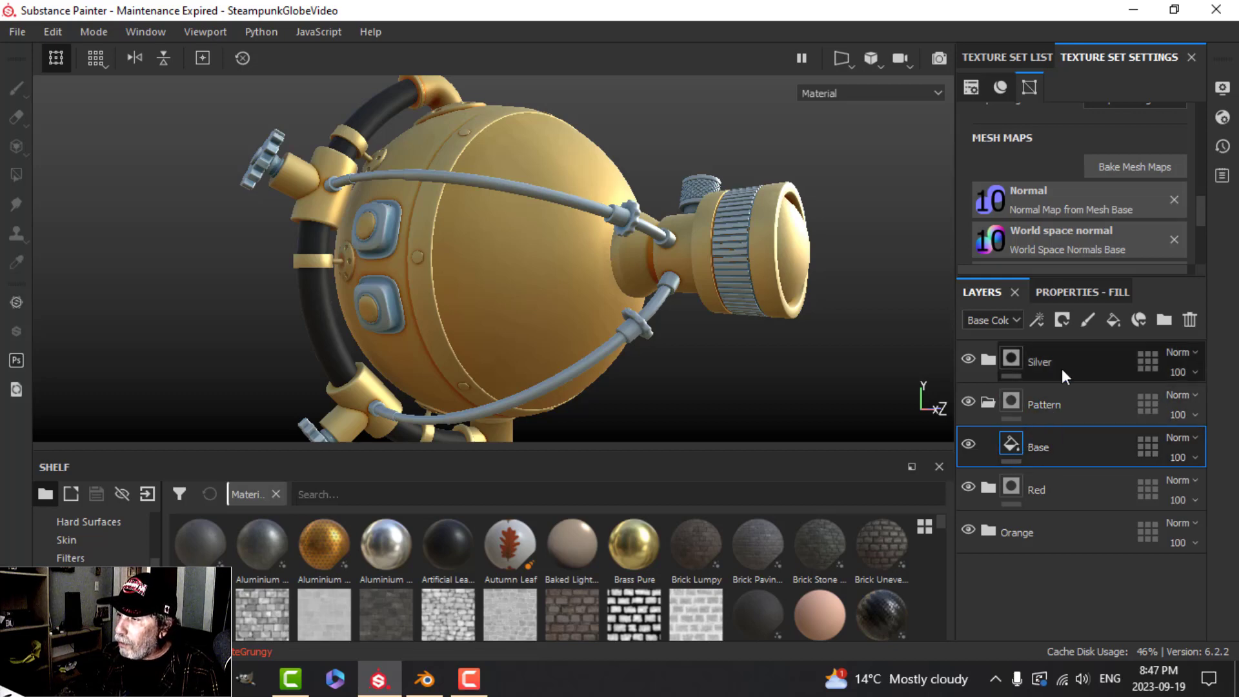
Step: Give the Pattern folder's Base layer a black mask and add a fill effect to that mask
{"action": "left_click", "coordinate": [1063, 321]}
{"action": "left_click", "coordinate": [1077, 366]}
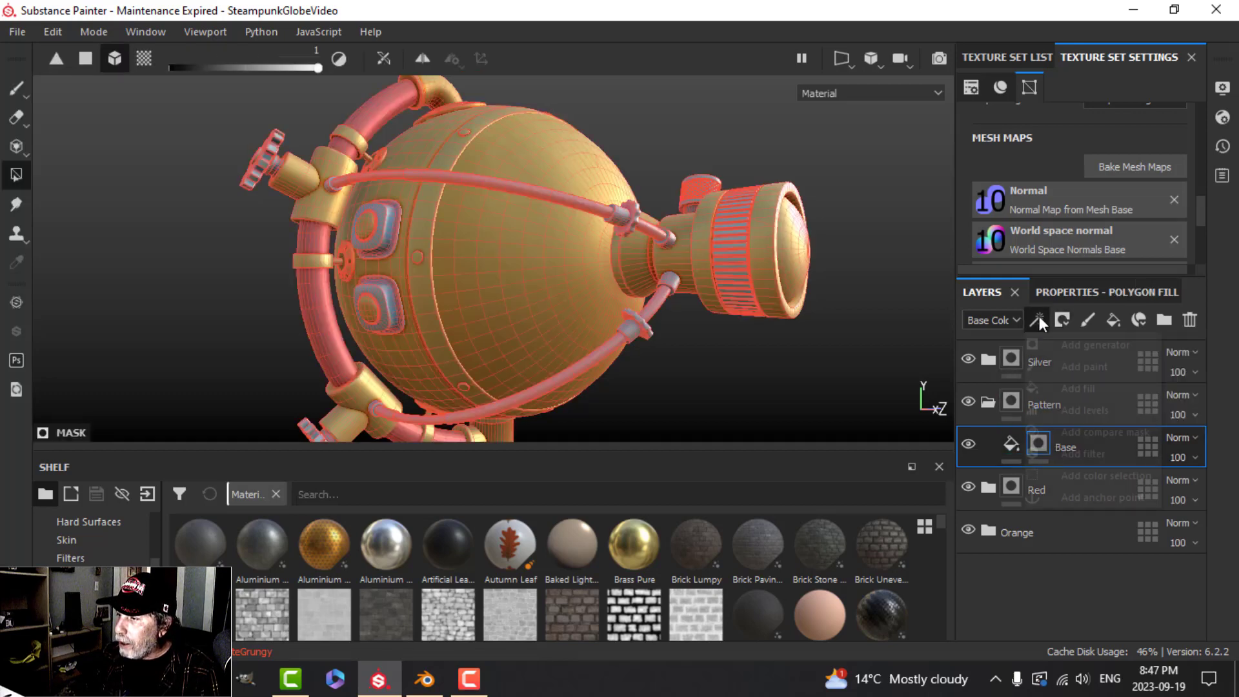
{"action": "left_click", "coordinate": [1036, 319]}
{"action": "left_click", "coordinate": [1067, 388]}
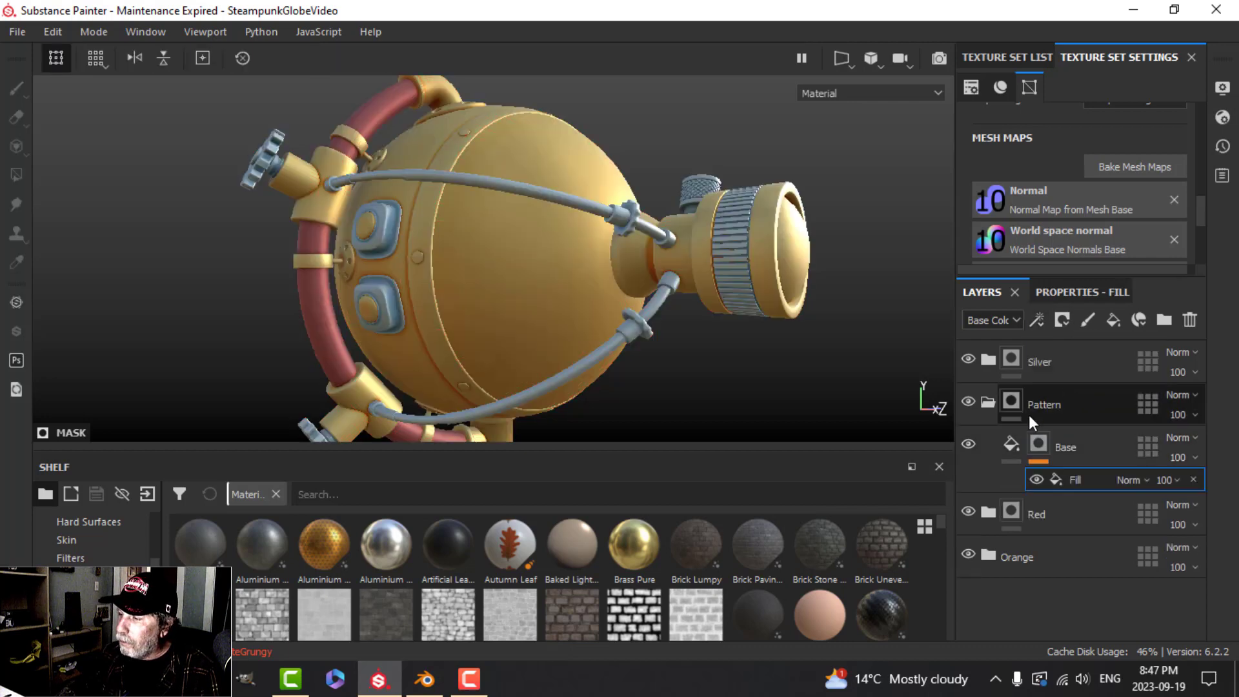
Step: Search the procedurals for "medieval" and assign Fabric Medieval Cross Packed as the mask fill's grayscale
{"action": "left_click", "coordinate": [1072, 293]}
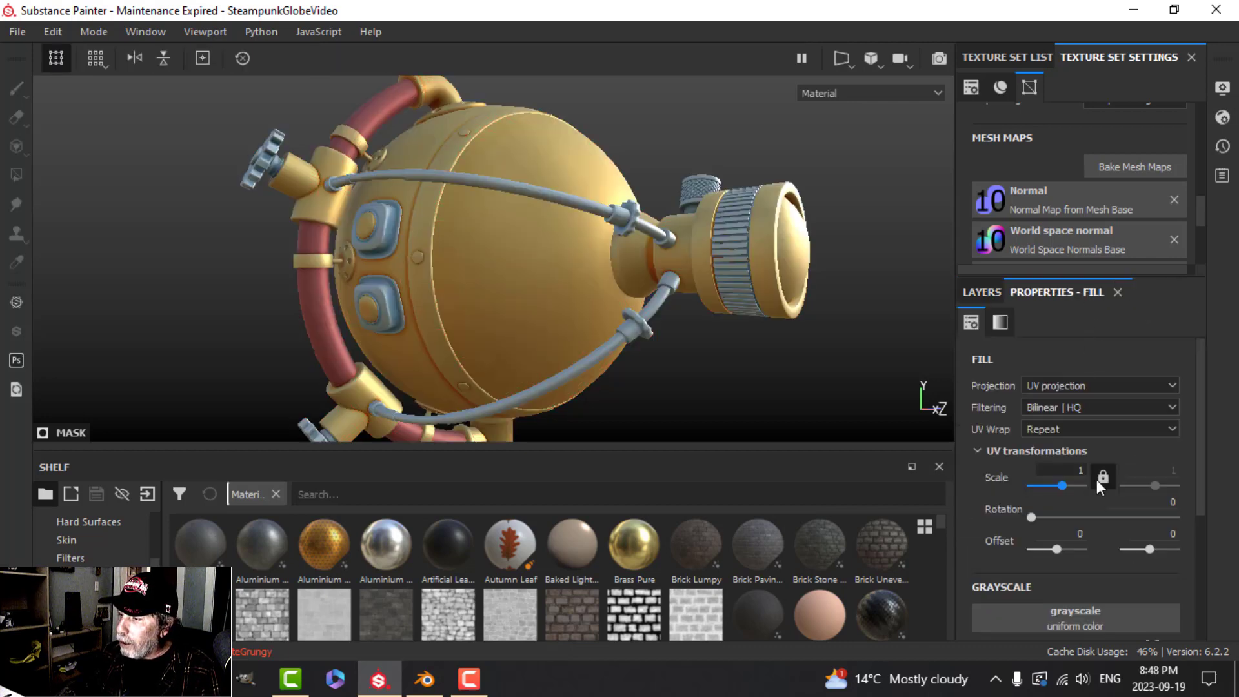
{"action": "scroll", "coordinate": [1099, 484], "scroll_direction": "down", "scroll_amount": 5}
{"action": "scroll", "coordinate": [90, 574], "scroll_direction": "up", "scroll_amount": 3}
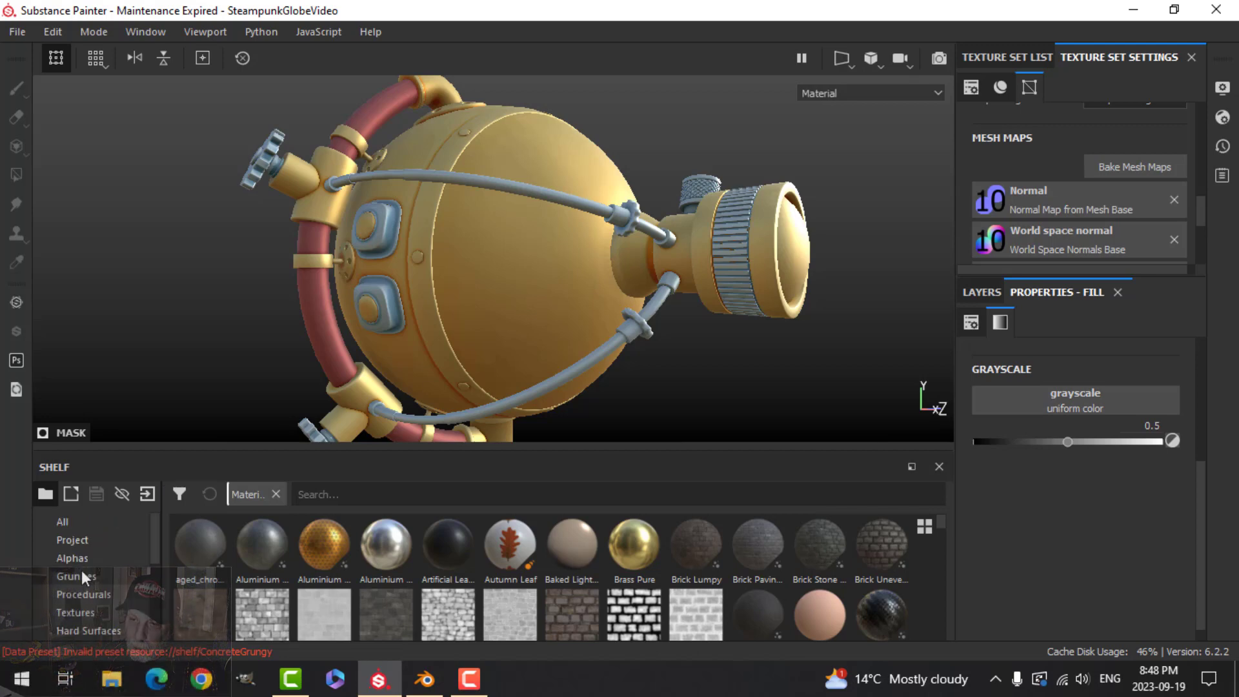
{"action": "left_click", "coordinate": [90, 593]}
{"action": "left_click", "coordinate": [350, 495]}
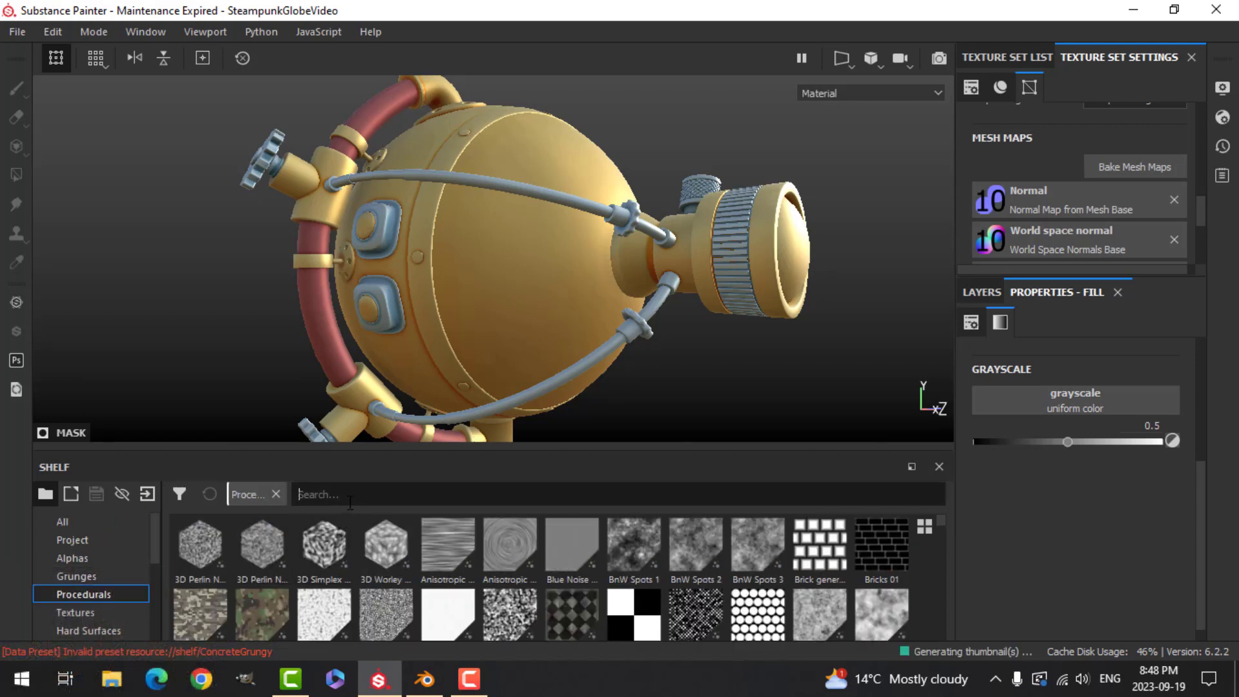
{"action": "type", "text": "medieval"}
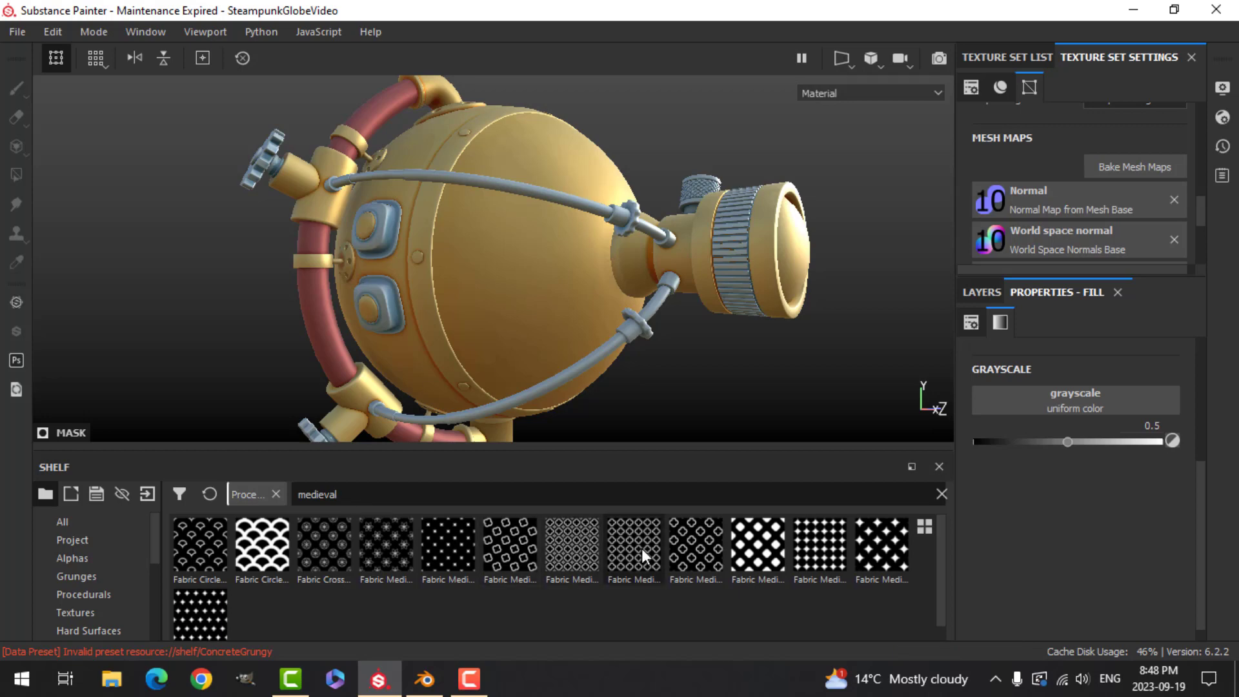
{"action": "mouse_move", "coordinate": [641, 548]}
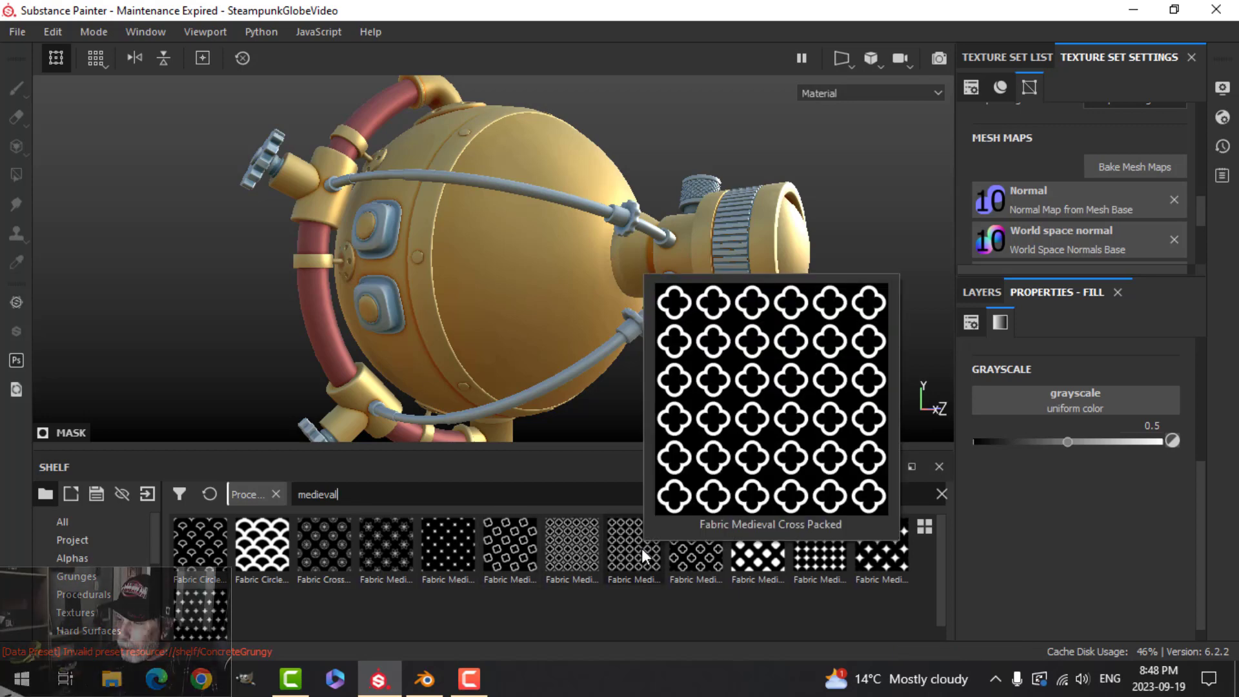
{"action": "left_click_drag", "start_coordinate": [642, 548], "coordinate": [1013, 405]}
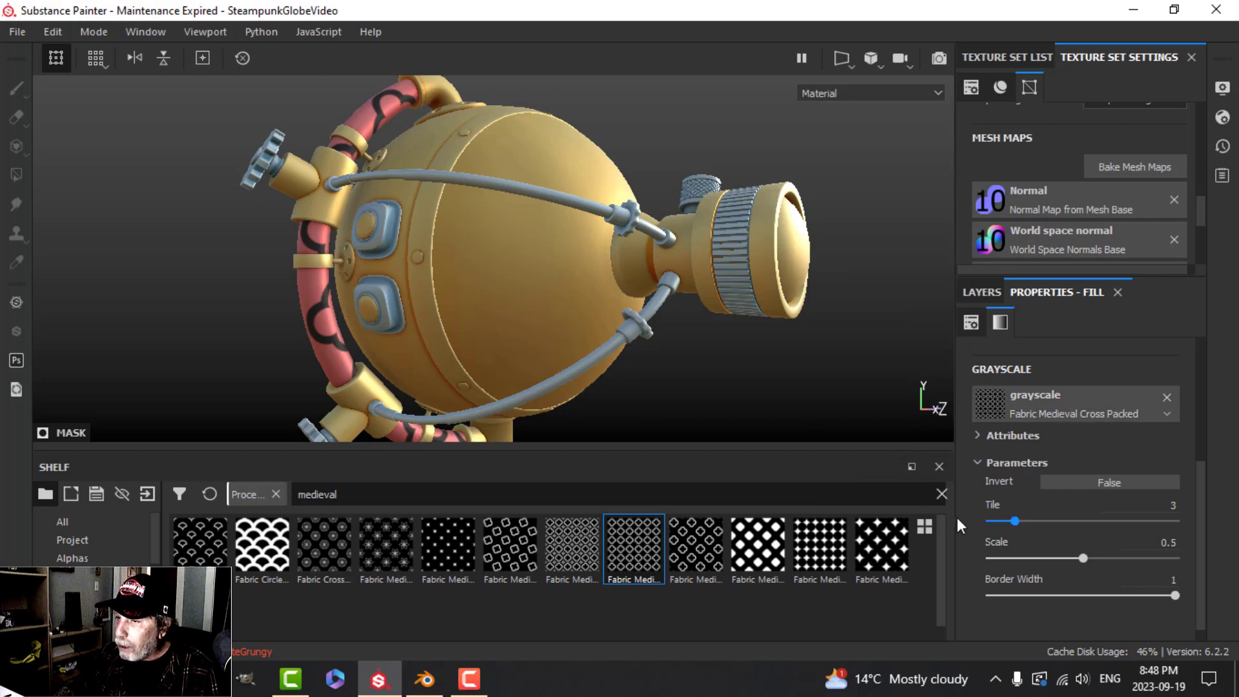
Step: Set the mask fill's pattern Tile to 16 and Scale to 0.6, and its UV transformation scale to 3
{"action": "left_click_drag", "start_coordinate": [1014, 521], "coordinate": [1176, 521]}
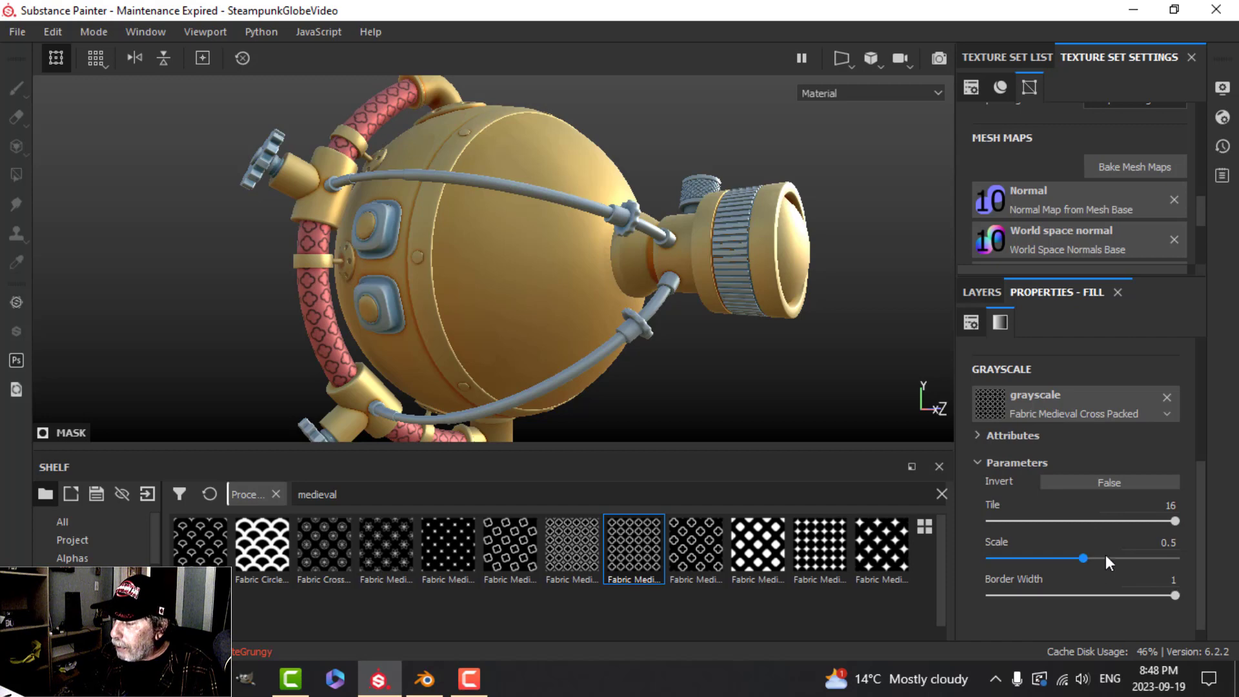
{"action": "left_click", "coordinate": [1150, 543]}
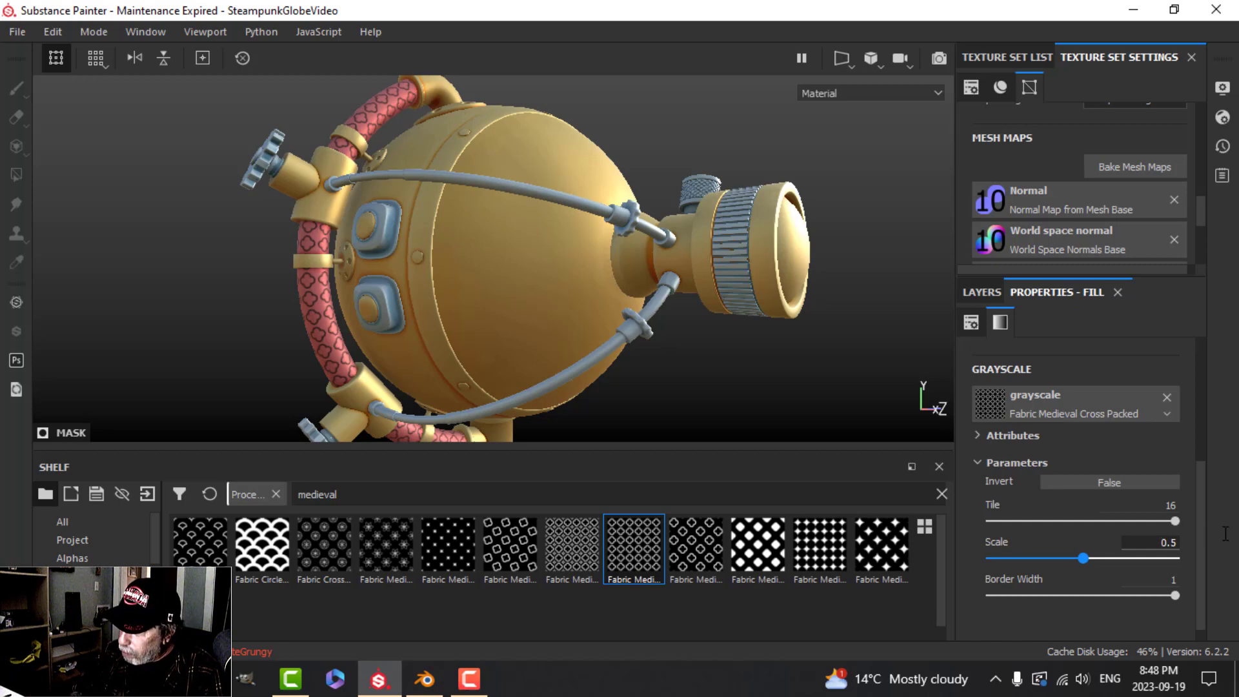
{"action": "type", "text": "6"}
{"action": "key", "text": "Return"}
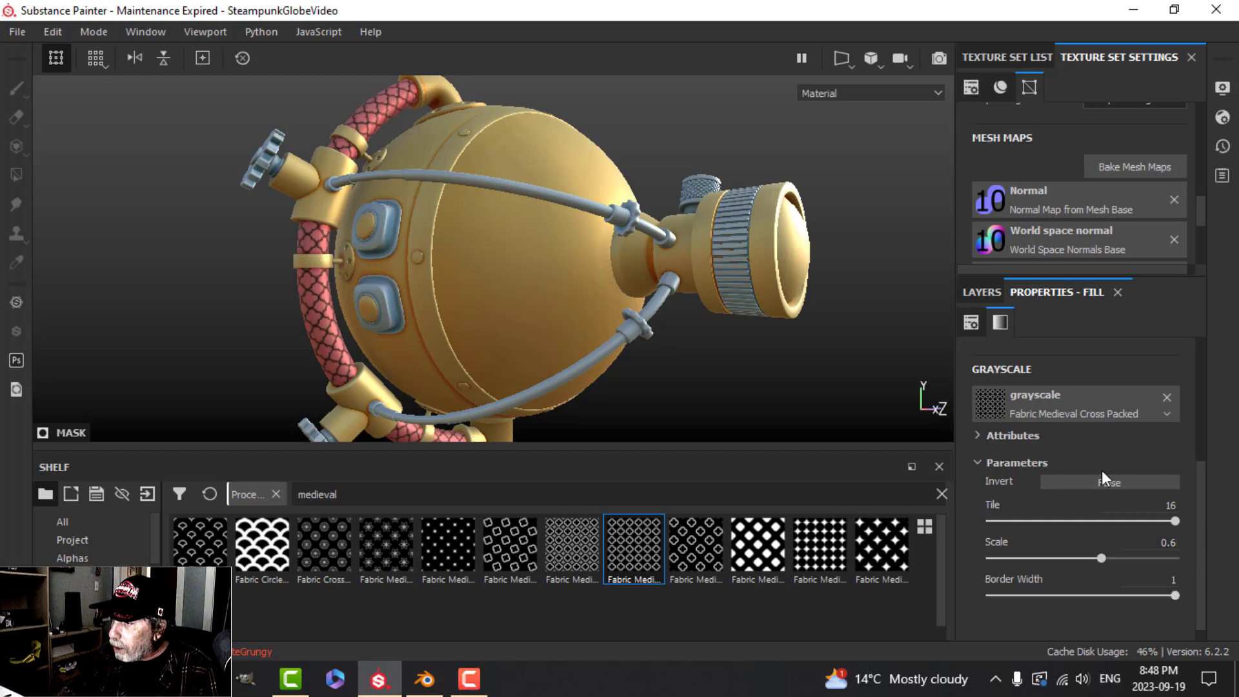
{"action": "scroll", "coordinate": [1102, 474], "scroll_direction": "up", "scroll_amount": 3}
{"action": "left_click", "coordinate": [1071, 469]}
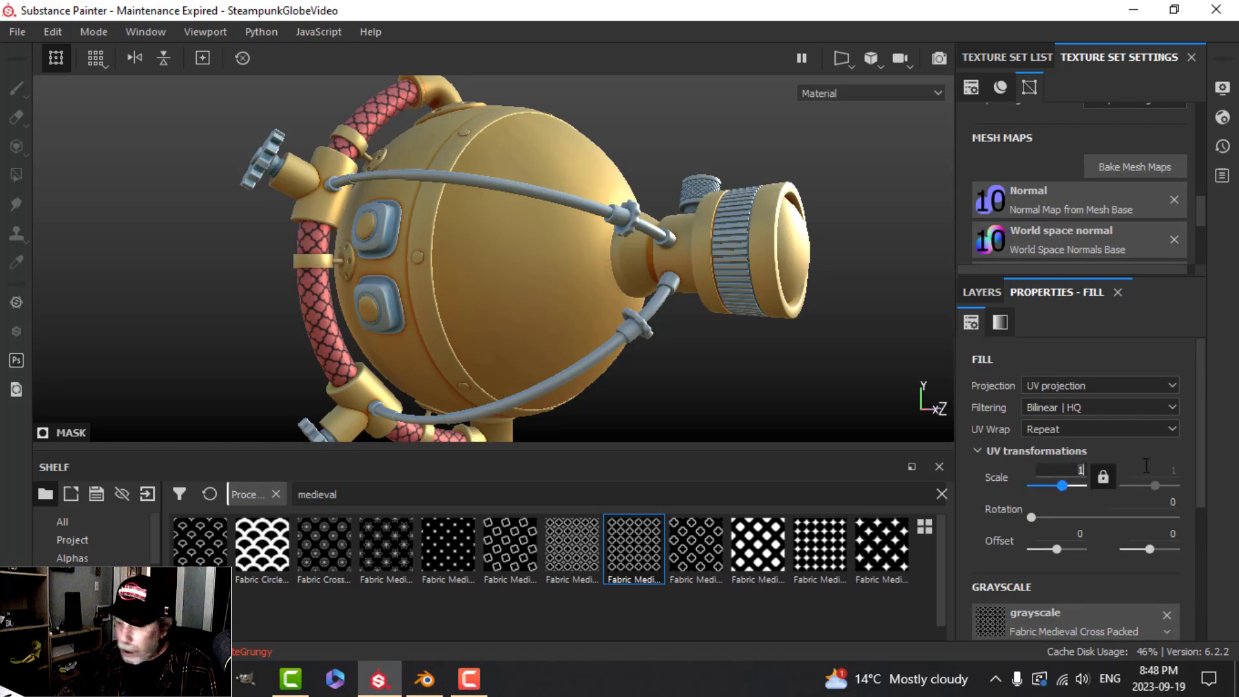
{"action": "key", "text": "Return"}
{"action": "scroll", "coordinate": [328, 329], "scroll_direction": "up", "scroll_amount": 5}
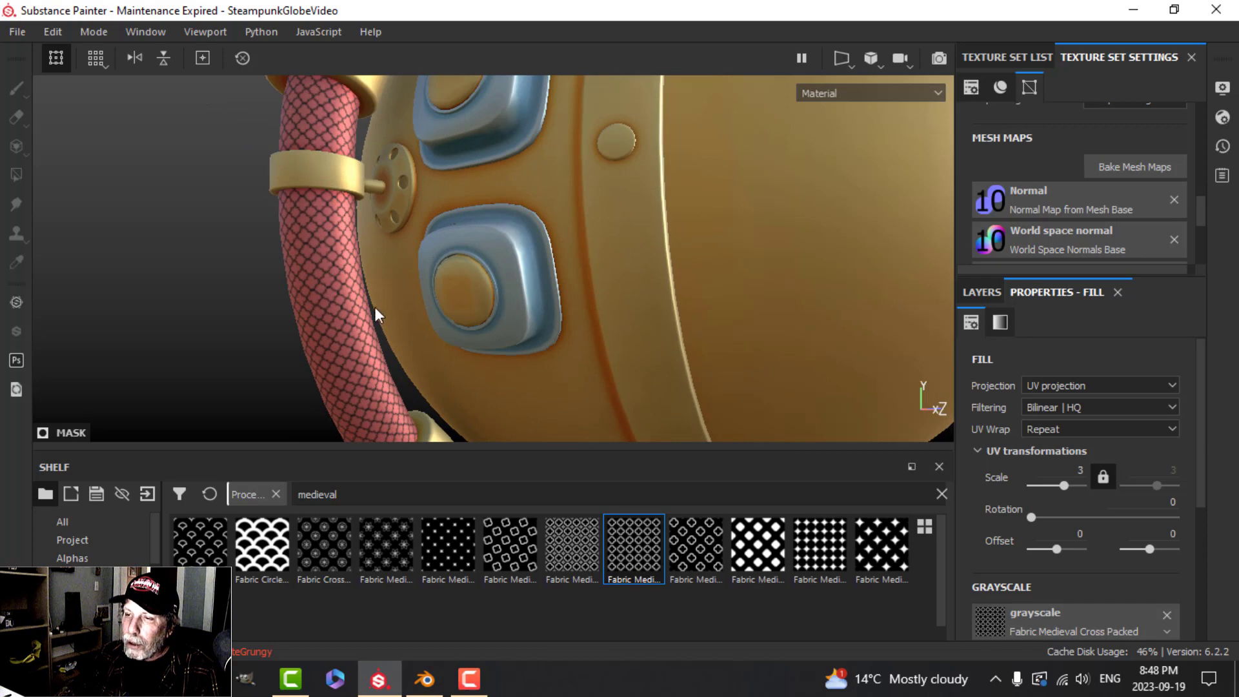
{"action": "scroll", "coordinate": [376, 314], "scroll_direction": "down", "scroll_amount": 4}
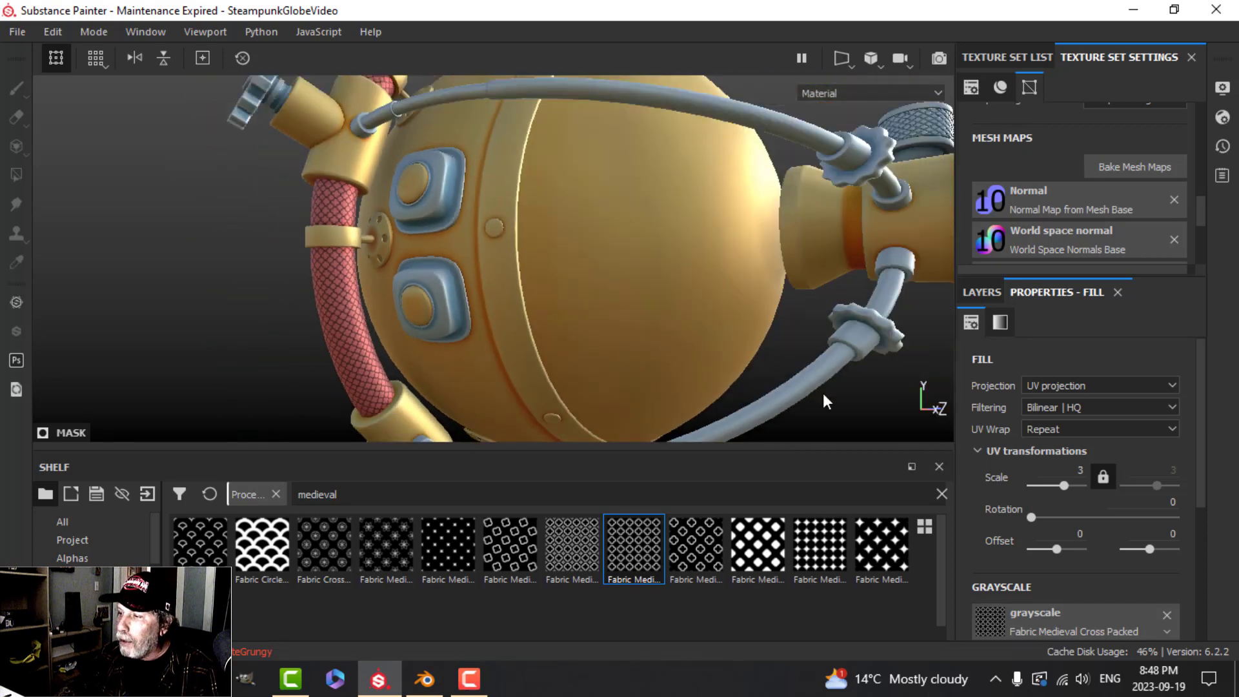
Step: Set the height of the Pattern folder's Base layer to -0.14
{"action": "left_click", "coordinate": [981, 292]}
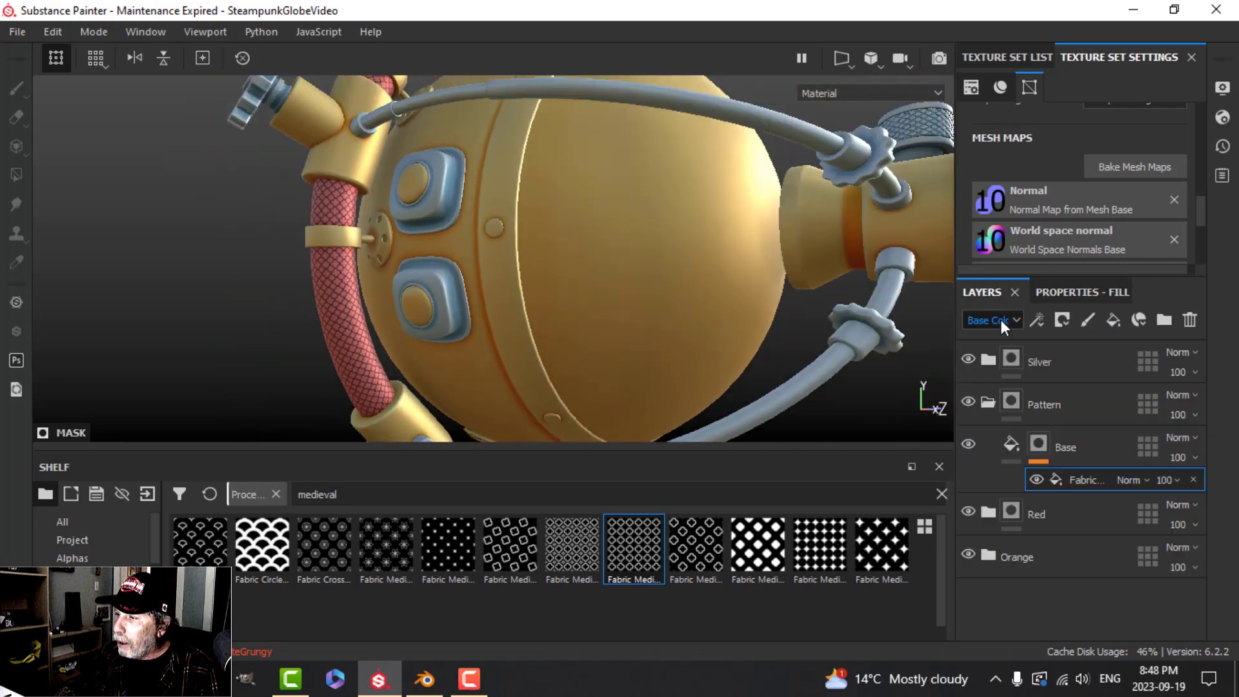
{"action": "left_click", "coordinate": [1015, 443]}
{"action": "left_click", "coordinate": [1078, 294]}
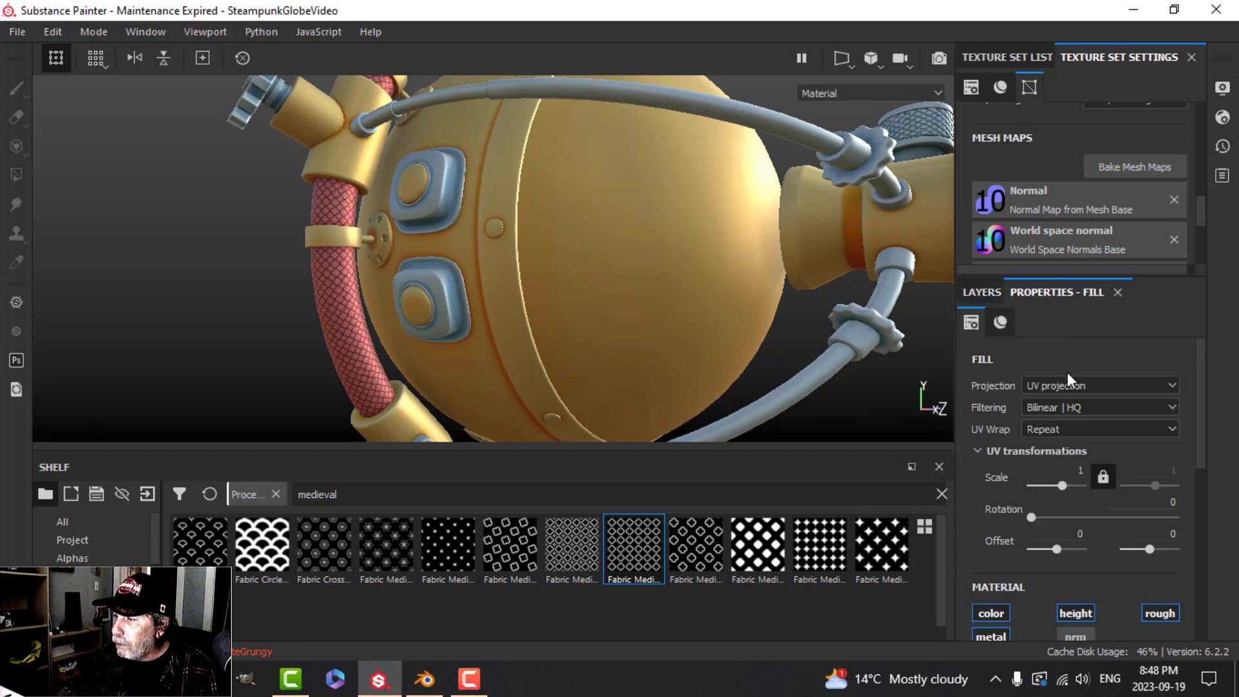
{"action": "scroll", "coordinate": [1081, 581], "scroll_direction": "down", "scroll_amount": 6}
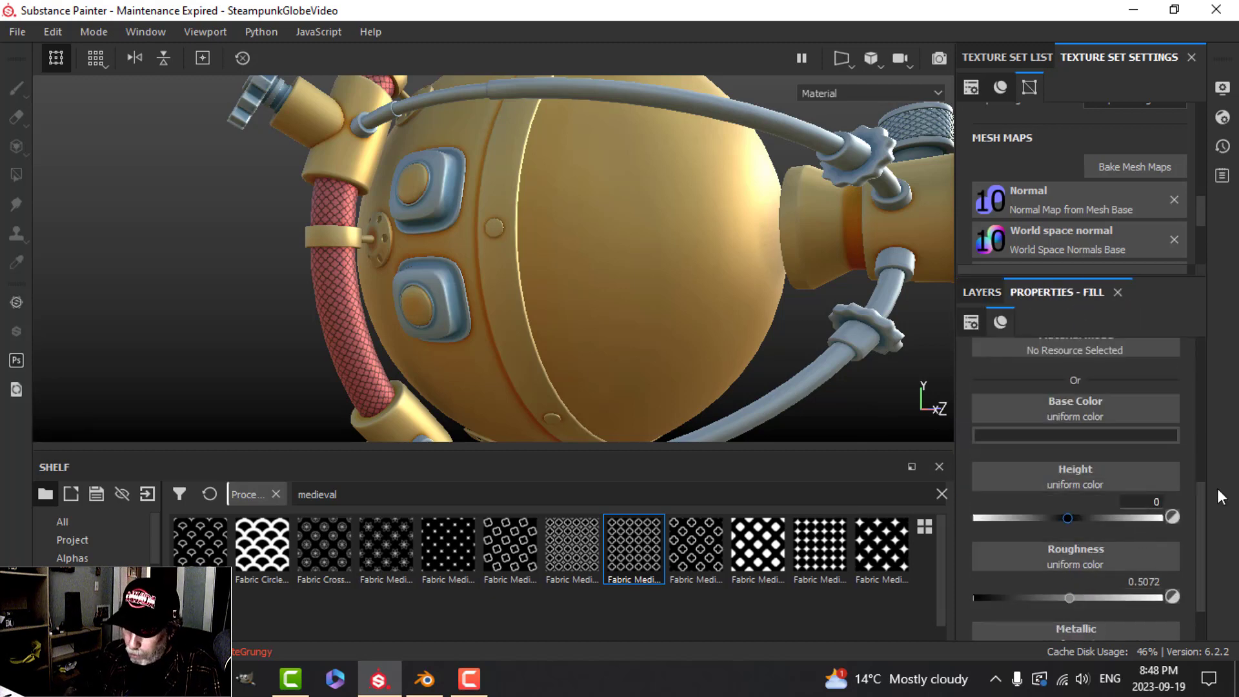
{"action": "type", "text": "-0."}
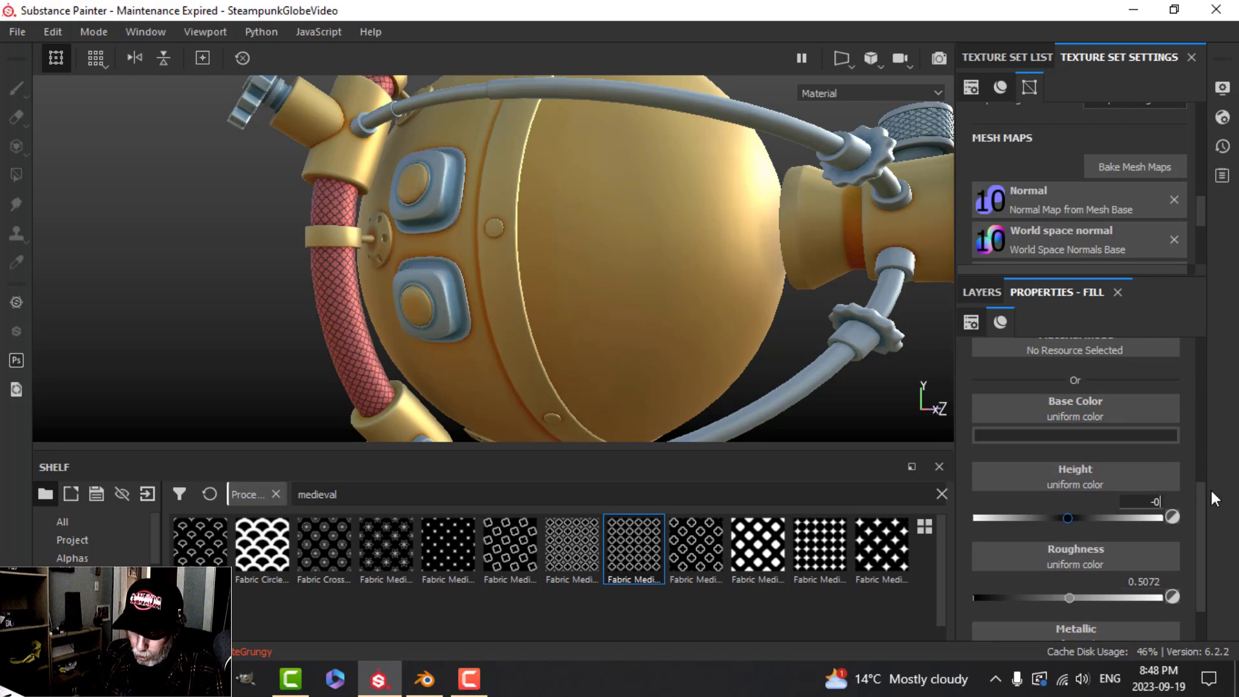
{"action": "type", "text": "14"}
{"action": "key", "text": "Return"}
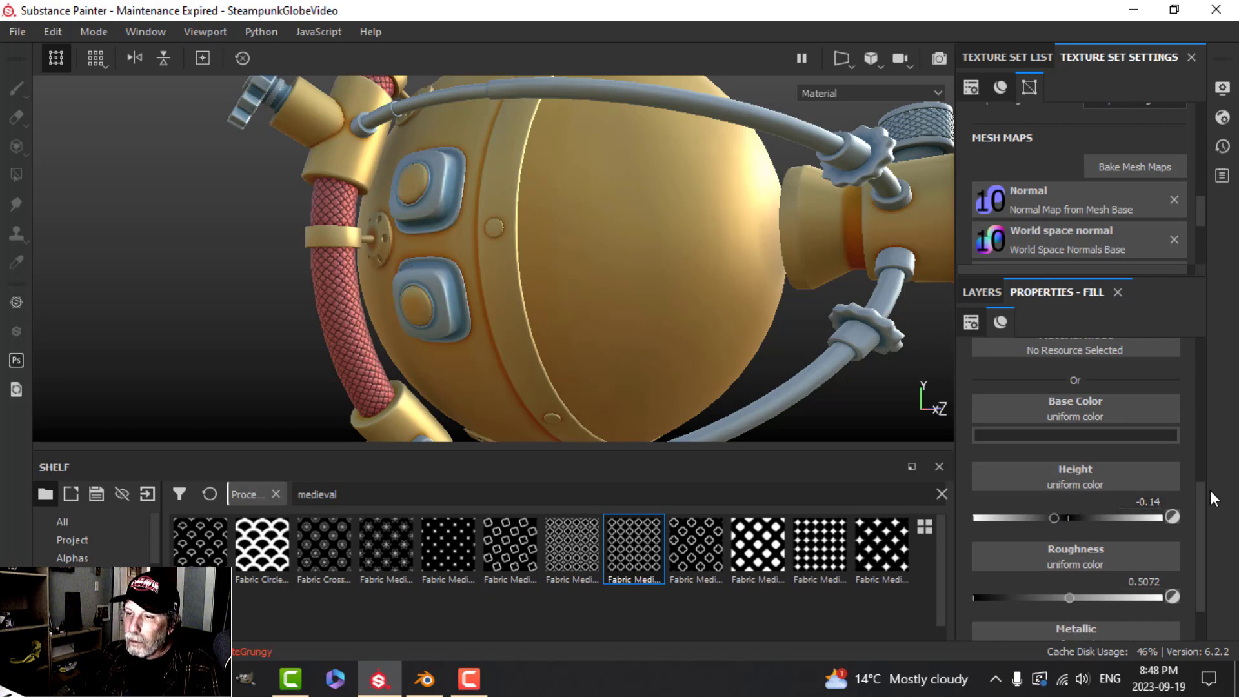
Step: Examine the patterned tube on the whole model from several sides and collapse the Pattern folder
{"action": "scroll", "coordinate": [347, 331], "scroll_direction": "up", "scroll_amount": 4}
{"action": "scroll", "coordinate": [346, 331], "scroll_direction": "down", "scroll_amount": 4}
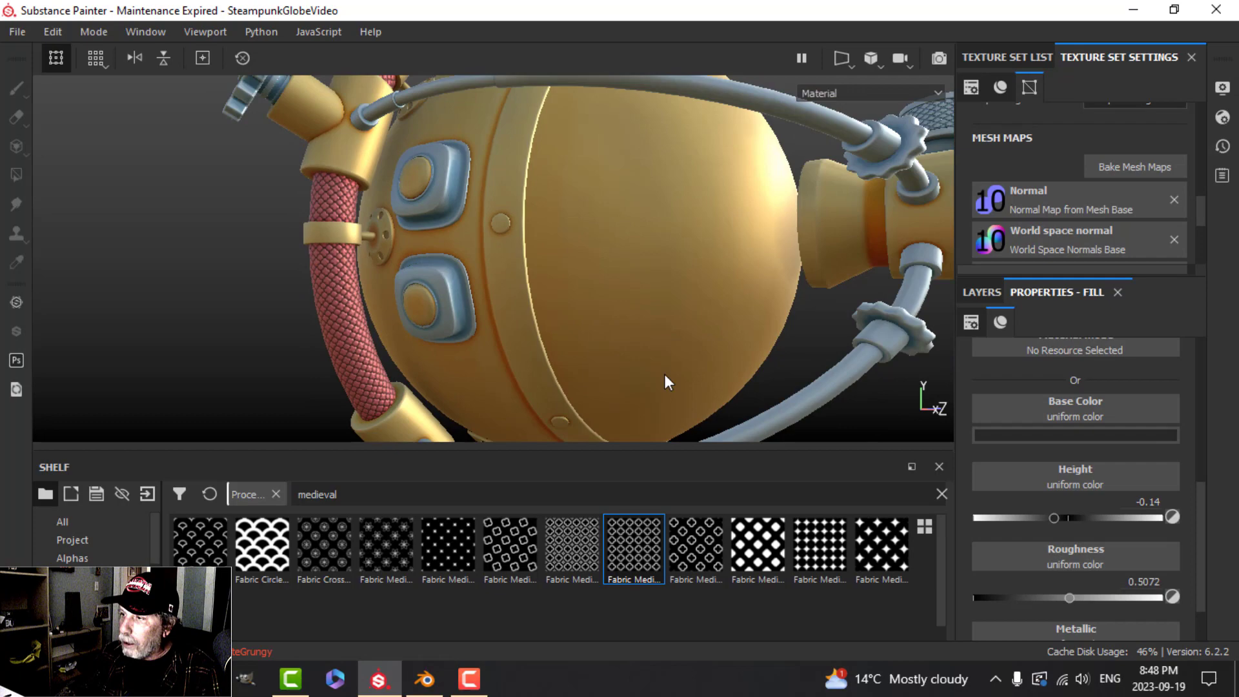
{"action": "left_click", "coordinate": [981, 292]}
{"action": "key", "text": "f"}
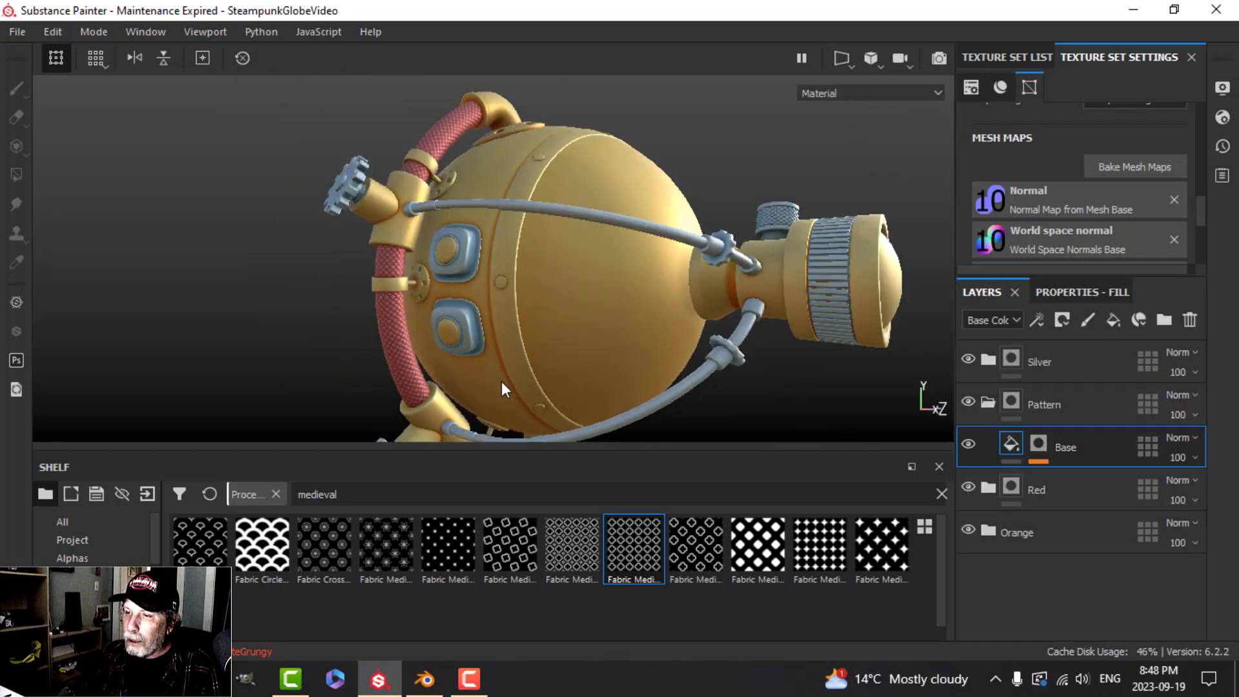
{"action": "scroll", "coordinate": [501, 381], "scroll_direction": "down", "scroll_amount": 1}
{"action": "middle_click_drag", "start_coordinate": [502, 381], "coordinate": [498, 249], "text": "alt"}
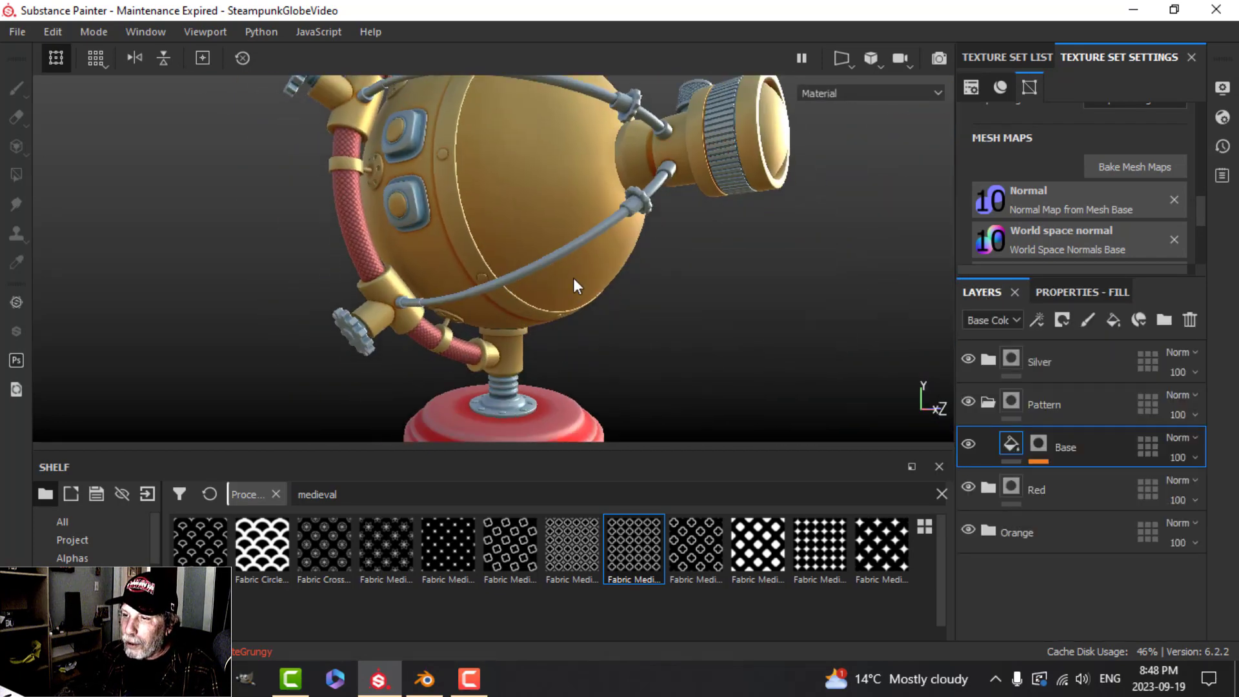
{"action": "left_click_drag", "start_coordinate": [573, 277], "coordinate": [568, 258], "text": "alt"}
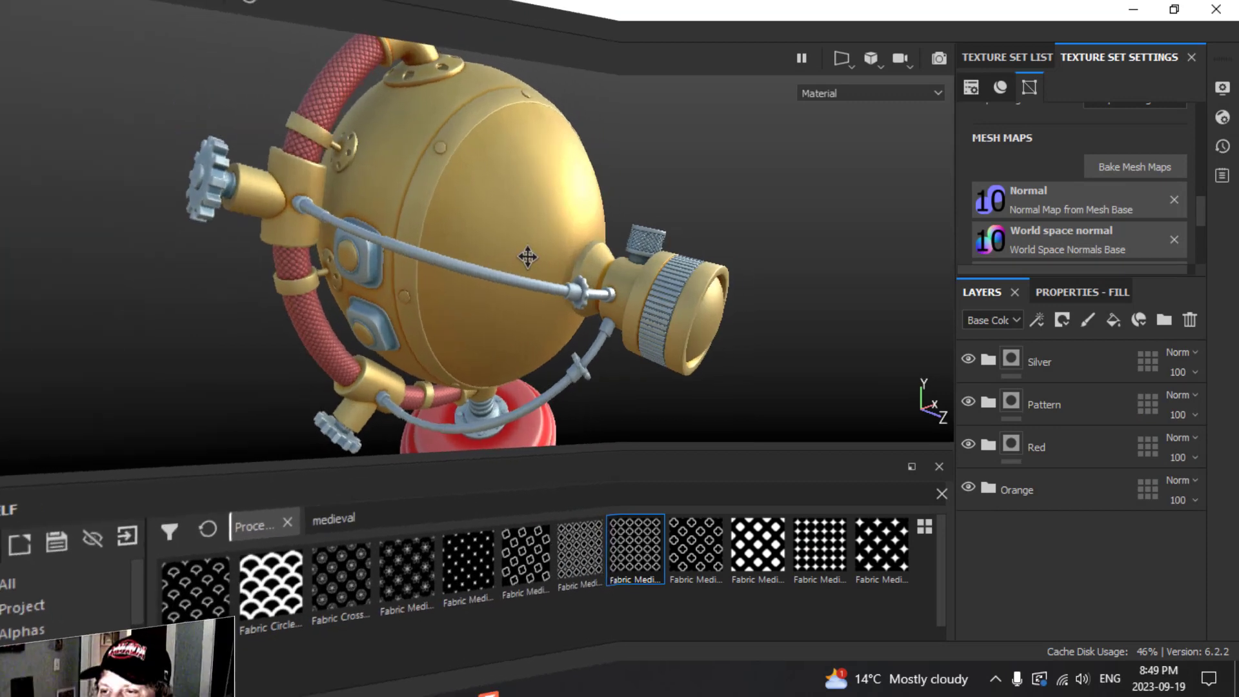
{"action": "left_click_drag", "start_coordinate": [526, 255], "coordinate": [516, 263], "text": "alt"}
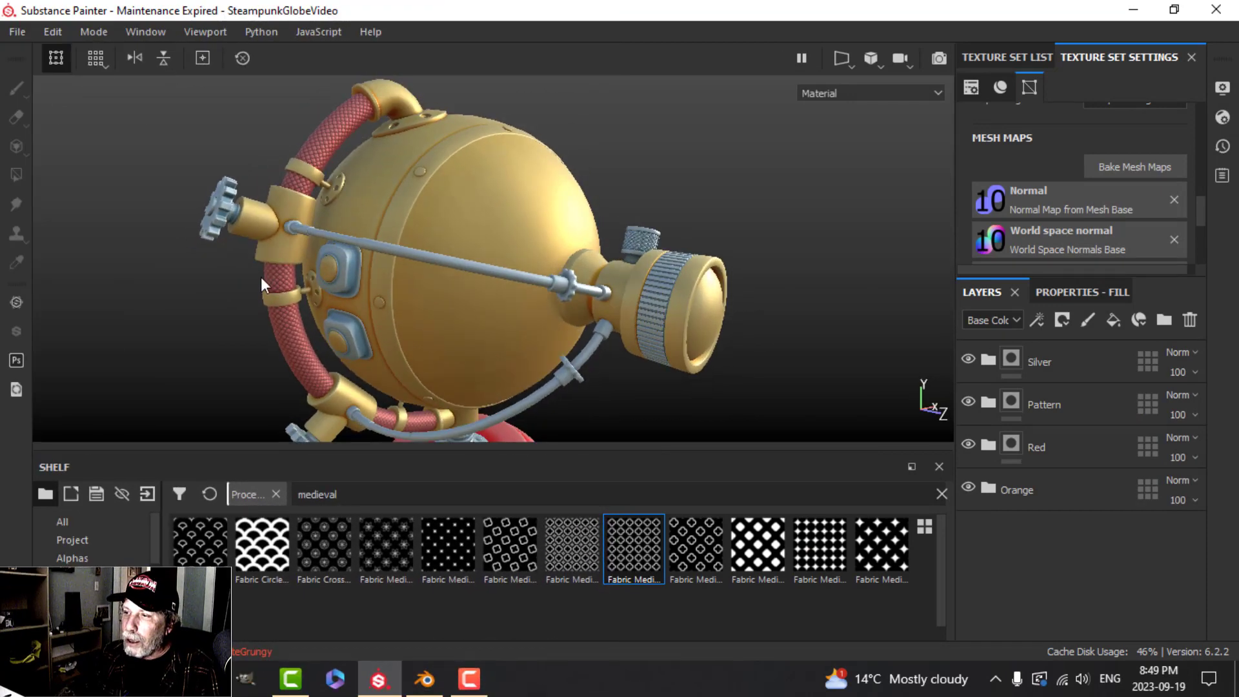
Step: Select the Silver folder and open the choice of shaders for replacing the Main shader's pbr-metal-rough
{"action": "left_click", "coordinate": [1062, 358]}
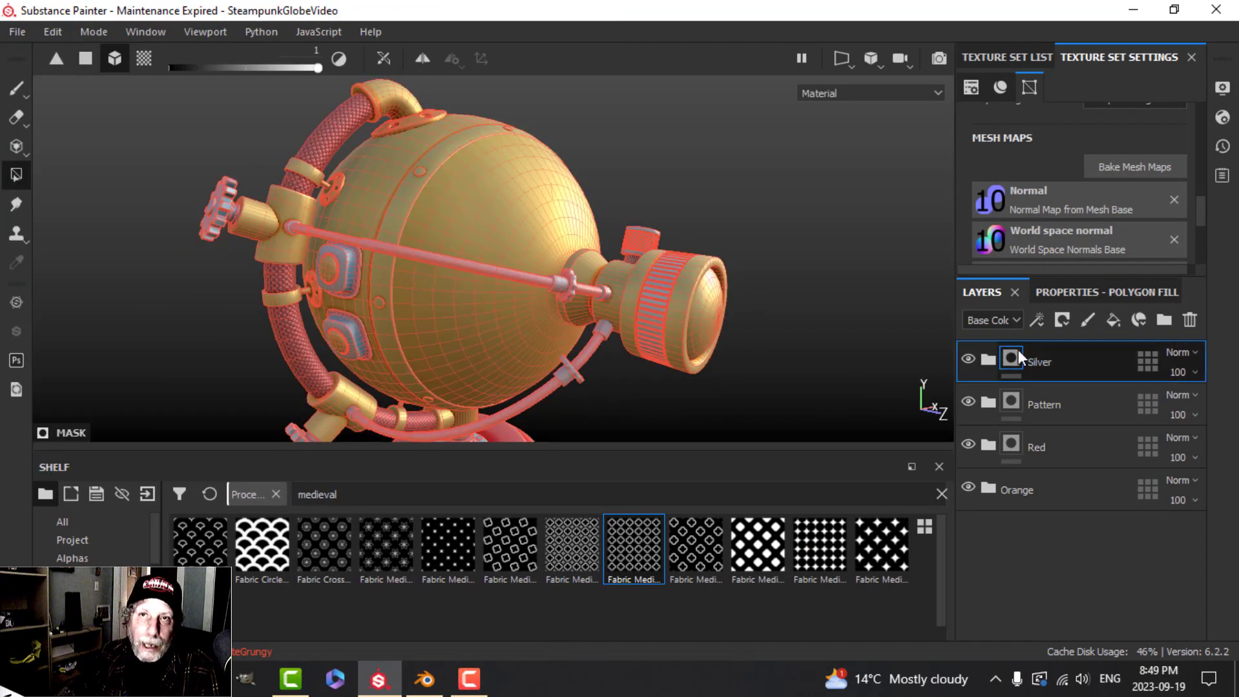
{"action": "left_click", "coordinate": [1222, 117]}
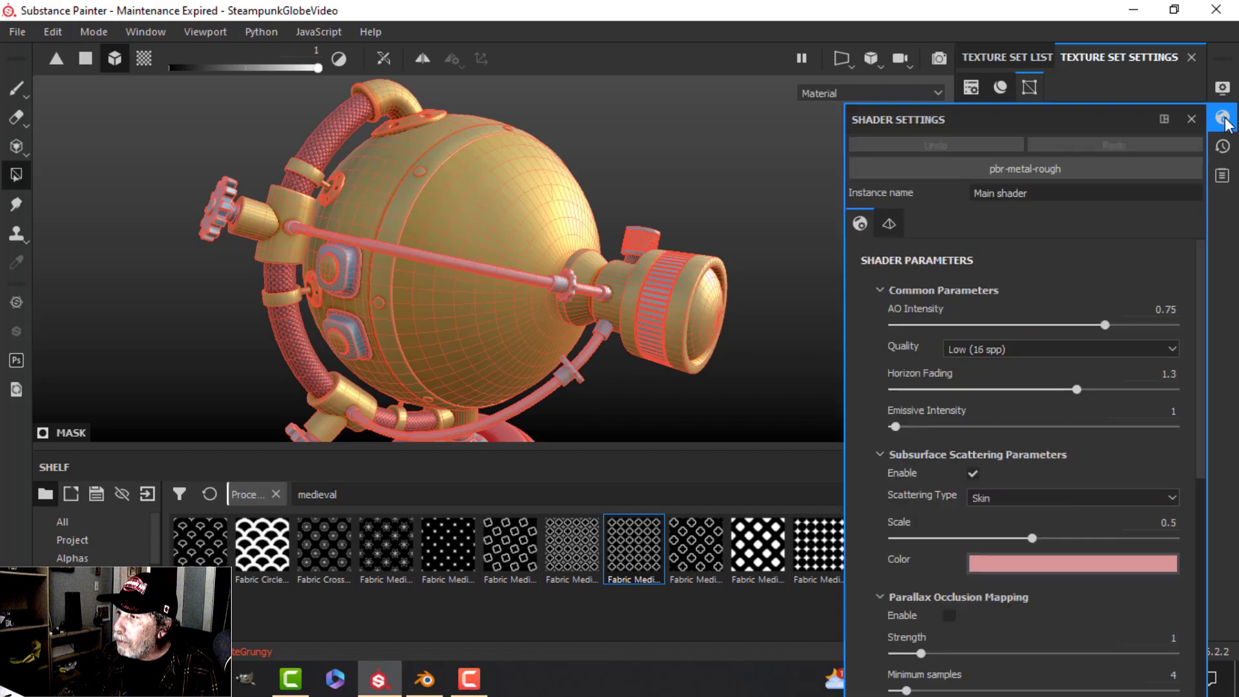
{"action": "left_click", "coordinate": [1032, 168]}
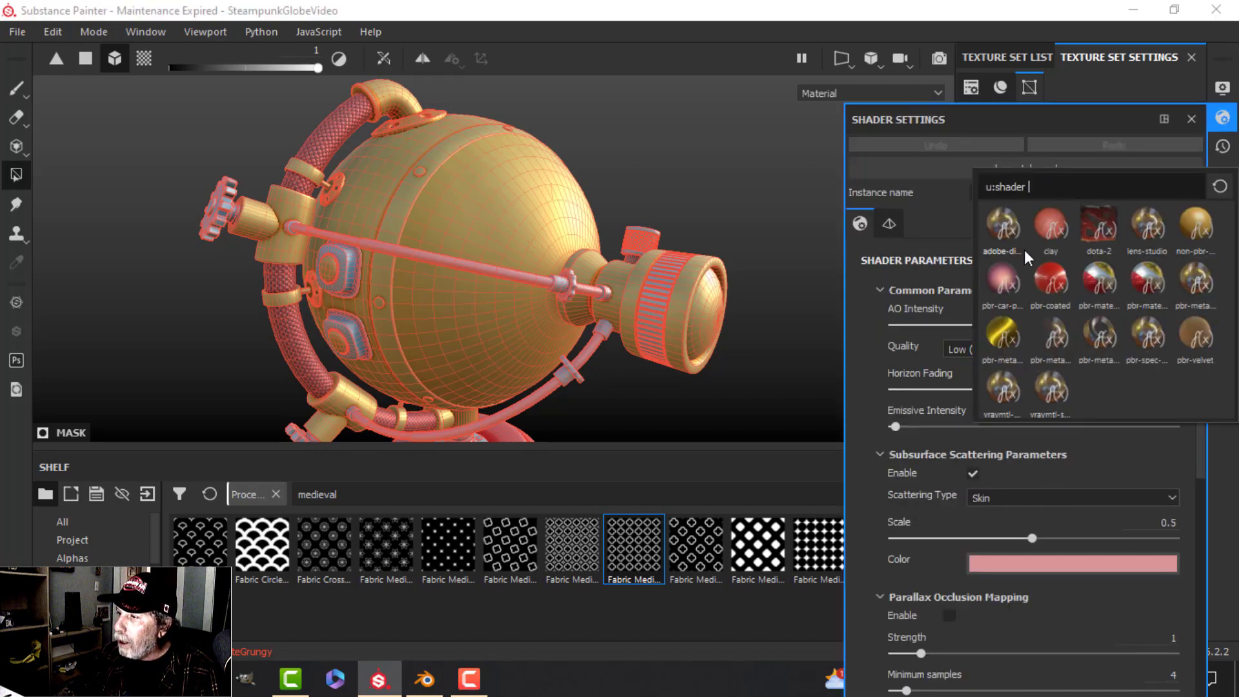
{"action": "left_click", "coordinate": [1054, 336]}
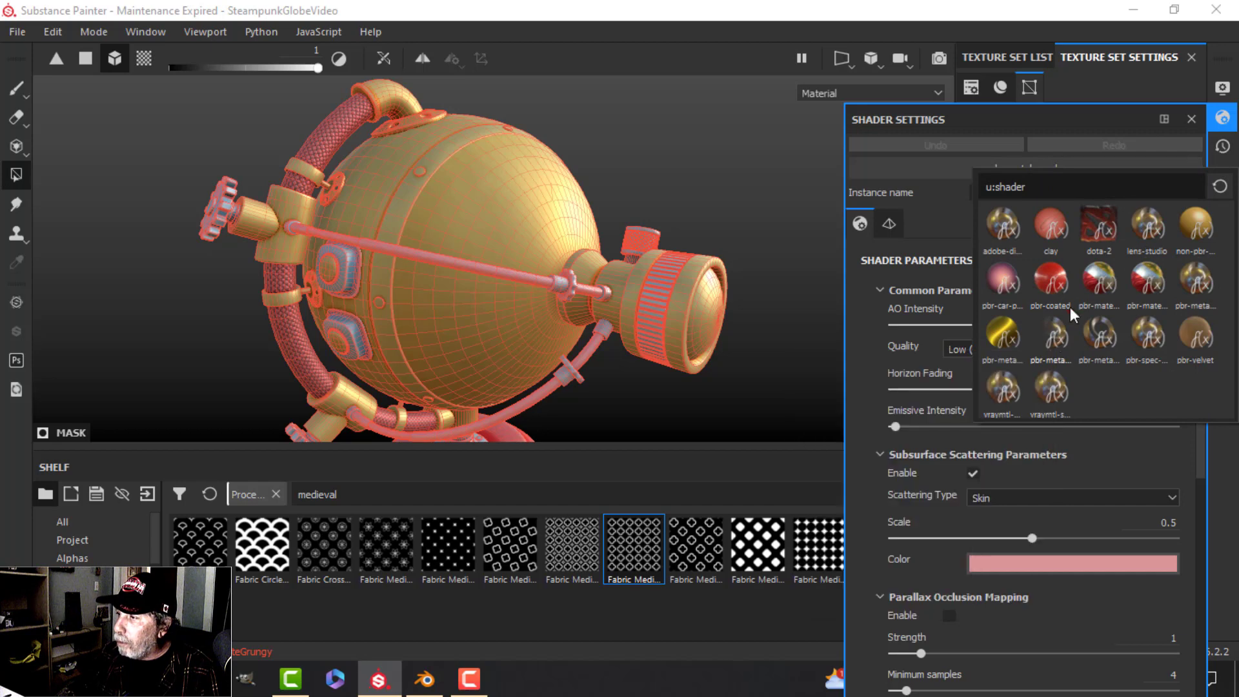
Step: Close the shader settings and add an Opacity channel to the texture set
{"action": "left_click", "coordinate": [1191, 120]}
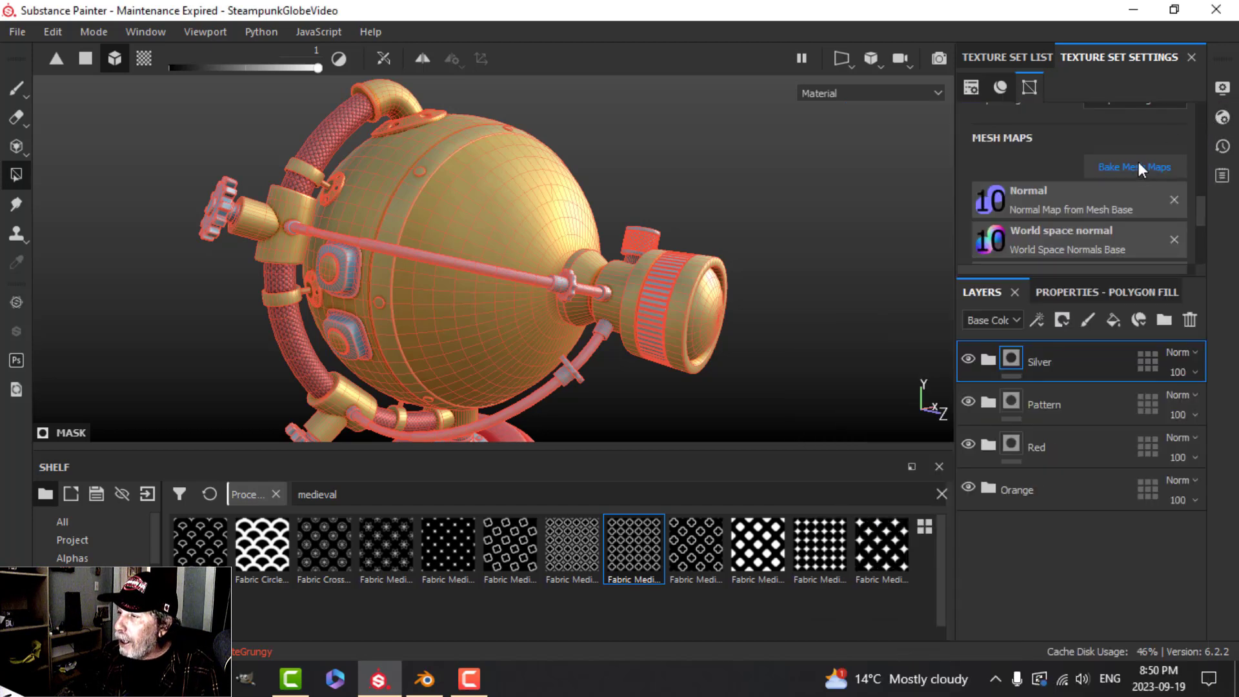
{"action": "scroll", "coordinate": [1138, 161], "scroll_direction": "up", "scroll_amount": 5}
{"action": "scroll", "coordinate": [1055, 256], "scroll_direction": "down", "scroll_amount": 1}
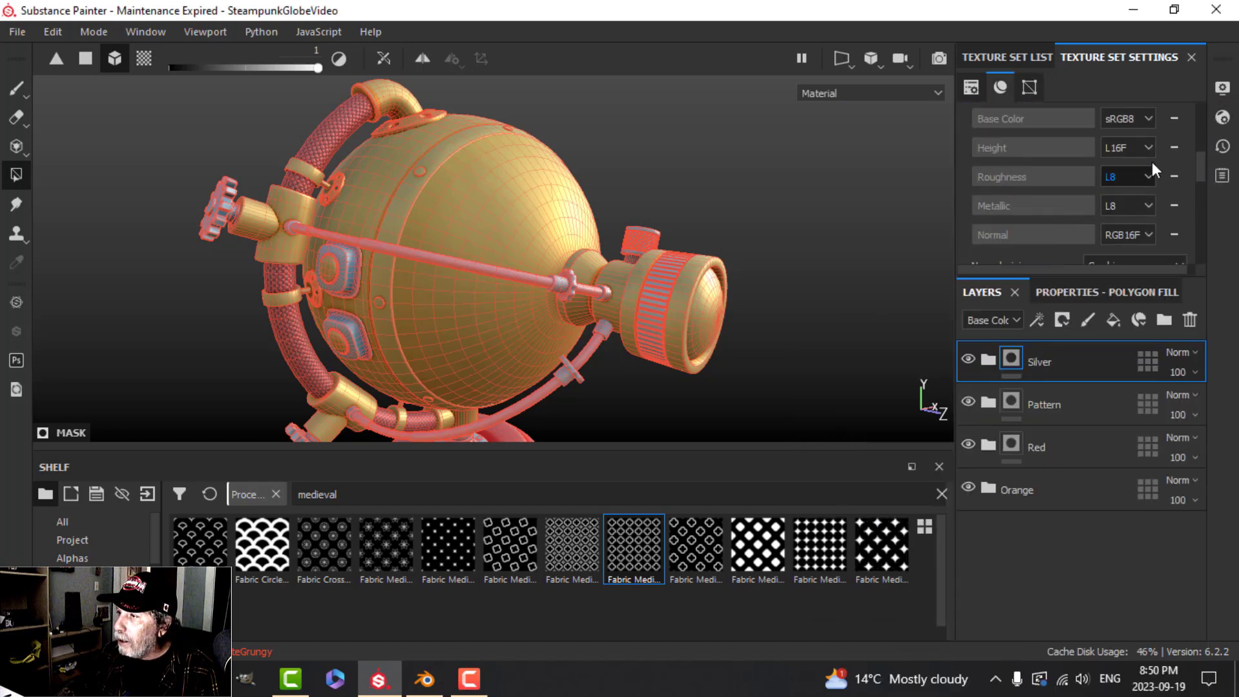
{"action": "scroll", "coordinate": [1164, 156], "scroll_direction": "up", "scroll_amount": 1}
{"action": "left_click", "coordinate": [1172, 150]}
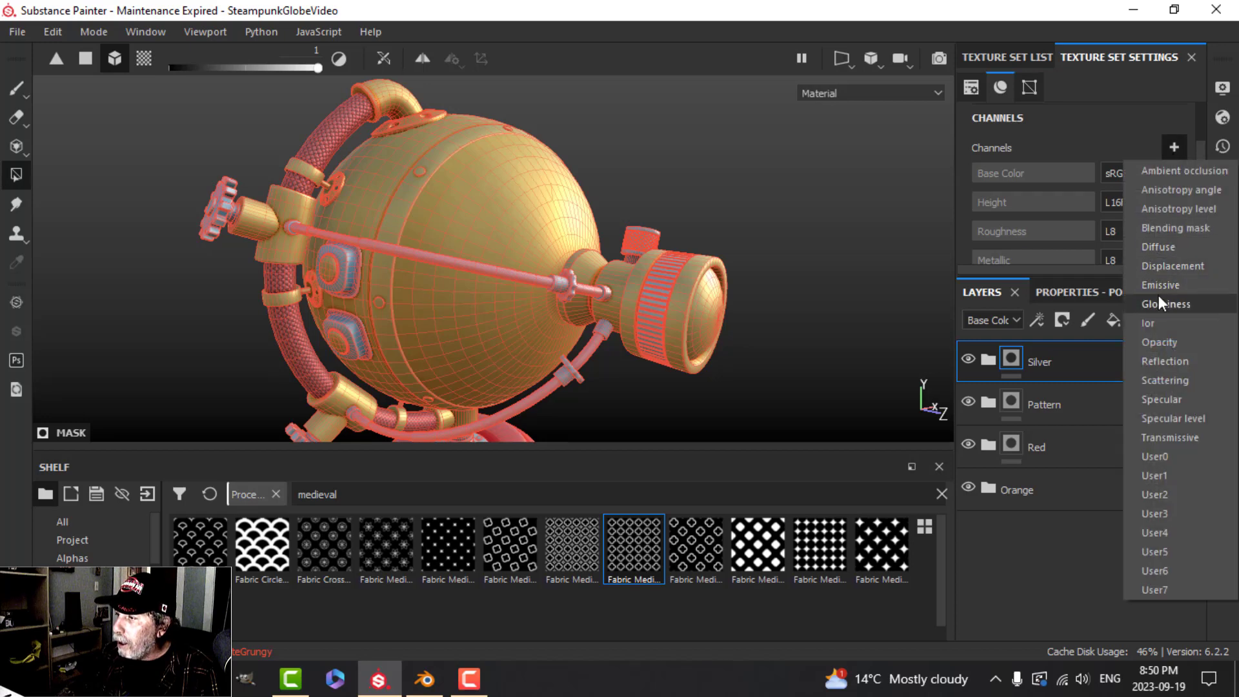
{"action": "left_click", "coordinate": [1159, 341]}
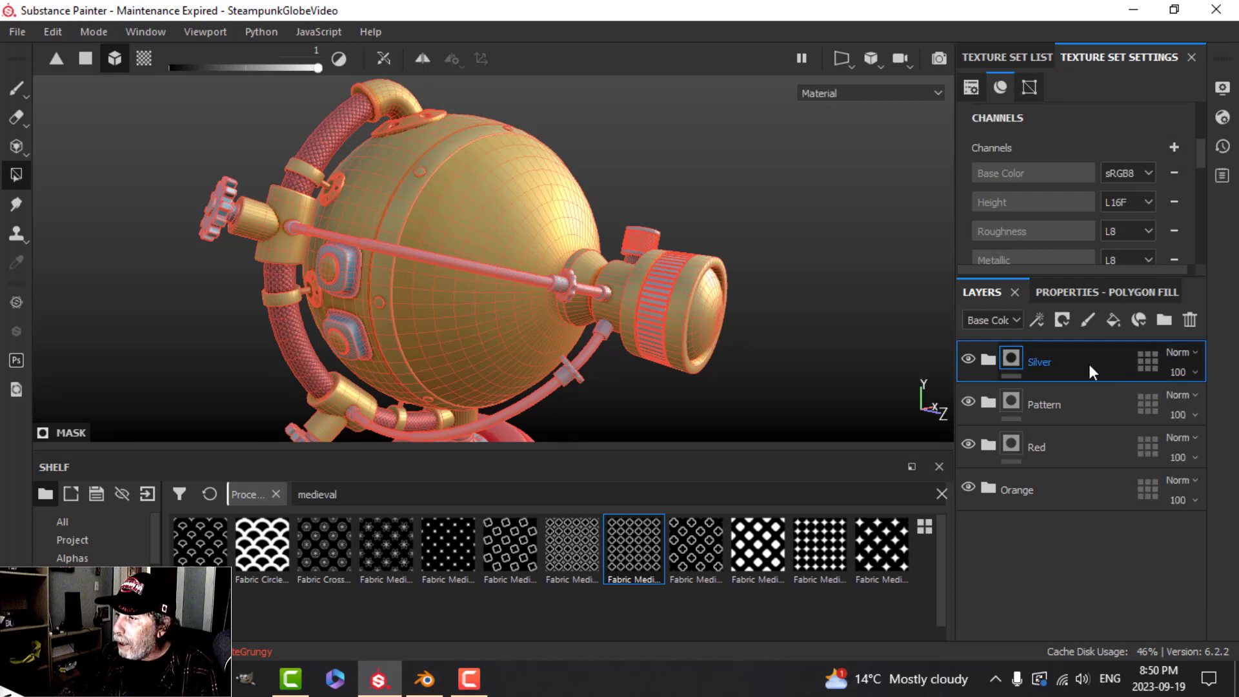
Step: Create a folder above Silver, place a new fill layer inside it, and name the folder Glass
{"action": "left_click", "coordinate": [1162, 319]}
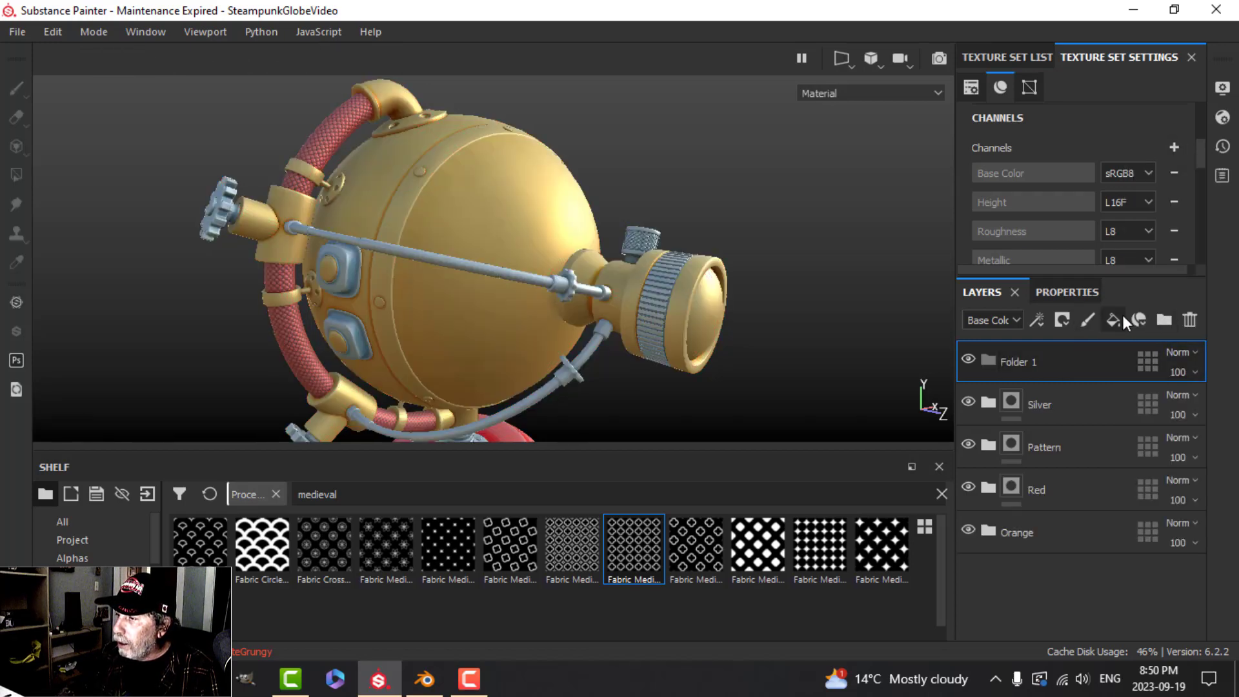
{"action": "left_click", "coordinate": [1114, 323]}
{"action": "left_click_drag", "start_coordinate": [1017, 365], "coordinate": [1082, 413]}
{"action": "double_click", "coordinate": [1020, 362]}
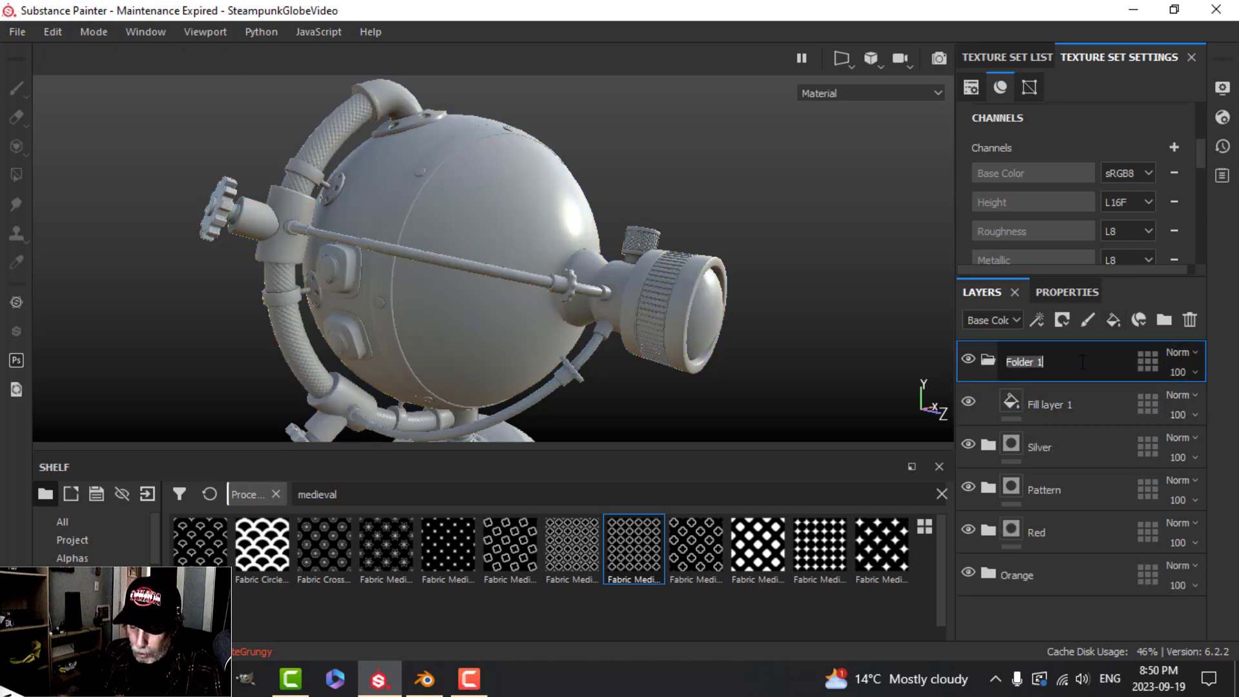
{"action": "type", "text": "Glass"}
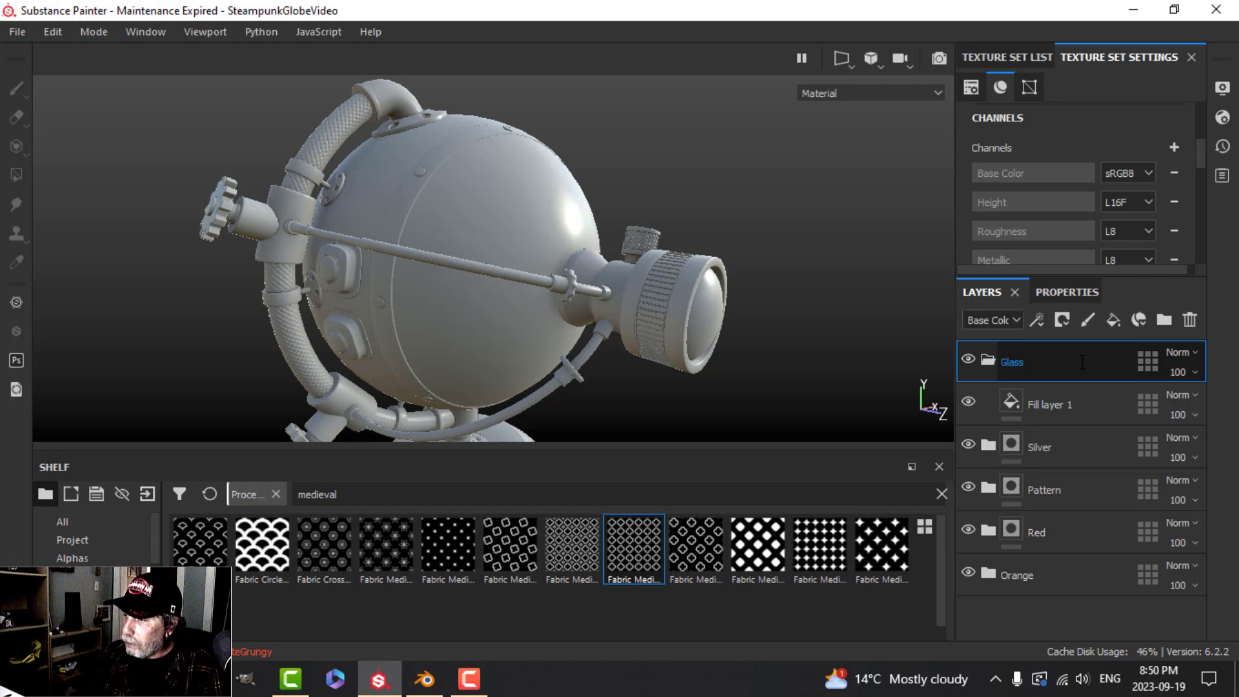
{"action": "key", "text": "Return"}
Step: Disable the height and normal channels on the fill layer in the Glass folder
{"action": "left_click", "coordinate": [1054, 409]}
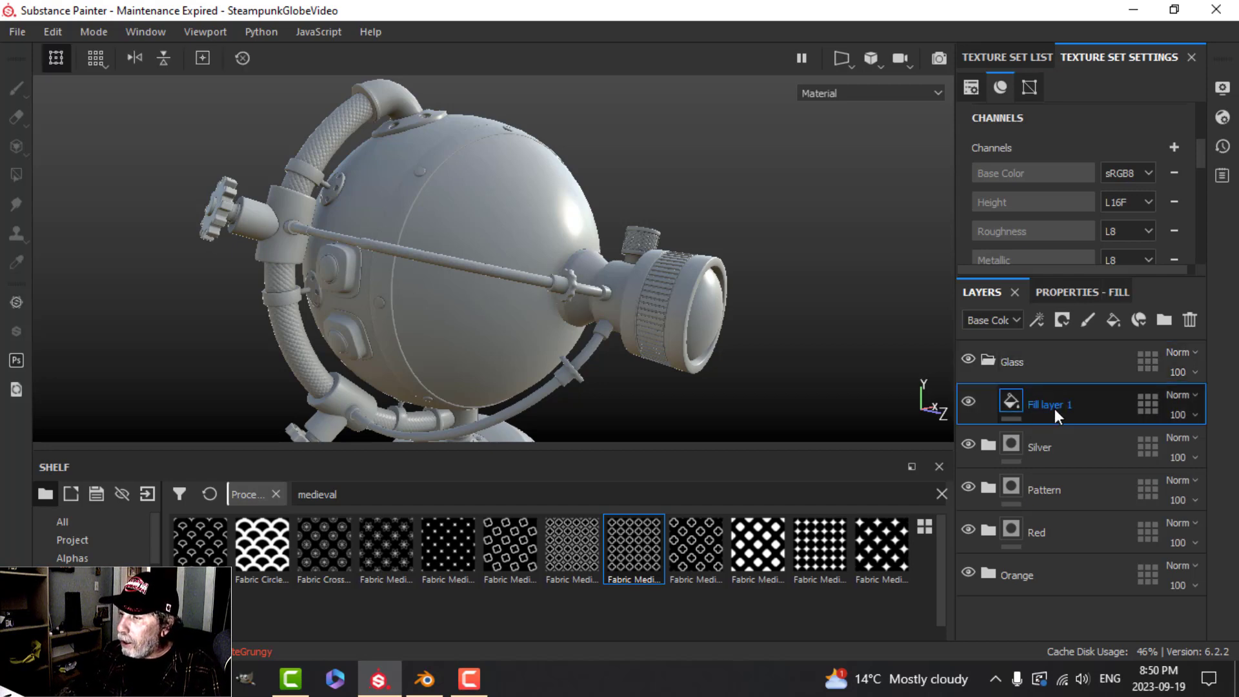
{"action": "left_click", "coordinate": [1068, 291]}
{"action": "scroll", "coordinate": [1132, 477], "scroll_direction": "up", "scroll_amount": 3}
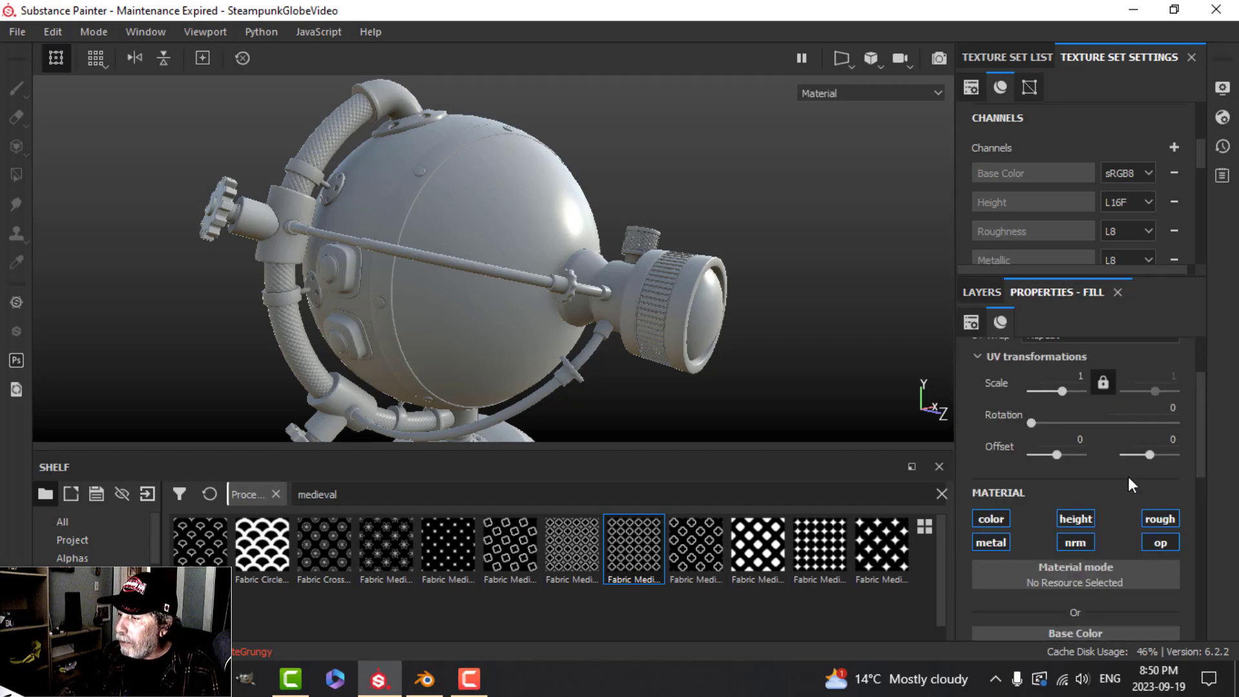
{"action": "scroll", "coordinate": [1128, 477], "scroll_direction": "down", "scroll_amount": 1}
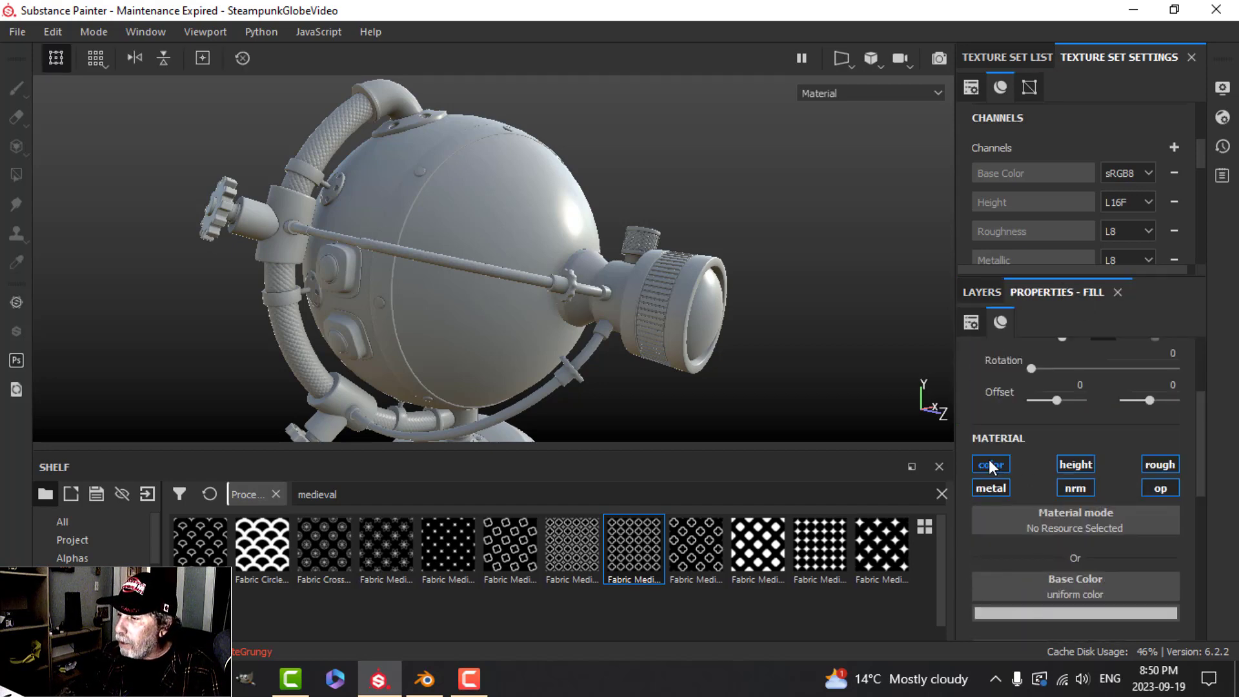
{"action": "left_click", "coordinate": [1074, 463]}
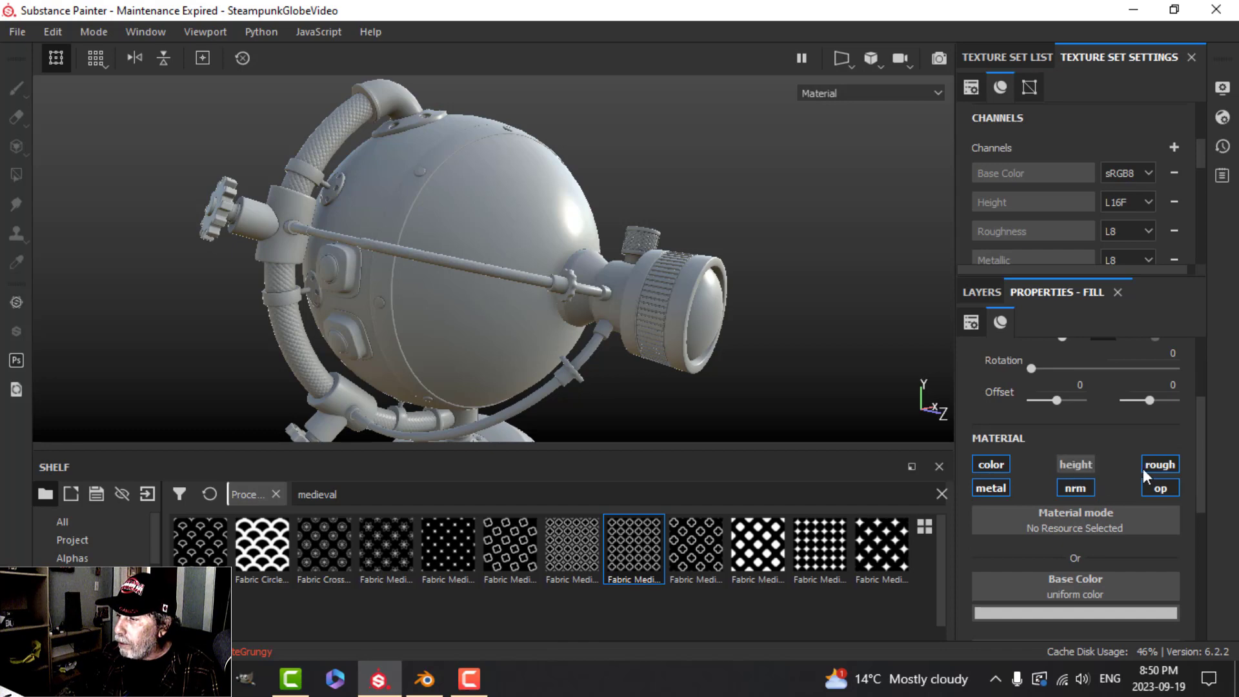
{"action": "left_click", "coordinate": [1073, 489]}
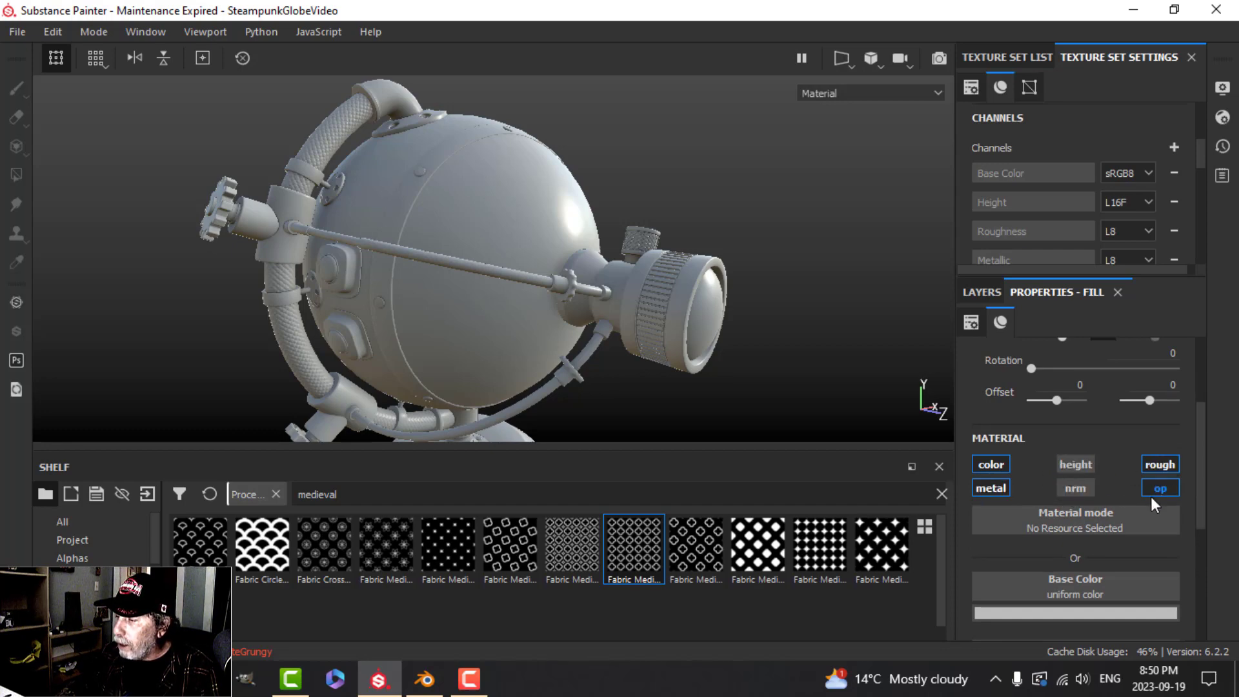
Step: Give the glass fill layer a green base color and a roughness of about 0.19
{"action": "scroll", "coordinate": [1116, 522], "scroll_direction": "down", "scroll_amount": 3}
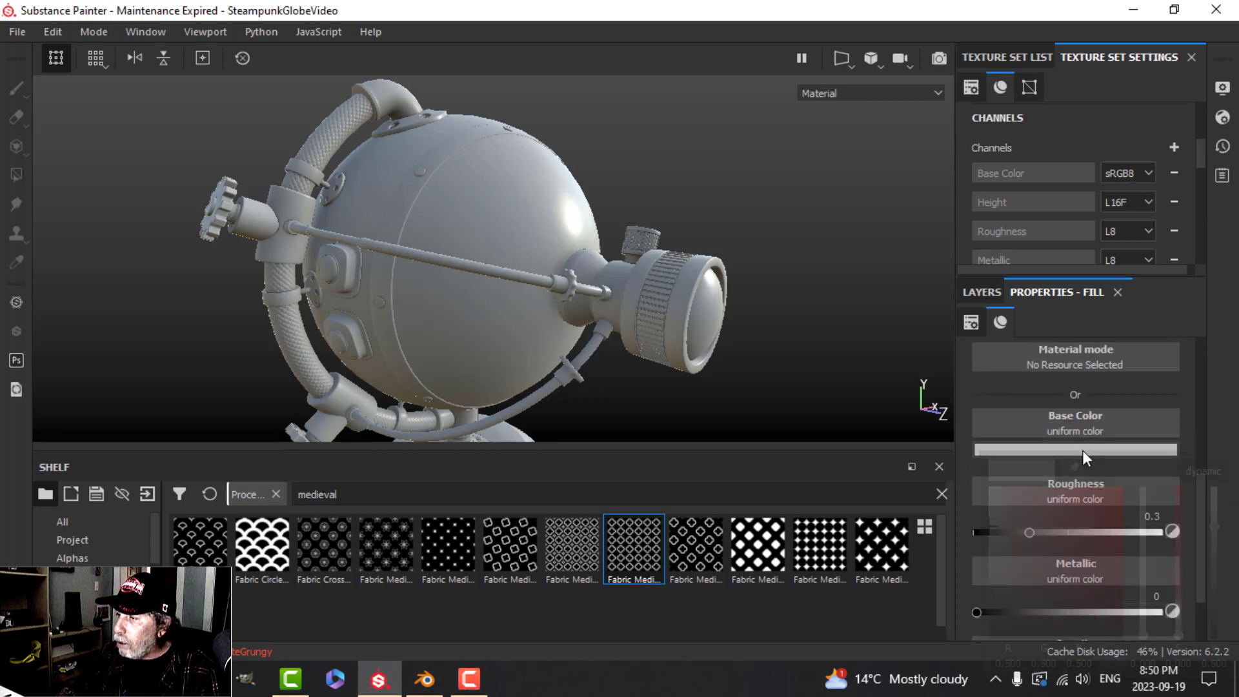
{"action": "left_click", "coordinate": [1190, 476]}
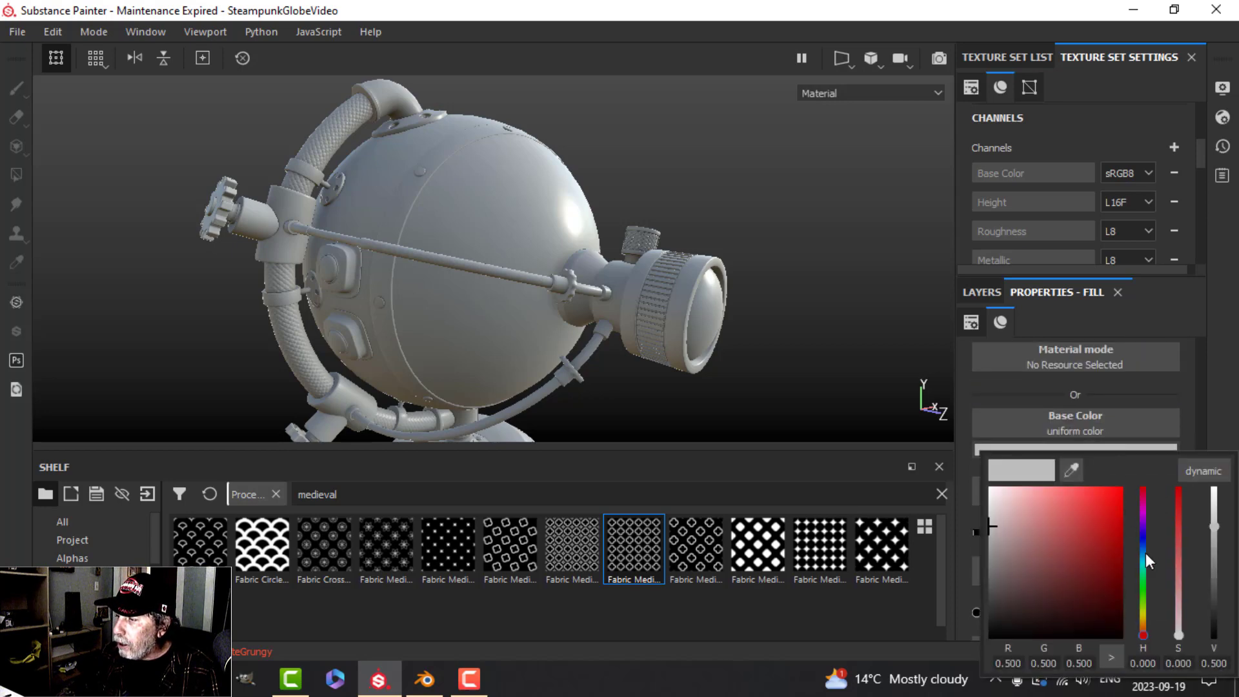
{"action": "left_click_drag", "start_coordinate": [1146, 555], "coordinate": [1143, 585]}
{"action": "left_click_drag", "start_coordinate": [1070, 543], "coordinate": [1009, 529]}
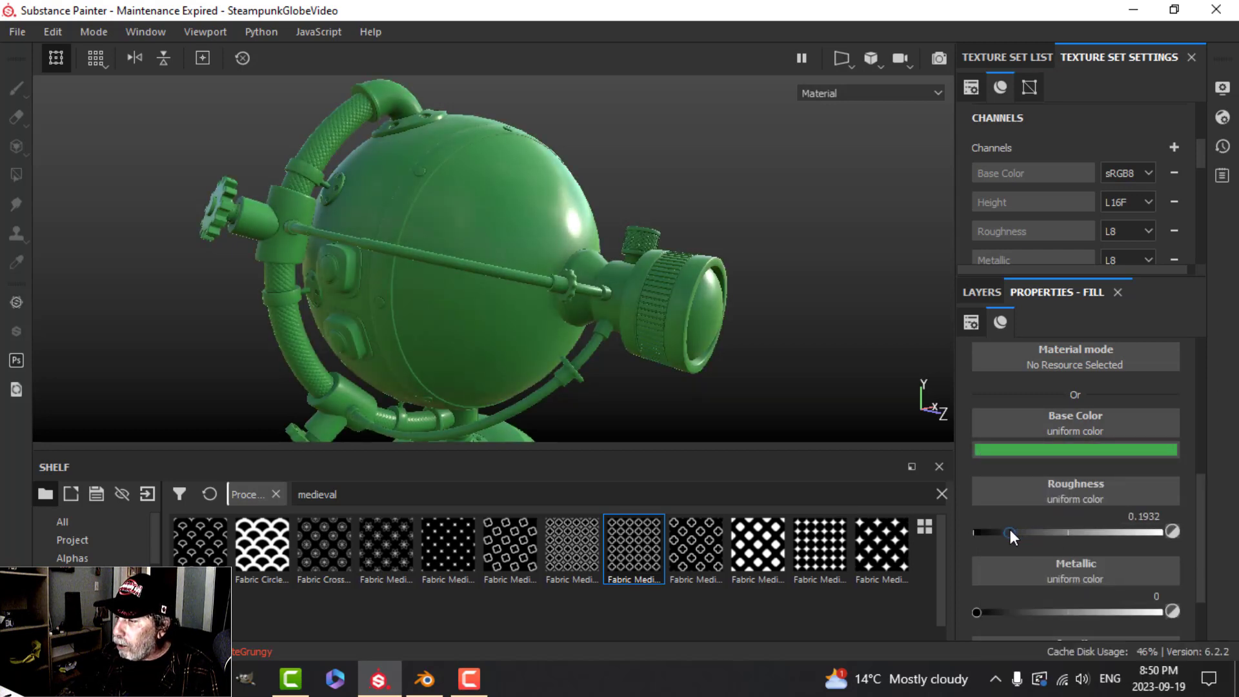
Step: Set the glass fill layer's metallic to about 0.48 and its opacity to about 0.16
{"action": "left_click_drag", "start_coordinate": [975, 614], "coordinate": [1062, 618]}
{"action": "scroll", "coordinate": [1070, 501], "scroll_direction": "down", "scroll_amount": 2}
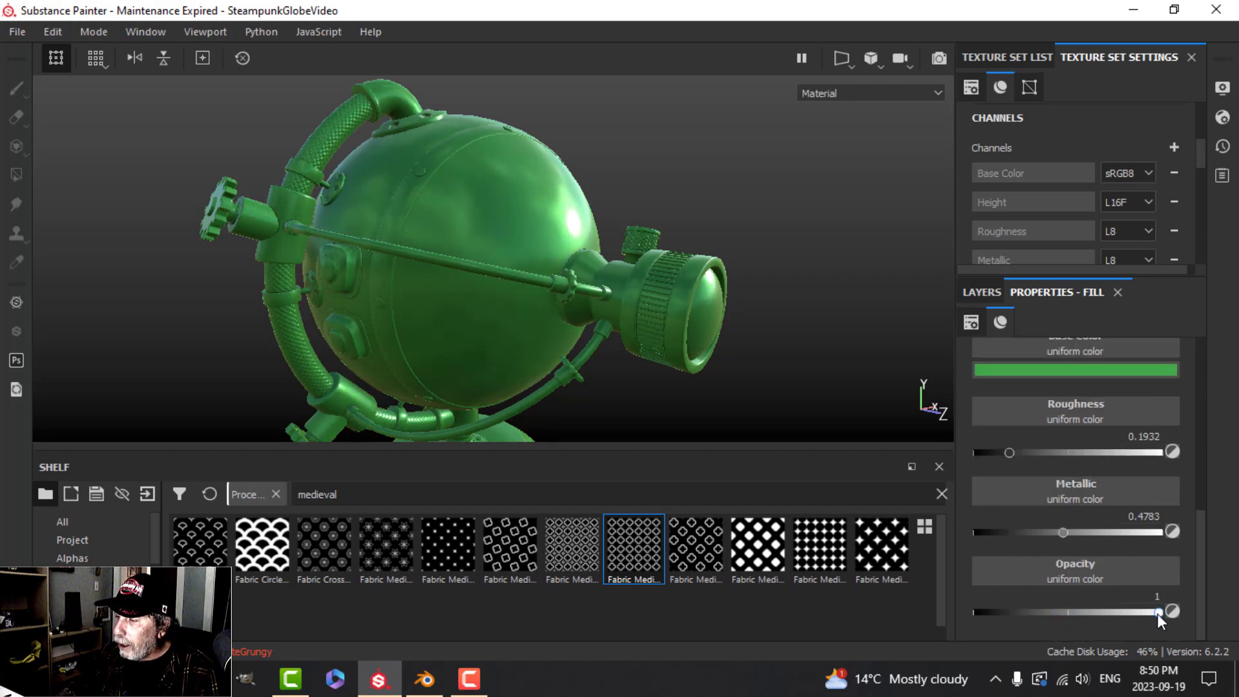
{"action": "left_click_drag", "start_coordinate": [1158, 613], "coordinate": [1009, 616]}
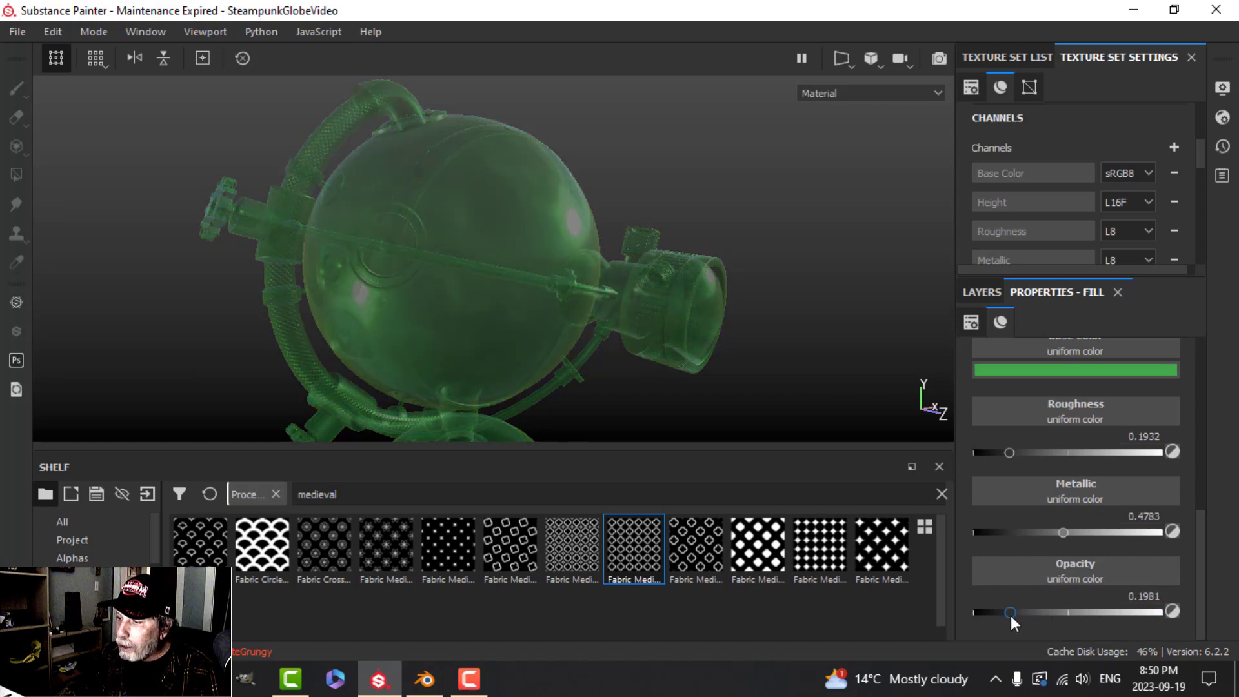
{"action": "mouse_move", "coordinate": [629, 226]}
{"action": "left_mouse_down", "text": "alt"}
{"action": "mouse_move", "coordinate": [506, 221]}
{"action": "mouse_move", "coordinate": [581, 202]}
{"action": "mouse_move", "coordinate": [639, 233]}
{"action": "left_mouse_up", "text": "alt"}
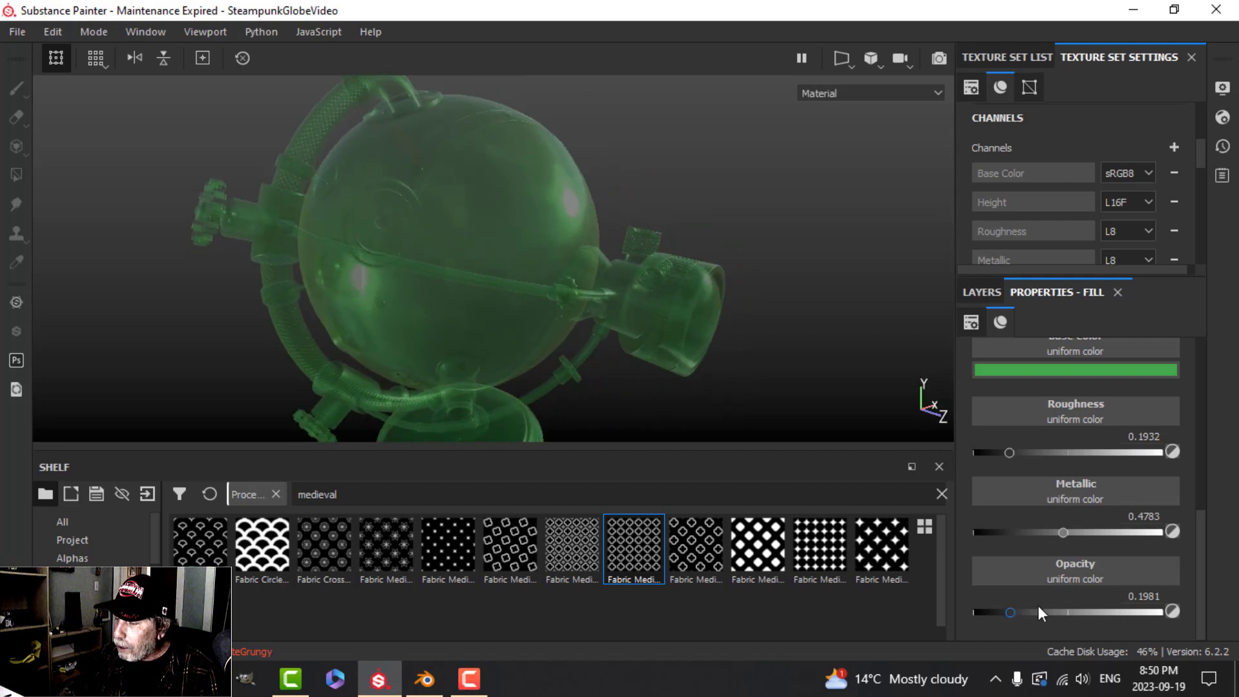
{"action": "left_click_drag", "start_coordinate": [1010, 613], "coordinate": [1004, 615]}
Step: Add a black mask to the Glass folder and reveal it on the globe's dome and the lens using mesh fill
{"action": "left_click", "coordinate": [982, 291]}
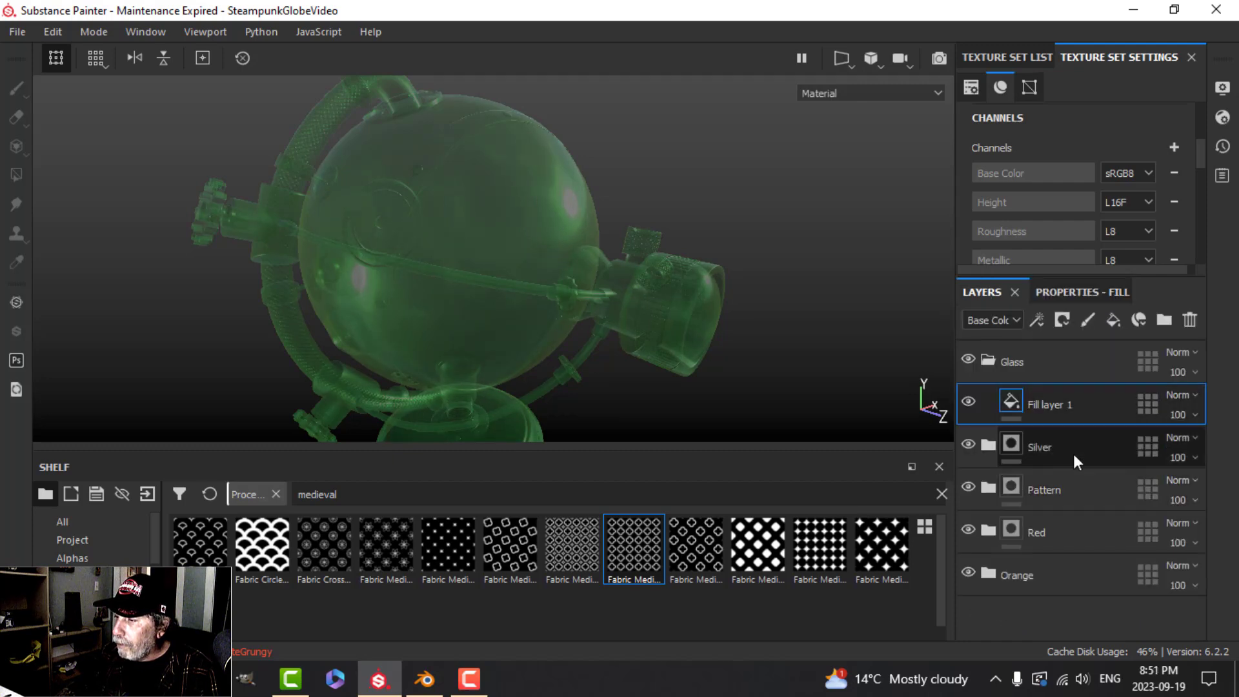
{"action": "left_click", "coordinate": [991, 362]}
{"action": "left_click", "coordinate": [1064, 319]}
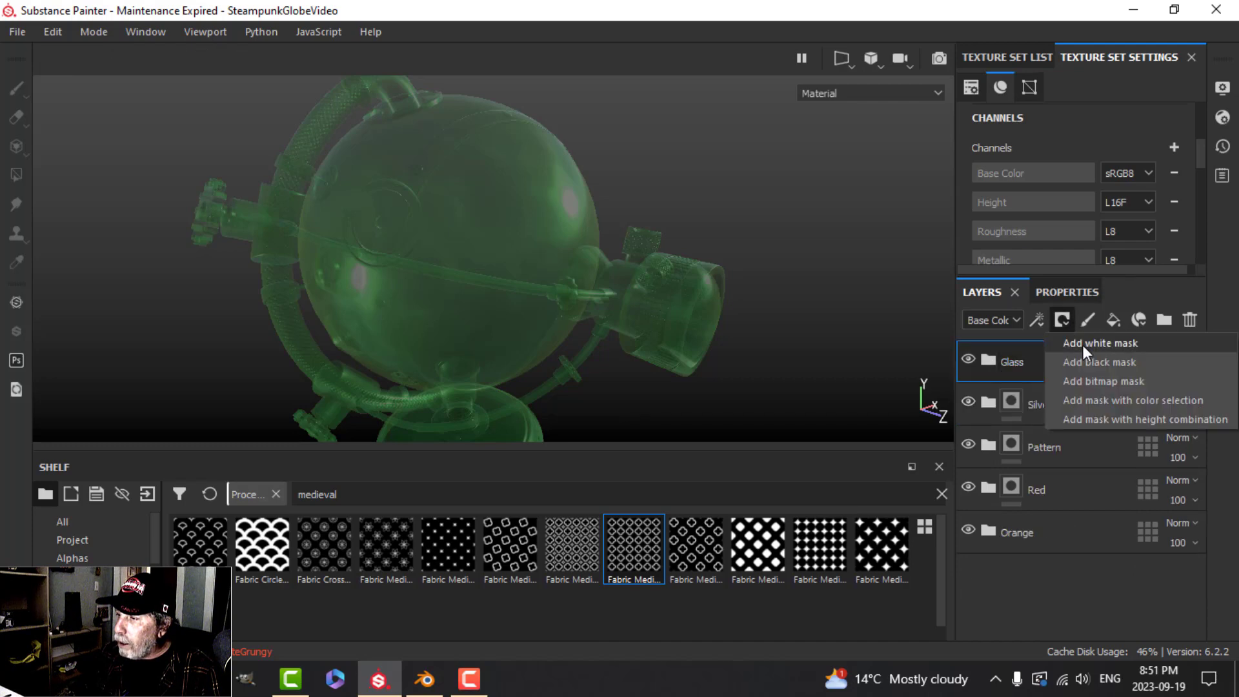
{"action": "left_click", "coordinate": [1085, 357]}
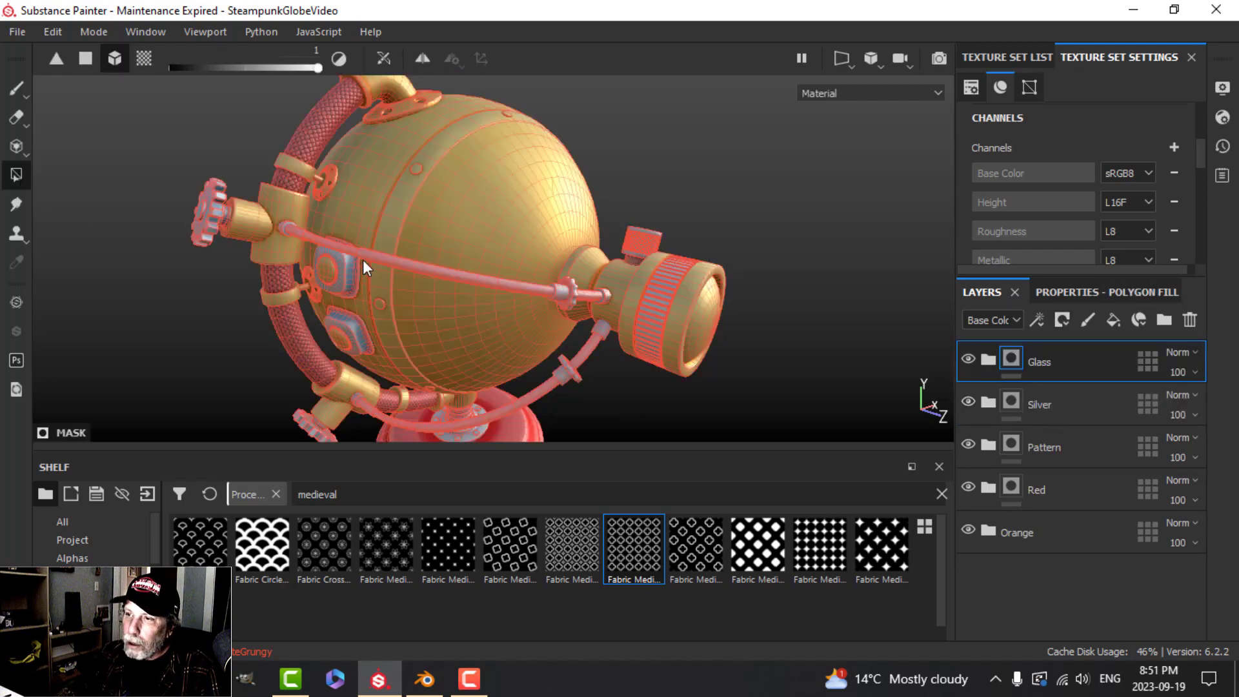
{"action": "left_click", "coordinate": [544, 214]}
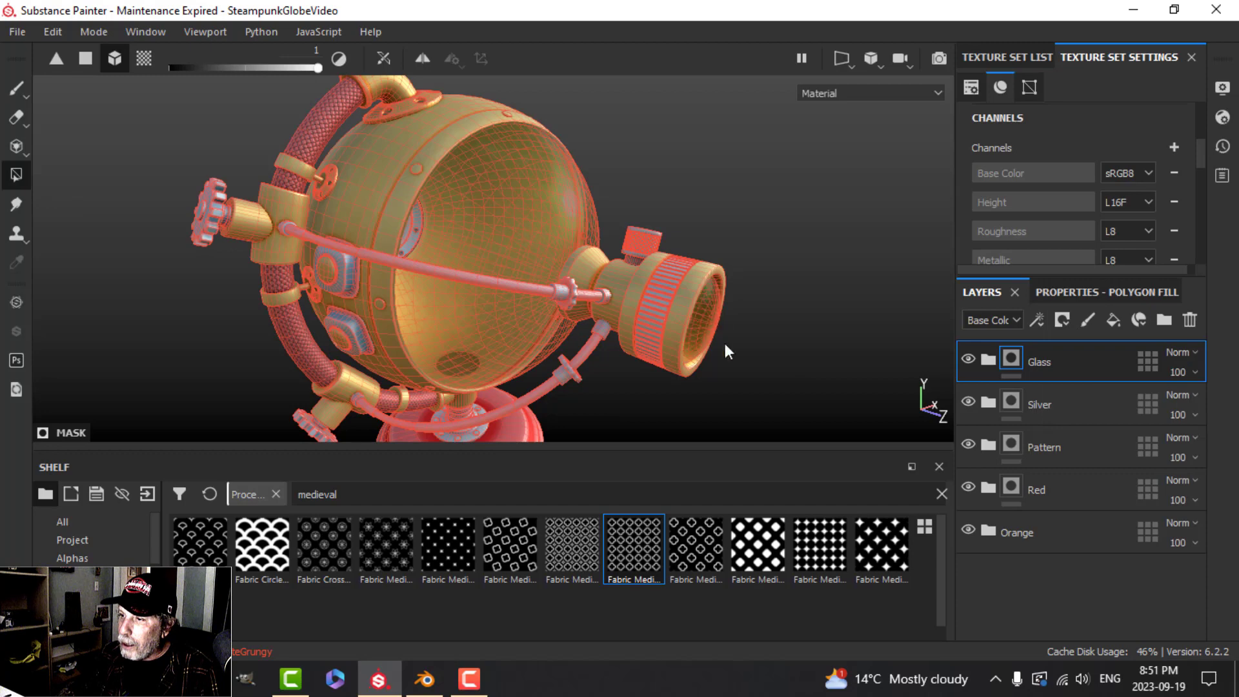
{"action": "key", "text": "1"}
{"action": "mouse_move", "coordinate": [720, 247]}
{"action": "left_mouse_down", "text": "alt"}
{"action": "mouse_move", "coordinate": [560, 272]}
{"action": "mouse_move", "coordinate": [390, 215]}
{"action": "mouse_move", "coordinate": [742, 271]}
{"action": "left_mouse_up", "text": "alt"}
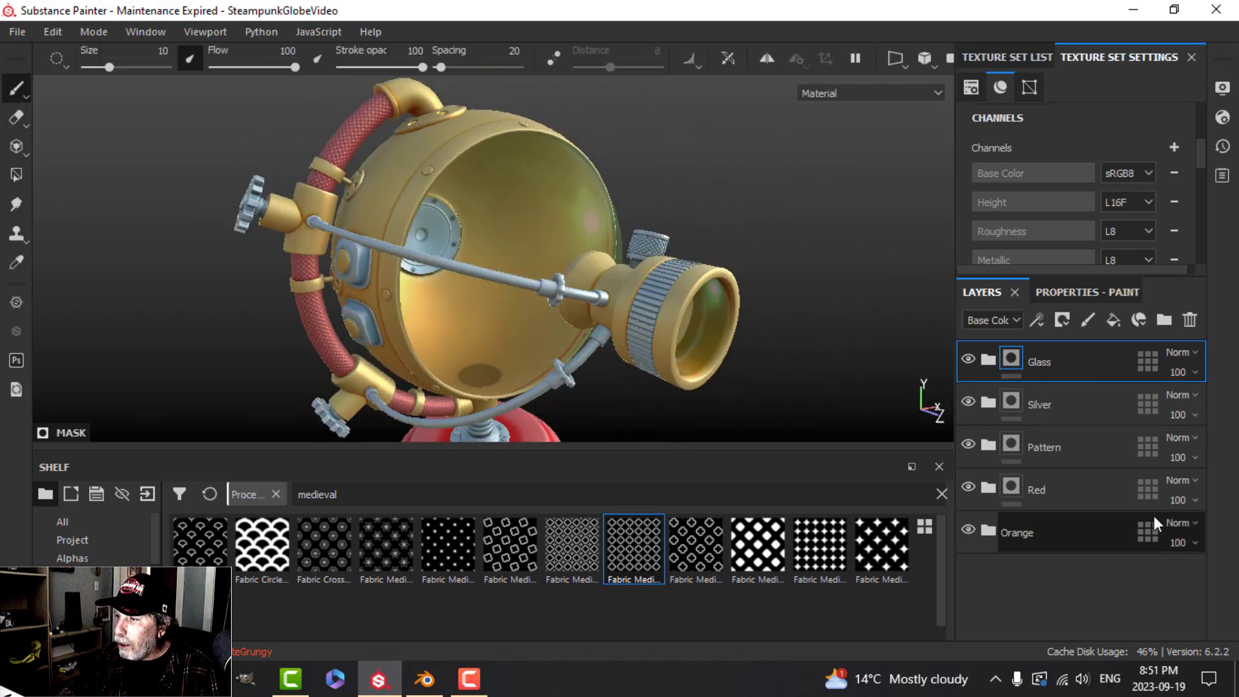
Step: Raise the glass fill layer's opacity to about 0.29 and its metallic to about 0.50
{"action": "left_click", "coordinate": [987, 359]}
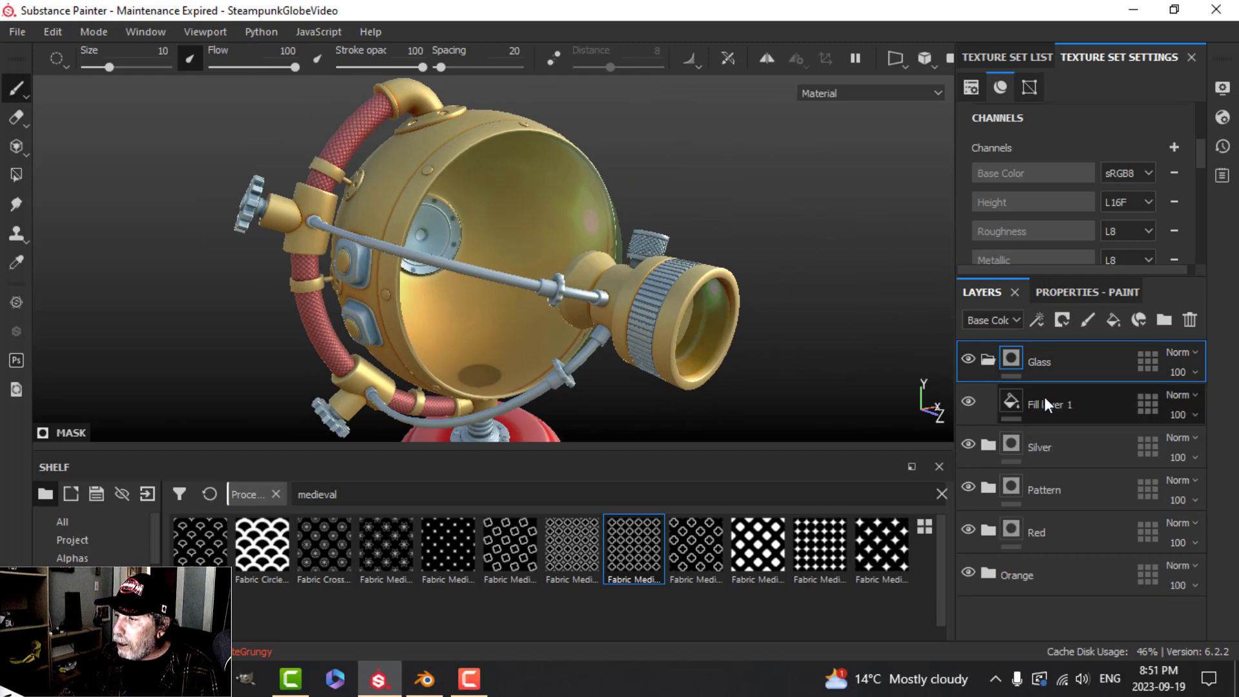
{"action": "left_click", "coordinate": [1043, 398]}
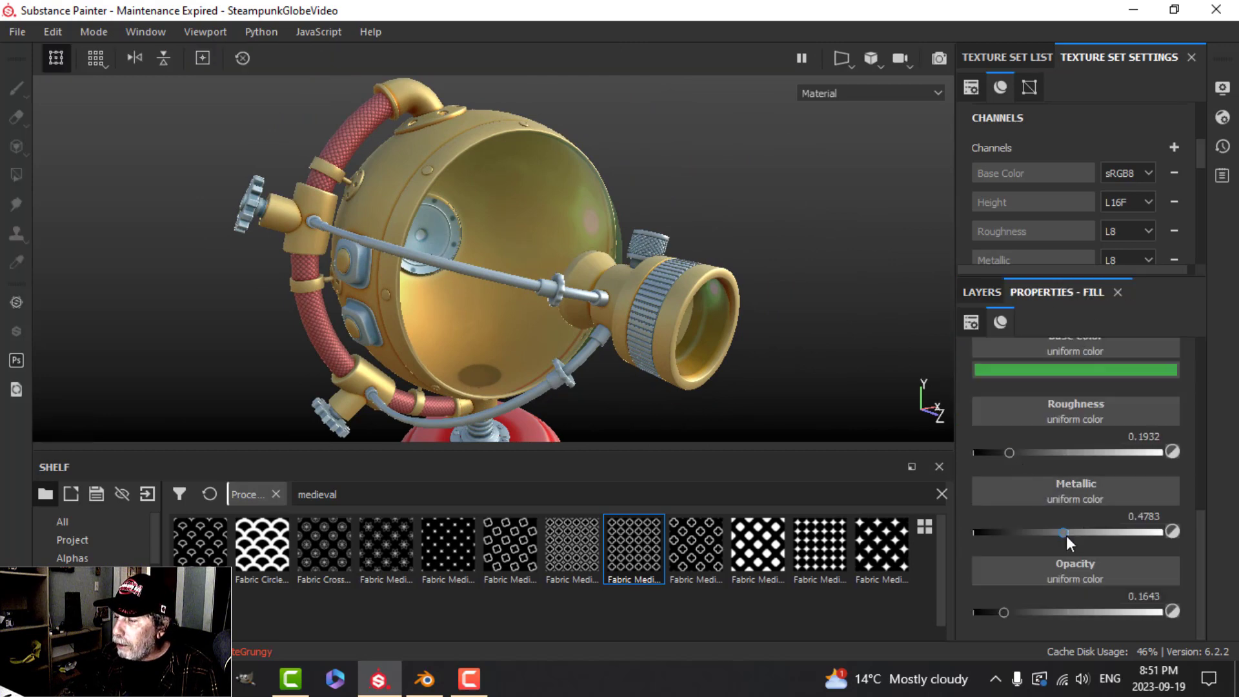
{"action": "left_click_drag", "start_coordinate": [1006, 615], "coordinate": [1028, 615]}
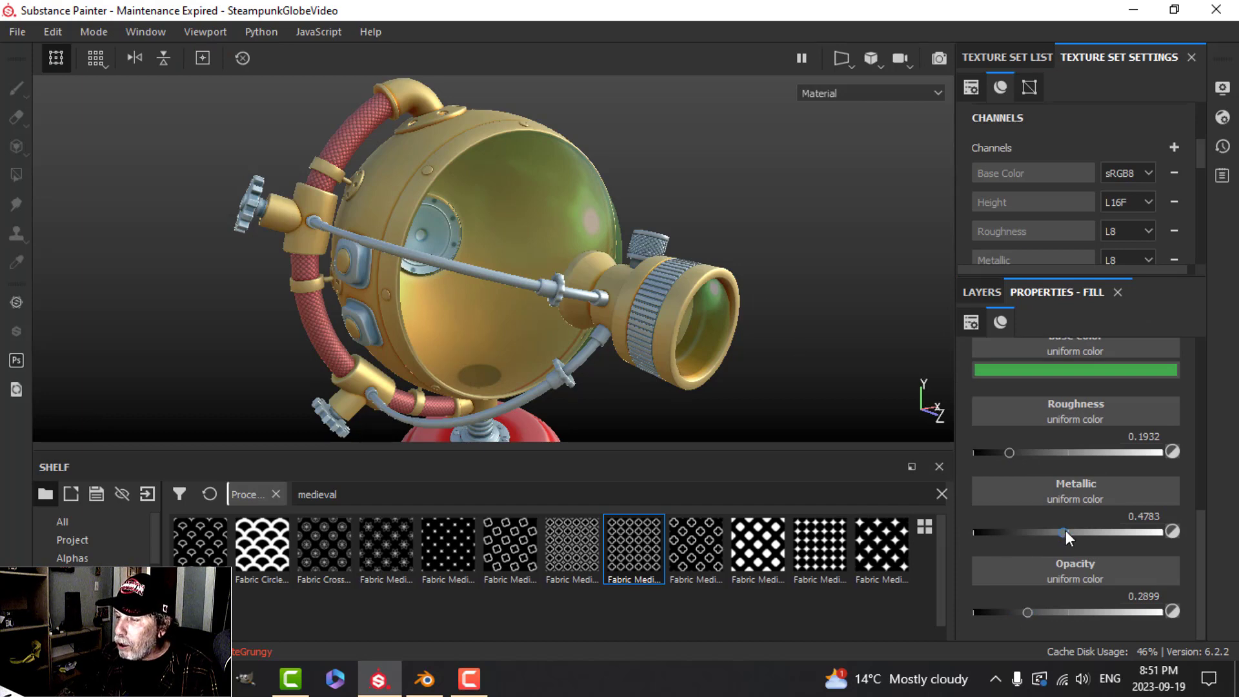
{"action": "mouse_move", "coordinate": [1063, 531]}
{"action": "left_mouse_down"}
{"action": "mouse_move", "coordinate": [973, 529]}
{"action": "mouse_move", "coordinate": [1194, 531]}
{"action": "mouse_move", "coordinate": [1067, 533]}
{"action": "left_mouse_up"}
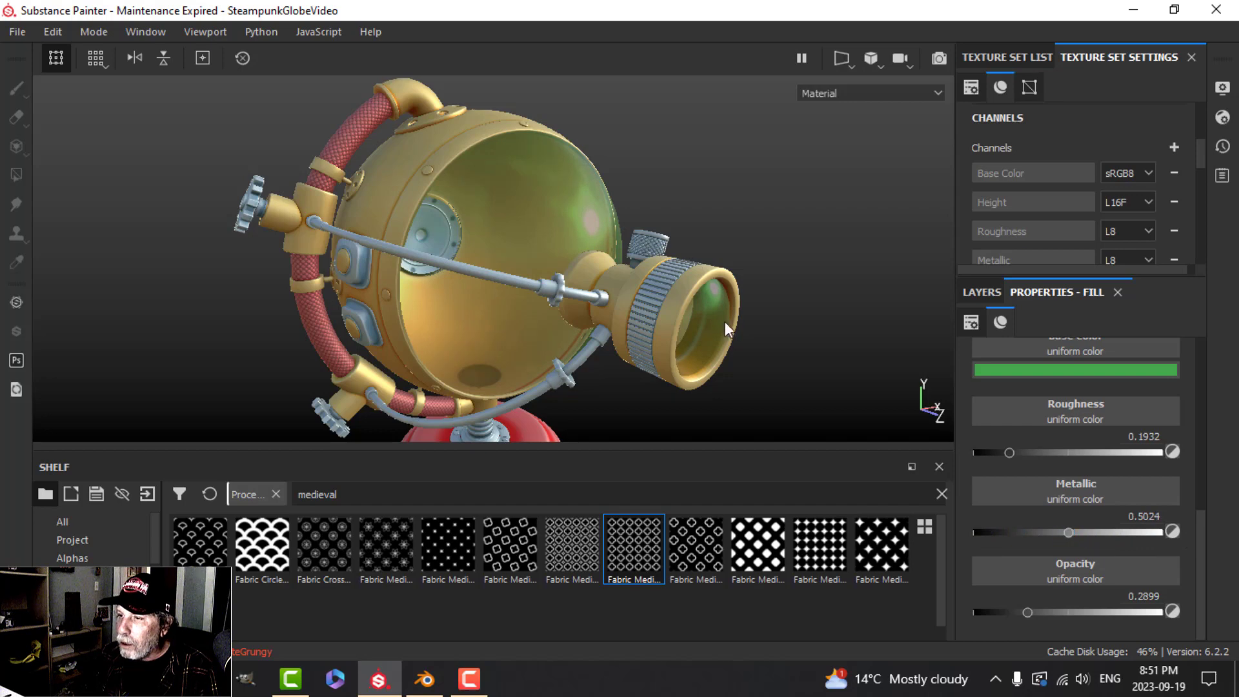
Step: Examine the green glass dome and lens from several angles, including the model's base
{"action": "left_click_drag", "start_coordinate": [679, 193], "coordinate": [617, 200], "text": "alt"}
{"action": "scroll", "coordinate": [636, 334], "scroll_direction": "up", "scroll_amount": 2}
{"action": "mouse_move", "coordinate": [636, 334]}
{"action": "left_mouse_down", "text": "alt"}
{"action": "mouse_move", "coordinate": [754, 318]}
{"action": "mouse_move", "coordinate": [621, 322]}
{"action": "left_mouse_up", "text": "alt"}
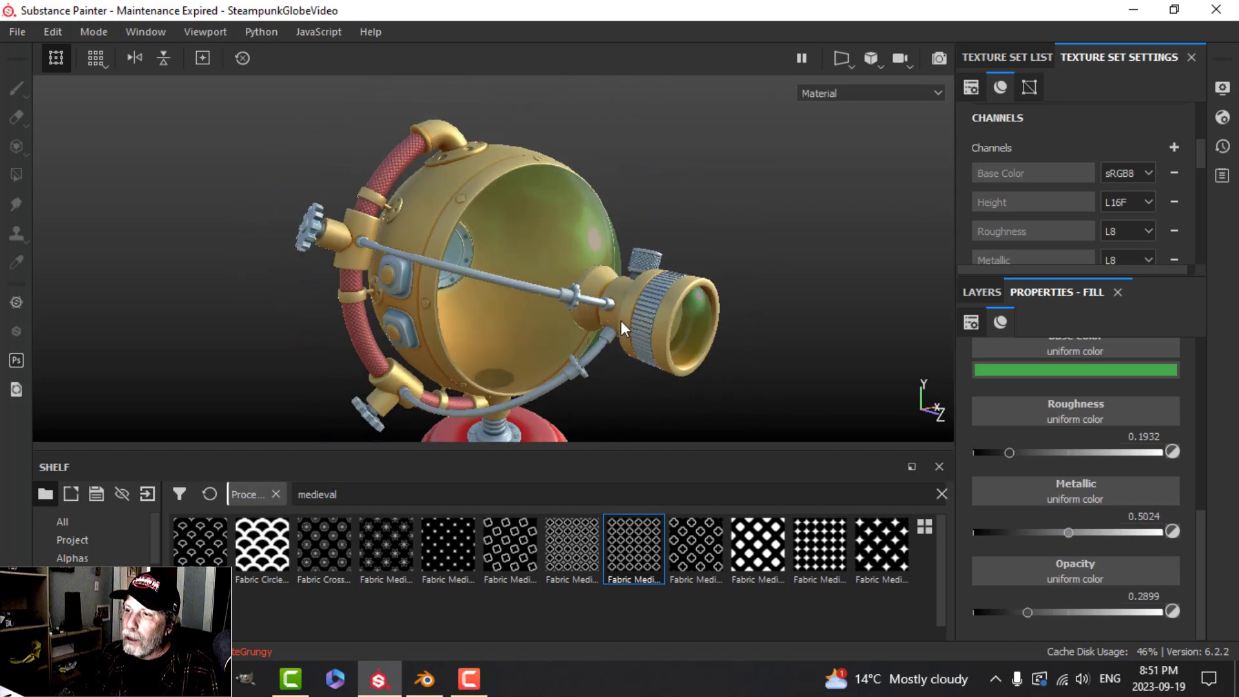
{"action": "scroll", "coordinate": [622, 339], "scroll_direction": "down", "scroll_amount": 3}
{"action": "middle_click_drag", "start_coordinate": [622, 339], "coordinate": [667, 284], "text": "alt"}
{"action": "mouse_move", "coordinate": [668, 284]}
{"action": "left_mouse_down", "text": "alt"}
{"action": "mouse_move", "coordinate": [660, 296]}
{"action": "mouse_move", "coordinate": [681, 286]}
{"action": "left_mouse_up", "text": "alt"}
{"action": "scroll", "coordinate": [677, 300], "scroll_direction": "up", "scroll_amount": 2}
{"action": "middle_click_drag", "start_coordinate": [674, 302], "coordinate": [617, 275], "text": "alt"}
{"action": "left_click_drag", "start_coordinate": [652, 278], "coordinate": [645, 314], "text": "alt"}
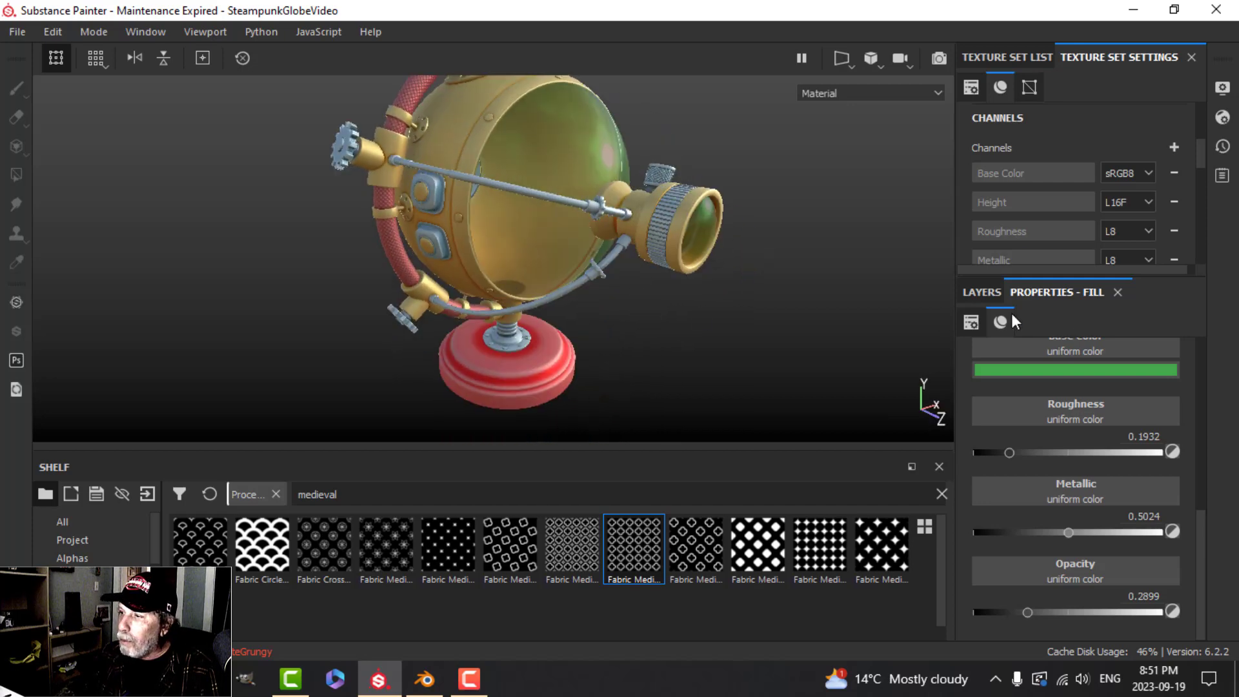
Step: Duplicate the Silver folder and clear the mask on the copy
{"action": "left_click", "coordinate": [980, 289]}
{"action": "left_click", "coordinate": [988, 358]}
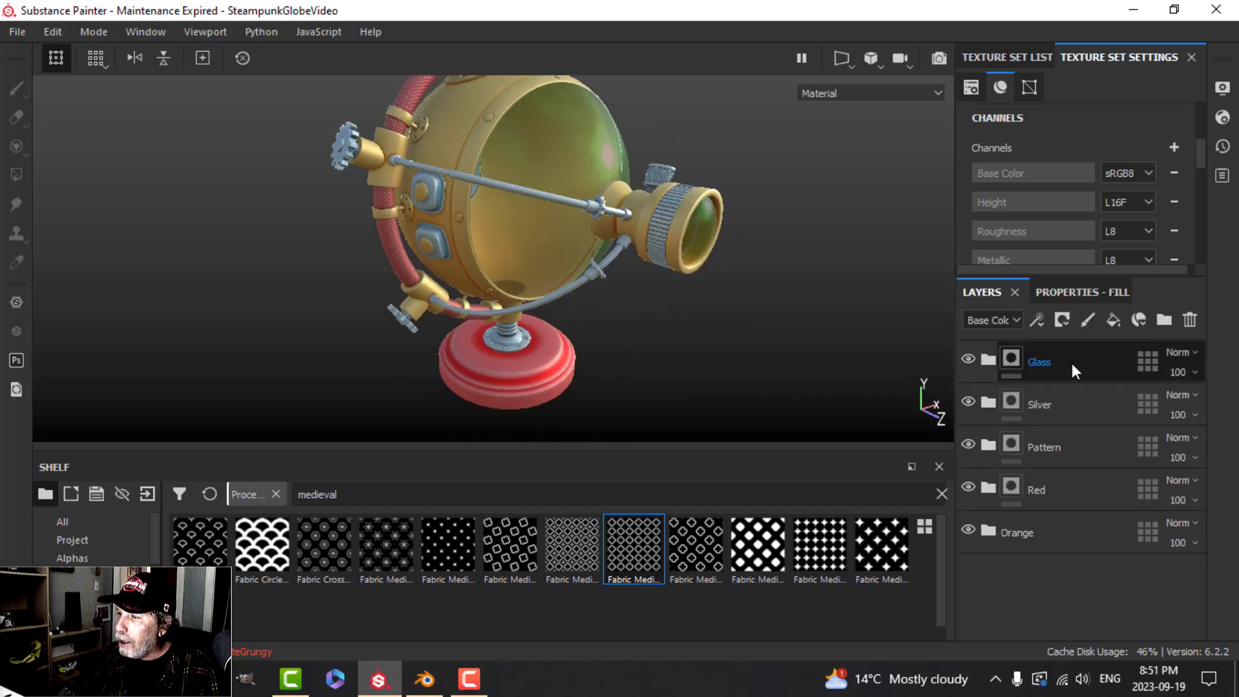
{"action": "left_click", "coordinate": [1062, 404]}
{"action": "right_click", "coordinate": [1062, 404]}
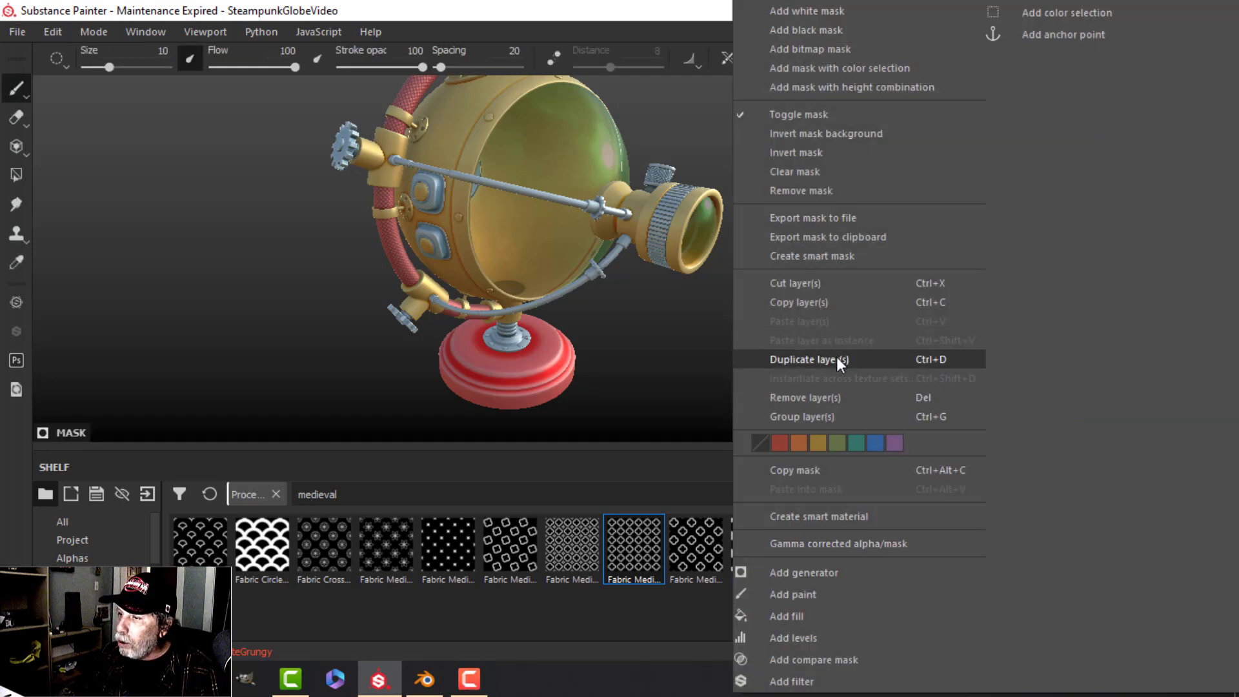
{"action": "left_click", "coordinate": [837, 359]}
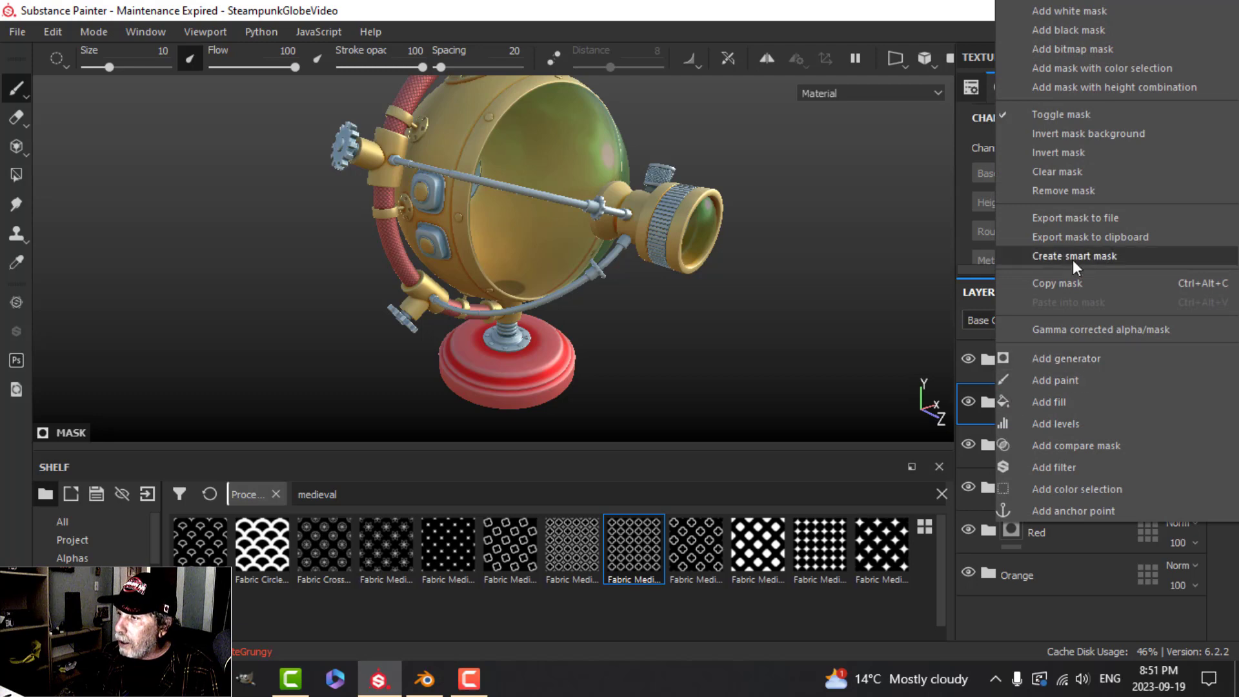
{"action": "left_click", "coordinate": [1062, 176]}
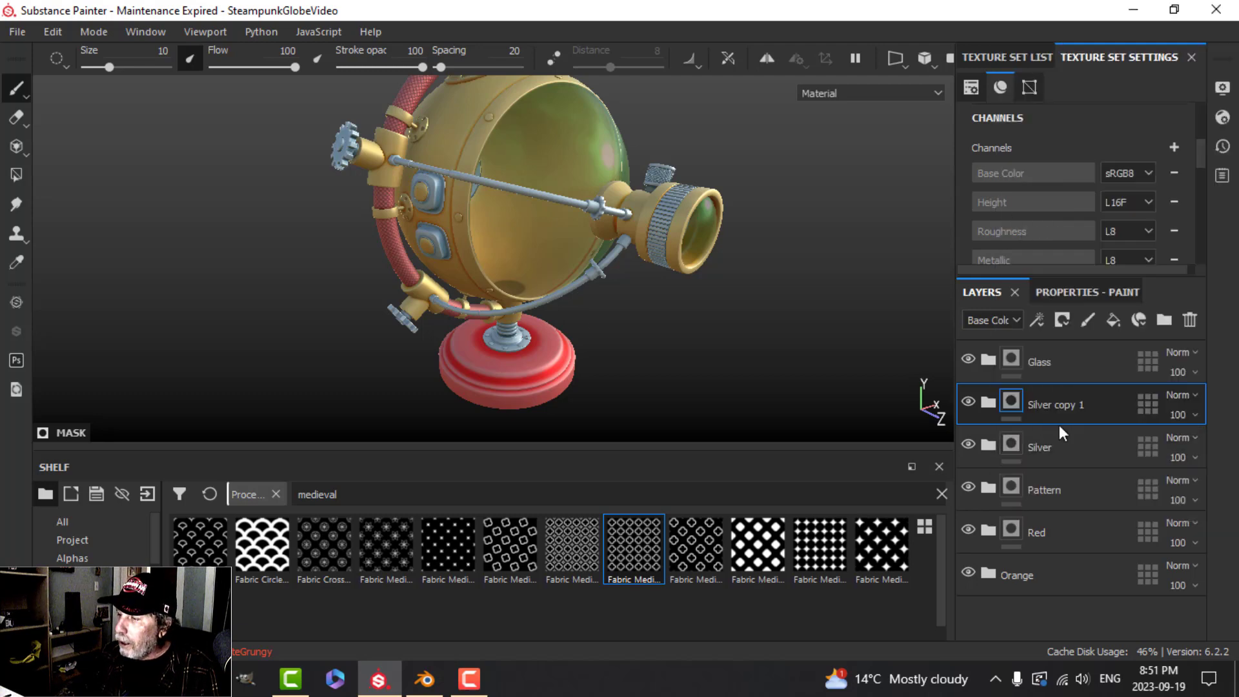
Step: Rename the duplicated Silver folder as Buttons
{"action": "double_click", "coordinate": [1047, 405]}
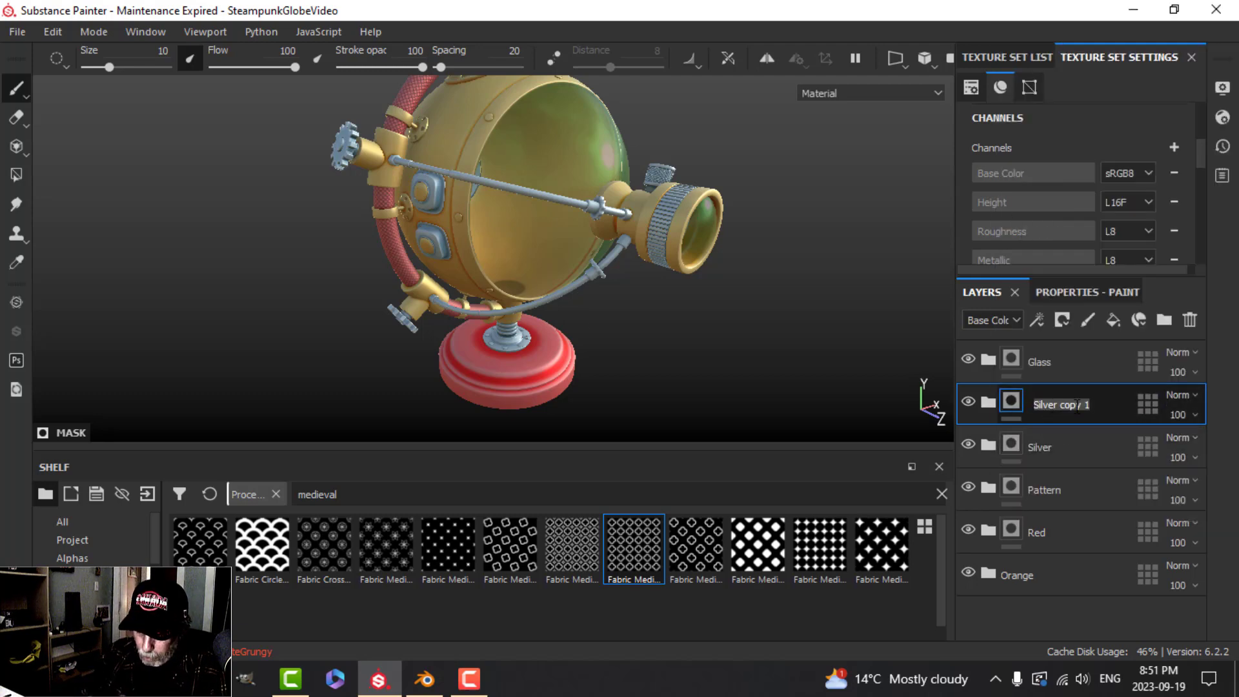
{"action": "type", "text": "Buttons"}
{"action": "key", "text": "Return"}
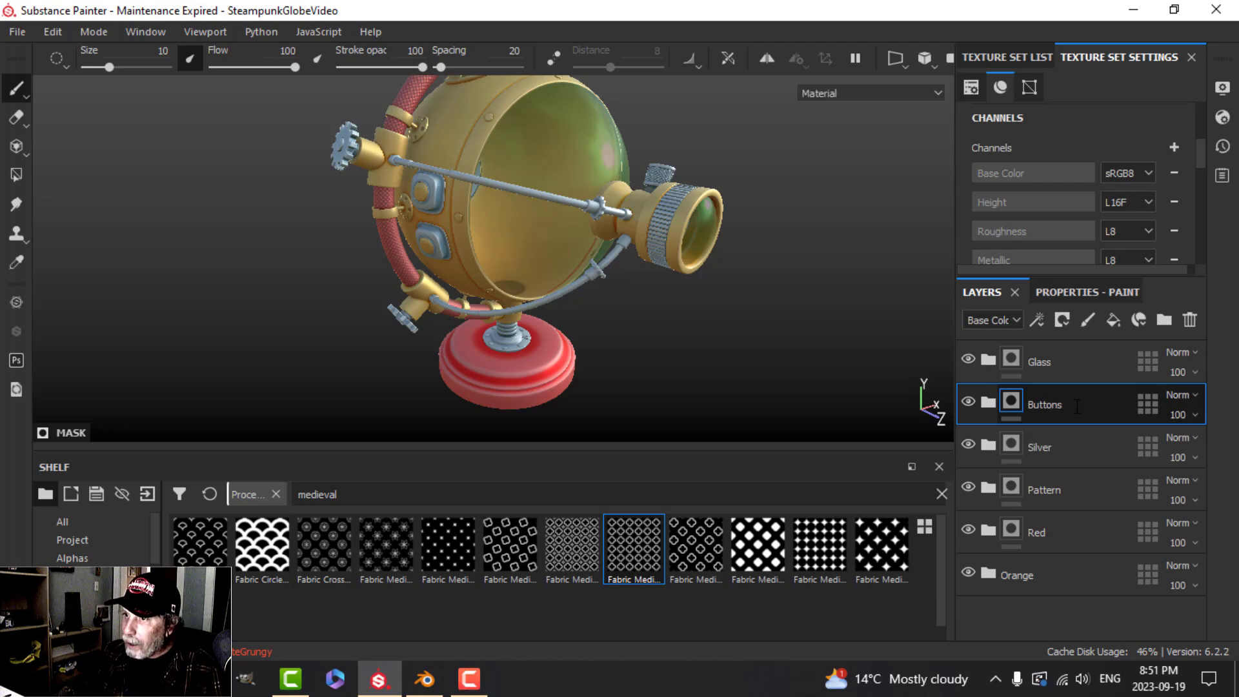
Step: Change the base color of the Base fill layer in the Buttons folder to a bright, saturated green
{"action": "left_click", "coordinate": [987, 402]}
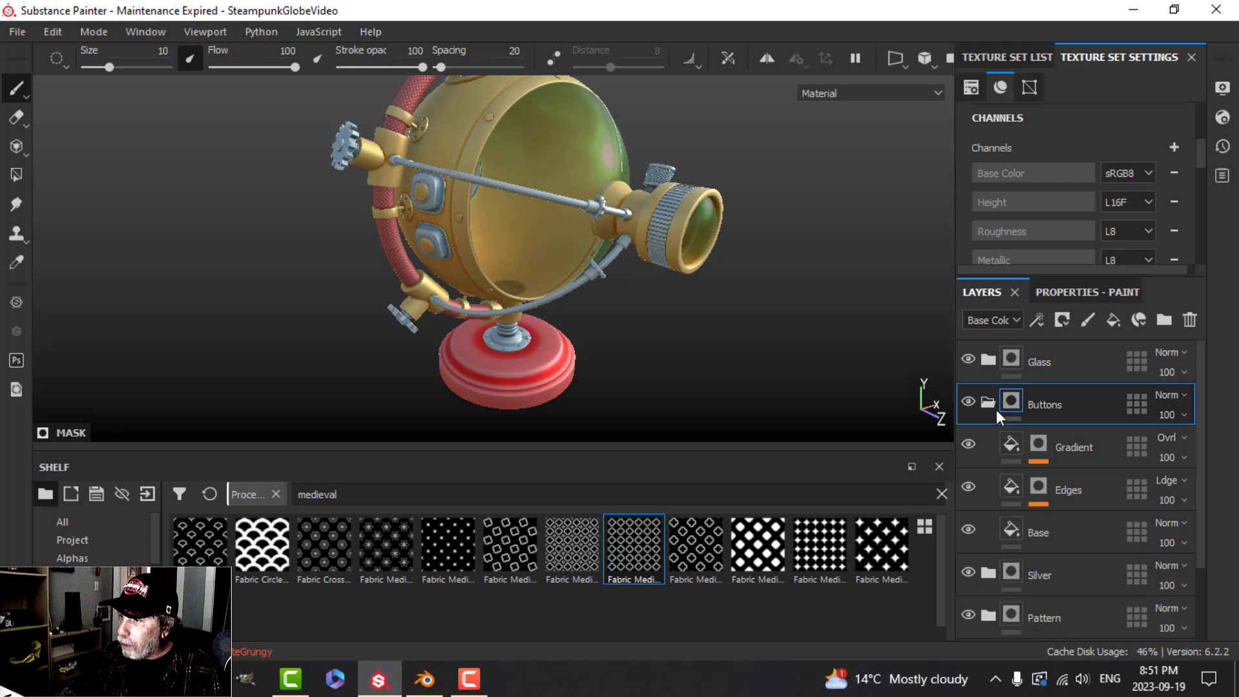
{"action": "left_click", "coordinate": [1011, 528]}
{"action": "left_click", "coordinate": [1077, 294]}
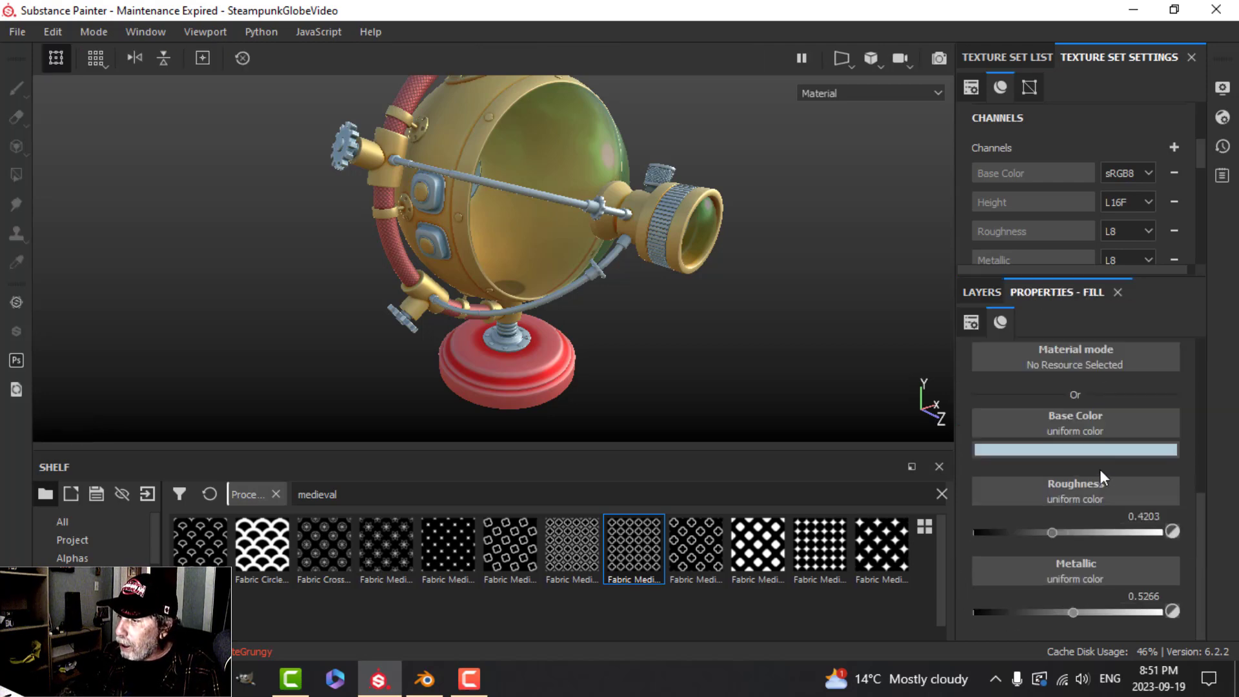
{"action": "left_click", "coordinate": [1066, 452]}
{"action": "left_click", "coordinate": [1196, 468]}
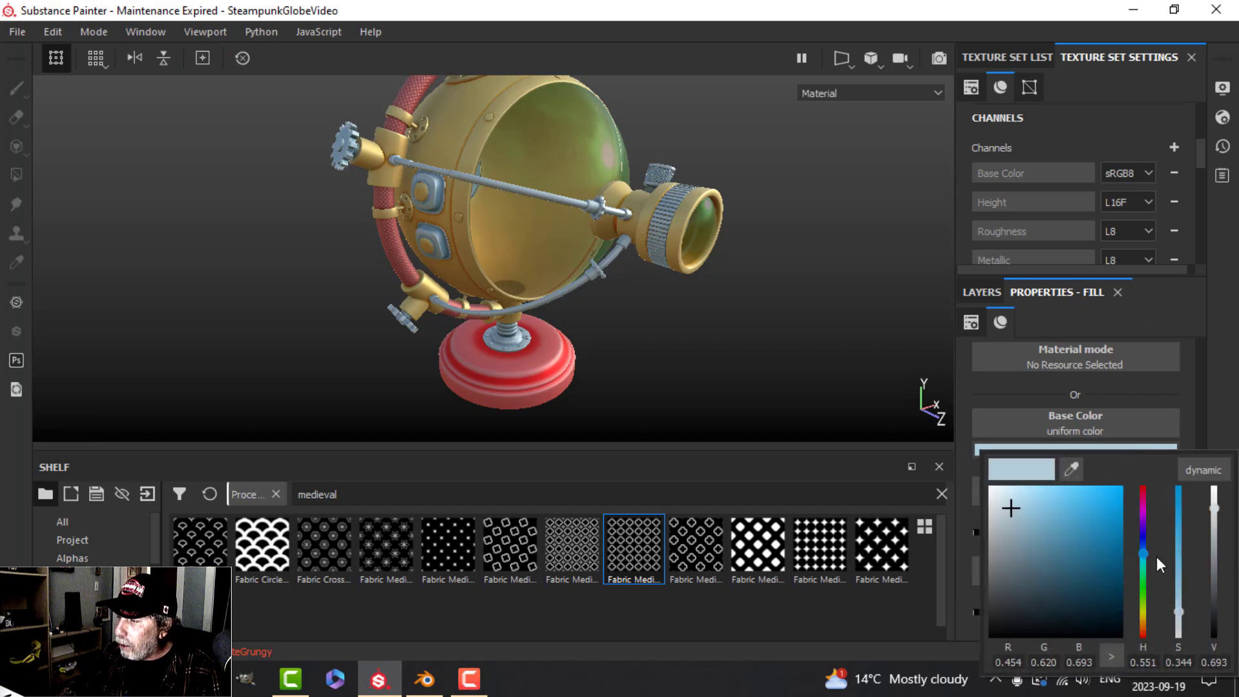
{"action": "left_click_drag", "start_coordinate": [1143, 554], "coordinate": [1146, 579]}
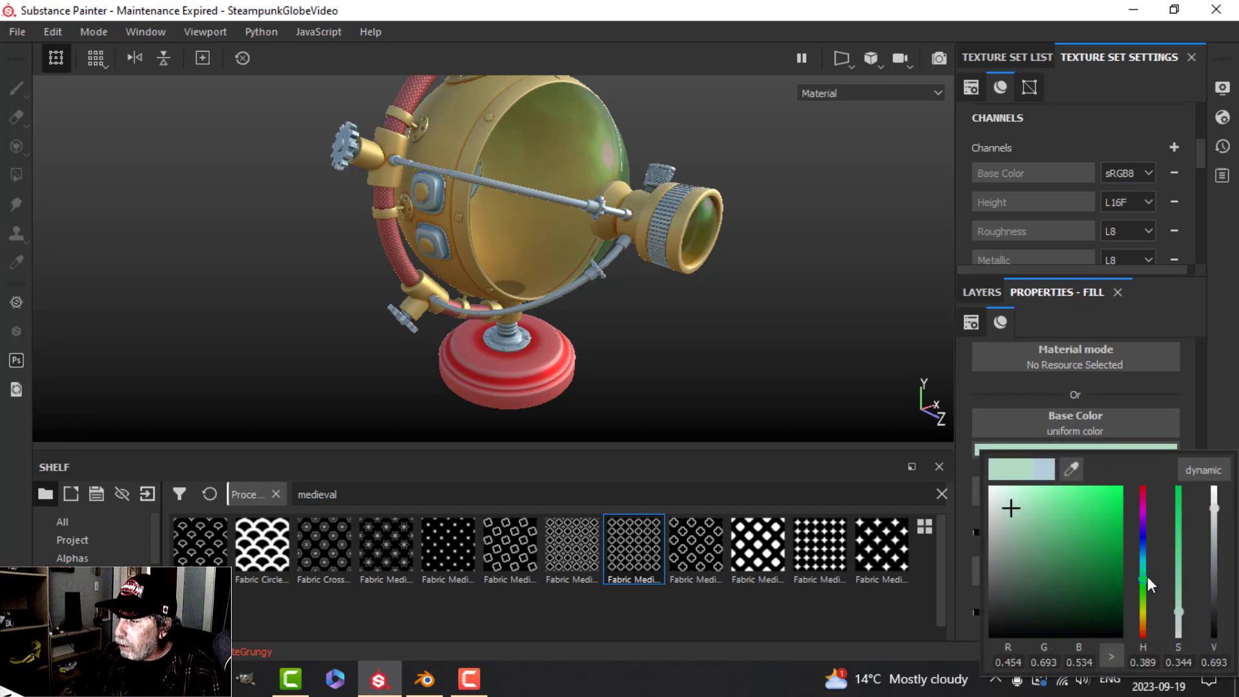
{"action": "left_click_drag", "start_coordinate": [1115, 506], "coordinate": [1115, 488]}
{"action": "left_click", "coordinate": [1228, 377]}
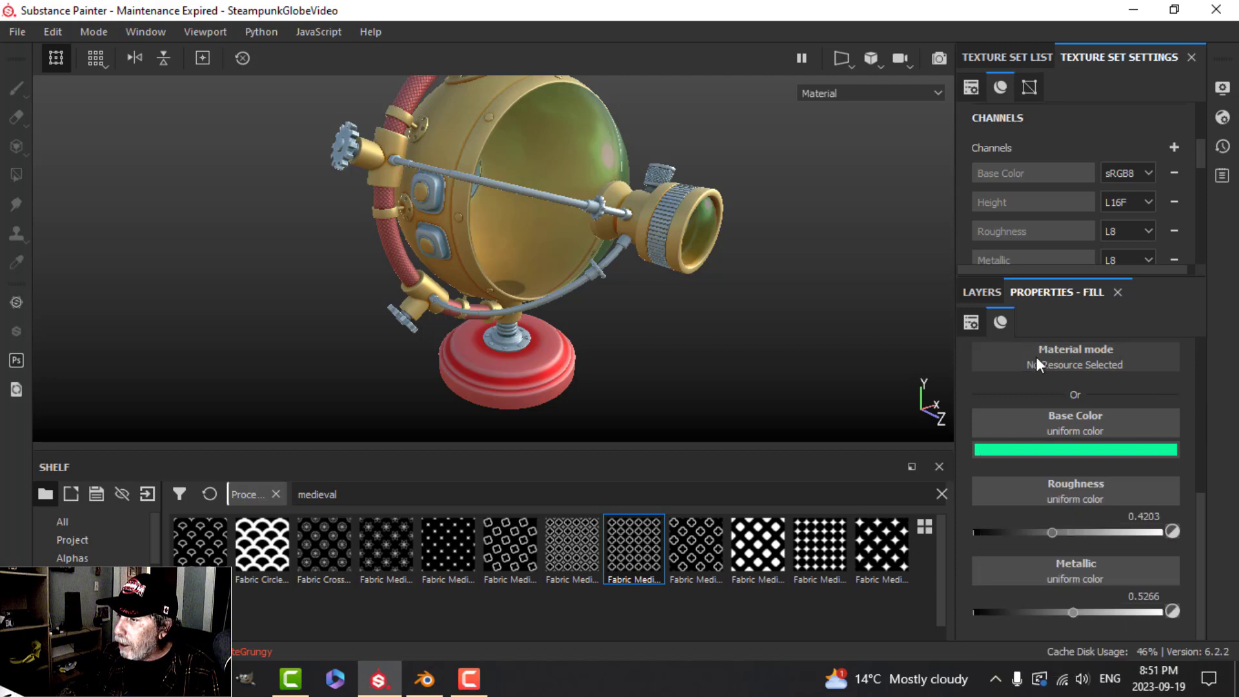
Step: Change the Gradient layer's base color in the Buttons folder to dark green and collapse the folder
{"action": "left_click", "coordinate": [975, 294]}
{"action": "left_click", "coordinate": [1013, 442]}
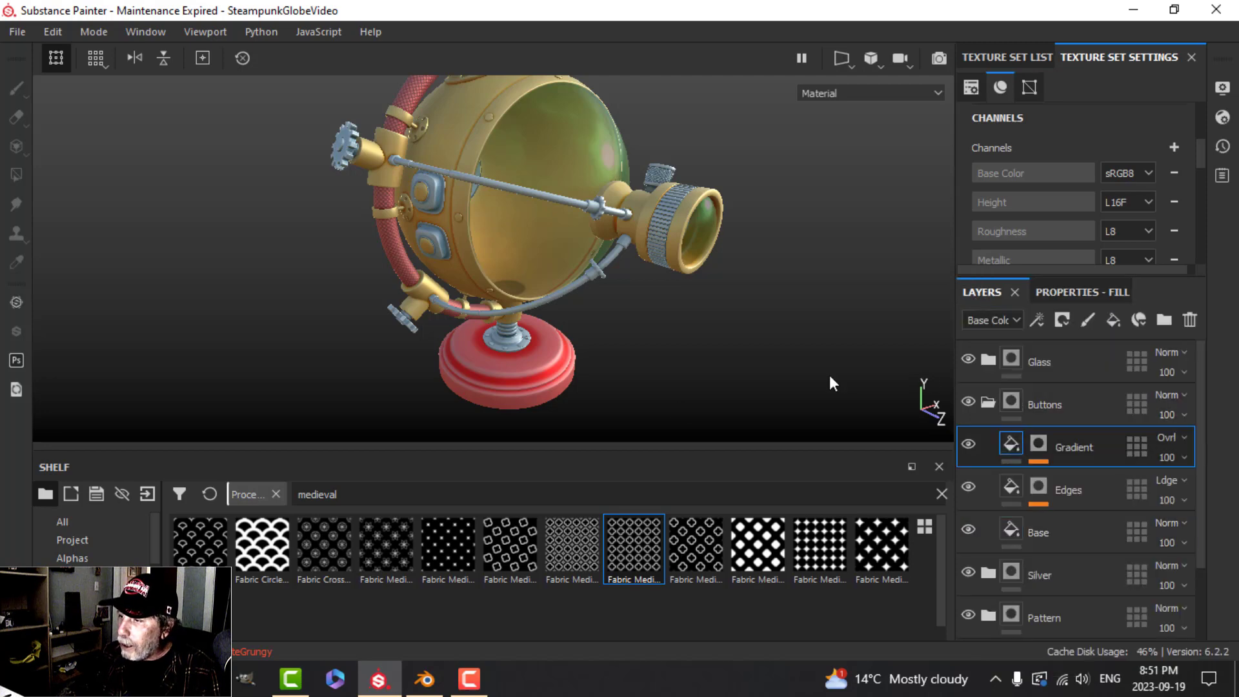
{"action": "left_click", "coordinate": [1096, 293]}
{"action": "left_click", "coordinate": [1067, 450]}
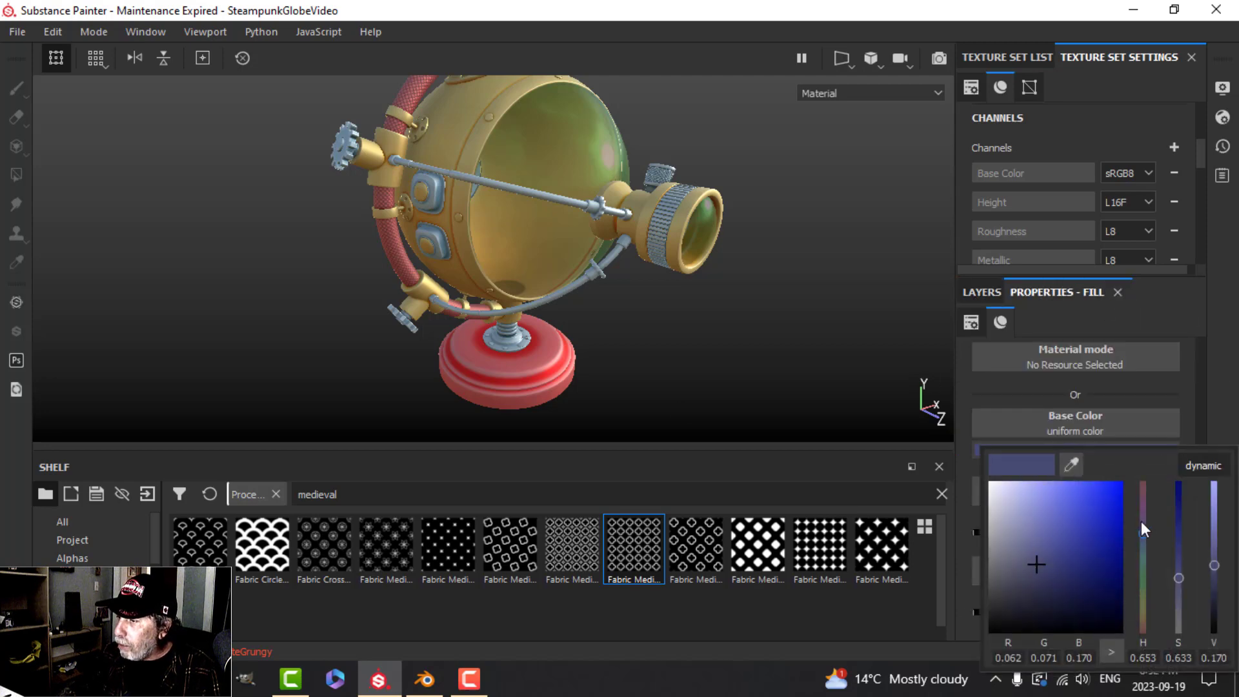
{"action": "left_click_drag", "start_coordinate": [1144, 544], "coordinate": [1123, 574]}
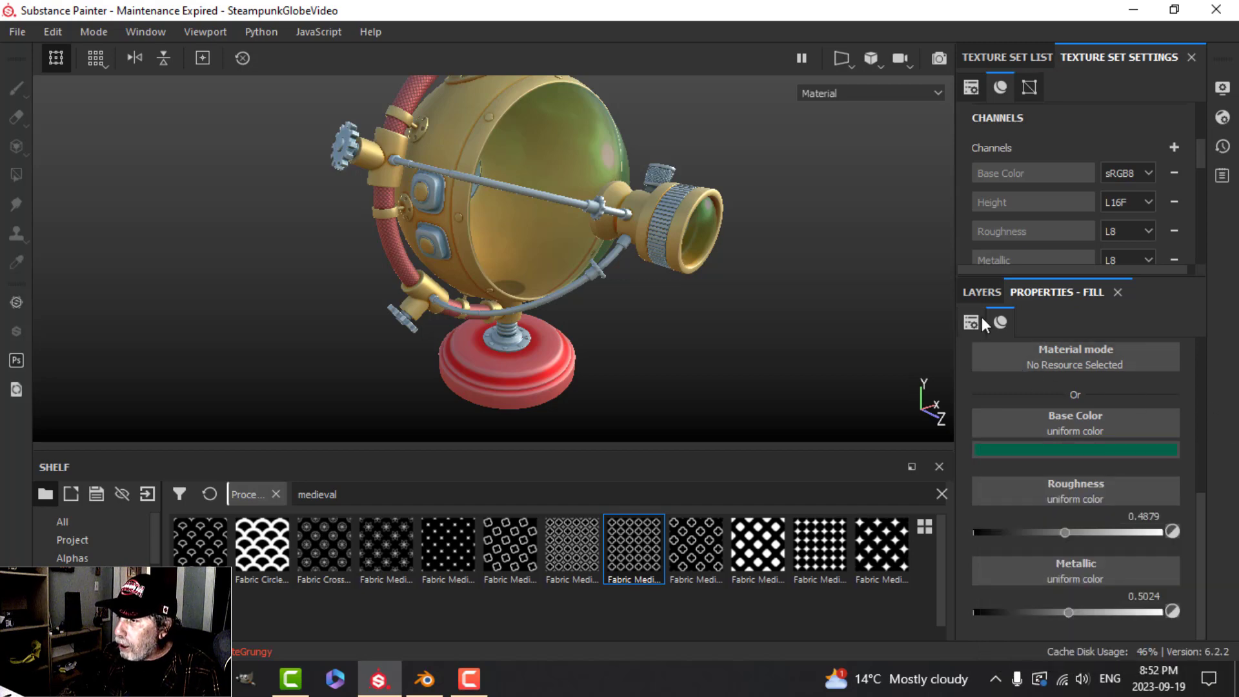
{"action": "left_click", "coordinate": [981, 292]}
{"action": "left_click", "coordinate": [989, 401]}
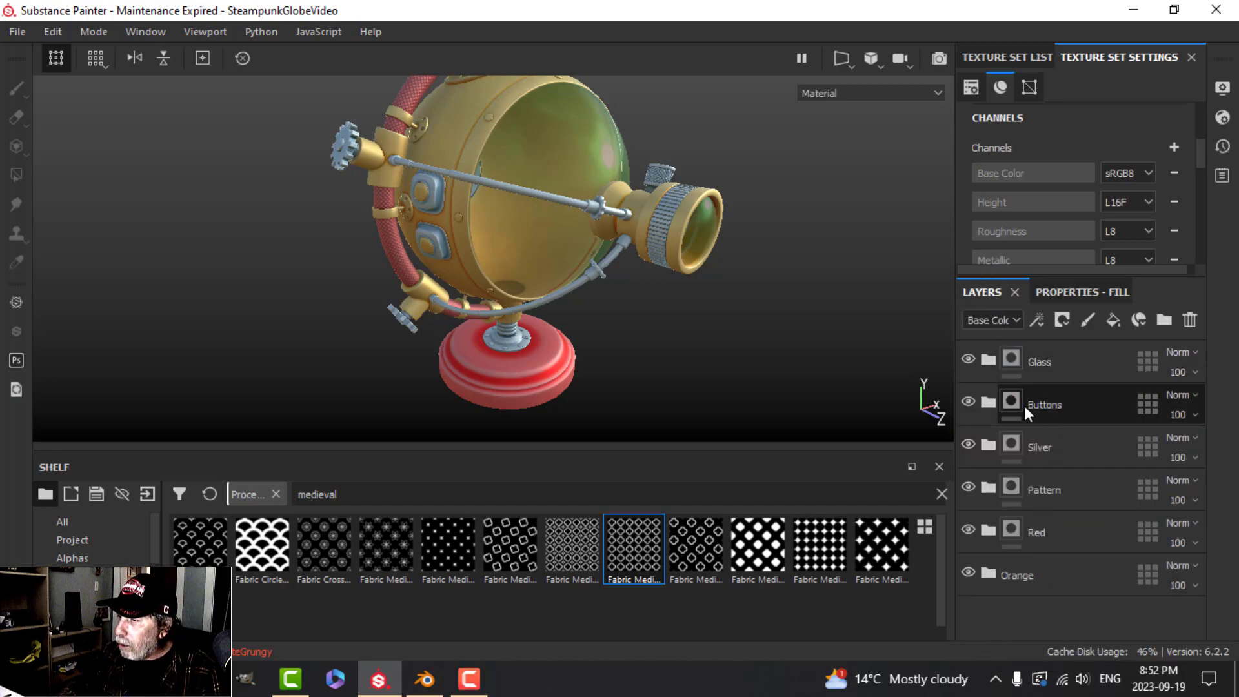
Step: Fill the two round buttons on the globe's side into the Buttons folder mask with Polygon Fill, using mesh fill mode
{"action": "left_click", "coordinate": [1011, 403]}
{"action": "left_click", "coordinate": [16, 174]}
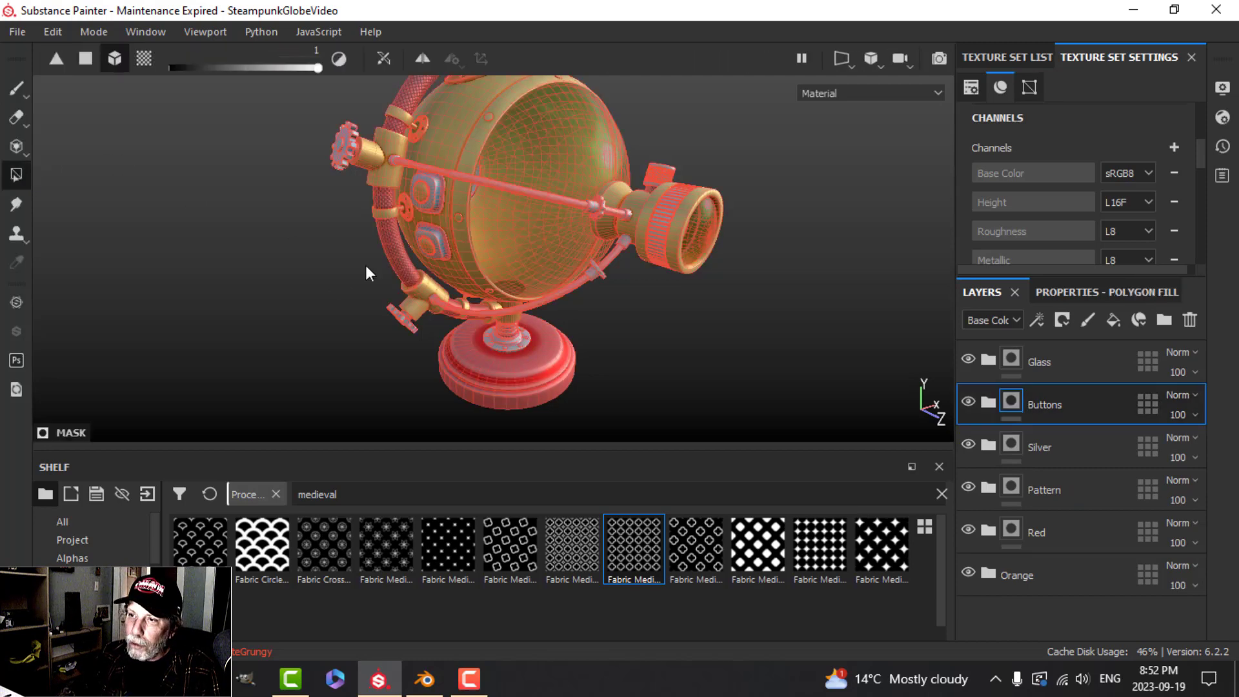
{"action": "scroll", "coordinate": [375, 262], "scroll_direction": "up", "scroll_amount": 5}
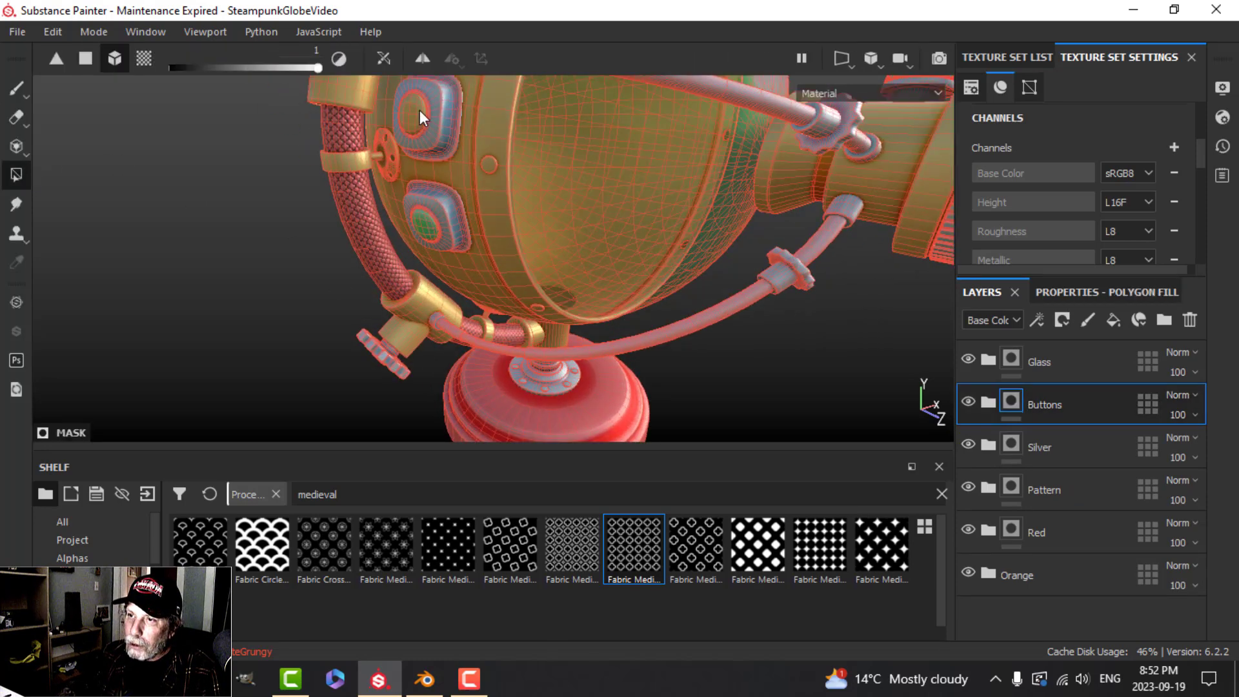
{"action": "left_click", "coordinate": [20, 83]}
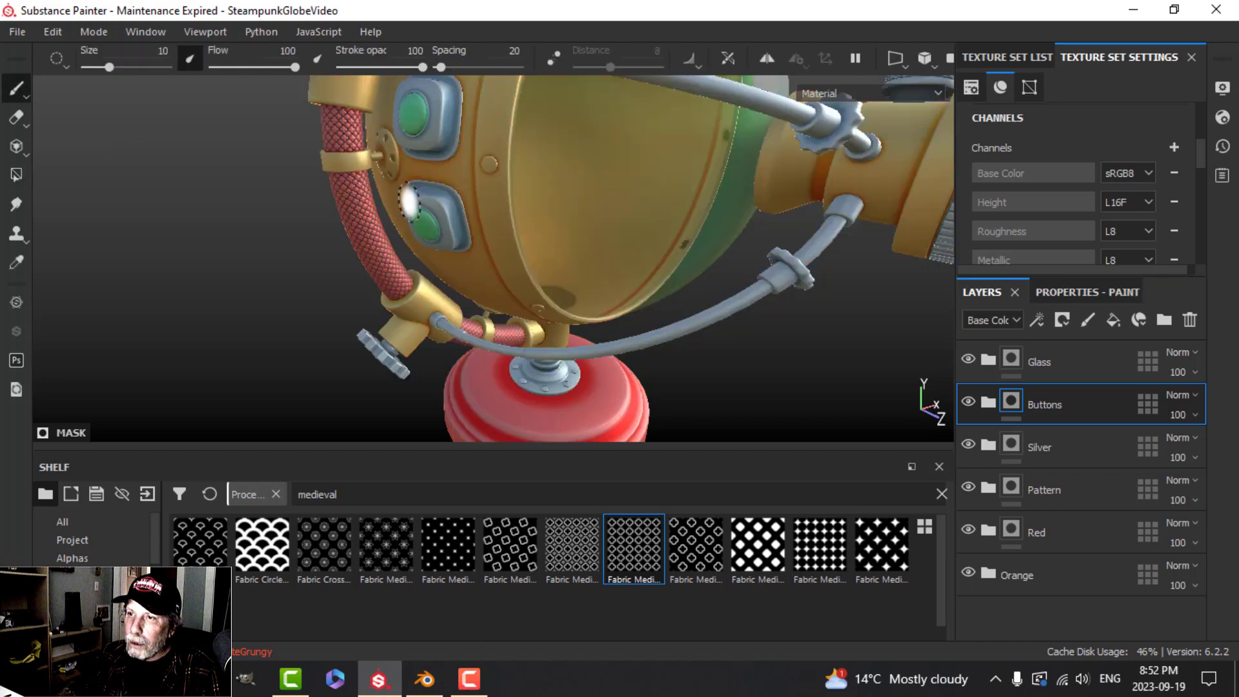
{"action": "scroll", "coordinate": [677, 314], "scroll_direction": "down", "scroll_amount": 3}
{"action": "mouse_move", "coordinate": [658, 318]}
{"action": "left_mouse_down", "text": "alt"}
{"action": "mouse_move", "coordinate": [577, 279]}
{"action": "mouse_move", "coordinate": [741, 257]}
{"action": "mouse_move", "coordinate": [621, 247]}
{"action": "mouse_move", "coordinate": [613, 296]}
{"action": "mouse_move", "coordinate": [568, 307]}
{"action": "left_mouse_up", "text": "alt"}
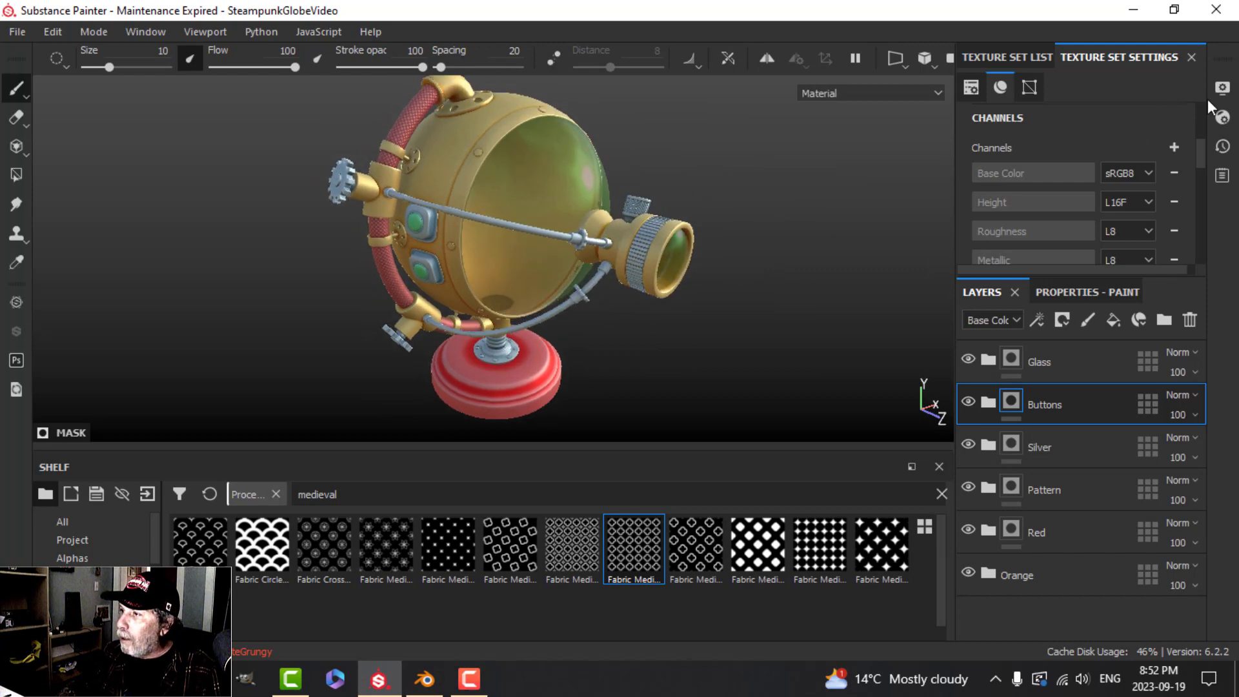
Step: Activate Temporal Anti-Aliasing in the display settings with 16 accumulations
{"action": "left_click", "coordinate": [1222, 87]}
{"action": "scroll", "coordinate": [962, 444], "scroll_direction": "down", "scroll_amount": 10}
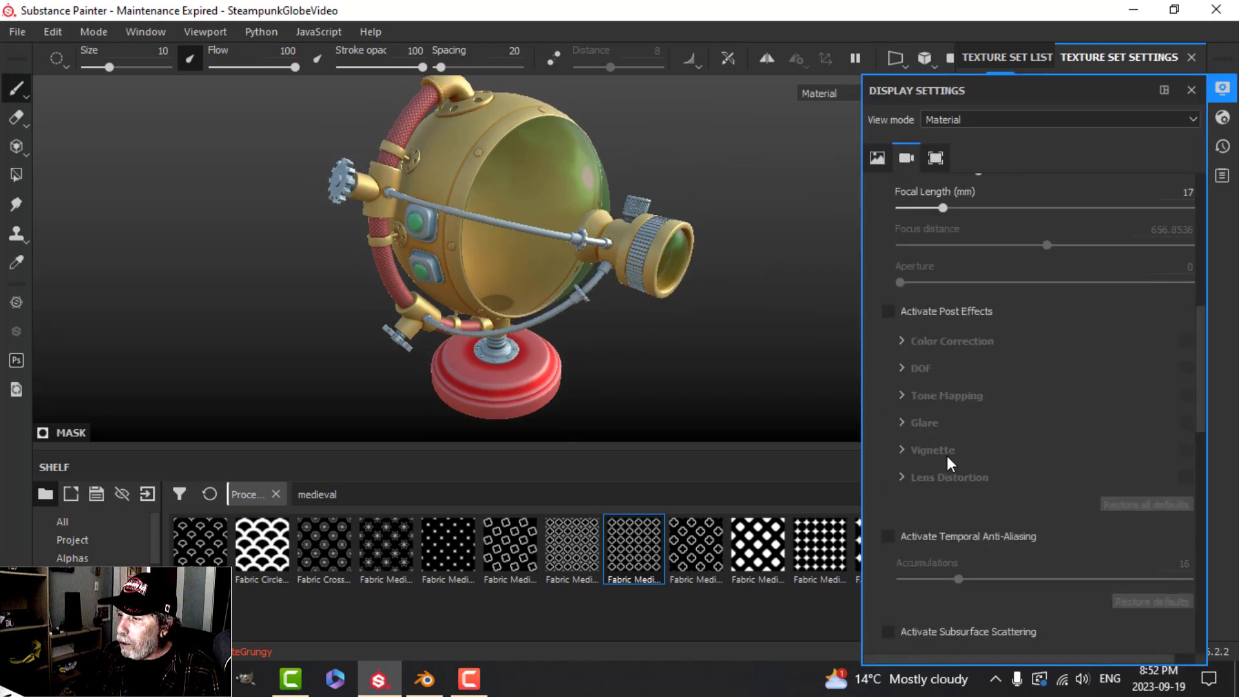
{"action": "left_click", "coordinate": [888, 428]}
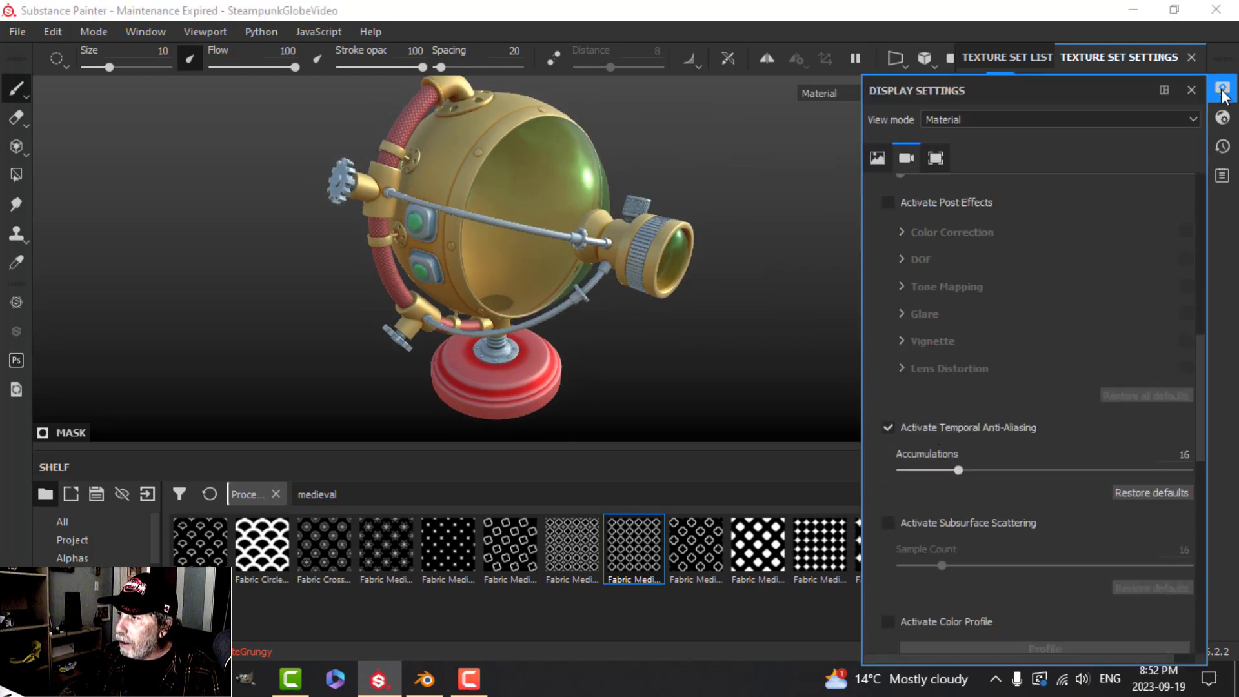
Step: Try the Autumn Forest environment map on the globe model
{"action": "left_click", "coordinate": [875, 157]}
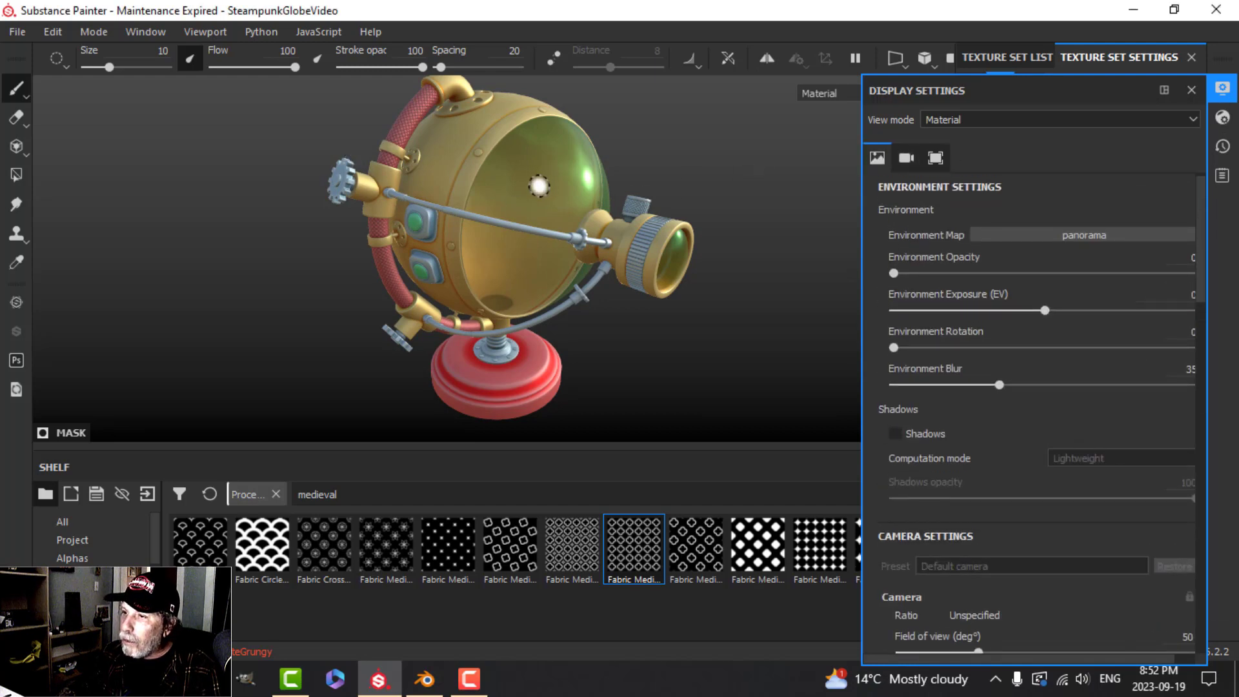
{"action": "left_click", "coordinate": [1044, 233]}
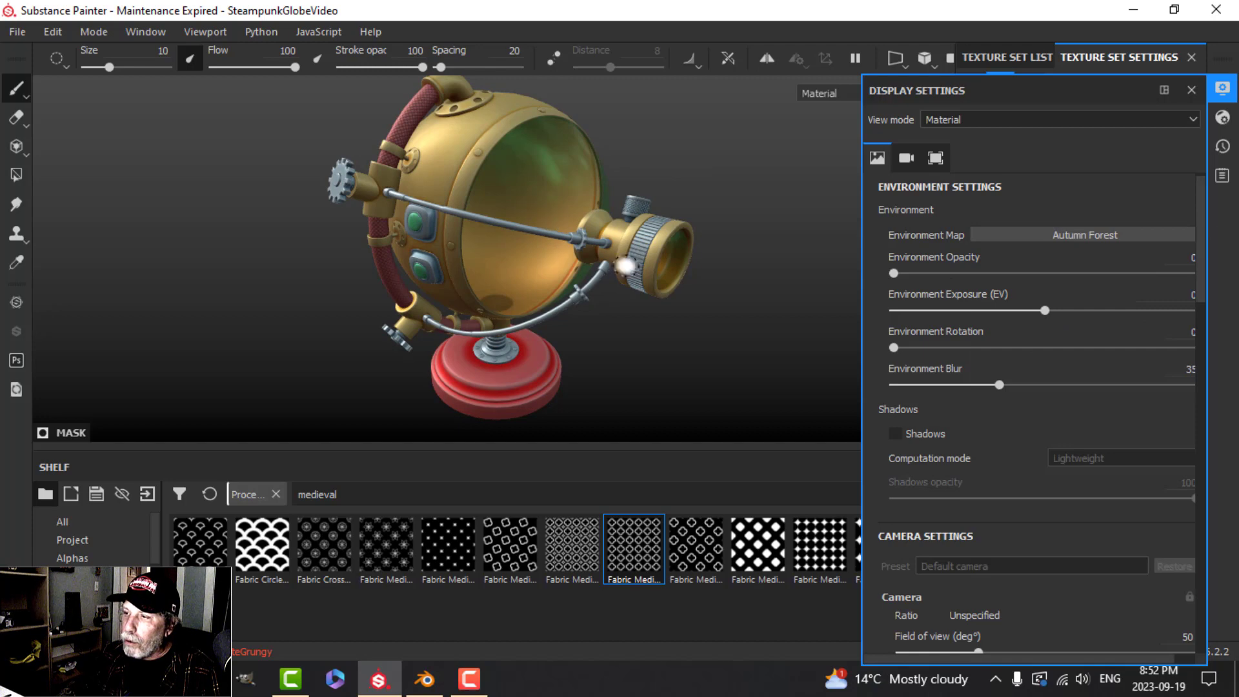
{"action": "mouse_move", "coordinate": [632, 261]}
{"action": "left_mouse_down", "text": "alt"}
{"action": "mouse_move", "coordinate": [604, 255]}
{"action": "mouse_move", "coordinate": [623, 275]}
{"action": "left_mouse_up", "text": "alt"}
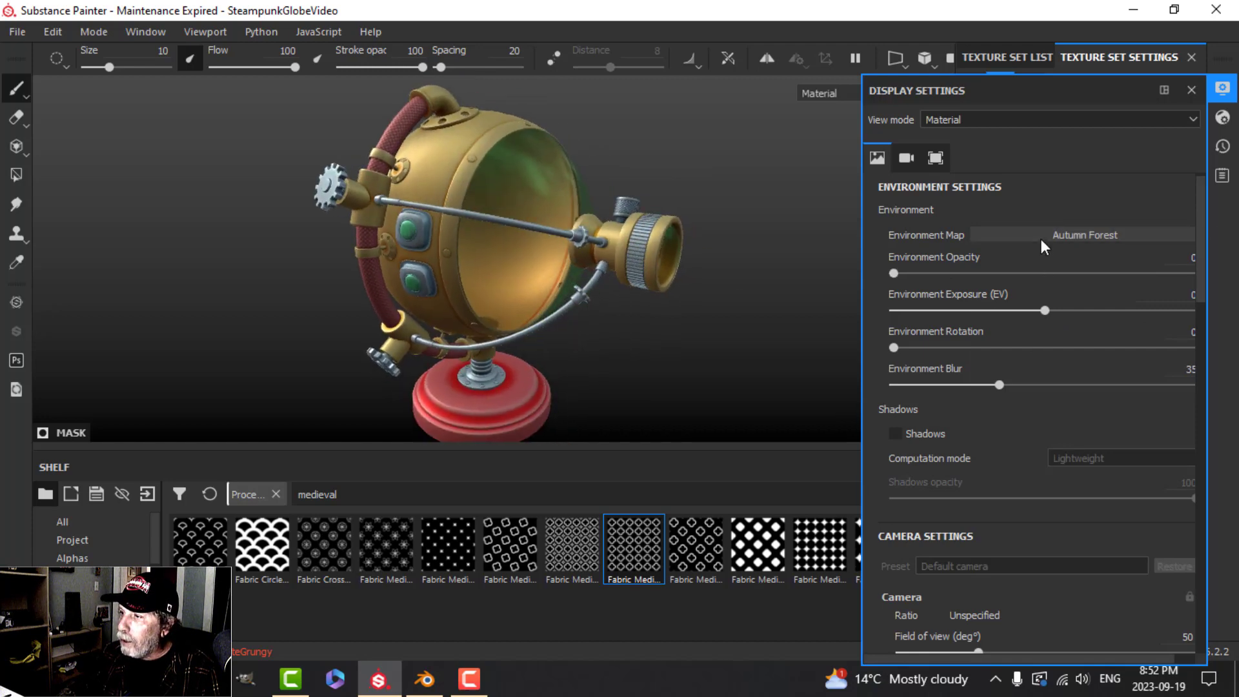
Step: Set the environment map to Bonifacio Aragon Stairs and close the display settings
{"action": "left_click", "coordinate": [1039, 237]}
{"action": "left_click", "coordinate": [1045, 295]}
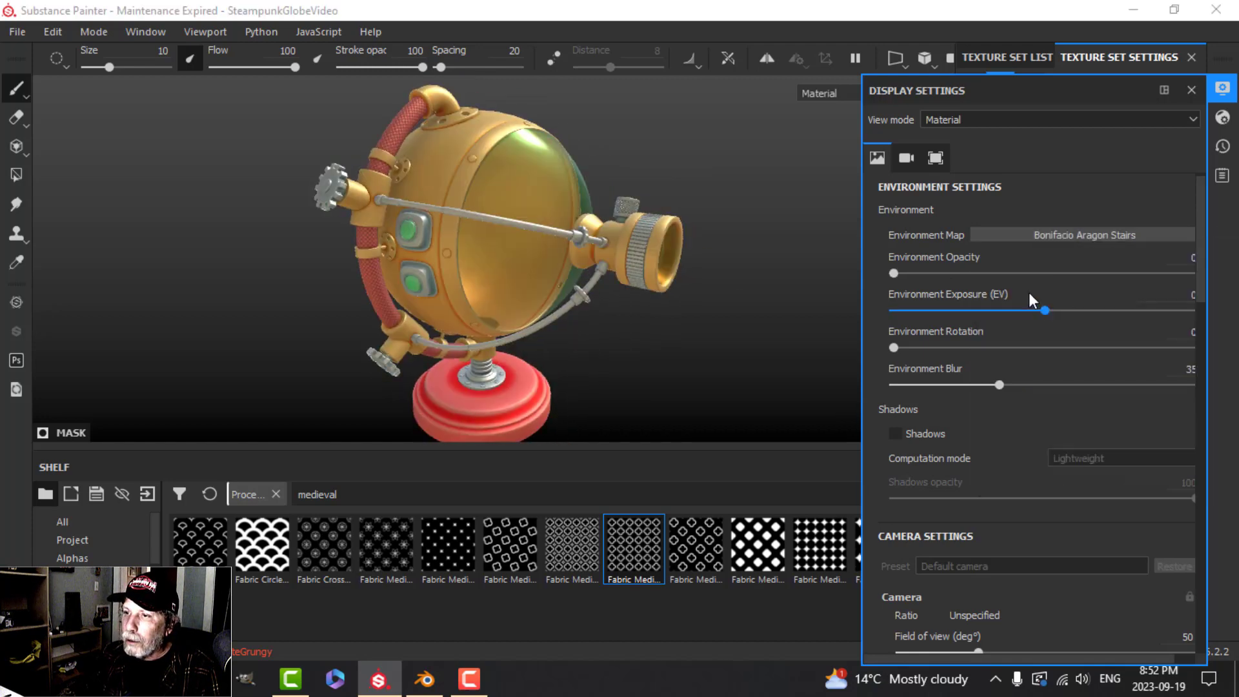
{"action": "left_click", "coordinate": [1222, 91]}
Step: Examine the textured globe from several angles, including the glass, lens, green buttons and base
{"action": "mouse_move", "coordinate": [733, 229]}
{"action": "left_mouse_down", "text": "alt"}
{"action": "mouse_move", "coordinate": [713, 194]}
{"action": "mouse_move", "coordinate": [730, 248]}
{"action": "left_mouse_up", "text": "alt"}
{"action": "scroll", "coordinate": [728, 254], "scroll_direction": "up", "scroll_amount": 2}
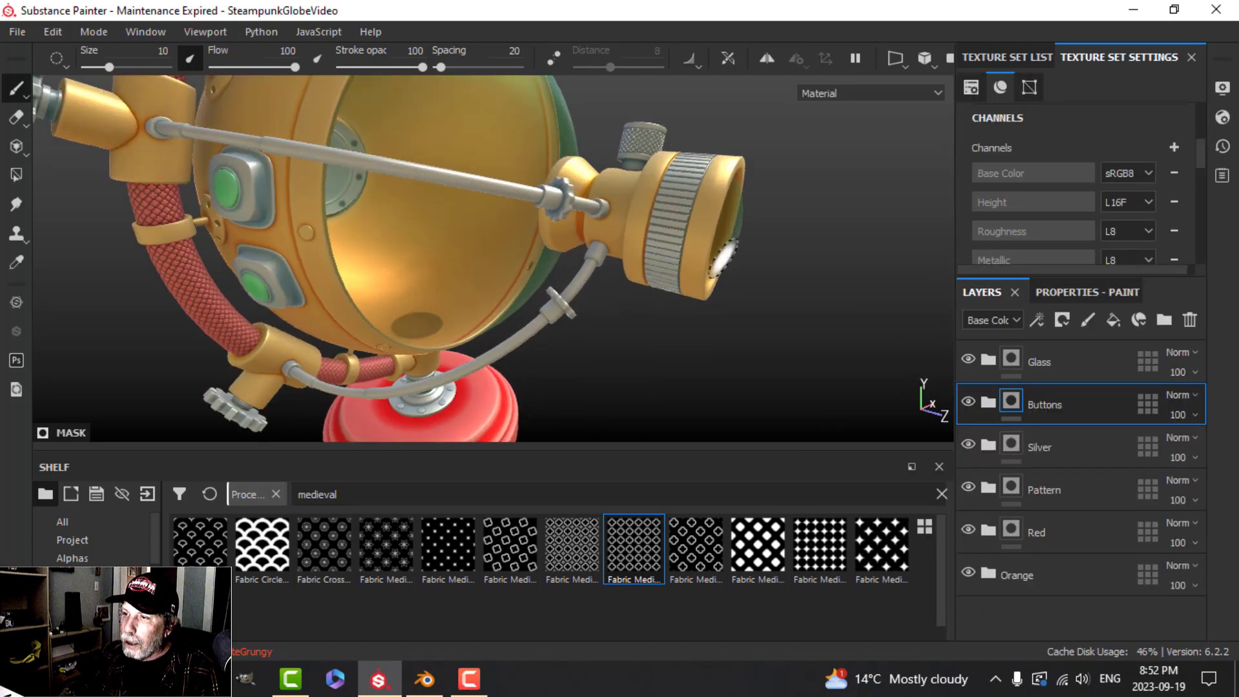
{"action": "scroll", "coordinate": [660, 231], "scroll_direction": "down", "scroll_amount": 1}
{"action": "left_click_drag", "start_coordinate": [659, 231], "coordinate": [570, 249], "text": "alt"}
{"action": "middle_click_drag", "start_coordinate": [570, 249], "coordinate": [523, 244], "text": "alt"}
{"action": "left_click_drag", "start_coordinate": [523, 244], "coordinate": [553, 263], "text": "alt"}
{"action": "middle_click_drag", "start_coordinate": [544, 190], "coordinate": [564, 271], "text": "alt"}
{"action": "mouse_move", "coordinate": [564, 227]}
{"action": "left_mouse_down", "text": "alt"}
{"action": "mouse_move", "coordinate": [584, 289]}
{"action": "mouse_move", "coordinate": [569, 191]}
{"action": "left_mouse_up", "text": "alt"}
{"action": "middle_click_drag", "start_coordinate": [578, 342], "coordinate": [548, 226], "text": "alt"}
{"action": "left_click_drag", "start_coordinate": [551, 241], "coordinate": [561, 282], "text": "alt"}
{"action": "middle_click_drag", "start_coordinate": [545, 253], "coordinate": [550, 279], "text": "alt"}
{"action": "left_click_drag", "start_coordinate": [550, 280], "coordinate": [553, 263], "text": "alt"}
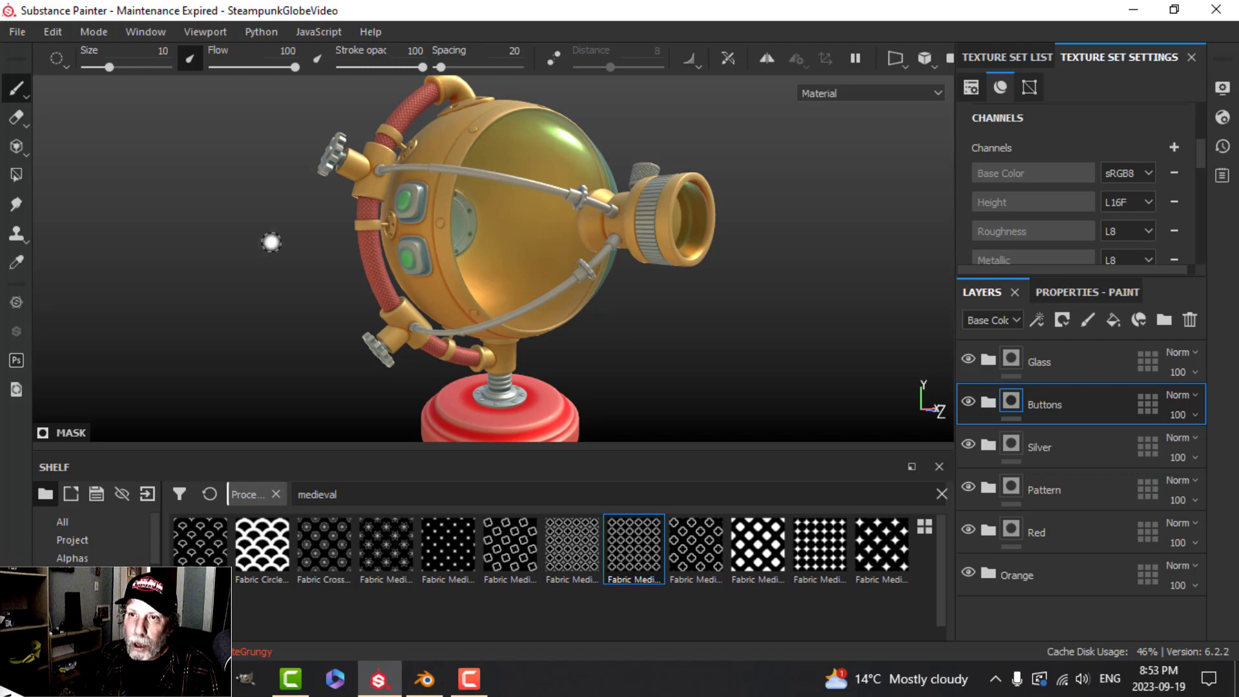
Step: Open the texture export settings and review the output maps of the PBR Metallic Roughness Opacity template
{"action": "left_click", "coordinate": [11, 31]}
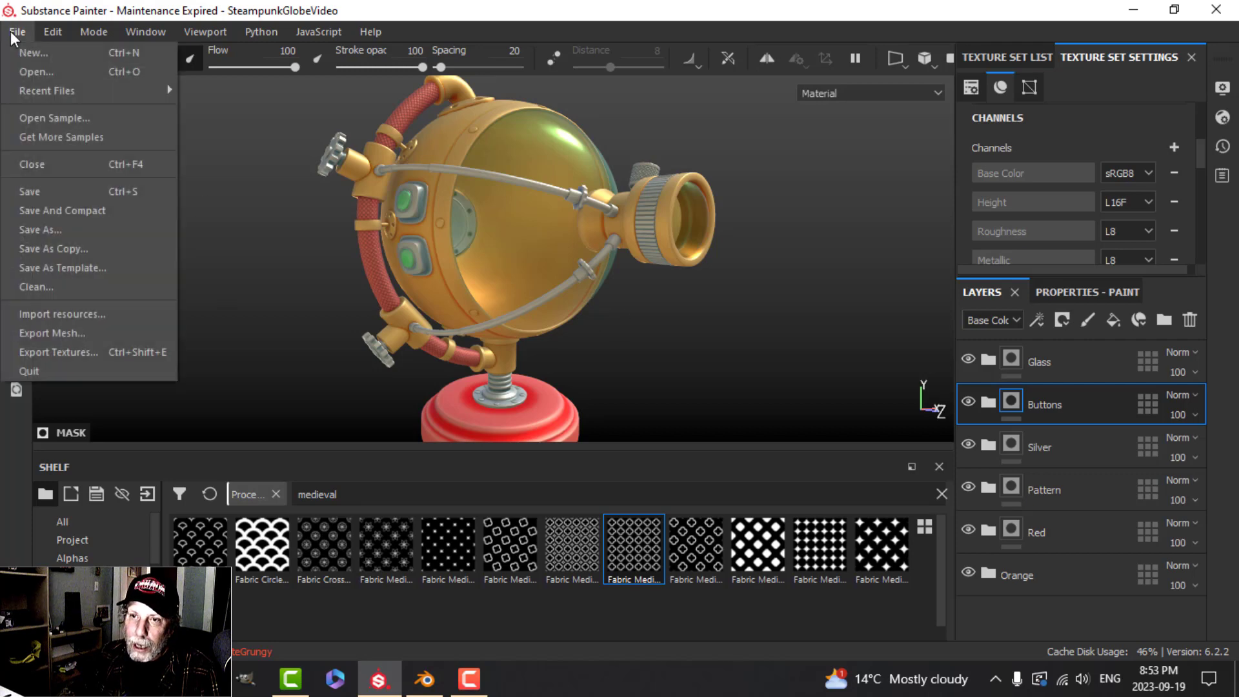
{"action": "left_click", "coordinate": [80, 352]}
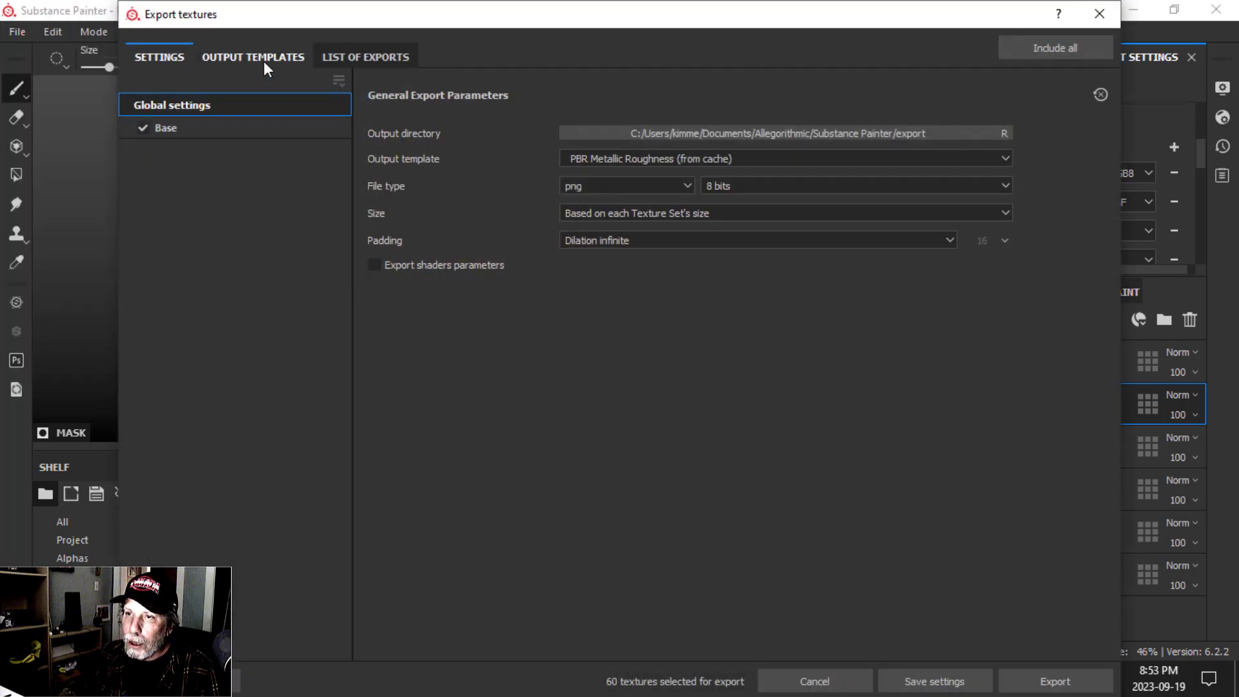
{"action": "left_click", "coordinate": [265, 59]}
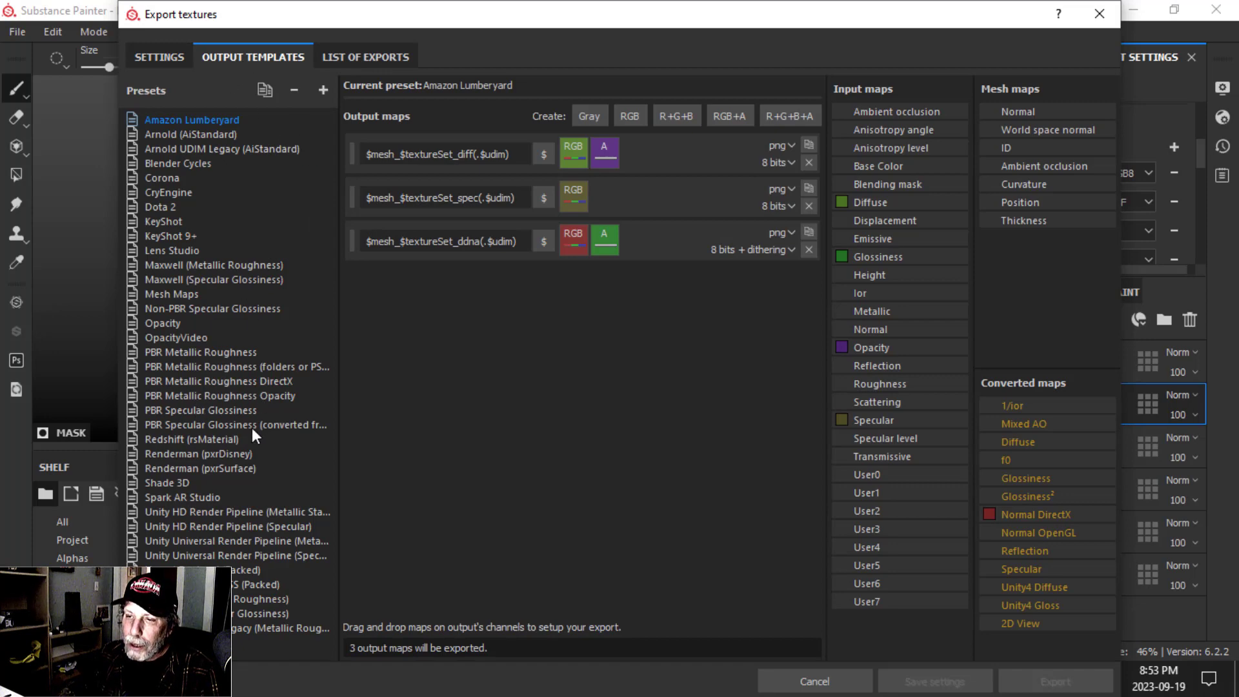
{"action": "left_click", "coordinate": [272, 398]}
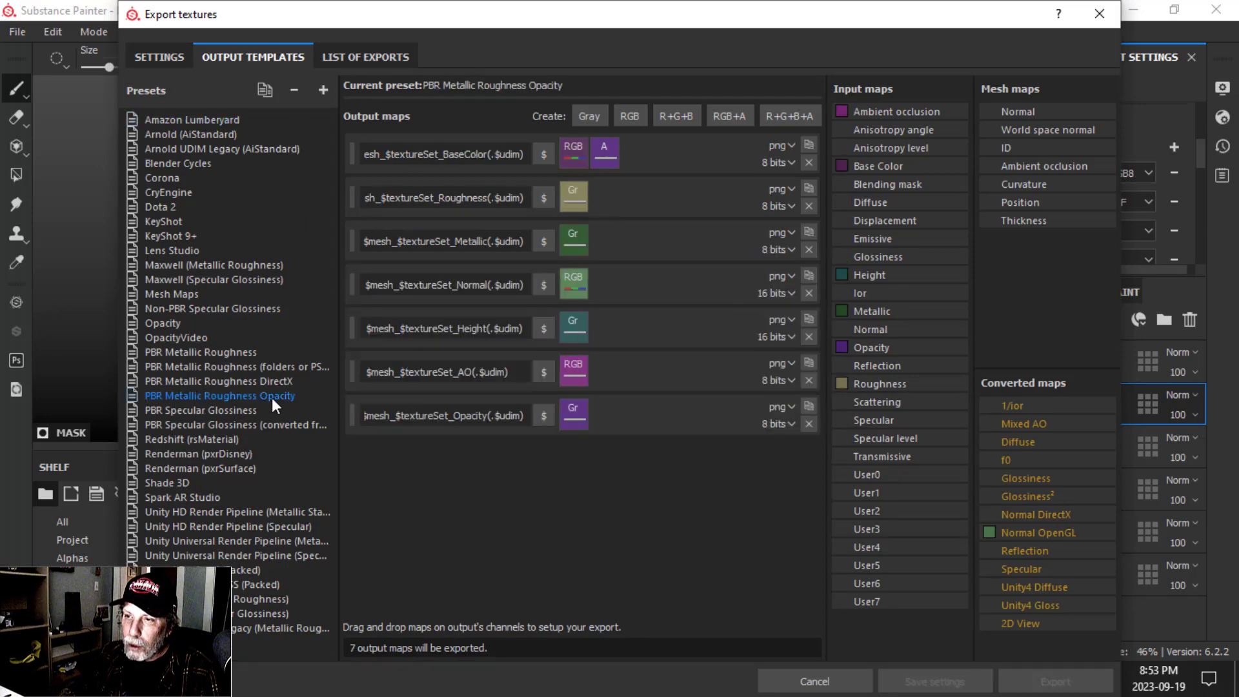
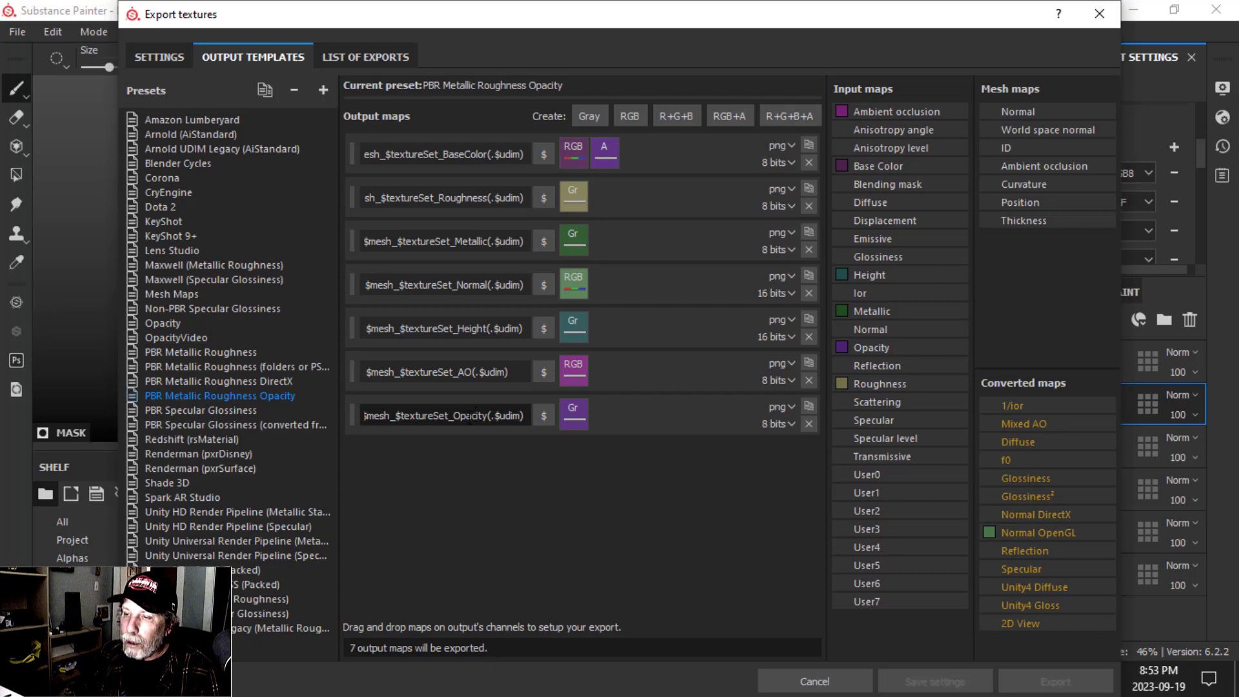
{"action": "left_click", "coordinate": [445, 371]}
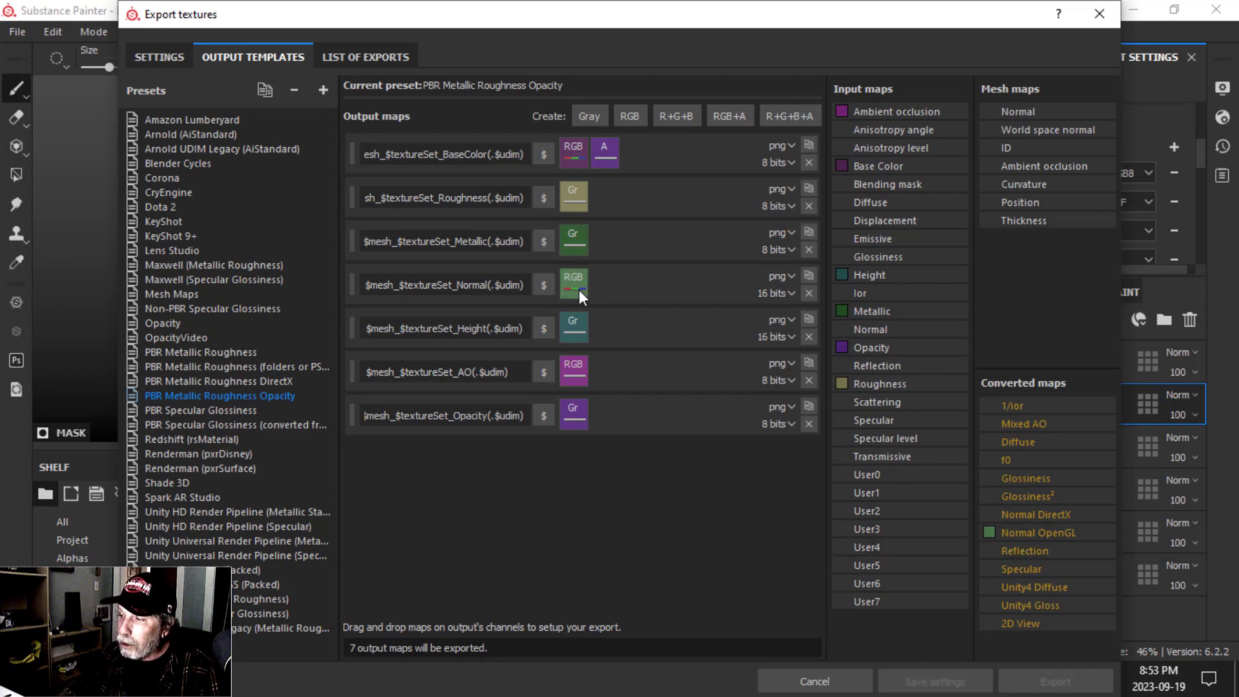
Step: Set the output template in the general export parameters to PBR Metallic Roughness Opacity
{"action": "left_click", "coordinate": [161, 57]}
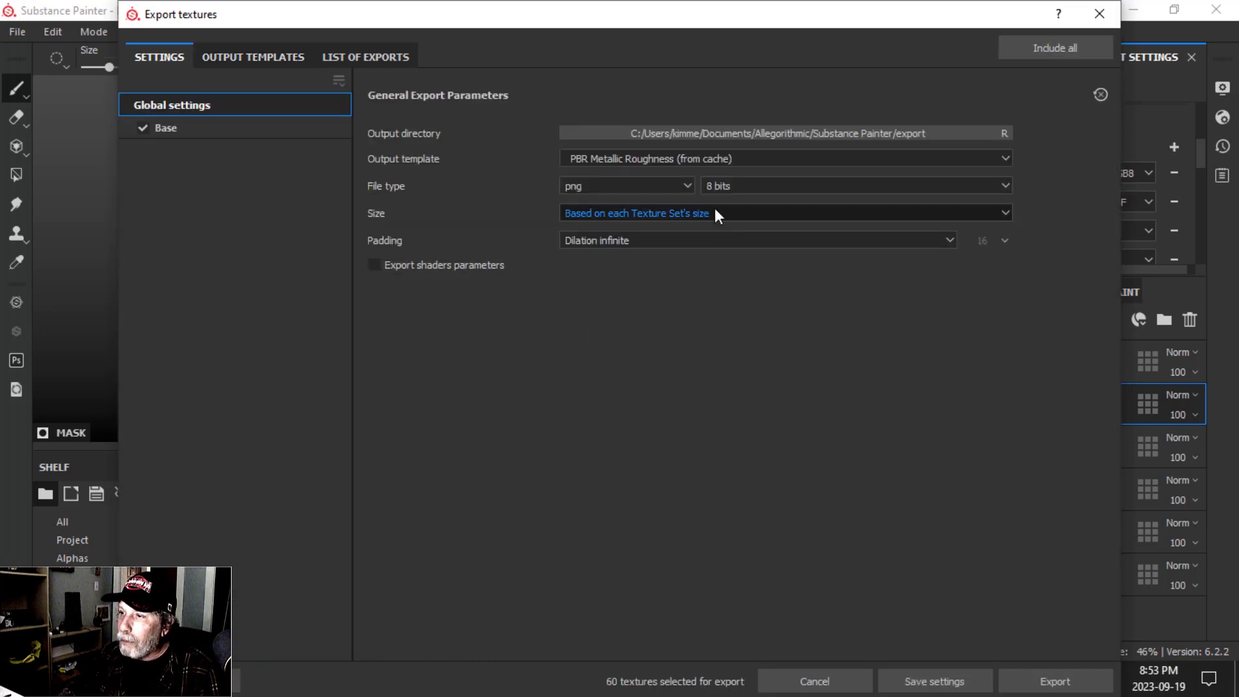
{"action": "left_click", "coordinate": [706, 157]}
{"action": "scroll", "coordinate": [684, 245], "scroll_direction": "up", "scroll_amount": 3}
{"action": "scroll", "coordinate": [679, 239], "scroll_direction": "up", "scroll_amount": 2}
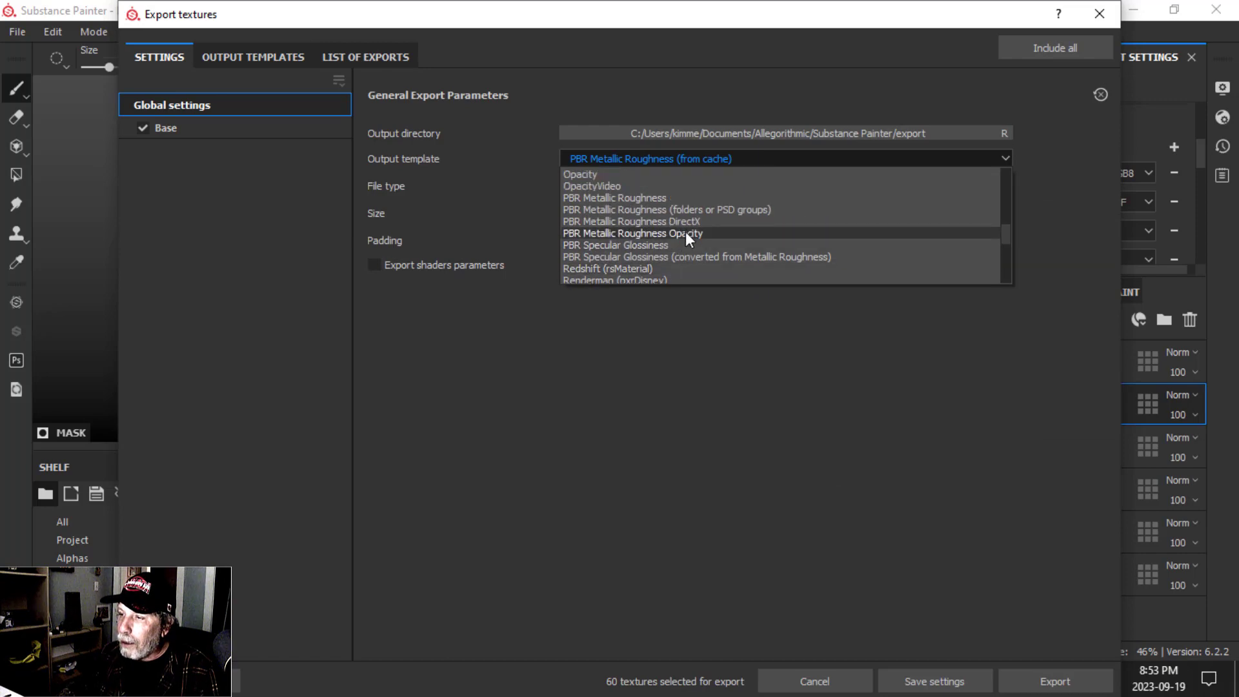
{"action": "left_click", "coordinate": [685, 231]}
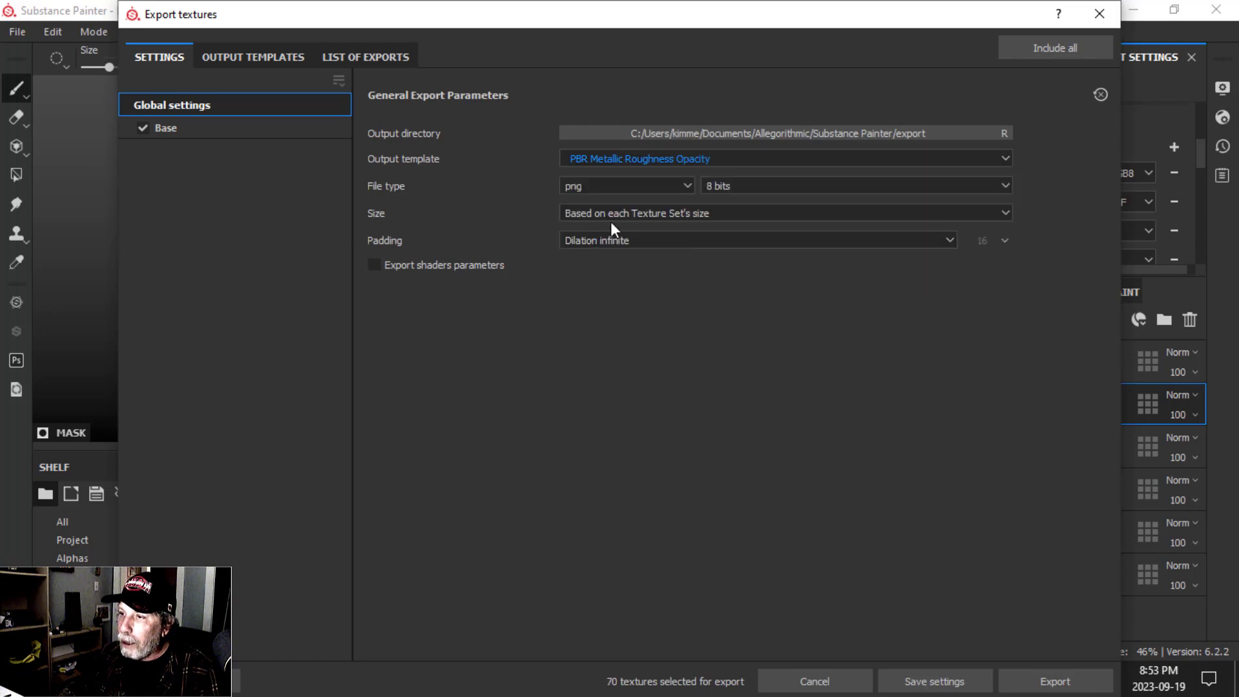
Step: Set the output directory to the TEXTURE VIDEO folder inside STEAMPUNK GLOBE and export the textures as 8-bit PNG files
{"action": "left_click", "coordinate": [702, 132]}
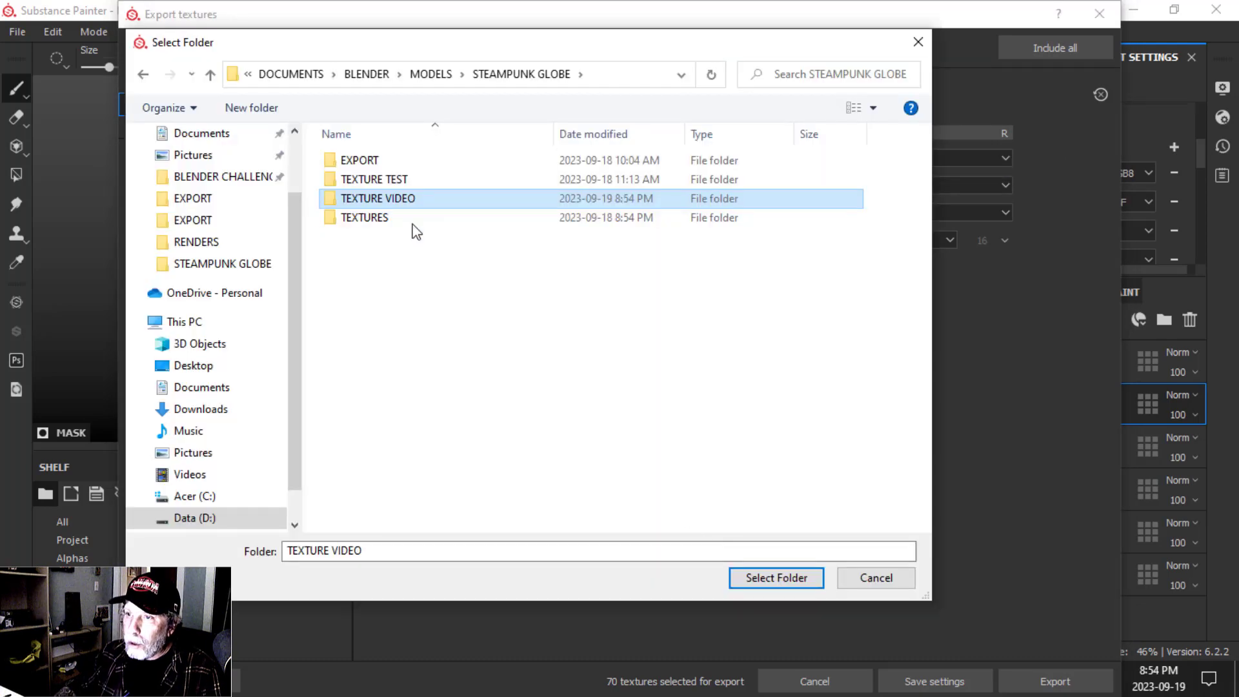
{"action": "left_click", "coordinate": [738, 576]}
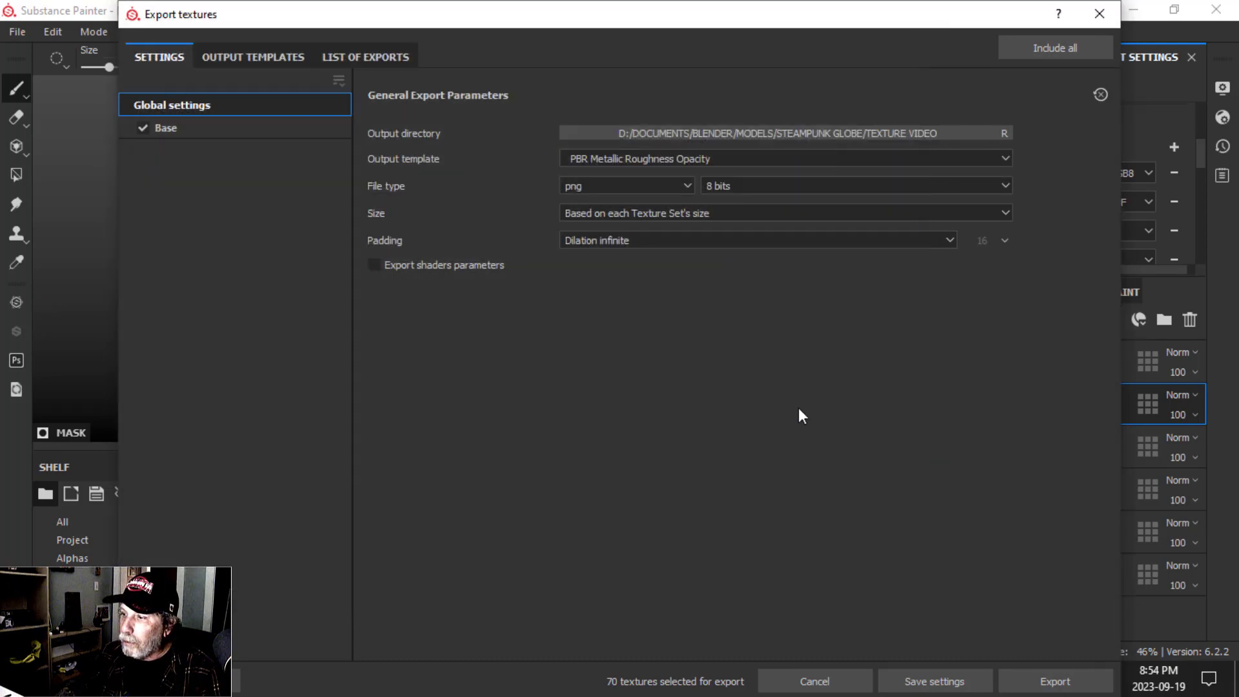
{"action": "left_click_drag", "start_coordinate": [794, 5], "coordinate": [689, 18]}
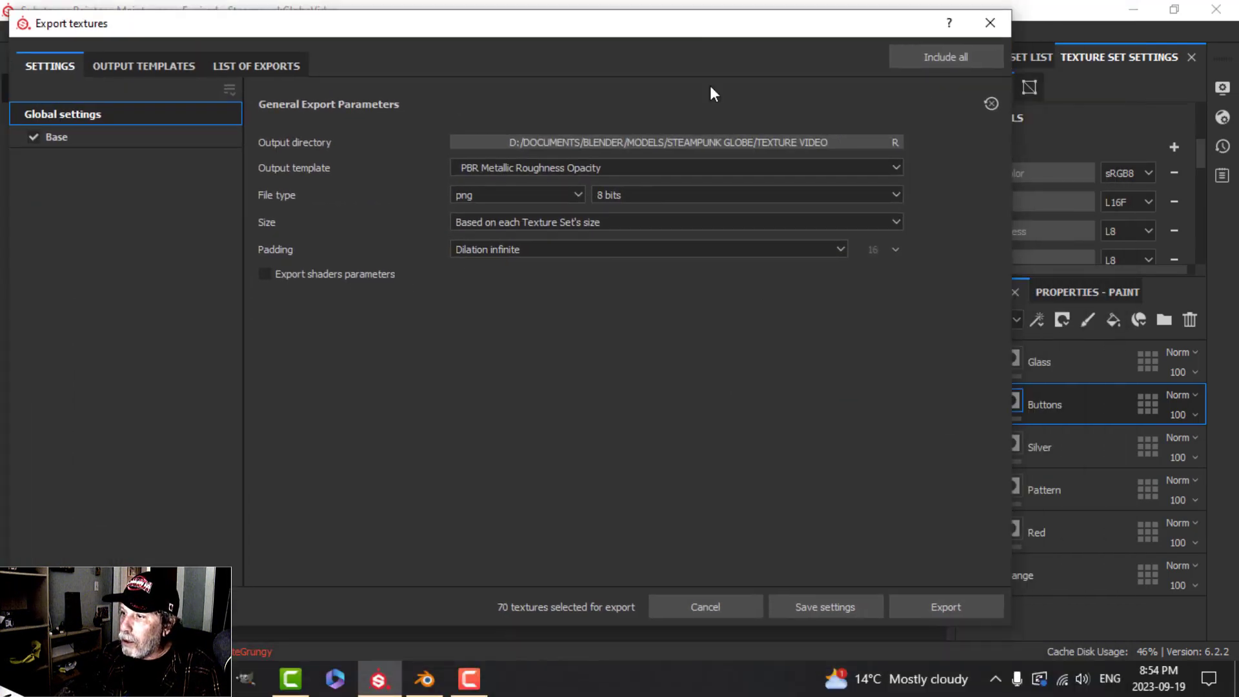
{"action": "left_click", "coordinate": [954, 602]}
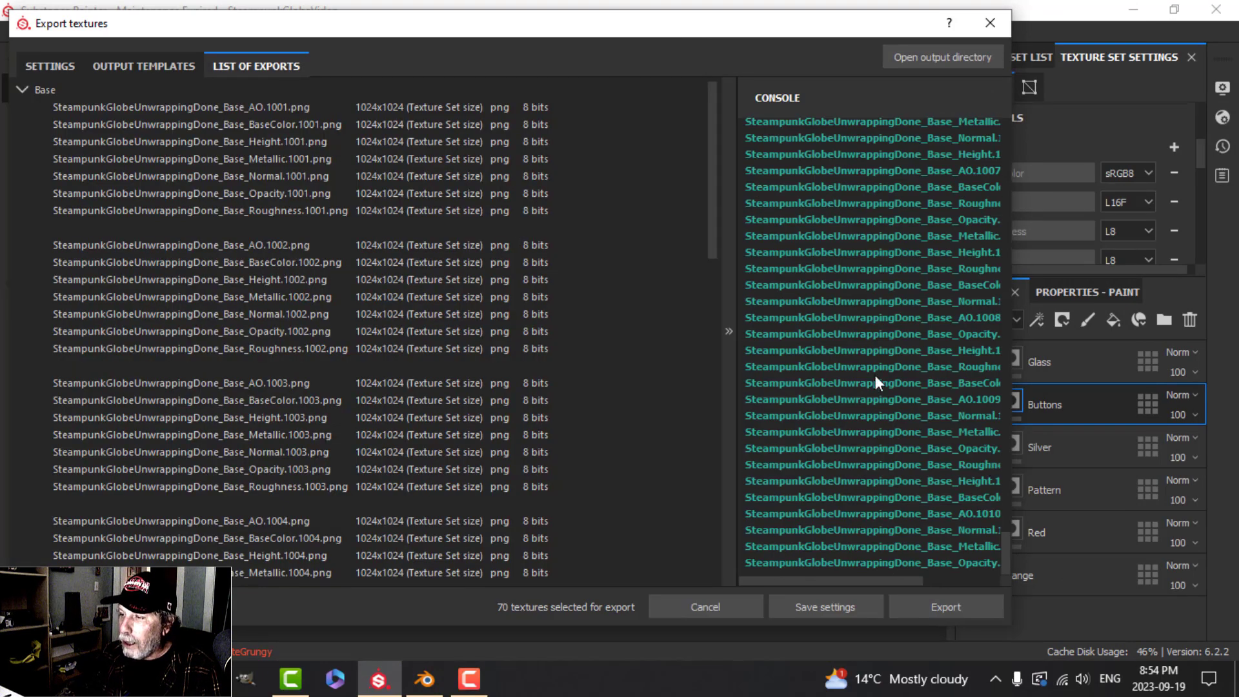
{"action": "scroll", "coordinate": [875, 377], "scroll_direction": "up", "scroll_amount": 7}
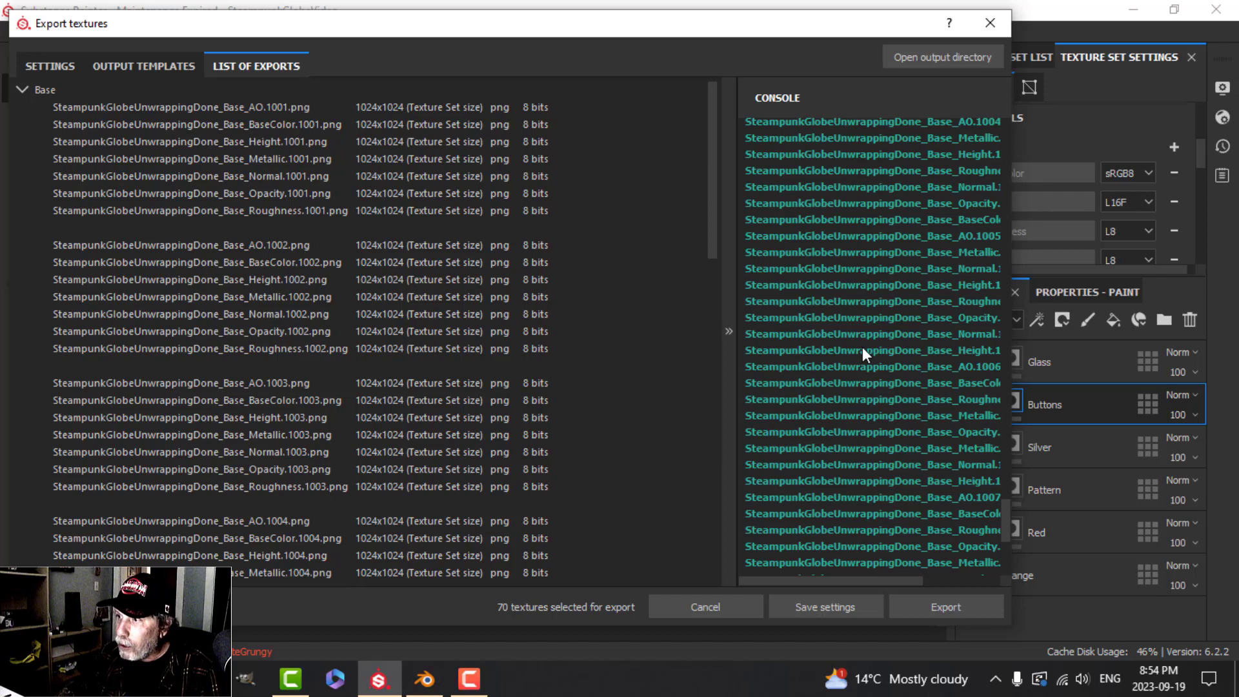
Step: Close the texture export window, switch to Blender's Shading workspace, and select only the globe's outer shell
{"action": "left_click", "coordinate": [991, 25]}
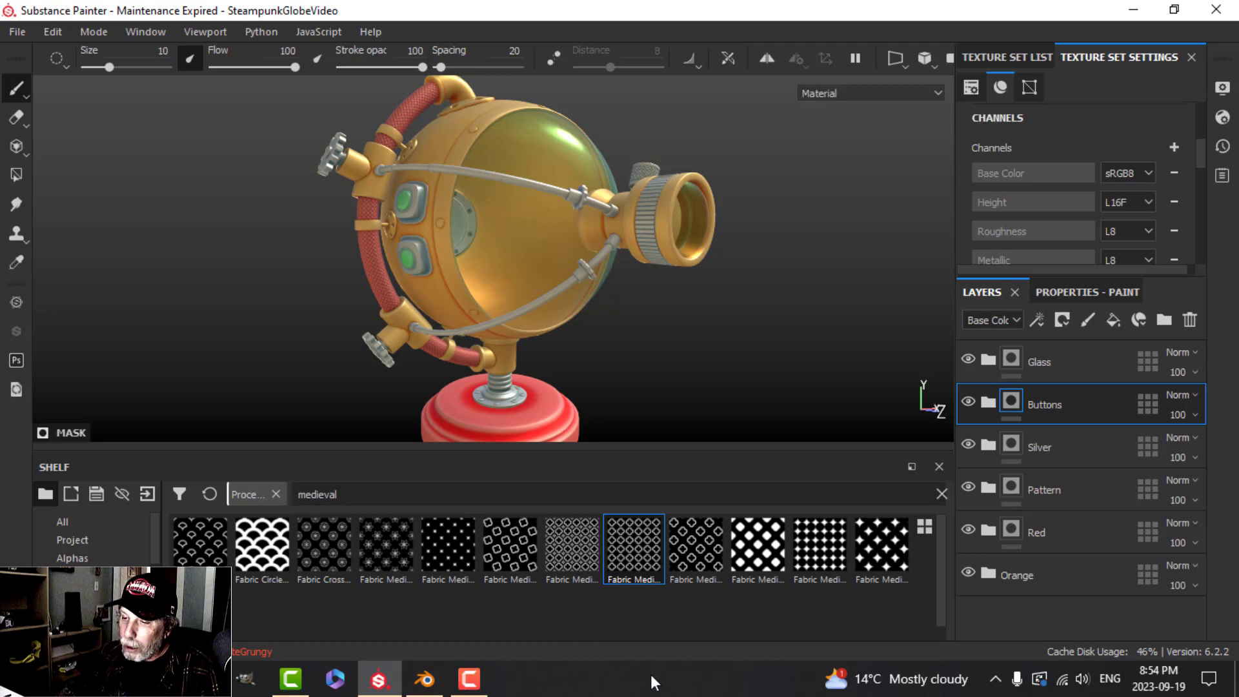
{"action": "left_click", "coordinate": [424, 679]}
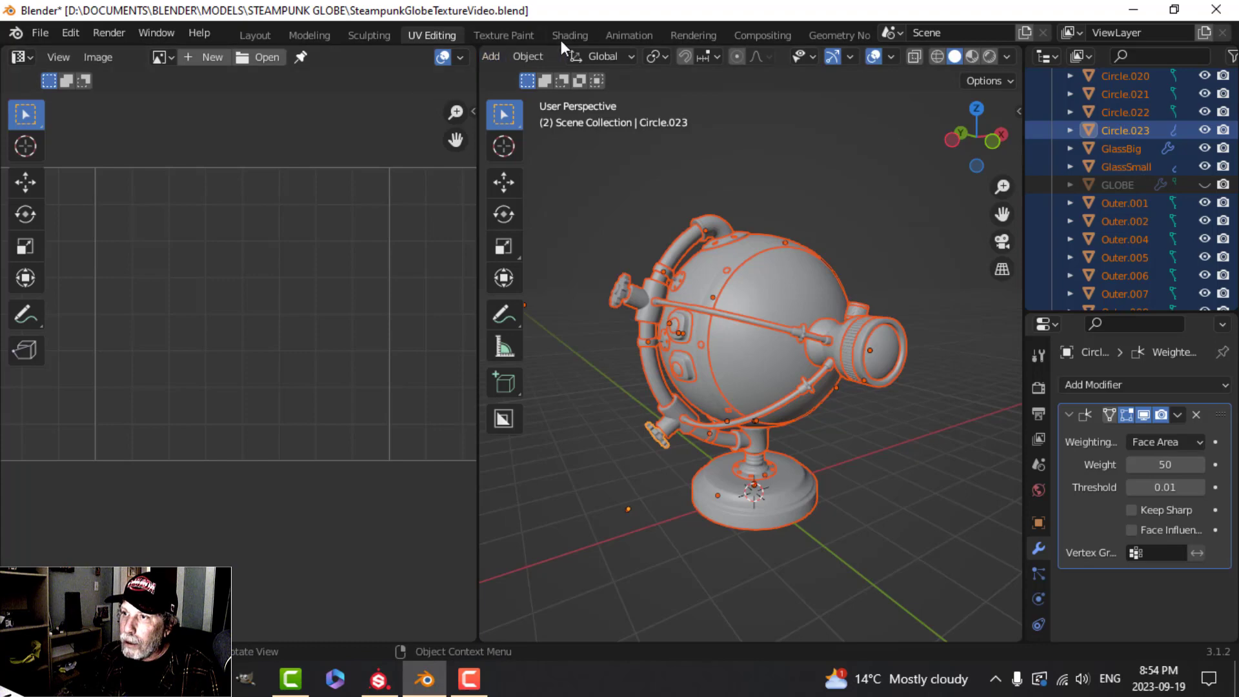
{"action": "scroll", "coordinate": [685, 342], "scroll_direction": "down", "scroll_amount": 5}
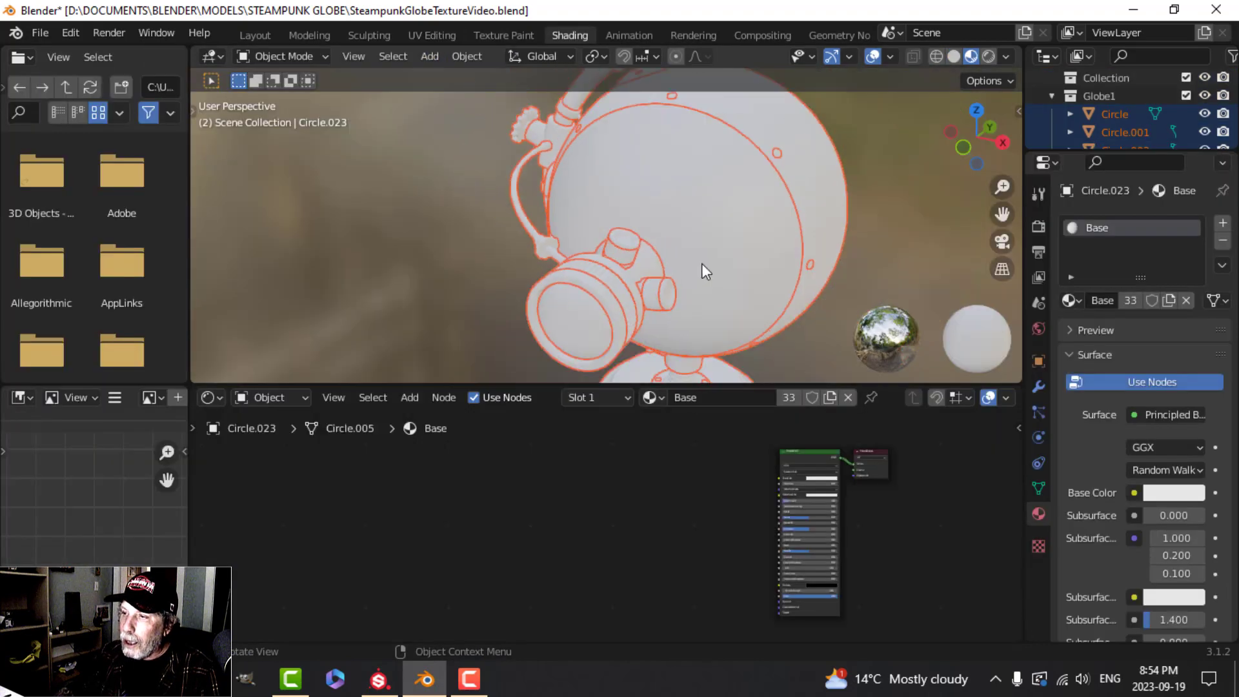
{"action": "key", "text": "alt+a"}
{"action": "middle_click_drag", "start_coordinate": [777, 273], "coordinate": [704, 232]}
{"action": "left_click", "coordinate": [713, 211]}
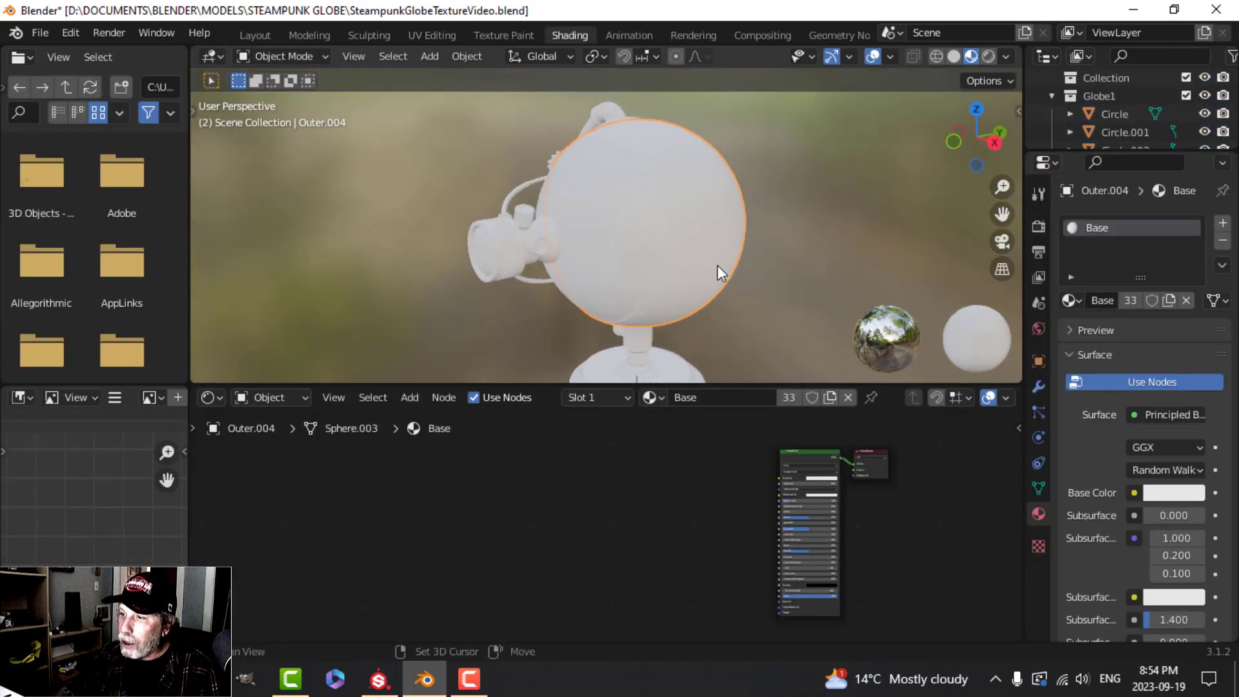
Step: Add an Image Texture node to the Base material with linked Mapping and Texture Coordinate nodes
{"action": "scroll", "coordinate": [633, 509], "scroll_direction": "up", "scroll_amount": 3}
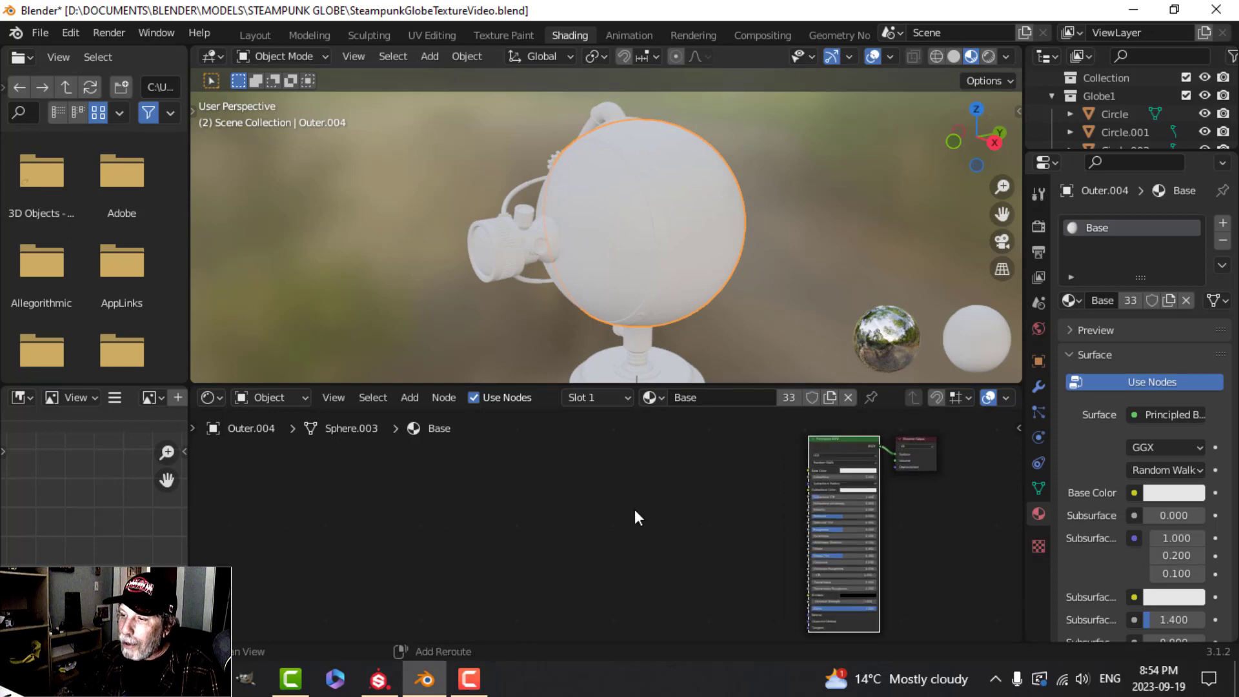
{"action": "key", "text": "shift+a"}
{"action": "mouse_move", "coordinate": [630, 527]}
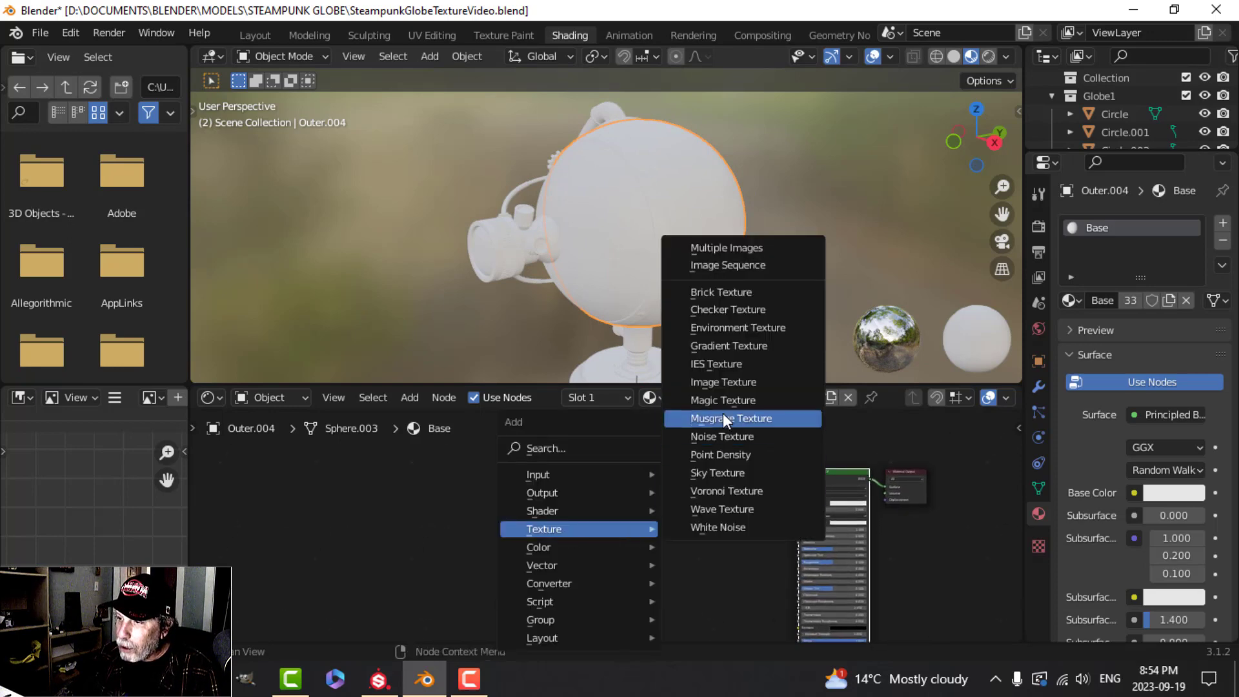
{"action": "left_click", "coordinate": [723, 382]}
{"action": "left_click", "coordinate": [608, 486]}
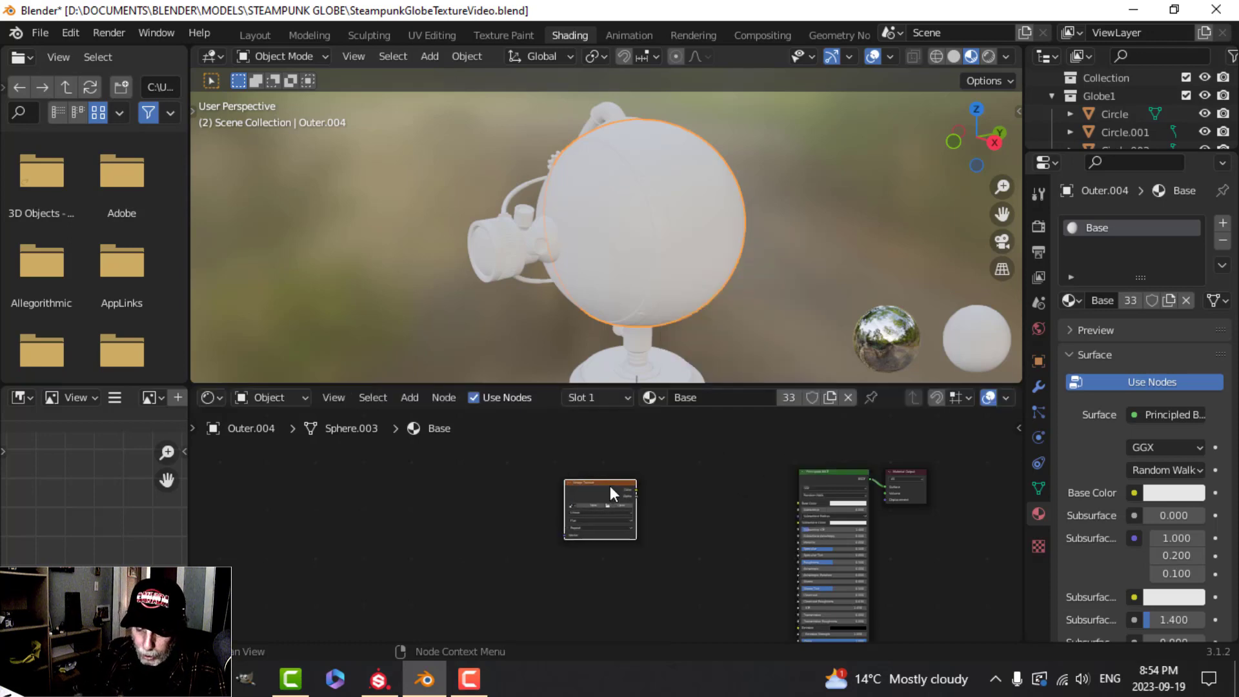
{"action": "key", "text": "ctrl+t"}
Step: Load SteampunkGlobeUnwrappingDone_Base_BaseColor.1001.png from the TEXTURE VIDEO folder into the image texture node as UDIM tiles
{"action": "scroll", "coordinate": [609, 485], "scroll_direction": "up", "scroll_amount": 3}
{"action": "middle_click_drag", "start_coordinate": [600, 489], "coordinate": [751, 518]}
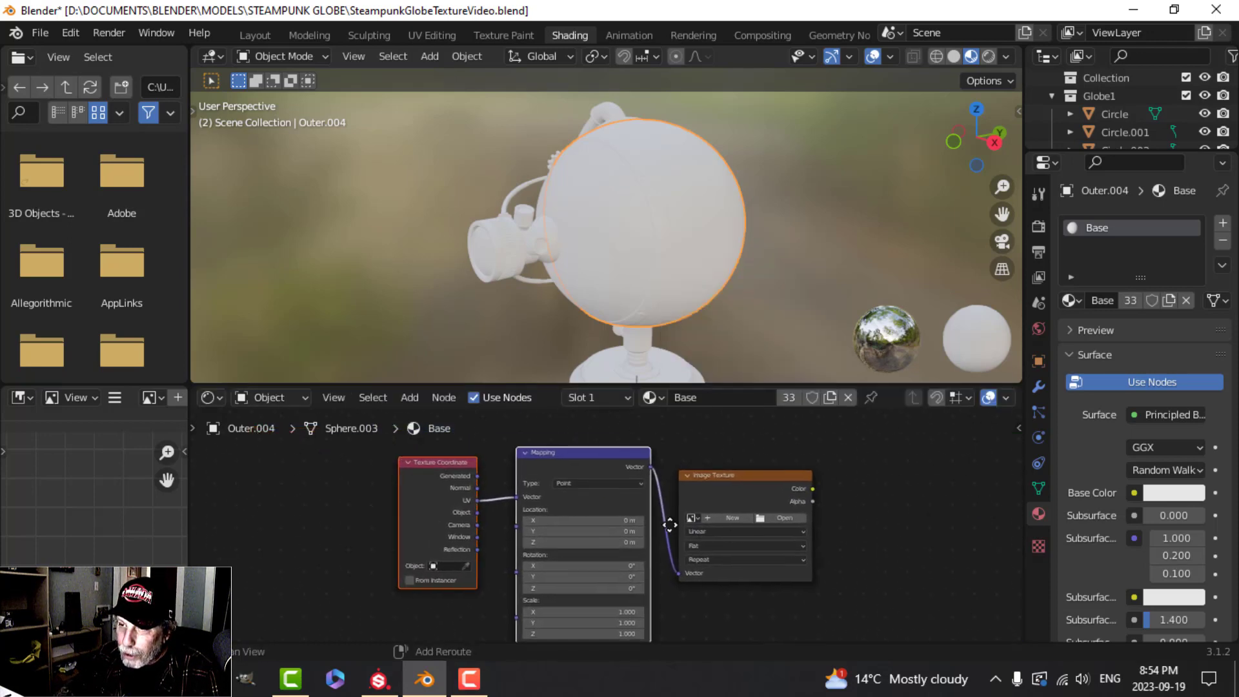
{"action": "scroll", "coordinate": [482, 517], "scroll_direction": "up", "scroll_amount": 2}
{"action": "scroll", "coordinate": [663, 521], "scroll_direction": "right", "scroll_amount": 5, "text": "ctrl"}
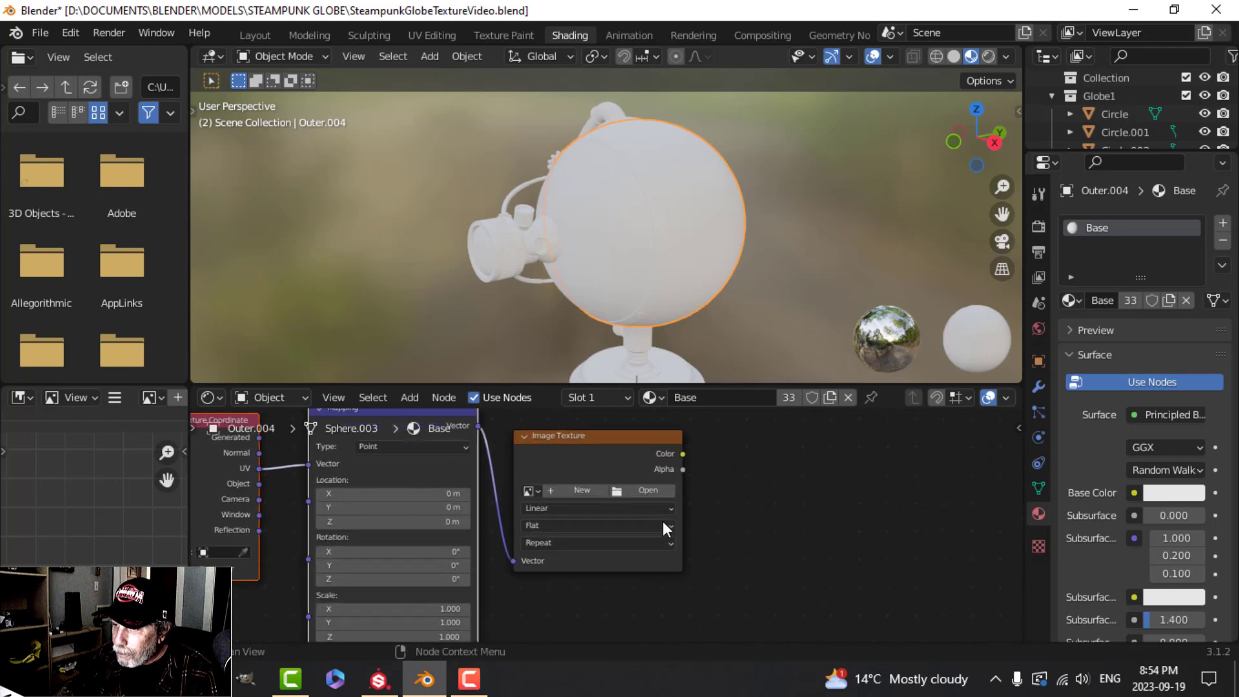
{"action": "left_click", "coordinate": [644, 489]}
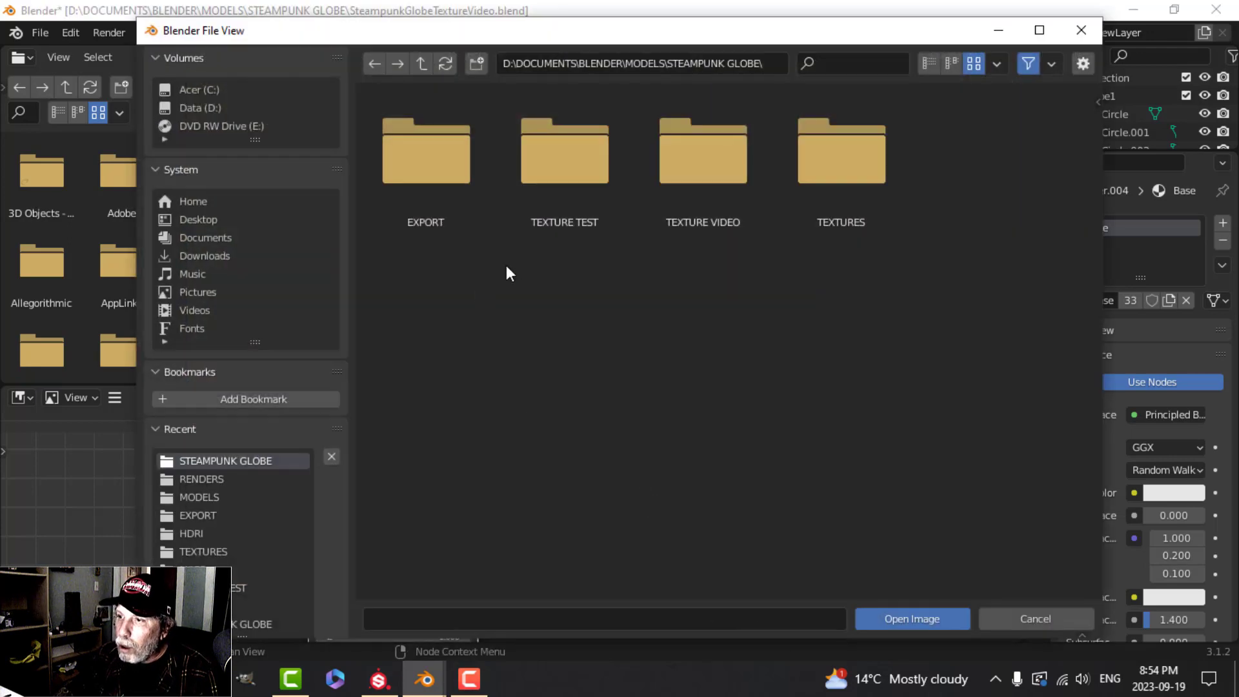
{"action": "double_click", "coordinate": [690, 178]}
{"action": "left_click", "coordinate": [936, 66]}
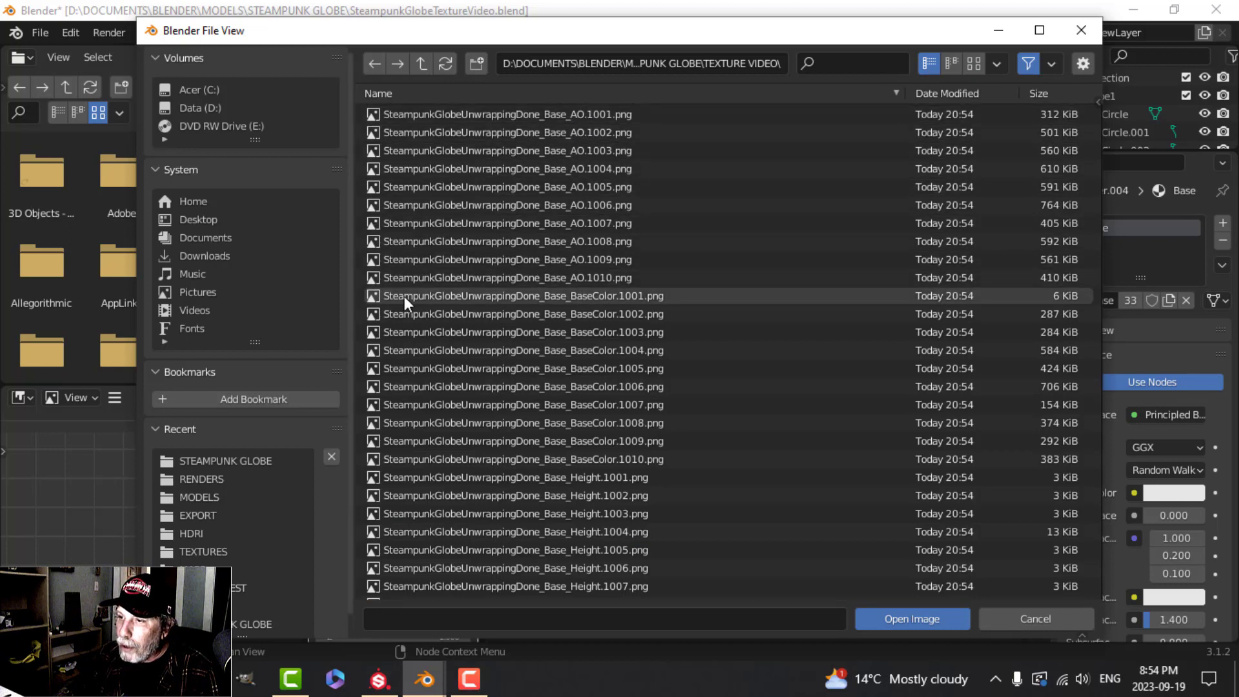
{"action": "left_click", "coordinate": [638, 296]}
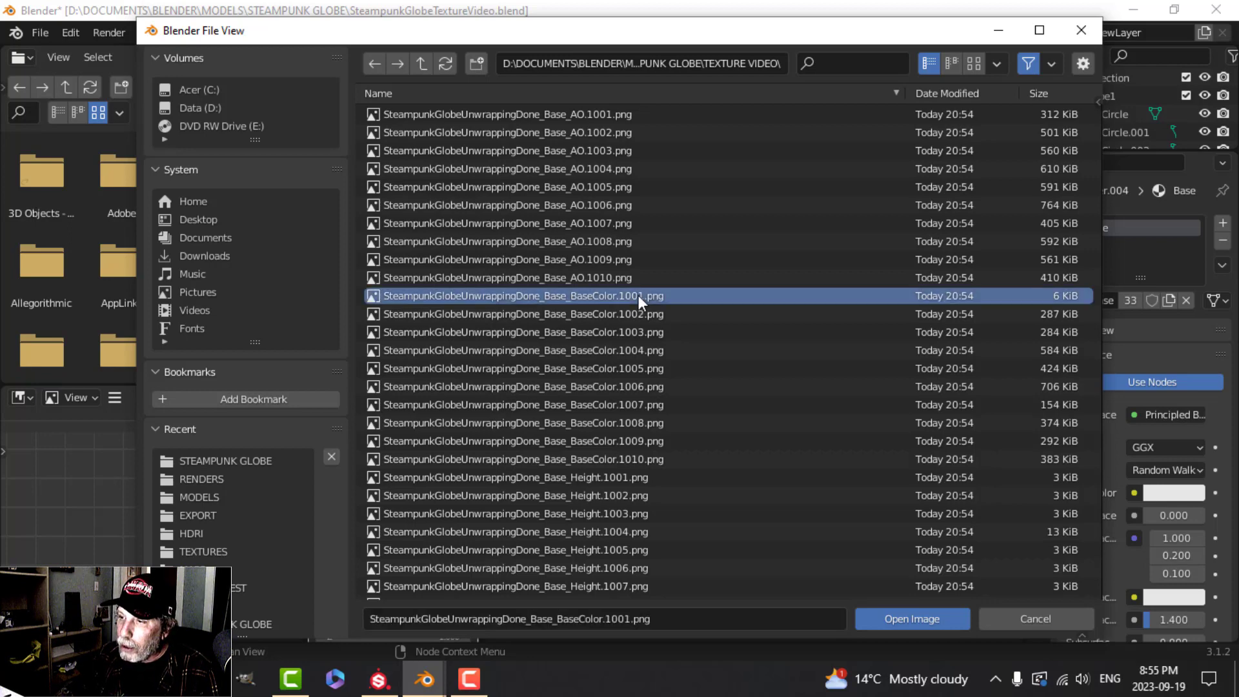
{"action": "left_click", "coordinate": [938, 618]}
Step: Connect the base color texture's Color output to the Principled BSDF Base Color input and check the globe
{"action": "scroll", "coordinate": [628, 569], "scroll_direction": "up", "scroll_amount": 2}
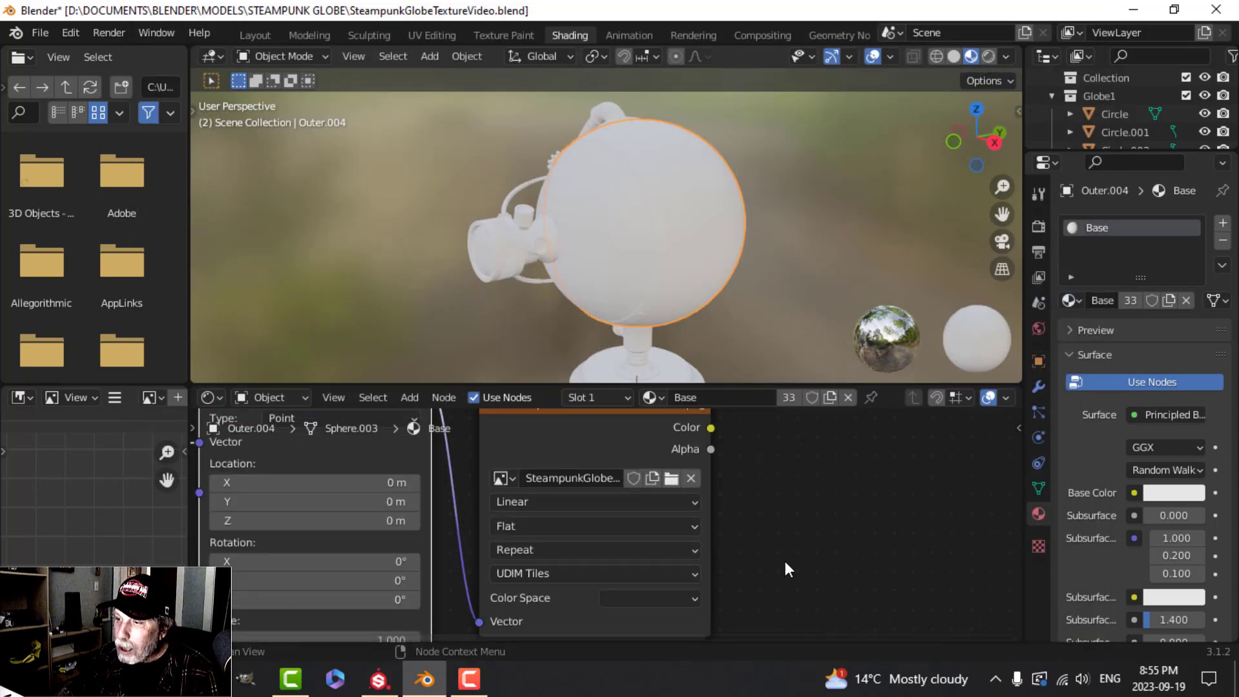
{"action": "scroll", "coordinate": [806, 542], "scroll_direction": "down", "scroll_amount": 2}
{"action": "middle_click_drag", "start_coordinate": [831, 523], "coordinate": [567, 548]}
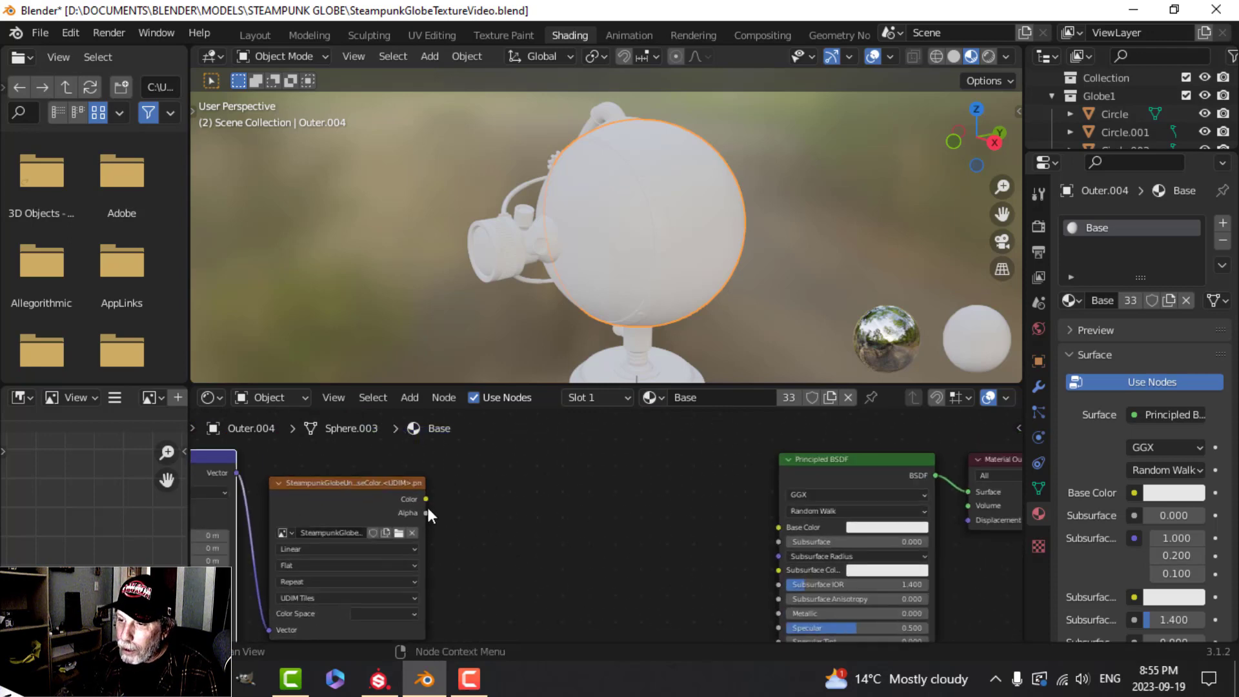
{"action": "left_click_drag", "start_coordinate": [426, 499], "coordinate": [621, 488]}
{"action": "left_click_drag", "start_coordinate": [749, 525], "coordinate": [780, 527]}
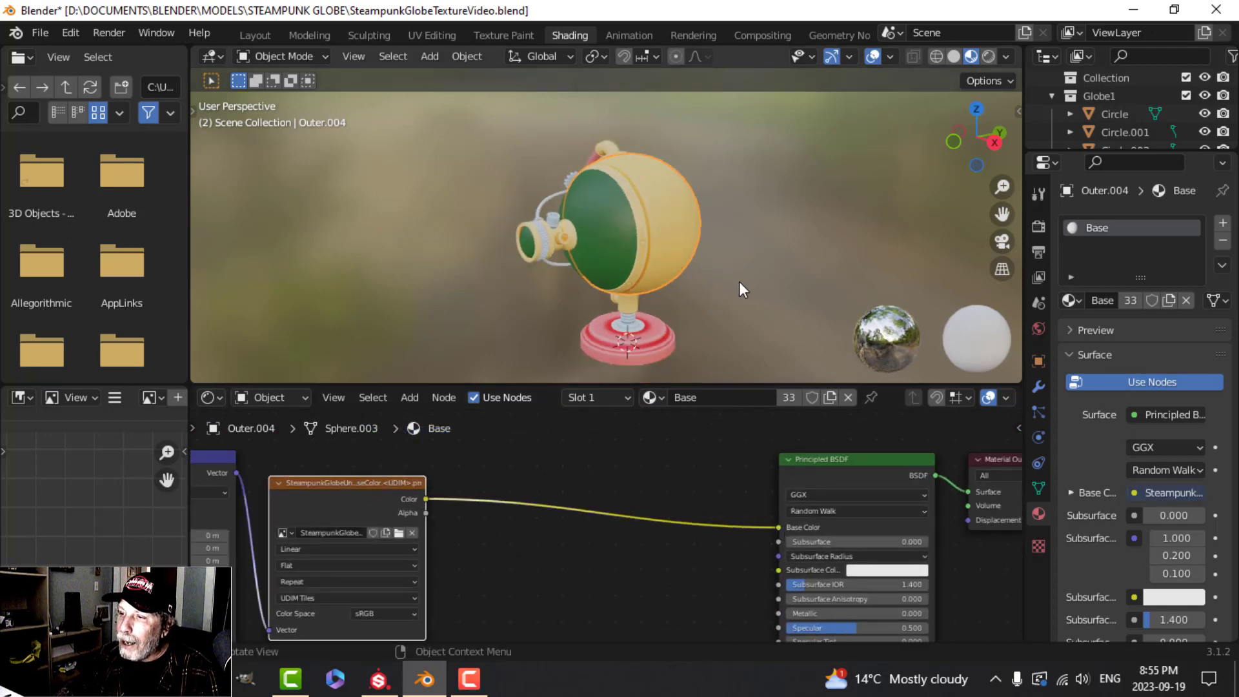
{"action": "scroll", "coordinate": [738, 281], "scroll_direction": "up", "scroll_amount": 2}
{"action": "middle_click_drag", "start_coordinate": [730, 280], "coordinate": [760, 289]}
{"action": "scroll", "coordinate": [697, 487], "scroll_direction": "down", "scroll_amount": 3}
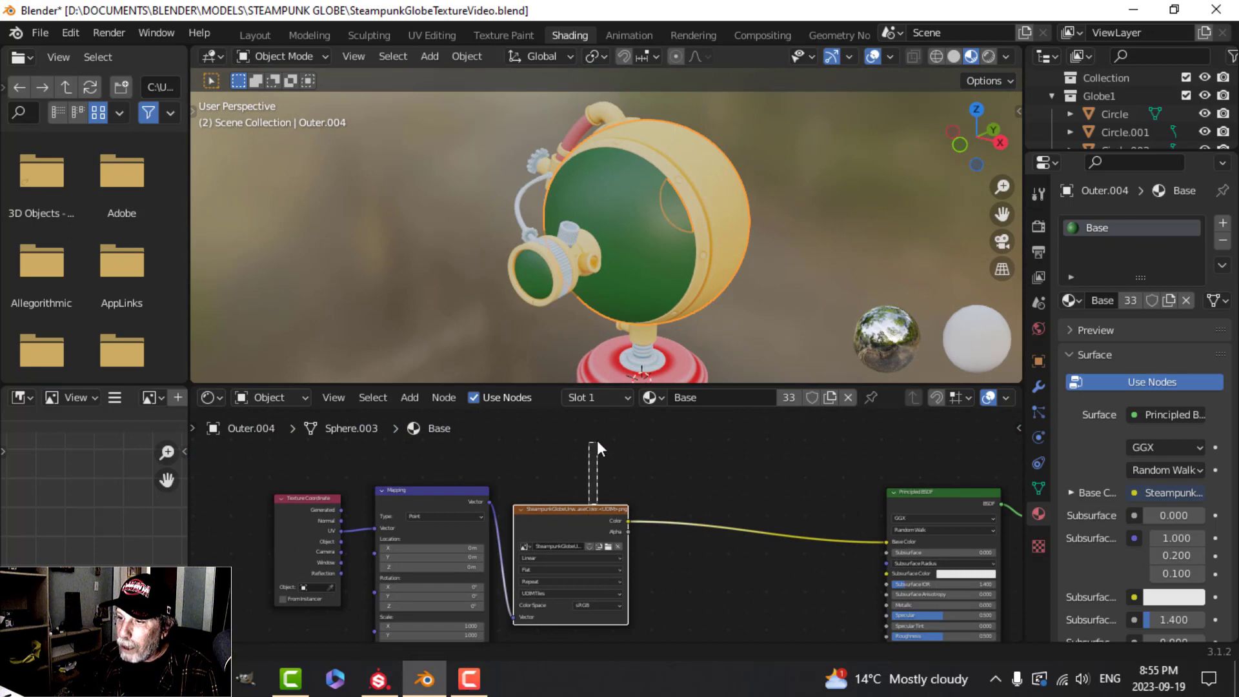
Step: Duplicate the base color image texture node and place the copy below the original
{"action": "left_click_drag", "start_coordinate": [577, 513], "coordinate": [597, 440]}
{"action": "scroll", "coordinate": [702, 573], "scroll_direction": "down", "scroll_amount": 1}
{"action": "middle_click_drag", "start_coordinate": [701, 572], "coordinate": [724, 490]}
{"action": "key", "text": "shift+d"}
{"action": "left_click", "coordinate": [690, 587]}
{"action": "scroll", "coordinate": [716, 481], "scroll_direction": "up", "scroll_amount": 1}
{"action": "middle_click_drag", "start_coordinate": [556, 526], "coordinate": [589, 514]}
Step: Maximize the node editor and connect the Mapping node's Vector output to the duplicated texture node
{"action": "key", "text": "ctrl+space"}
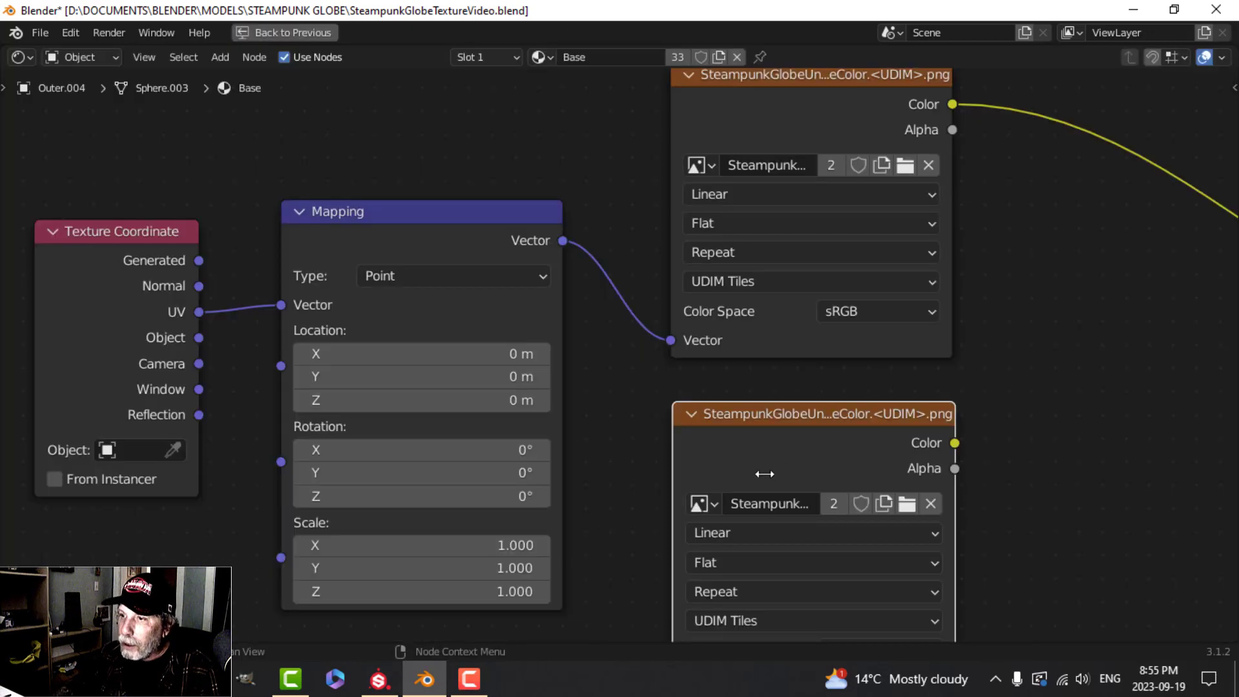
{"action": "scroll", "coordinate": [647, 503], "scroll_direction": "down", "scroll_amount": 1}
{"action": "middle_click_drag", "start_coordinate": [626, 419], "coordinate": [601, 316]}
{"action": "left_click_drag", "start_coordinate": [552, 163], "coordinate": [646, 538]}
Step: Replace the duplicated node's image with SteampunkGlobeUnwrappingDone_Base_Metallic.1001.png
{"action": "scroll", "coordinate": [977, 459], "scroll_direction": "down", "scroll_amount": 1}
{"action": "middle_click_drag", "start_coordinate": [977, 459], "coordinate": [720, 445]}
{"action": "scroll", "coordinate": [720, 445], "scroll_direction": "up", "scroll_amount": 1}
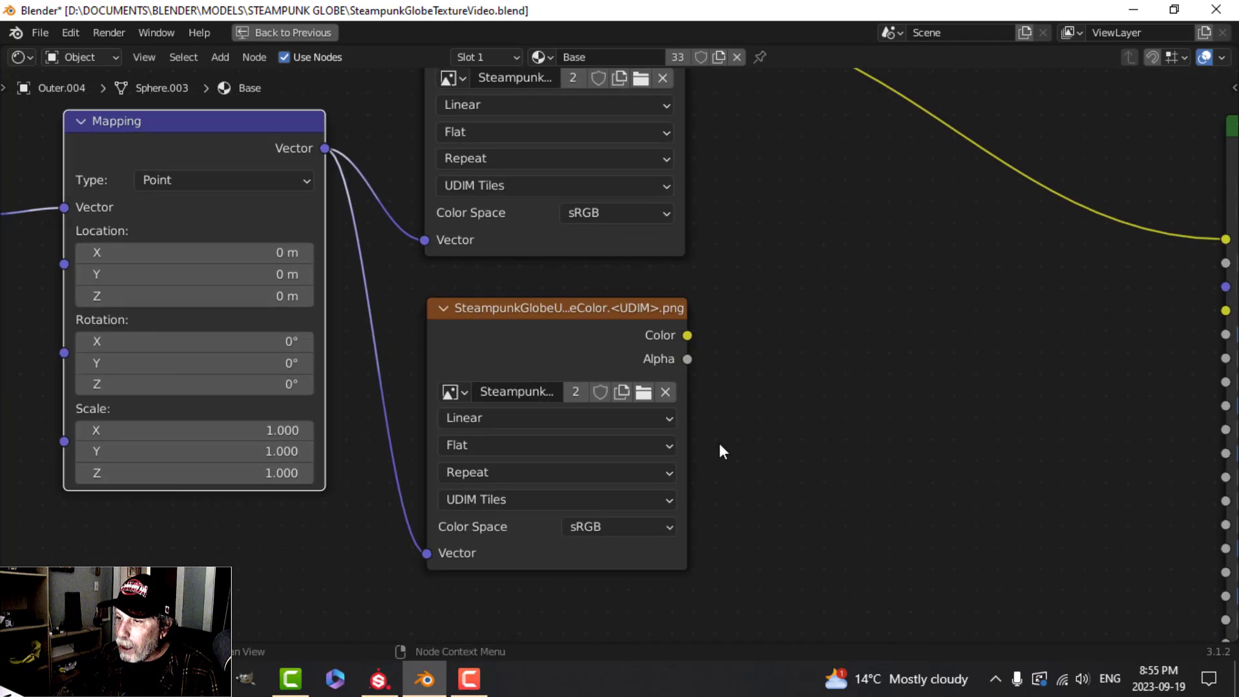
{"action": "left_click", "coordinate": [646, 391]}
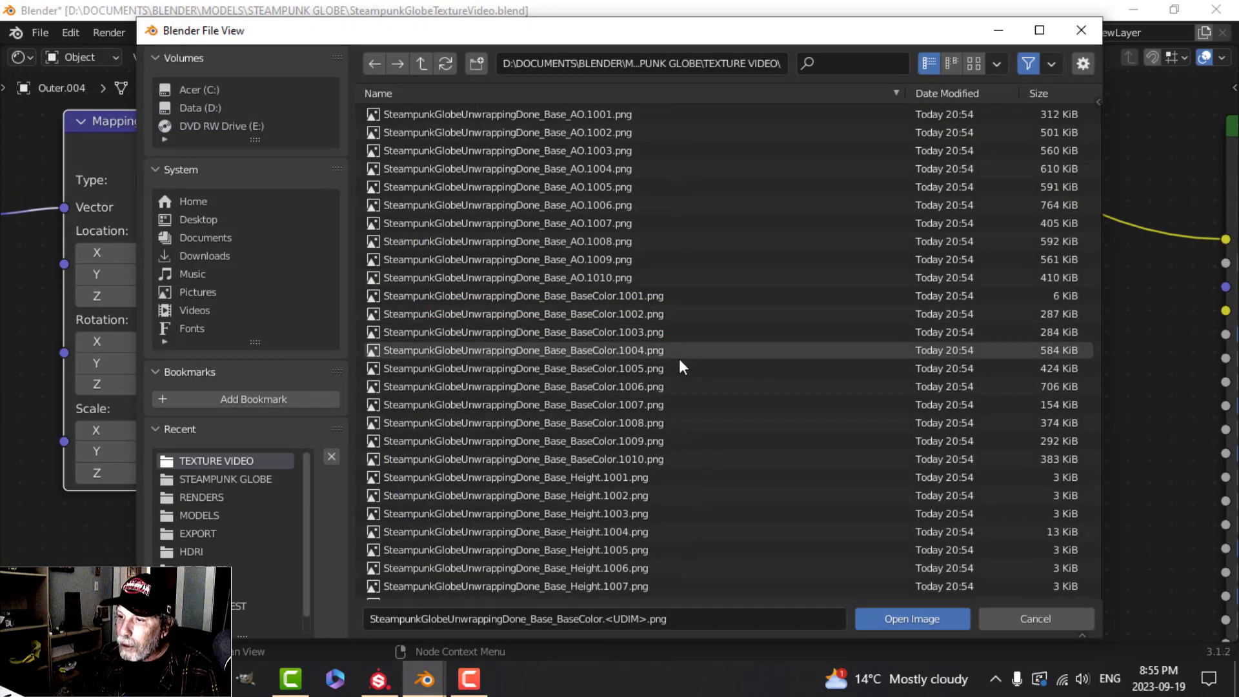
{"action": "scroll", "coordinate": [679, 358], "scroll_direction": "down", "scroll_amount": 5}
{"action": "scroll", "coordinate": [663, 396], "scroll_direction": "down", "scroll_amount": 1}
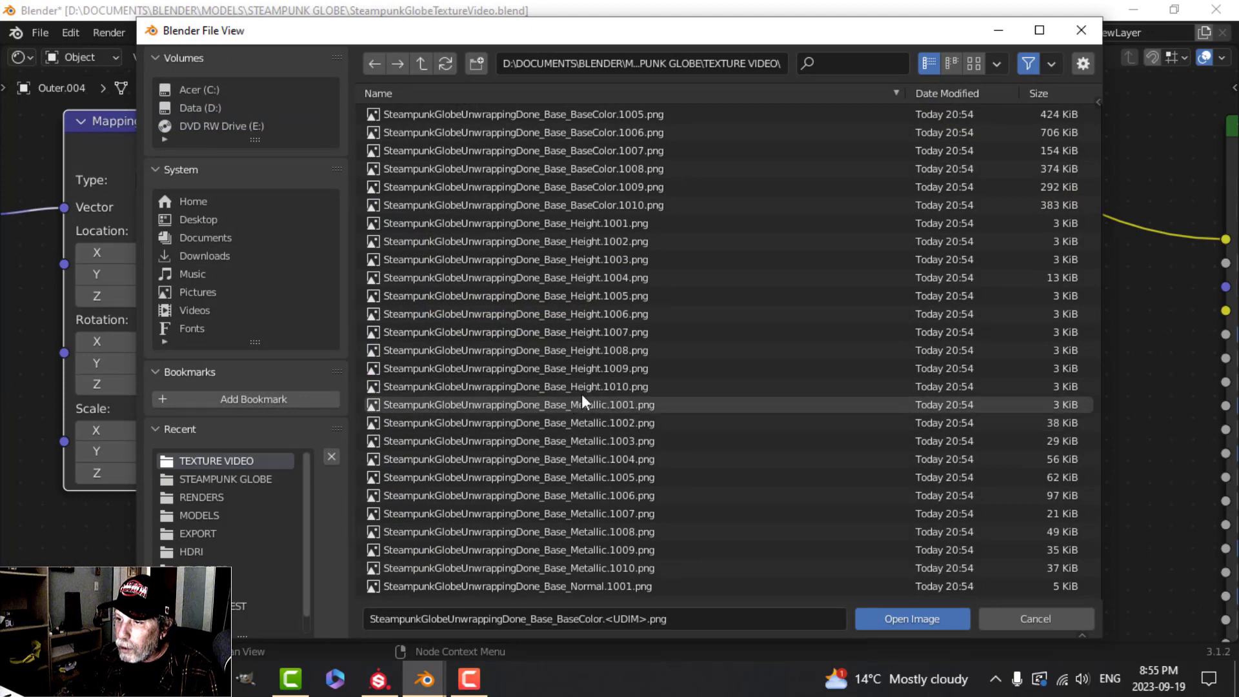
{"action": "left_click", "coordinate": [614, 404]}
{"action": "left_click", "coordinate": [908, 618]}
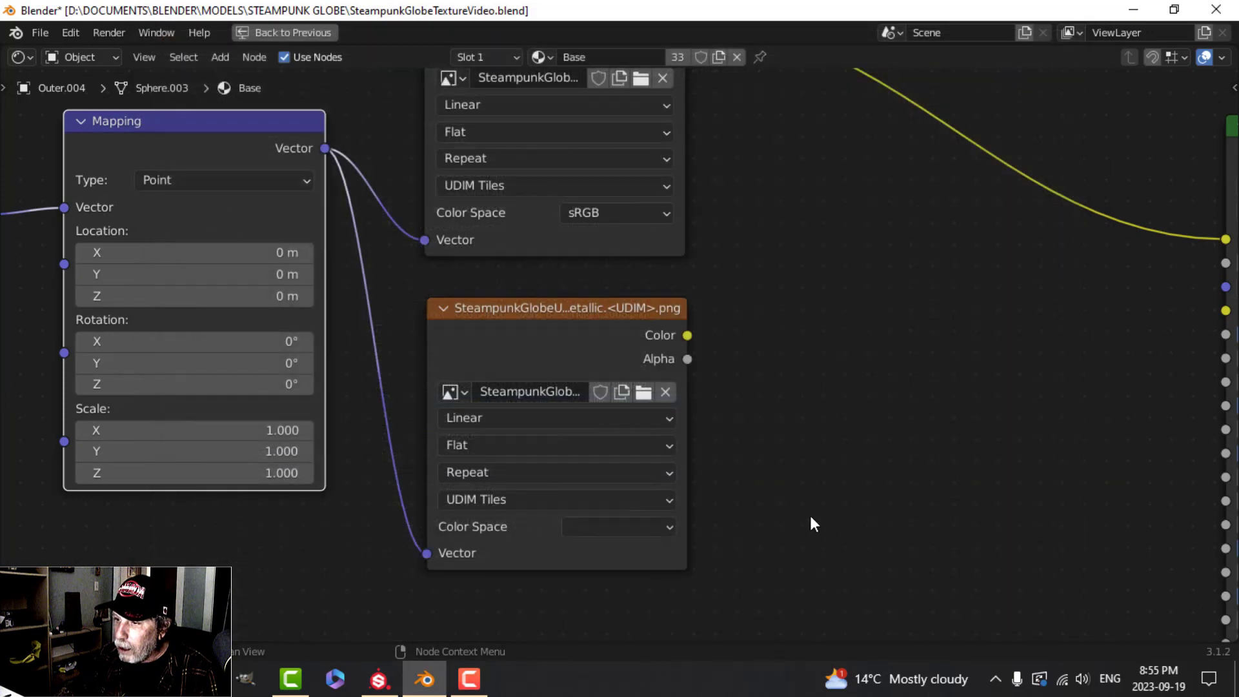
Step: Connect the metallic texture's Color output to the Principled BSDF Metallic input, set its color space to Non-Color, and restore the split layout
{"action": "scroll", "coordinate": [736, 502], "scroll_direction": "up", "scroll_amount": 2}
{"action": "scroll", "coordinate": [784, 482], "scroll_direction": "down", "scroll_amount": 1}
{"action": "scroll", "coordinate": [908, 458], "scroll_direction": "down", "scroll_amount": 2}
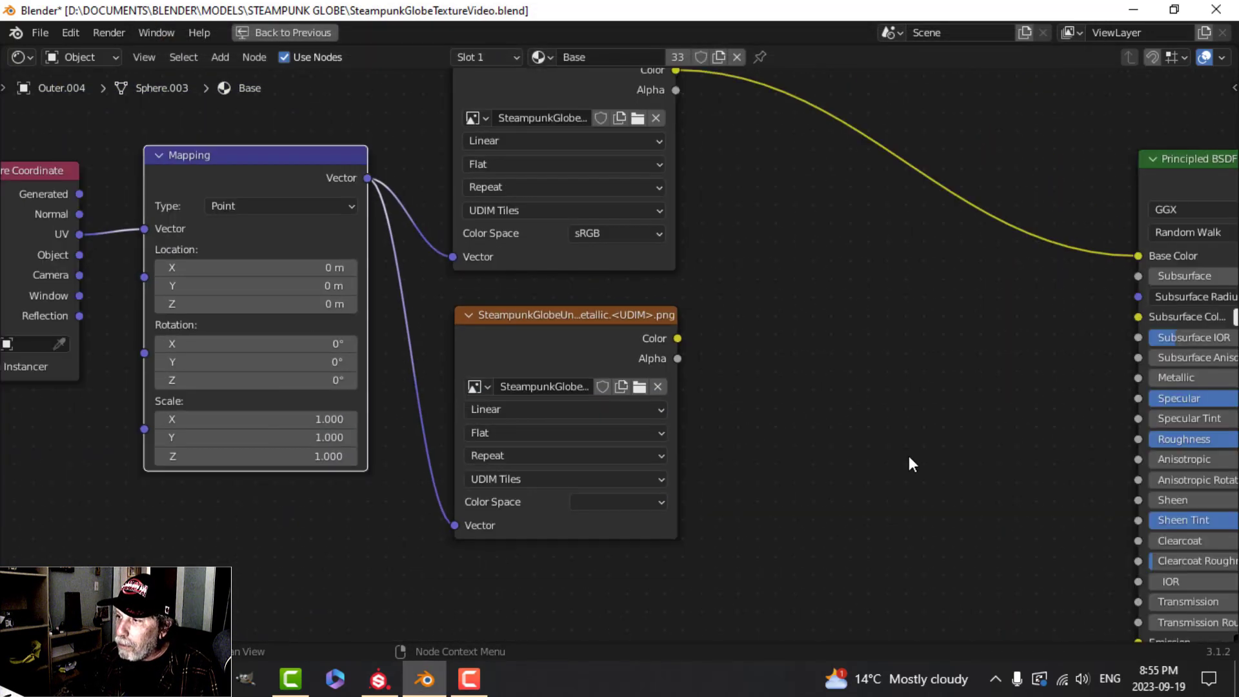
{"action": "middle_click_drag", "start_coordinate": [910, 458], "coordinate": [703, 492]}
{"action": "left_click_drag", "start_coordinate": [471, 373], "coordinate": [933, 415]}
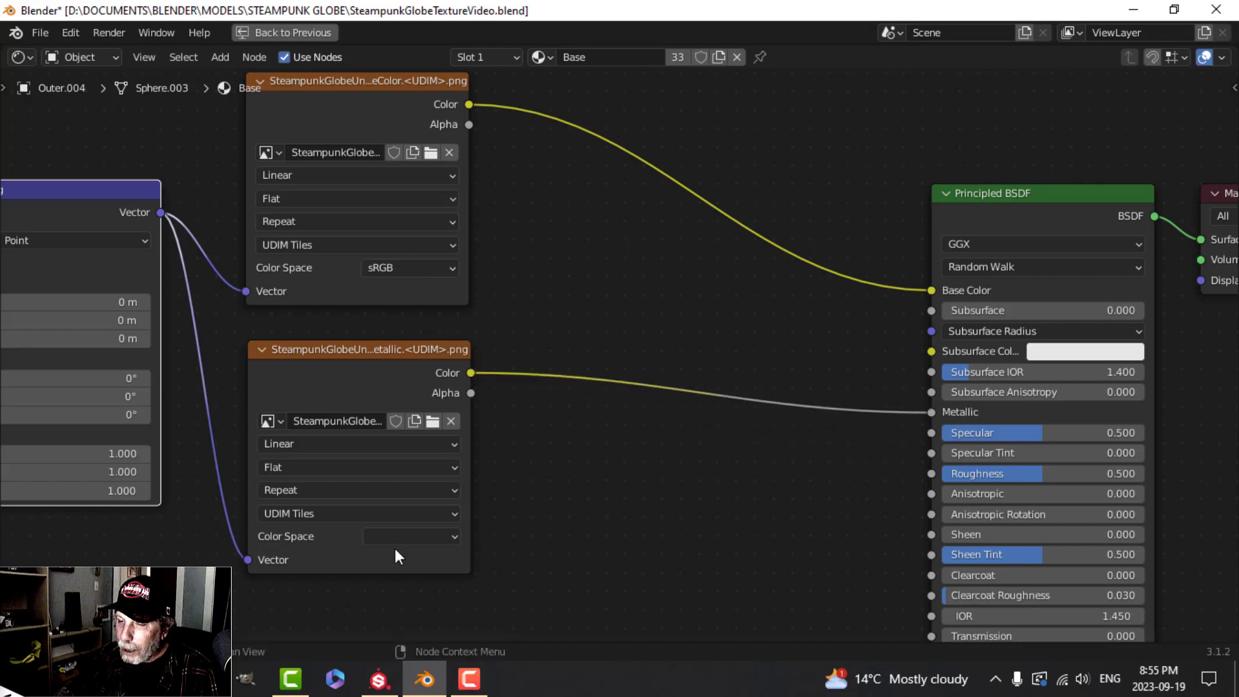
{"action": "left_click", "coordinate": [408, 537]}
{"action": "left_click", "coordinate": [409, 454]}
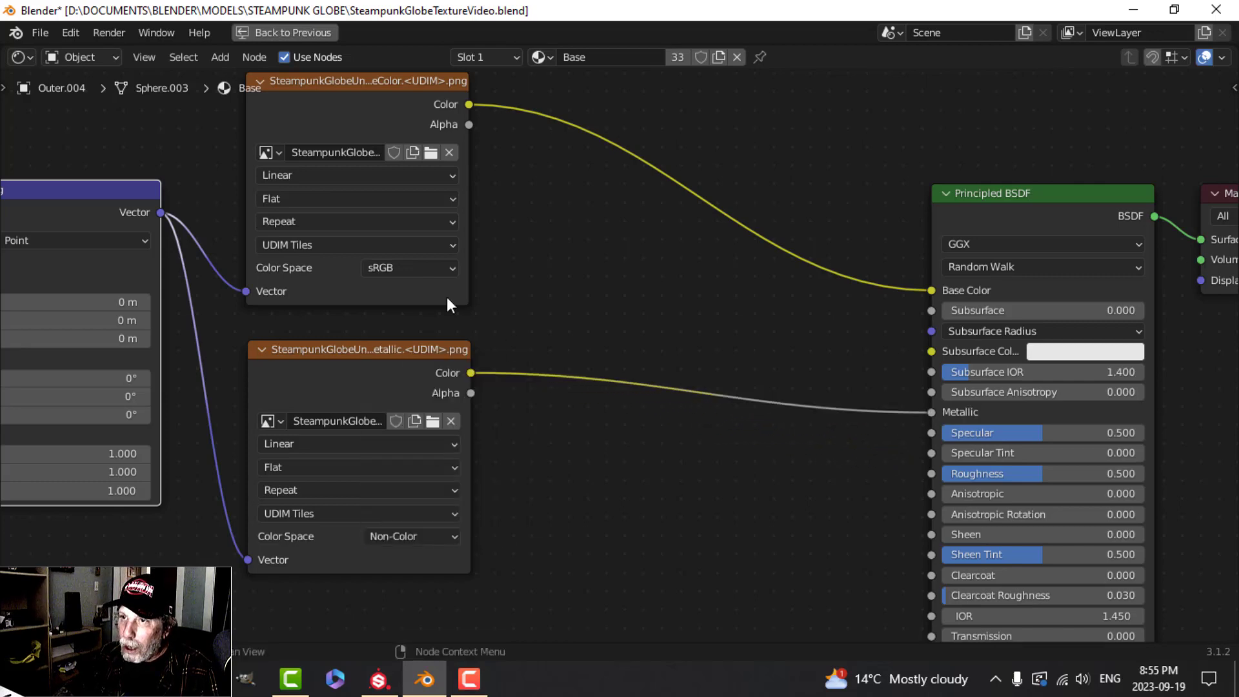
{"action": "left_click", "coordinate": [259, 34]}
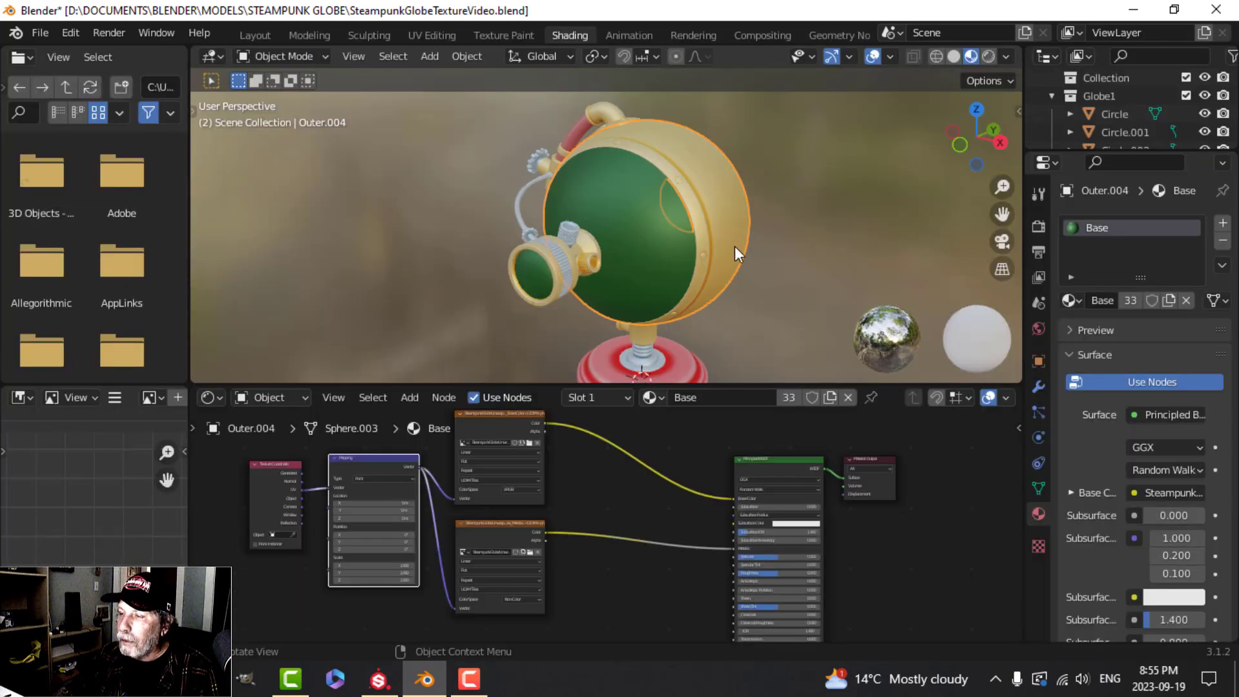
Step: Duplicate the metallic image texture node and place the copy below it
{"action": "middle_click_drag", "start_coordinate": [734, 246], "coordinate": [699, 245]}
{"action": "scroll", "coordinate": [621, 565], "scroll_direction": "down", "scroll_amount": 2}
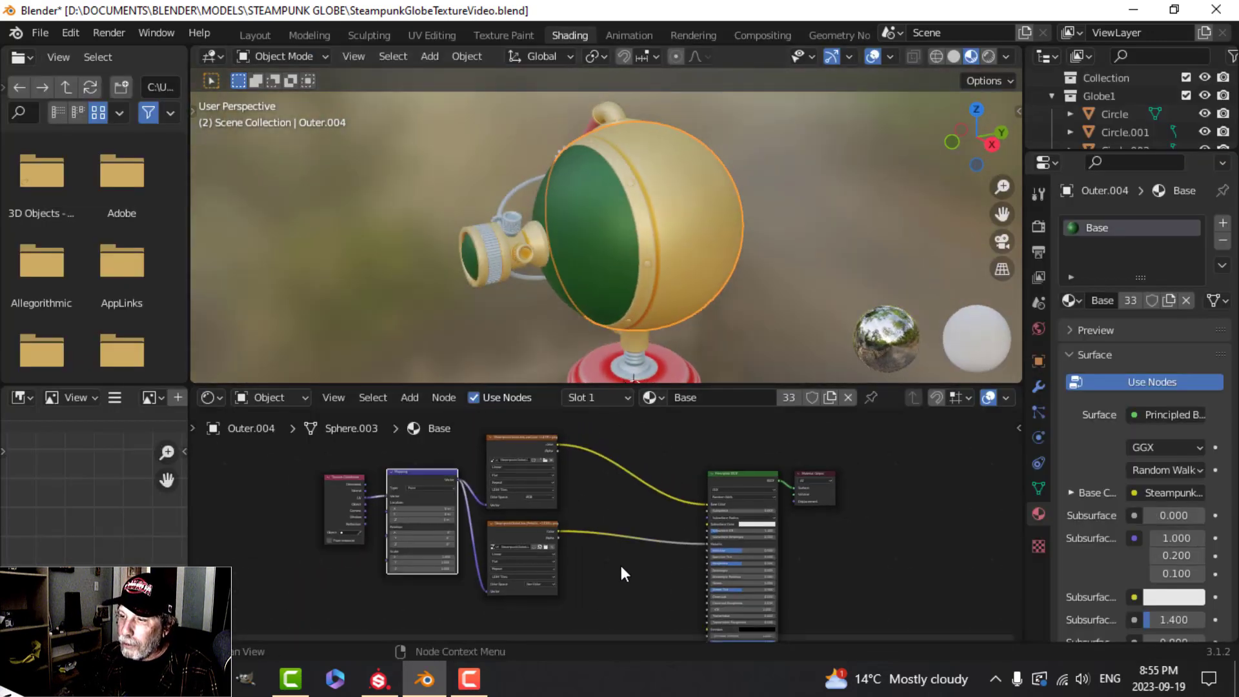
{"action": "middle_click_drag", "start_coordinate": [620, 565], "coordinate": [680, 472], "text": "shift"}
{"action": "left_click", "coordinate": [584, 430]}
{"action": "key", "text": "shift+d"}
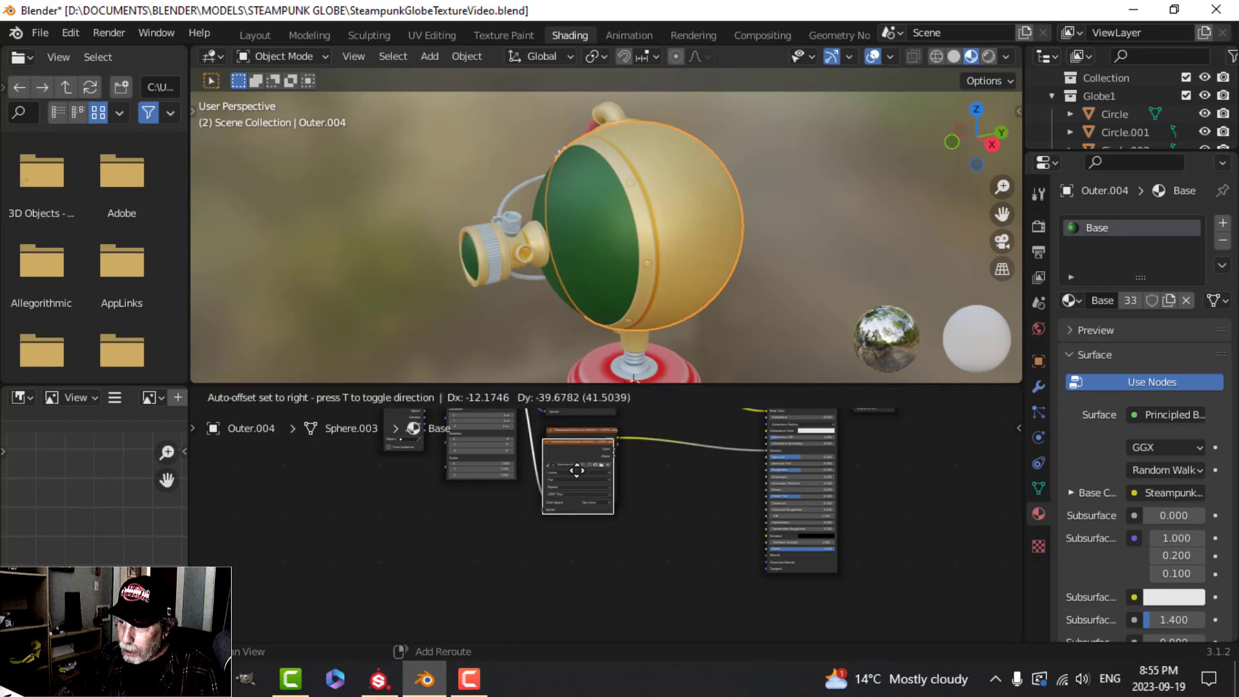
{"action": "left_click", "coordinate": [584, 531]}
Step: Move the Texture Coordinate and Mapping nodes together lower in the node graph
{"action": "scroll", "coordinate": [482, 518], "scroll_direction": "down", "scroll_amount": 3}
{"action": "middle_click_drag", "start_coordinate": [385, 455], "coordinate": [499, 502], "text": "shift"}
{"action": "left_click_drag", "start_coordinate": [460, 466], "coordinate": [627, 532]}
{"action": "key", "text": "g"}
{"action": "left_click", "coordinate": [597, 608]}
Step: Connect the Mapping node's Vector output to the duplicated metallic texture node's Vector input
{"action": "scroll", "coordinate": [606, 568], "scroll_direction": "up", "scroll_amount": 2}
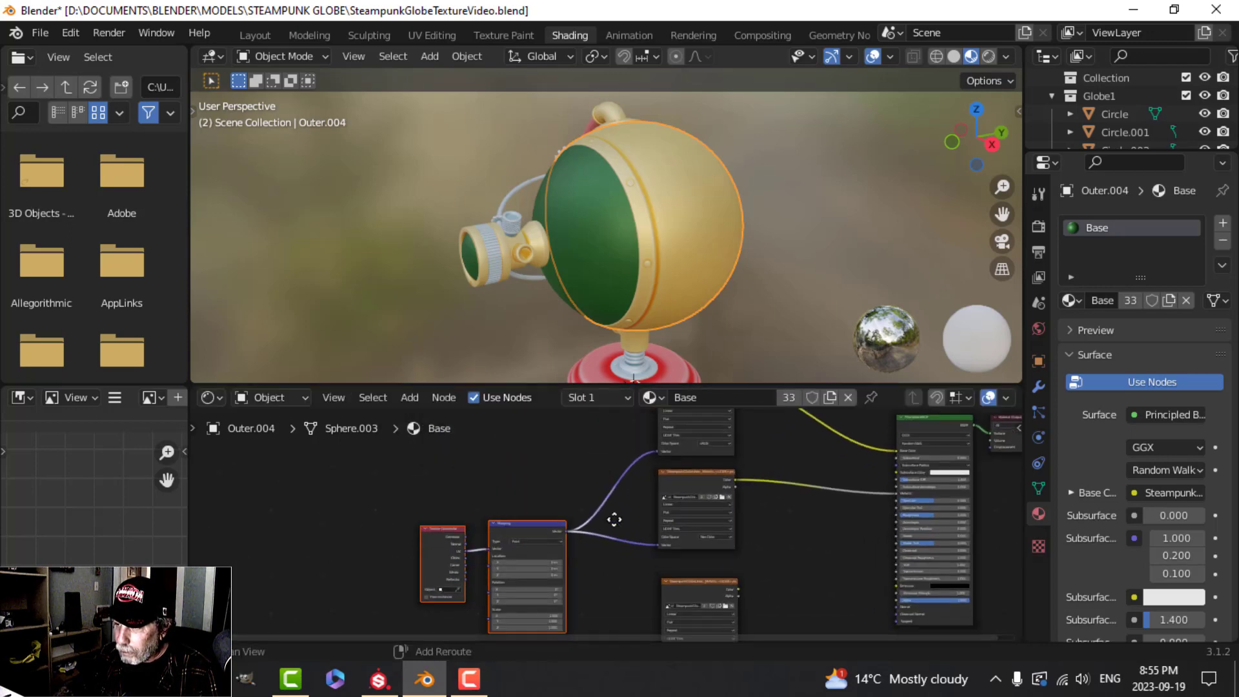
{"action": "middle_click_drag", "start_coordinate": [614, 519], "coordinate": [610, 419], "text": "shift"}
{"action": "scroll", "coordinate": [608, 473], "scroll_direction": "up", "scroll_amount": 3}
{"action": "middle_click_drag", "start_coordinate": [607, 461], "coordinate": [616, 501], "text": "shift"}
{"action": "scroll", "coordinate": [629, 559], "scroll_direction": "up", "scroll_amount": 2}
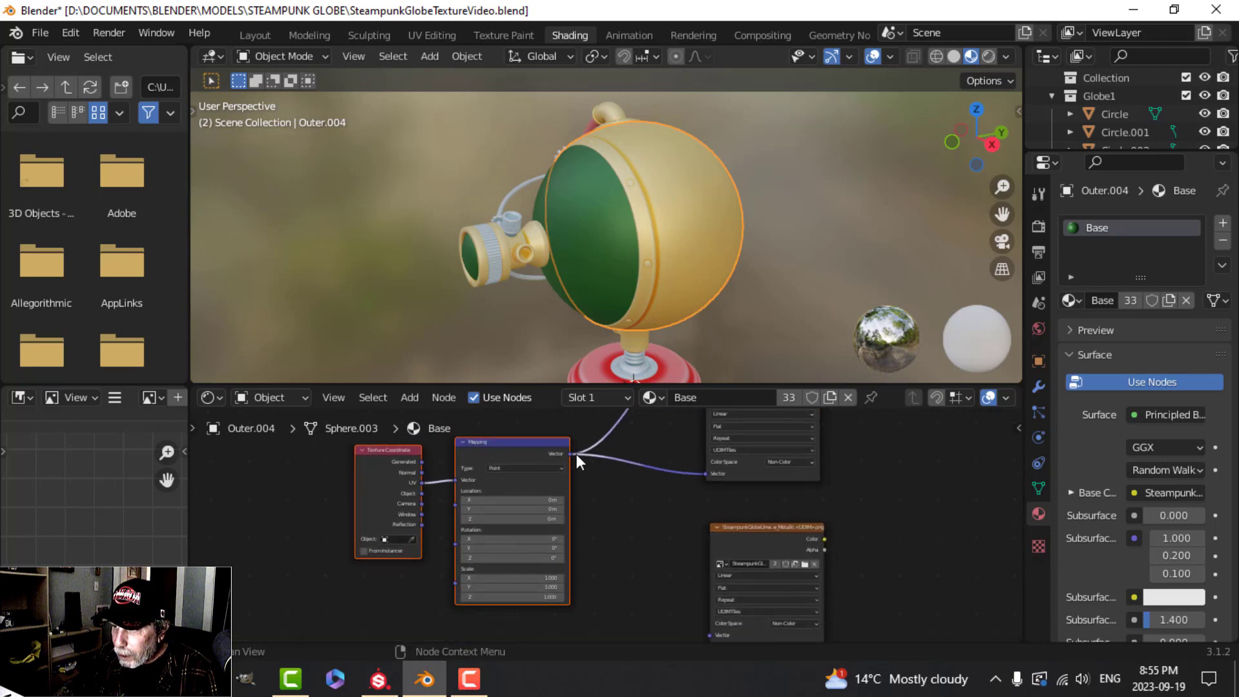
{"action": "left_click_drag", "start_coordinate": [570, 454], "coordinate": [714, 541]}
Step: Replace the newest texture node's image with the SteampunkGlobeUnwrappingDone_Base_Roughness UDIM texture
{"action": "scroll", "coordinate": [713, 540], "scroll_direction": "up", "scroll_amount": 2}
{"action": "middle_click_drag", "start_coordinate": [917, 527], "coordinate": [686, 540], "text": "shift"}
{"action": "scroll", "coordinate": [768, 555], "scroll_direction": "up", "scroll_amount": 1}
{"action": "left_click", "coordinate": [634, 491]}
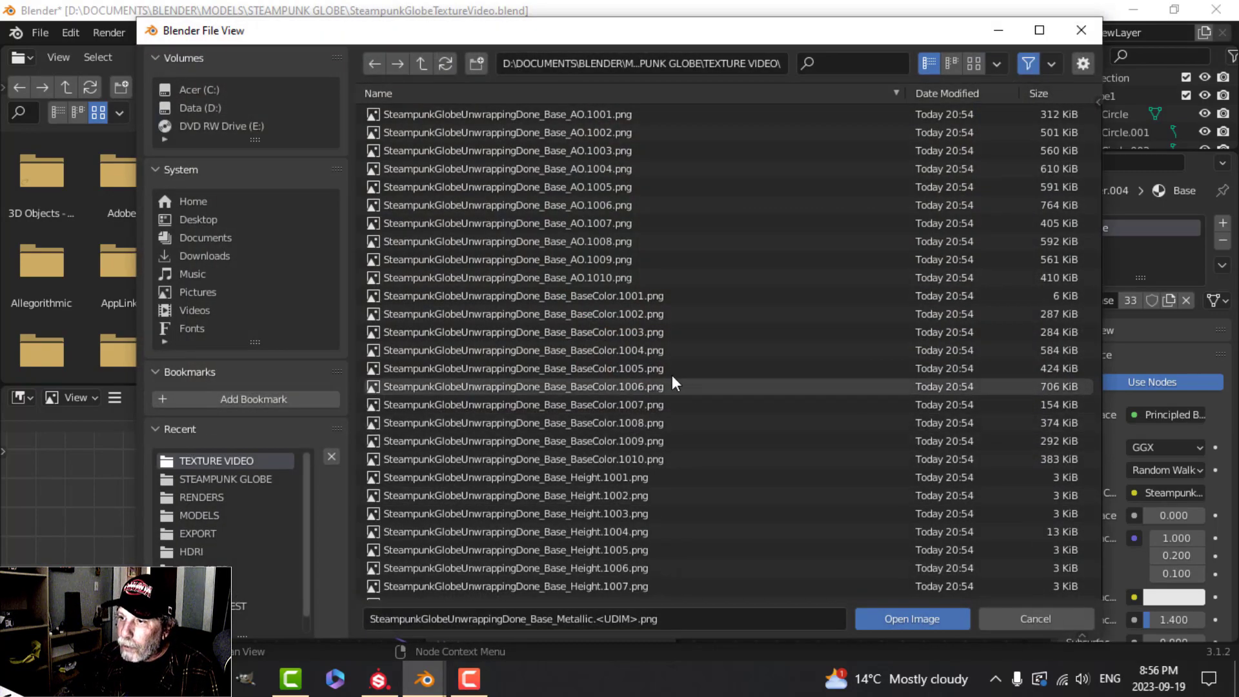
{"action": "scroll", "coordinate": [691, 391], "scroll_direction": "down", "scroll_amount": 10}
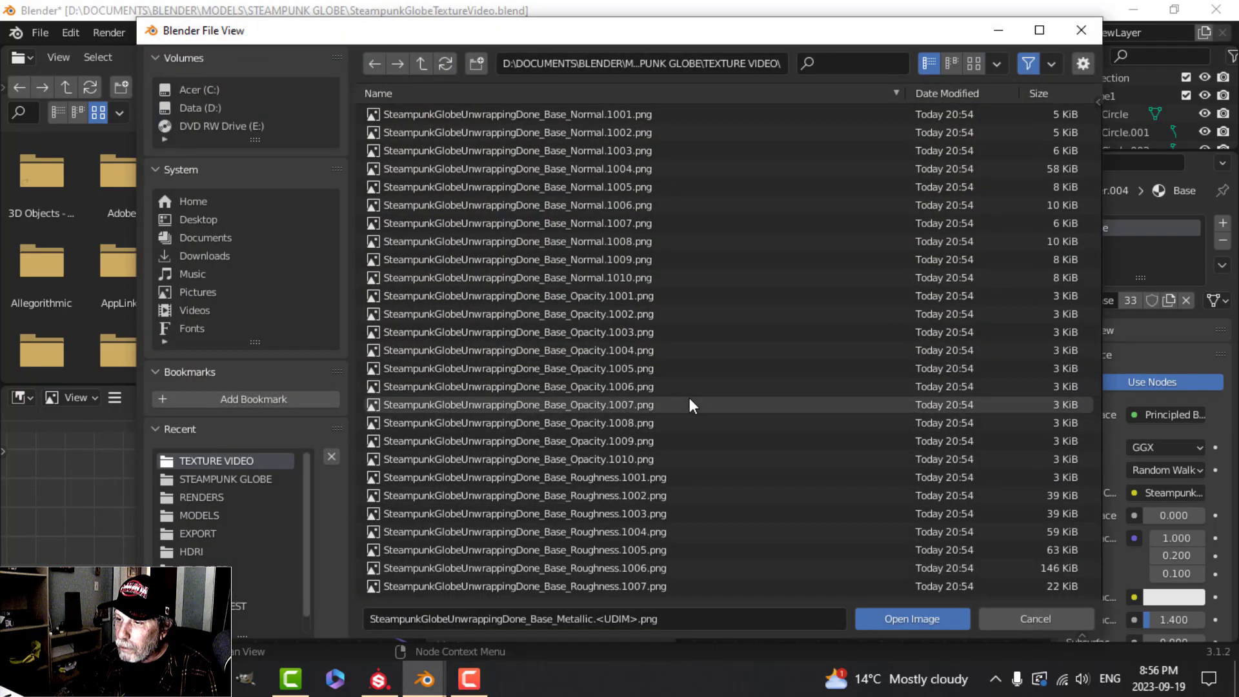
{"action": "scroll", "coordinate": [690, 400], "scroll_direction": "down", "scroll_amount": 1}
{"action": "left_click", "coordinate": [638, 444]}
{"action": "left_click", "coordinate": [881, 618]}
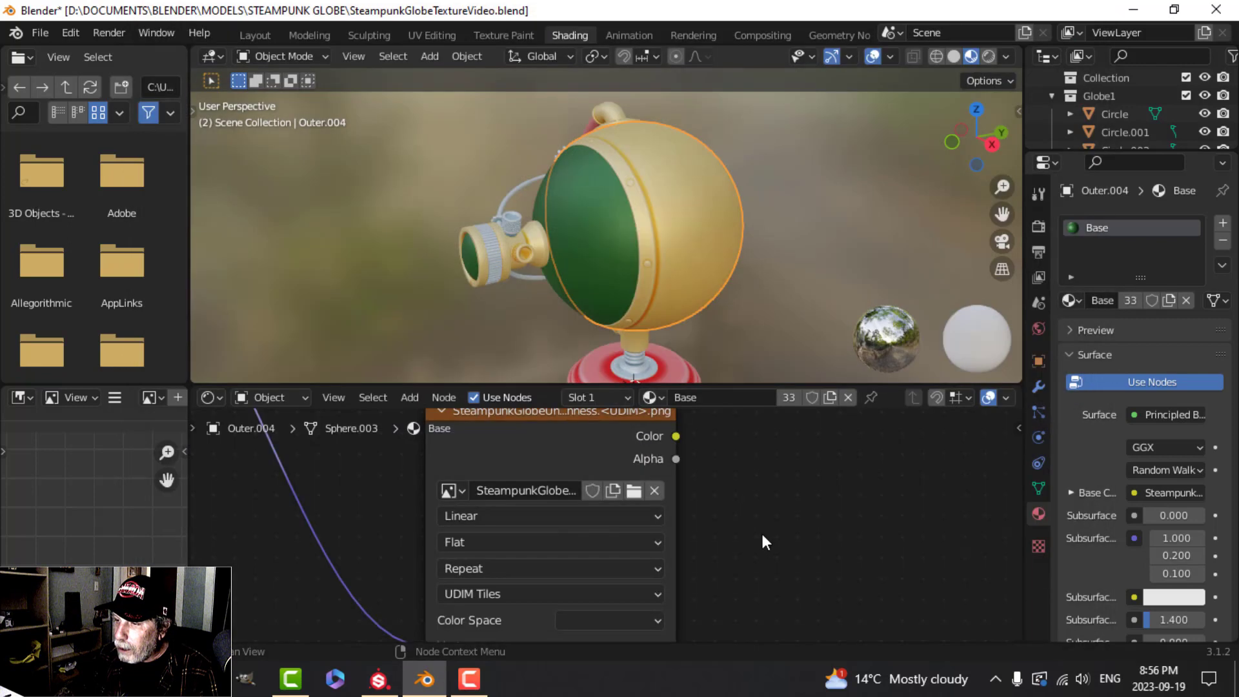
Step: Connect the roughness texture's Color output to the Principled BSDF Roughness input and check the globe's reflections
{"action": "scroll", "coordinate": [762, 536], "scroll_direction": "down", "scroll_amount": 4}
{"action": "middle_click_drag", "start_coordinate": [754, 541], "coordinate": [564, 612]}
{"action": "mouse_move", "coordinate": [462, 618]}
{"action": "left_mouse_down"}
{"action": "mouse_move", "coordinate": [762, 457]}
{"action": "mouse_move", "coordinate": [832, 445]}
{"action": "left_mouse_up"}
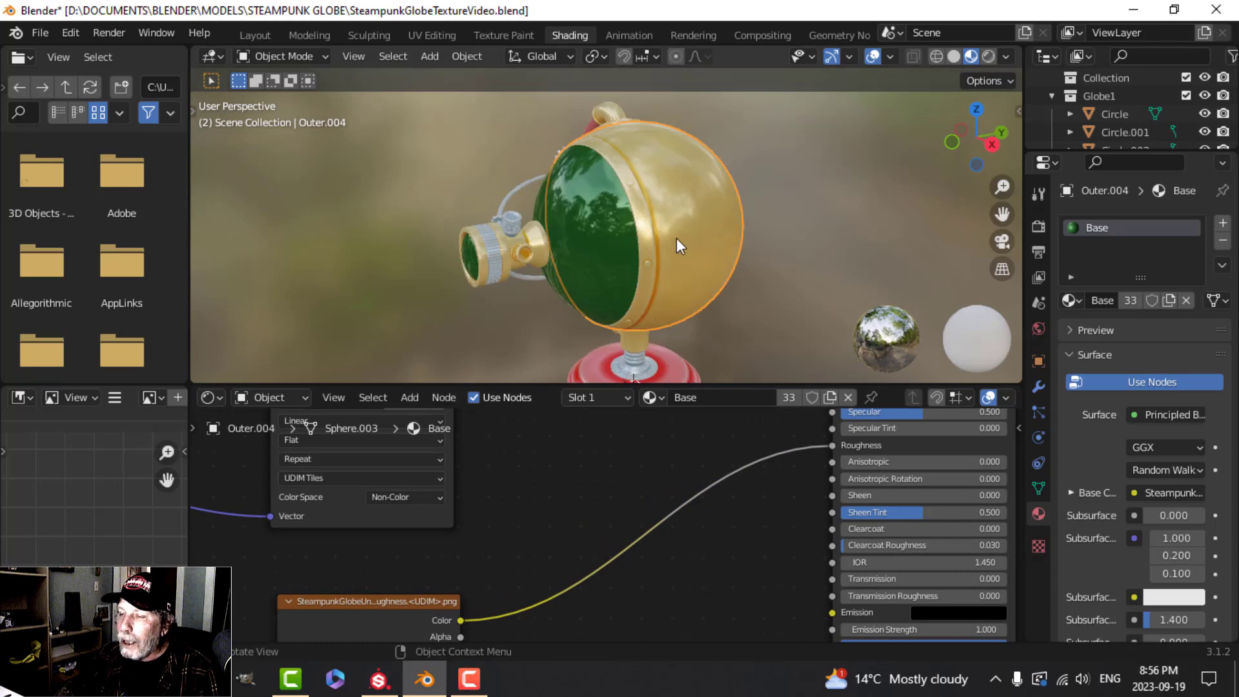
{"action": "scroll", "coordinate": [665, 243], "scroll_direction": "up", "scroll_amount": 1}
{"action": "scroll", "coordinate": [666, 243], "scroll_direction": "down", "scroll_amount": 1}
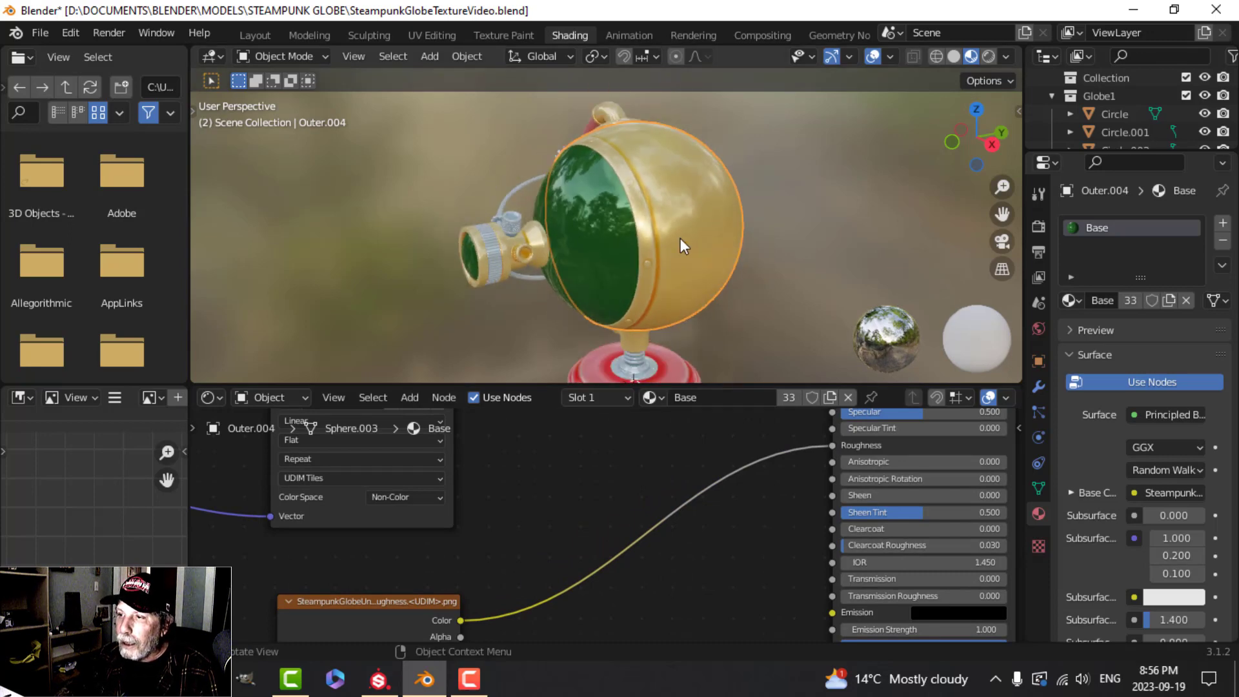
{"action": "scroll", "coordinate": [678, 245], "scroll_direction": "down", "scroll_amount": 1}
{"action": "scroll", "coordinate": [659, 259], "scroll_direction": "up", "scroll_amount": 1}
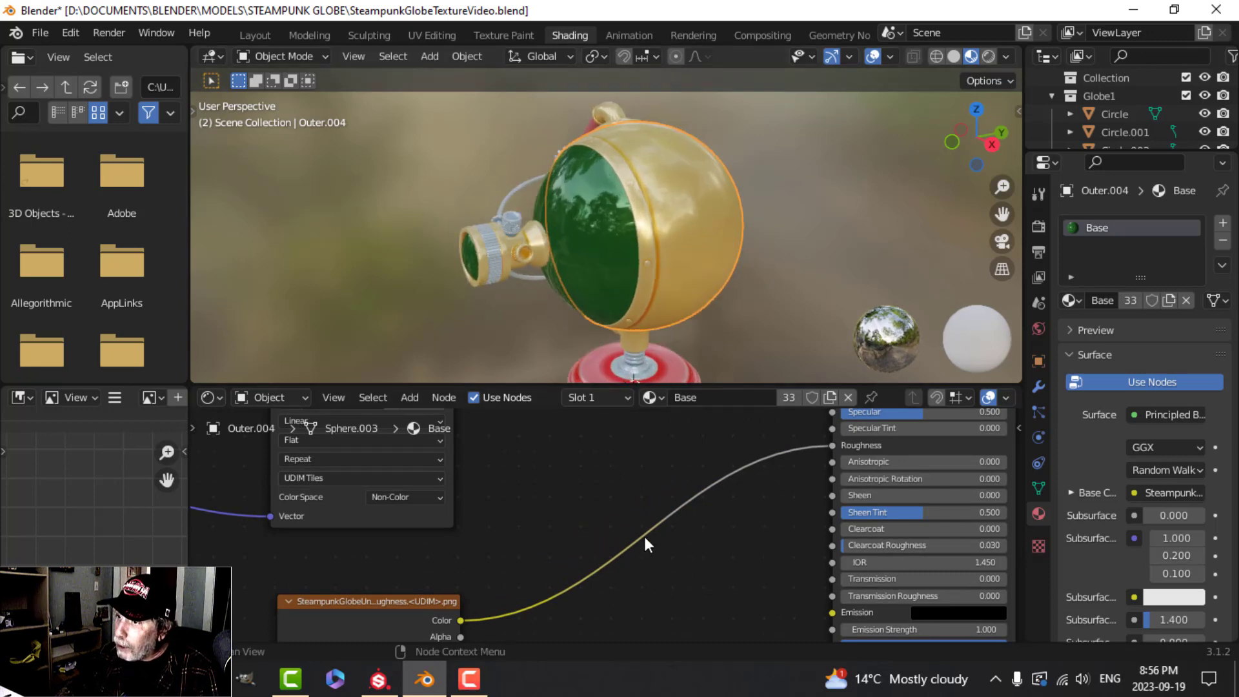
Step: Set the roughness texture node's color space to Non-Color and check the globe's shading
{"action": "scroll", "coordinate": [645, 589], "scroll_direction": "down", "scroll_amount": 1}
{"action": "middle_click_drag", "start_coordinate": [597, 575], "coordinate": [686, 443]}
{"action": "middle_click_drag", "start_coordinate": [627, 528], "coordinate": [667, 459]}
{"action": "scroll", "coordinate": [625, 520], "scroll_direction": "up", "scroll_amount": 2}
{"action": "left_click", "coordinate": [556, 520]}
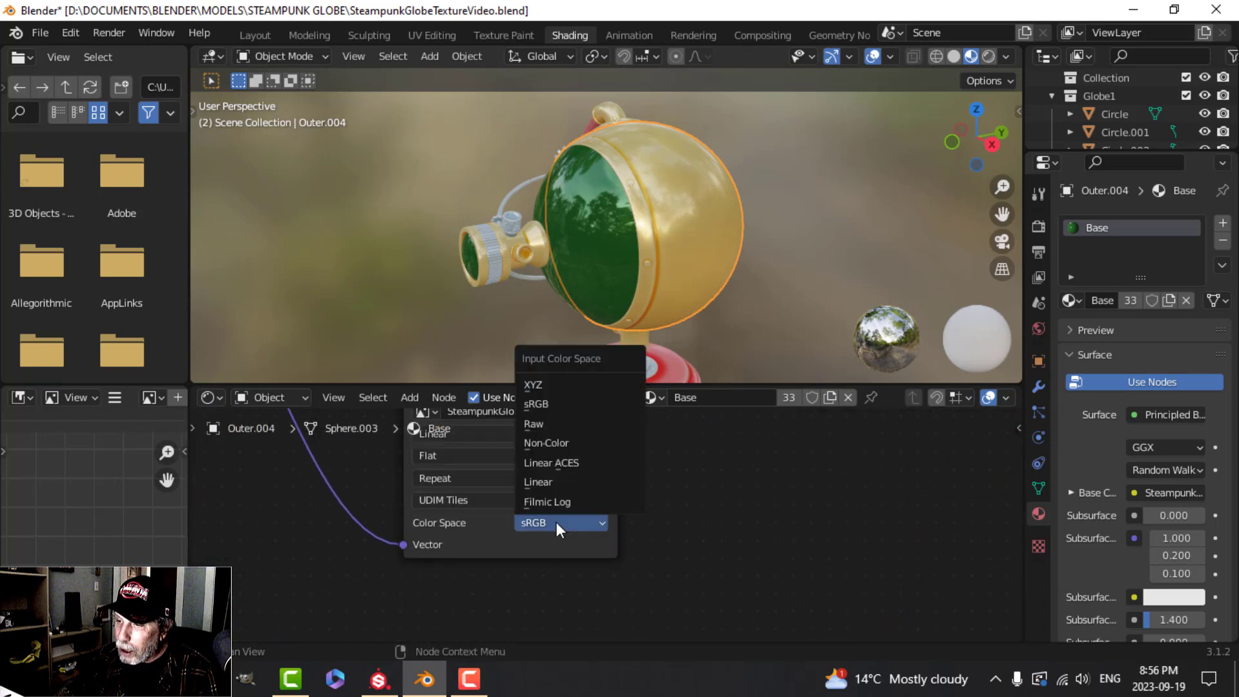
{"action": "left_click", "coordinate": [560, 438]}
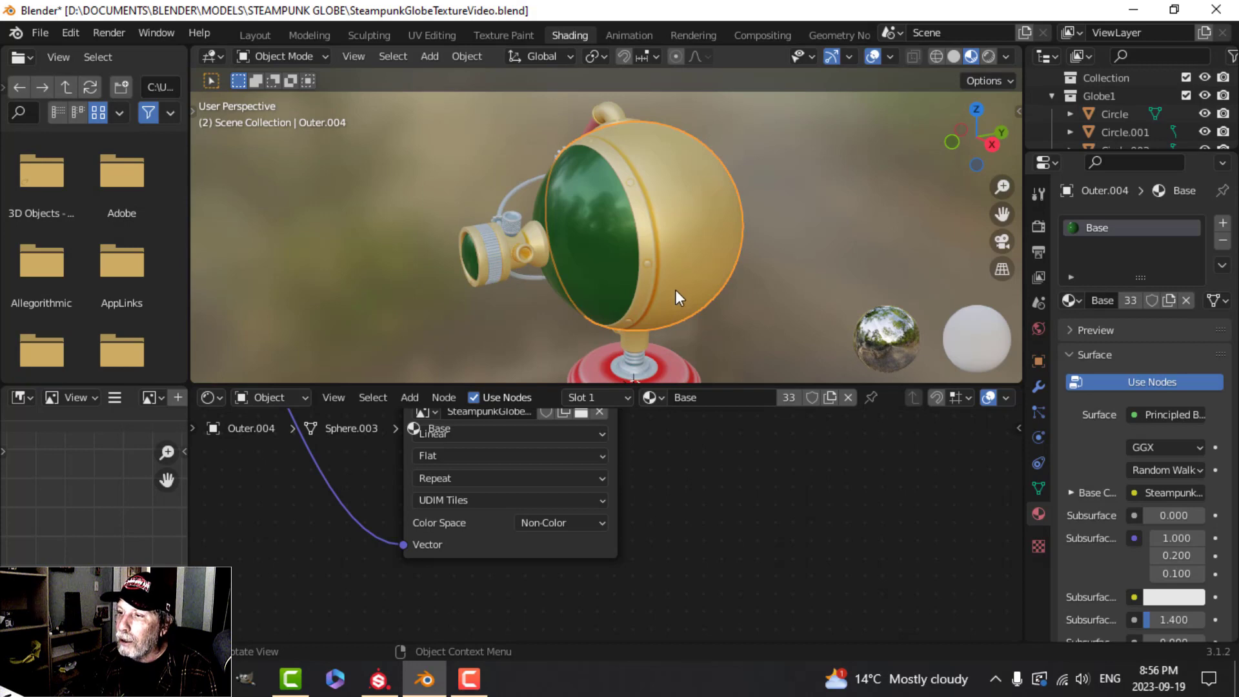
{"action": "scroll", "coordinate": [675, 289], "scroll_direction": "down", "scroll_amount": 2}
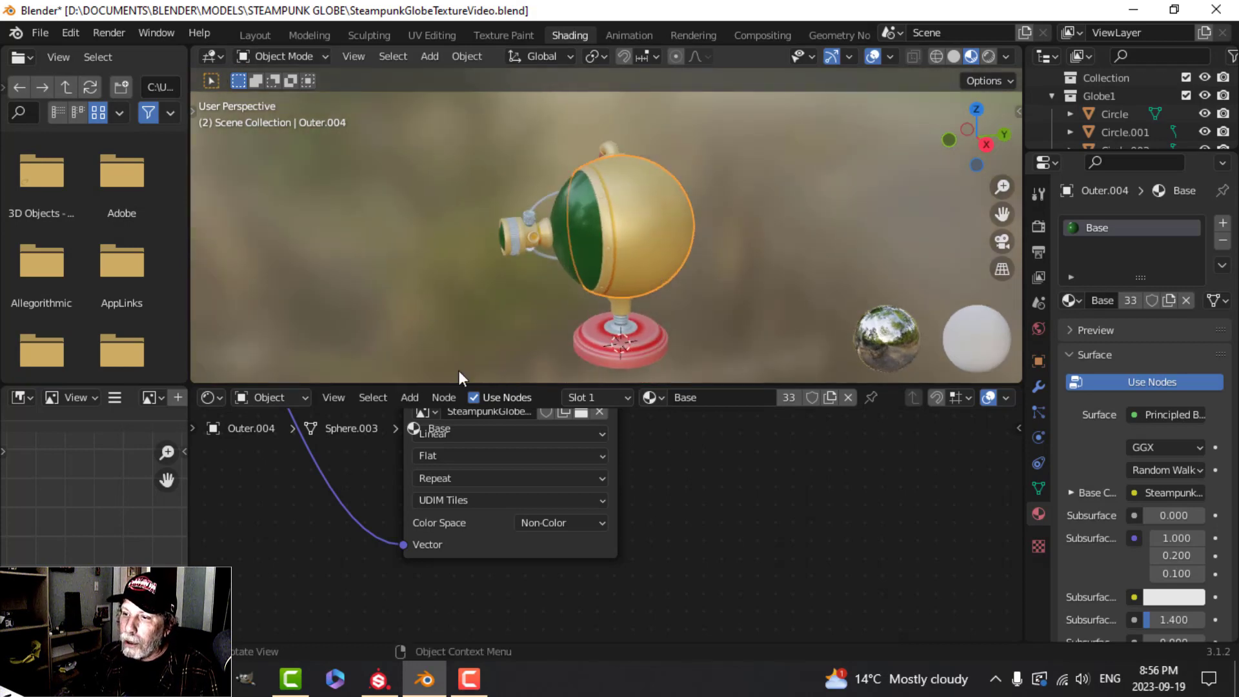
Step: Move the roughness texture node slightly up and place a duplicate of it below in the node graph
{"action": "scroll", "coordinate": [705, 506], "scroll_direction": "down", "scroll_amount": 4}
{"action": "middle_click_drag", "start_coordinate": [711, 527], "coordinate": [749, 556]}
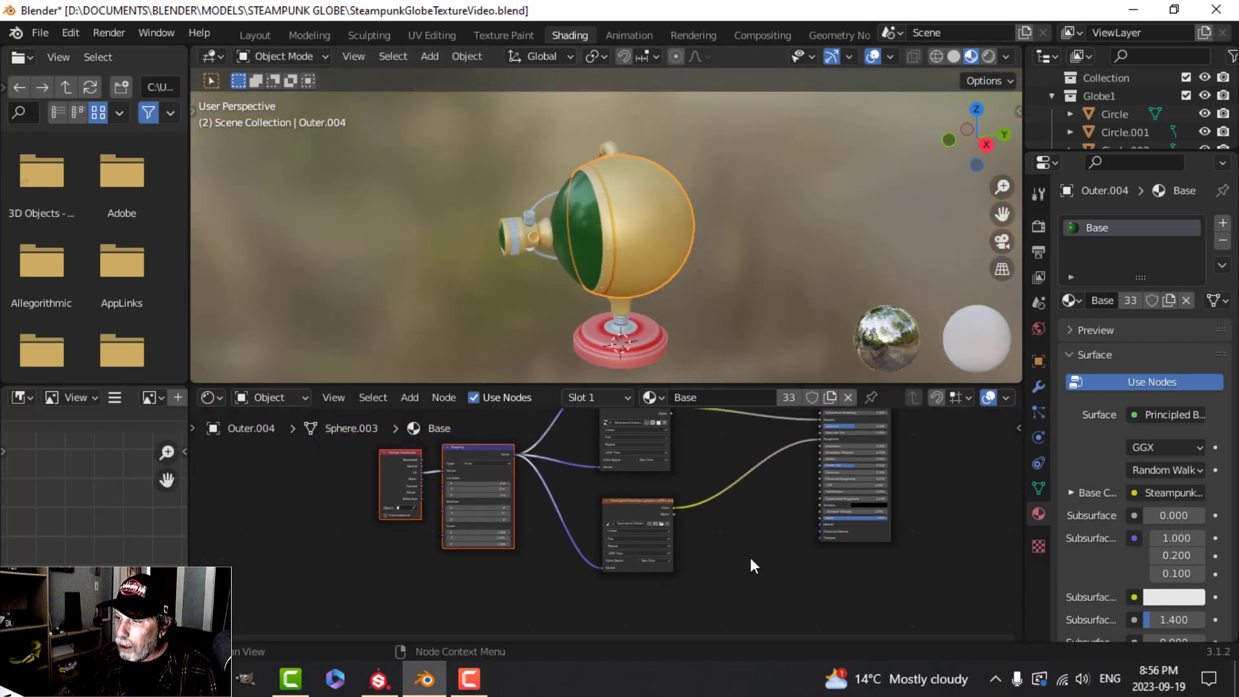
{"action": "left_click_drag", "start_coordinate": [641, 498], "coordinate": [640, 481]}
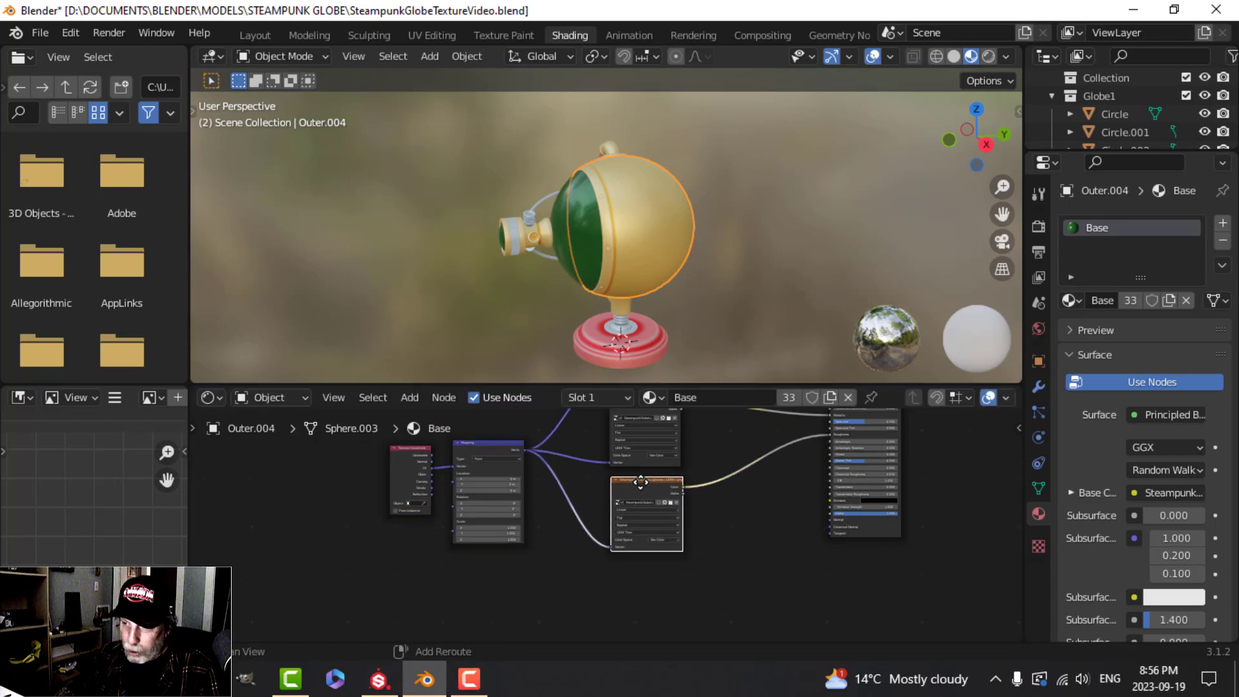
{"action": "key", "text": "shift+d"}
{"action": "left_click", "coordinate": [638, 579]}
{"action": "middle_click_drag", "start_coordinate": [503, 519], "coordinate": [543, 506], "text": "shift"}
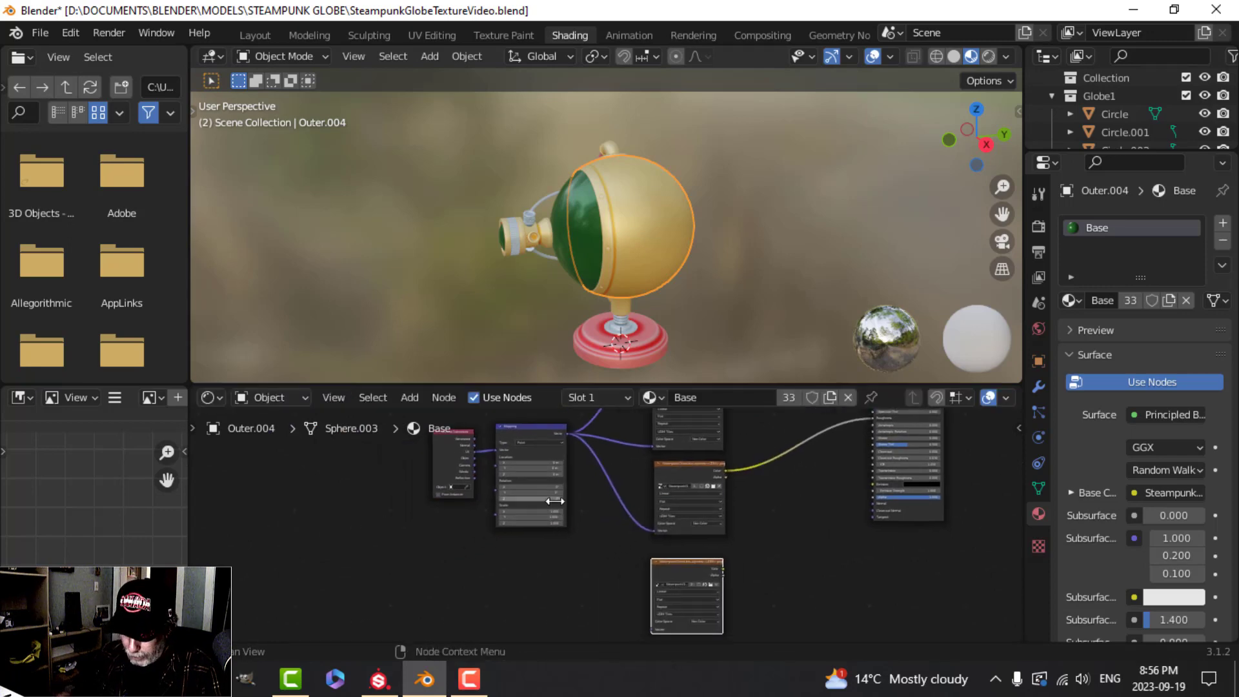
Step: Maximize the node editor and connect the Mapping node's Vector output to the duplicated roughness texture node's Vector input
{"action": "key", "text": "ctrl+space"}
{"action": "scroll", "coordinate": [592, 336], "scroll_direction": "up", "scroll_amount": 4}
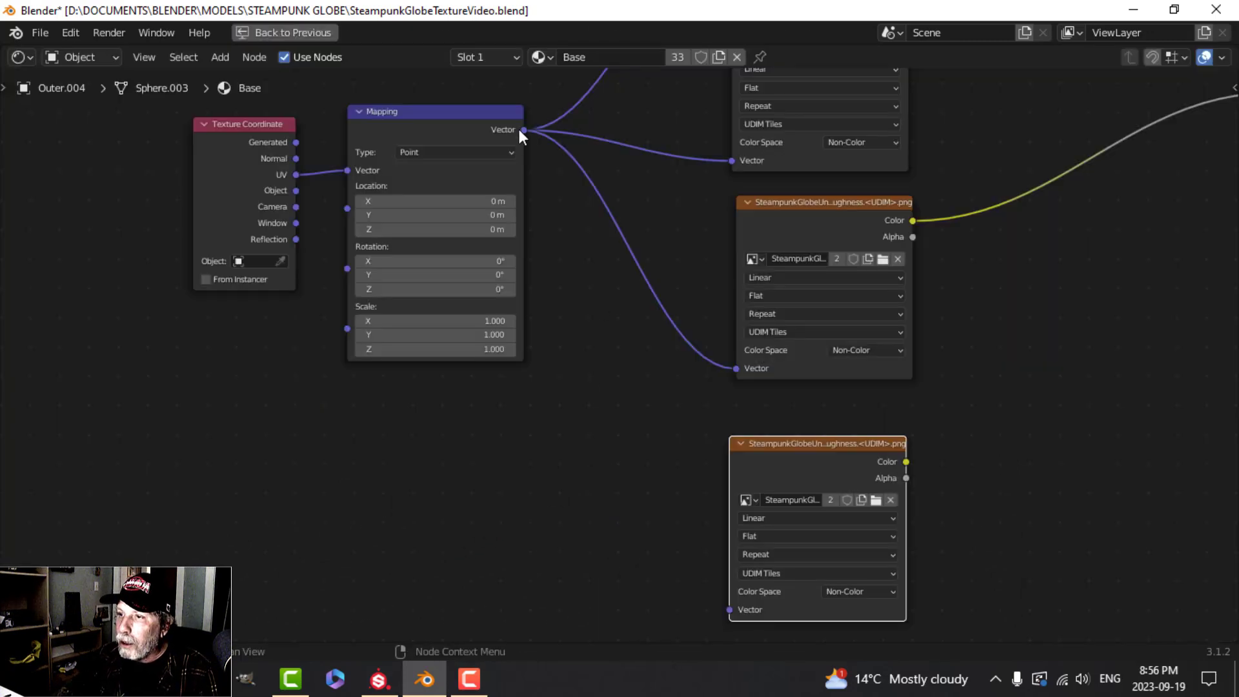
{"action": "left_click_drag", "start_coordinate": [520, 129], "coordinate": [732, 609]}
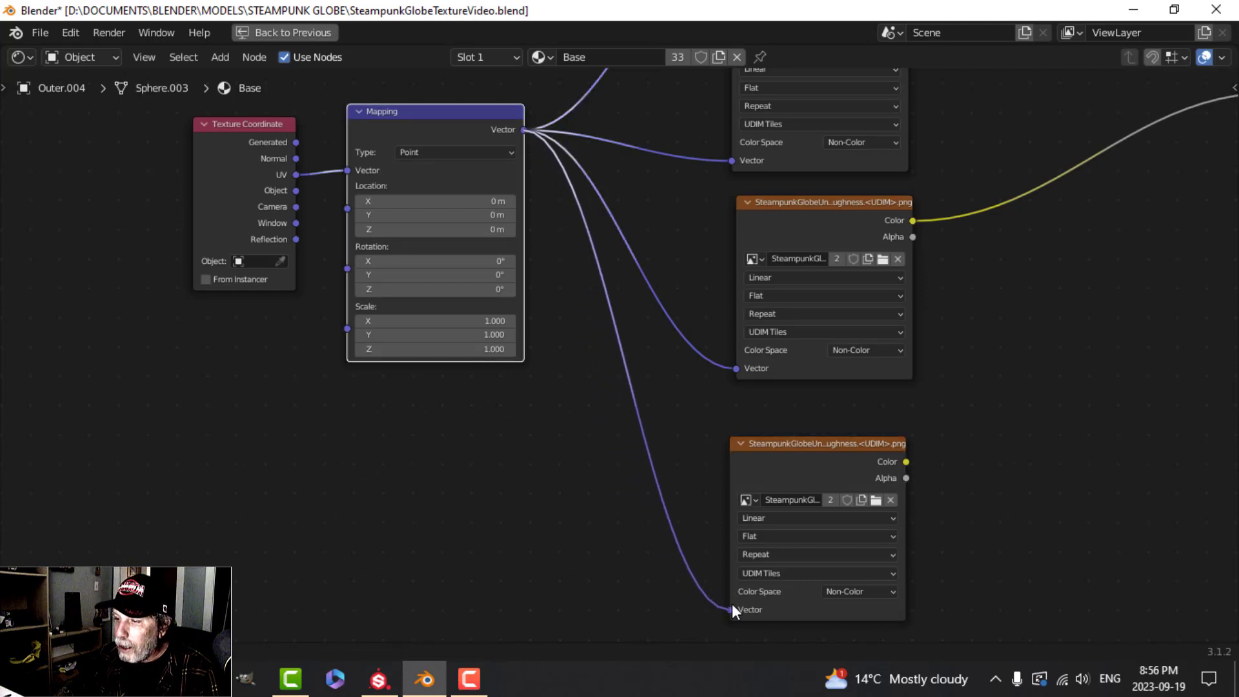
Step: Replace the duplicated texture node's image with SteampunkGlobeUnwrappingDone_Base_Normal.1001.png from the TEXTURE VIDEO folder
{"action": "scroll", "coordinate": [991, 534], "scroll_direction": "up", "scroll_amount": 2}
{"action": "middle_click_drag", "start_coordinate": [991, 535], "coordinate": [789, 437]}
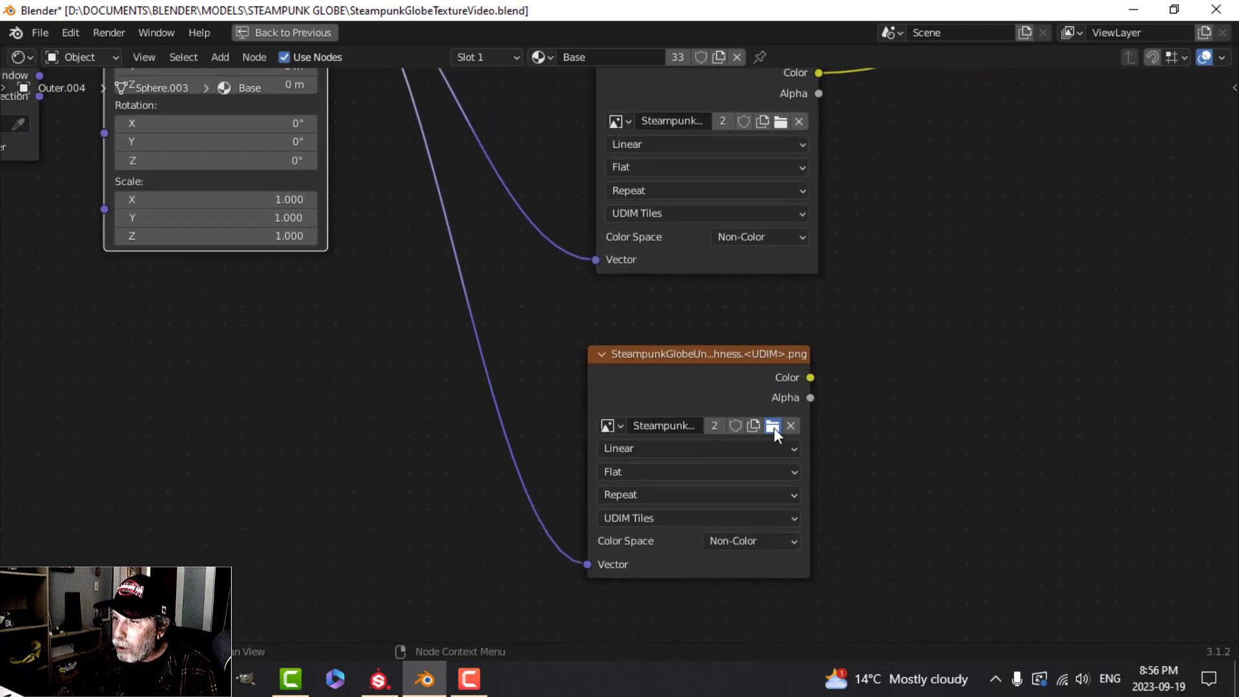
{"action": "left_click", "coordinate": [772, 426]}
{"action": "scroll", "coordinate": [626, 457], "scroll_direction": "down", "scroll_amount": 8}
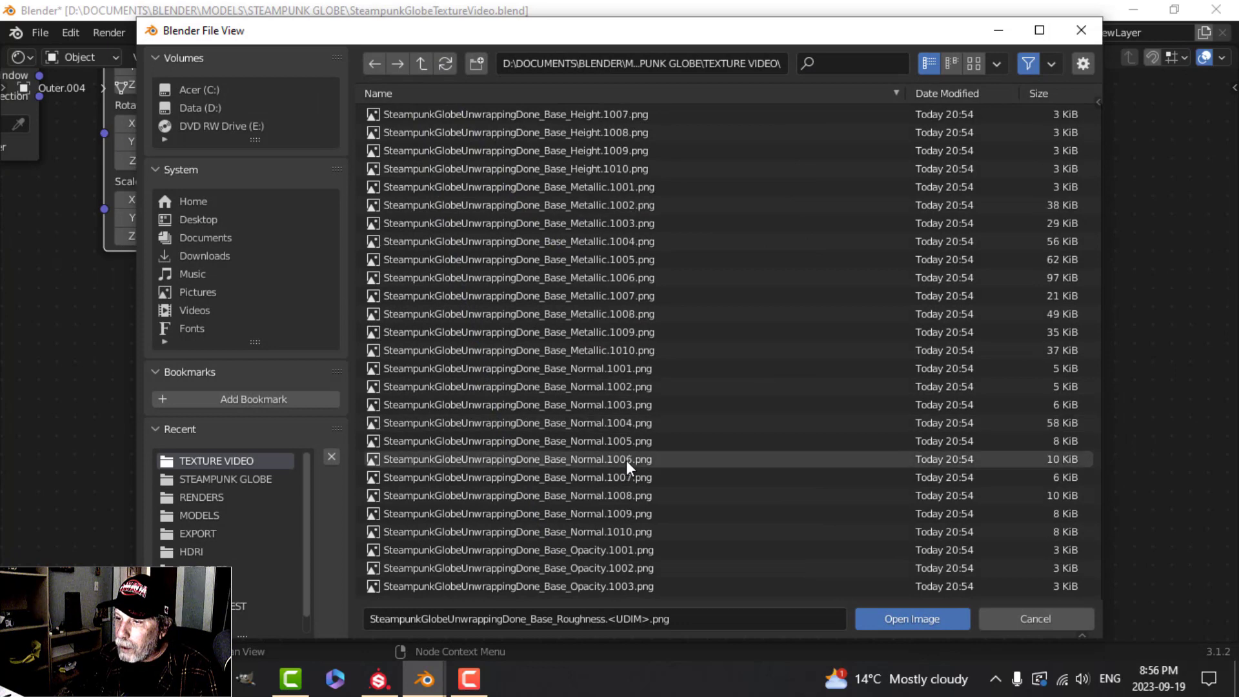
{"action": "left_click", "coordinate": [613, 368]}
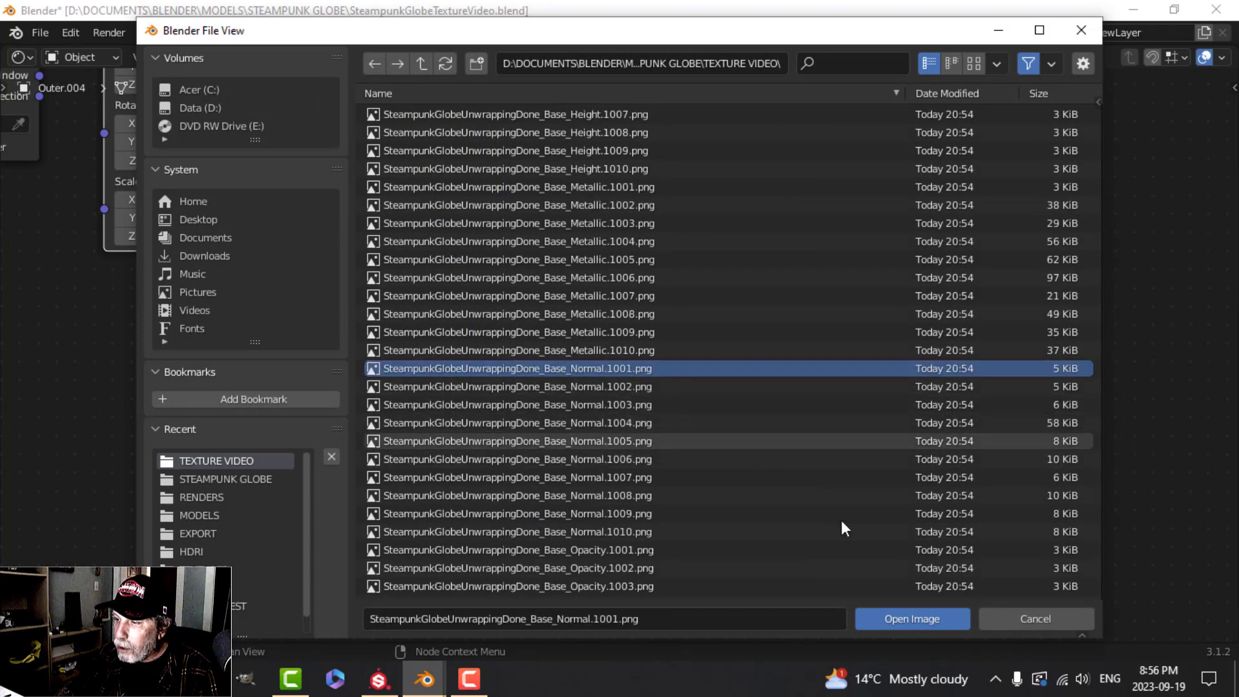
{"action": "left_click", "coordinate": [896, 617]}
Step: Add a Normal Map node between the normal texture node and the Principled BSDF
{"action": "scroll", "coordinate": [854, 504], "scroll_direction": "up", "scroll_amount": 2}
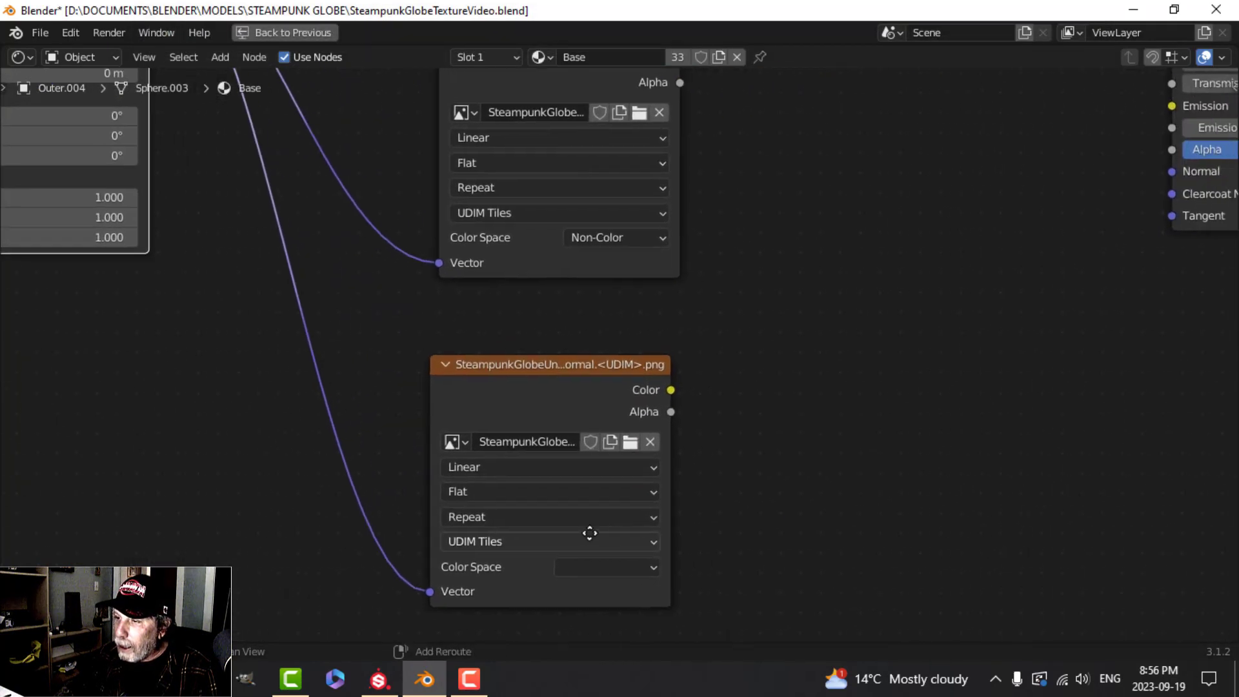
{"action": "middle_click_drag", "start_coordinate": [904, 463], "coordinate": [675, 485], "text": "shift"}
{"action": "key", "text": "shift+a"}
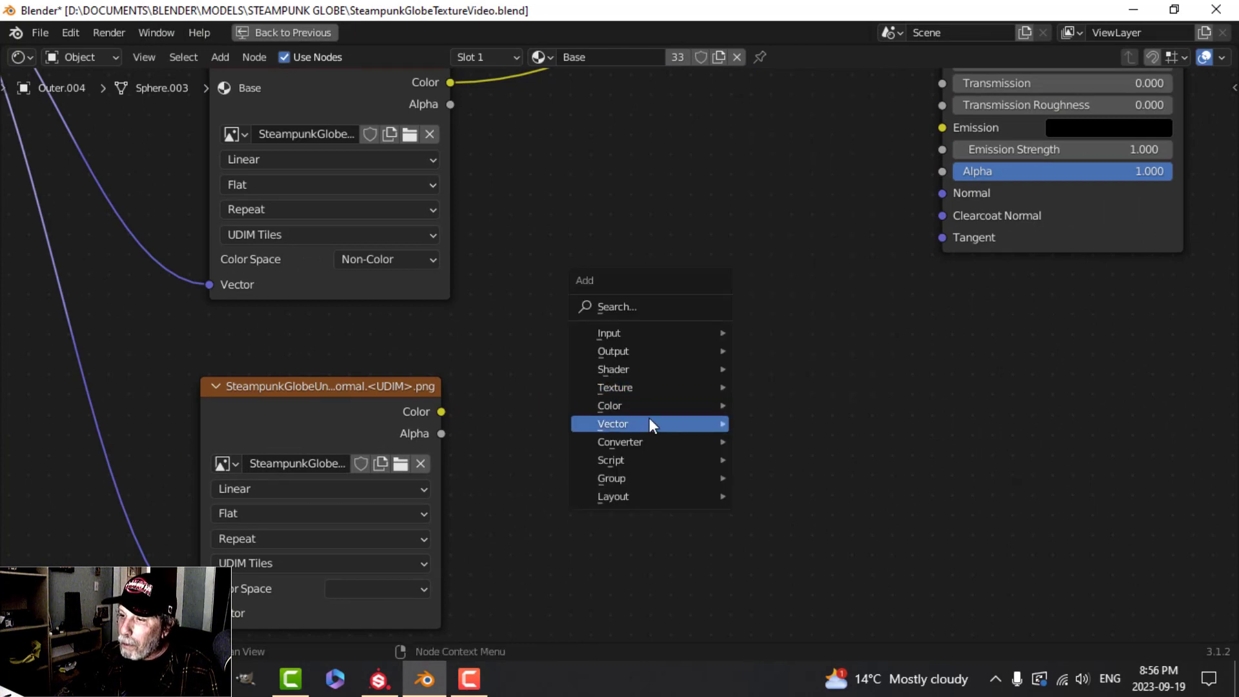
{"action": "mouse_move", "coordinate": [649, 424]}
{"action": "left_click", "coordinate": [788, 495]}
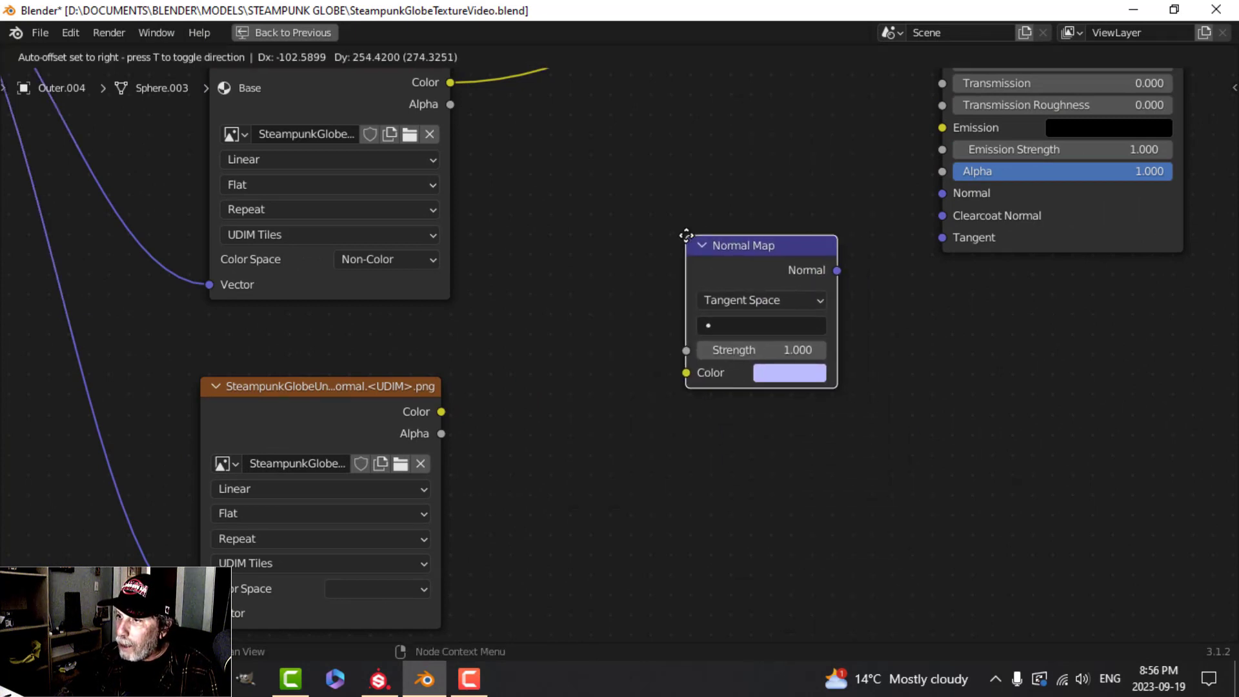
{"action": "left_click", "coordinate": [686, 236]}
Step: Connect the normal texture's Color output to the Normal Map's Color input, and its Normal output to the Principled BSDF Normal input
{"action": "left_click_drag", "start_coordinate": [443, 421], "coordinate": [686, 373]}
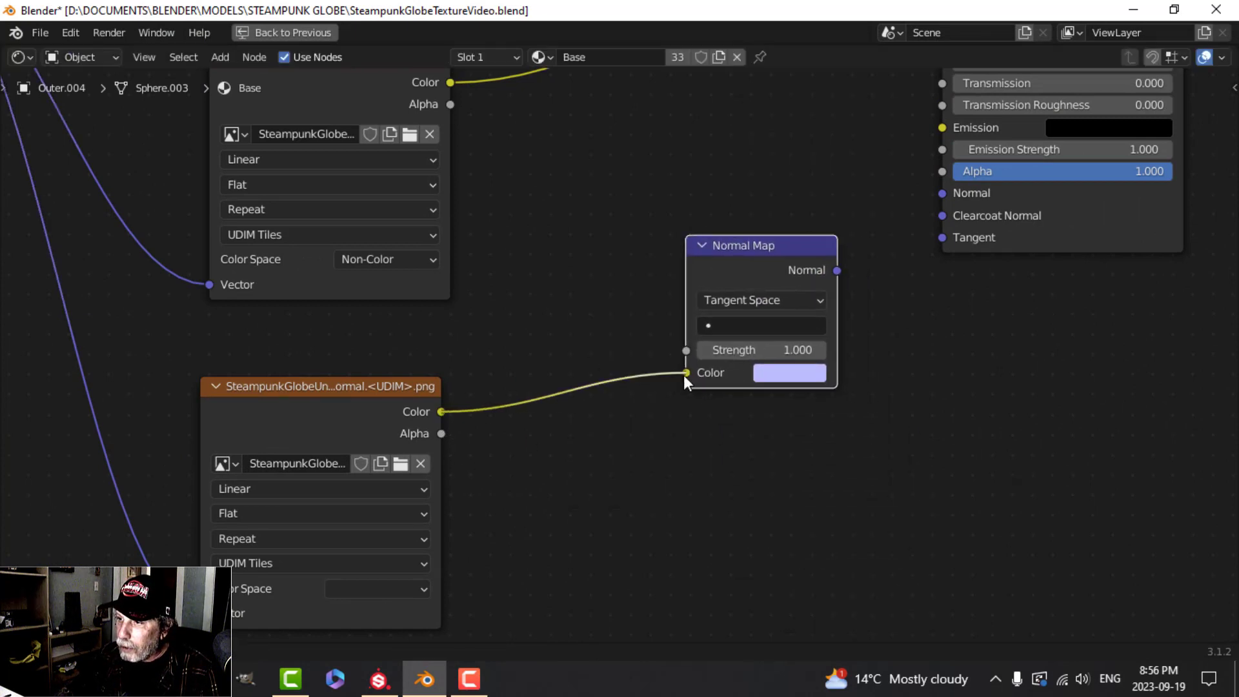
{"action": "middle_click_drag", "start_coordinate": [969, 369], "coordinate": [759, 461], "text": "shift"}
{"action": "scroll", "coordinate": [657, 408], "scroll_direction": "up", "scroll_amount": 1}
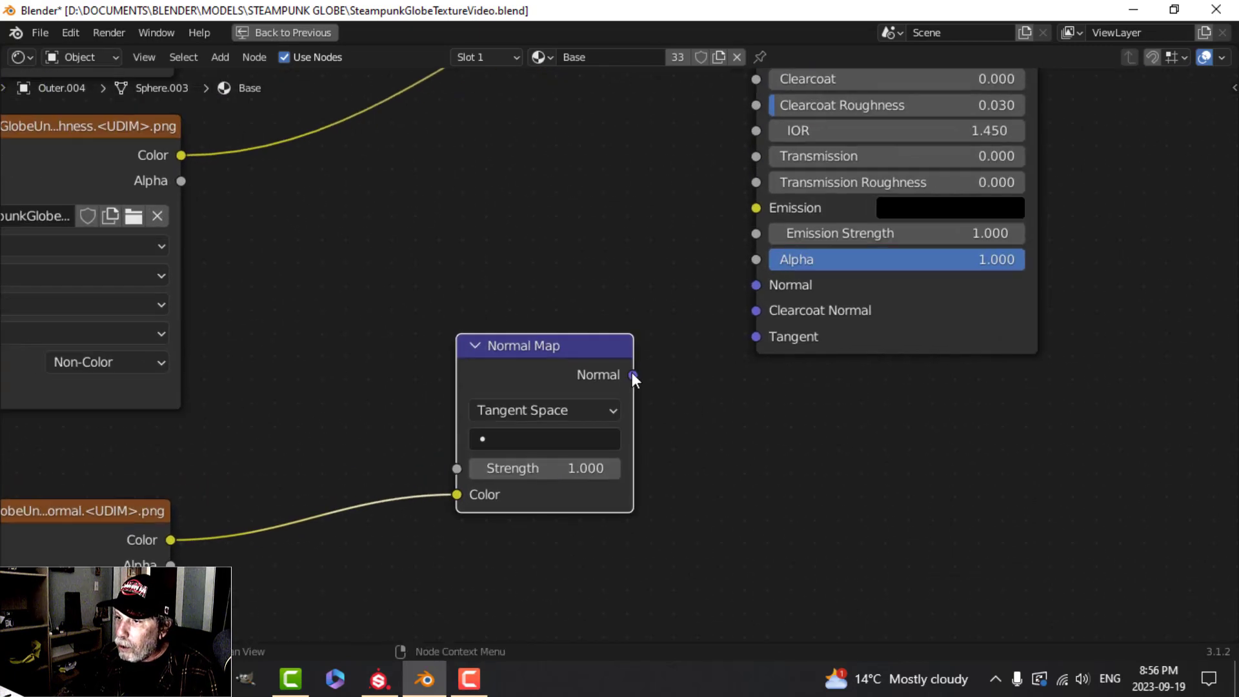
{"action": "left_click_drag", "start_coordinate": [632, 376], "coordinate": [756, 284]}
Step: Set the normal texture node's color space to Non-Color
{"action": "scroll", "coordinate": [545, 514], "scroll_direction": "down", "scroll_amount": 2}
{"action": "middle_click_drag", "start_coordinate": [544, 514], "coordinate": [877, 358], "text": "shift"}
{"action": "left_click", "coordinate": [553, 493]}
{"action": "left_click", "coordinate": [551, 421]}
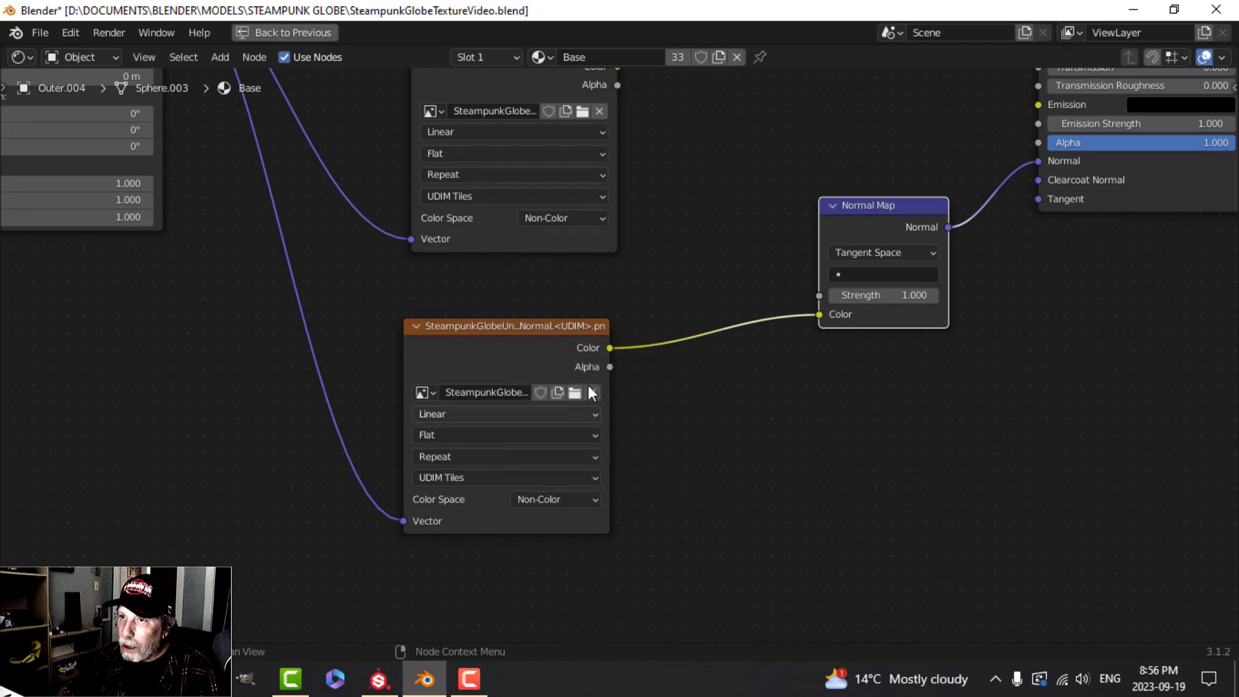
Step: Restore the split workspace layout and examine the globe's valves, hoses and green glass with the normal map applied
{"action": "left_click", "coordinate": [284, 32]}
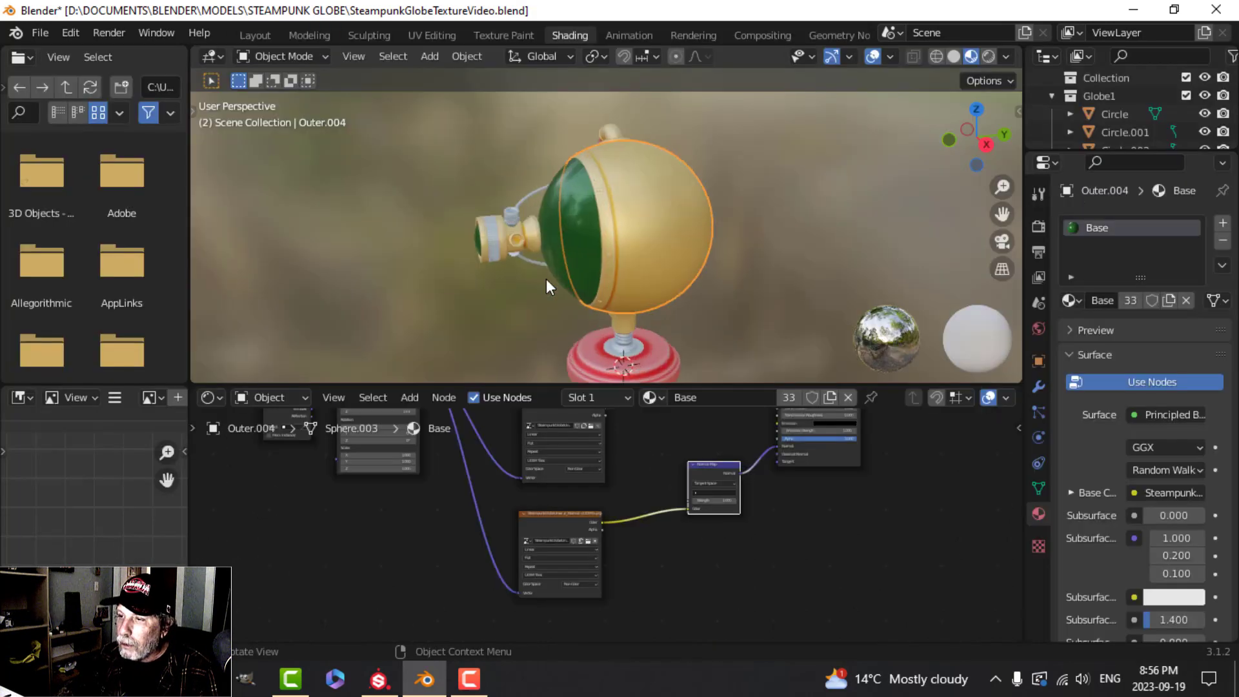
{"action": "scroll", "coordinate": [546, 278], "scroll_direction": "up", "scroll_amount": 2}
{"action": "middle_click_drag", "start_coordinate": [509, 271], "coordinate": [625, 232]}
{"action": "scroll", "coordinate": [524, 194], "scroll_direction": "up", "scroll_amount": 6}
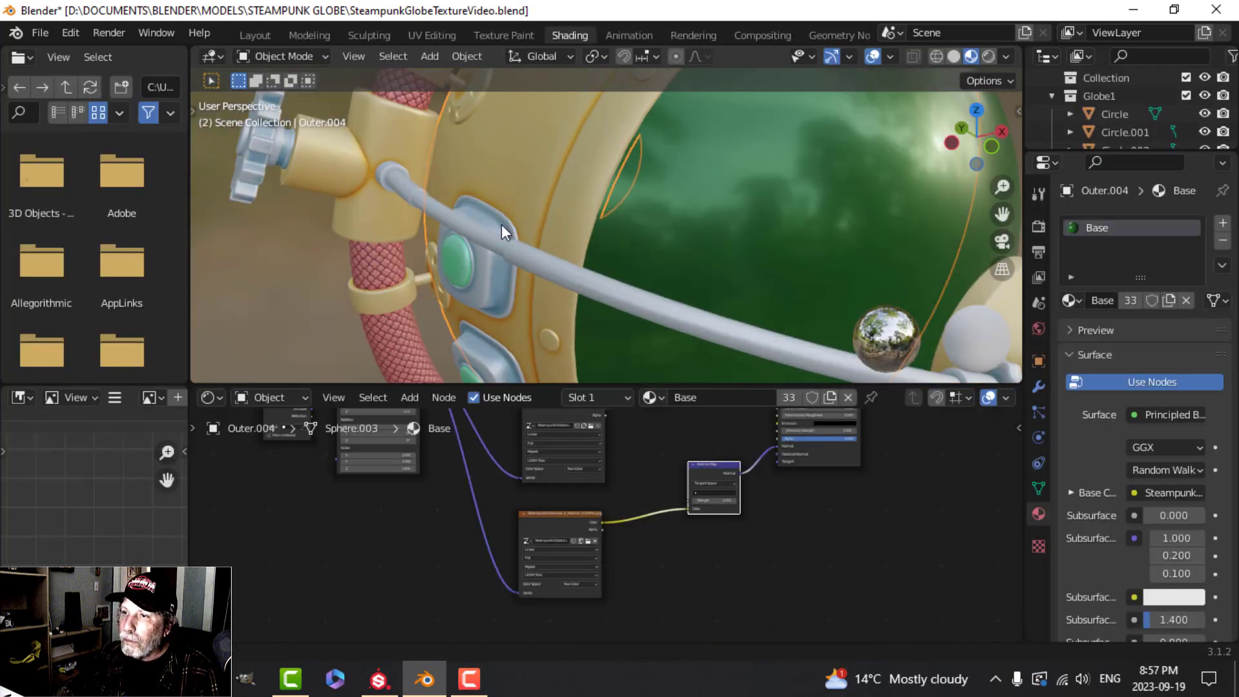
{"action": "scroll", "coordinate": [502, 223], "scroll_direction": "down", "scroll_amount": 8}
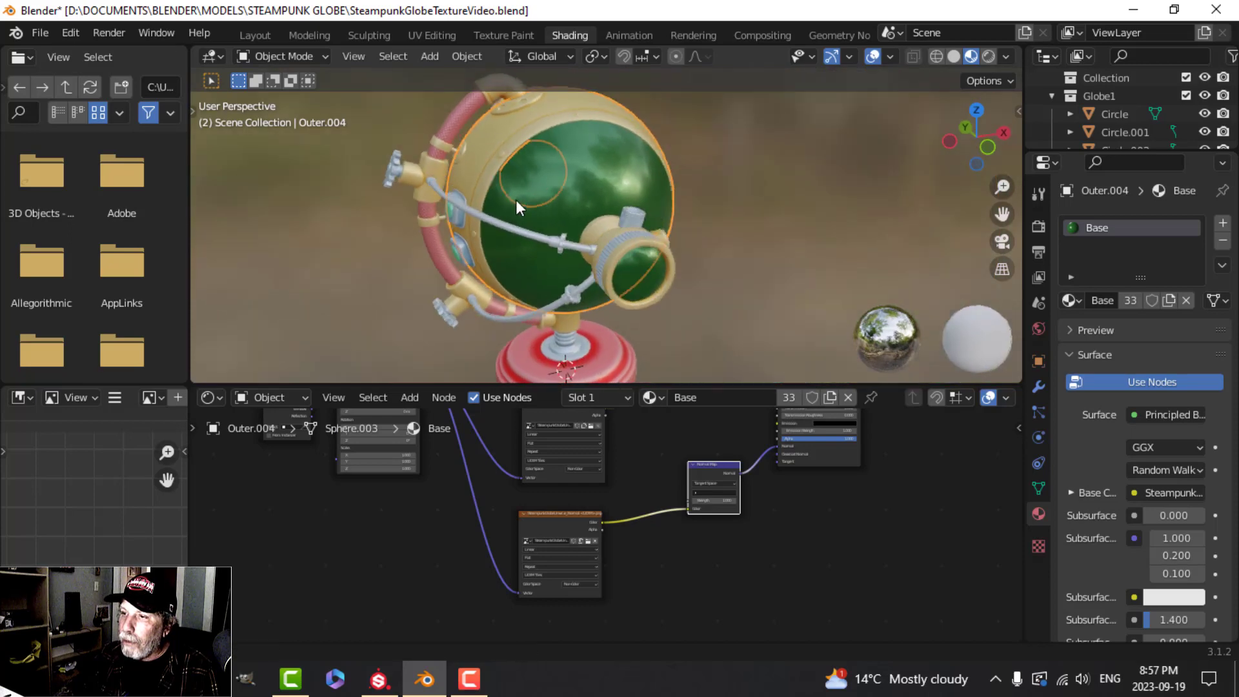
{"action": "middle_click_drag", "start_coordinate": [516, 199], "coordinate": [598, 245]}
{"action": "middle_click_drag", "start_coordinate": [510, 263], "coordinate": [582, 250]}
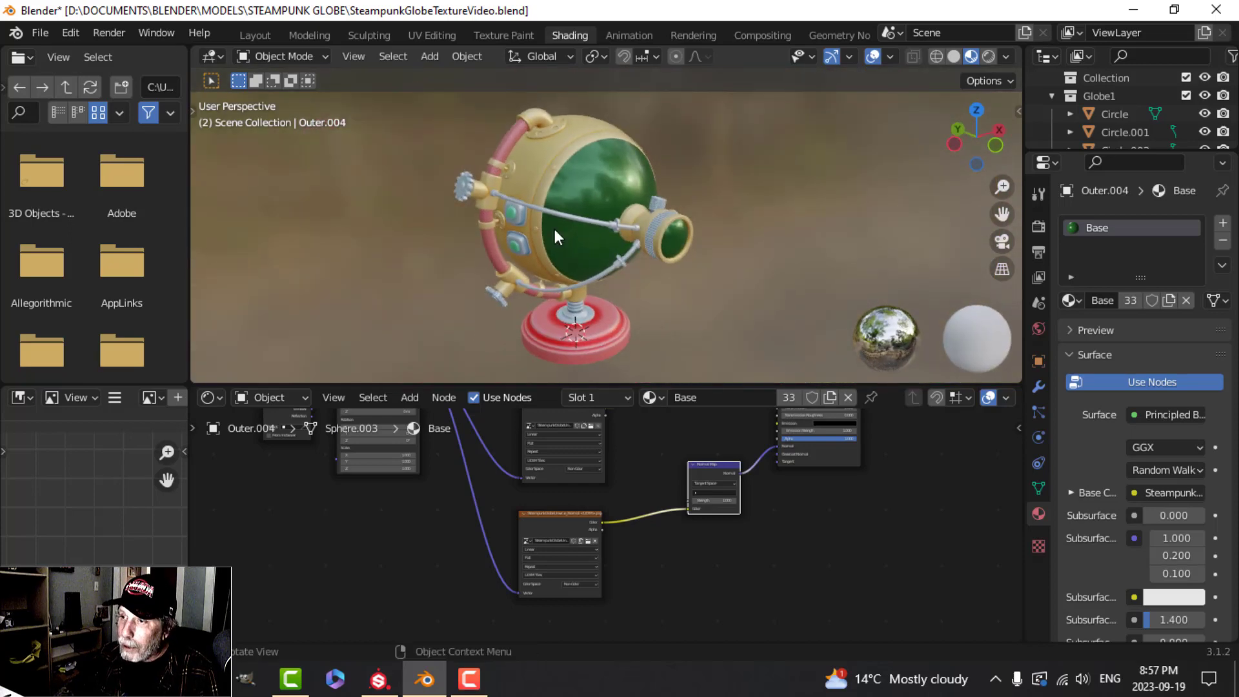
Step: Try the warm interior HDRI for the viewport lighting, settle on the neutral grey-beige one, and view the globe under it
{"action": "left_click", "coordinate": [1006, 56]}
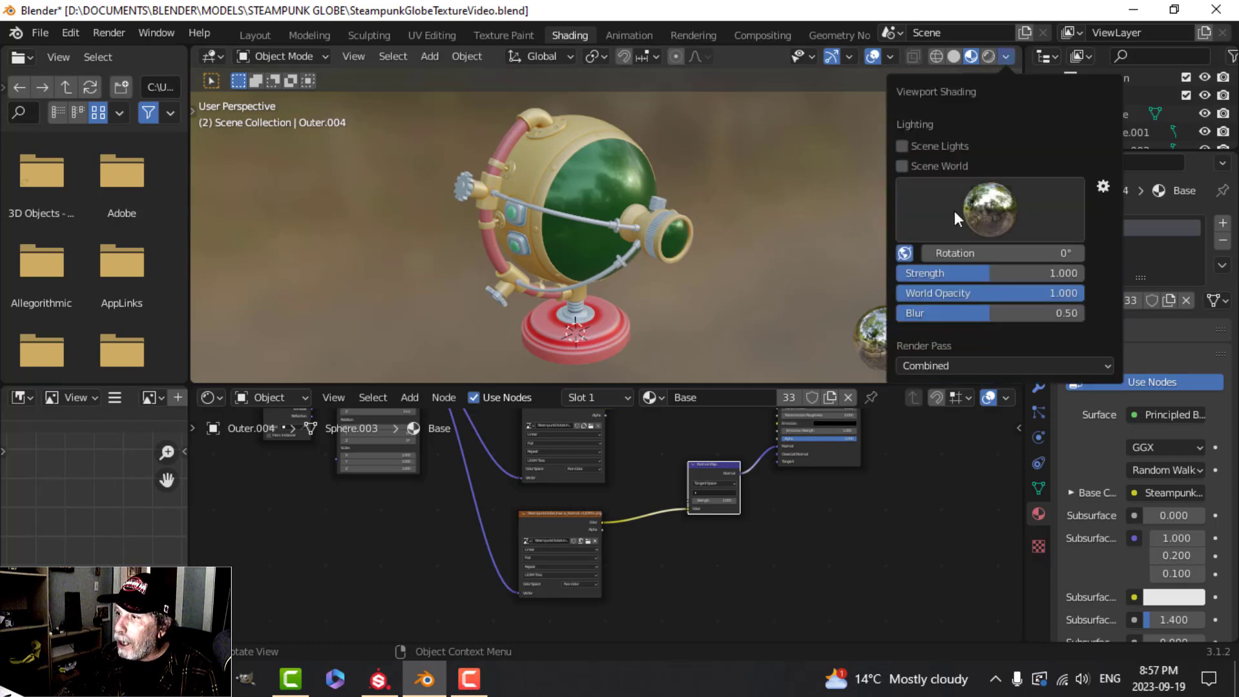
{"action": "left_click", "coordinate": [976, 208]}
{"action": "left_click", "coordinate": [726, 275]}
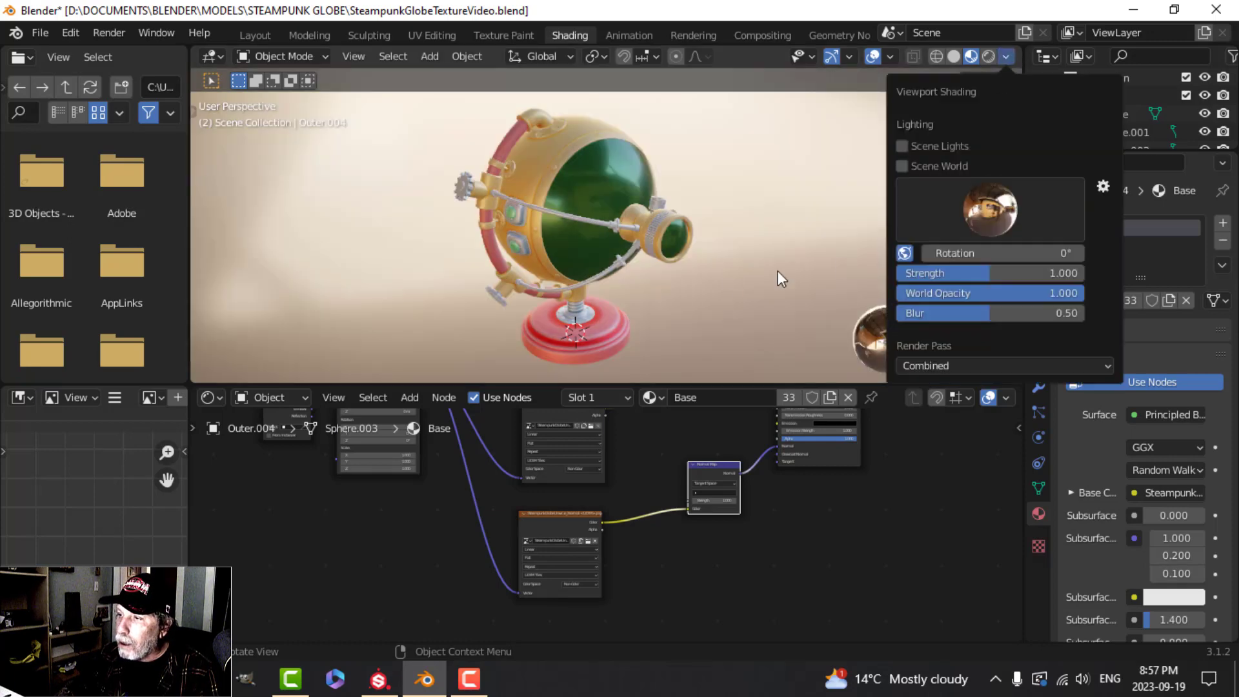
{"action": "left_click", "coordinate": [1009, 214]}
{"action": "left_click", "coordinate": [680, 251]}
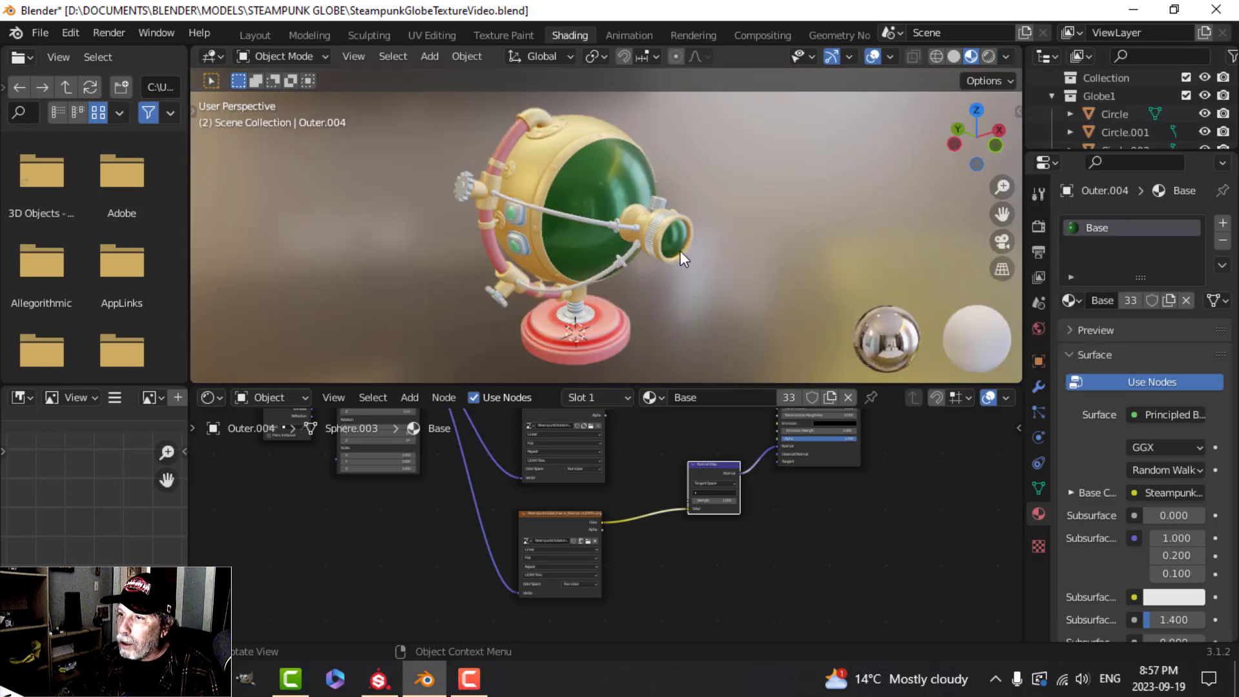
{"action": "middle_click_drag", "start_coordinate": [674, 249], "coordinate": [717, 239]}
Step: Duplicate the base color texture node and place the copy directly above it
{"action": "scroll", "coordinate": [783, 521], "scroll_direction": "down", "scroll_amount": 3}
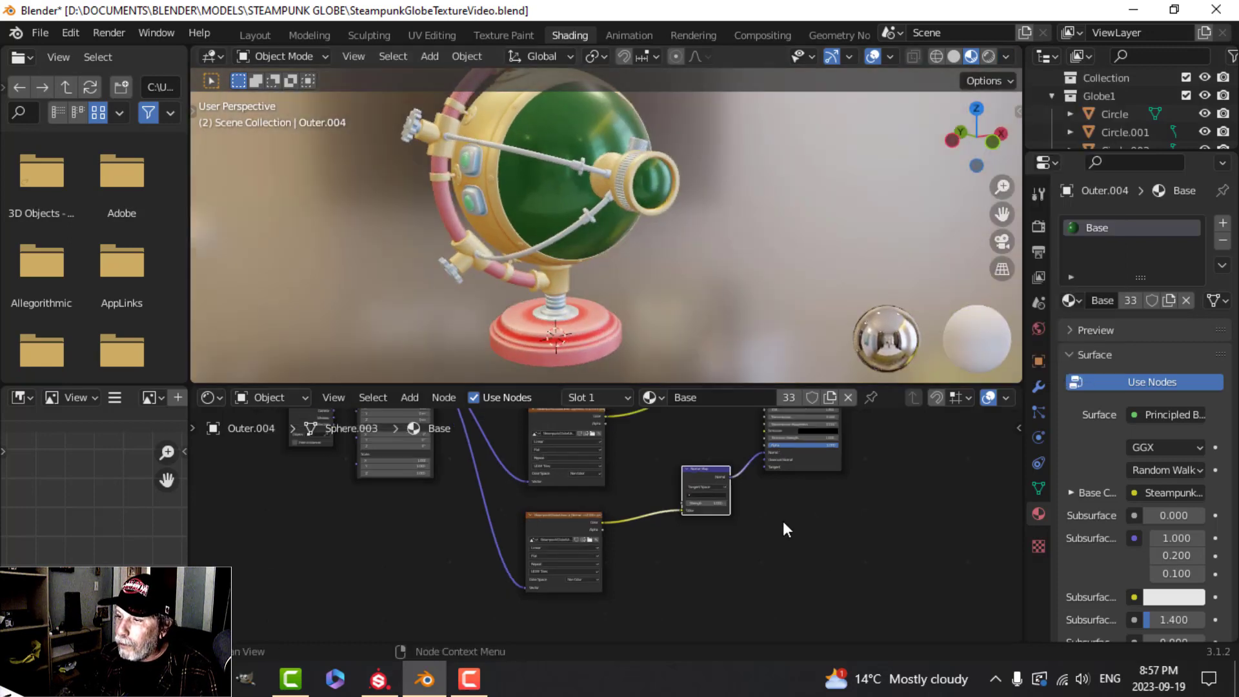
{"action": "middle_click_drag", "start_coordinate": [696, 559], "coordinate": [676, 580], "text": "shift"}
{"action": "scroll", "coordinate": [698, 510], "scroll_direction": "down", "scroll_amount": 2}
{"action": "middle_click_drag", "start_coordinate": [680, 464], "coordinate": [674, 528], "text": "shift"}
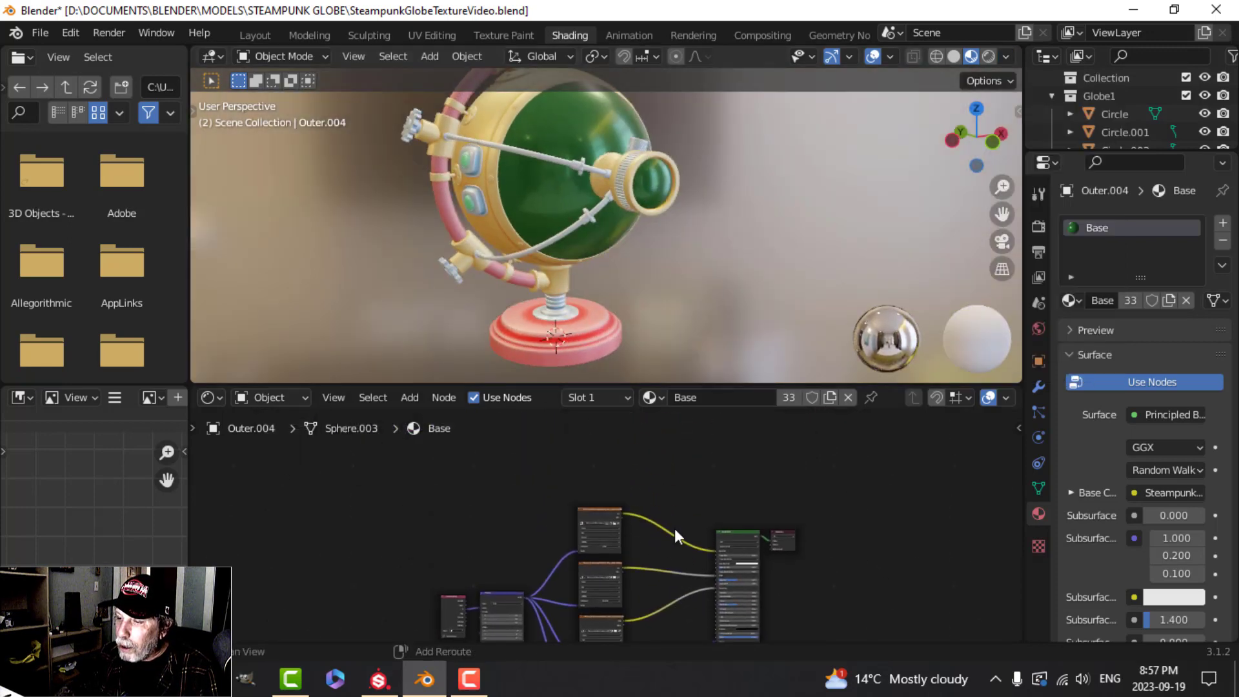
{"action": "scroll", "coordinate": [675, 529], "scroll_direction": "up", "scroll_amount": 1}
{"action": "left_click", "coordinate": [591, 509]}
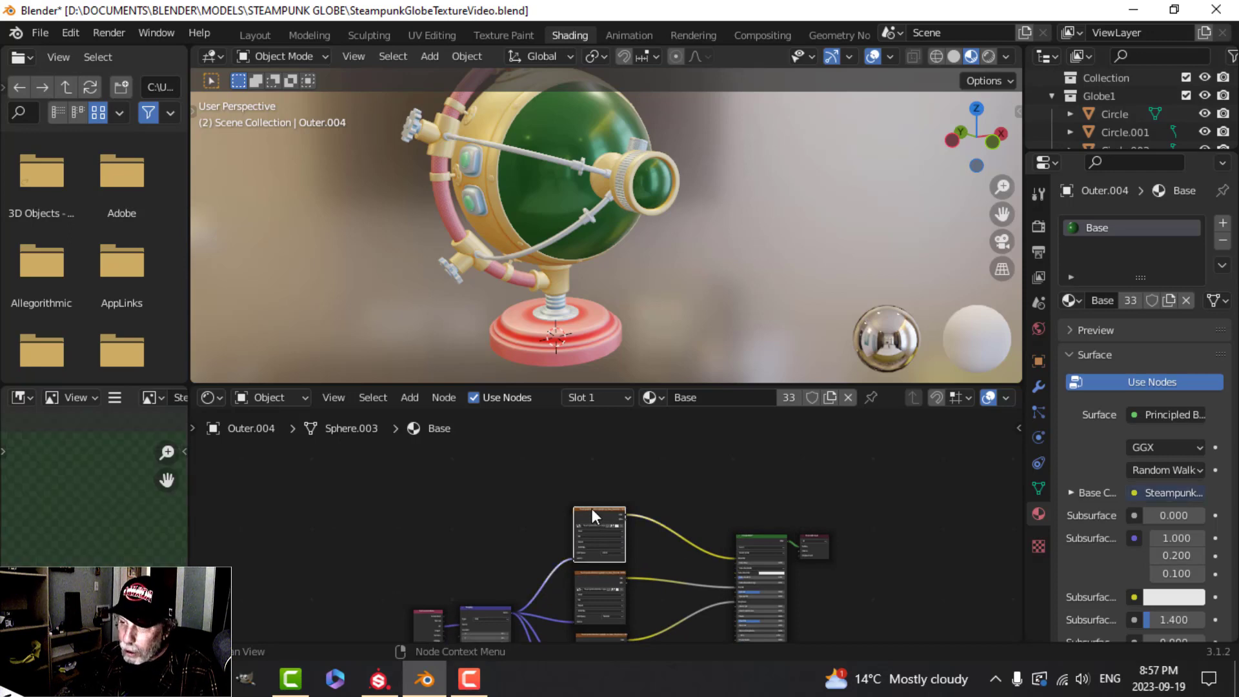
{"action": "key", "text": "shift+d"}
{"action": "left_click", "coordinate": [589, 452]}
Step: Connect the Mapping node's Vector output to the duplicated base color texture node's Vector input
{"action": "scroll", "coordinate": [589, 473], "scroll_direction": "up", "scroll_amount": 1}
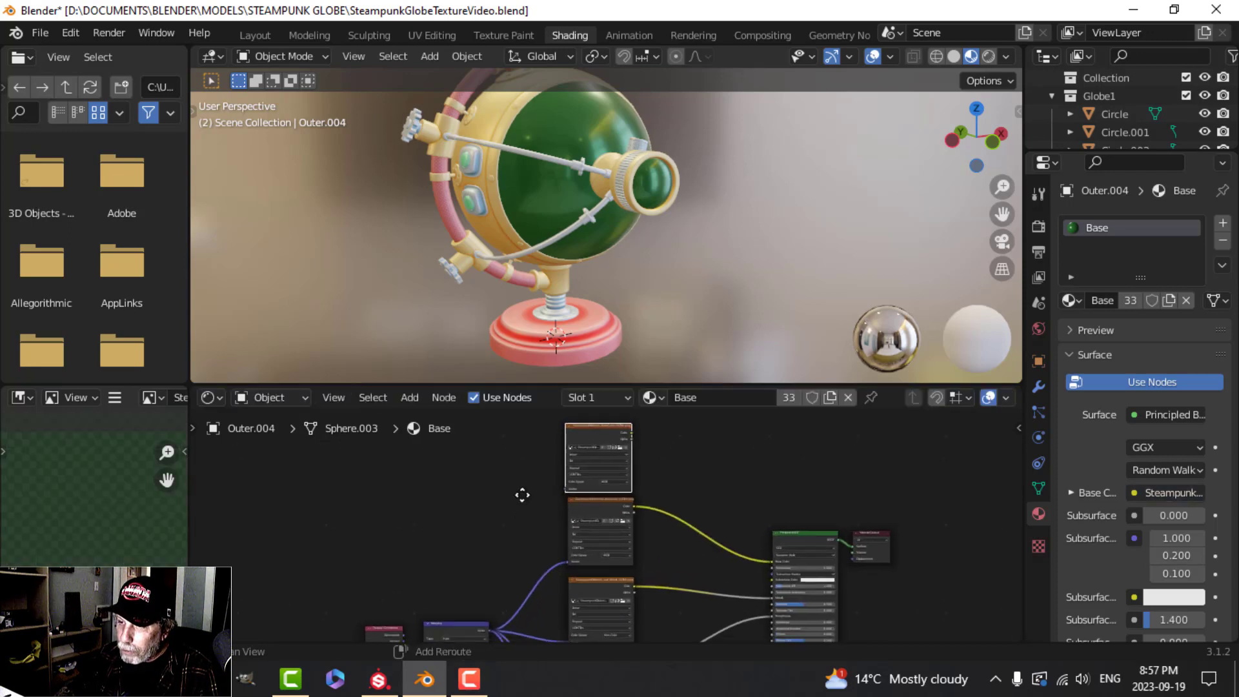
{"action": "middle_click_drag", "start_coordinate": [510, 610], "coordinate": [508, 559], "text": "shift"}
{"action": "left_click_drag", "start_coordinate": [494, 574], "coordinate": [574, 486]}
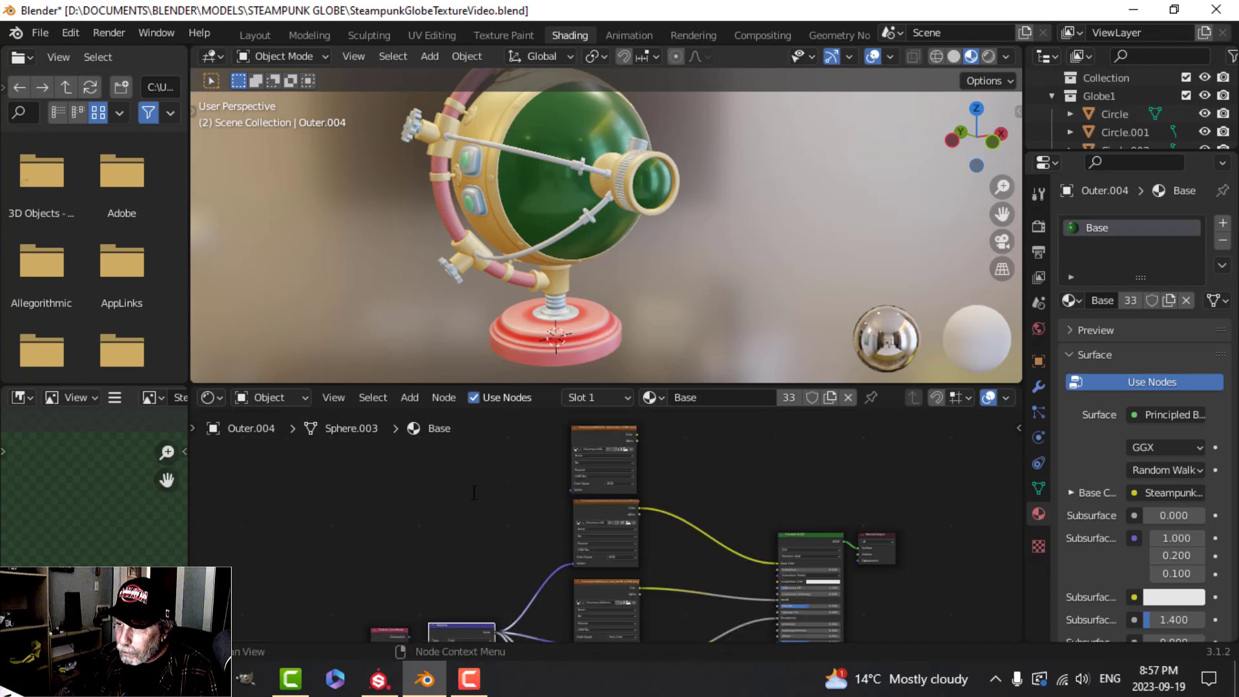
{"action": "left_click_drag", "start_coordinate": [497, 632], "coordinate": [572, 490]}
Step: Replace the duplicated base color node's image with SteampunkGlobeUnwrappingDone_Base_AO.1001.png from the TEXTURE VIDEO folder
{"action": "scroll", "coordinate": [734, 463], "scroll_direction": "up", "scroll_amount": 3}
{"action": "middle_click_drag", "start_coordinate": [734, 463], "coordinate": [672, 527], "text": "shift"}
{"action": "scroll", "coordinate": [682, 535], "scroll_direction": "up", "scroll_amount": 11}
{"action": "scroll", "coordinate": [645, 497], "scroll_direction": "up", "scroll_amount": 1}
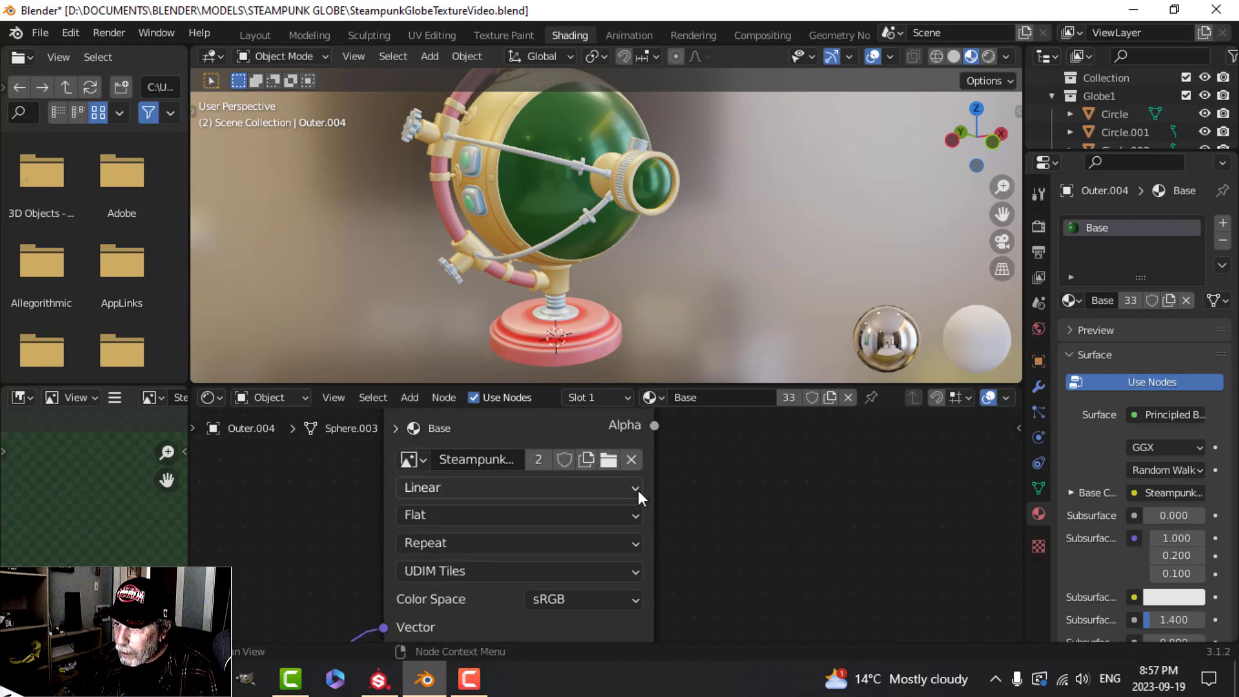
{"action": "left_click", "coordinate": [611, 457]}
{"action": "left_click", "coordinate": [591, 115]}
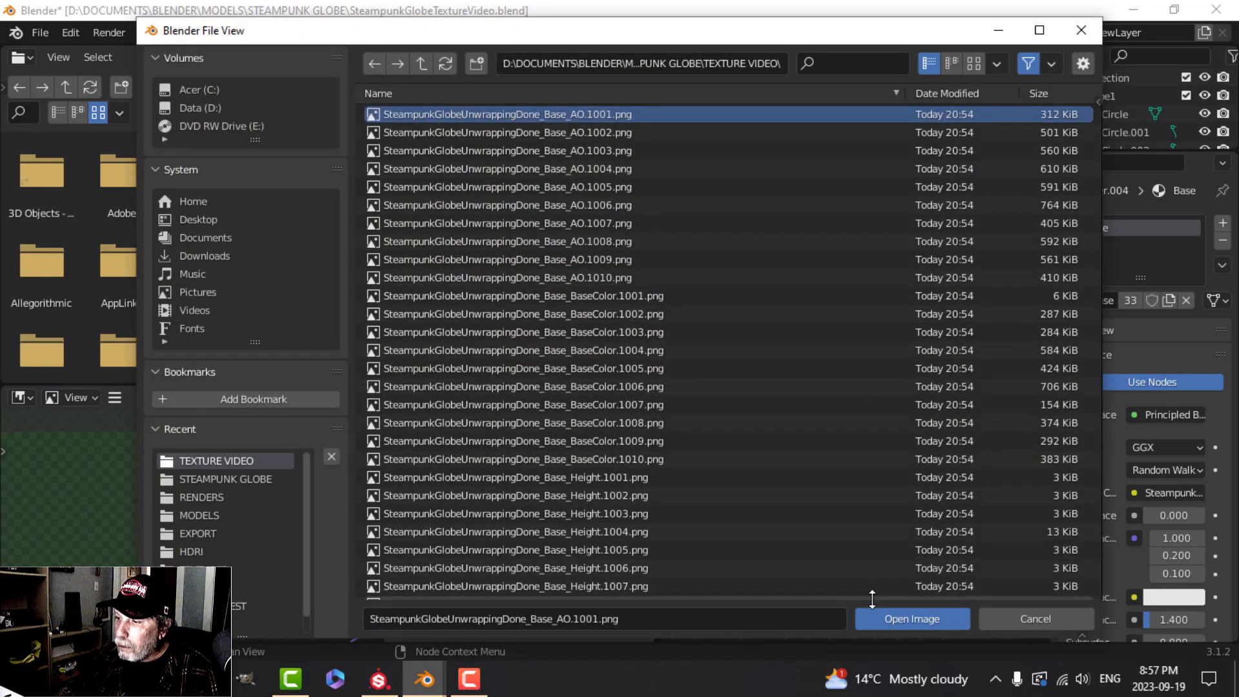
{"action": "left_click", "coordinate": [882, 617]}
Step: Insert a MixRGB node into the link between the base color texture and the Principled BSDF Base Color input
{"action": "scroll", "coordinate": [703, 481], "scroll_direction": "down", "scroll_amount": 5}
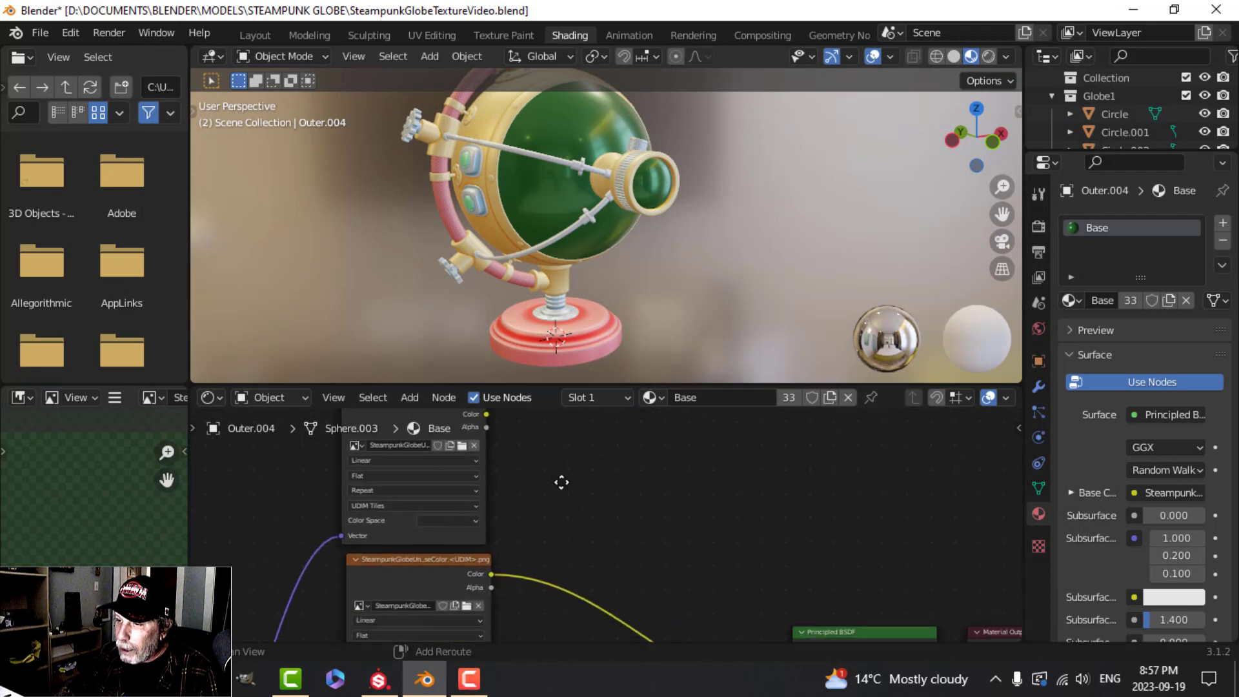
{"action": "middle_click_drag", "start_coordinate": [664, 509], "coordinate": [693, 480], "text": "shift"}
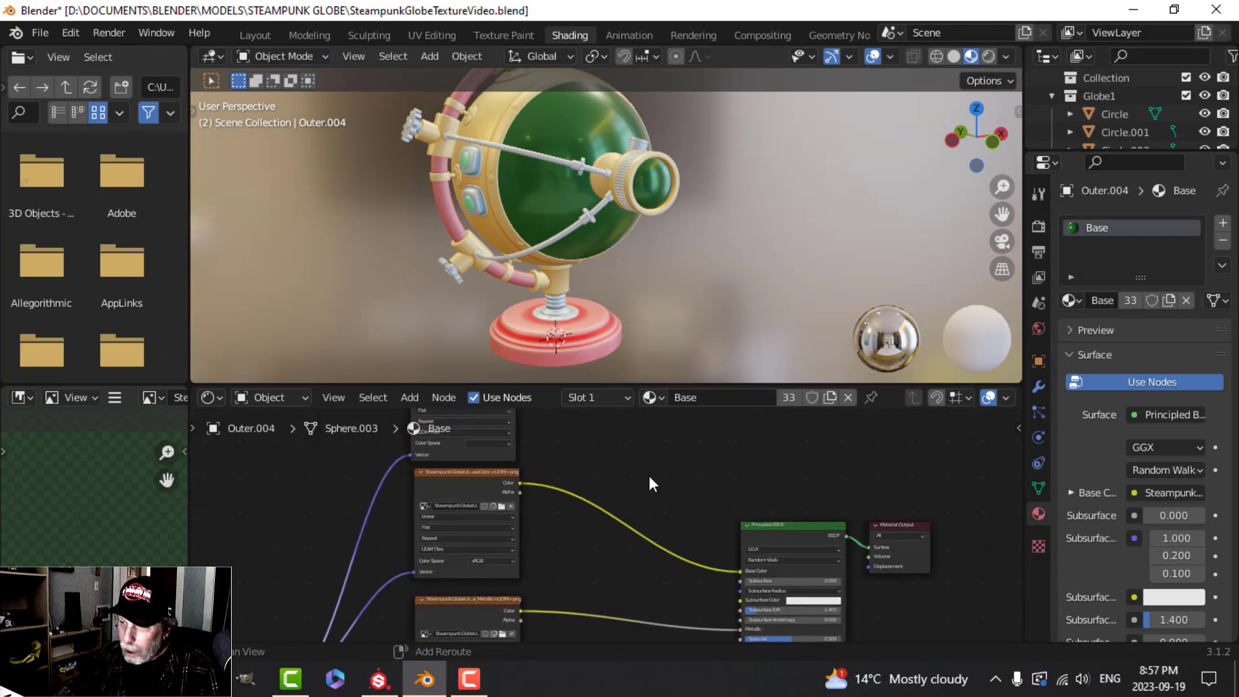
{"action": "key", "text": "shift+a"}
{"action": "mouse_move", "coordinate": [649, 474]}
{"action": "mouse_move", "coordinate": [577, 450]}
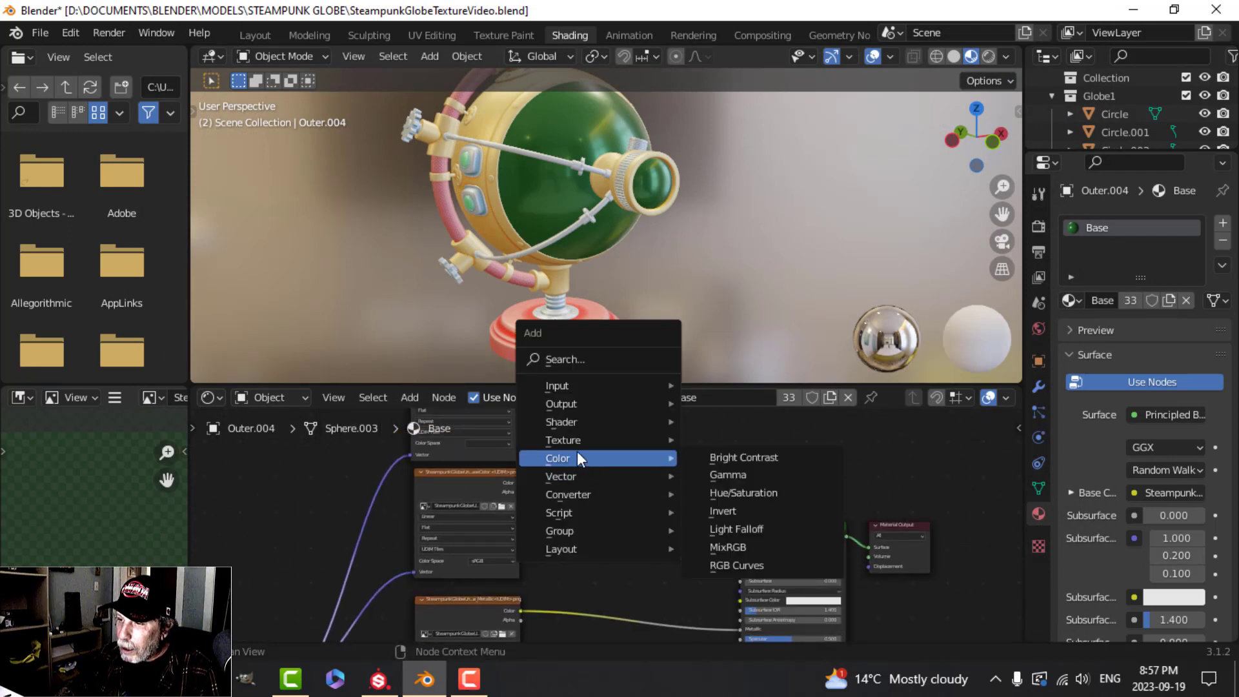
{"action": "left_click", "coordinate": [714, 543]}
{"action": "left_click", "coordinate": [617, 494]}
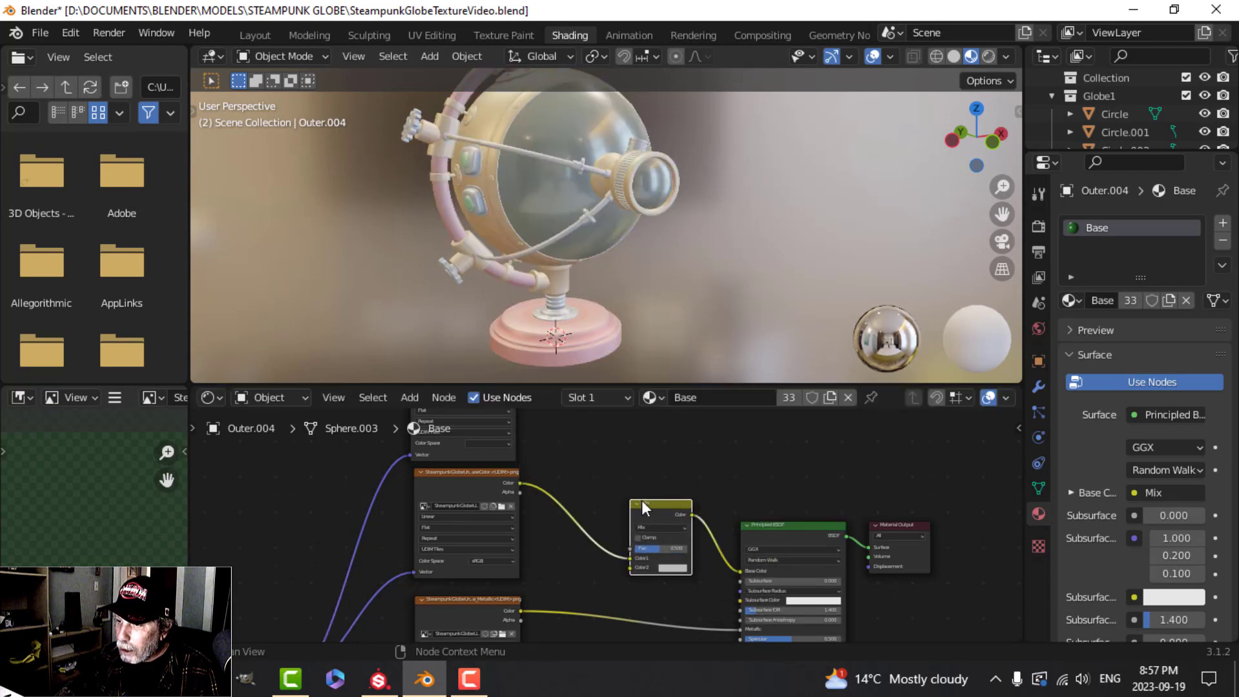
Step: Connect the AO texture's Color output to the Mix node's Color2 input and set the node's blend mode to Multiply
{"action": "scroll", "coordinate": [603, 496], "scroll_direction": "up", "scroll_amount": 2}
{"action": "middle_click_drag", "start_coordinate": [601, 497], "coordinate": [587, 525]}
{"action": "scroll", "coordinate": [601, 490], "scroll_direction": "down", "scroll_amount": 1}
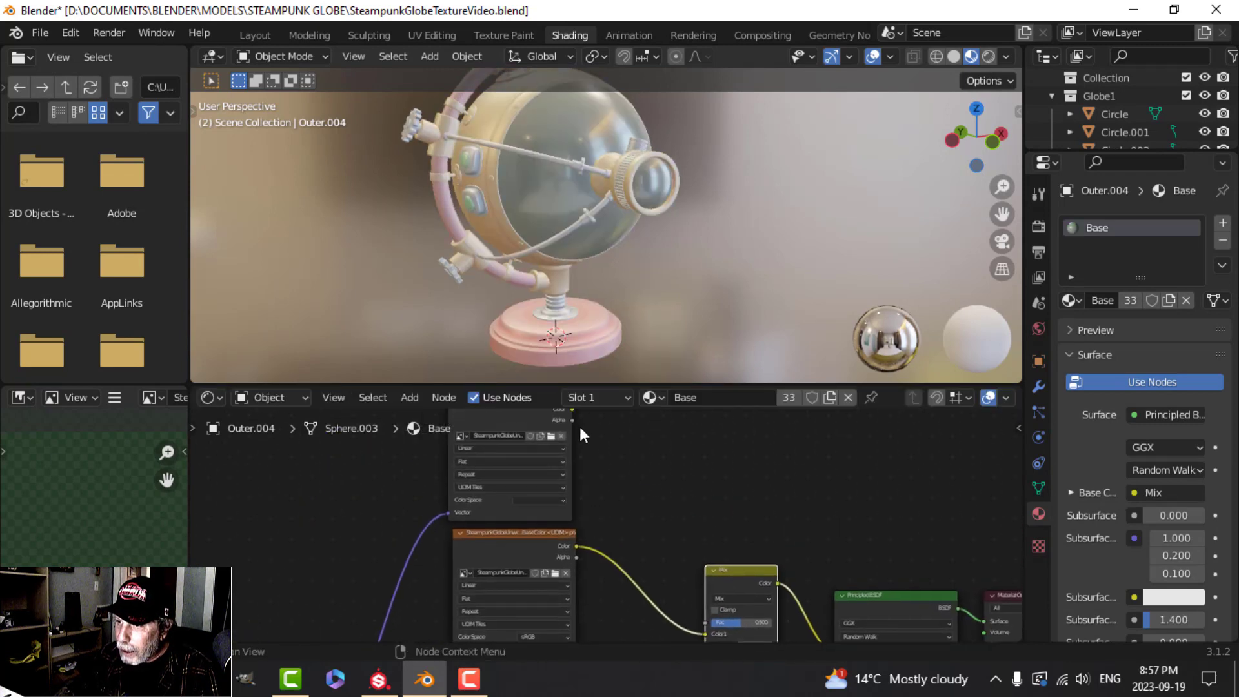
{"action": "left_click_drag", "start_coordinate": [574, 410], "coordinate": [707, 529]}
{"action": "scroll", "coordinate": [781, 514], "scroll_direction": "up", "scroll_amount": 2}
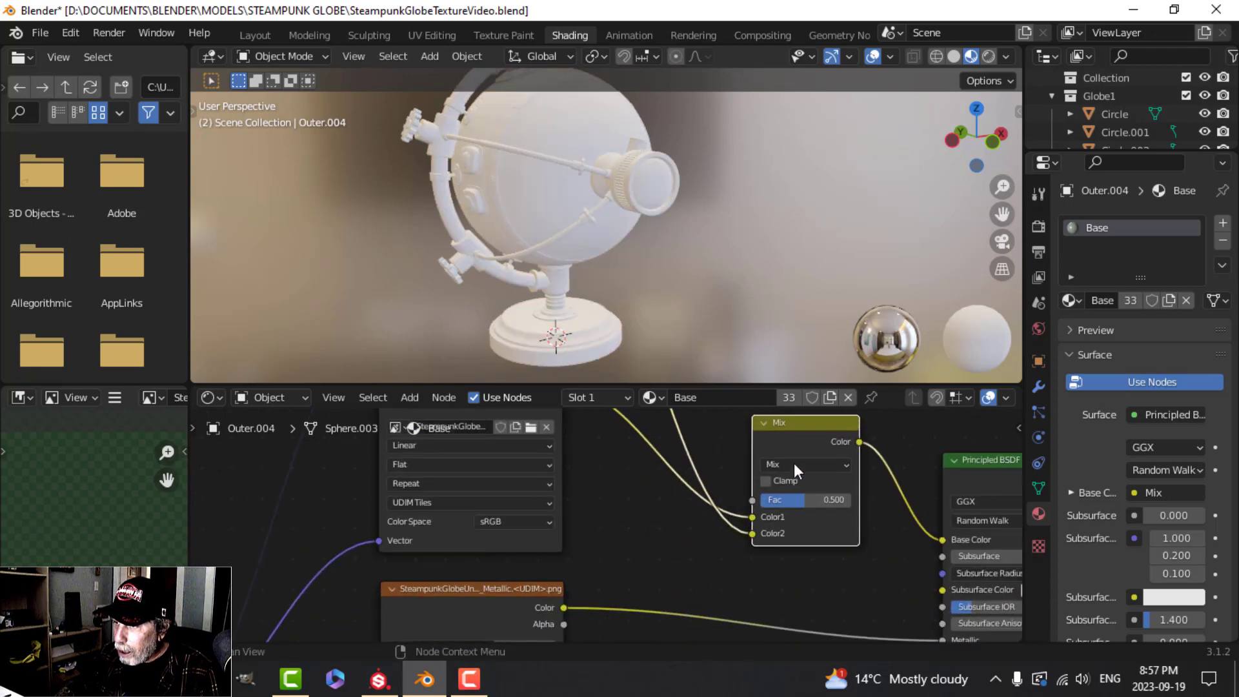
{"action": "left_click", "coordinate": [791, 464]}
{"action": "left_click", "coordinate": [787, 402]}
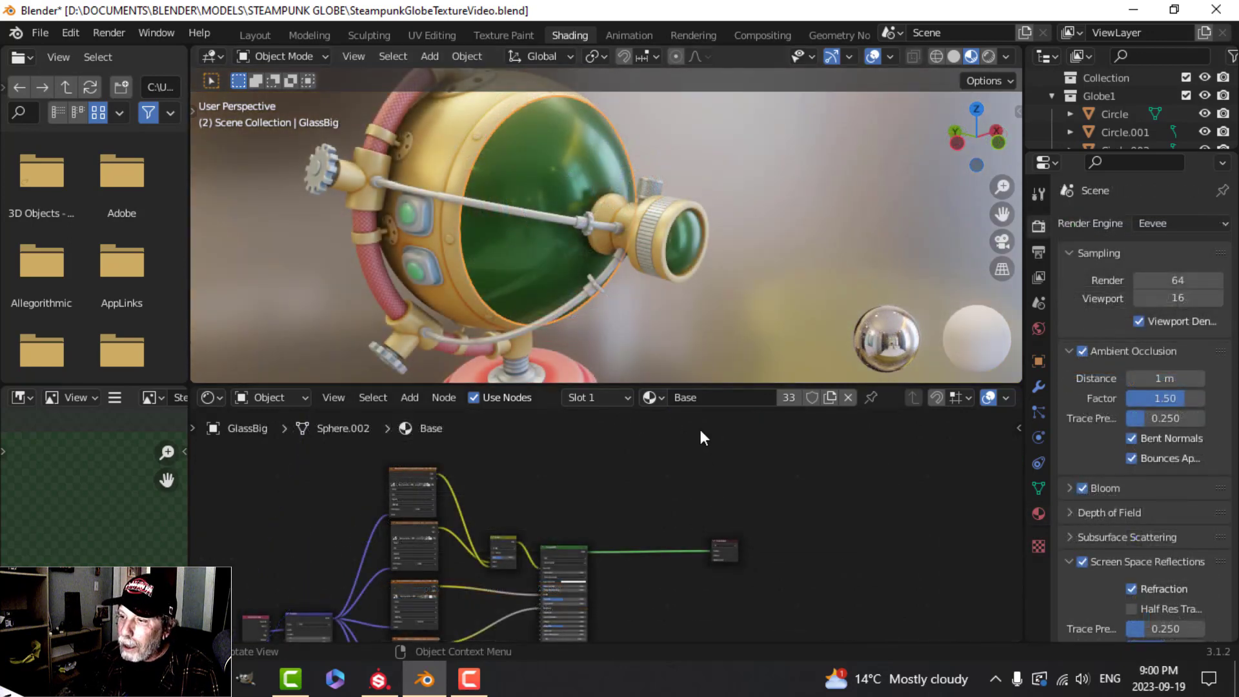
Step: Make a separate copy of the Base material for the GlassBig object and name it Glass
{"action": "scroll", "coordinate": [748, 460], "scroll_direction": "up", "scroll_amount": 1}
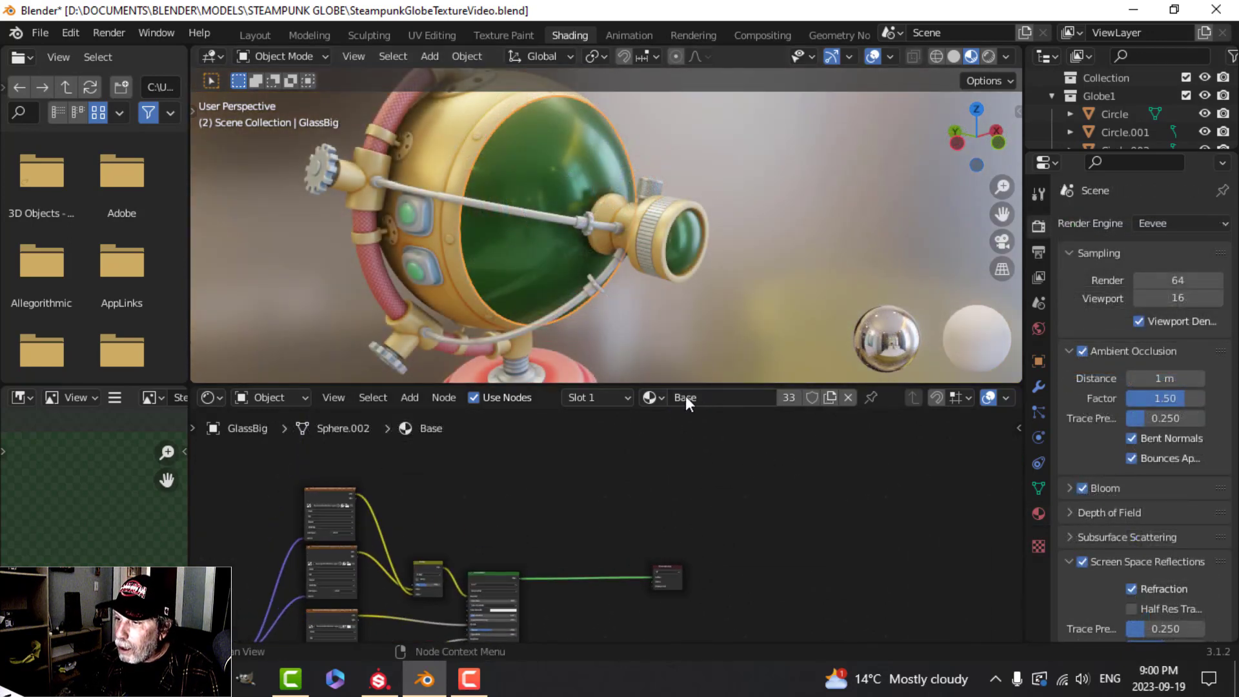
{"action": "left_click", "coordinate": [830, 397]}
{"action": "left_click", "coordinate": [725, 397]}
{"action": "type", "text": "gLA"}
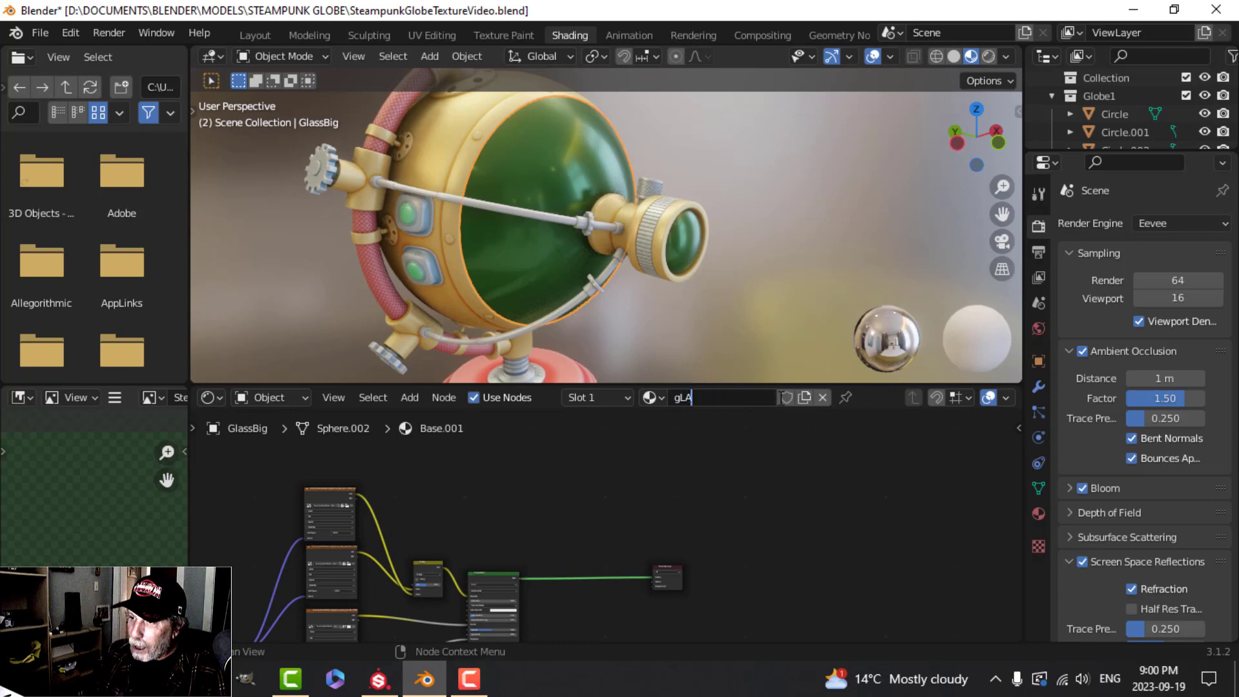
{"action": "type", "text": "S"}
{"action": "key", "text": "BackSpace"}
{"action": "key", "text": "BackSpace"}
{"action": "key", "text": "BackSpace"}
{"action": "key", "text": "BackSpace"}
{"action": "key", "text": "Caps_Lock"}
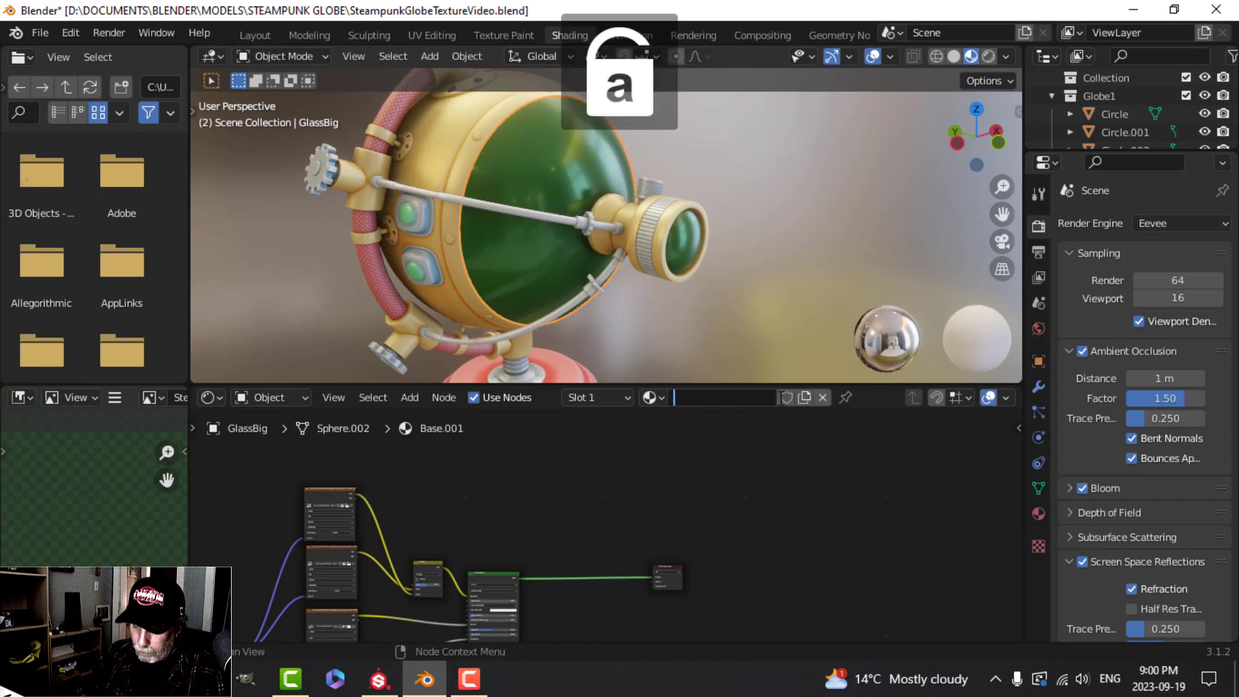
{"action": "type", "text": "Glass"}
{"action": "key", "text": "Return"}
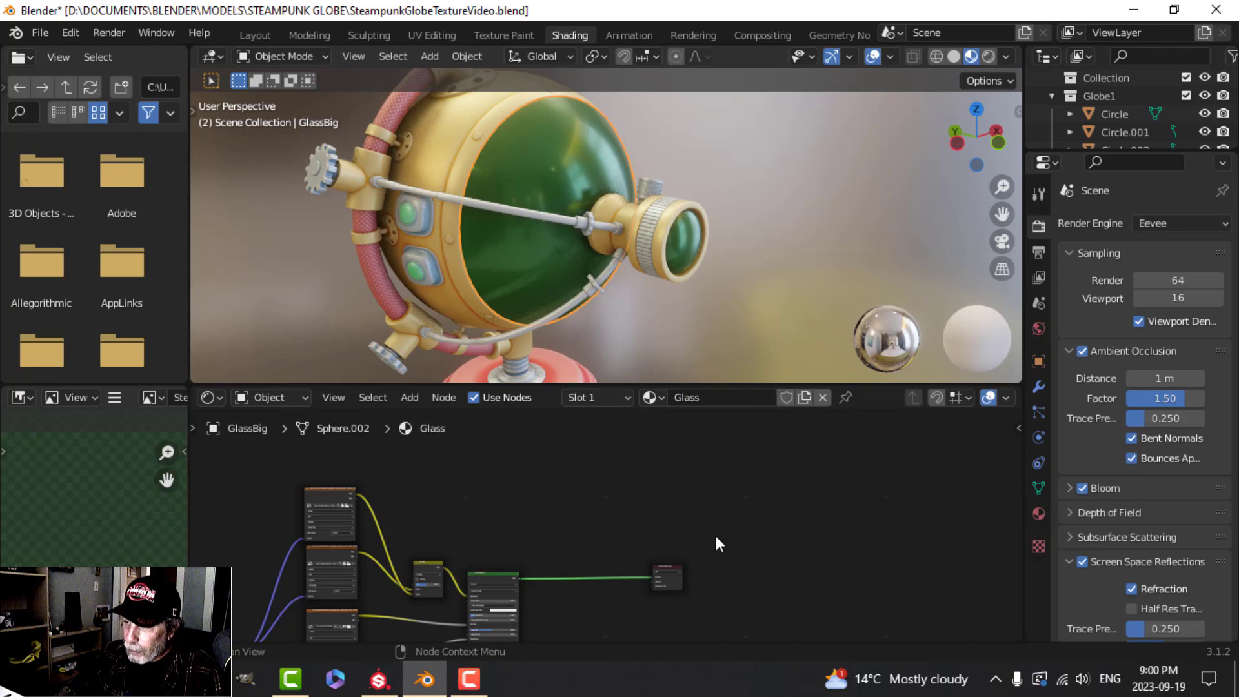
Step: Insert a Mix Shader node into the link between the Principled BSDF and the Material Output
{"action": "scroll", "coordinate": [677, 541], "scroll_direction": "up", "scroll_amount": 6}
{"action": "middle_click_drag", "start_coordinate": [625, 565], "coordinate": [683, 551]}
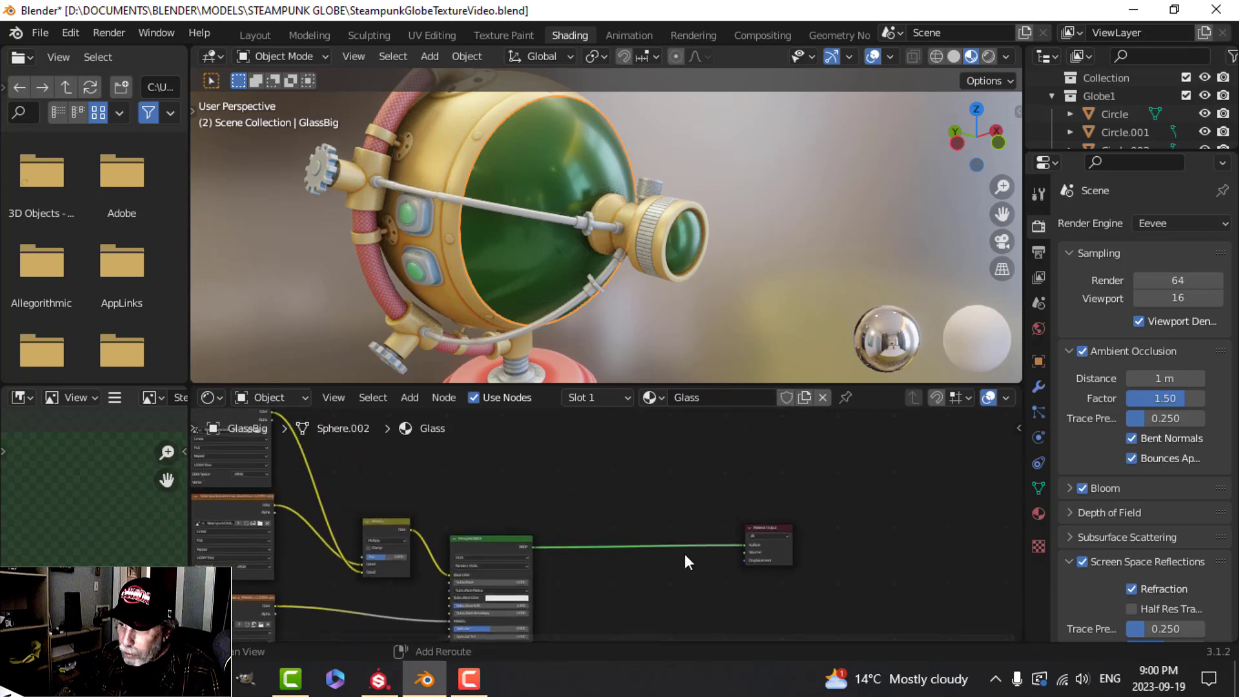
{"action": "key", "text": "shift+a"}
{"action": "mouse_move", "coordinate": [624, 514]}
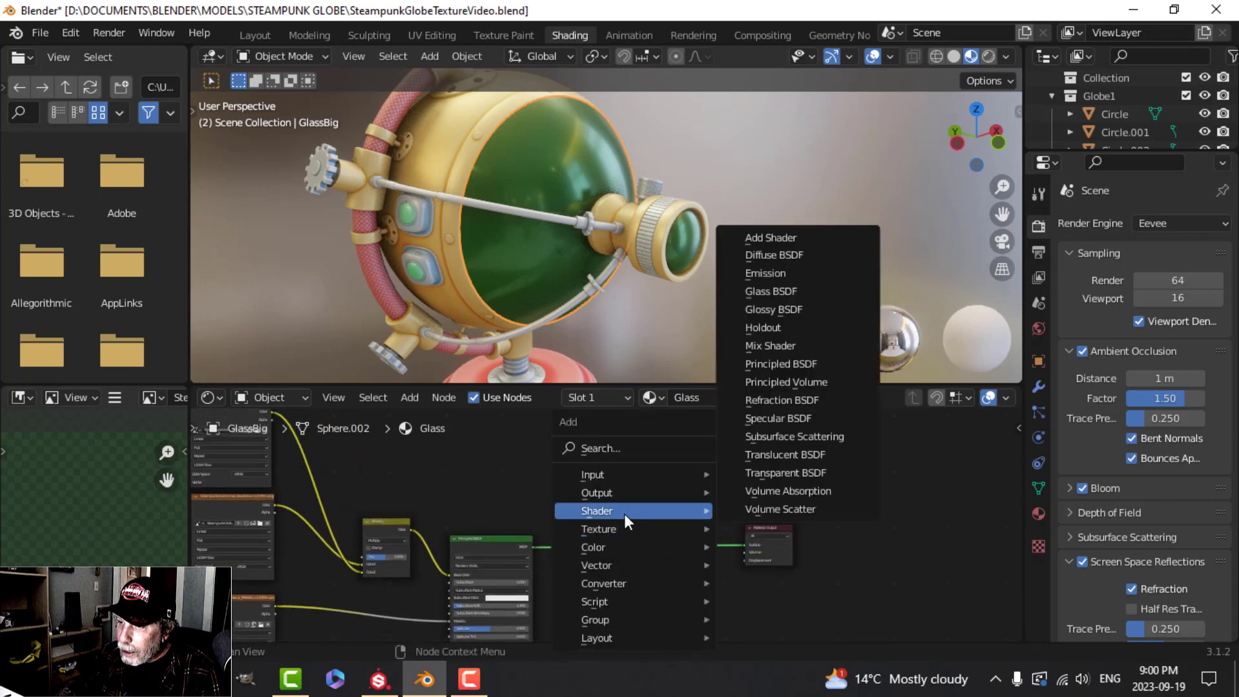
{"action": "left_click", "coordinate": [770, 346]}
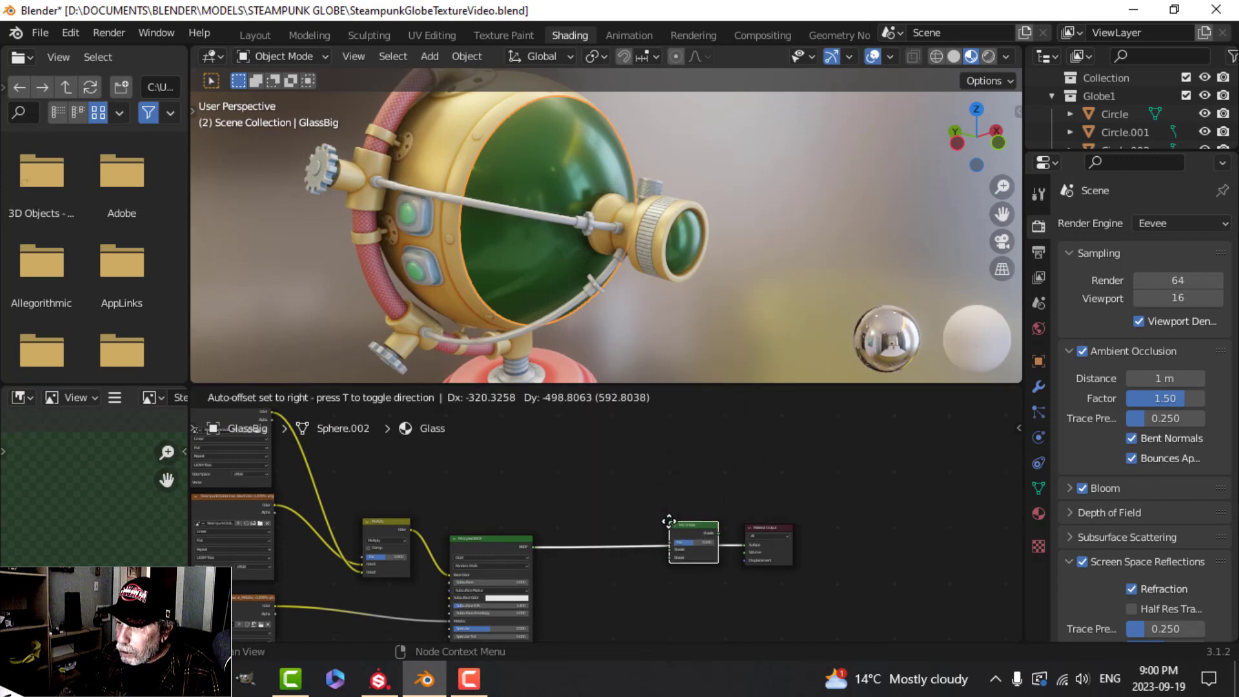
{"action": "left_click", "coordinate": [669, 521]}
Step: Add a Transparent BSDF node below the link and connect its BSDF output to the Mix Shader's second Shader input
{"action": "scroll", "coordinate": [652, 581], "scroll_direction": "up", "scroll_amount": 5}
{"action": "middle_click_drag", "start_coordinate": [654, 578], "coordinate": [731, 505]}
{"action": "middle_click_drag", "start_coordinate": [709, 557], "coordinate": [691, 554]}
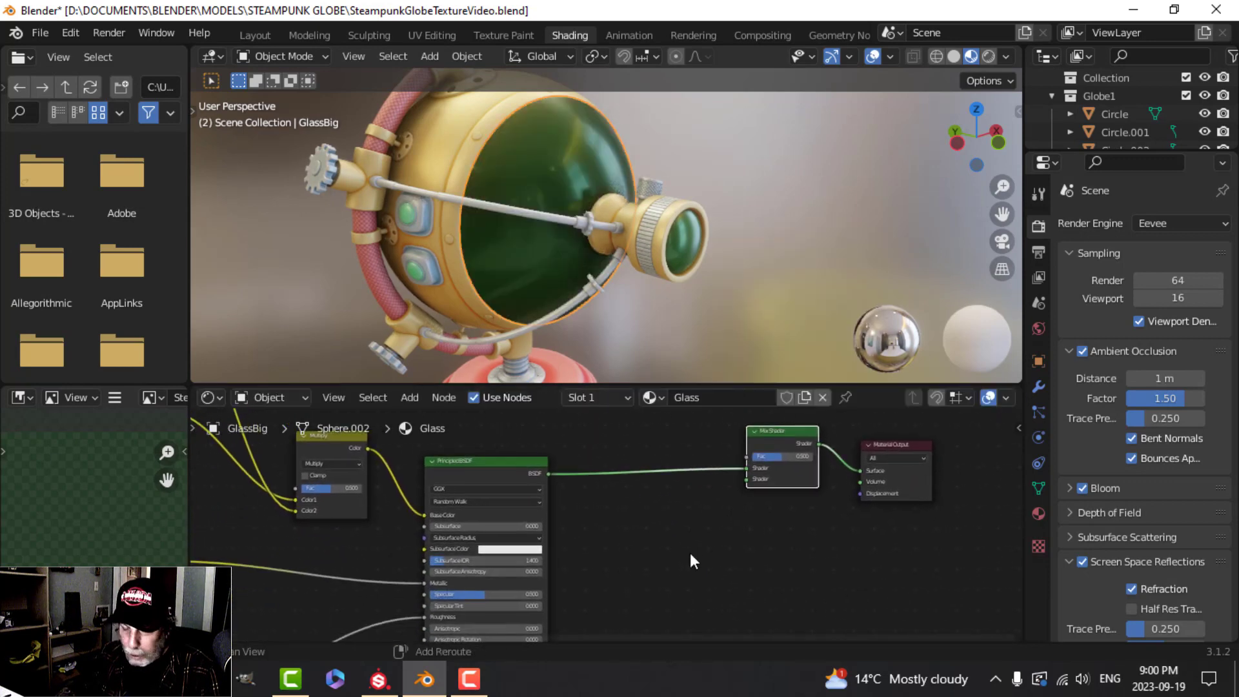
{"action": "key", "text": "shift+a"}
{"action": "mouse_move", "coordinate": [636, 513]}
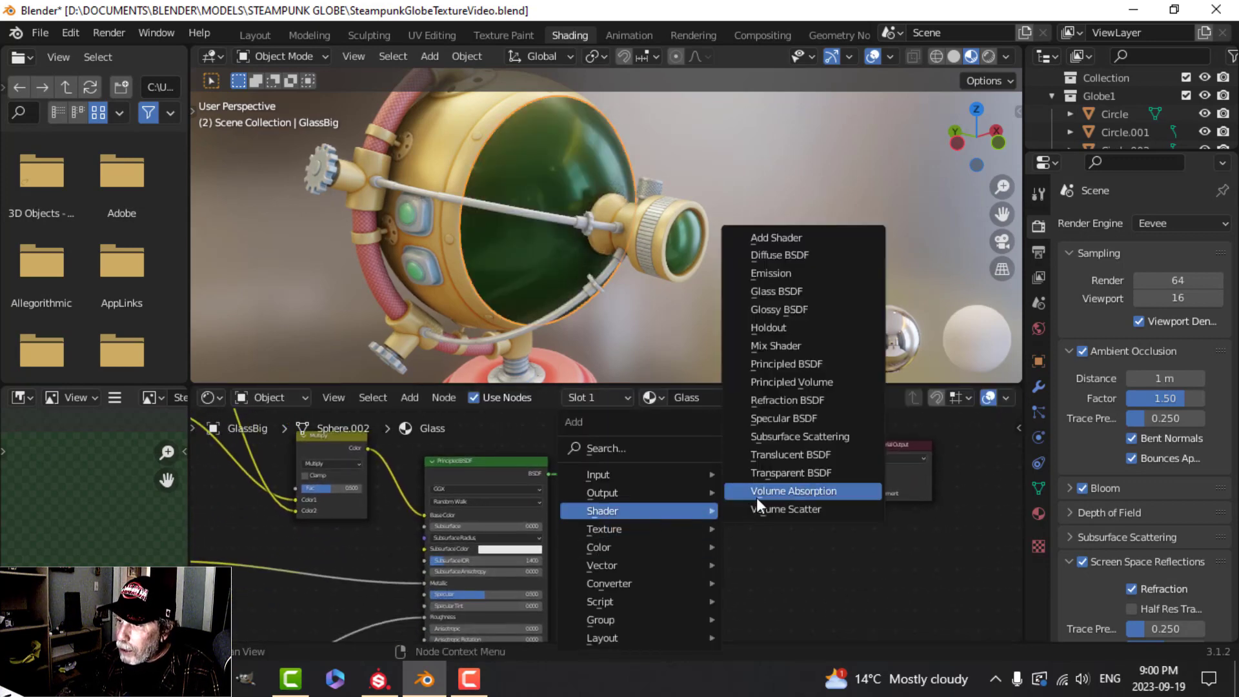
{"action": "left_click", "coordinate": [784, 471]}
{"action": "left_click", "coordinate": [670, 526]}
{"action": "scroll", "coordinate": [717, 532], "scroll_direction": "up", "scroll_amount": 3}
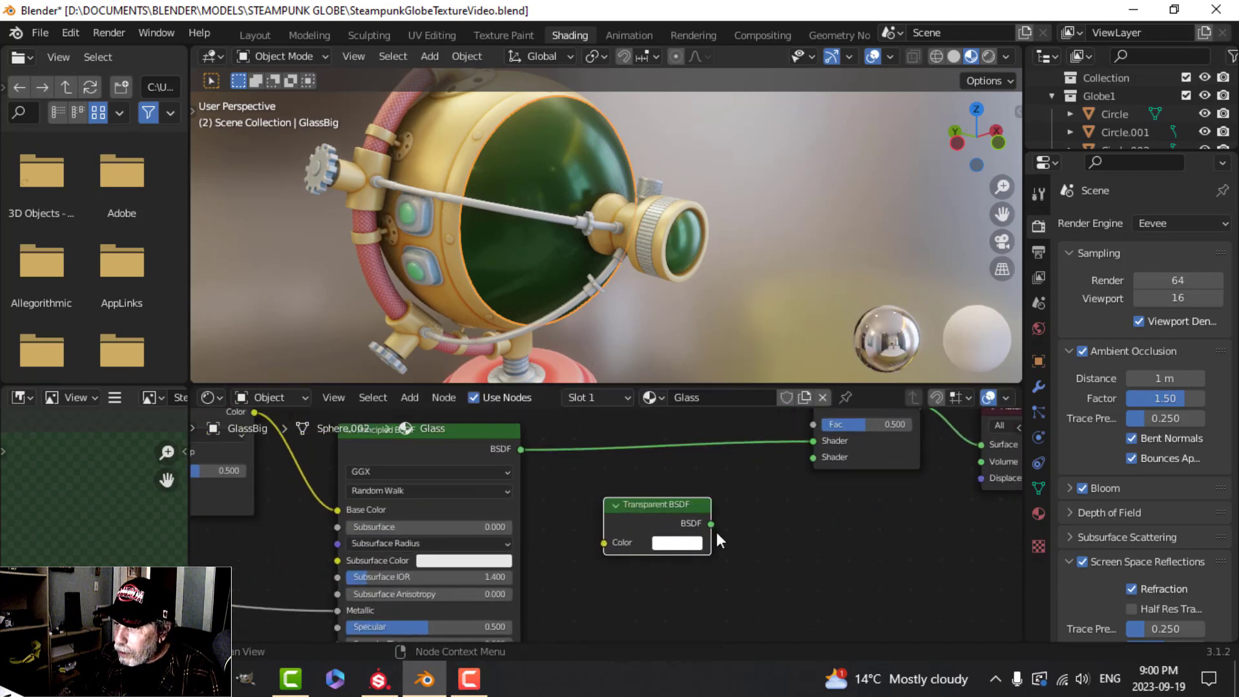
{"action": "left_click_drag", "start_coordinate": [712, 525], "coordinate": [814, 463]}
Step: Add an Image Texture node above the Principled BSDF to Mix Shader link
{"action": "scroll", "coordinate": [835, 534], "scroll_direction": "down", "scroll_amount": 2}
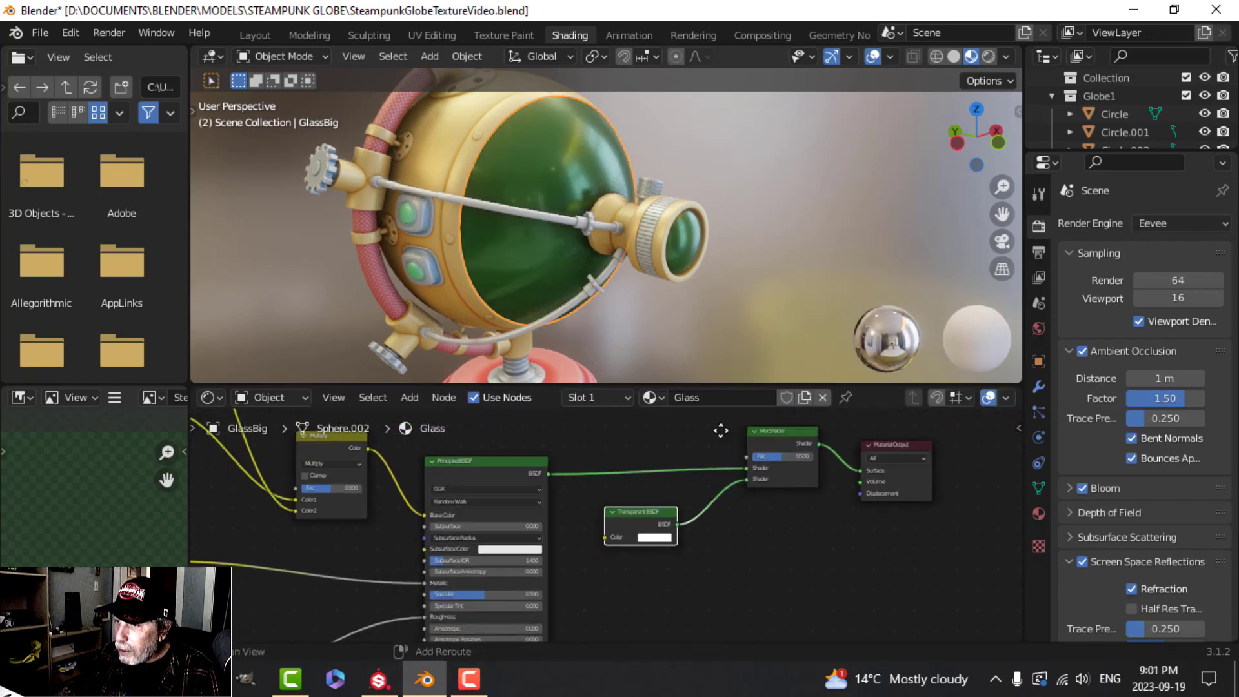
{"action": "middle_click_drag", "start_coordinate": [721, 429], "coordinate": [699, 520]}
{"action": "key", "text": "shift+a"}
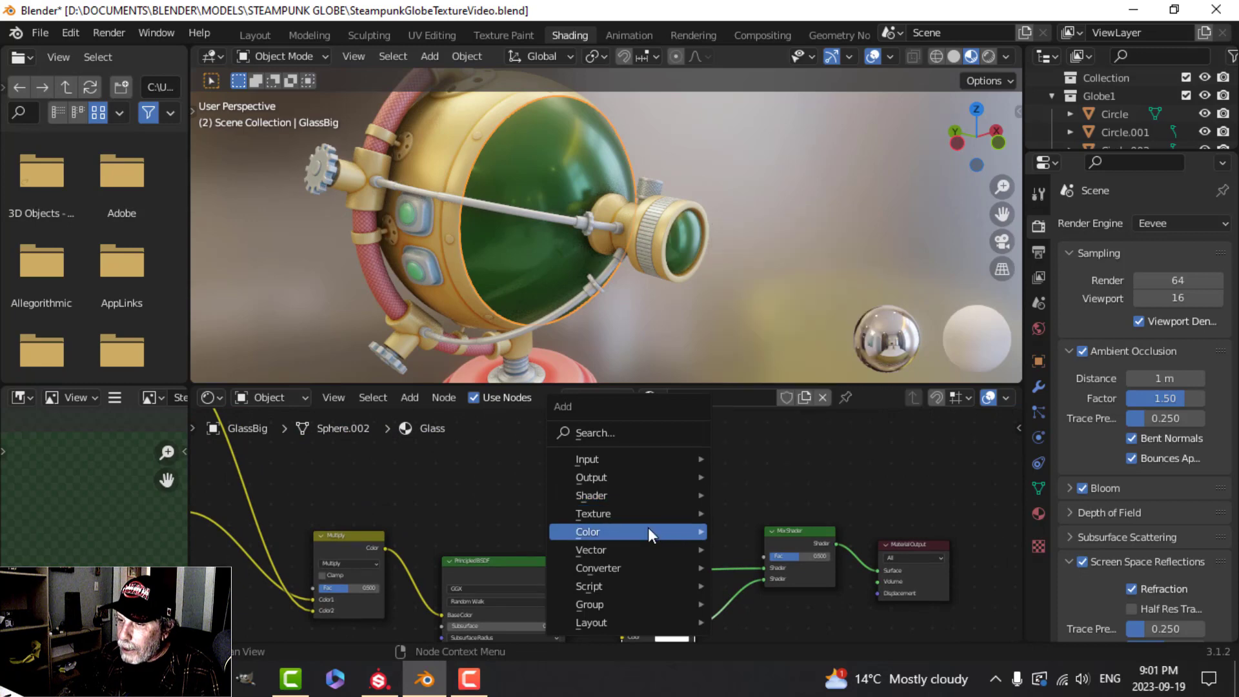
{"action": "mouse_move", "coordinate": [633, 514]}
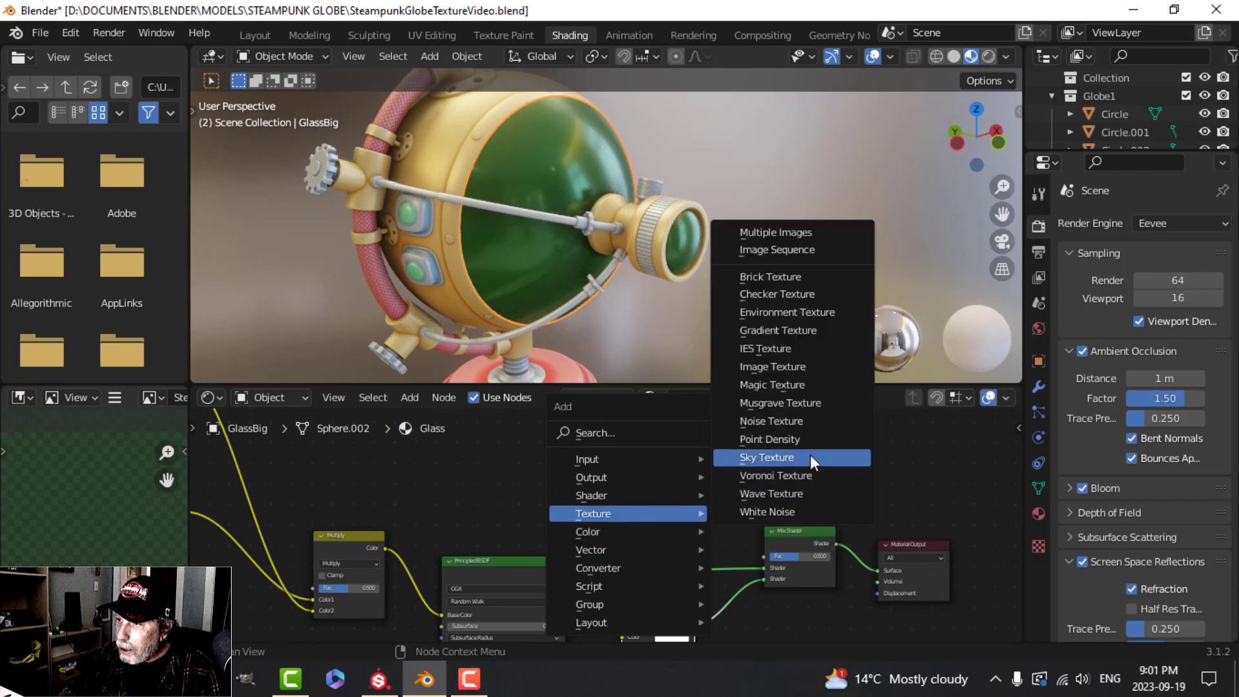
{"action": "left_click", "coordinate": [796, 367]}
{"action": "left_click", "coordinate": [581, 446]}
Step: Maximize the node editor and connect the Mapping node's Vector output to the empty Image Texture node's Vector input
{"action": "scroll", "coordinate": [525, 481], "scroll_direction": "down", "scroll_amount": 3}
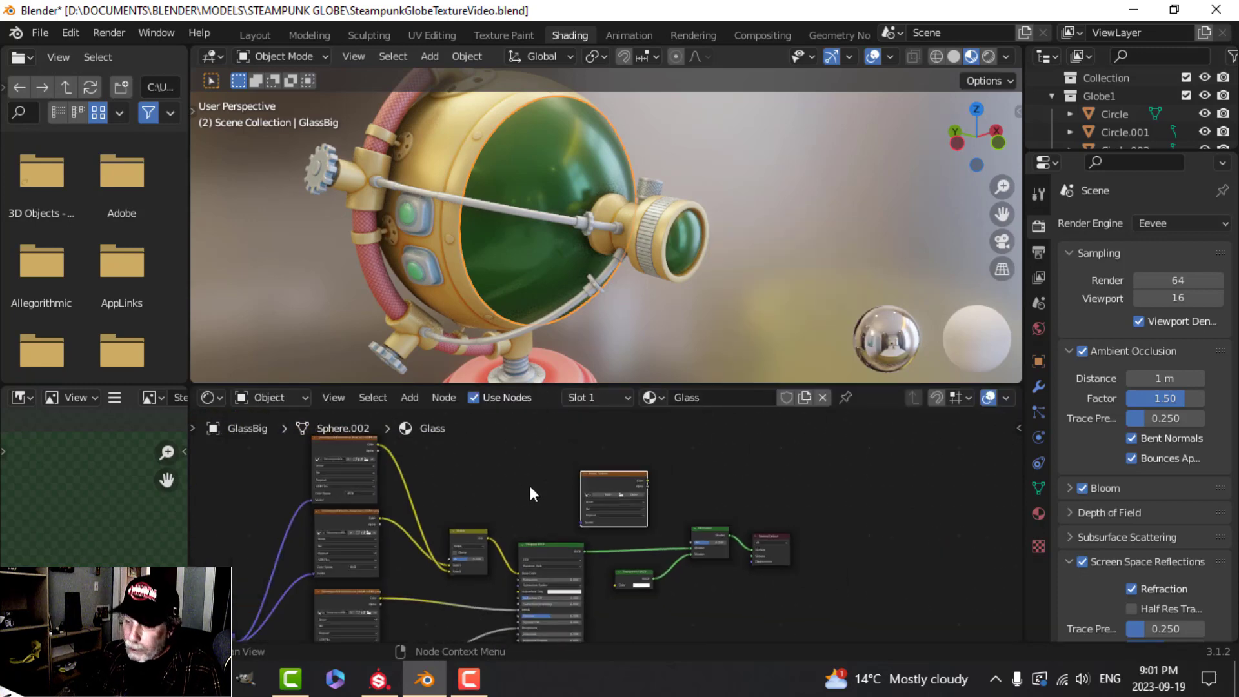
{"action": "key", "text": "ctrl+space"}
{"action": "scroll", "coordinate": [567, 467], "scroll_direction": "up", "scroll_amount": 3}
{"action": "scroll", "coordinate": [641, 482], "scroll_direction": "down", "scroll_amount": 1}
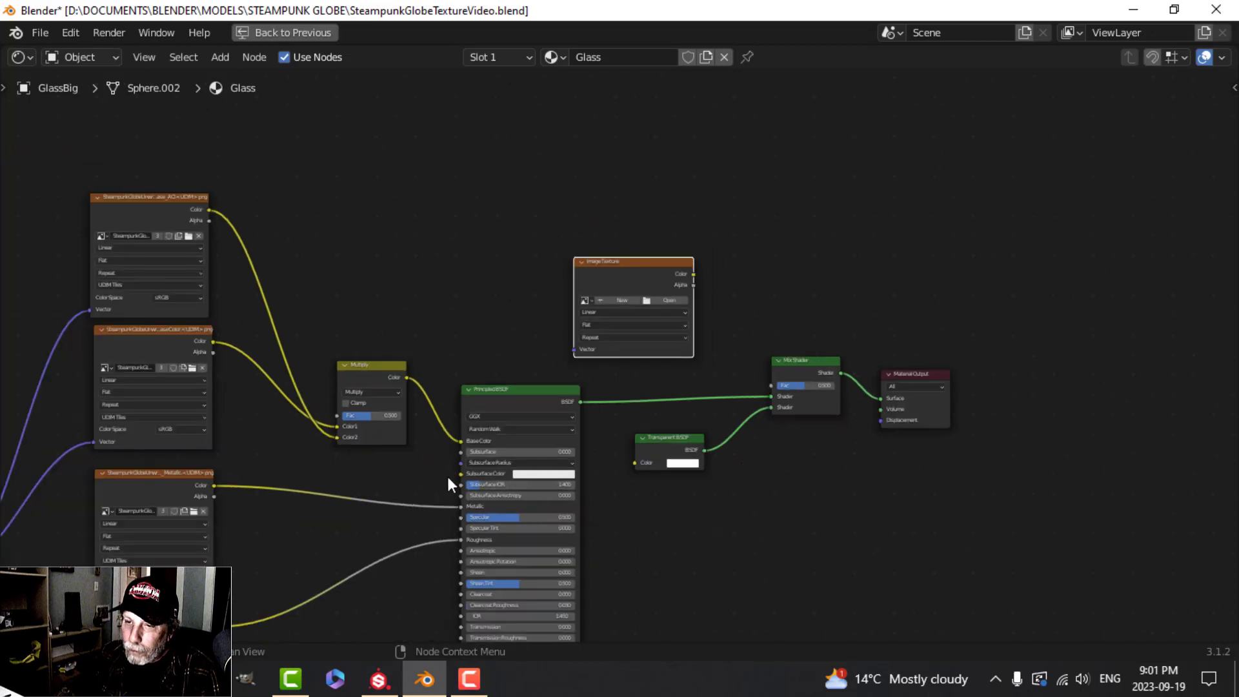
{"action": "middle_click_drag", "start_coordinate": [339, 489], "coordinate": [397, 462]}
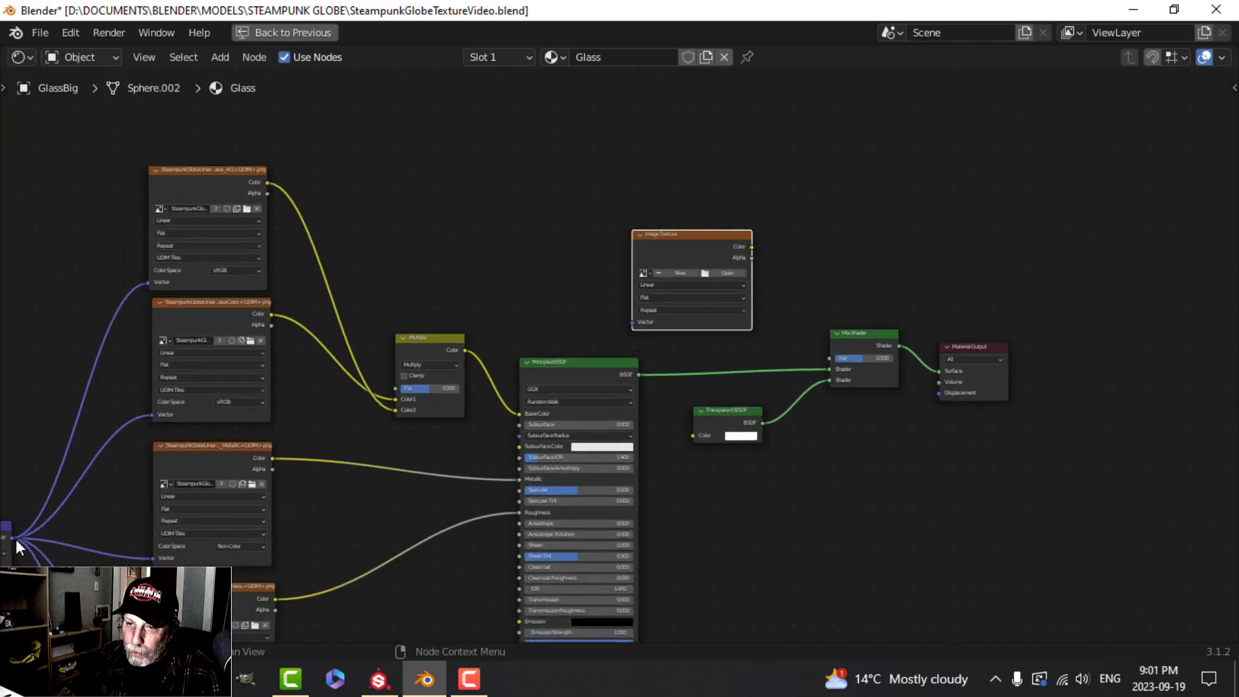
{"action": "left_click_drag", "start_coordinate": [12, 537], "coordinate": [635, 329]}
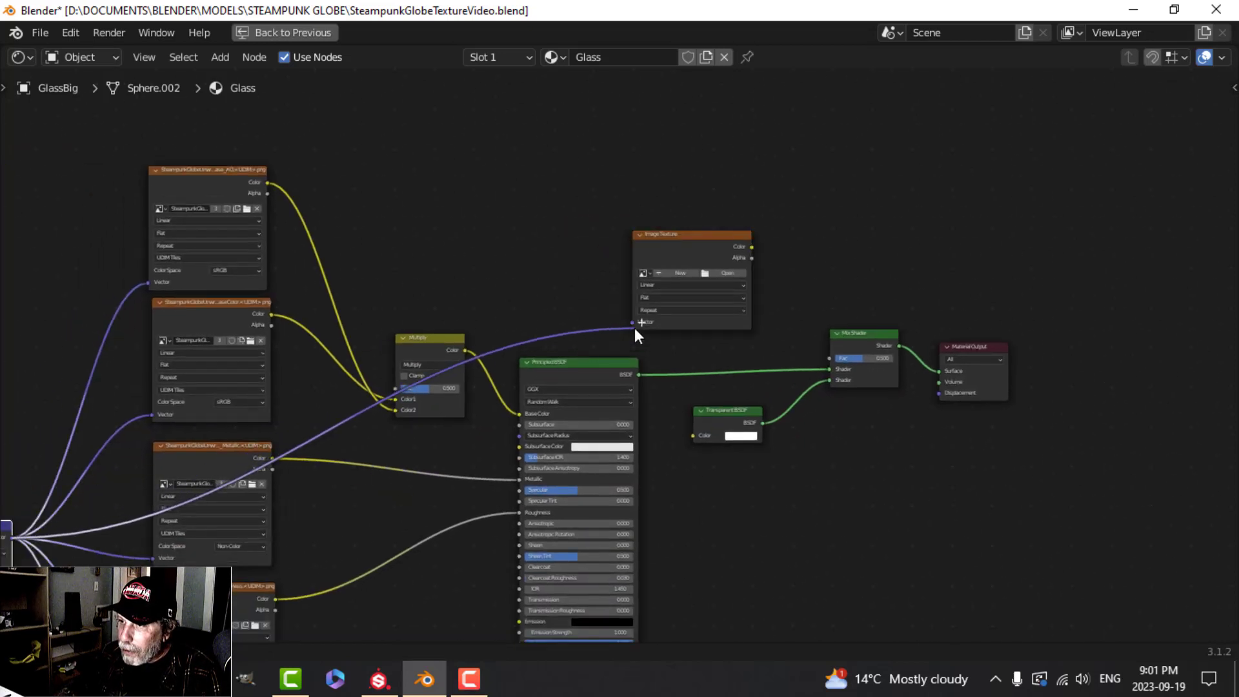
Step: Load SteampunkGlobeUnwrappingDone_Base_Opacity.1001.png into the Image Texture node and connect its Color output to the Mix Shader's Fac input
{"action": "scroll", "coordinate": [831, 270], "scroll_direction": "up", "scroll_amount": 4}
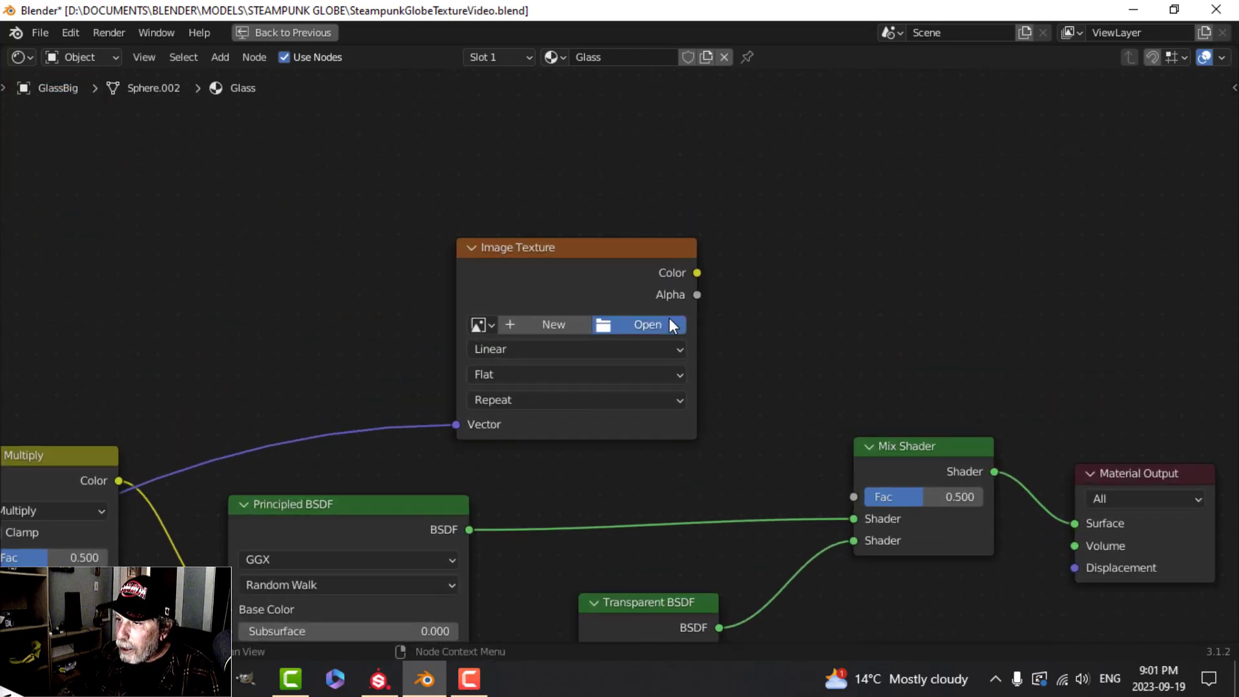
{"action": "left_click", "coordinate": [670, 324]}
{"action": "left_click", "coordinate": [444, 150]}
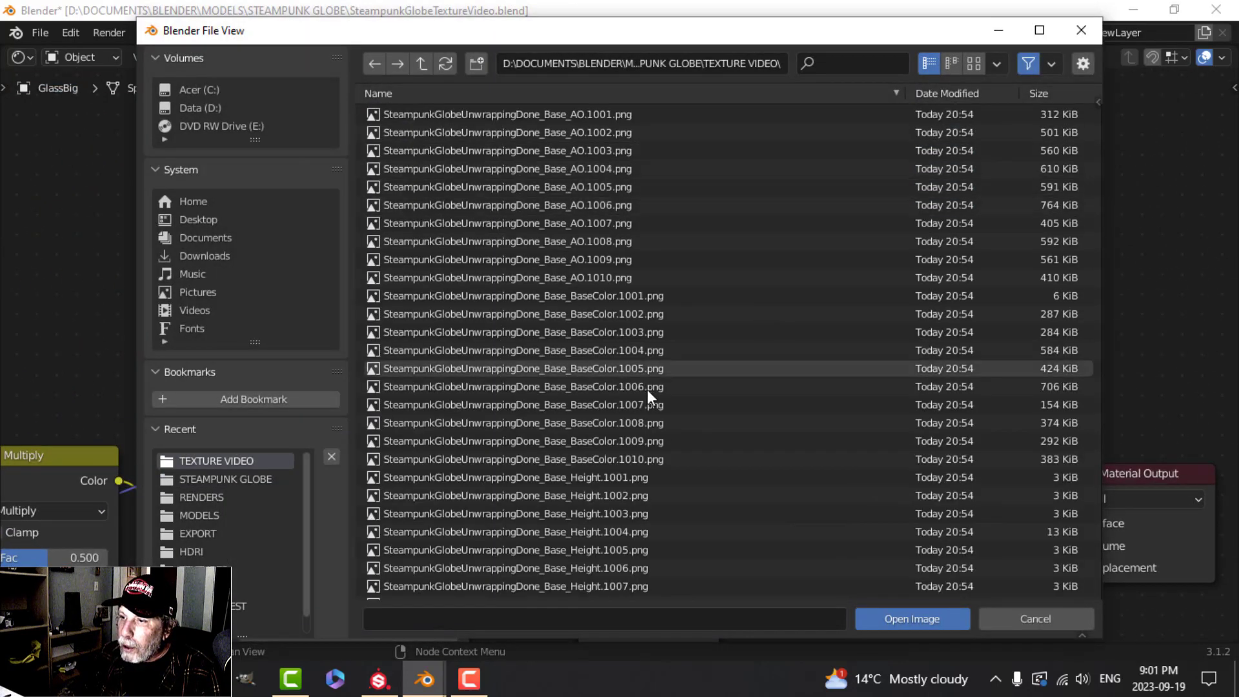
{"action": "scroll", "coordinate": [647, 392], "scroll_direction": "down", "scroll_amount": 10}
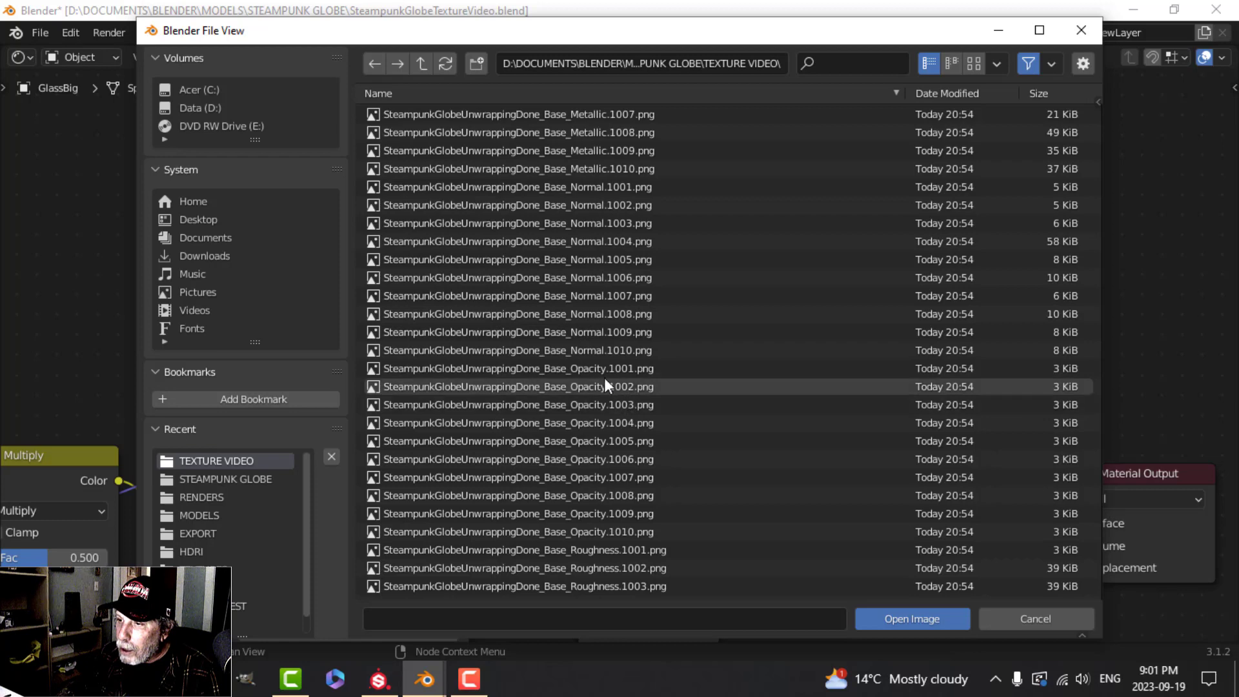
{"action": "left_click", "coordinate": [632, 370]}
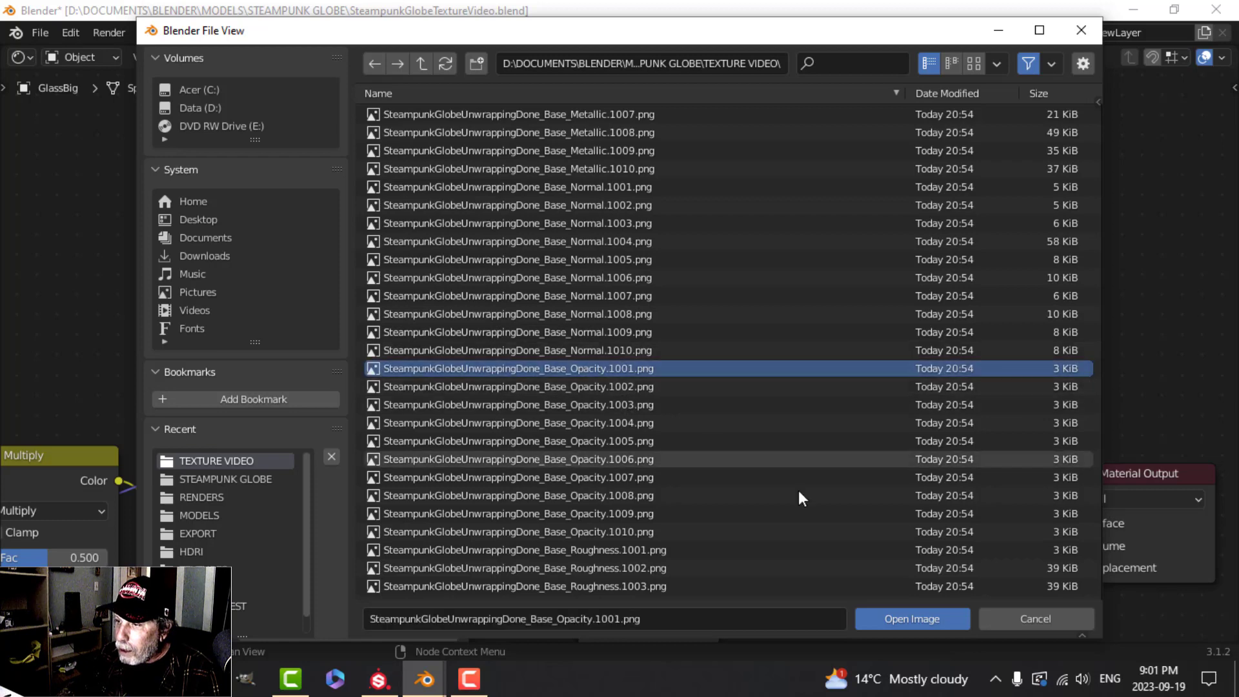
{"action": "left_click", "coordinate": [909, 617]}
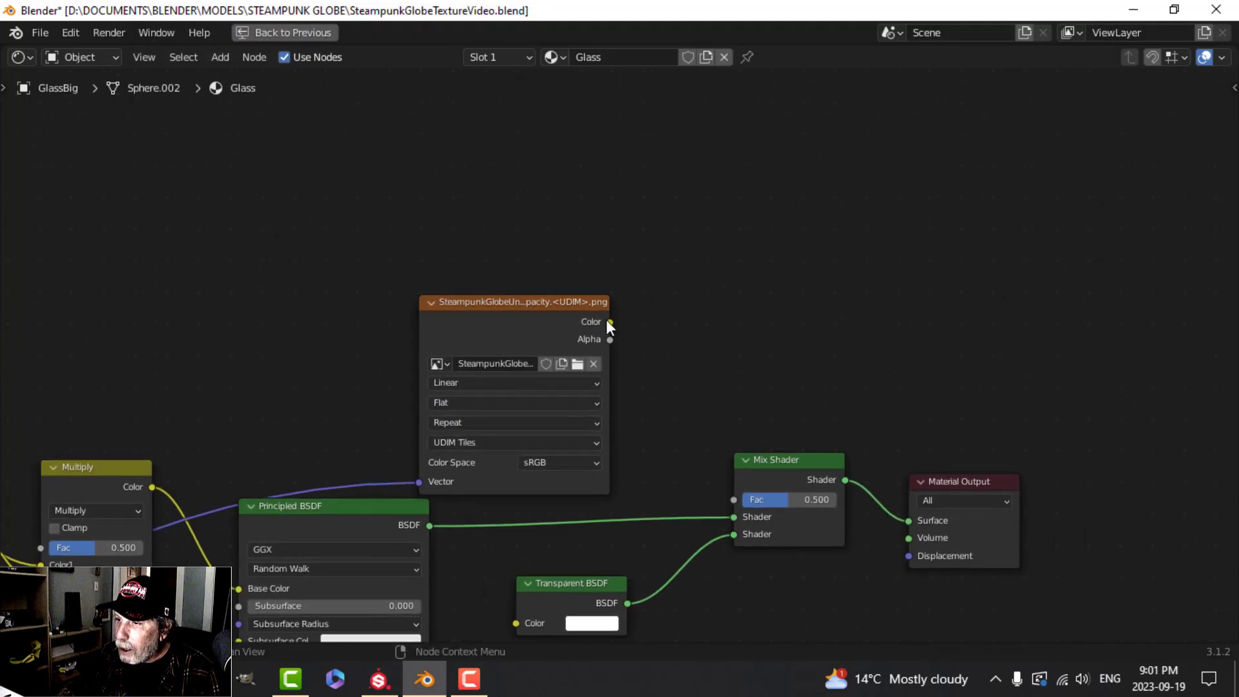
{"action": "left_click_drag", "start_coordinate": [609, 321], "coordinate": [733, 500]}
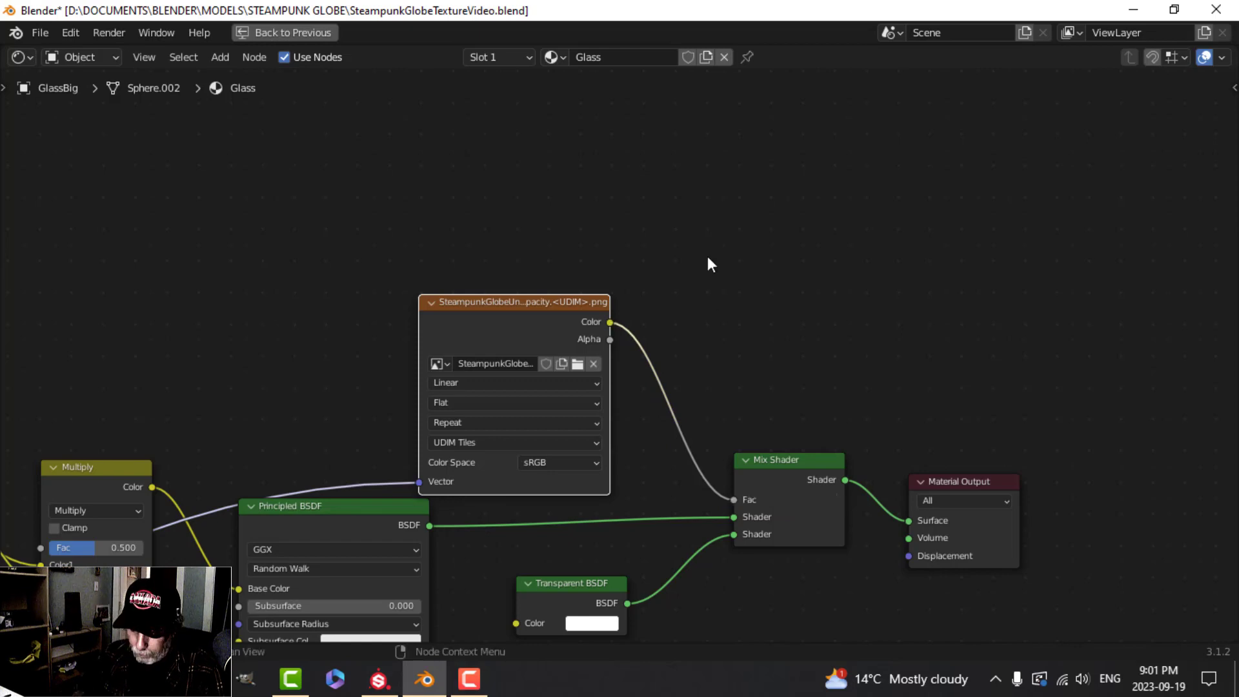
{"action": "key", "text": "ctrl+space"}
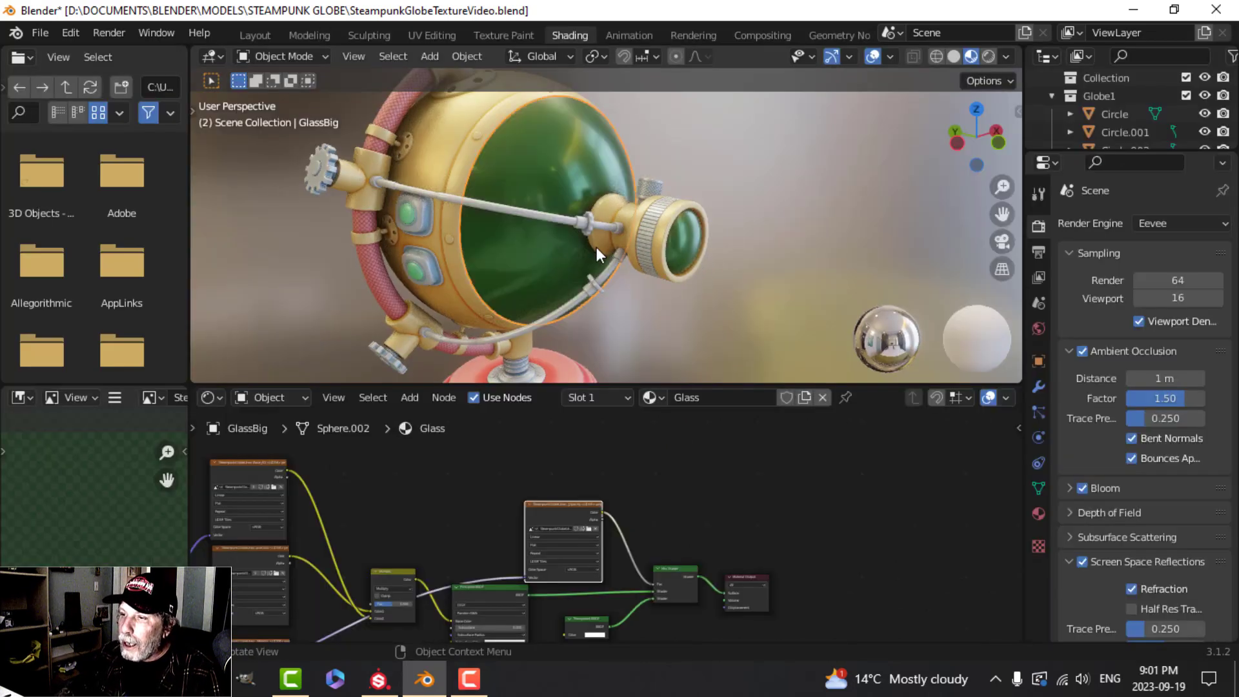
Step: Set the Glass material's Blend Mode to Alpha Blend and enable Backface Culling
{"action": "scroll", "coordinate": [723, 480], "scroll_direction": "up", "scroll_amount": 1}
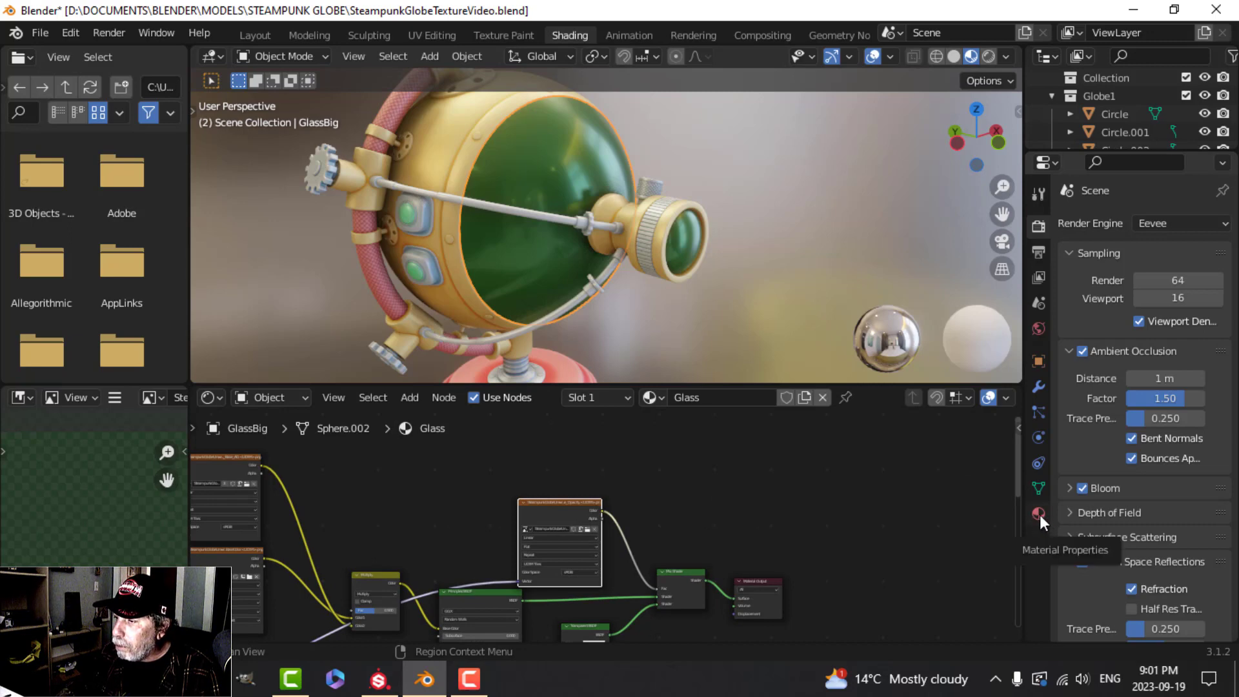
{"action": "left_click", "coordinate": [1039, 514]}
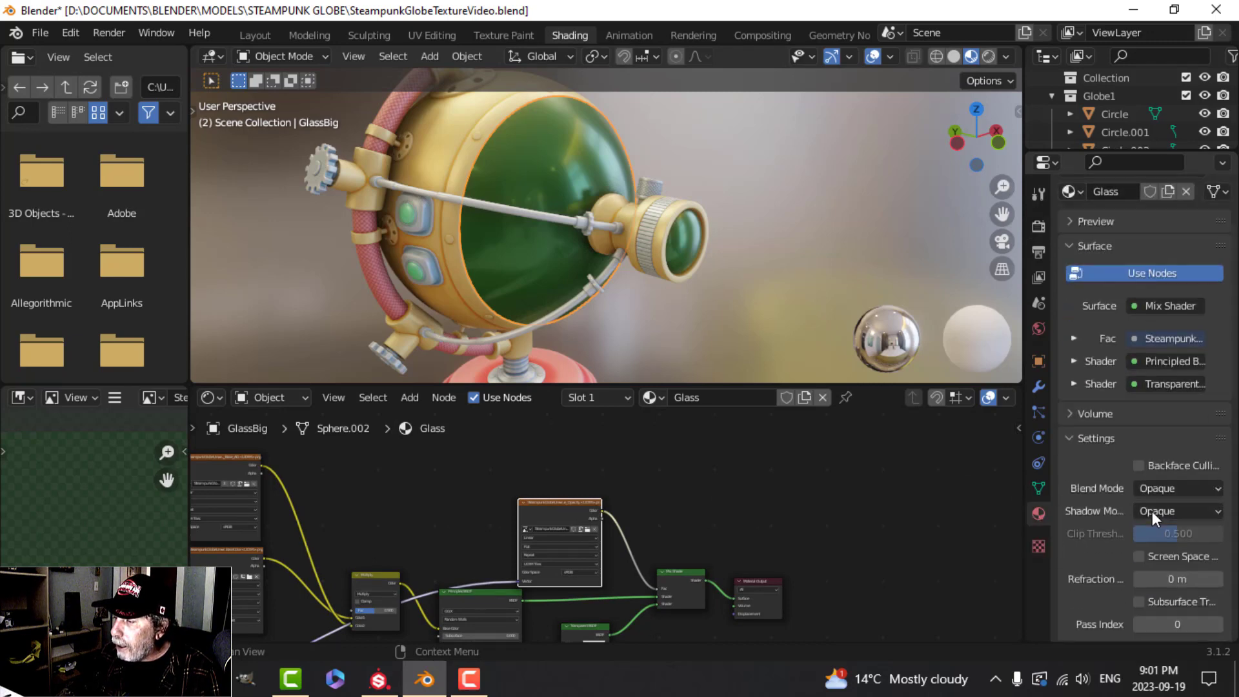
{"action": "left_click", "coordinate": [1185, 490]}
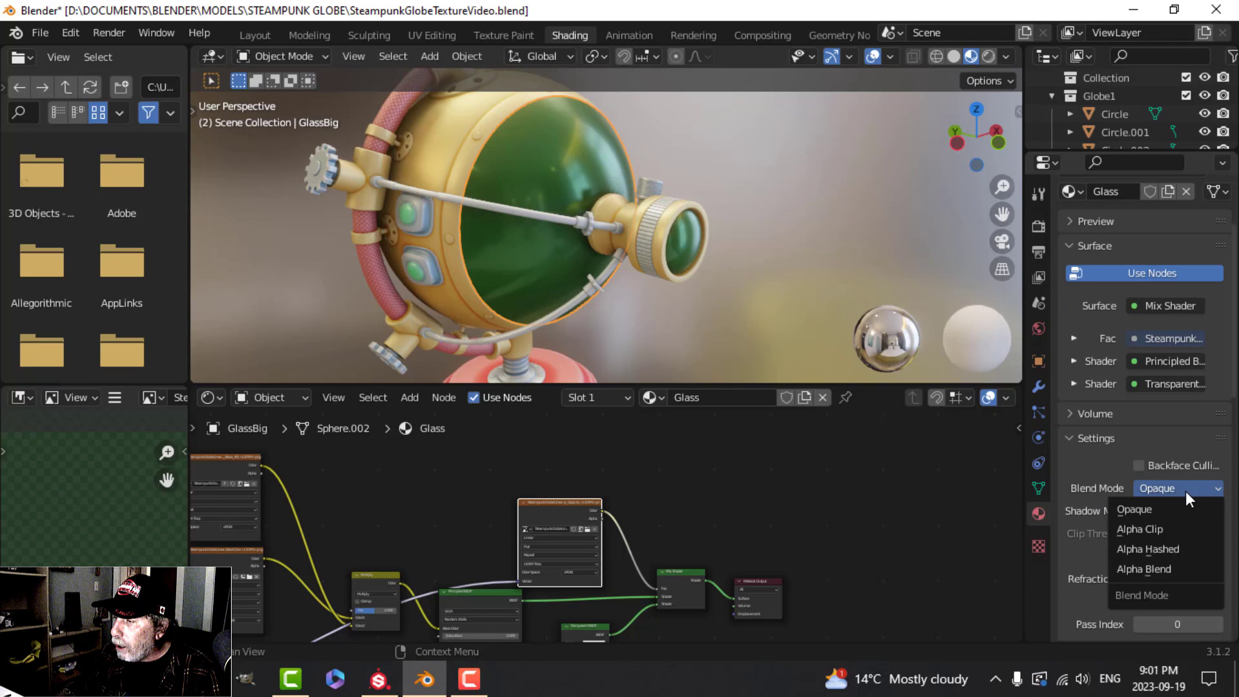
{"action": "left_click", "coordinate": [1160, 567]}
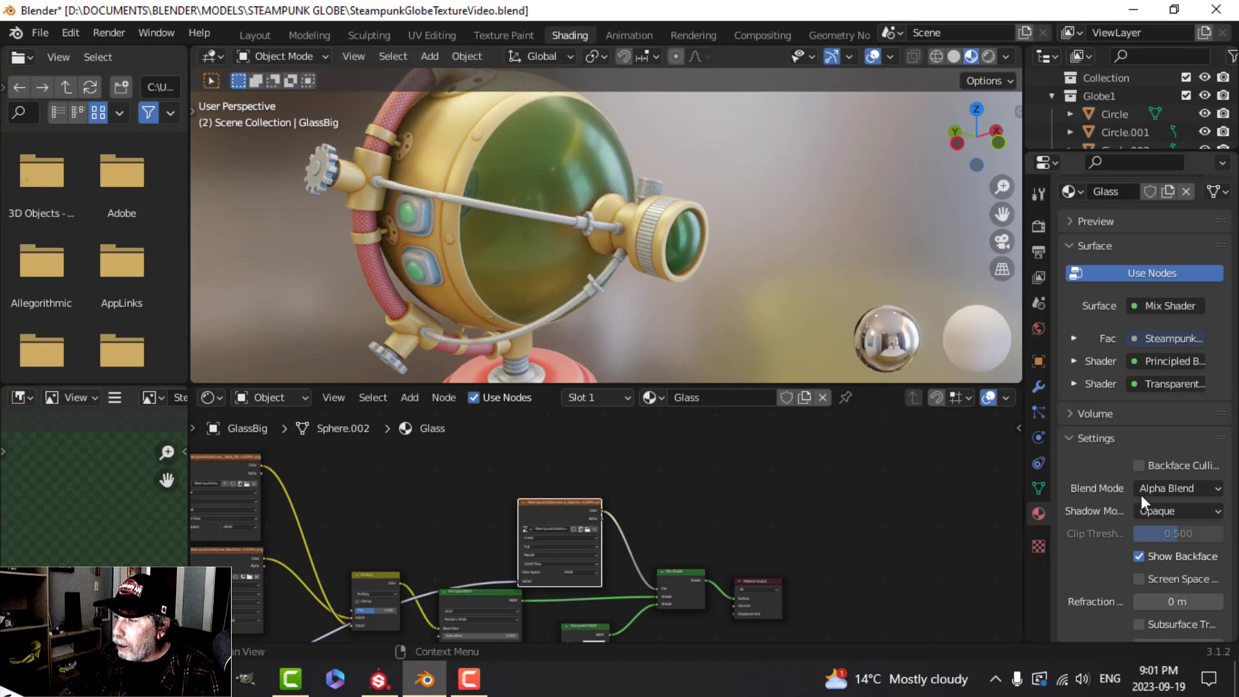
{"action": "left_click", "coordinate": [1140, 464]}
Step: Examine the large glass dome's transparency up close and from several angles
{"action": "scroll", "coordinate": [754, 280], "scroll_direction": "down", "scroll_amount": 2}
{"action": "middle_click_drag", "start_coordinate": [754, 280], "coordinate": [689, 296]}
{"action": "scroll", "coordinate": [645, 307], "scroll_direction": "up", "scroll_amount": 4}
{"action": "scroll", "coordinate": [695, 284], "scroll_direction": "up", "scroll_amount": 4}
{"action": "scroll", "coordinate": [695, 282], "scroll_direction": "down", "scroll_amount": 5}
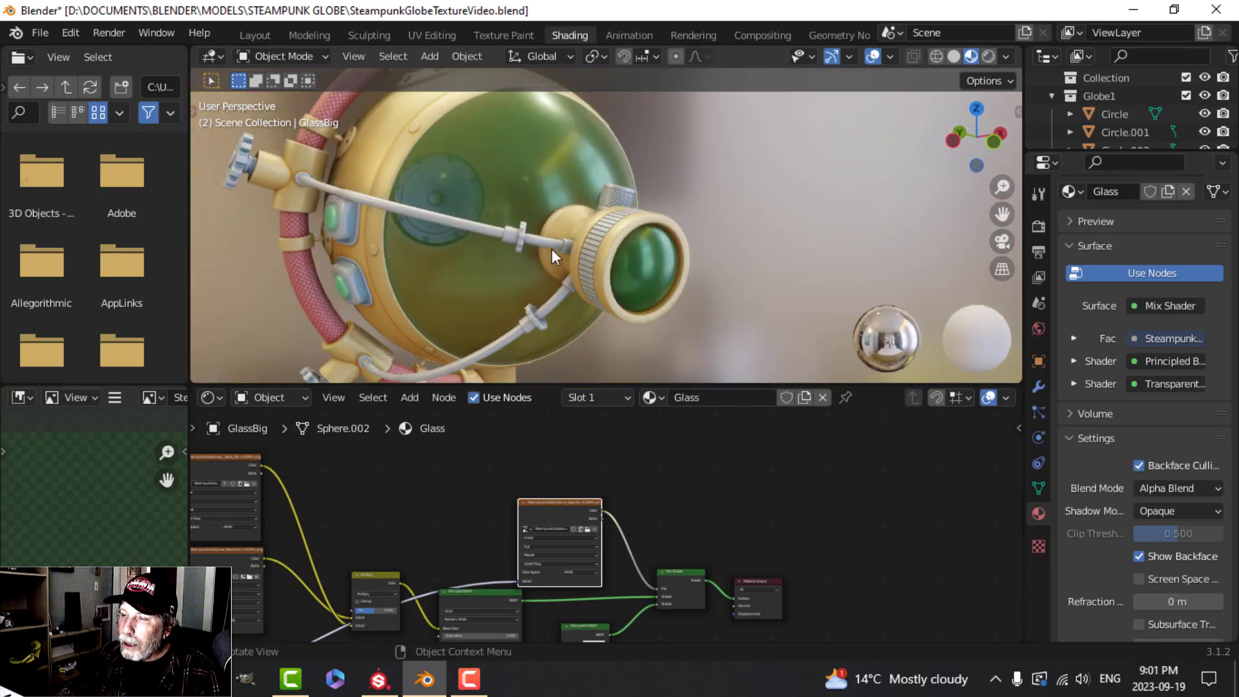
{"action": "middle_click_drag", "start_coordinate": [551, 249], "coordinate": [590, 292]}
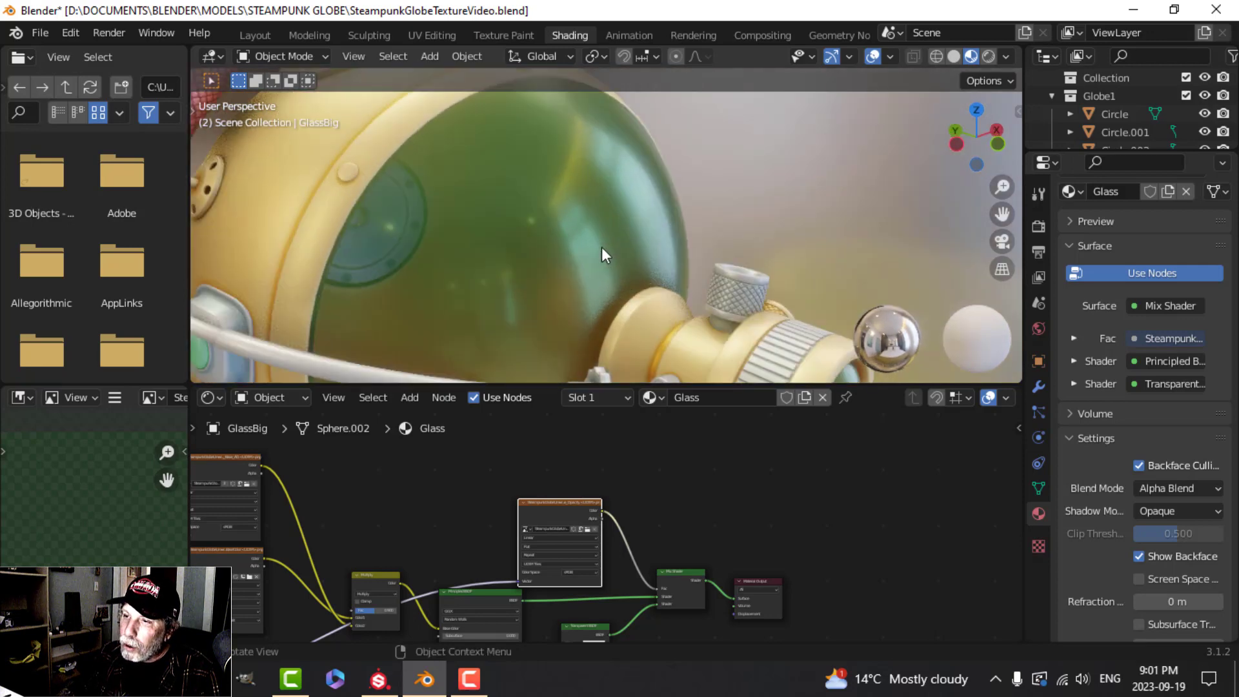
{"action": "scroll", "coordinate": [601, 247], "scroll_direction": "down", "scroll_amount": 3}
{"action": "mouse_move", "coordinate": [595, 249]}
{"action": "middle_mouse_down"}
{"action": "mouse_move", "coordinate": [611, 218]}
{"action": "mouse_move", "coordinate": [582, 236]}
{"action": "middle_mouse_up"}
{"action": "scroll", "coordinate": [597, 222], "scroll_direction": "up", "scroll_amount": 2}
{"action": "scroll", "coordinate": [592, 237], "scroll_direction": "down", "scroll_amount": 2}
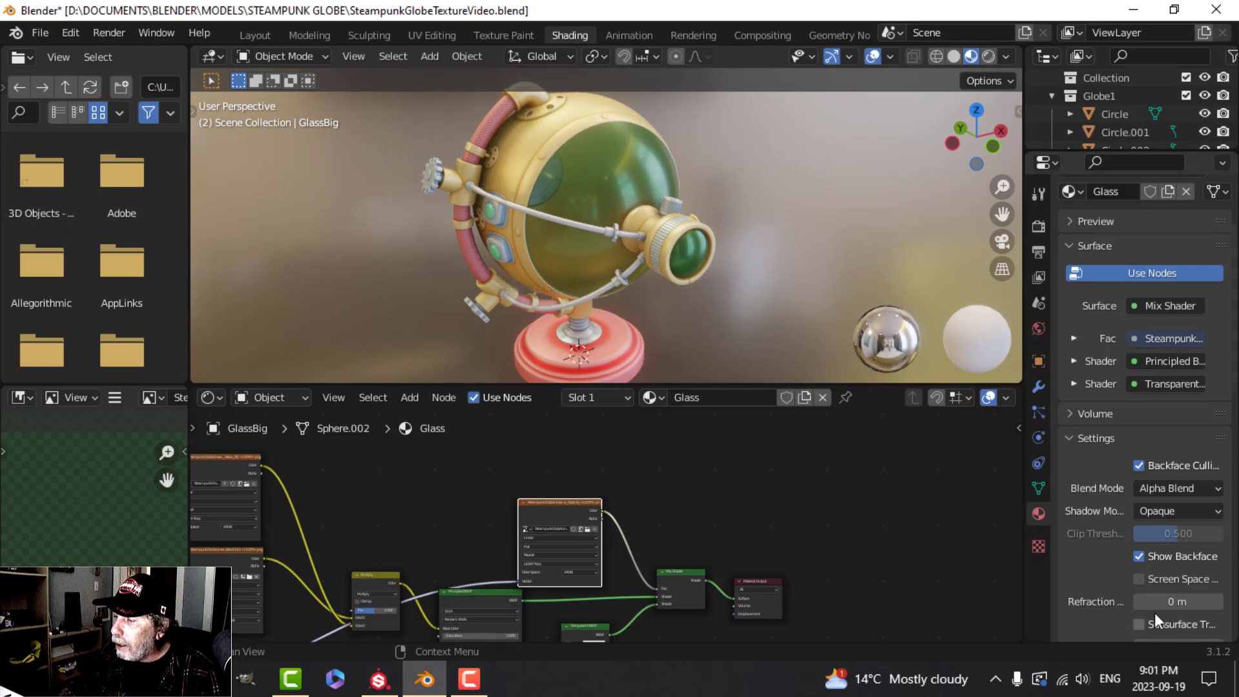
Step: Enable Screen Space Refraction for the Glass material
{"action": "left_click", "coordinate": [1143, 578]}
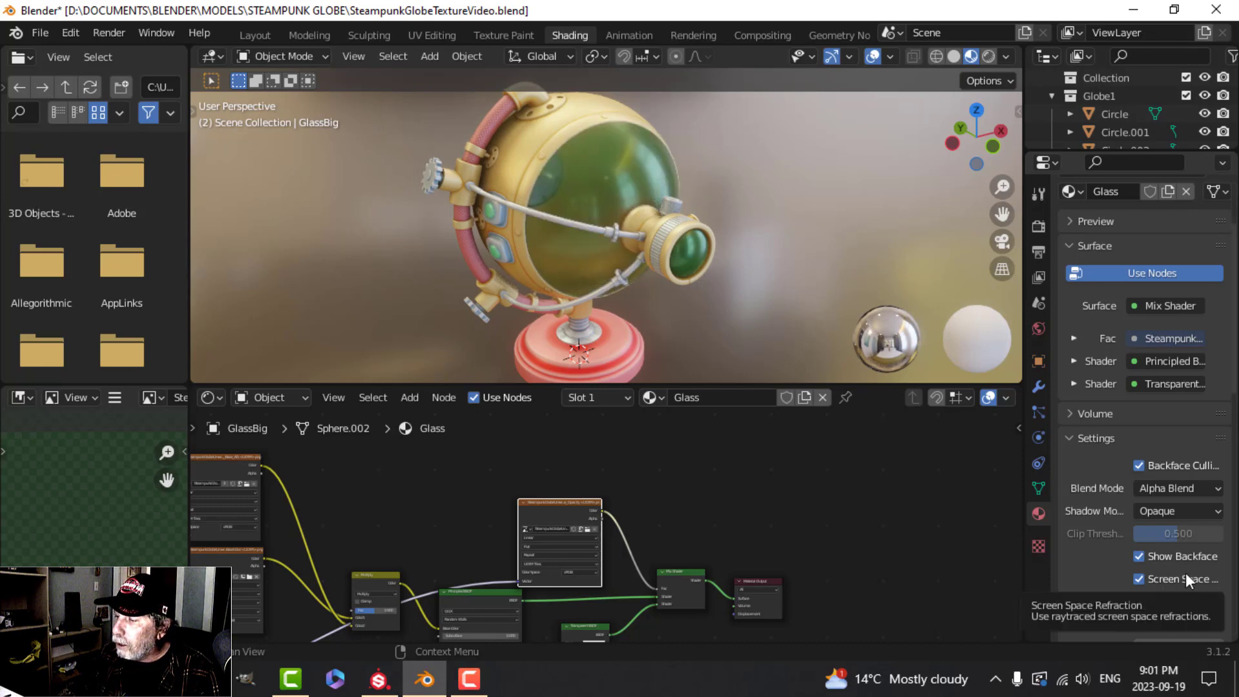
Step: Enlarge the Outliner, unhide the GLOBE object inside the glass dome, and select it
{"action": "scroll", "coordinate": [664, 288], "scroll_direction": "up", "scroll_amount": 2}
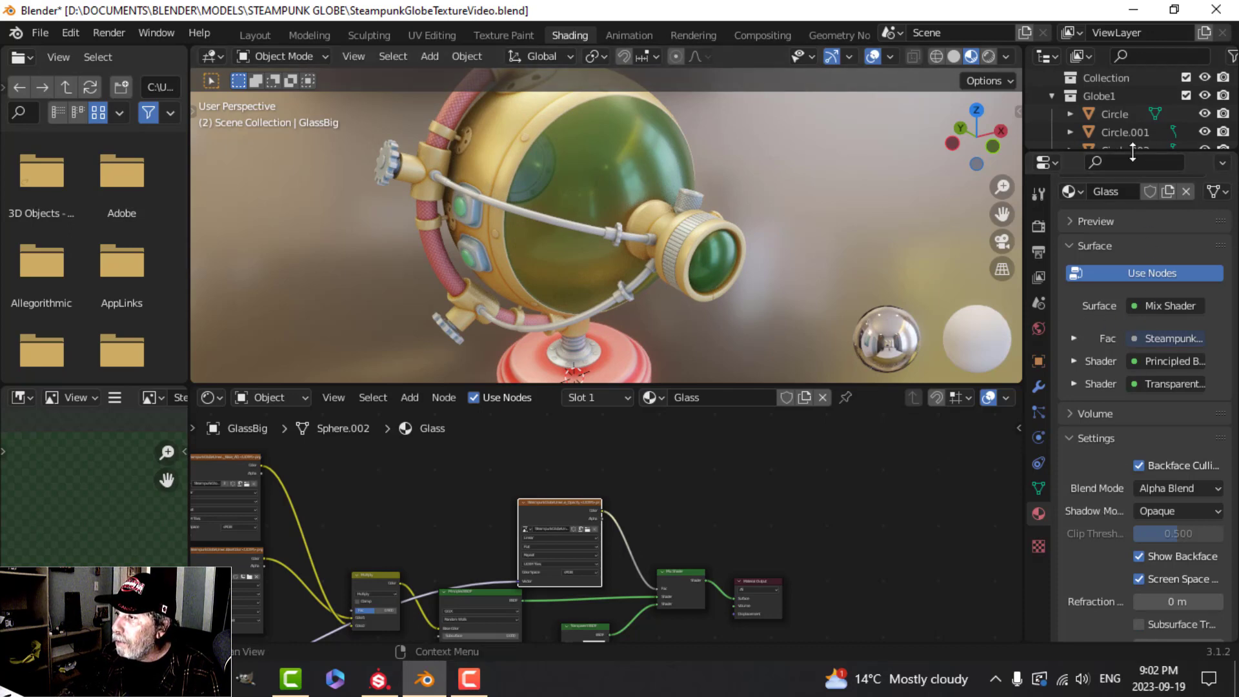
{"action": "left_click_drag", "start_coordinate": [1132, 153], "coordinate": [1139, 364]}
{"action": "scroll", "coordinate": [1145, 292], "scroll_direction": "down", "scroll_amount": 5}
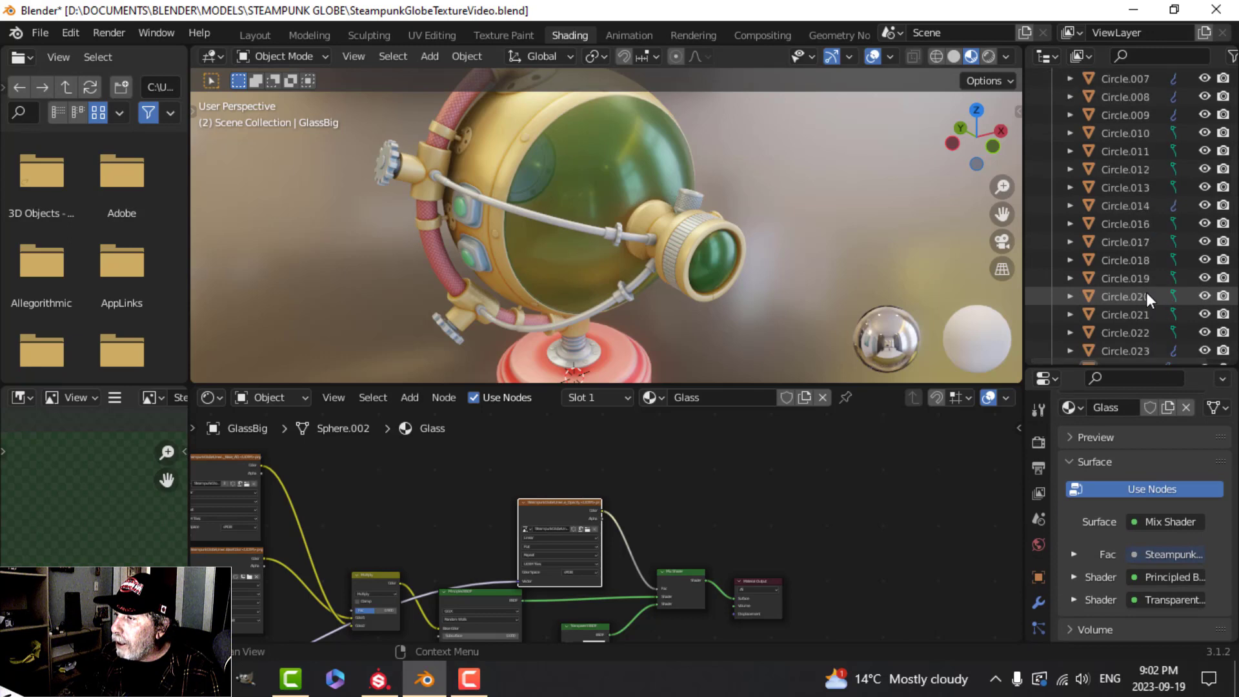
{"action": "scroll", "coordinate": [1146, 293], "scroll_direction": "down", "scroll_amount": 5}
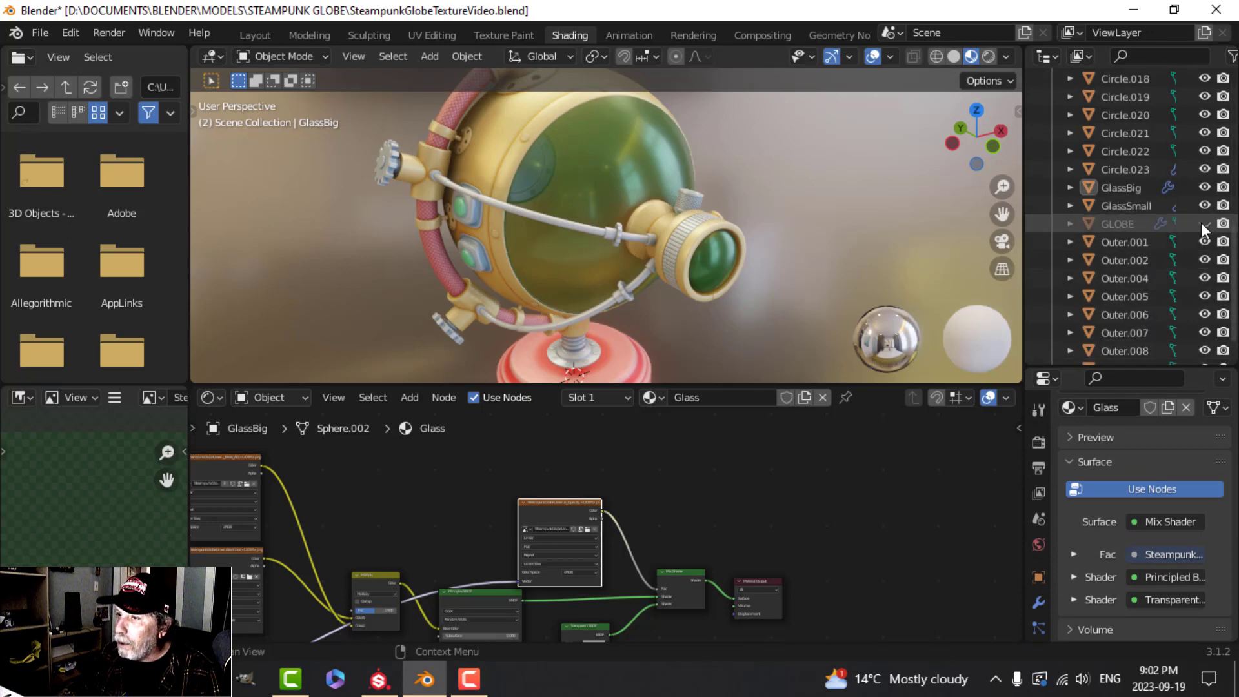
{"action": "left_click", "coordinate": [1203, 224]}
{"action": "left_click", "coordinate": [606, 169]}
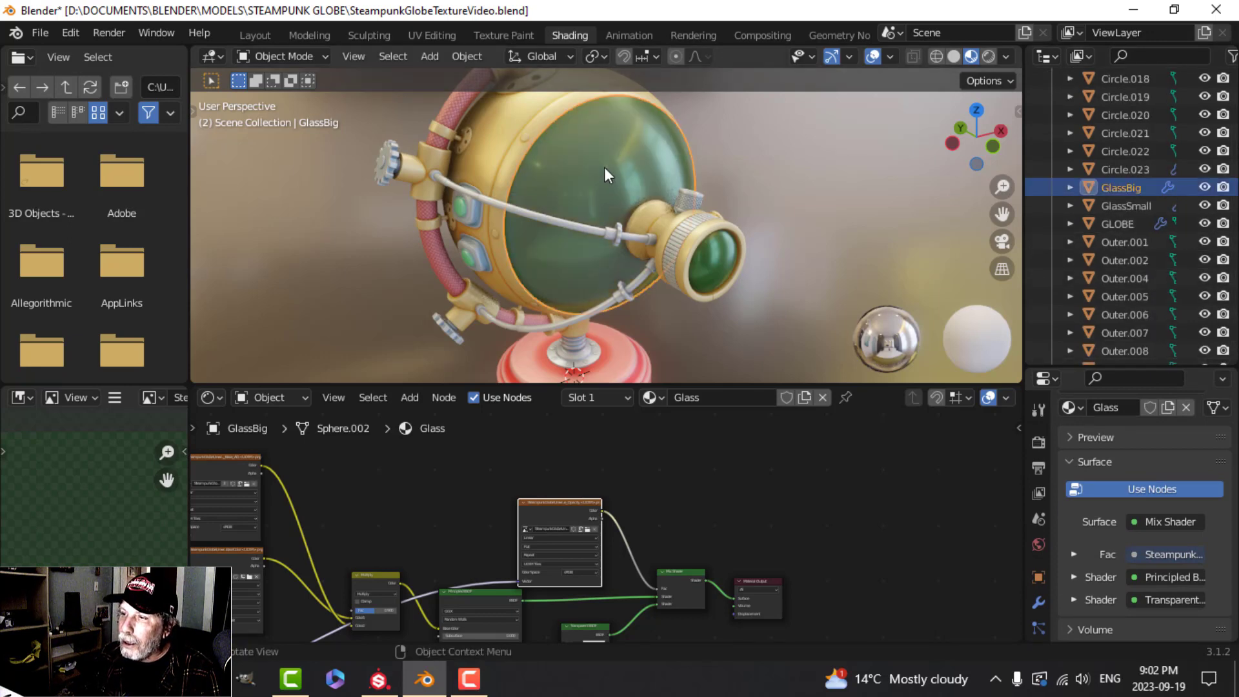
{"action": "left_click", "coordinate": [1124, 223]}
Step: Add an Image Texture node with linked Mapping and Texture Coordinate nodes to the Globe material
{"action": "middle_click_drag", "start_coordinate": [646, 531], "coordinate": [747, 453], "text": "shift"}
{"action": "scroll", "coordinate": [741, 490], "scroll_direction": "down", "scroll_amount": 3}
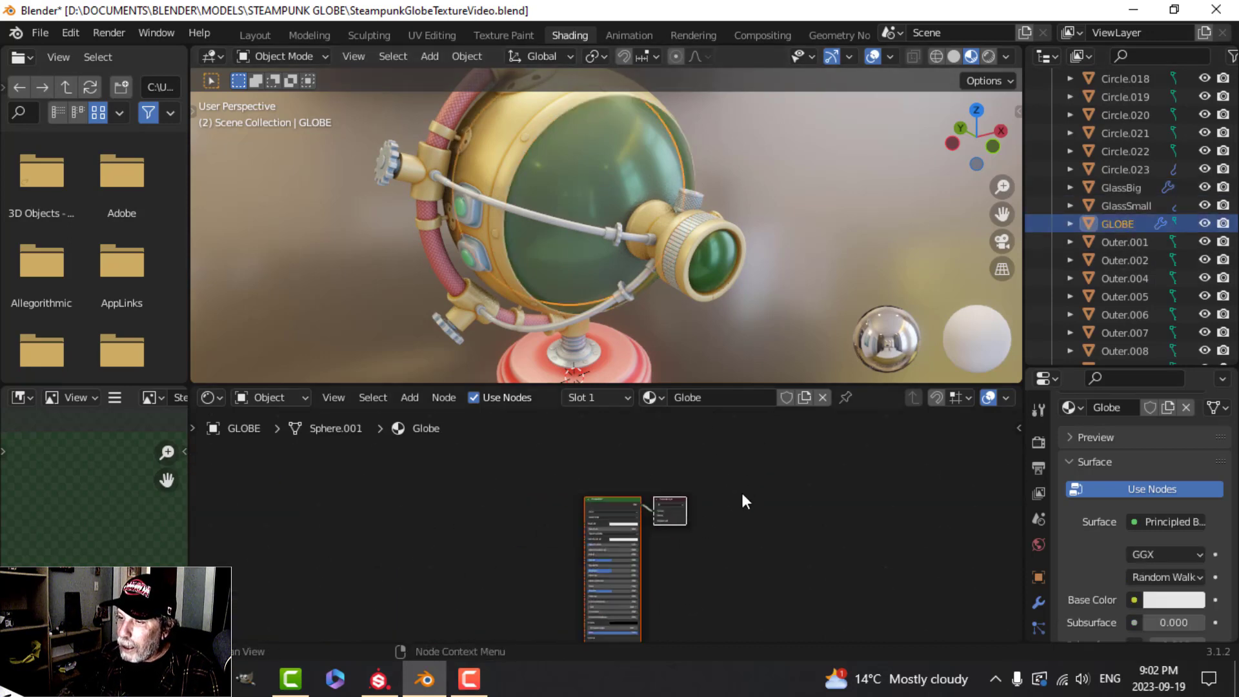
{"action": "middle_click_drag", "start_coordinate": [721, 545], "coordinate": [844, 545], "text": "shift"}
{"action": "scroll", "coordinate": [802, 529], "scroll_direction": "up", "scroll_amount": 4}
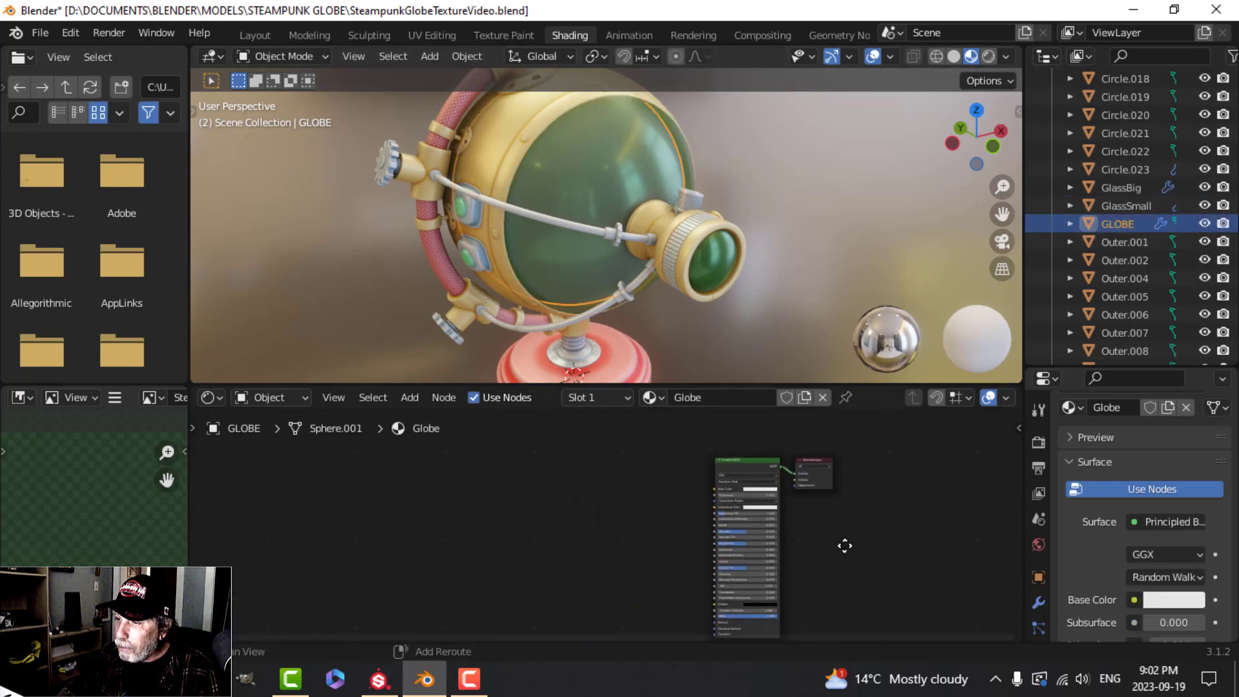
{"action": "key", "text": "shift+a"}
{"action": "mouse_move", "coordinate": [489, 511]}
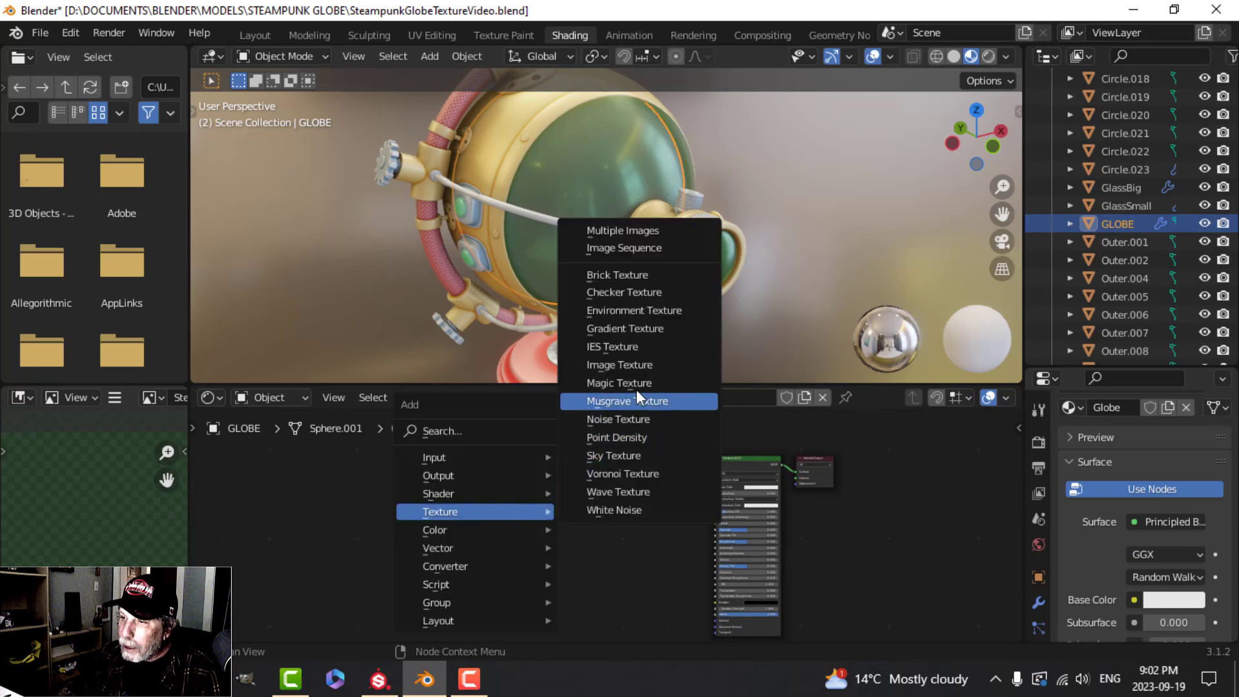
{"action": "left_click", "coordinate": [633, 368]}
{"action": "left_click", "coordinate": [532, 498]}
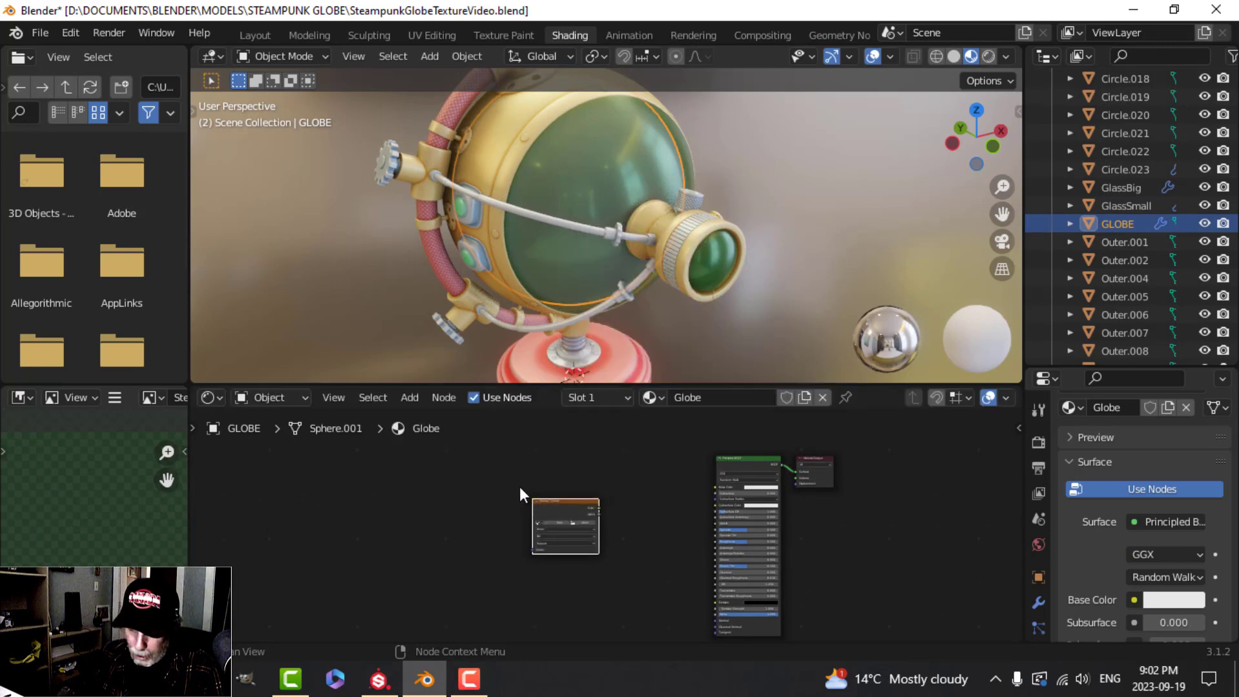
{"action": "key", "text": "ctrl+t"}
{"action": "scroll", "coordinate": [529, 490], "scroll_direction": "up", "scroll_amount": 2}
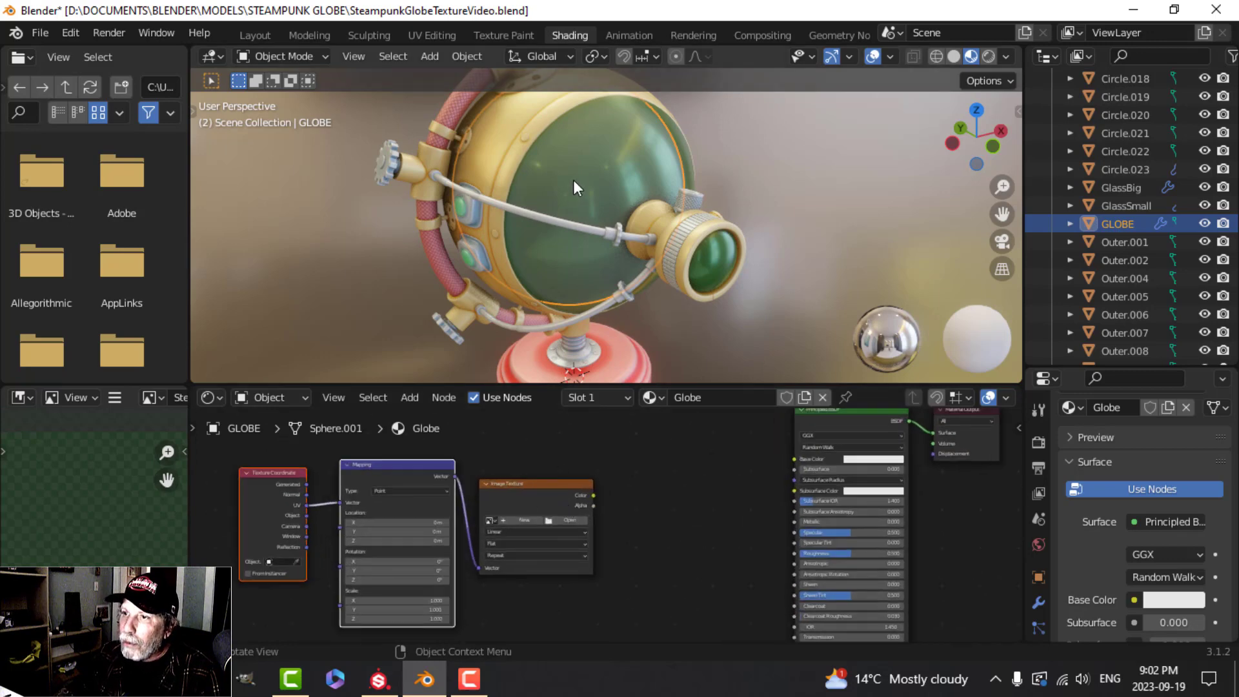
Step: In the UV Editing workspace, isolate GLOBE in front view and unwrap its whole mesh with Sphere Projection
{"action": "left_click", "coordinate": [431, 35]}
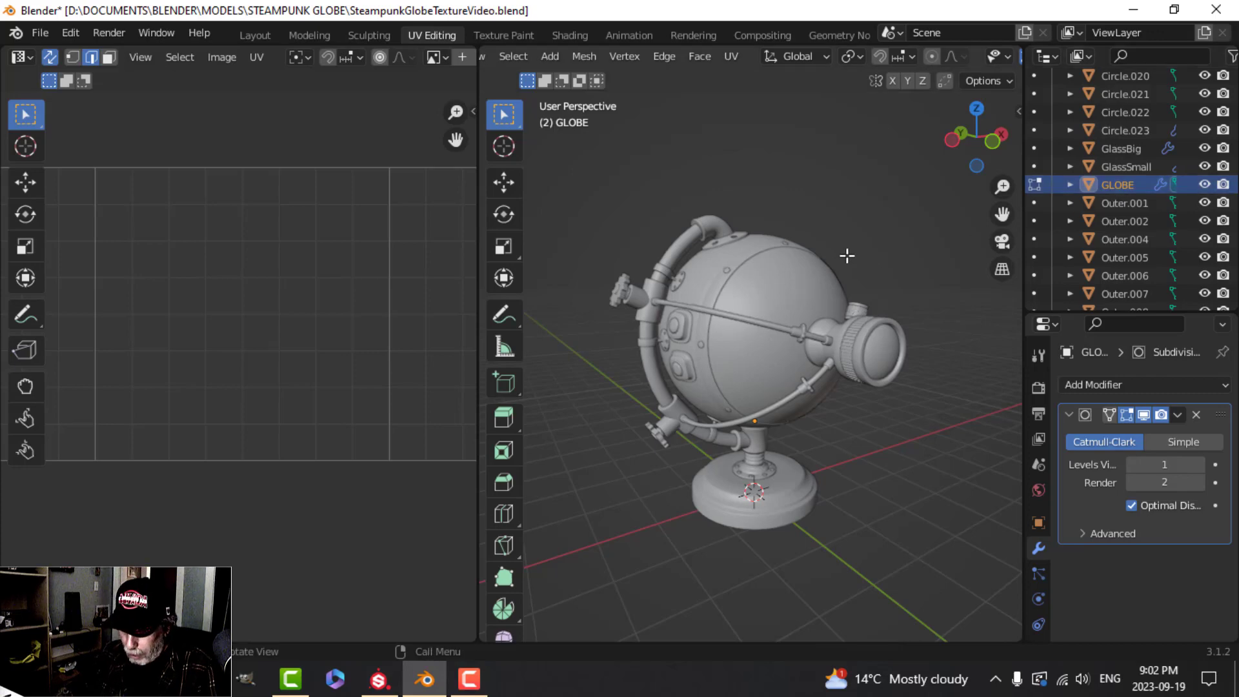
{"action": "key", "text": "KP_Divide"}
{"action": "key", "text": "KP_1"}
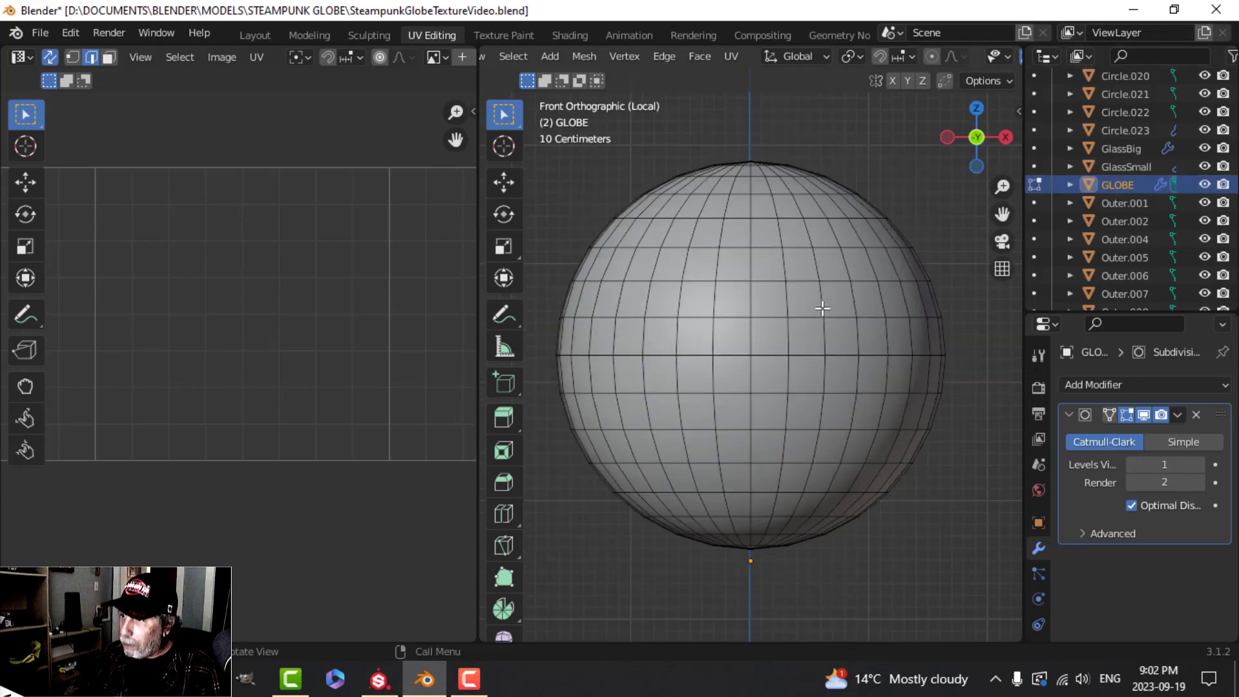
{"action": "scroll", "coordinate": [780, 356], "scroll_direction": "down", "scroll_amount": 4}
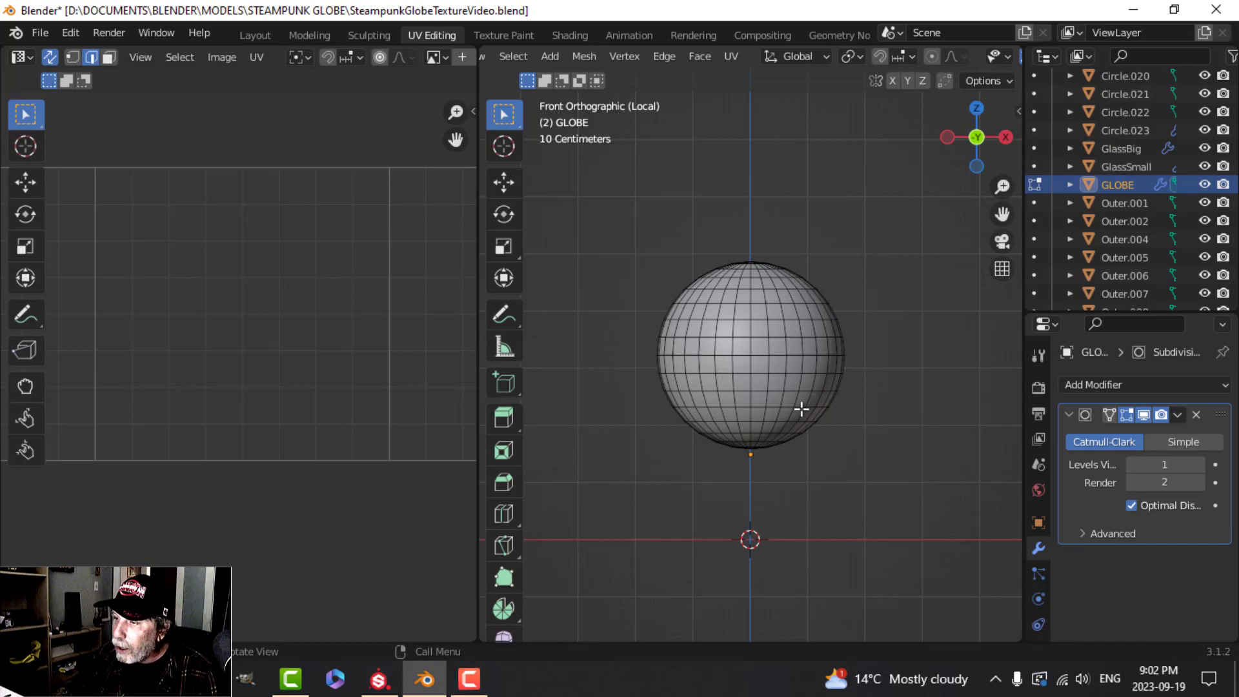
{"action": "key", "text": "a"}
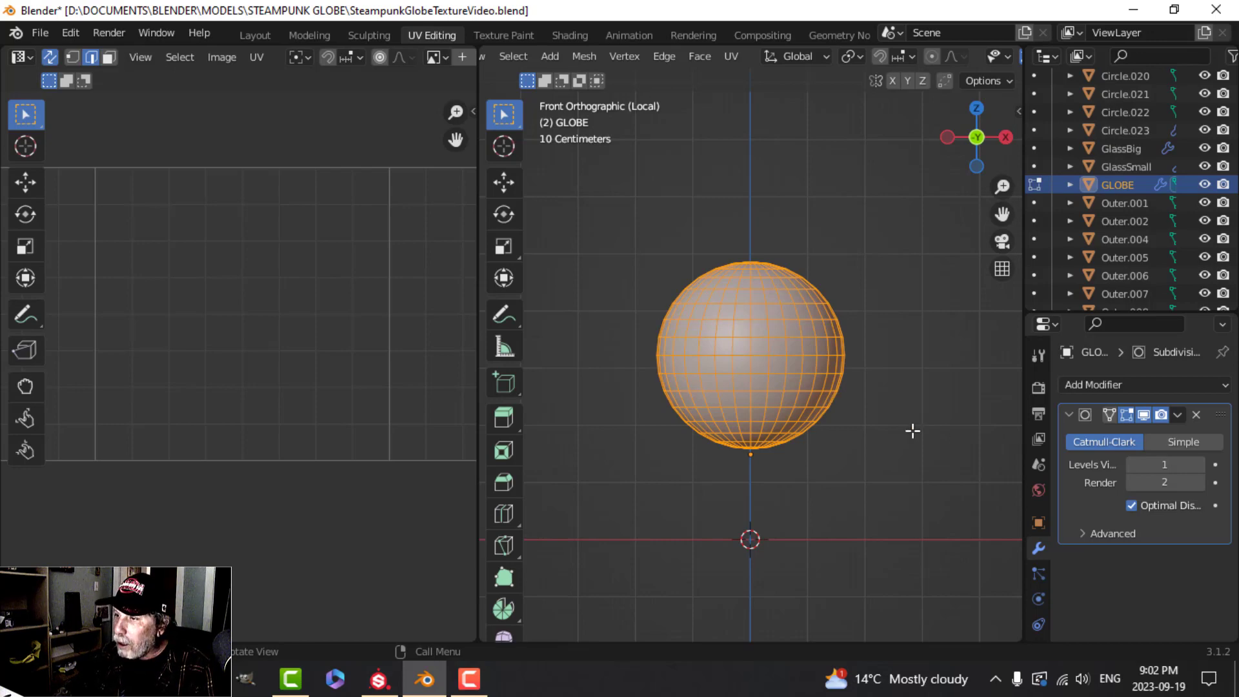
{"action": "key", "text": "u"}
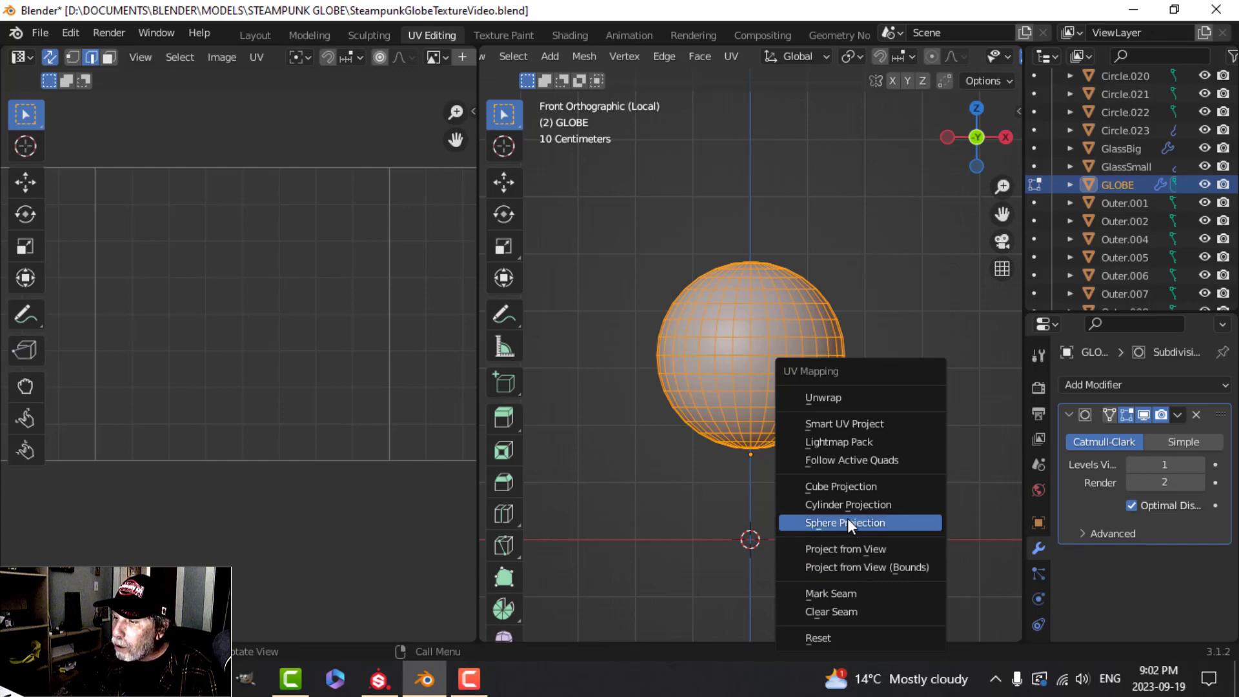
{"action": "left_click", "coordinate": [869, 522]}
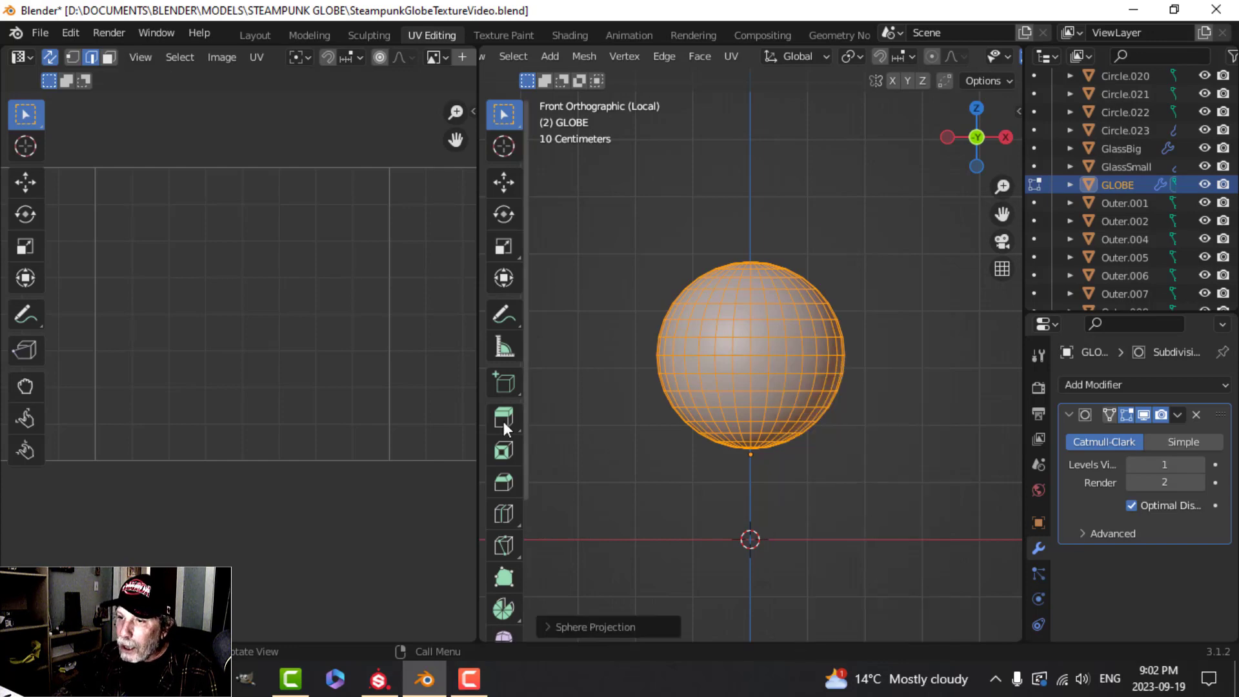
Step: Inspect the globe's UV layout, enable Clip to Bounds for the sphere projection, and return to Object Mode
{"action": "scroll", "coordinate": [249, 403], "scroll_direction": "down", "scroll_amount": 5}
{"action": "middle_click_drag", "start_coordinate": [249, 402], "coordinate": [78, 378], "text": "shift"}
{"action": "scroll", "coordinate": [207, 406], "scroll_direction": "up", "scroll_amount": 9}
{"action": "scroll", "coordinate": [149, 404], "scroll_direction": "down", "scroll_amount": 1}
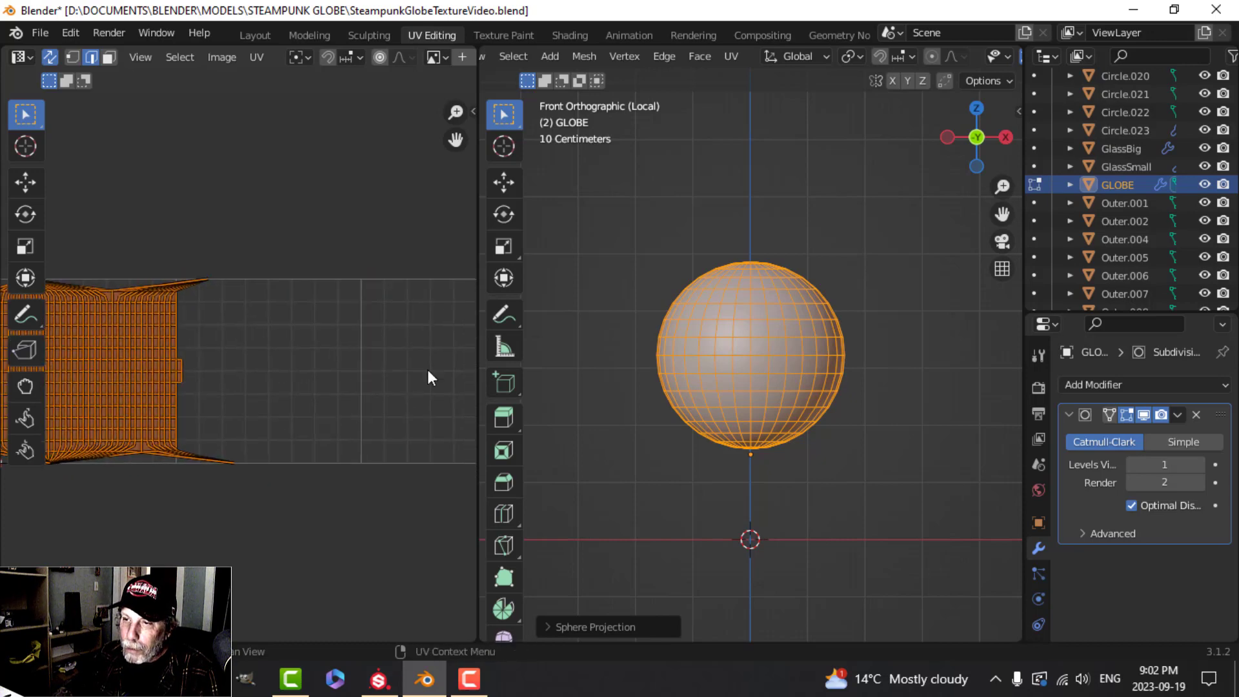
{"action": "scroll", "coordinate": [313, 378], "scroll_direction": "down", "scroll_amount": 4}
{"action": "scroll", "coordinate": [294, 370], "scroll_direction": "up", "scroll_amount": 3}
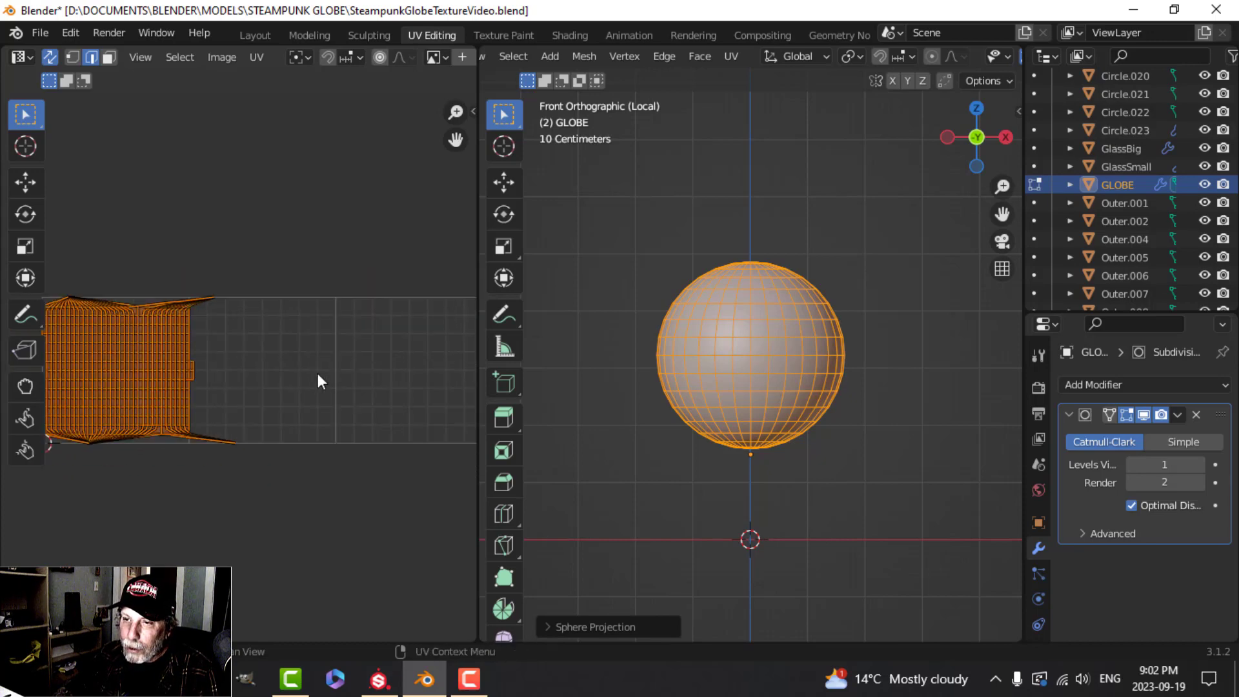
{"action": "scroll", "coordinate": [316, 375], "scroll_direction": "down", "scroll_amount": 1}
{"action": "middle_click_drag", "start_coordinate": [300, 382], "coordinate": [327, 384], "text": "shift"}
{"action": "left_click", "coordinate": [591, 624]}
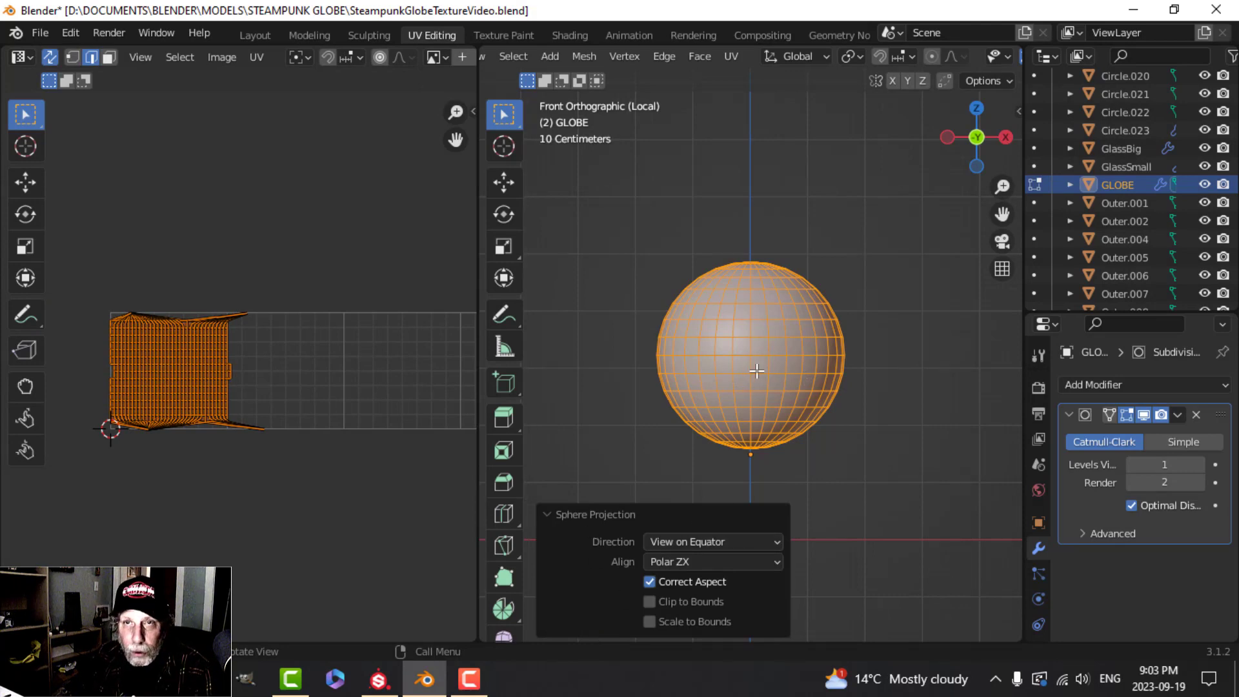
{"action": "left_click", "coordinate": [650, 601]}
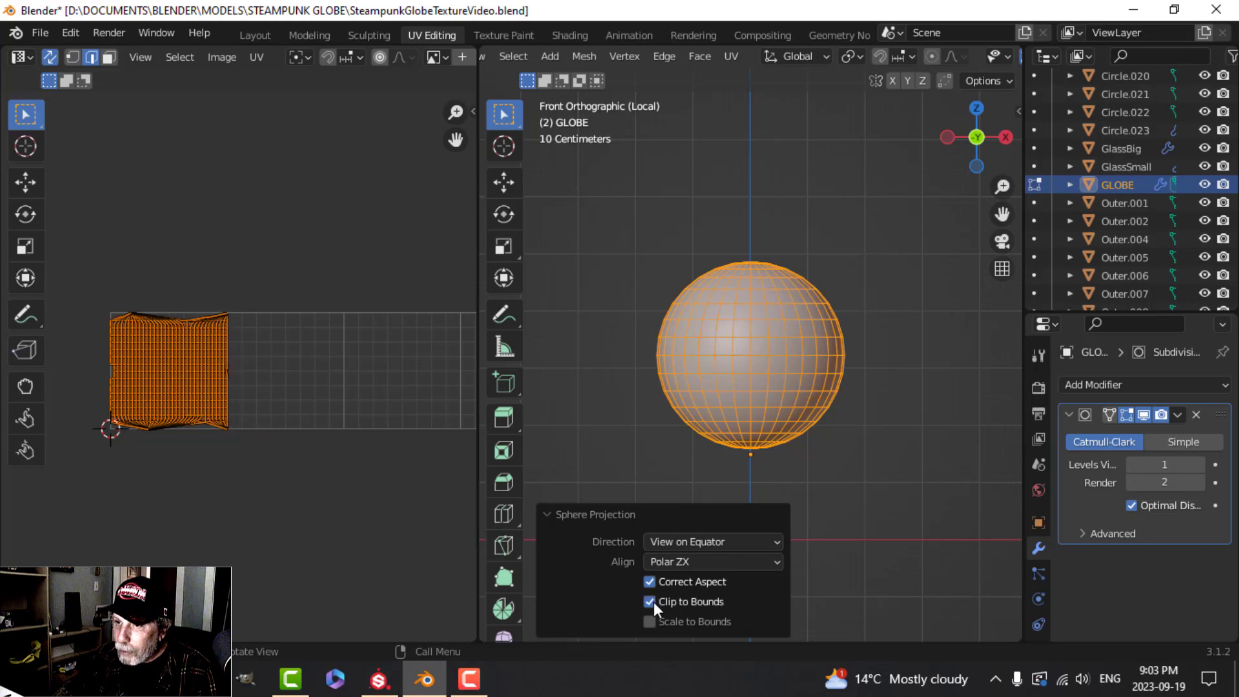
{"action": "scroll", "coordinate": [257, 334], "scroll_direction": "up", "scroll_amount": 2}
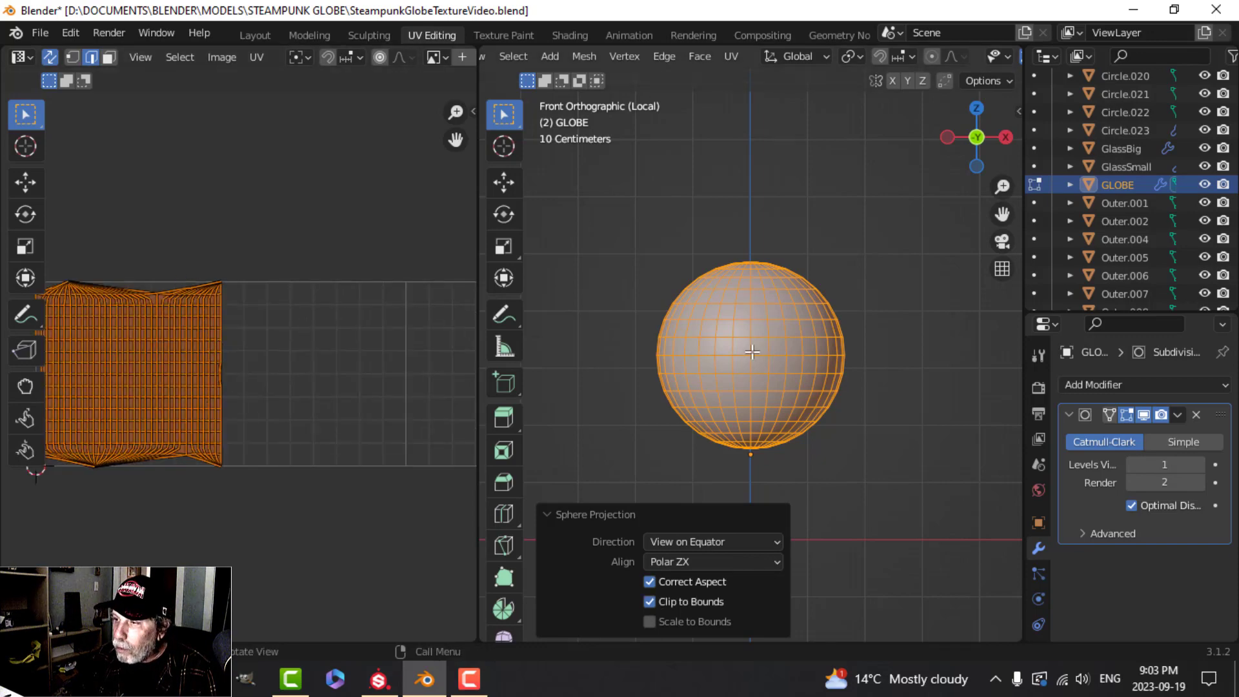
{"action": "scroll", "coordinate": [750, 352], "scroll_direction": "down", "scroll_amount": 2}
{"action": "key", "text": "Tab"}
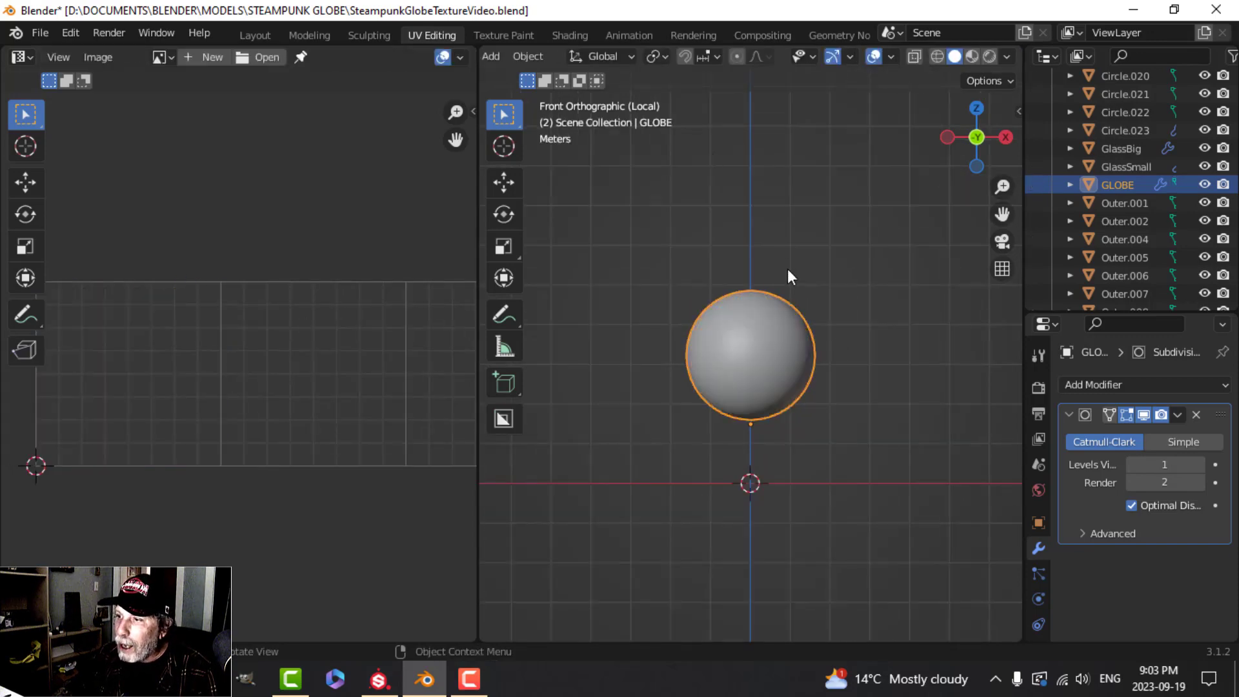
Step: Back in the Shading workspace, hide the GlassBig dome and select the GLOBE sphere beneath it
{"action": "left_click", "coordinate": [567, 35]}
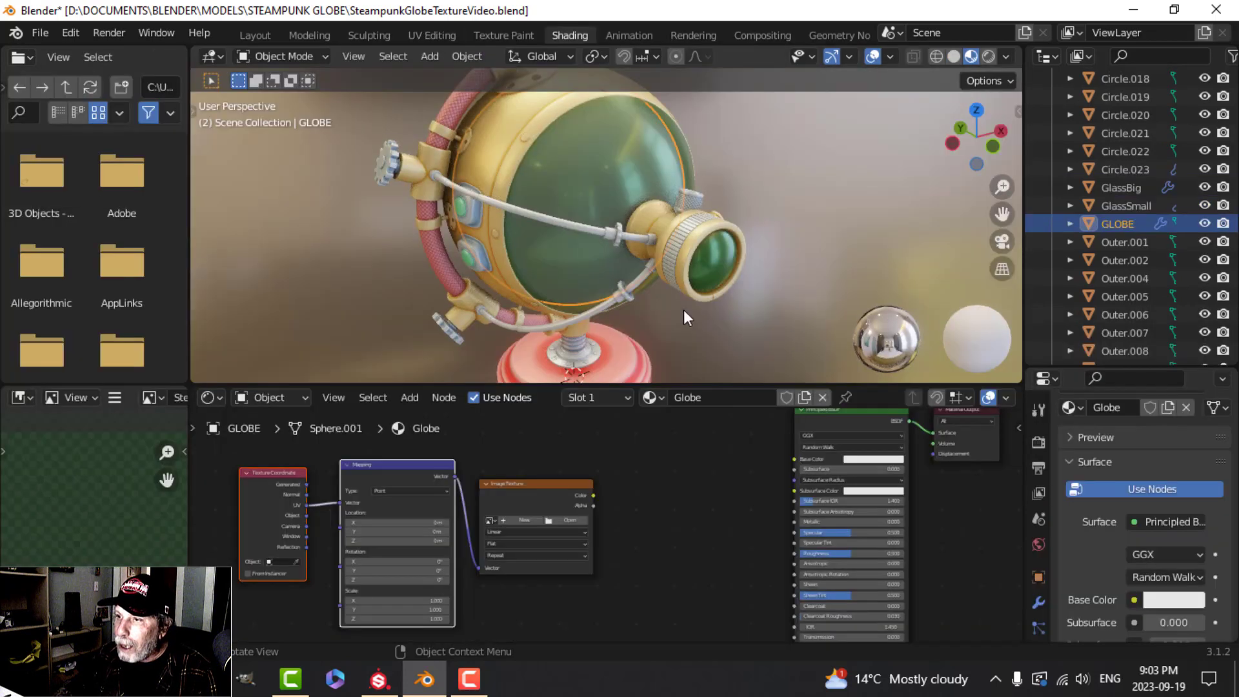
{"action": "left_click", "coordinate": [620, 170]}
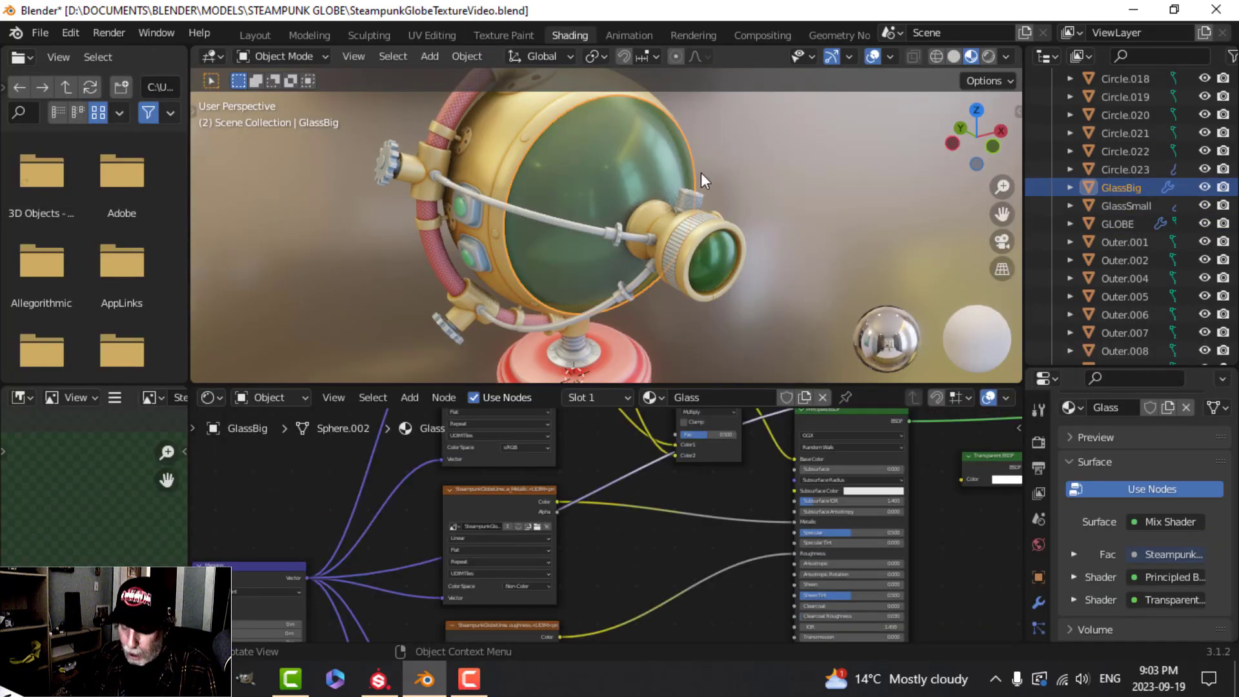
{"action": "key", "text": "h"}
{"action": "left_click", "coordinate": [655, 169]}
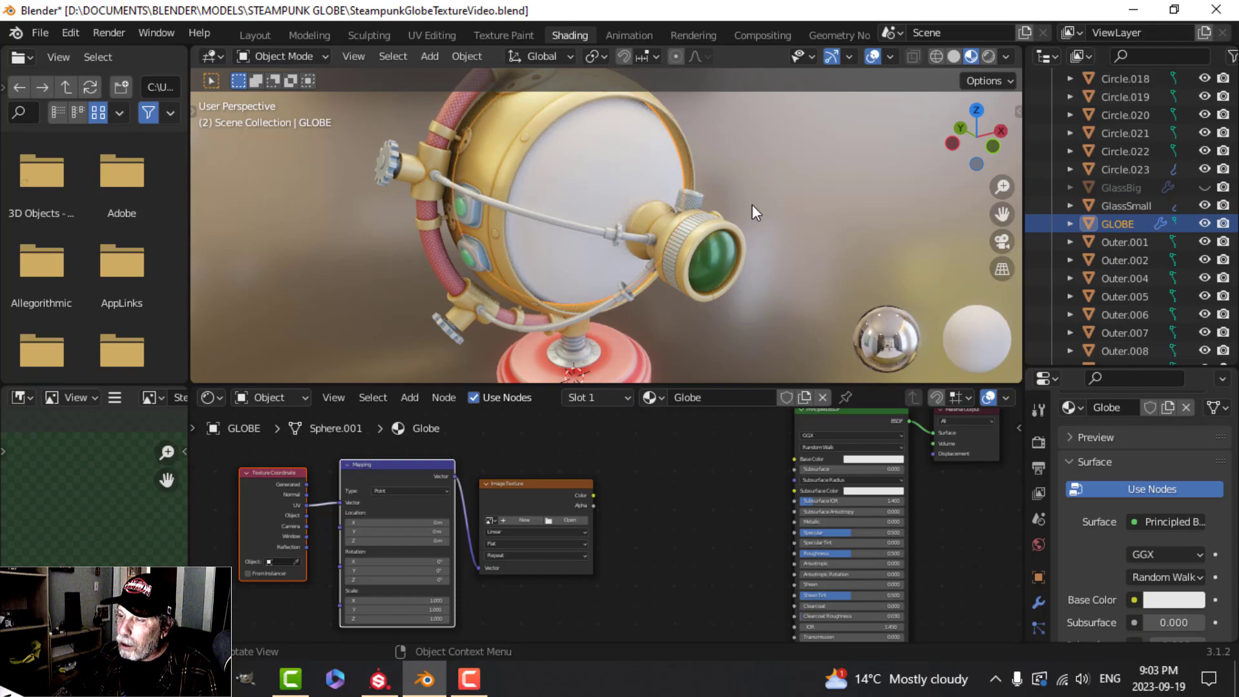
Step: Load Map.png from the REFERENCE IMAGES\MAPS folder into the Globe material's Image Texture node
{"action": "scroll", "coordinate": [682, 503], "scroll_direction": "up", "scroll_amount": 3}
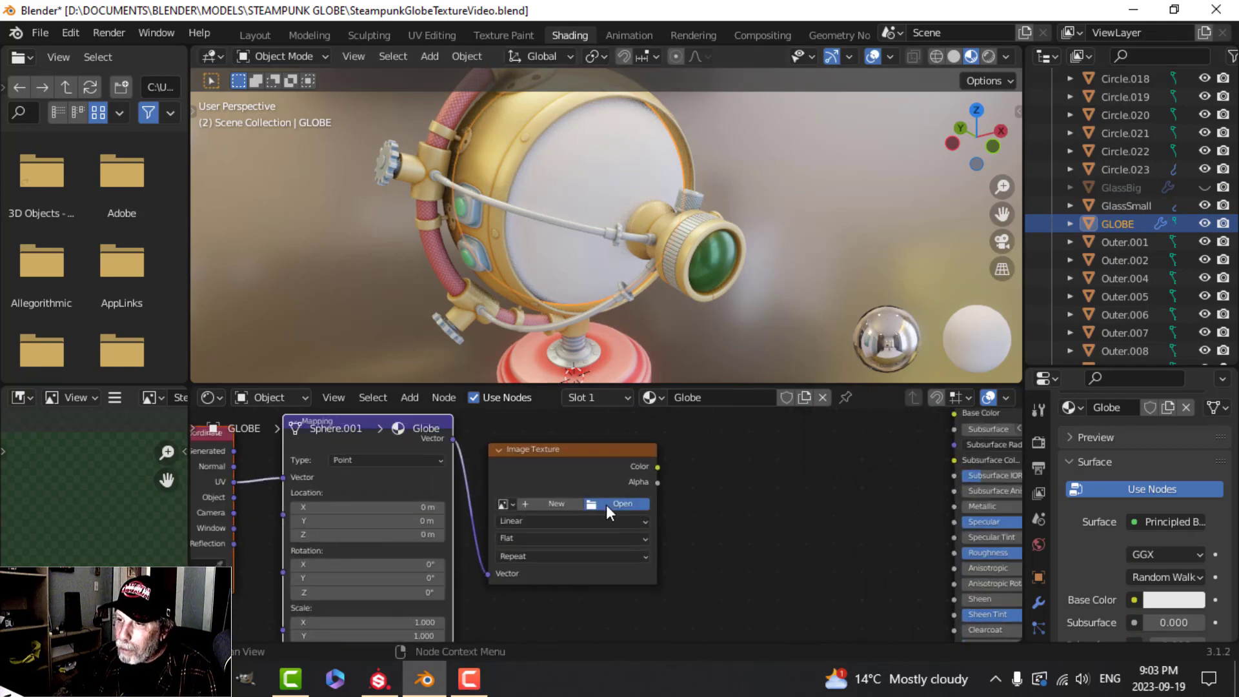
{"action": "left_click", "coordinate": [606, 505]}
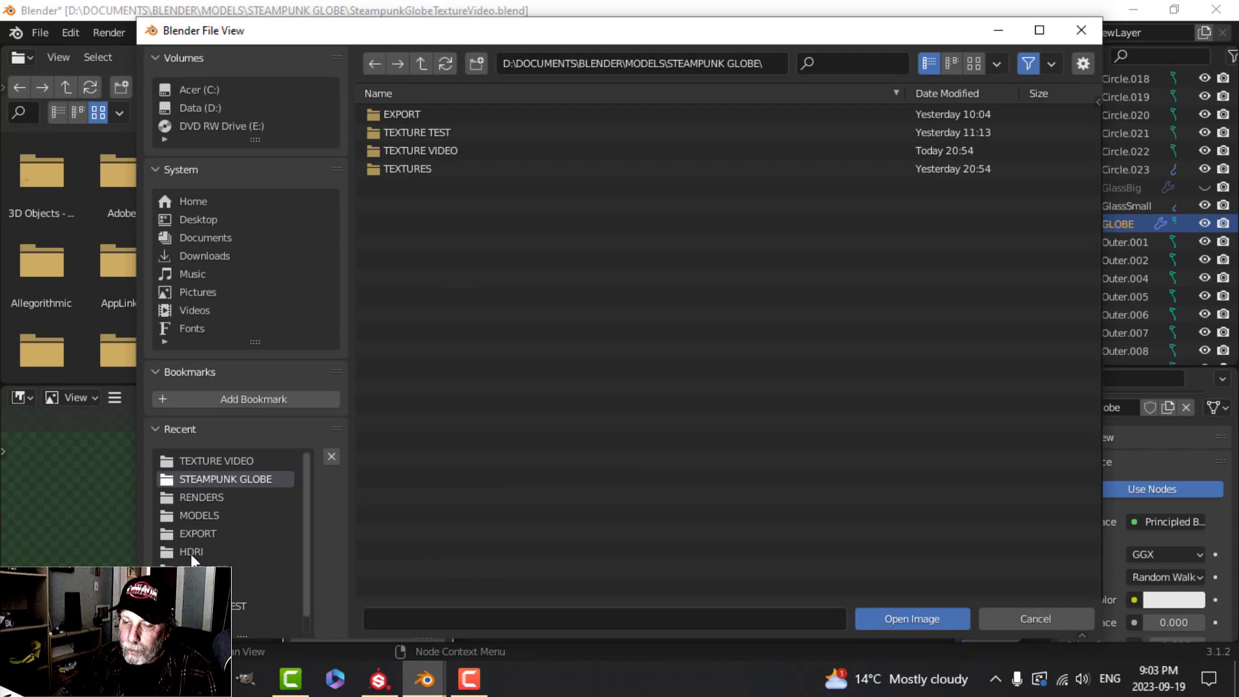
{"action": "left_click", "coordinate": [245, 587]}
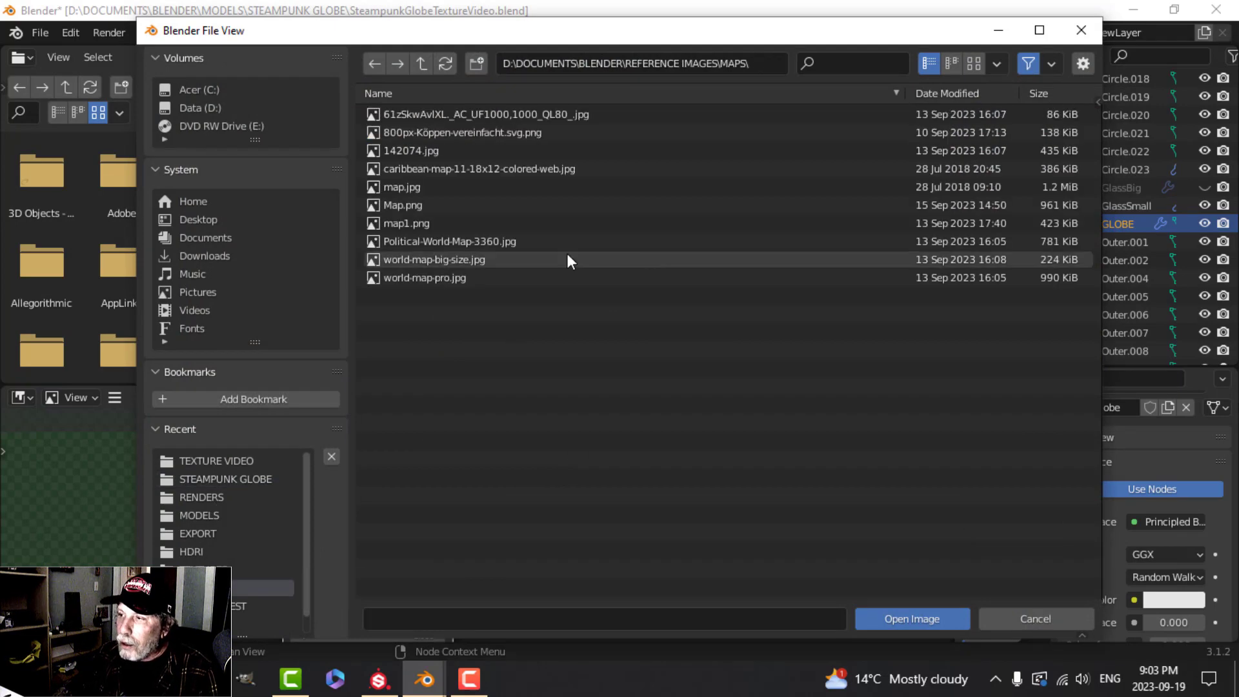
{"action": "left_click", "coordinate": [973, 62]}
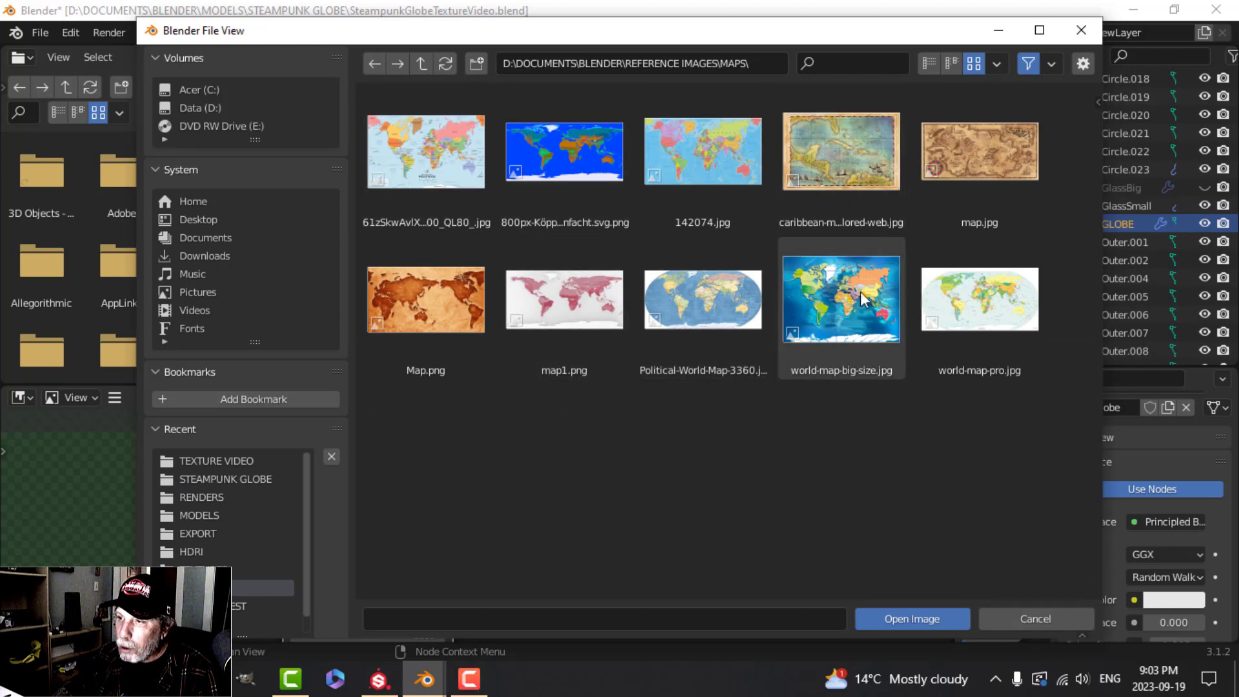
{"action": "left_click", "coordinate": [436, 296]}
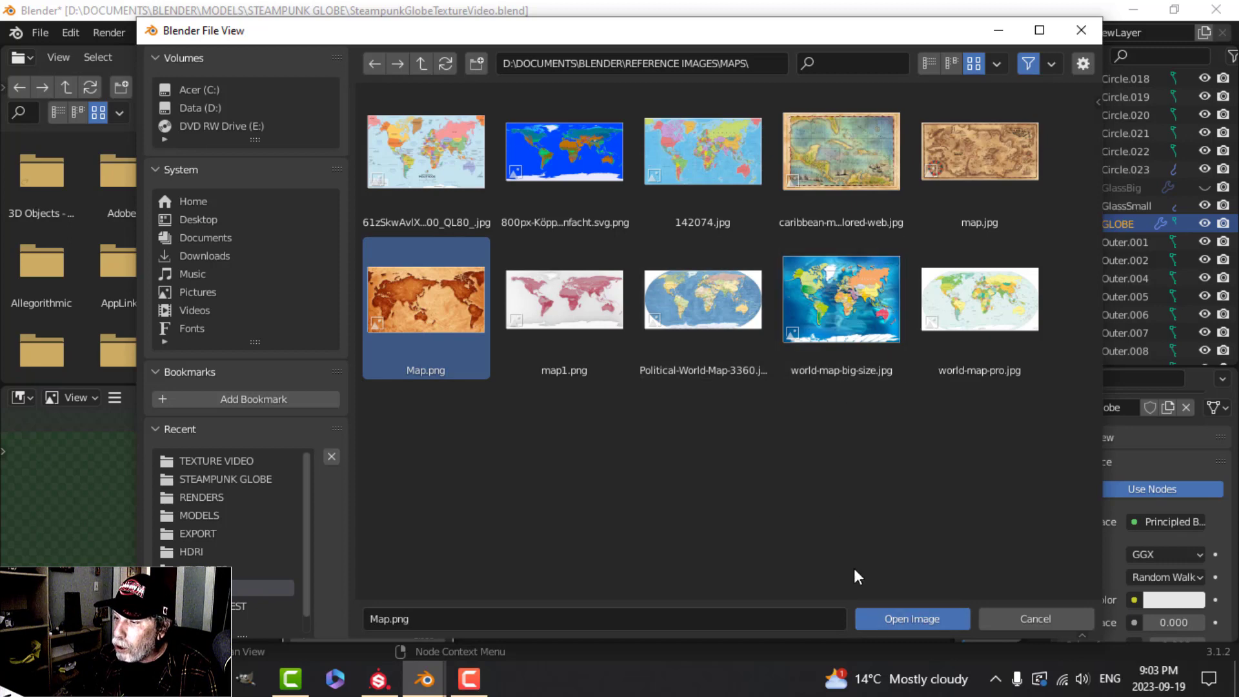
{"action": "left_click", "coordinate": [897, 615]}
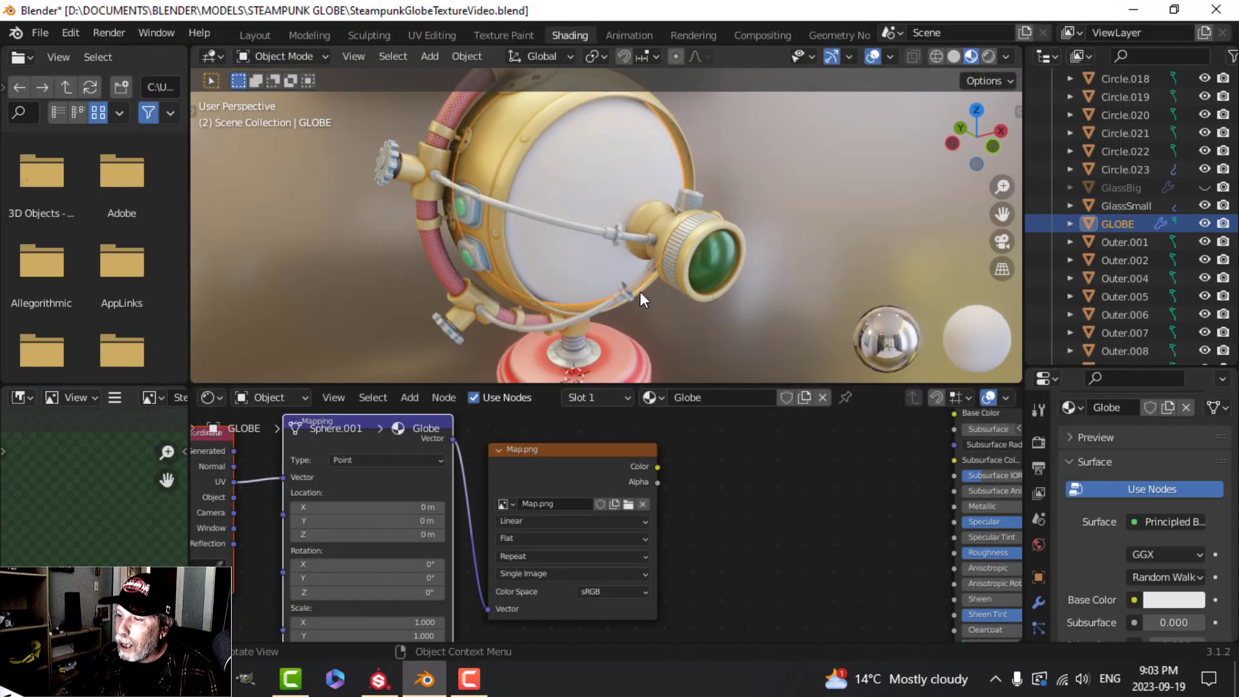
Step: Connect the Map.png node's Color output to the Principled BSDF's Base Color input and check the globe
{"action": "middle_click_drag", "start_coordinate": [764, 475], "coordinate": [521, 524]}
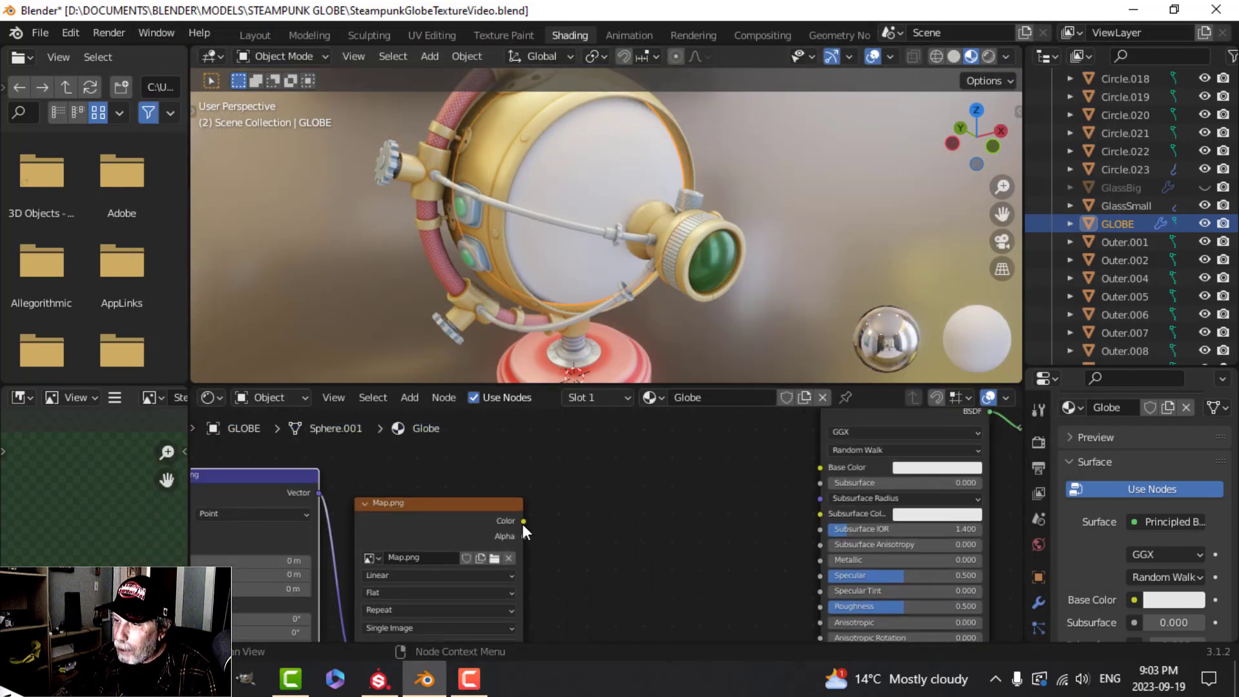
{"action": "left_click_drag", "start_coordinate": [523, 522], "coordinate": [821, 467]}
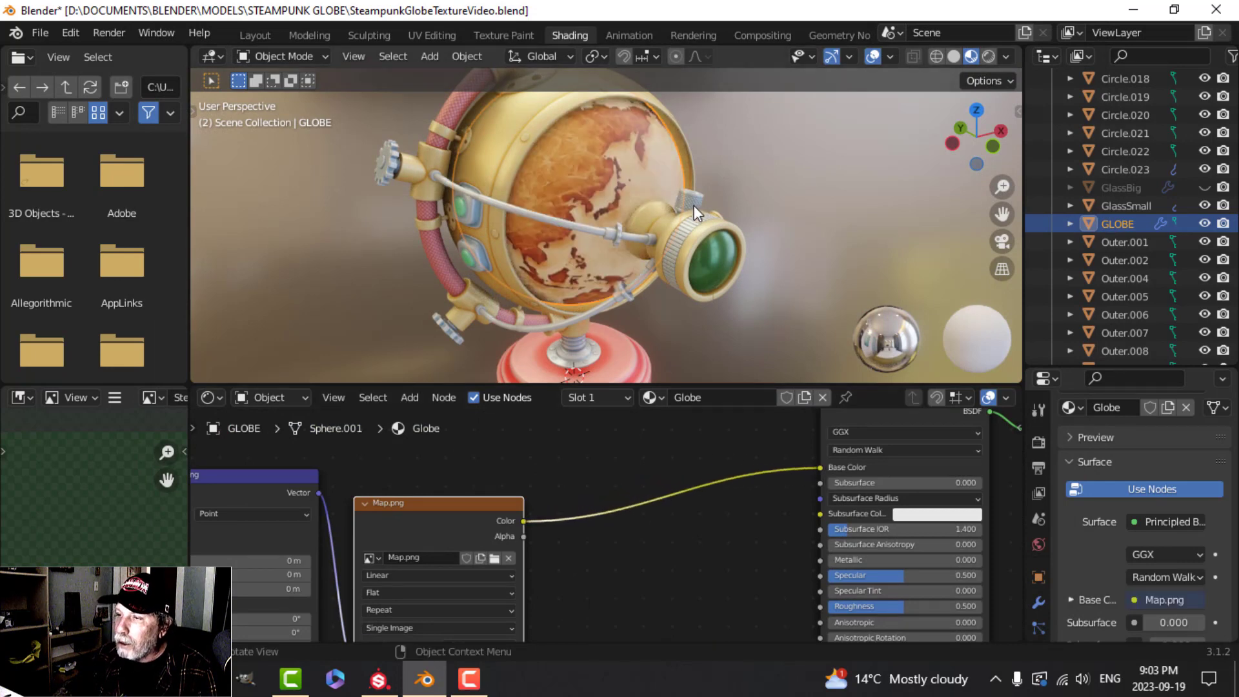
{"action": "middle_click_drag", "start_coordinate": [694, 205], "coordinate": [626, 276]}
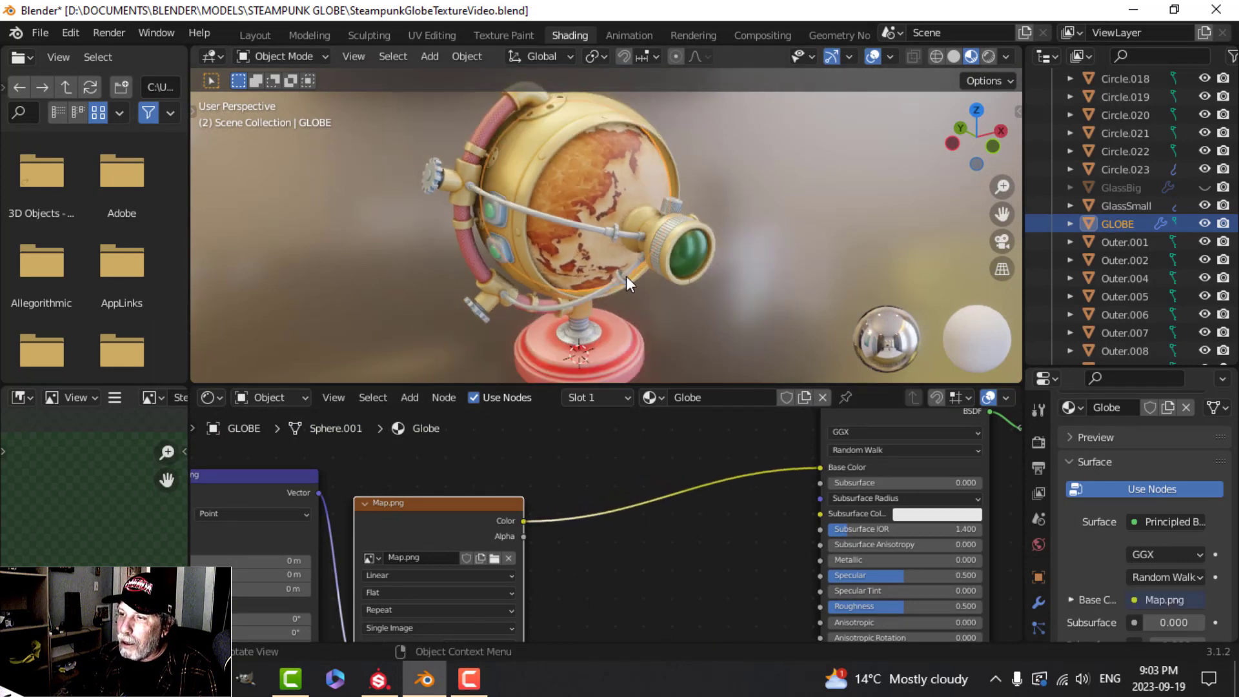
Step: Rotate the Map.png texture on the globe by setting the Mapping node's Z rotation to 13°
{"action": "scroll", "coordinate": [511, 465], "scroll_direction": "down", "scroll_amount": 3}
{"action": "middle_click_drag", "start_coordinate": [512, 465], "coordinate": [657, 607]}
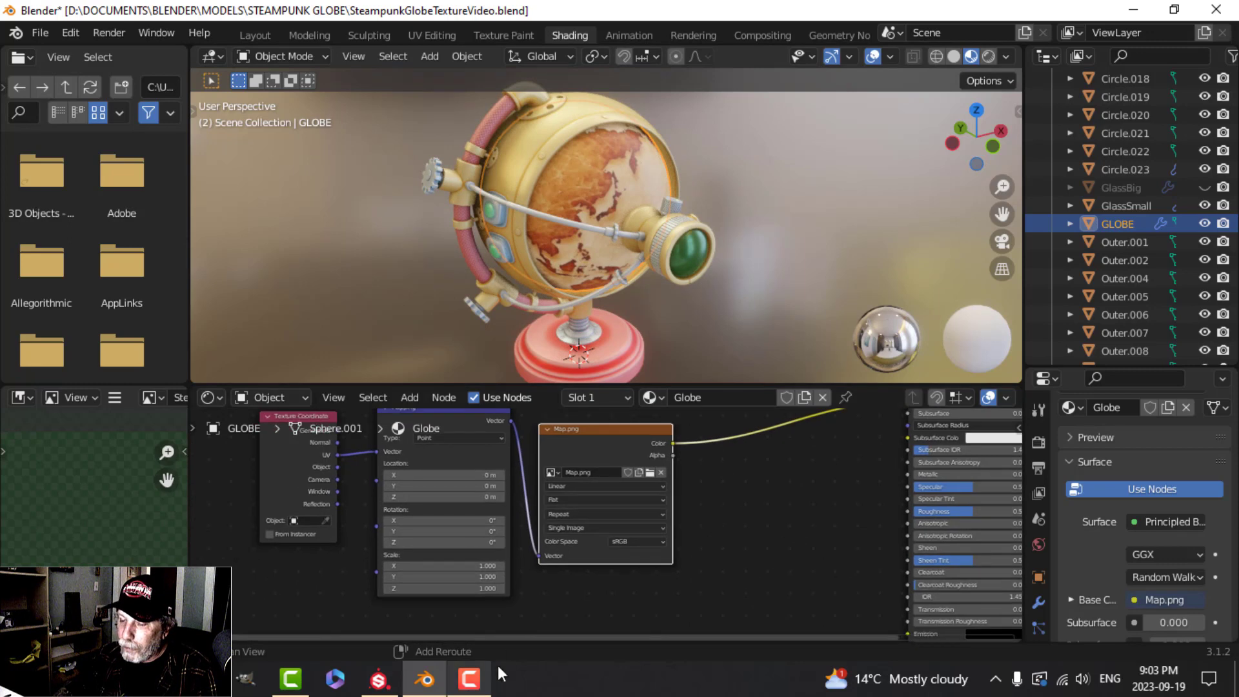
{"action": "scroll", "coordinate": [534, 624], "scroll_direction": "up", "scroll_amount": 3}
{"action": "scroll", "coordinate": [567, 607], "scroll_direction": "up", "scroll_amount": 2}
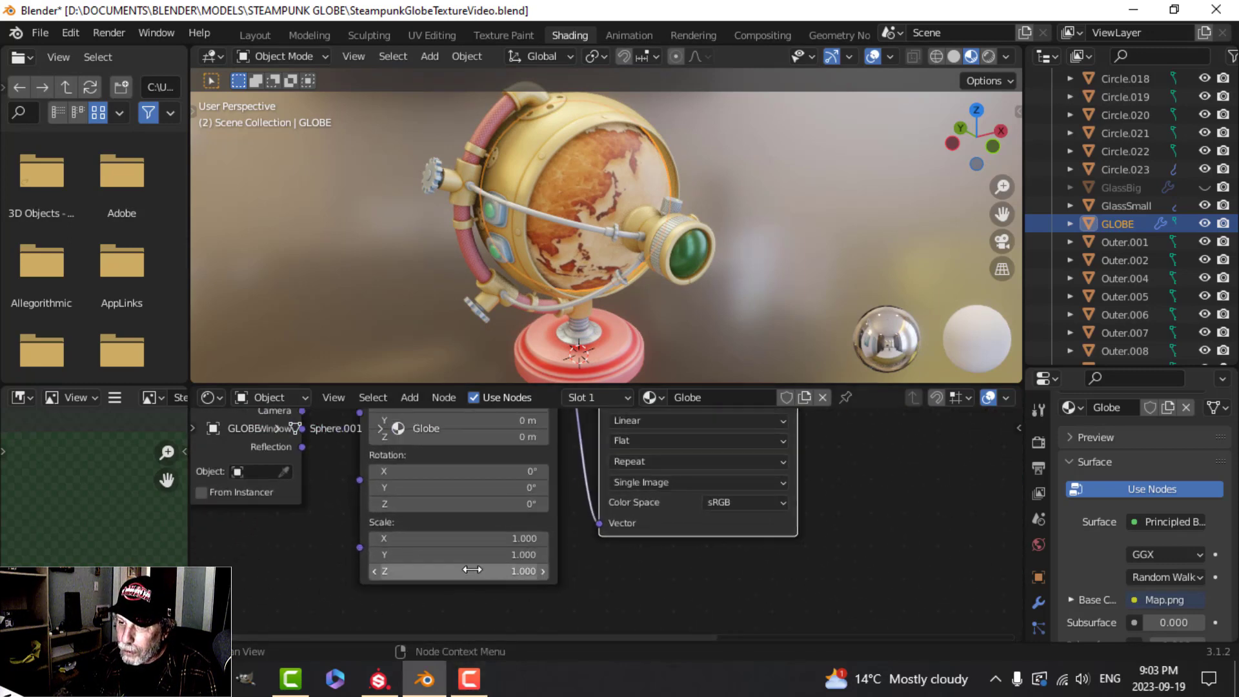
{"action": "left_click_drag", "start_coordinate": [457, 506], "coordinate": [520, 506]}
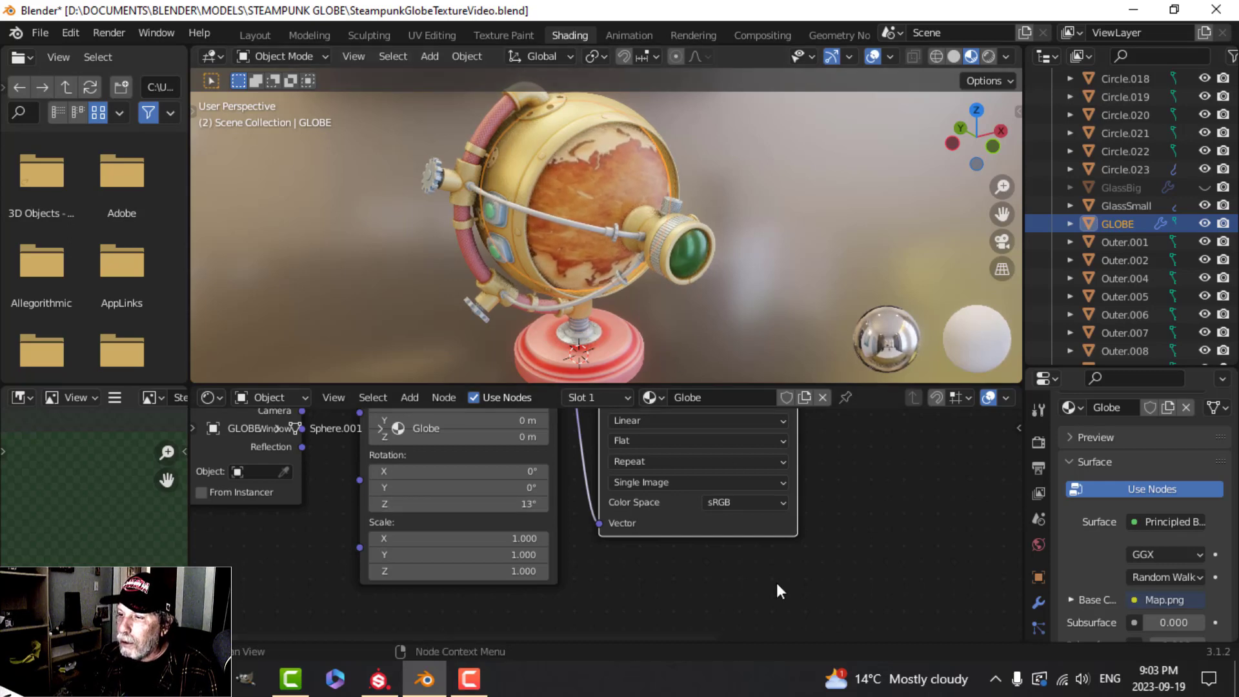
Step: Connect the Map.png node's Color output to the Principled BSDF's Emission input and set Emission Strength to 3
{"action": "scroll", "coordinate": [832, 562], "scroll_direction": "down", "scroll_amount": 4}
{"action": "middle_click_drag", "start_coordinate": [920, 518], "coordinate": [661, 496]}
{"action": "scroll", "coordinate": [681, 568], "scroll_direction": "down", "scroll_amount": 1}
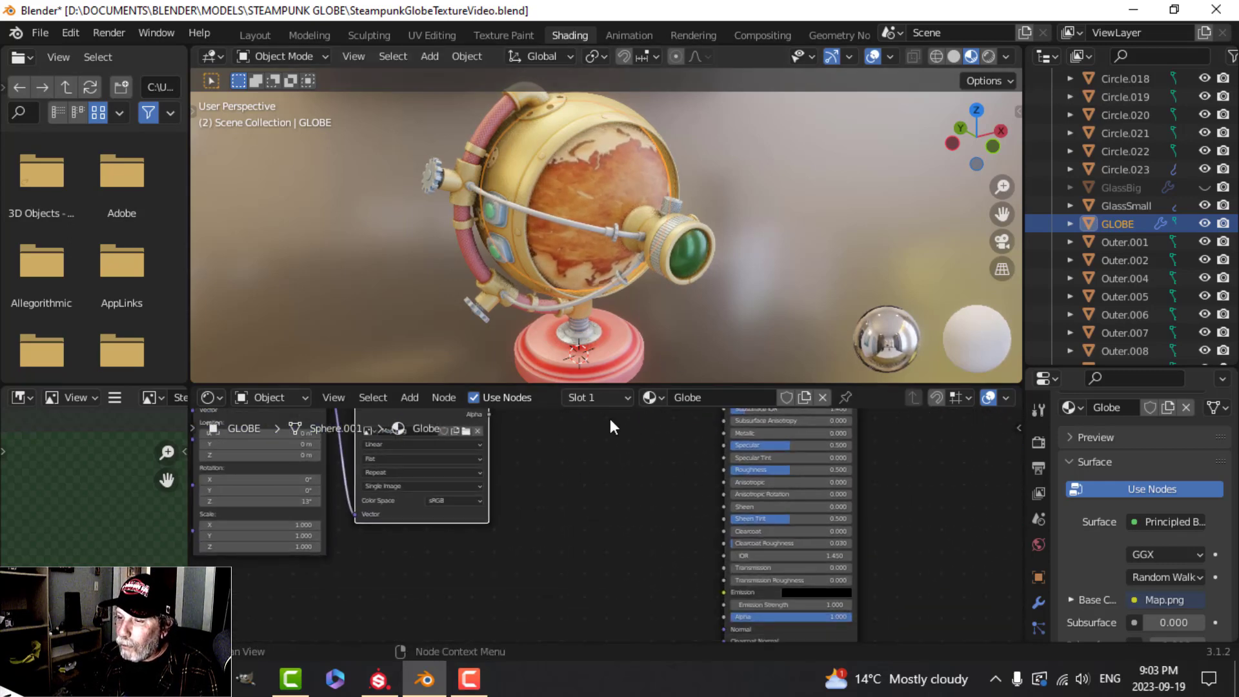
{"action": "middle_click_drag", "start_coordinate": [548, 520], "coordinate": [548, 592]}
{"action": "left_click_drag", "start_coordinate": [486, 475], "coordinate": [723, 520]}
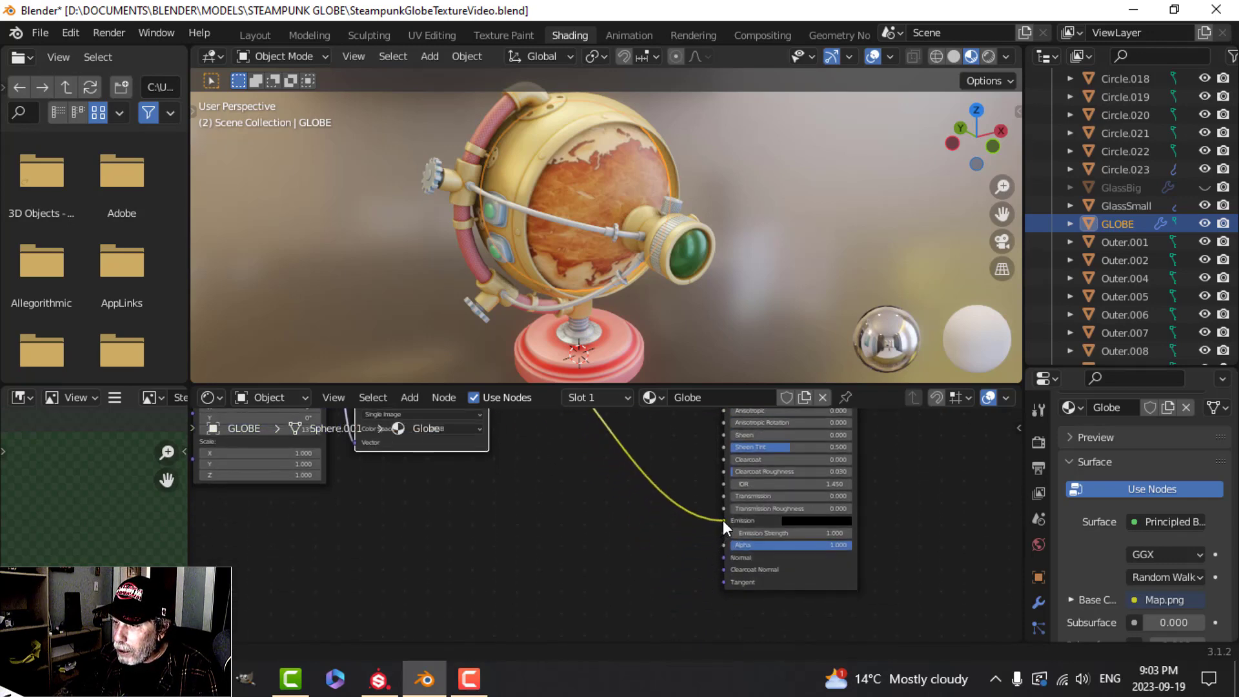
{"action": "left_click", "coordinate": [790, 533]}
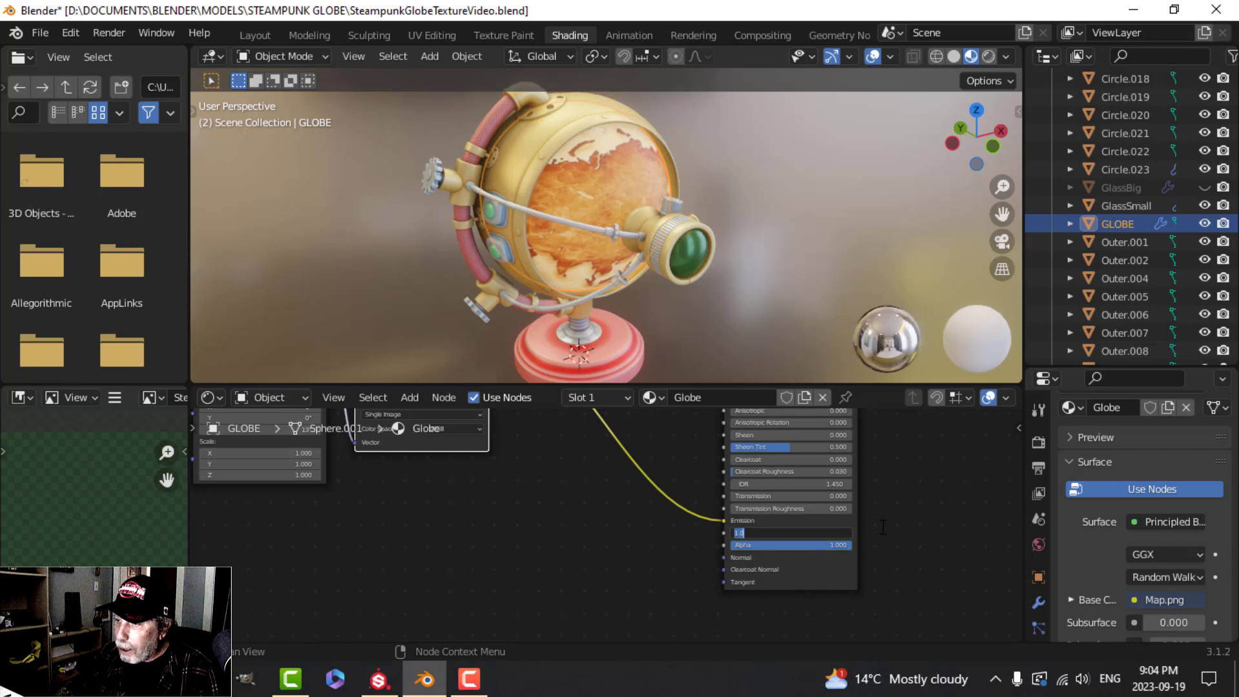
{"action": "type", "text": "3"}
{"action": "key", "text": "Return"}
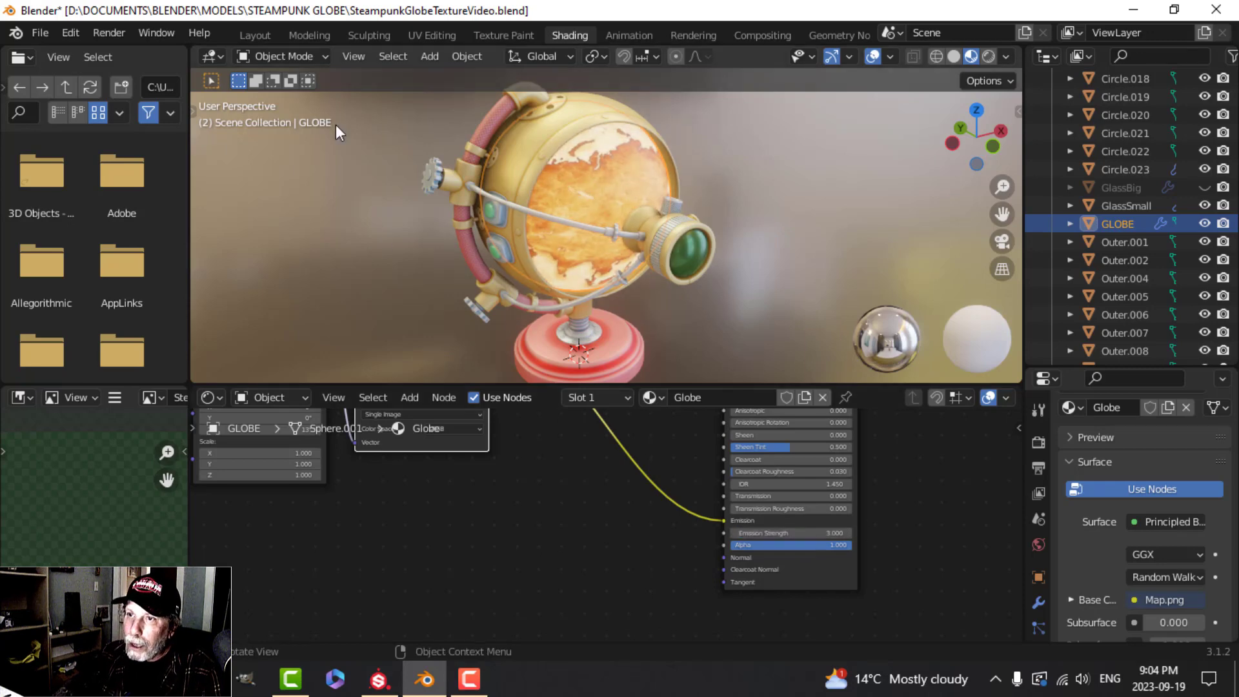
Step: Switch to the Layout workspace, deselect the globe, and display the model in Material Preview shading
{"action": "left_click", "coordinate": [263, 34]}
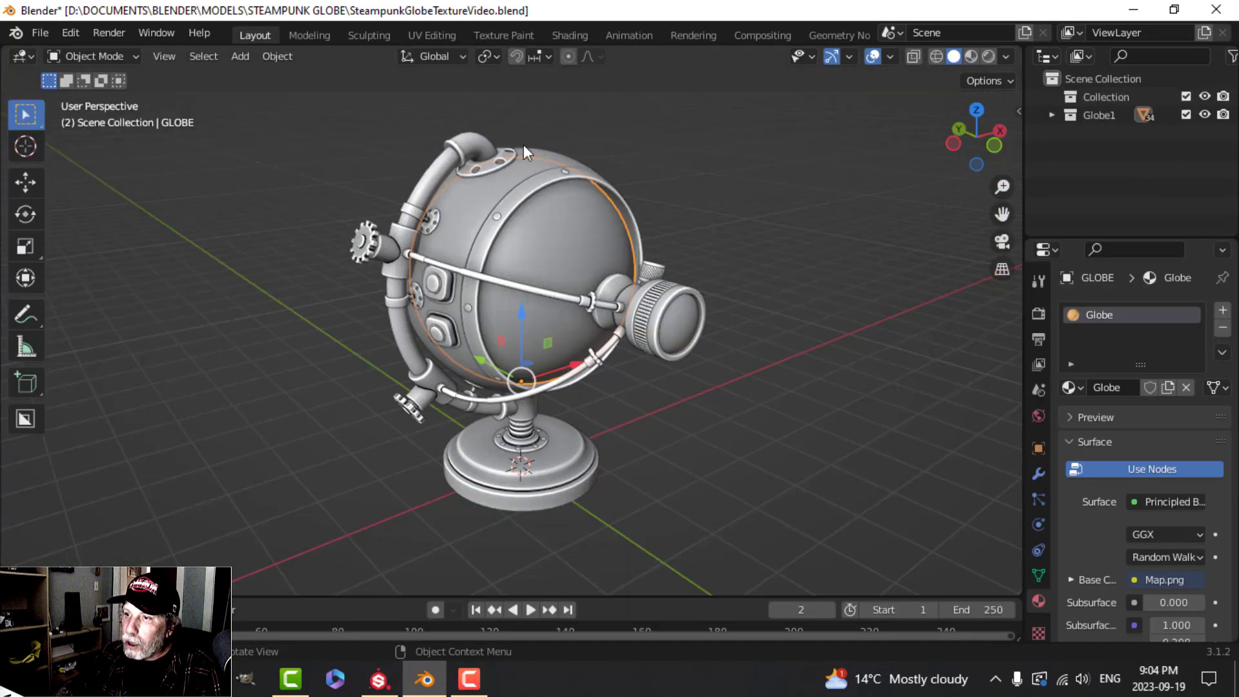
{"action": "left_click", "coordinate": [837, 175]}
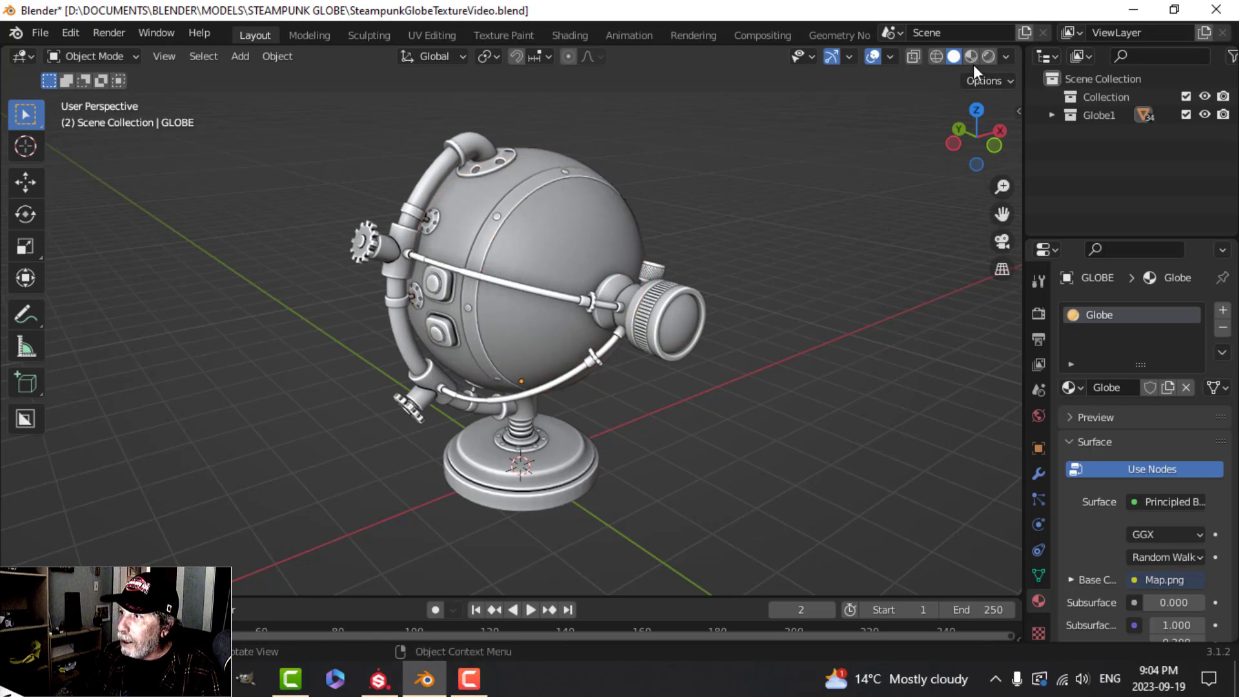
{"action": "left_click", "coordinate": [970, 56]}
{"action": "scroll", "coordinate": [718, 299], "scroll_direction": "up", "scroll_amount": 2}
{"action": "mouse_move", "coordinate": [718, 299]}
{"action": "middle_mouse_down"}
{"action": "mouse_move", "coordinate": [769, 278]}
{"action": "mouse_move", "coordinate": [648, 302]}
{"action": "mouse_move", "coordinate": [650, 242]}
{"action": "mouse_move", "coordinate": [725, 260]}
{"action": "mouse_move", "coordinate": [669, 247]}
{"action": "mouse_move", "coordinate": [691, 258]}
{"action": "mouse_move", "coordinate": [685, 295]}
{"action": "mouse_move", "coordinate": [660, 284]}
{"action": "mouse_move", "coordinate": [671, 277]}
{"action": "middle_mouse_up"}
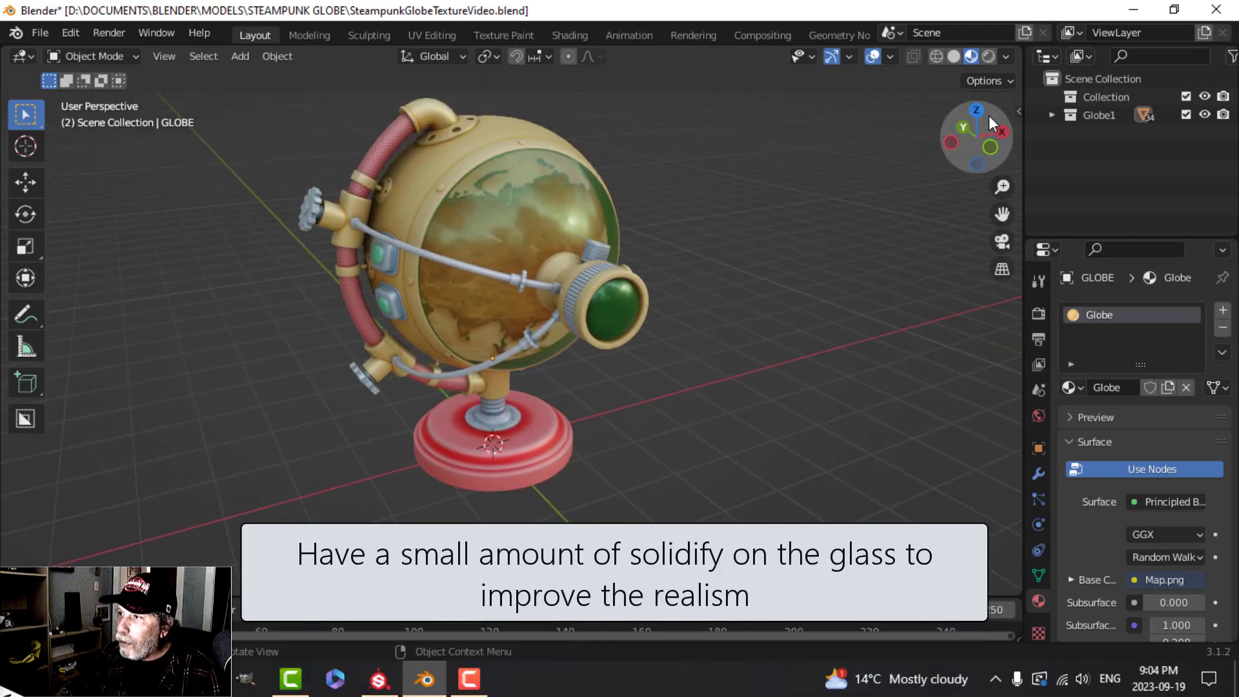
Step: Change the viewport's preview lighting to the bright interior HDRI and inspect the GlassBig dome over the map
{"action": "left_click", "coordinate": [1004, 56]}
{"action": "left_click", "coordinate": [976, 205]}
{"action": "left_click", "coordinate": [838, 268]}
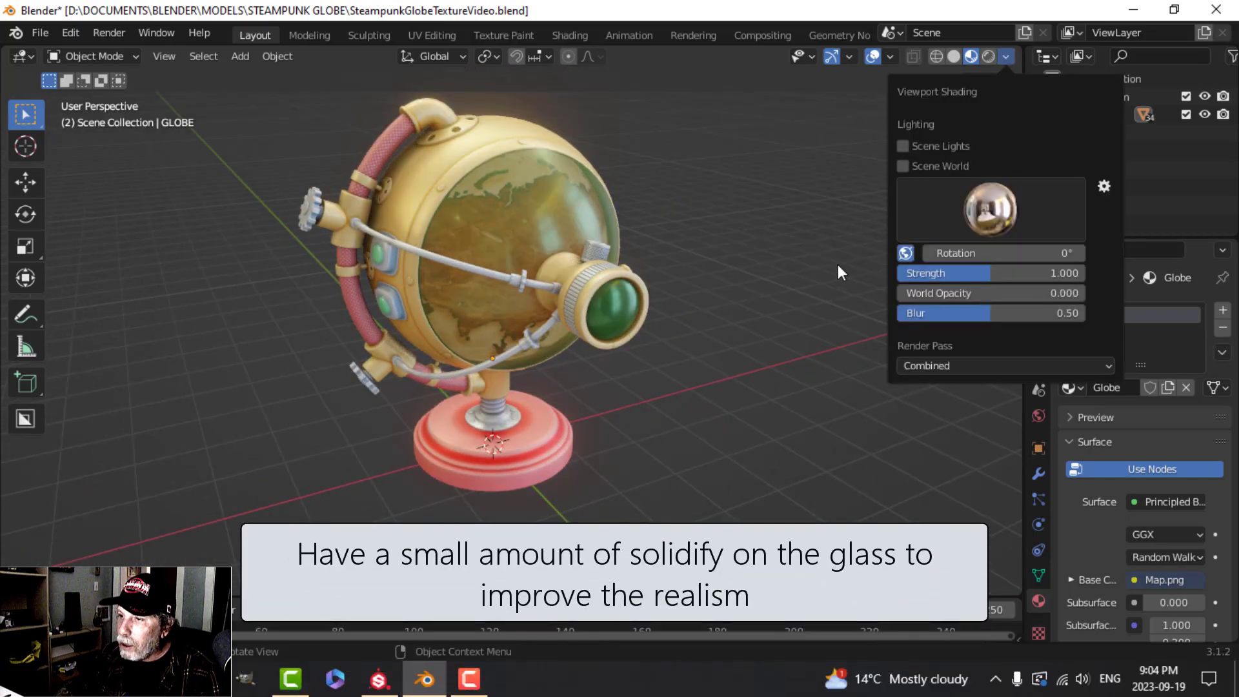
{"action": "mouse_move", "coordinate": [837, 265]}
{"action": "middle_mouse_down"}
{"action": "mouse_move", "coordinate": [706, 311]}
{"action": "mouse_move", "coordinate": [653, 285]}
{"action": "mouse_move", "coordinate": [676, 293]}
{"action": "mouse_move", "coordinate": [605, 222]}
{"action": "mouse_move", "coordinate": [616, 268]}
{"action": "mouse_move", "coordinate": [571, 243]}
{"action": "middle_mouse_up"}
{"action": "left_click", "coordinate": [572, 243]}
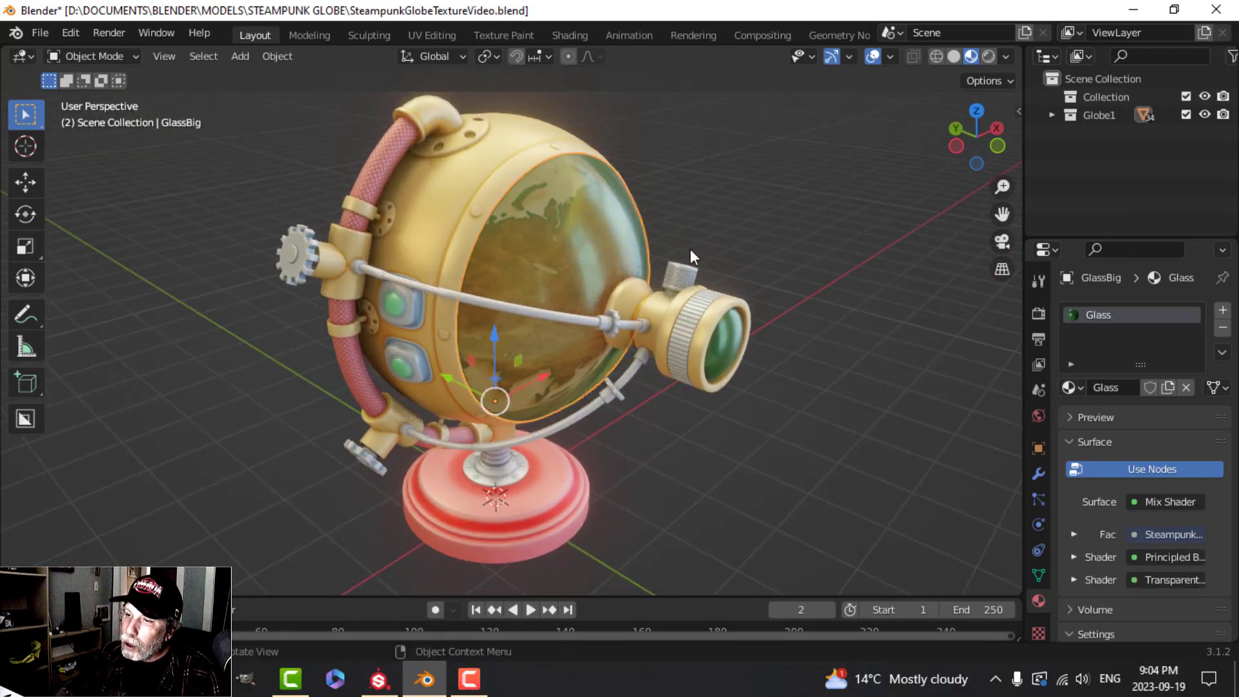
{"action": "middle_click_drag", "start_coordinate": [666, 273], "coordinate": [601, 261]}
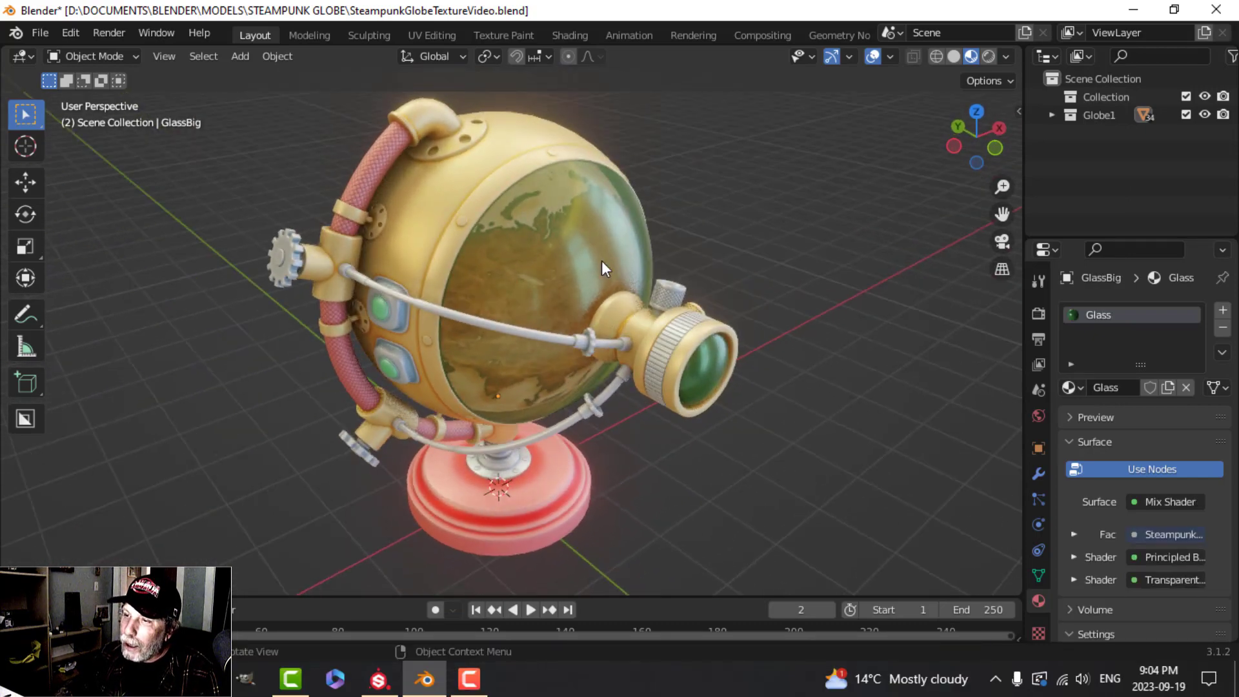
{"action": "scroll", "coordinate": [553, 244], "scroll_direction": "up", "scroll_amount": 2}
{"action": "scroll", "coordinate": [553, 244], "scroll_direction": "down", "scroll_amount": 2}
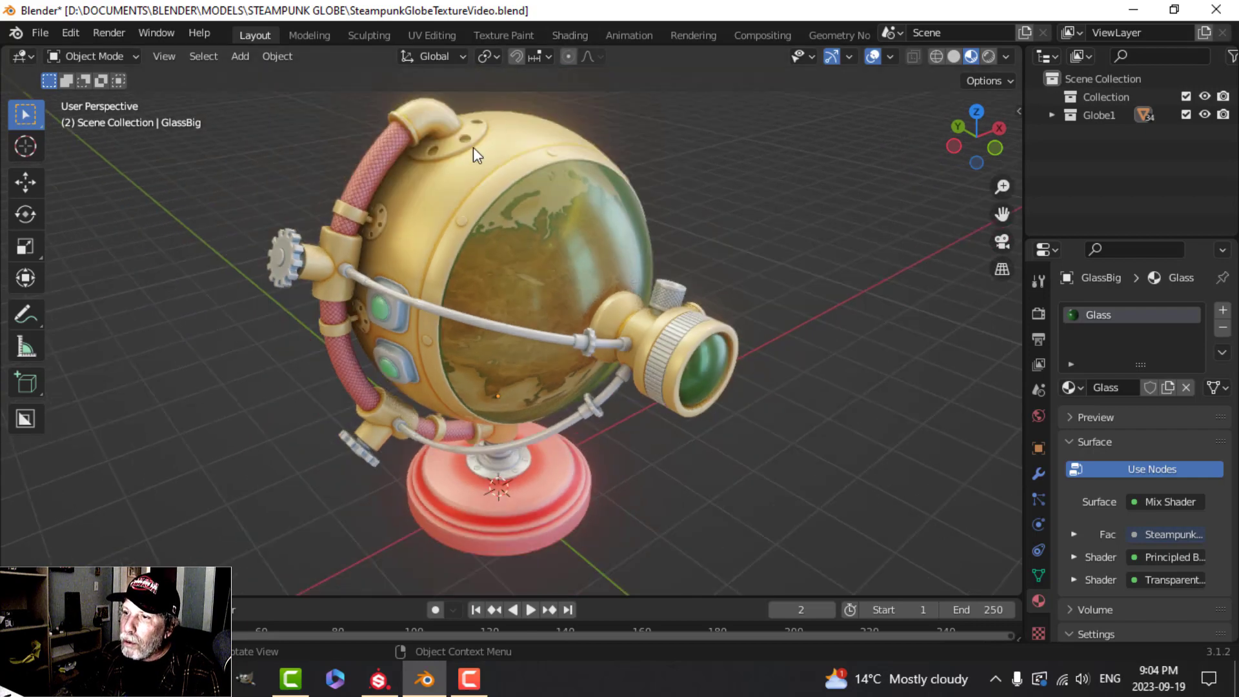
Step: For the Outer.004 shell's Base material, disconnect the roughness texture from the Principled BSDF and set Roughness to 0.327
{"action": "left_click", "coordinate": [473, 147]}
{"action": "left_click", "coordinate": [566, 36]}
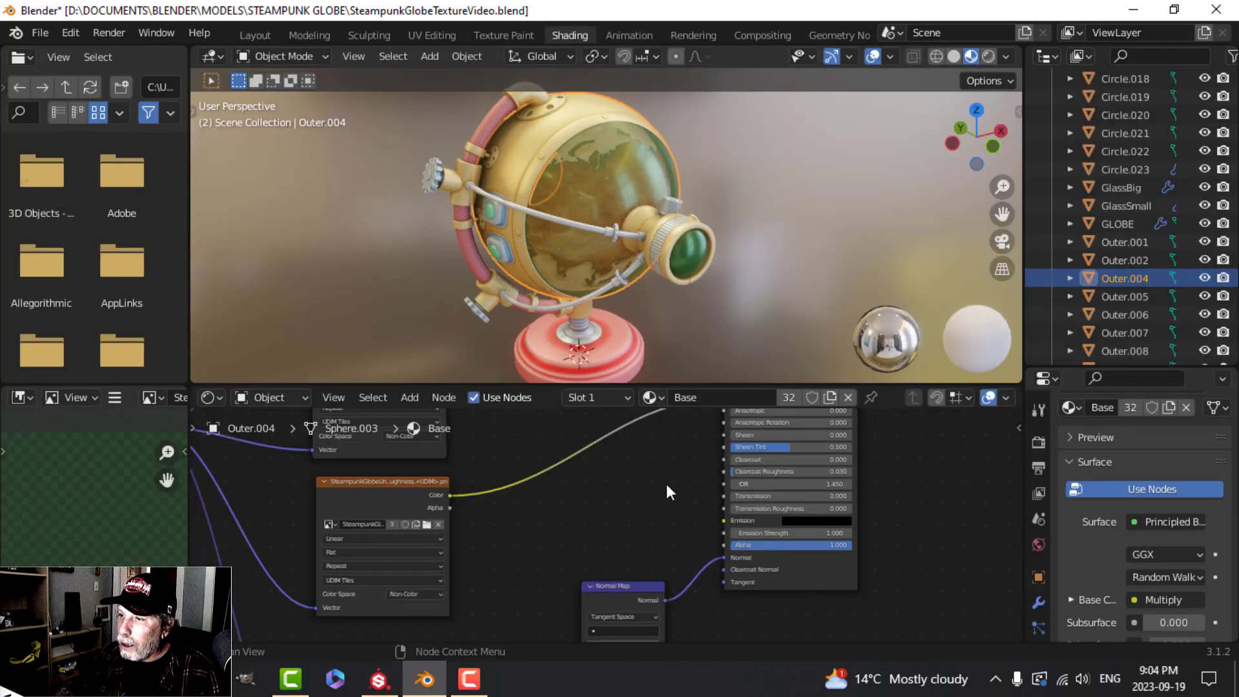
{"action": "middle_click_drag", "start_coordinate": [605, 525], "coordinate": [558, 572], "text": "shift"}
{"action": "scroll", "coordinate": [601, 558], "scroll_direction": "up", "scroll_amount": 6}
{"action": "scroll", "coordinate": [559, 573], "scroll_direction": "up", "scroll_amount": 2}
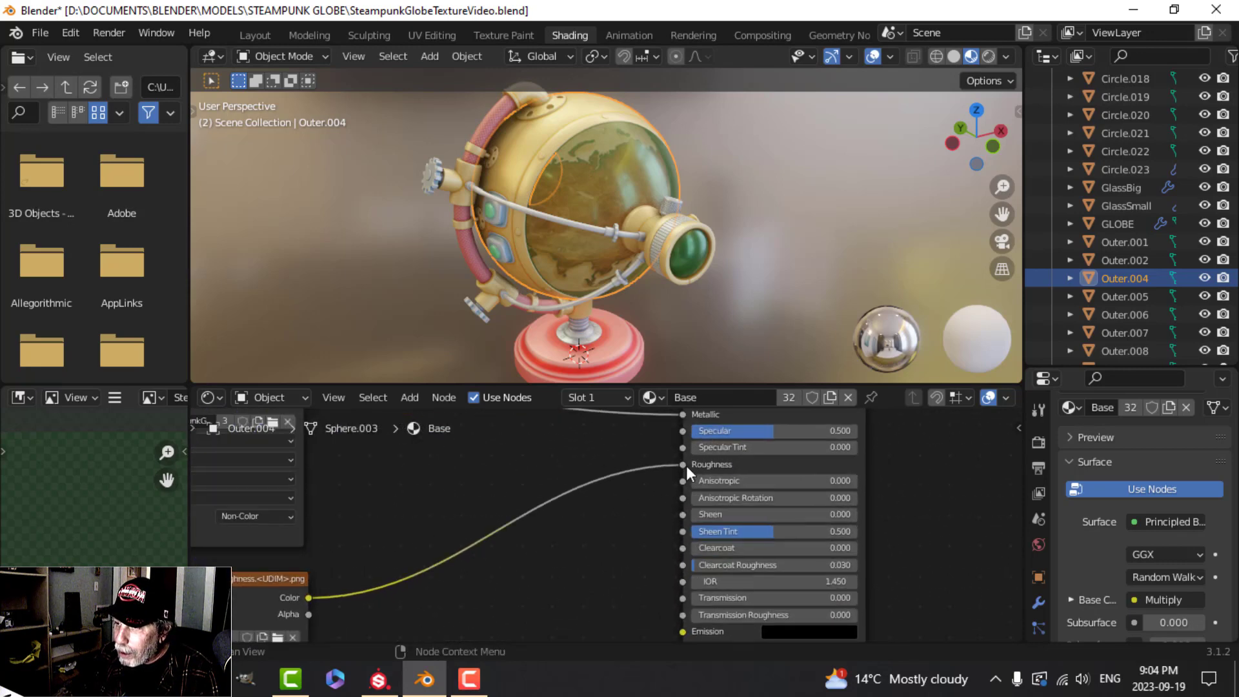
{"action": "left_click_drag", "start_coordinate": [682, 464], "coordinate": [626, 470]}
{"action": "scroll", "coordinate": [629, 471], "scroll_direction": "up", "scroll_amount": 1}
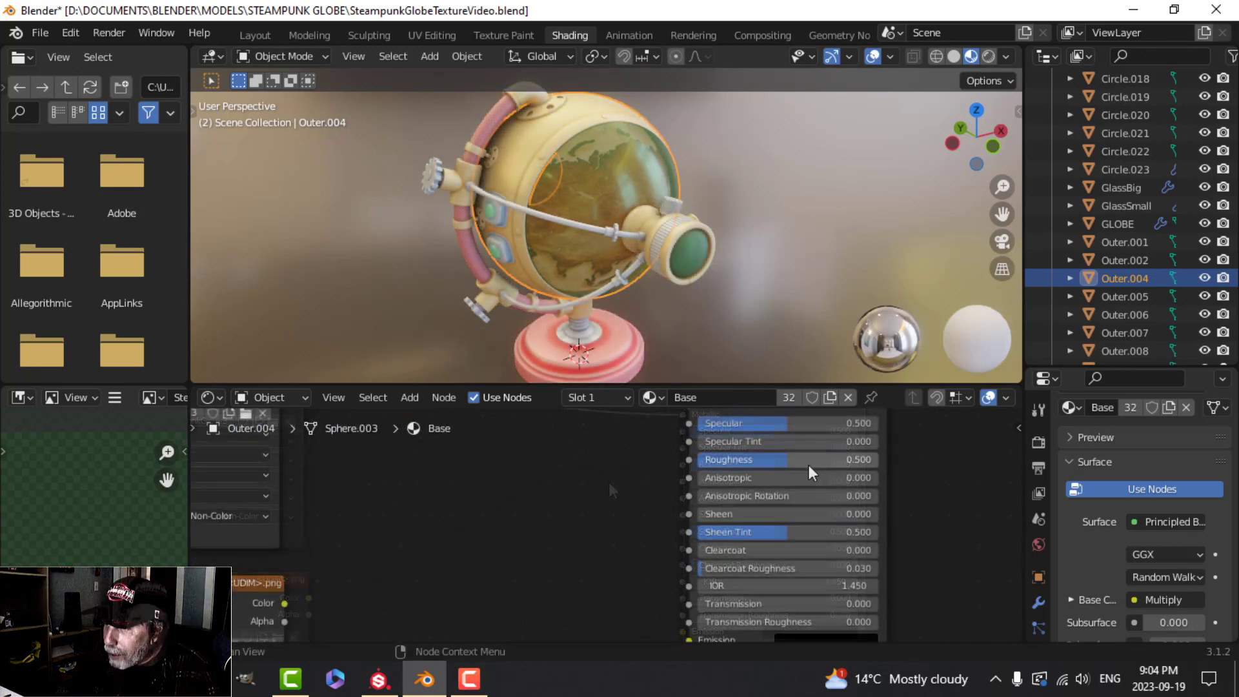
{"action": "left_click_drag", "start_coordinate": [773, 459], "coordinate": [754, 459]}
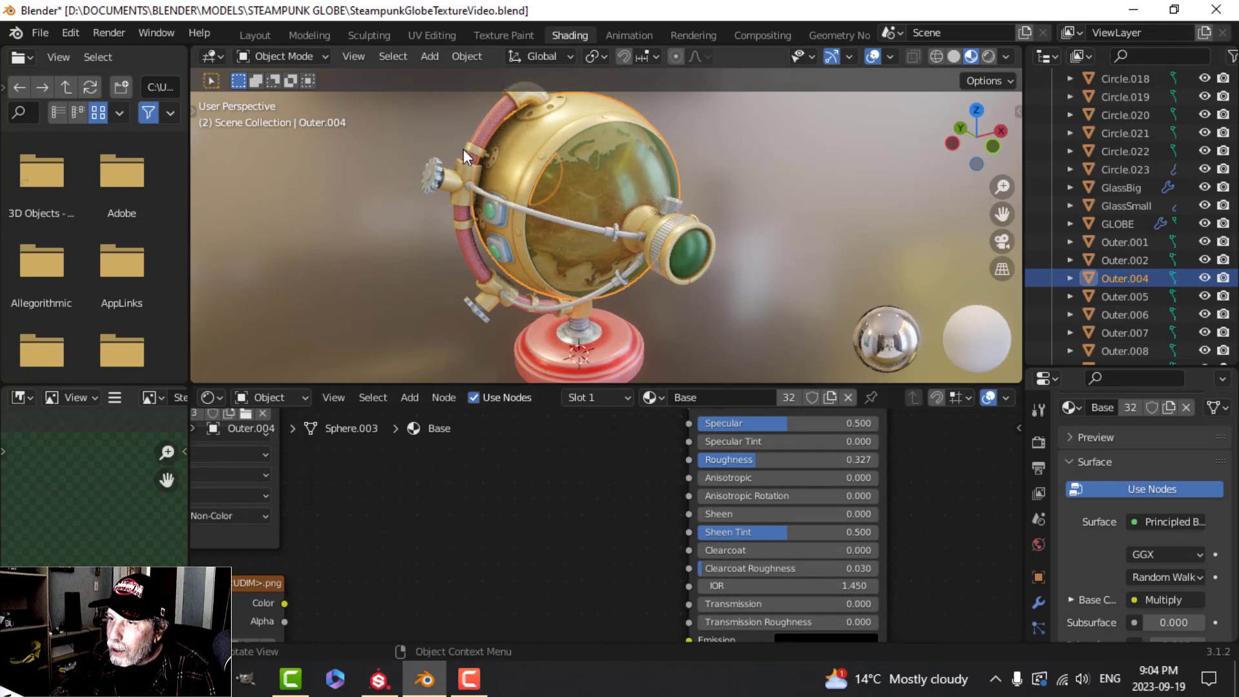
Step: Inspect the shell, pipe and lens finish from several angles in the Layout workspace
{"action": "left_click", "coordinate": [255, 34]}
{"action": "middle_click_drag", "start_coordinate": [538, 243], "coordinate": [427, 278]}
{"action": "scroll", "coordinate": [483, 254], "scroll_direction": "up", "scroll_amount": 3}
{"action": "scroll", "coordinate": [477, 253], "scroll_direction": "down", "scroll_amount": 2}
{"action": "mouse_move", "coordinate": [413, 307]}
{"action": "middle_mouse_down"}
{"action": "mouse_move", "coordinate": [463, 335]}
{"action": "mouse_move", "coordinate": [530, 297]}
{"action": "middle_mouse_up"}
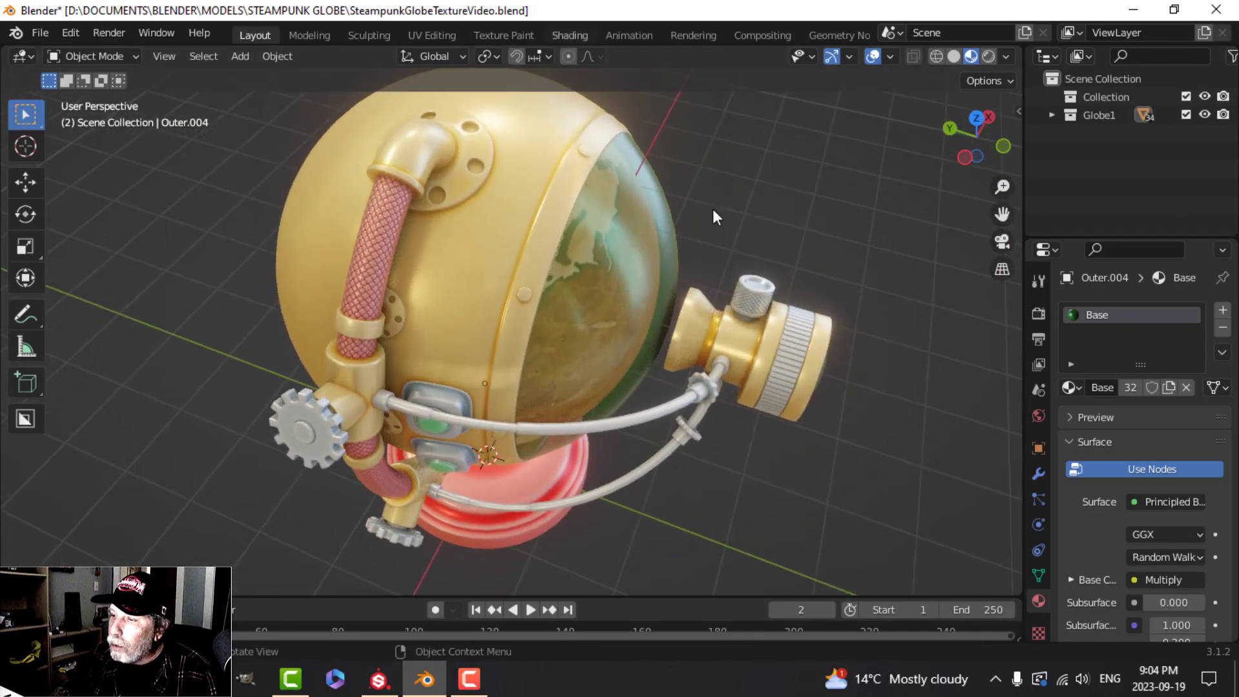
Step: Back in the Shading workspace, disconnect the metallic texture from the Base material's Principled BSDF and raise its Metallic value
{"action": "left_click", "coordinate": [570, 35]}
{"action": "scroll", "coordinate": [626, 490], "scroll_direction": "down", "scroll_amount": 1}
{"action": "middle_click_drag", "start_coordinate": [626, 494], "coordinate": [625, 590]}
{"action": "scroll", "coordinate": [623, 544], "scroll_direction": "up", "scroll_amount": 1}
{"action": "left_click_drag", "start_coordinate": [689, 525], "coordinate": [671, 525]}
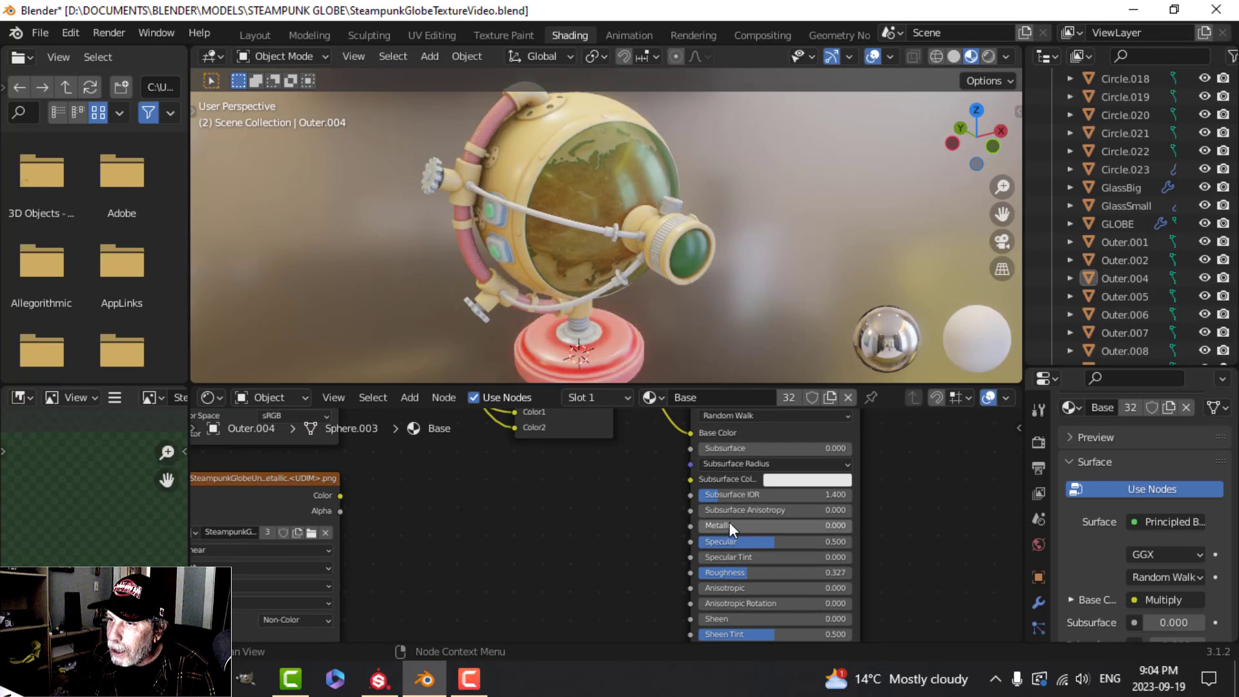
{"action": "left_click_drag", "start_coordinate": [729, 526], "coordinate": [845, 527]}
Step: Return to the Layout workspace, check the metal finish, and turn off the viewport gizmos and overlays
{"action": "left_click", "coordinate": [255, 35]}
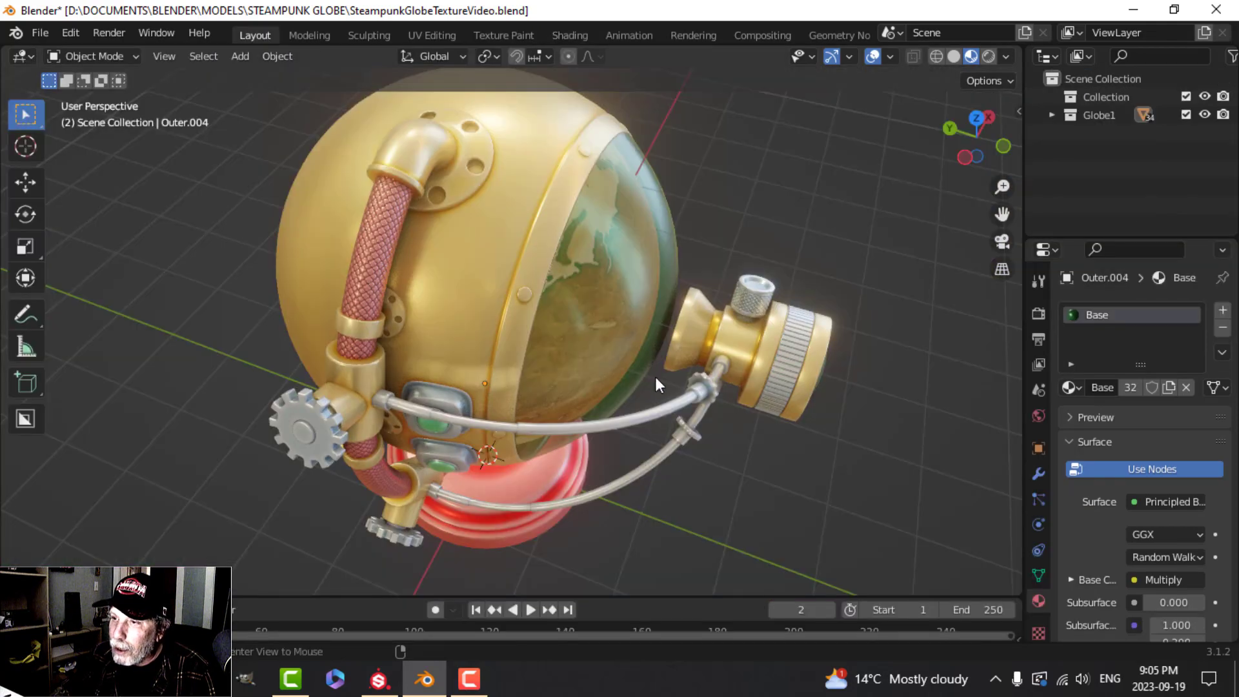
{"action": "middle_click_drag", "start_coordinate": [656, 377], "coordinate": [595, 322]}
{"action": "scroll", "coordinate": [610, 335], "scroll_direction": "up", "scroll_amount": 3}
{"action": "scroll", "coordinate": [597, 322], "scroll_direction": "down", "scroll_amount": 3}
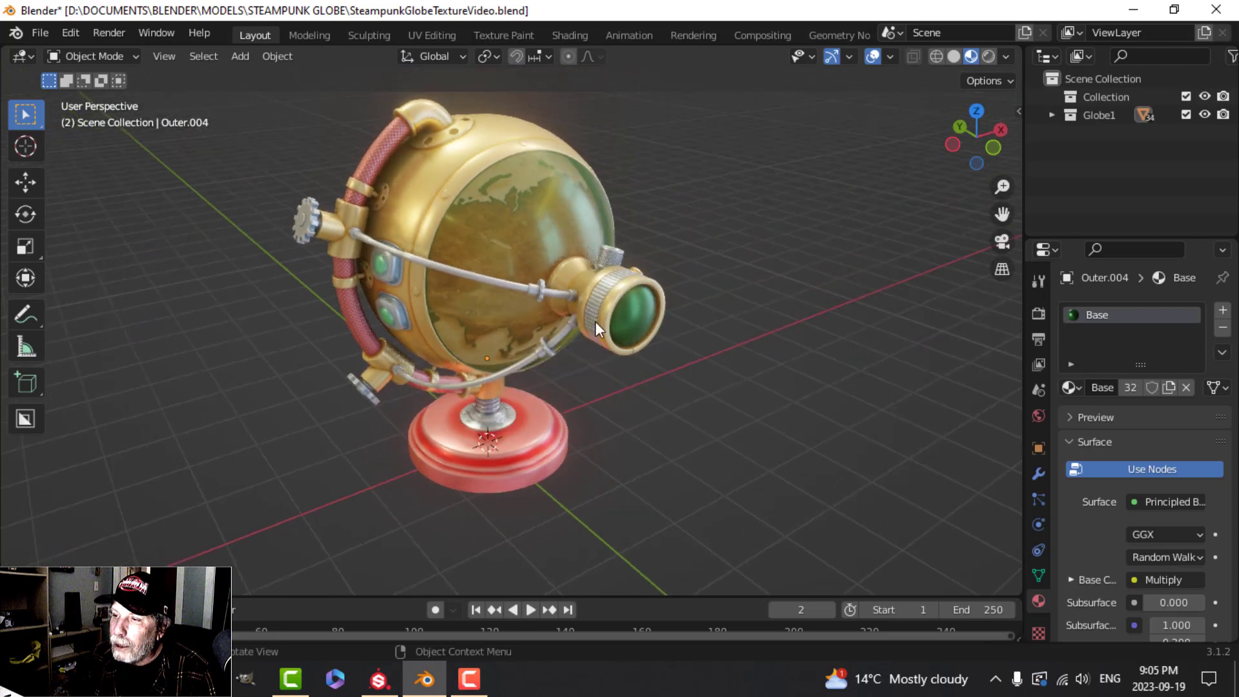
{"action": "left_click", "coordinate": [832, 59]}
{"action": "left_click", "coordinate": [873, 55]}
{"action": "middle_click_drag", "start_coordinate": [726, 255], "coordinate": [765, 290], "text": "shift"}
{"action": "scroll", "coordinate": [747, 276], "scroll_direction": "up", "scroll_amount": 2}
Step: Compare the outdoor and dark dusk preview HDRIs on the model, and restore the bright interior HDRI
{"action": "left_click", "coordinate": [1004, 56]}
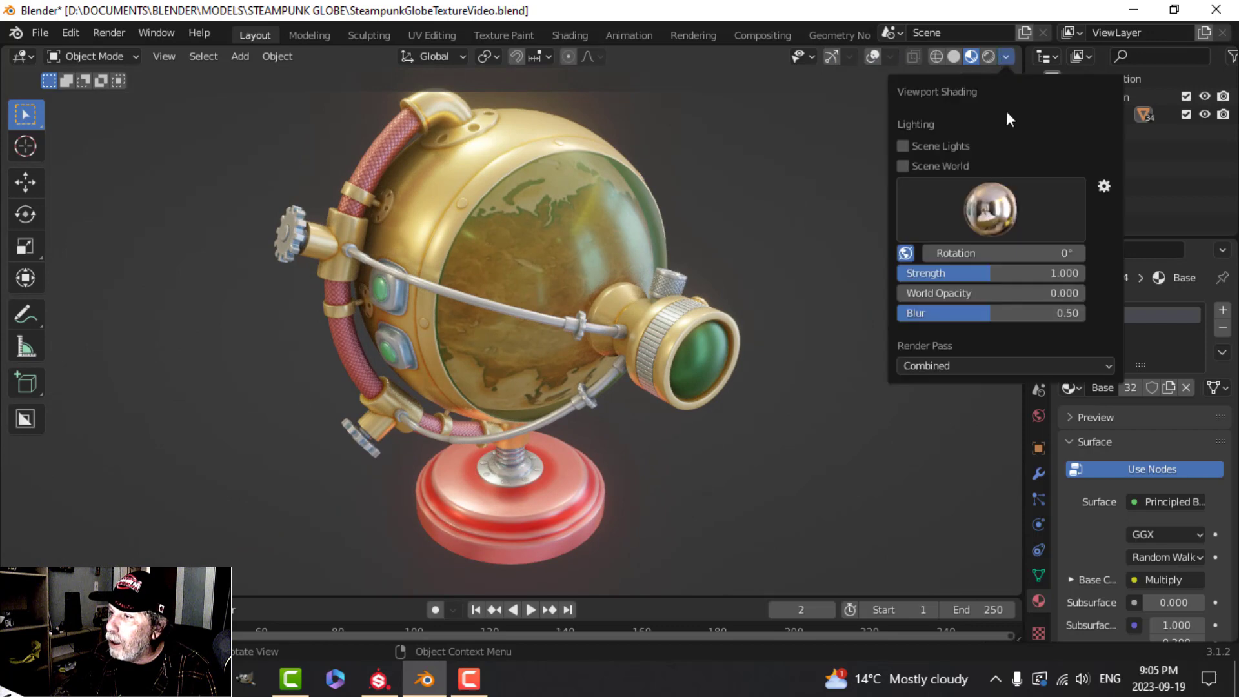
{"action": "left_click", "coordinate": [987, 207]}
{"action": "left_click", "coordinate": [994, 270]}
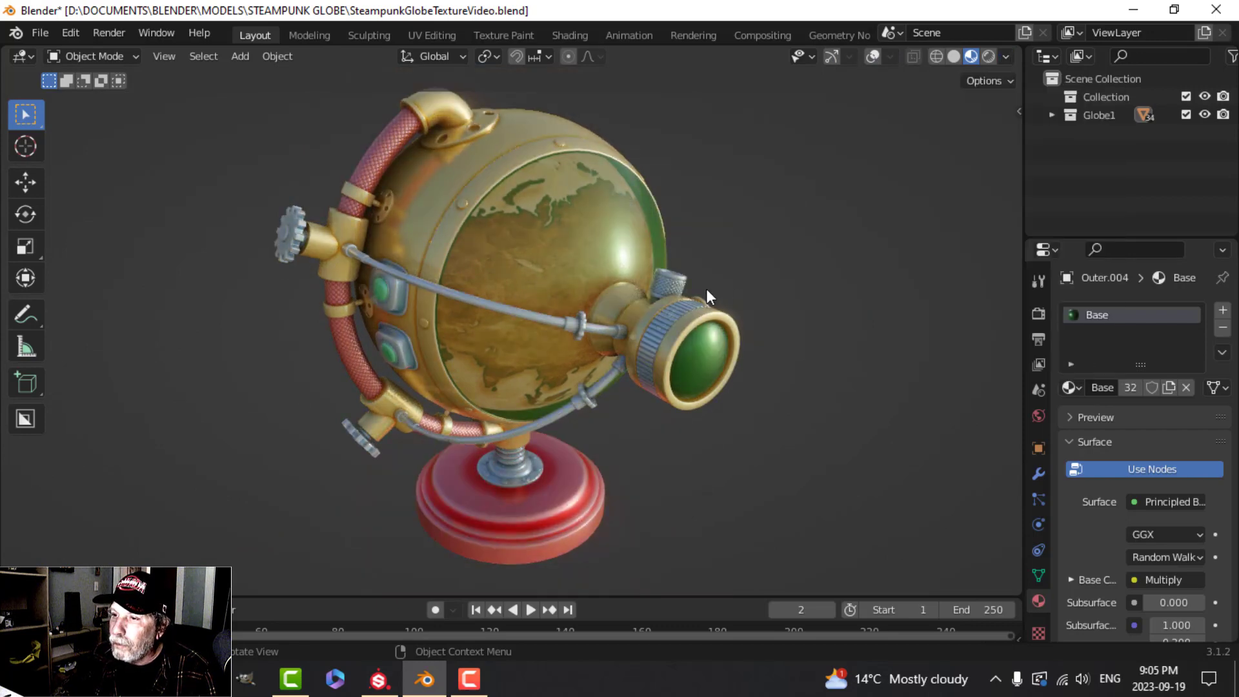
{"action": "left_click", "coordinate": [1003, 58]}
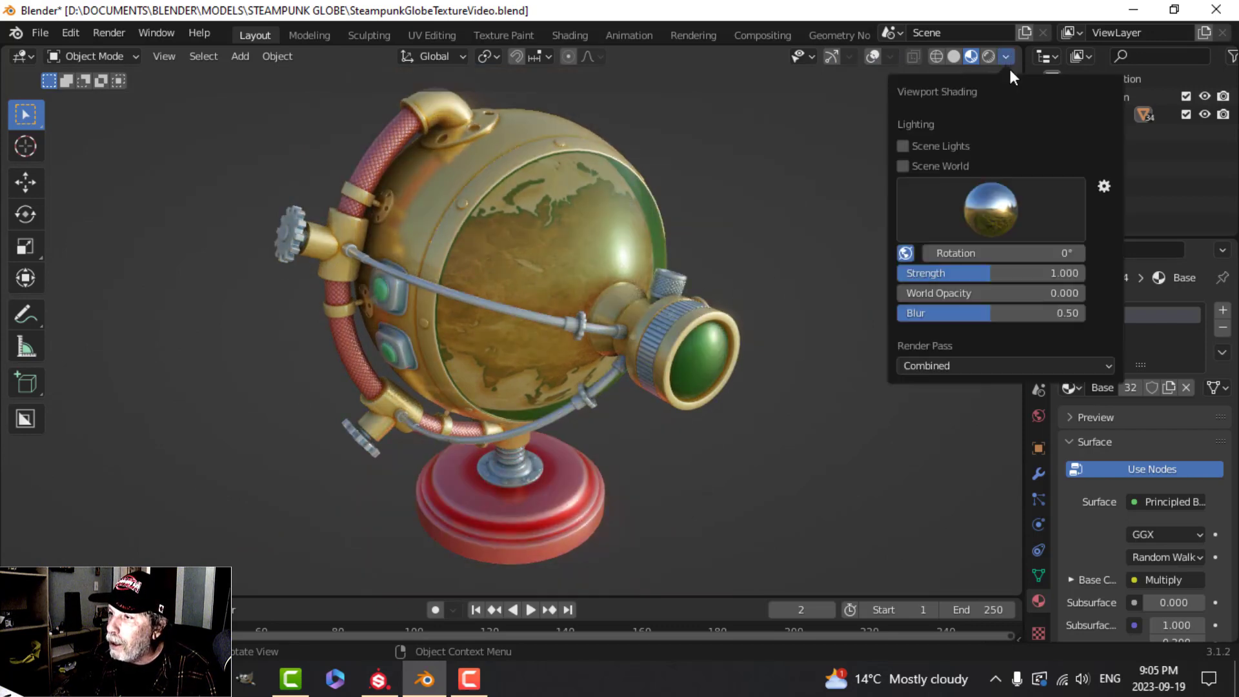
{"action": "left_click", "coordinate": [997, 196]}
{"action": "left_click", "coordinate": [902, 273]}
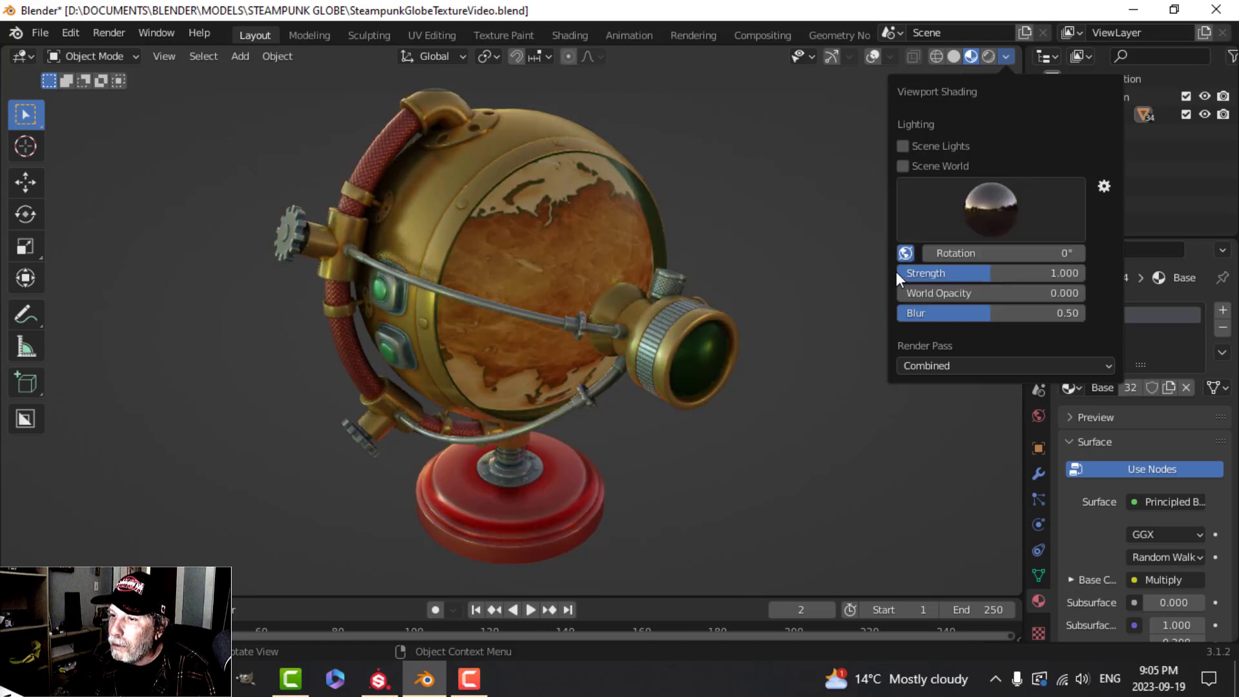
{"action": "left_click", "coordinate": [990, 194]}
{"action": "left_click", "coordinate": [834, 271]}
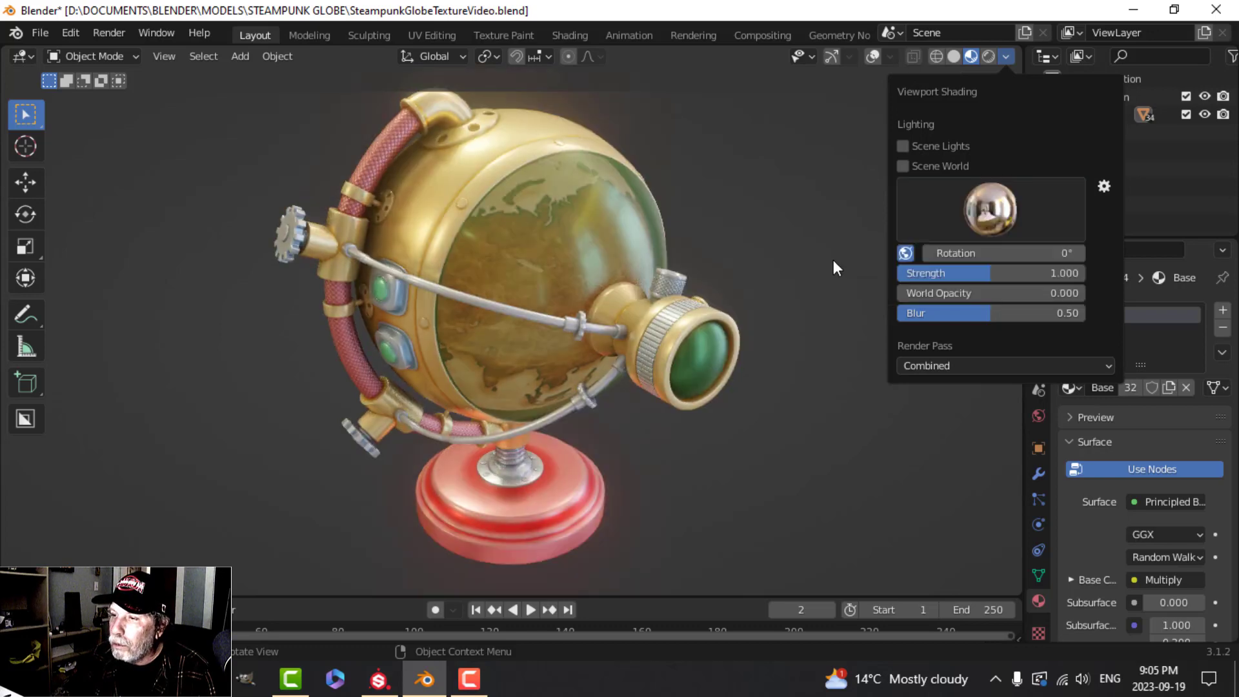
Step: Examine the textured steampunk globe from several angles and distances
{"action": "scroll", "coordinate": [683, 275], "scroll_direction": "up", "scroll_amount": 2}
{"action": "middle_click_drag", "start_coordinate": [686, 275], "coordinate": [481, 355]}
{"action": "scroll", "coordinate": [546, 369], "scroll_direction": "up", "scroll_amount": 4}
{"action": "scroll", "coordinate": [479, 353], "scroll_direction": "down", "scroll_amount": 6}
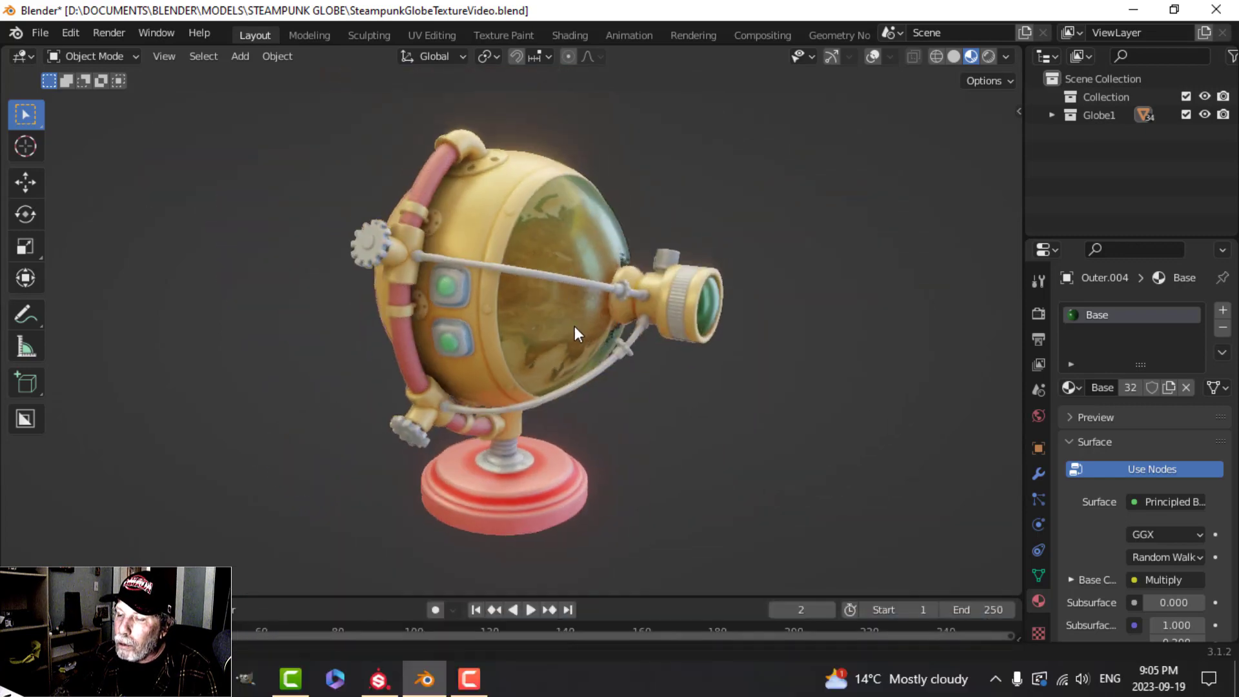
{"action": "middle_click_drag", "start_coordinate": [574, 326], "coordinate": [551, 368]}
{"action": "scroll", "coordinate": [578, 356], "scroll_direction": "up", "scroll_amount": 2}
{"action": "scroll", "coordinate": [580, 372], "scroll_direction": "down", "scroll_amount": 3}
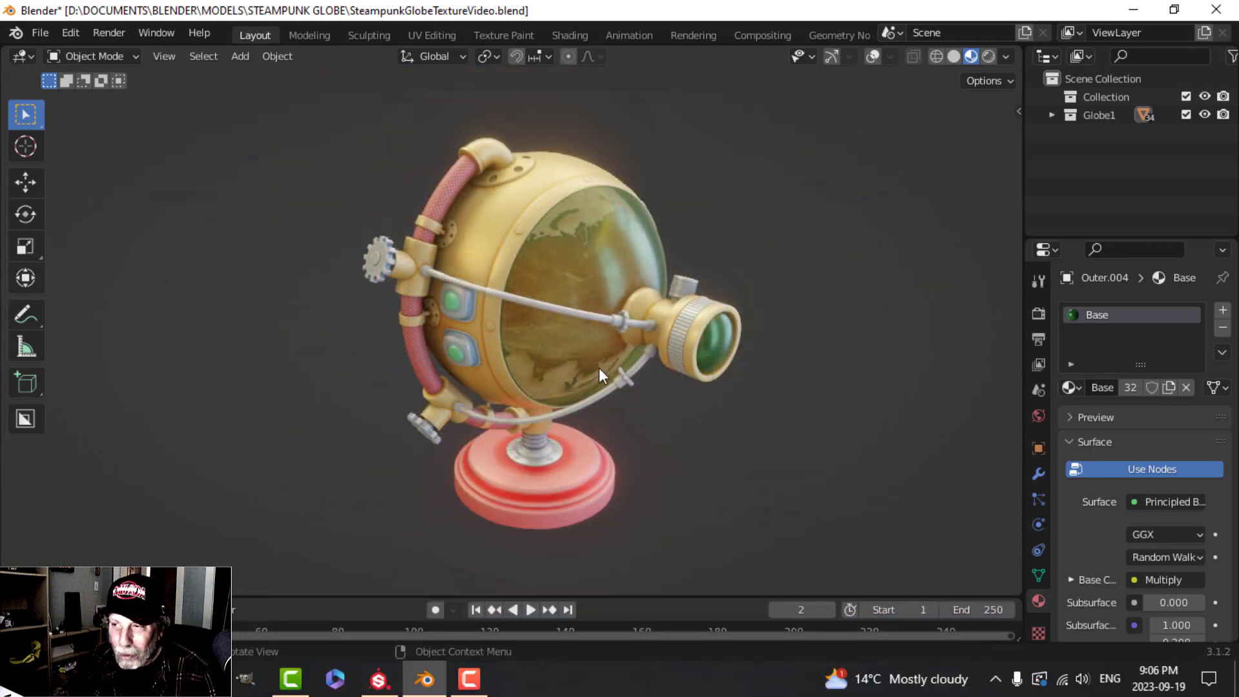